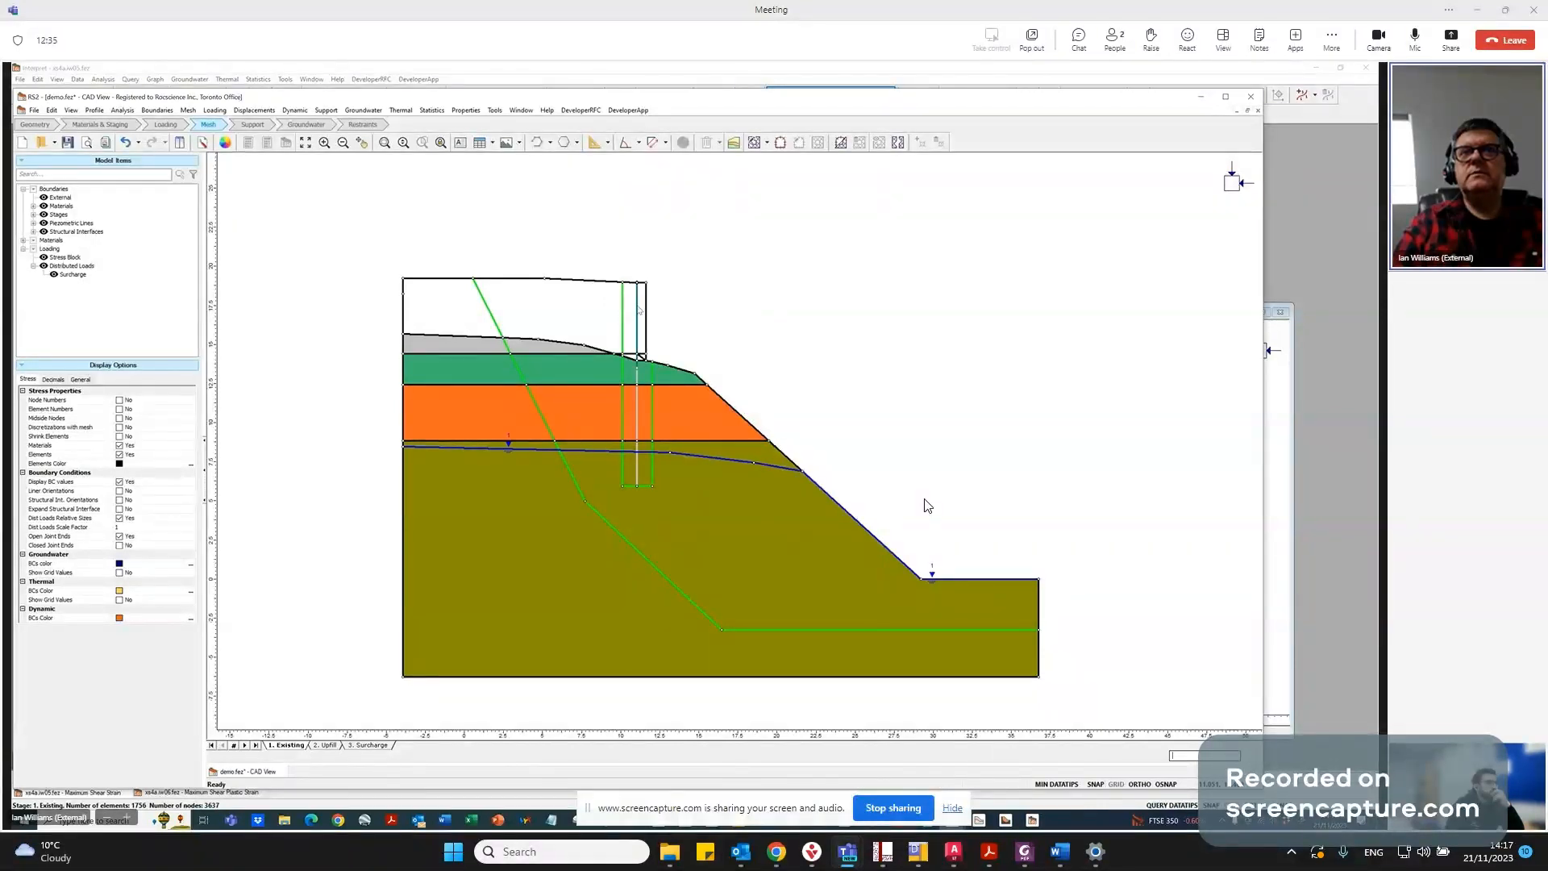
Examine the pile wall's structural interface properties and the liner assigned to the Top interface, without changing them.
right_click(639, 309)
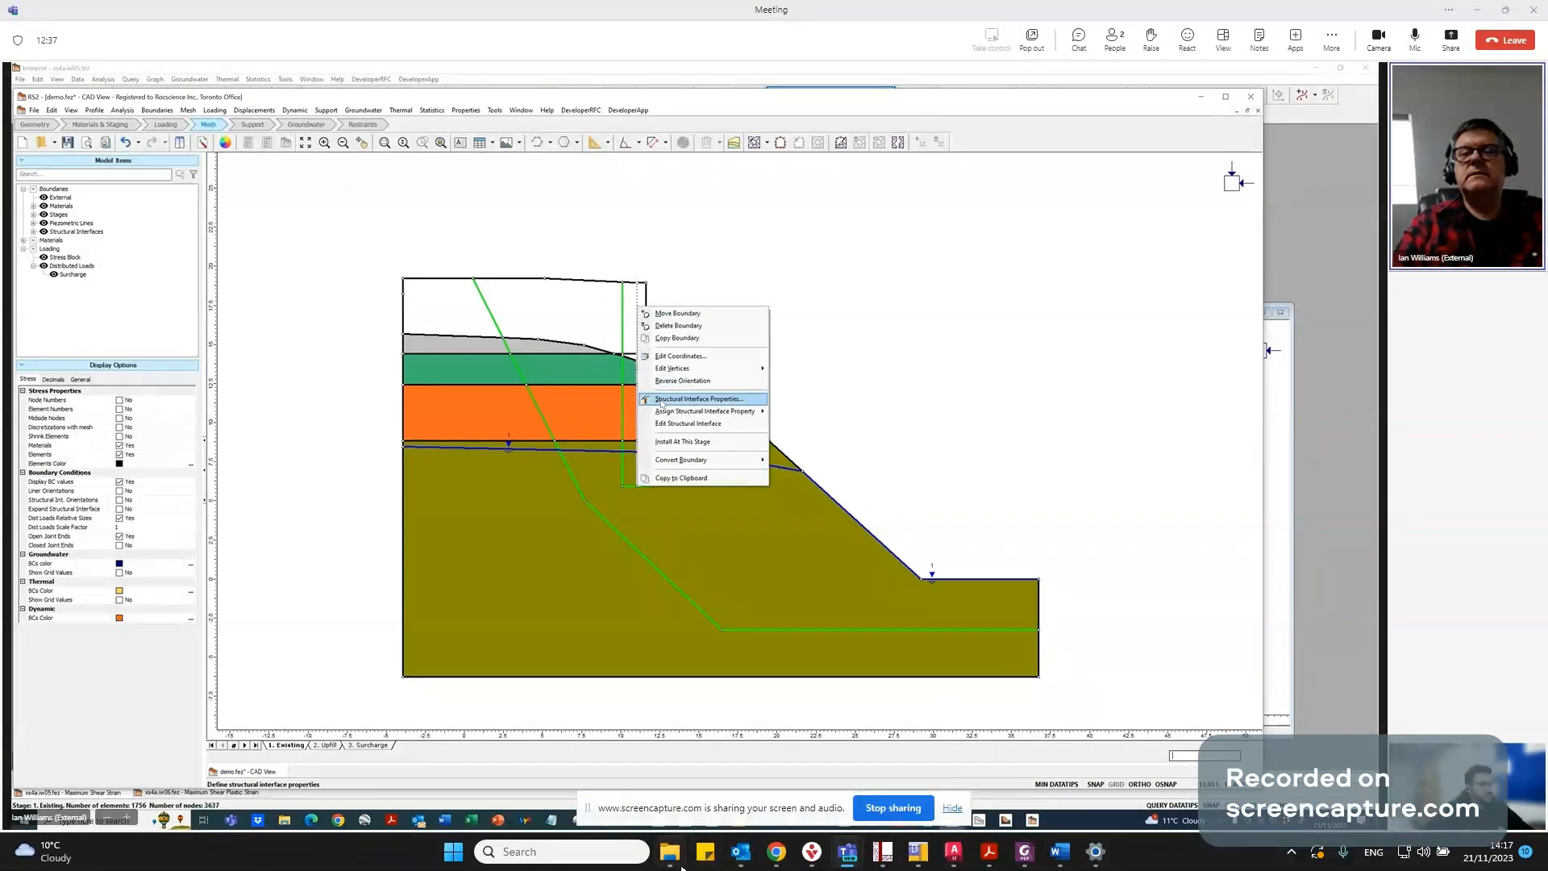
left_click(670, 851)
left_click_drag(1006, 18, 0, 363)
left_click(661, 402)
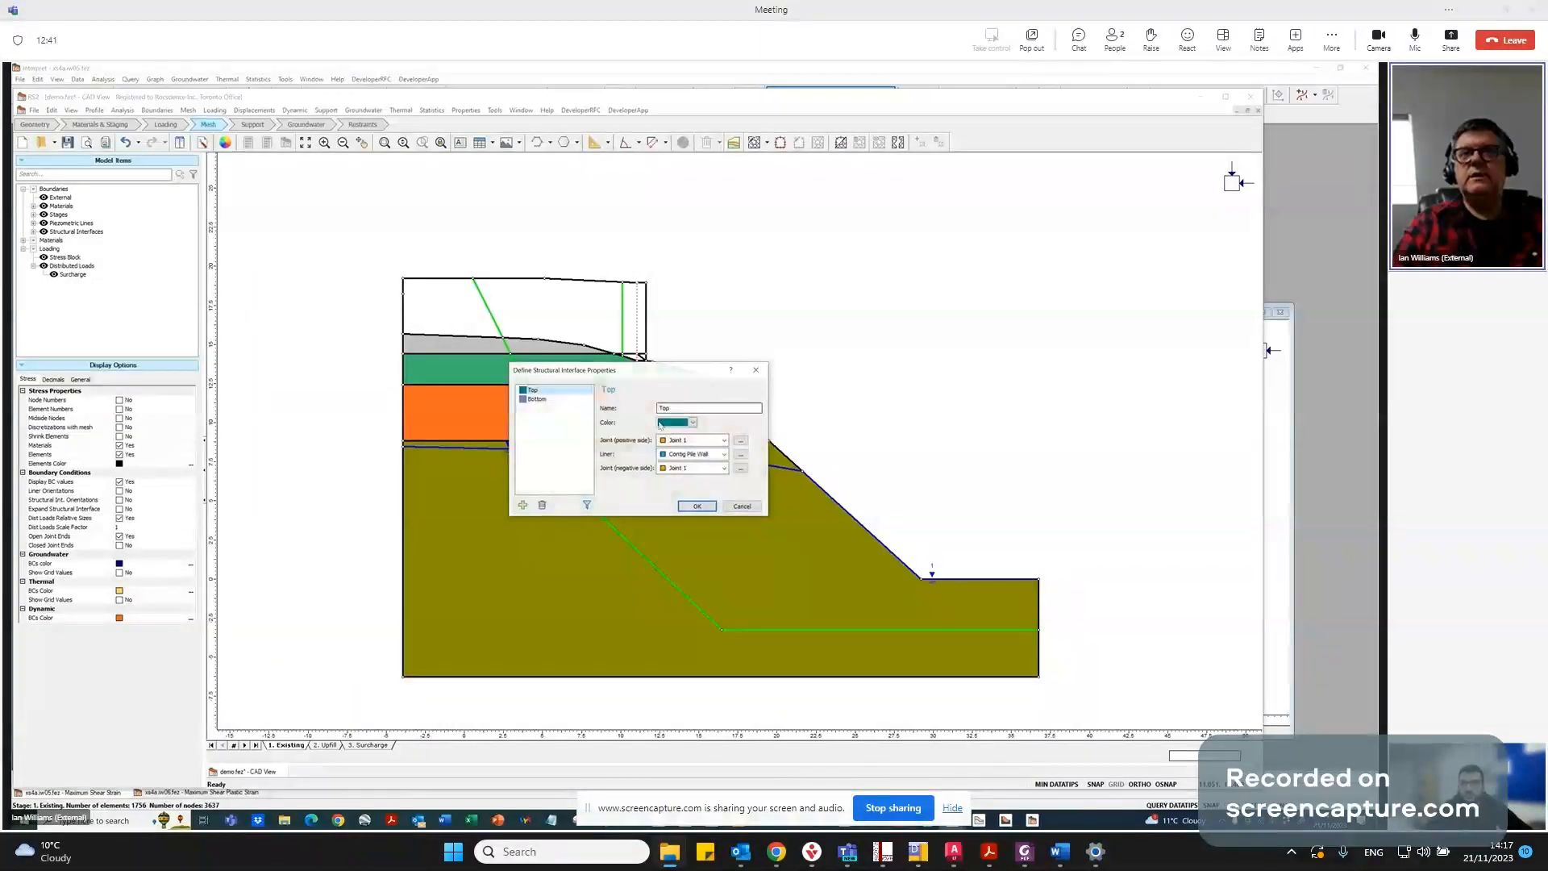
mouse_move(685, 443)
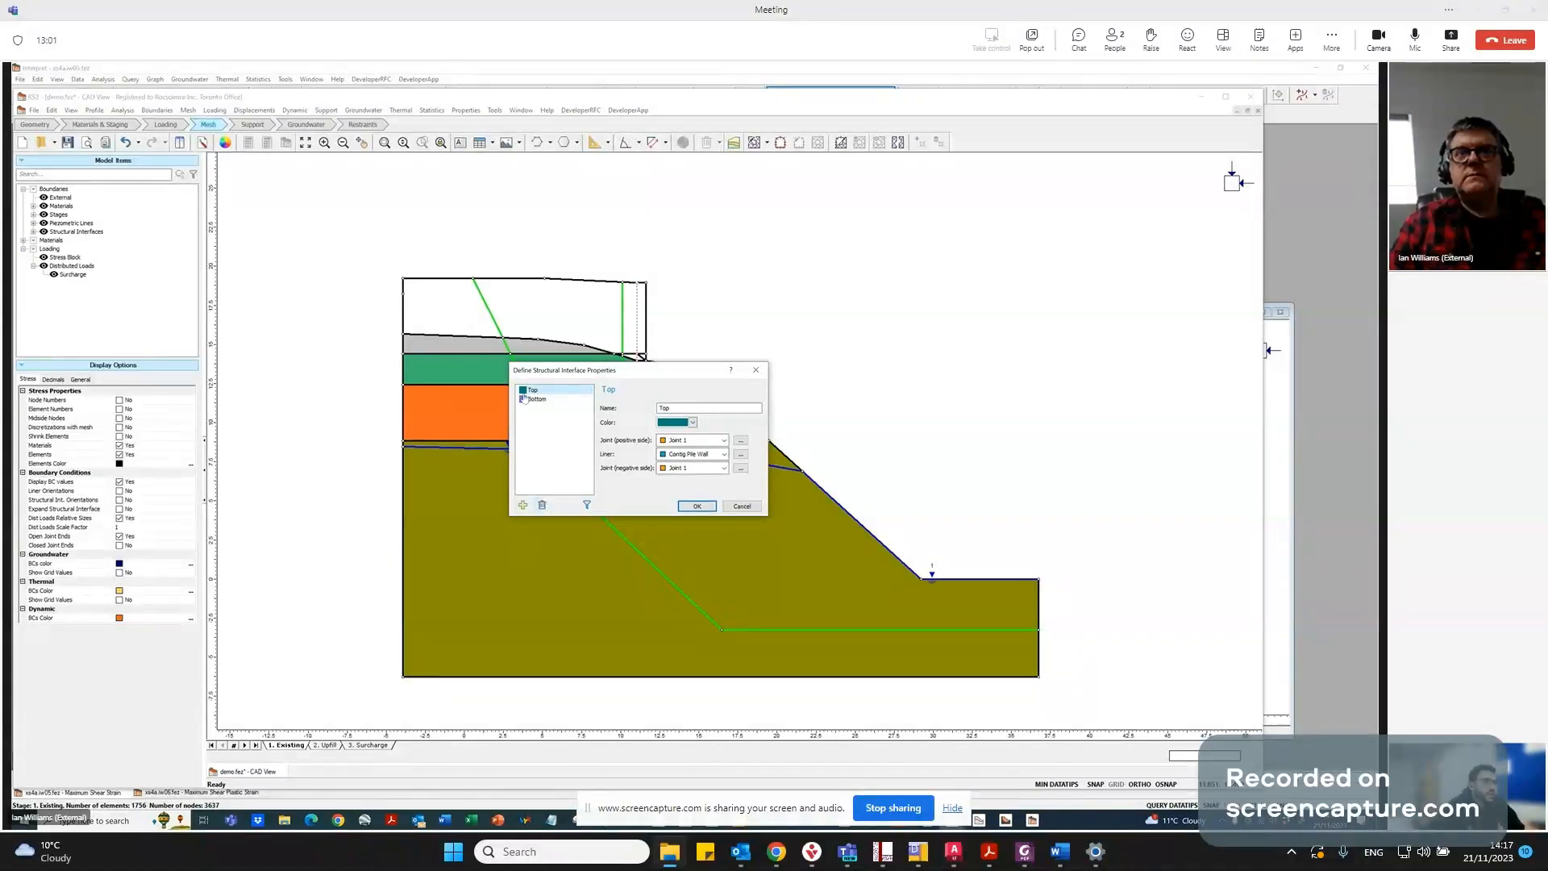
left_click(587, 505)
left_click(531, 392)
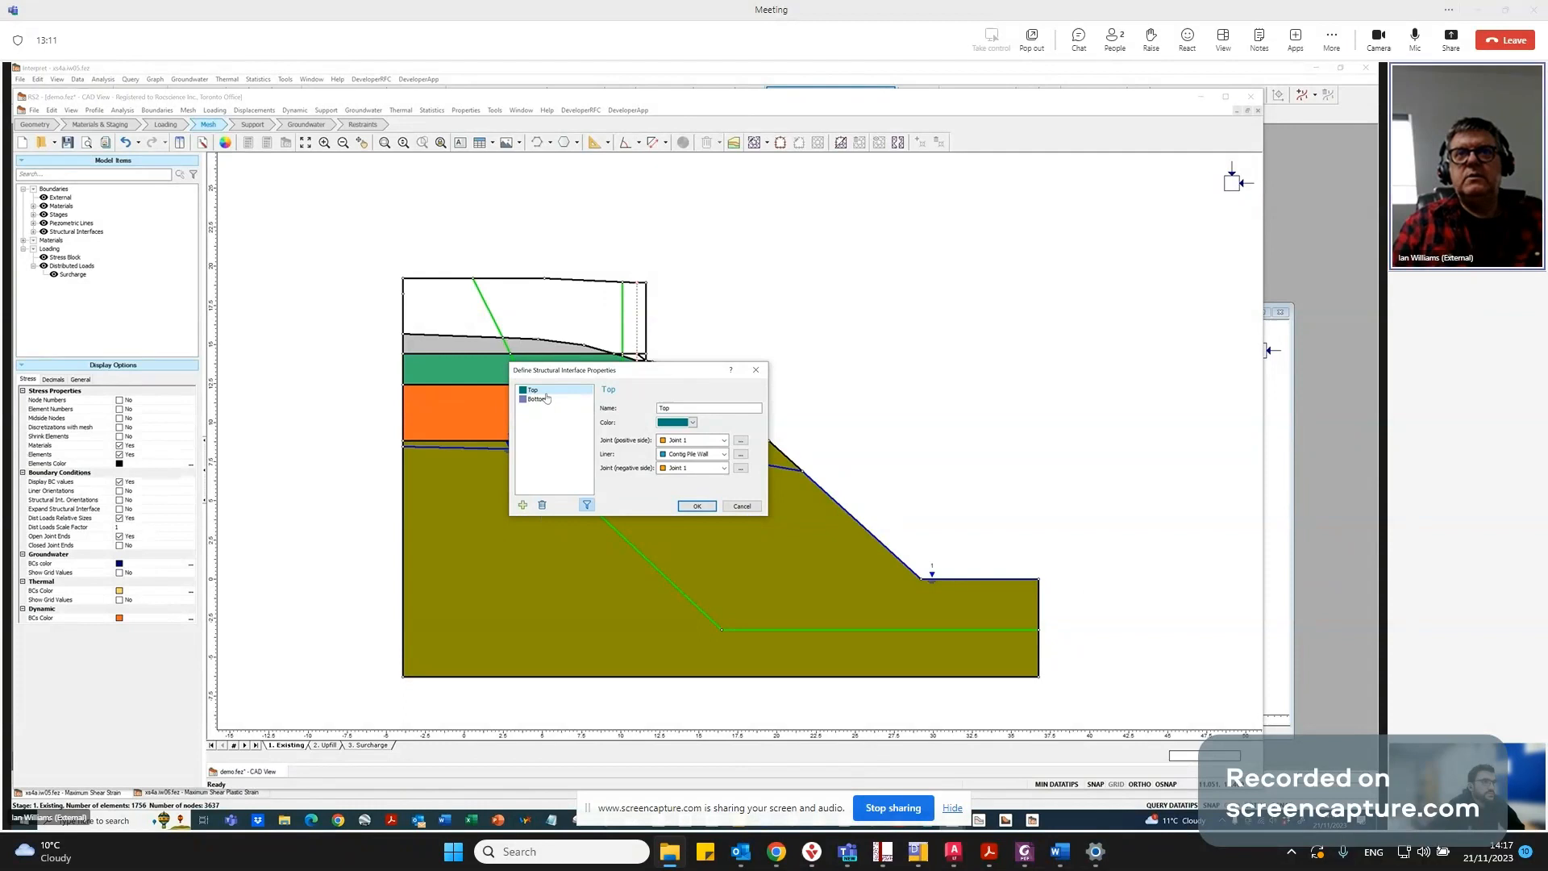
left_click(739, 456)
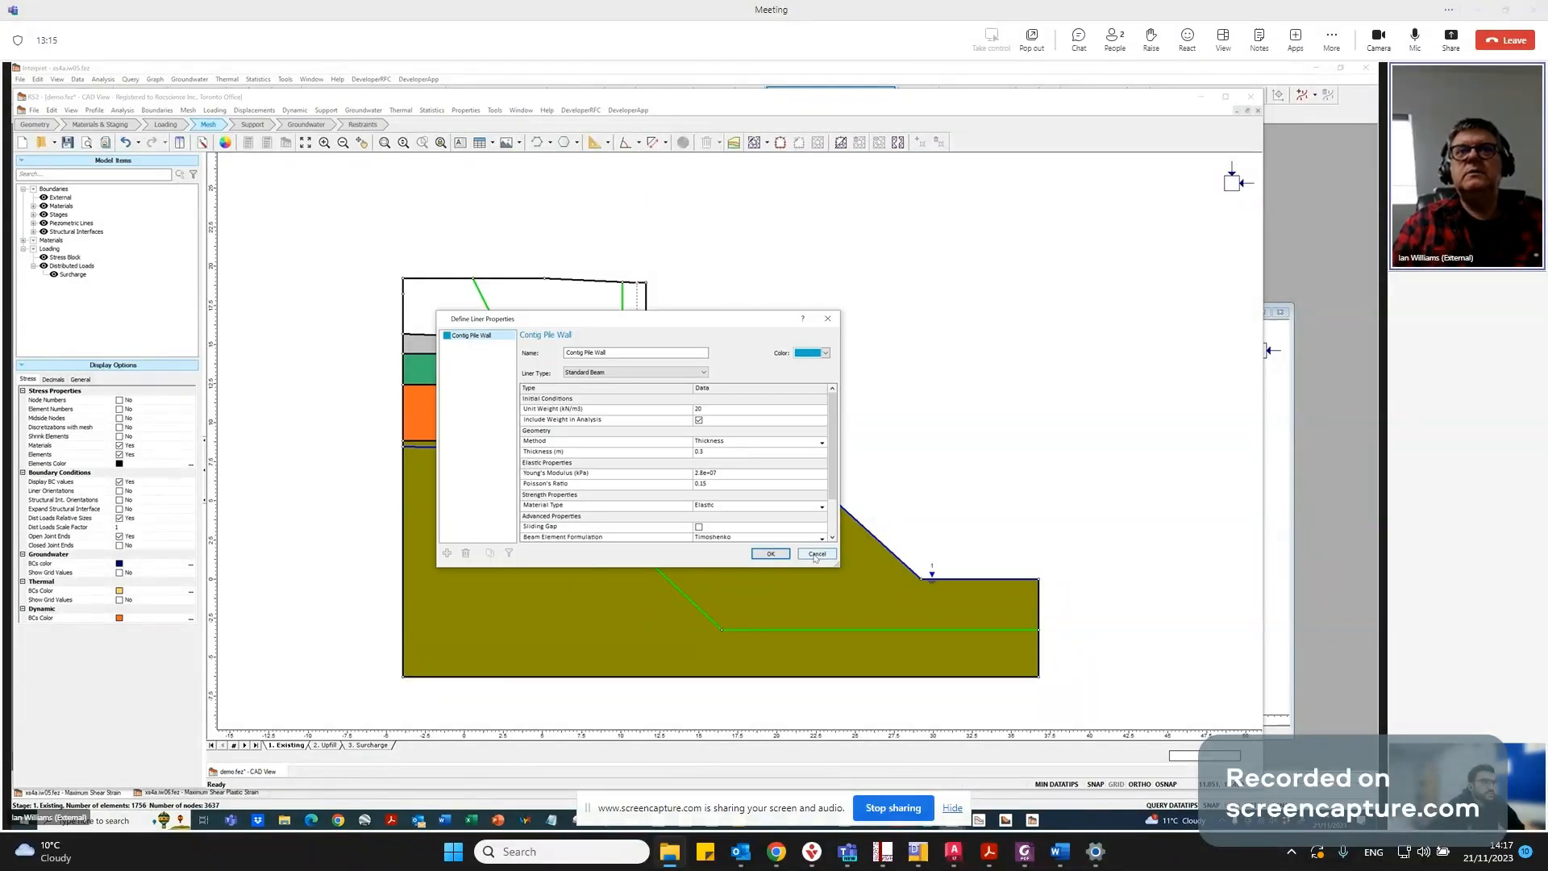
left_click(816, 554)
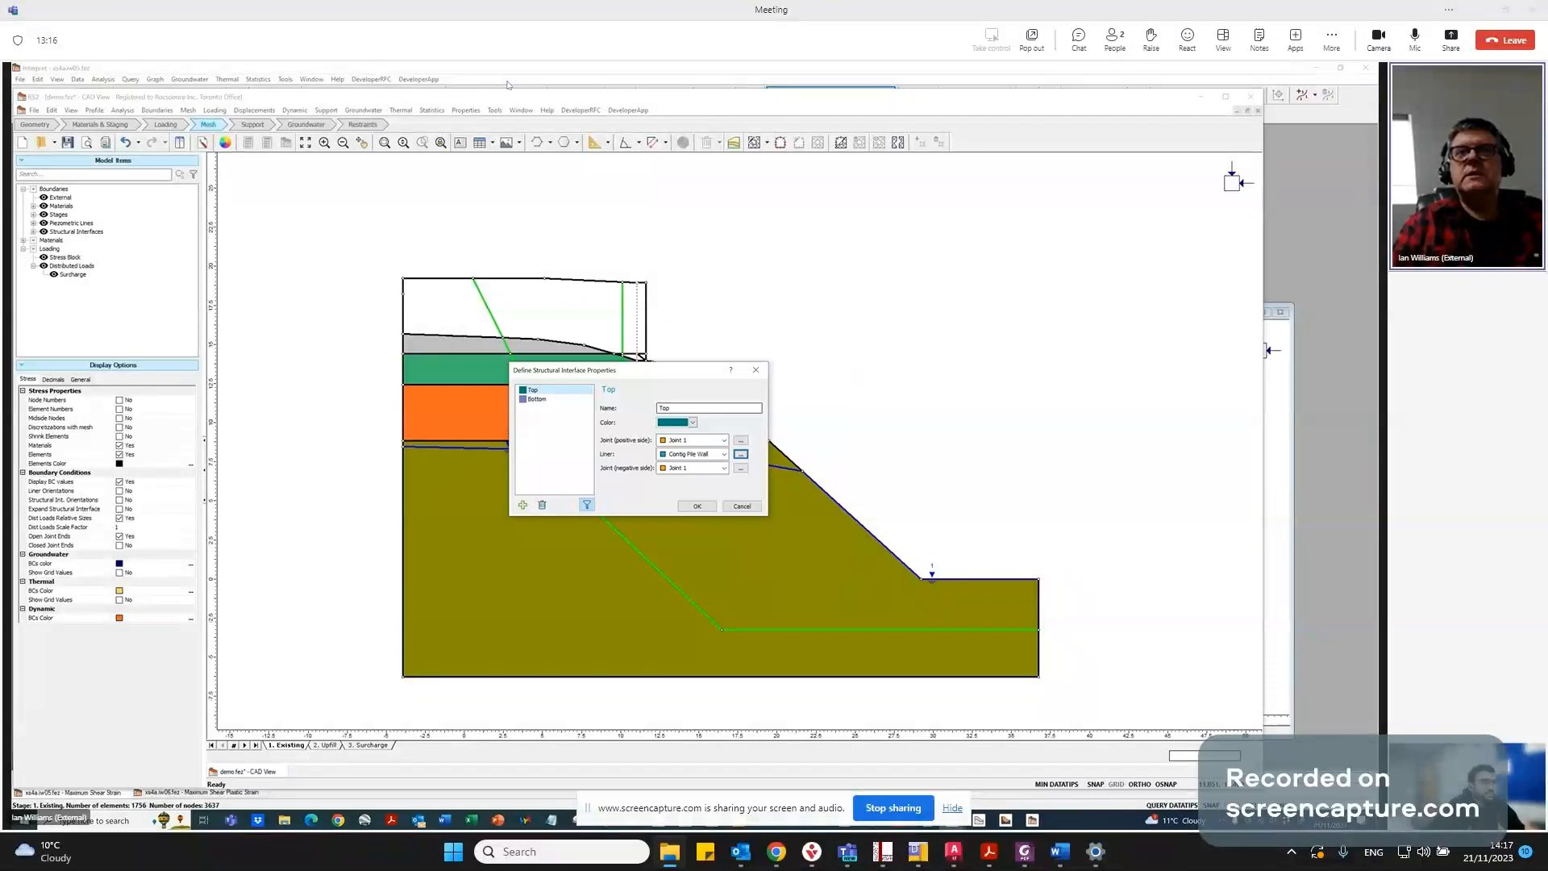
left_click(741, 506)
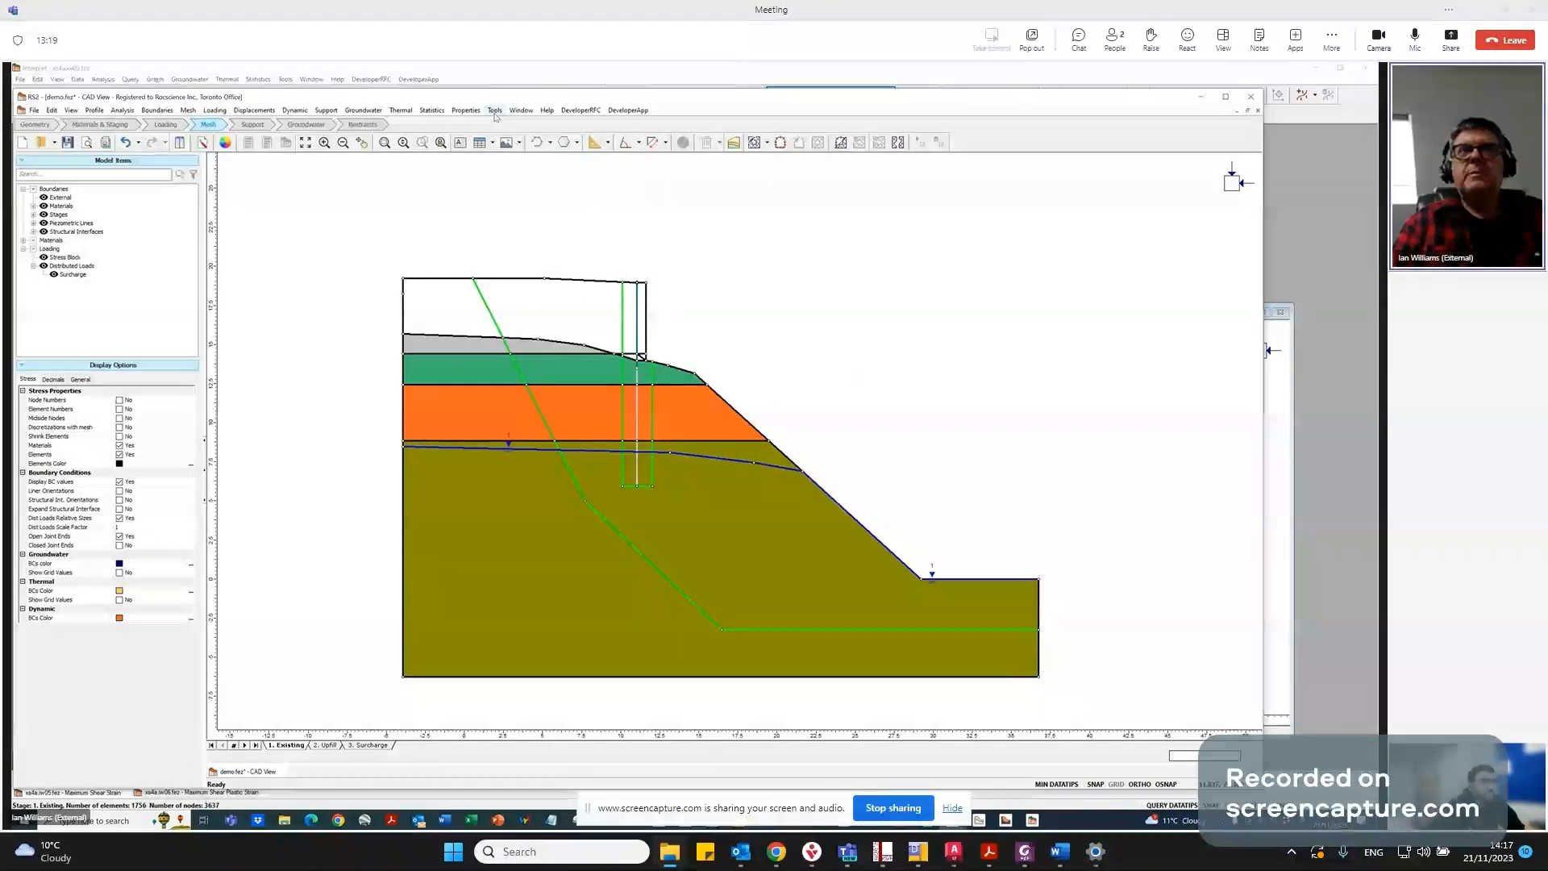
Review the liner properties defined in the model.
left_click(465, 111)
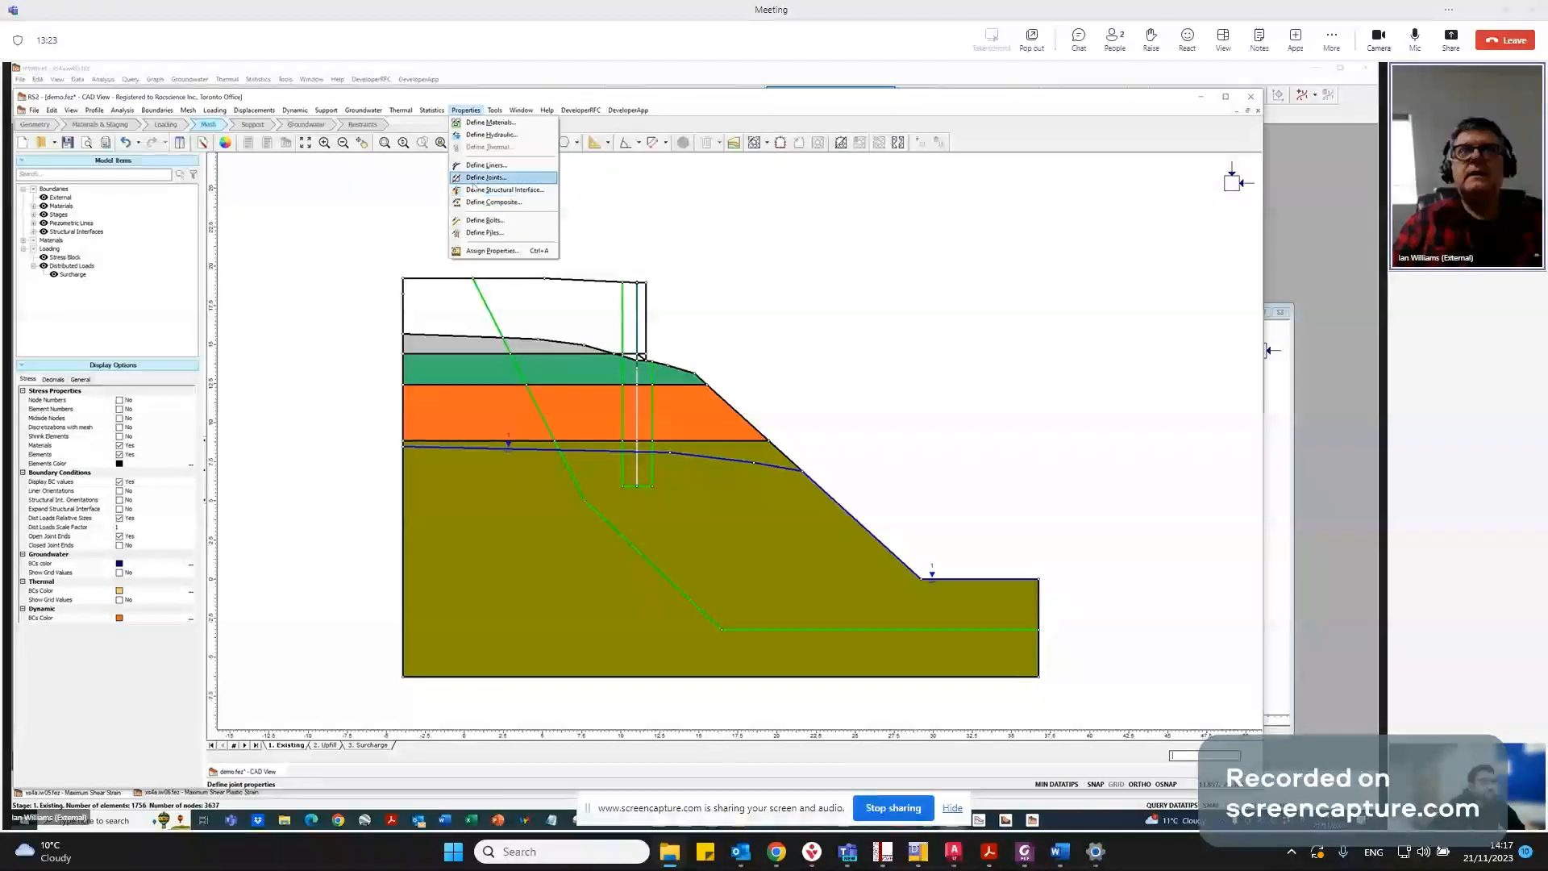
left_click(474, 166)
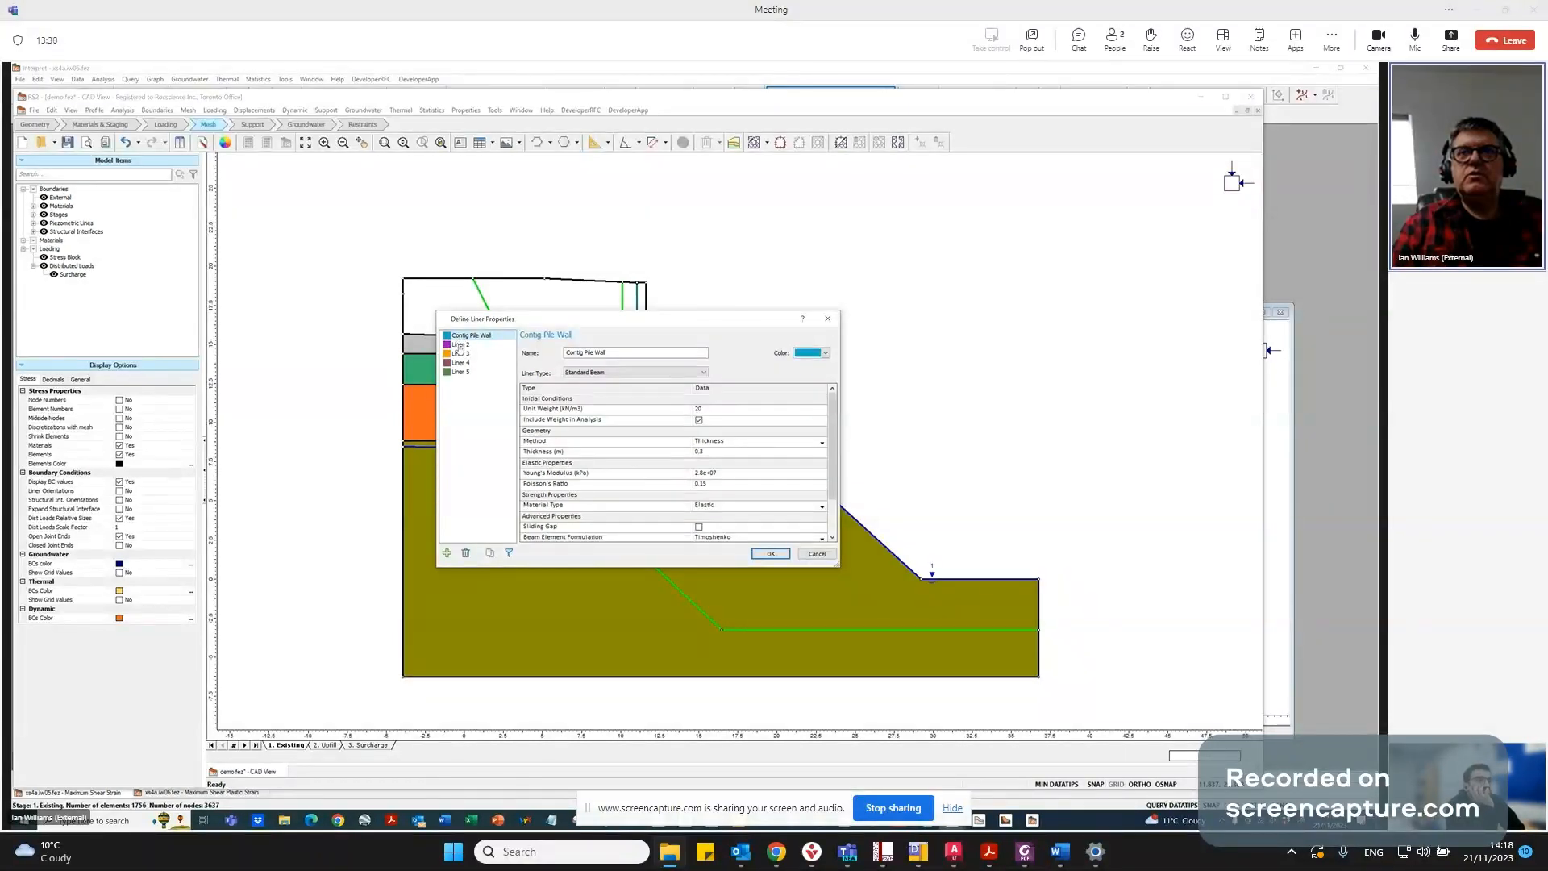
left_click(817, 554)
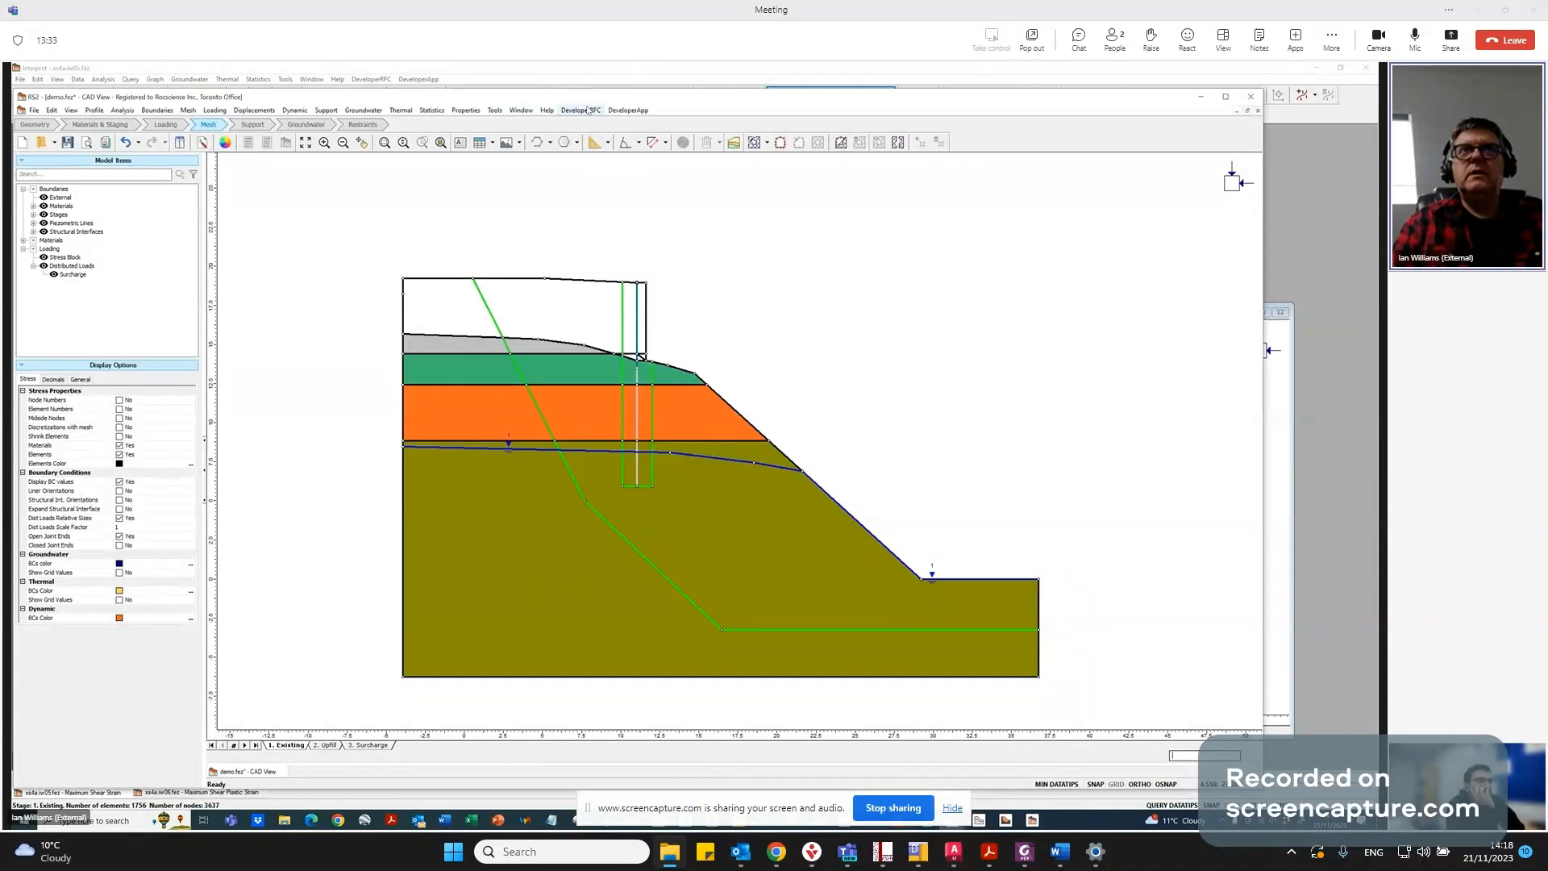
Check the Bottom structural interface's liner properties and assign Liner 2 to that interface instead.
left_click(466, 110)
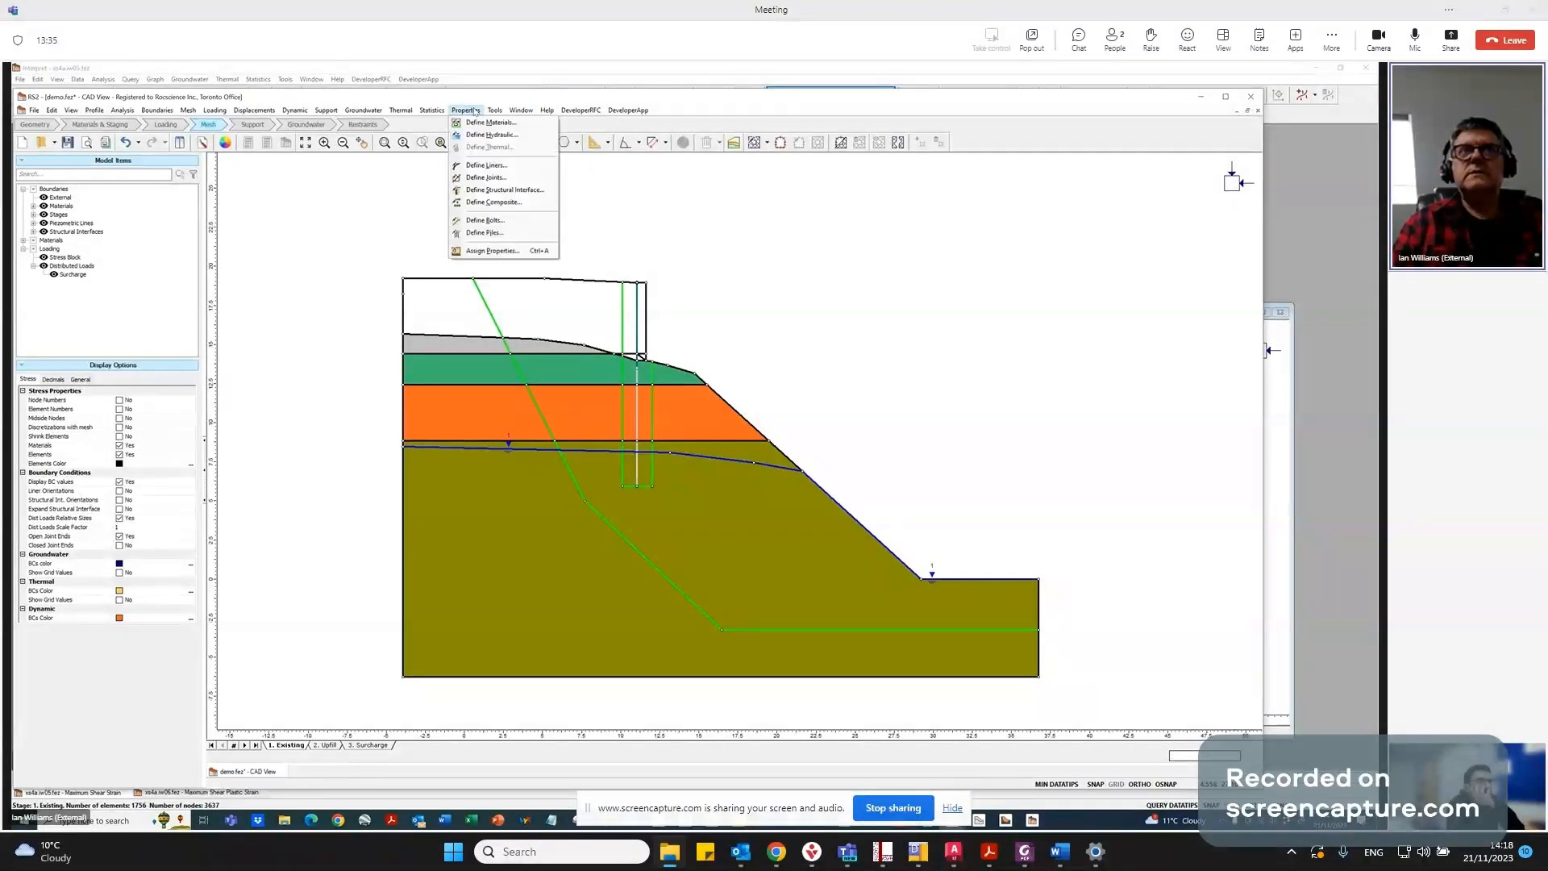
left_click(501, 189)
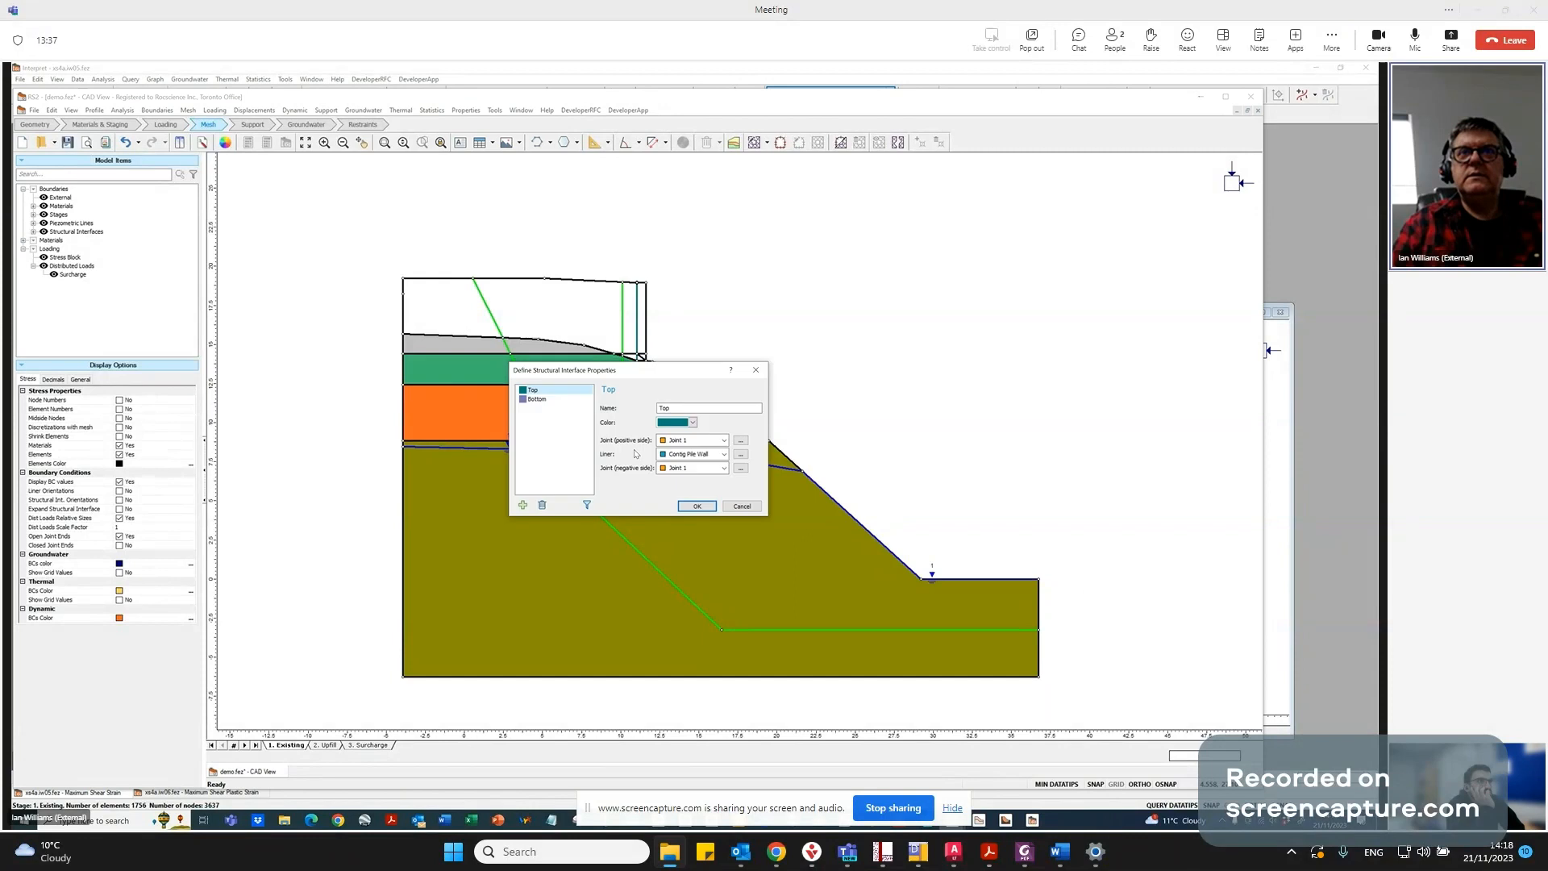
left_click(544, 400)
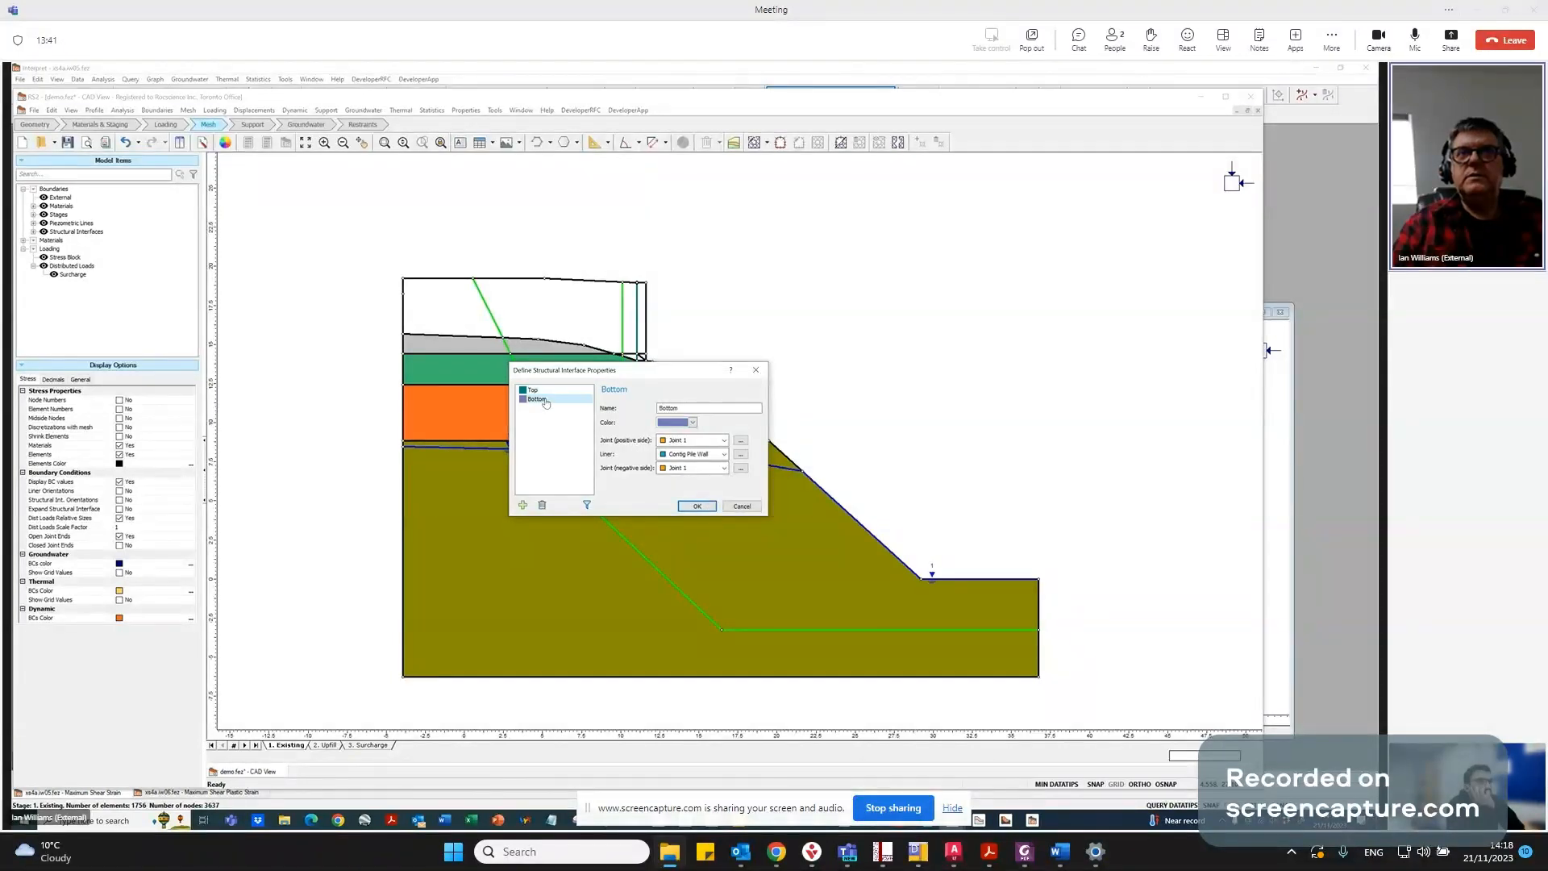
left_click(740, 454)
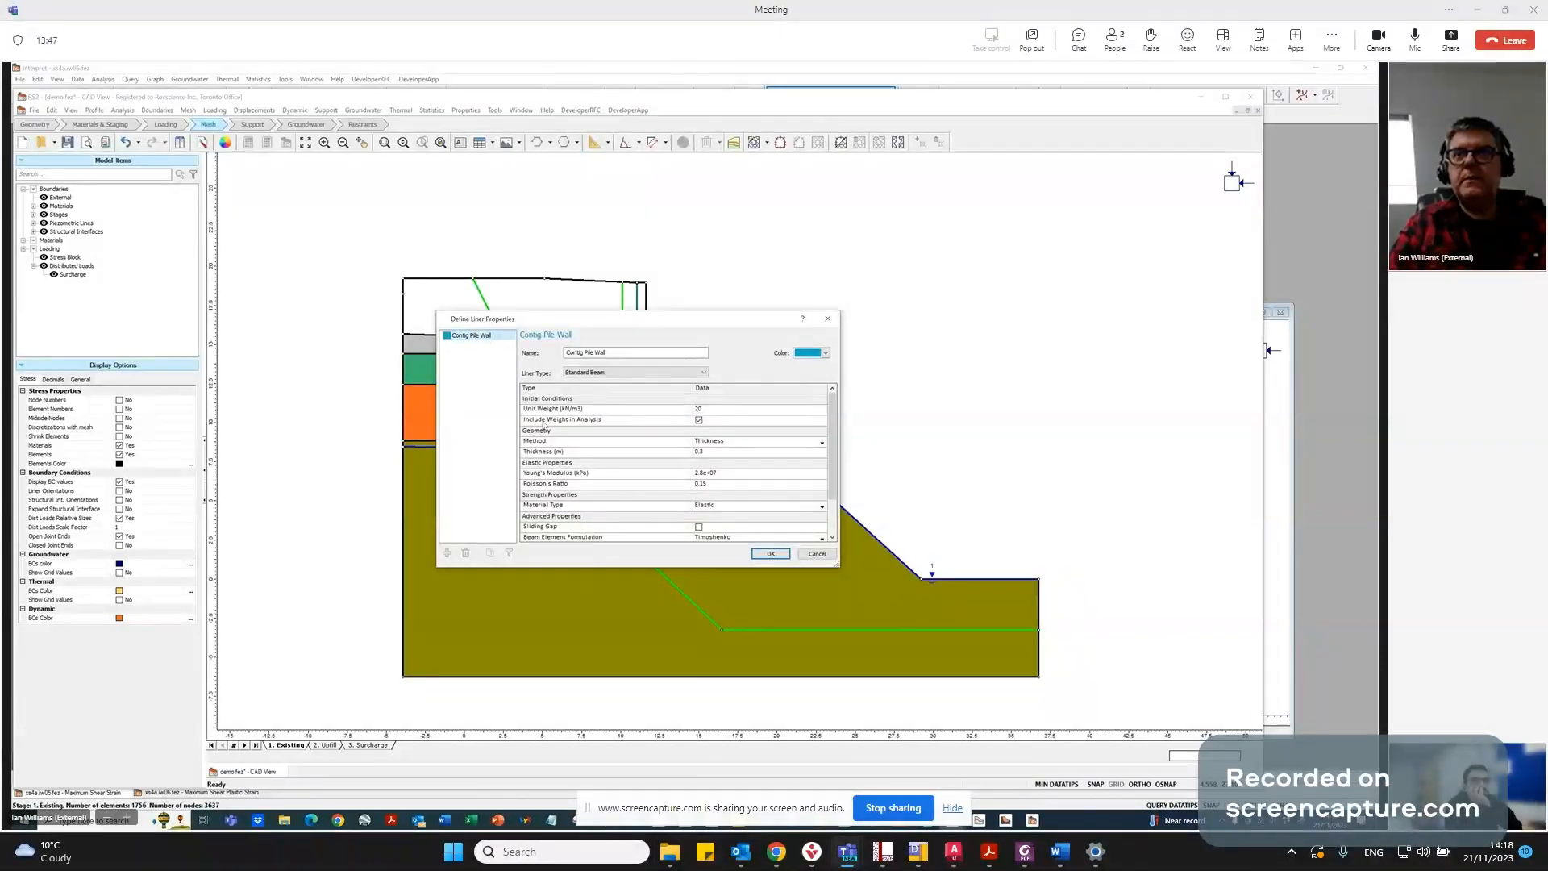
left_click(817, 553)
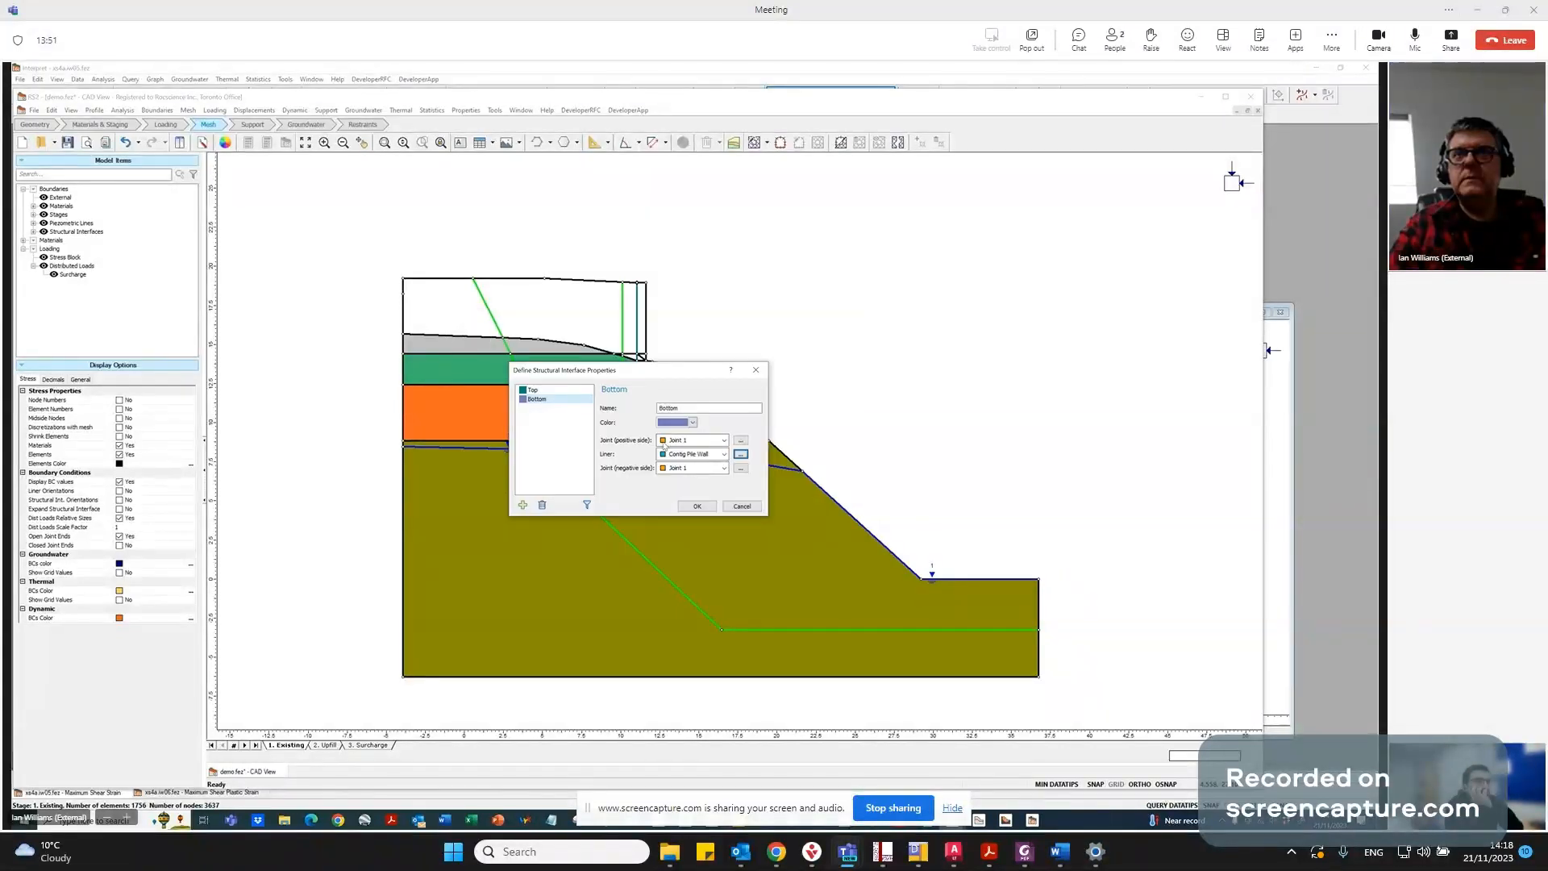
left_click(724, 454)
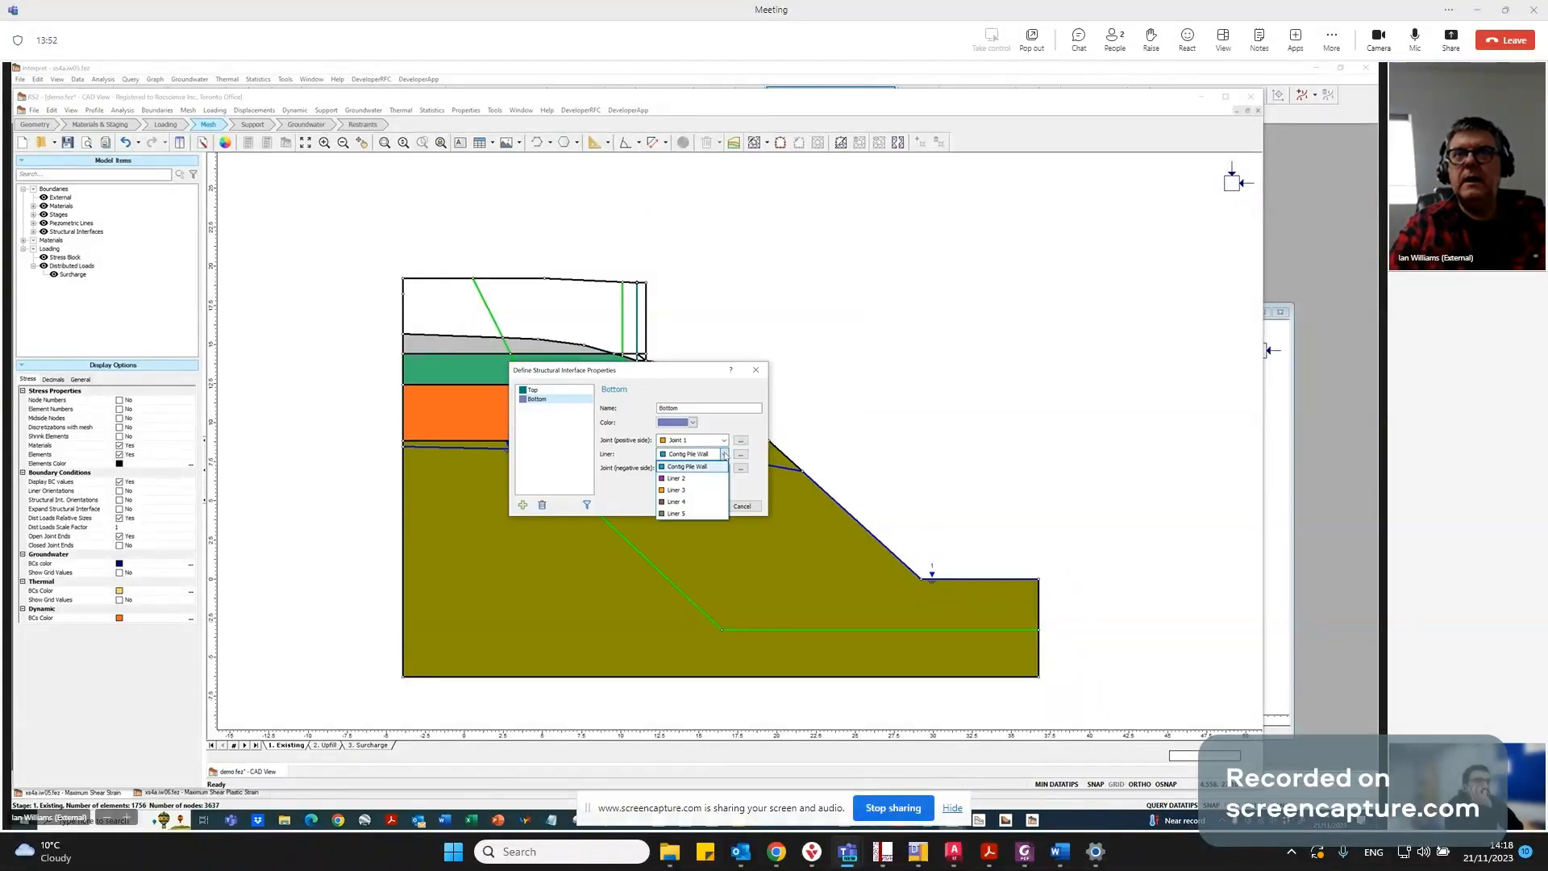
left_click(692, 478)
Rename the liner assigned to the Bottom structural interface as "Bottom liner".
mouse_move(681, 459)
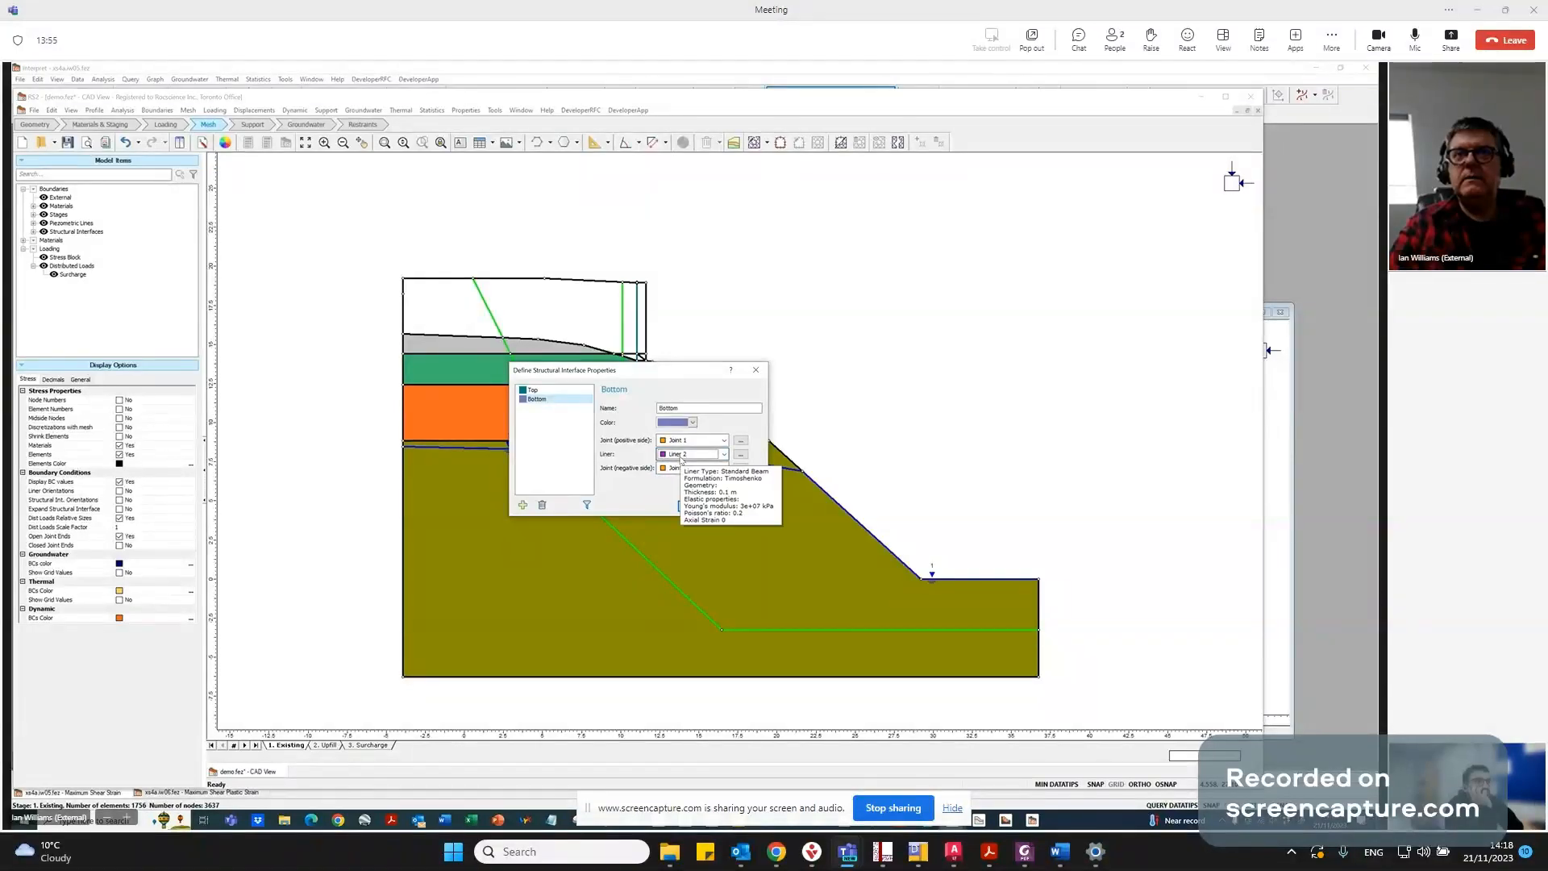
left_click(740, 454)
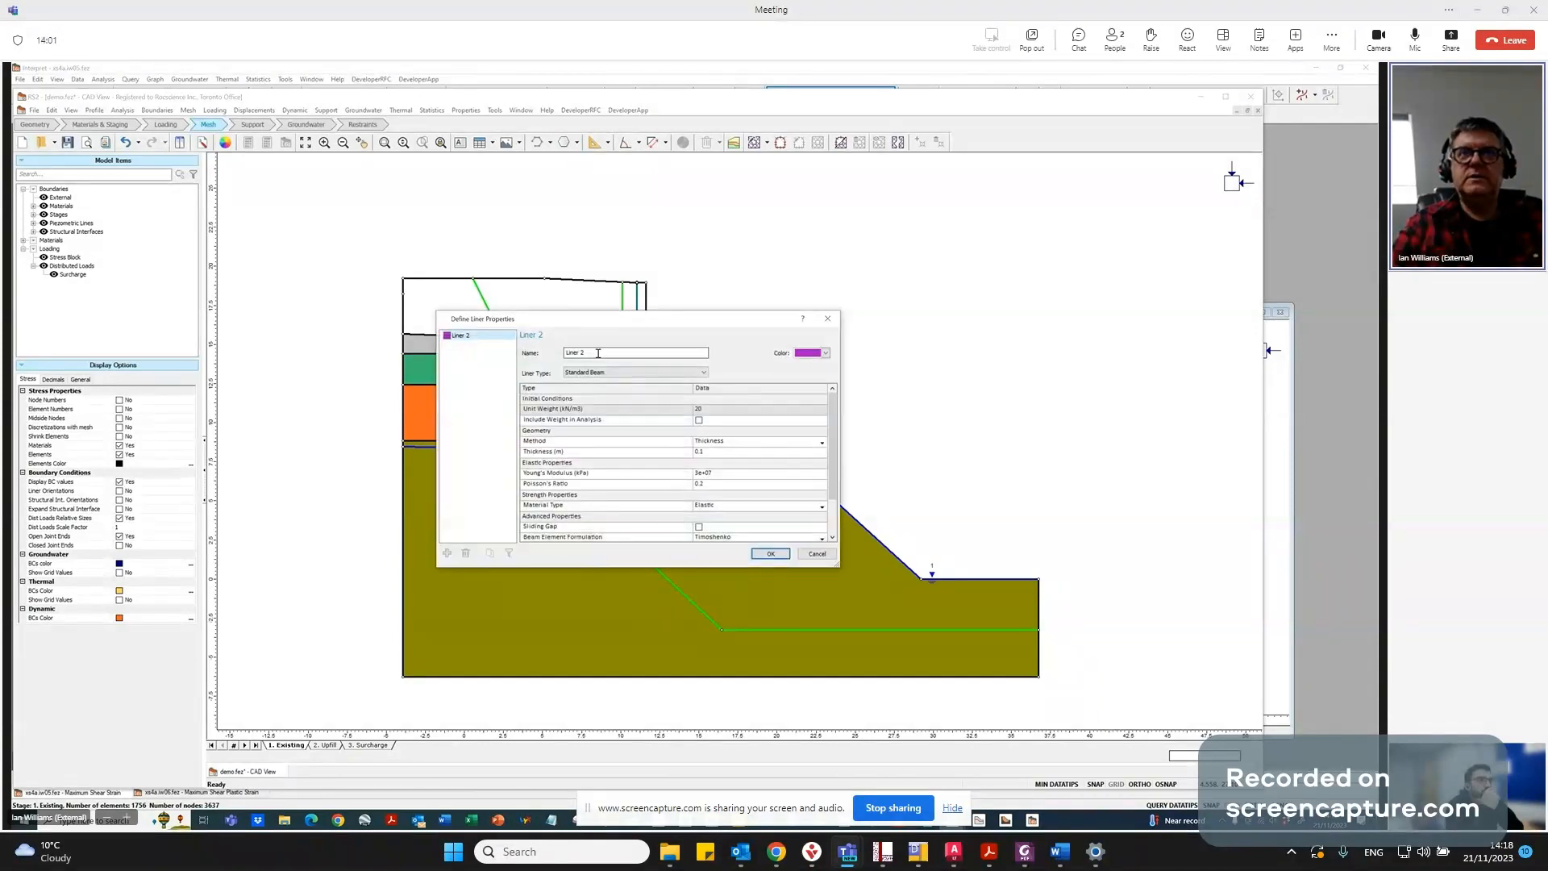
type("B")
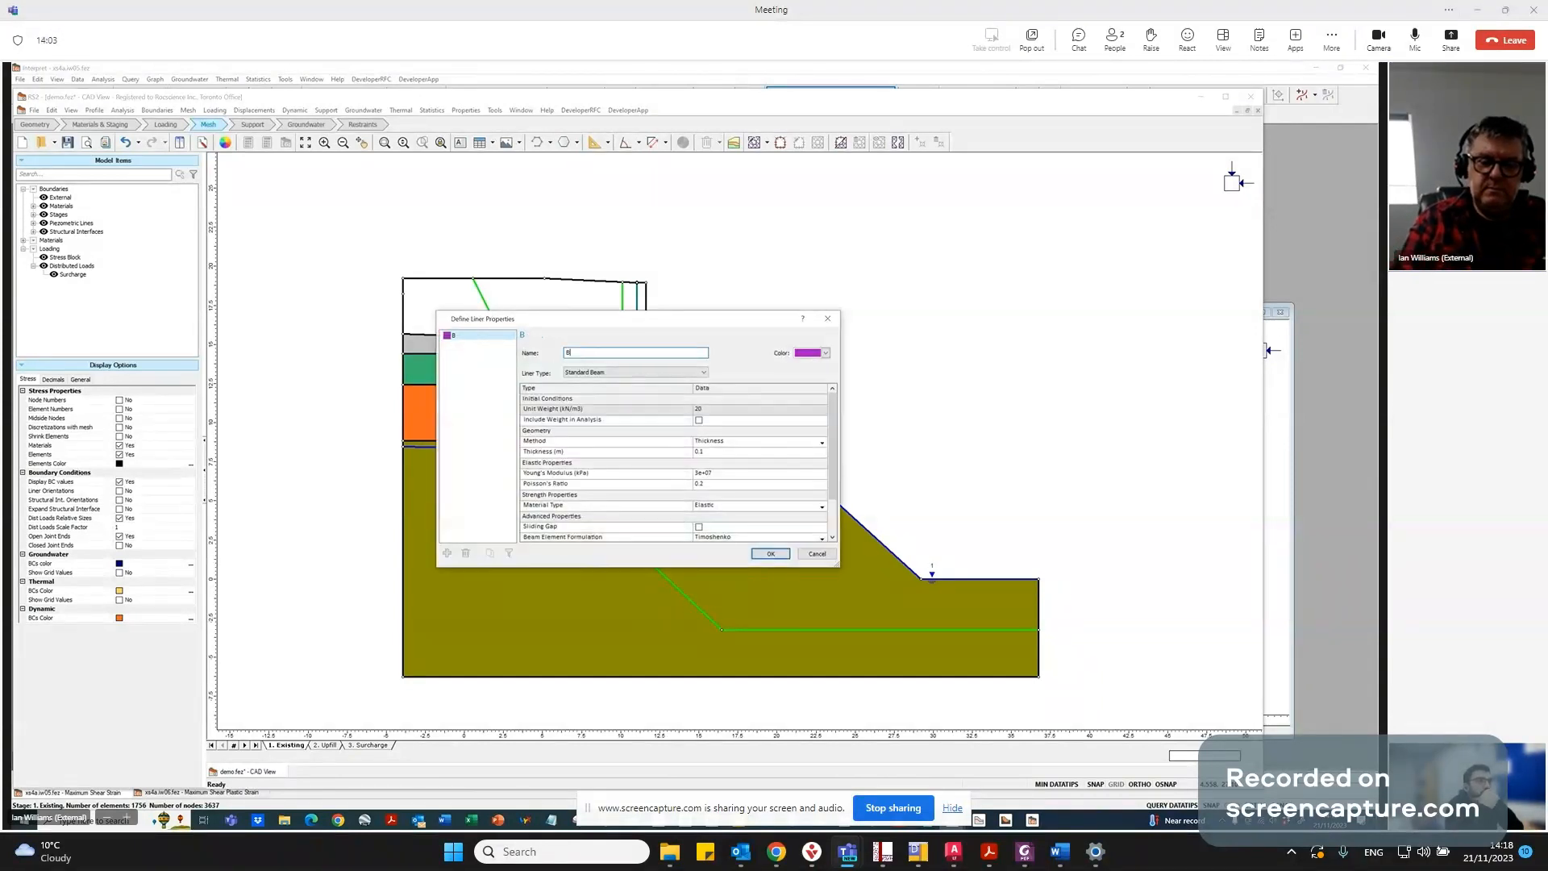
type("ottom l")
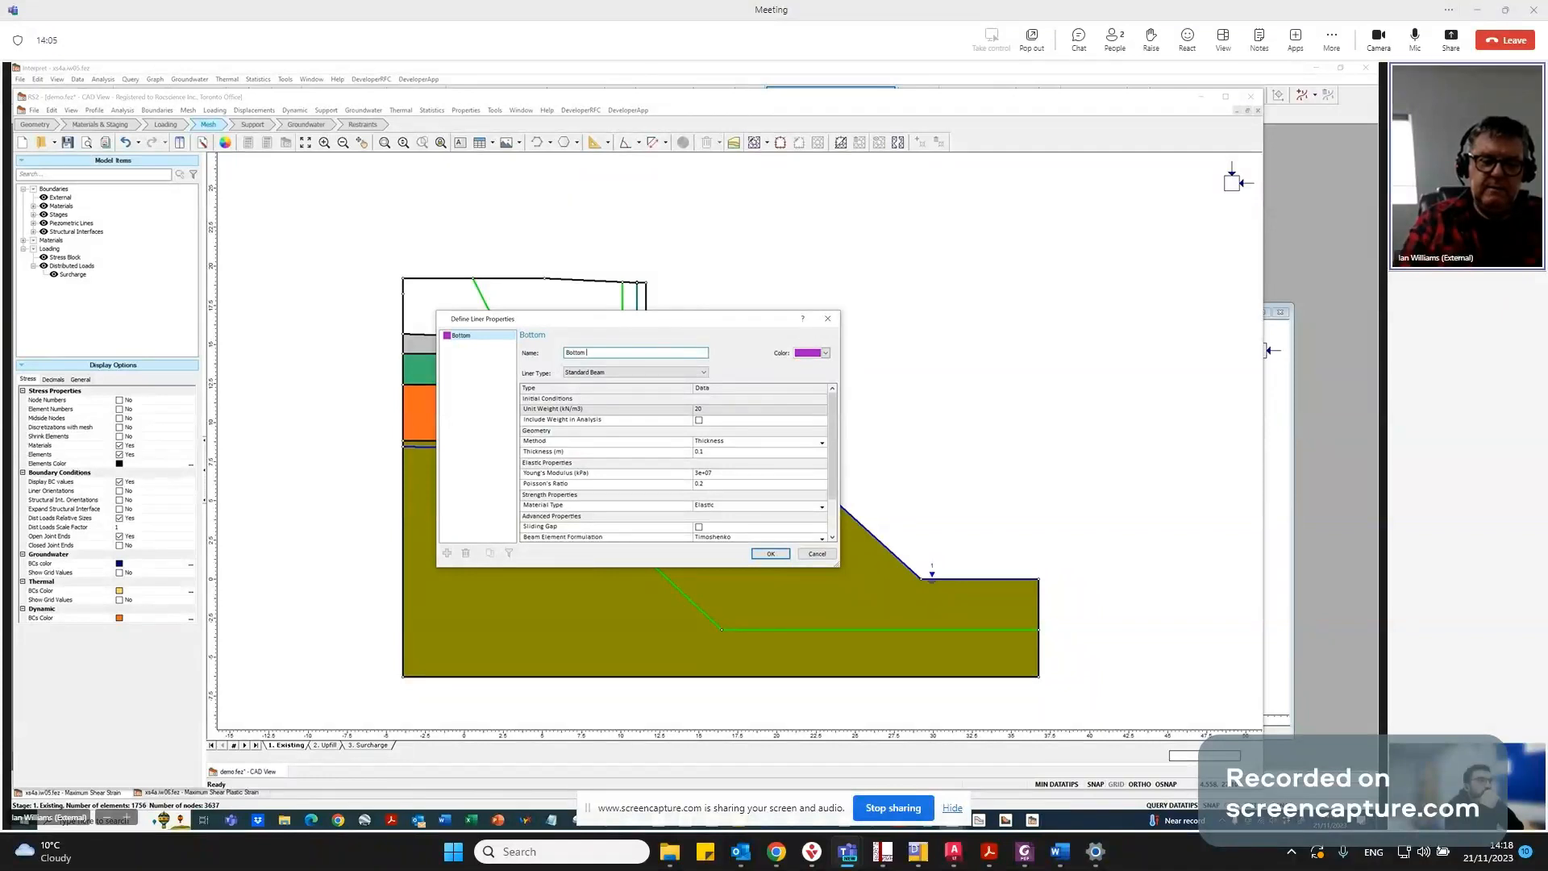
type("iner")
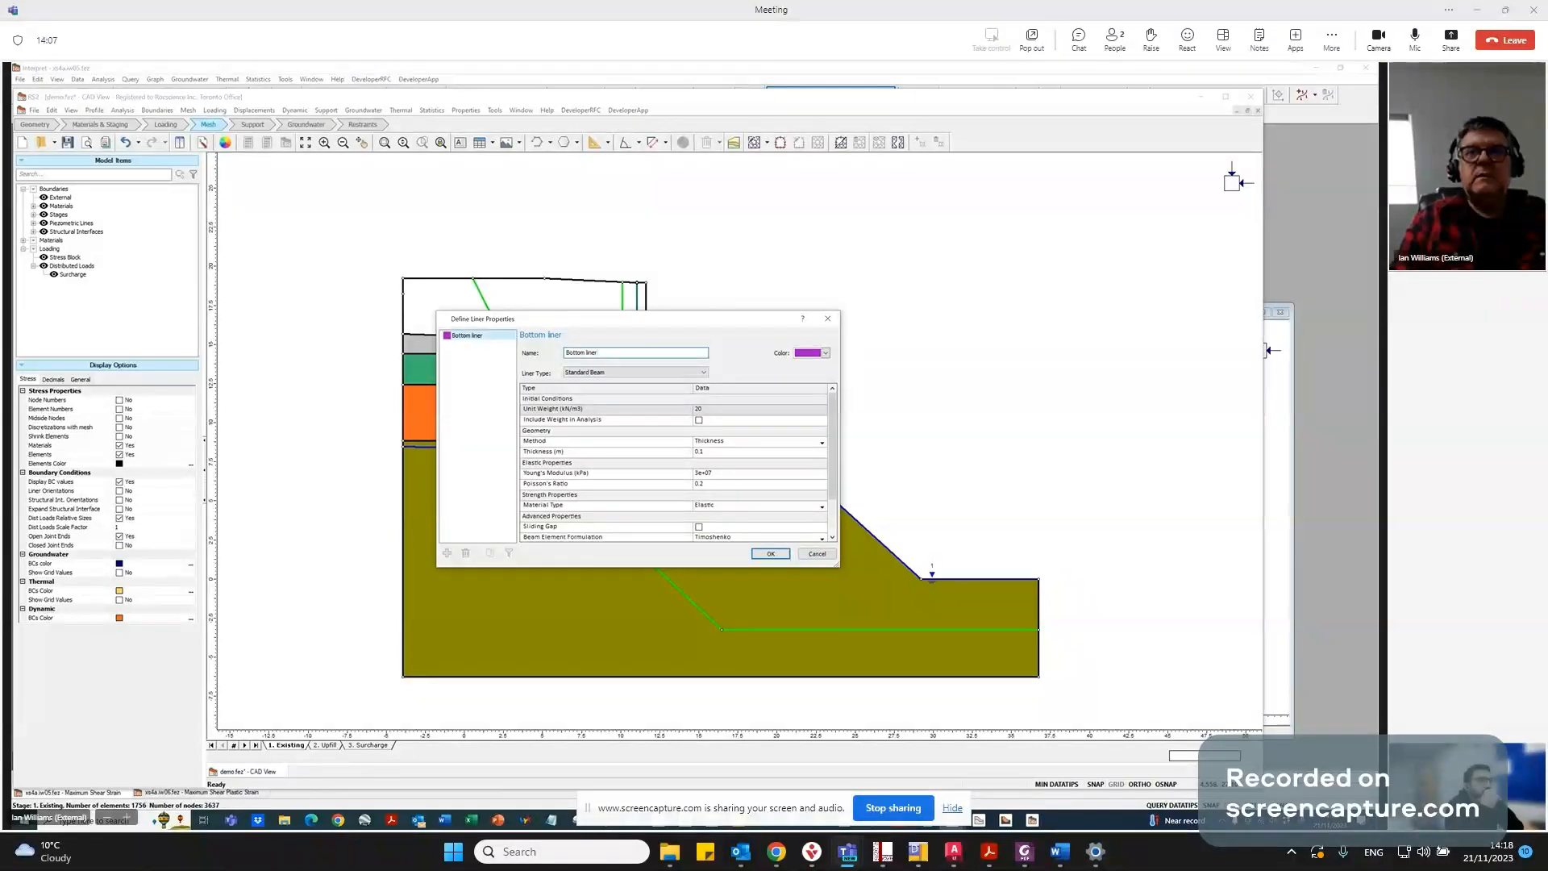
left_click(770, 553)
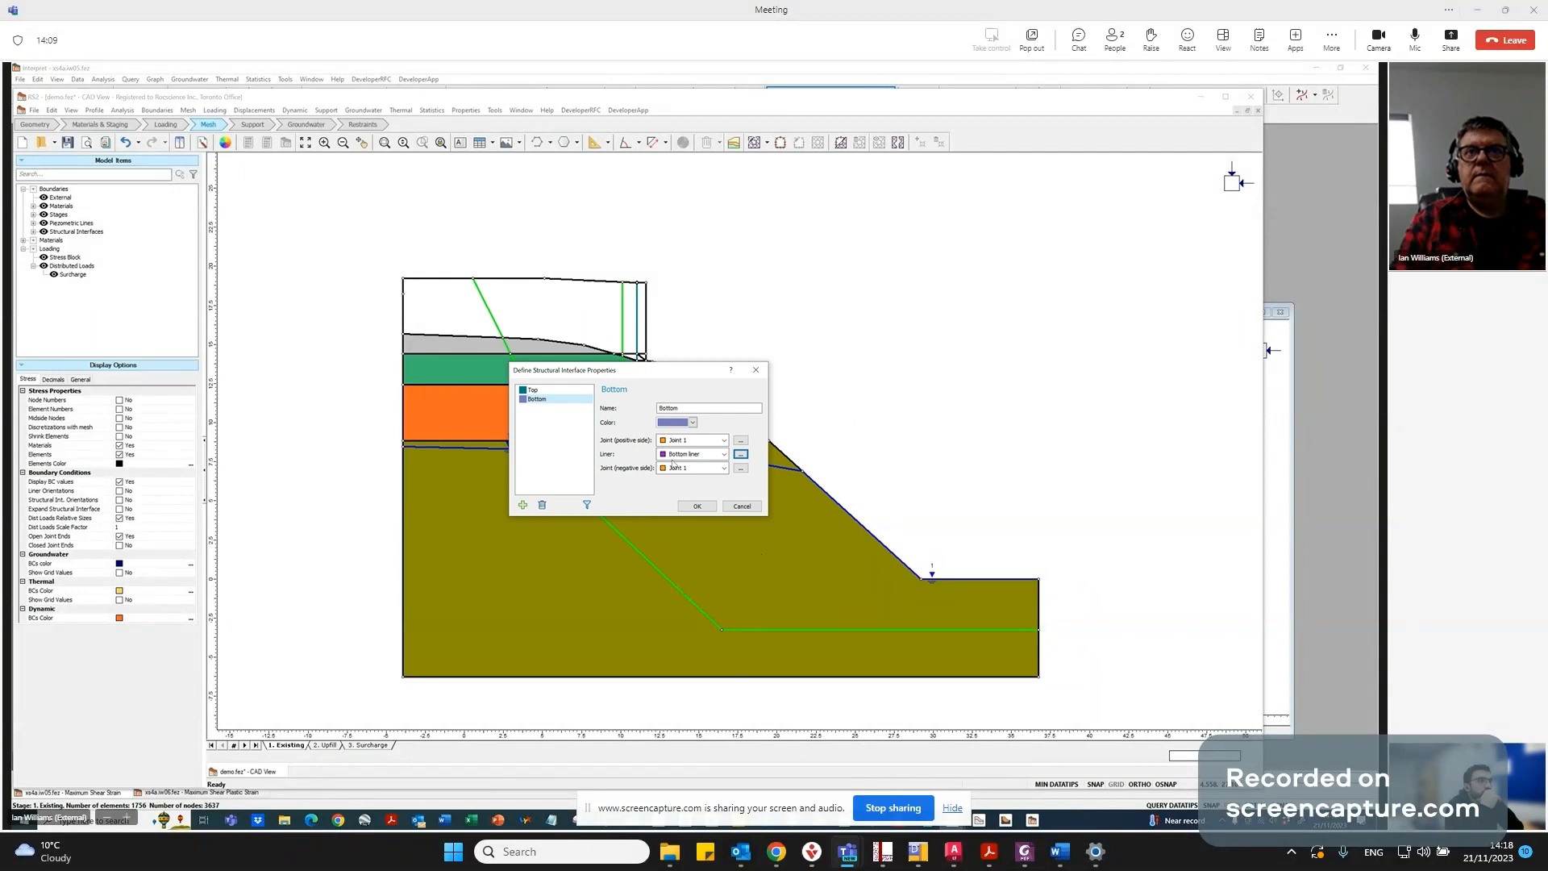
Rename the Top structural interface's liner as "Top liner" and keep its liner type as Standard Beam.
left_click(534, 391)
left_click(741, 454)
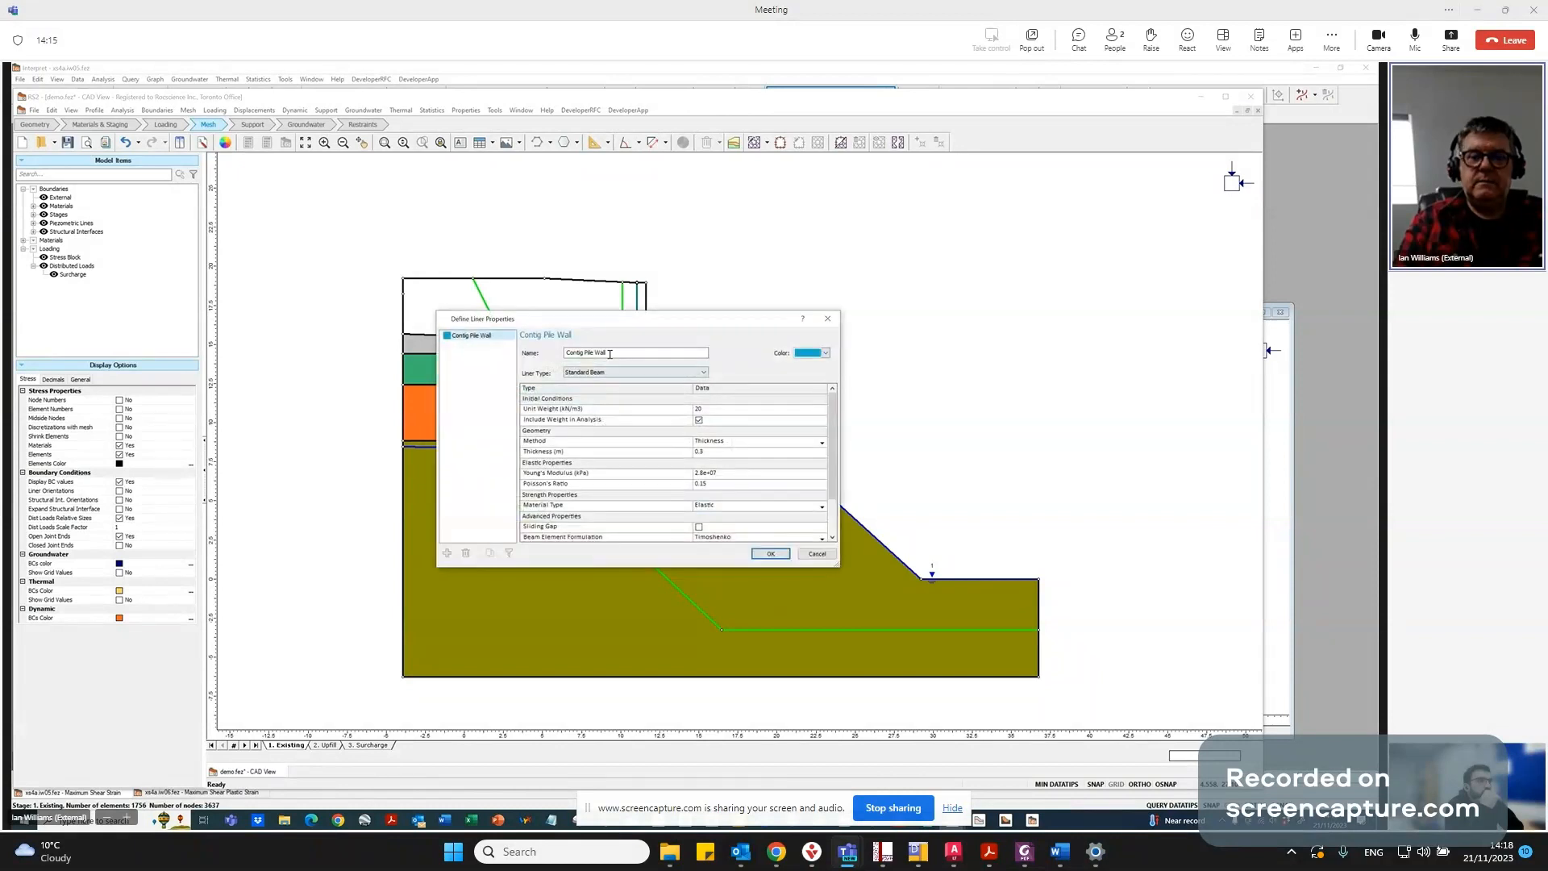
type("T")
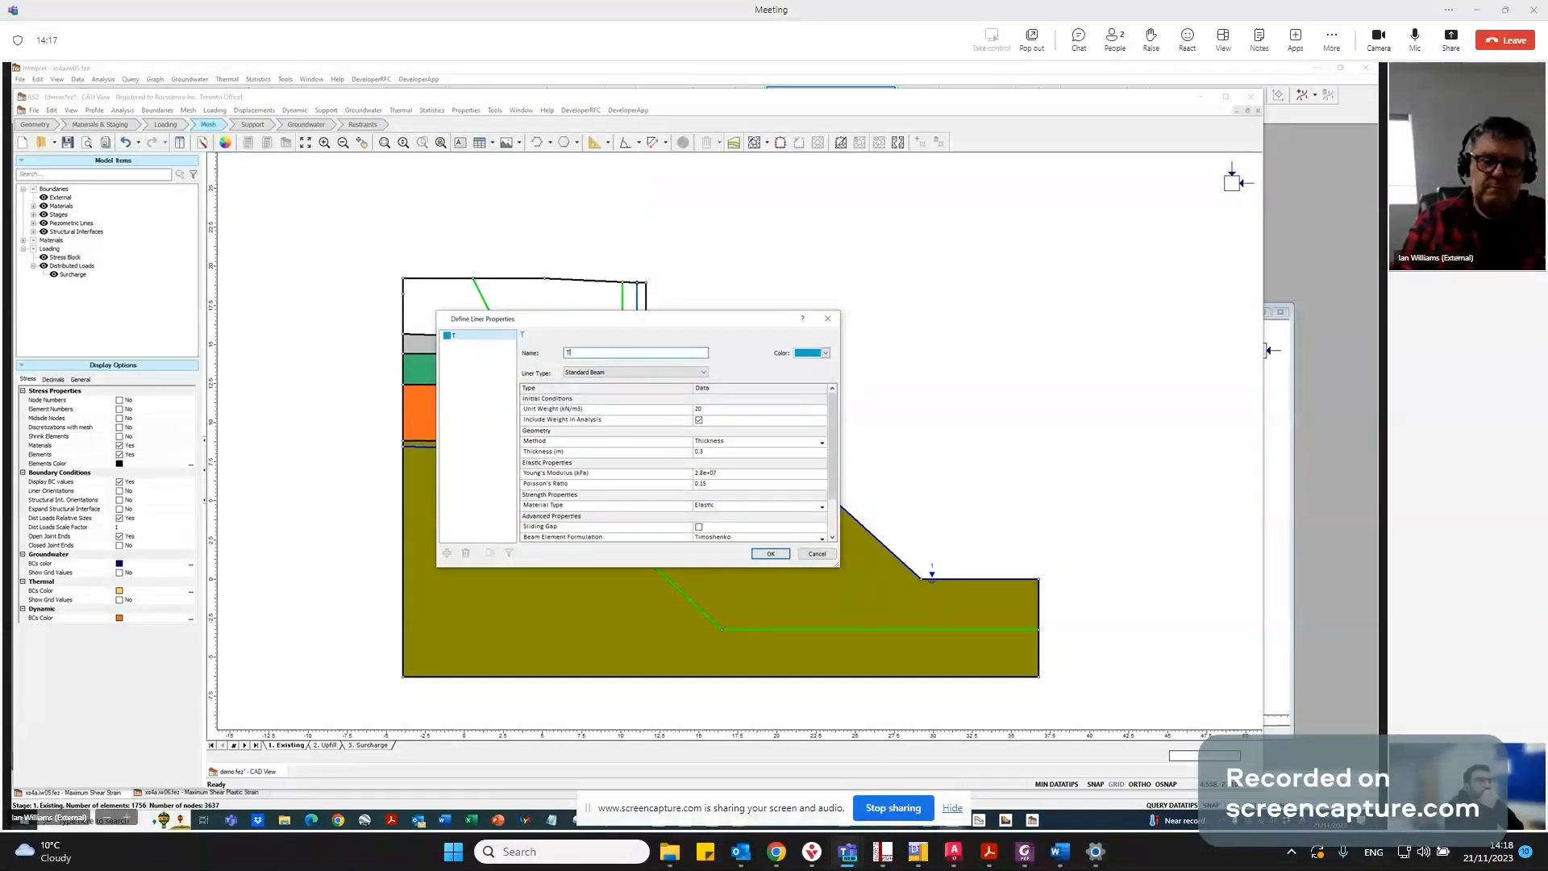
type("op liner")
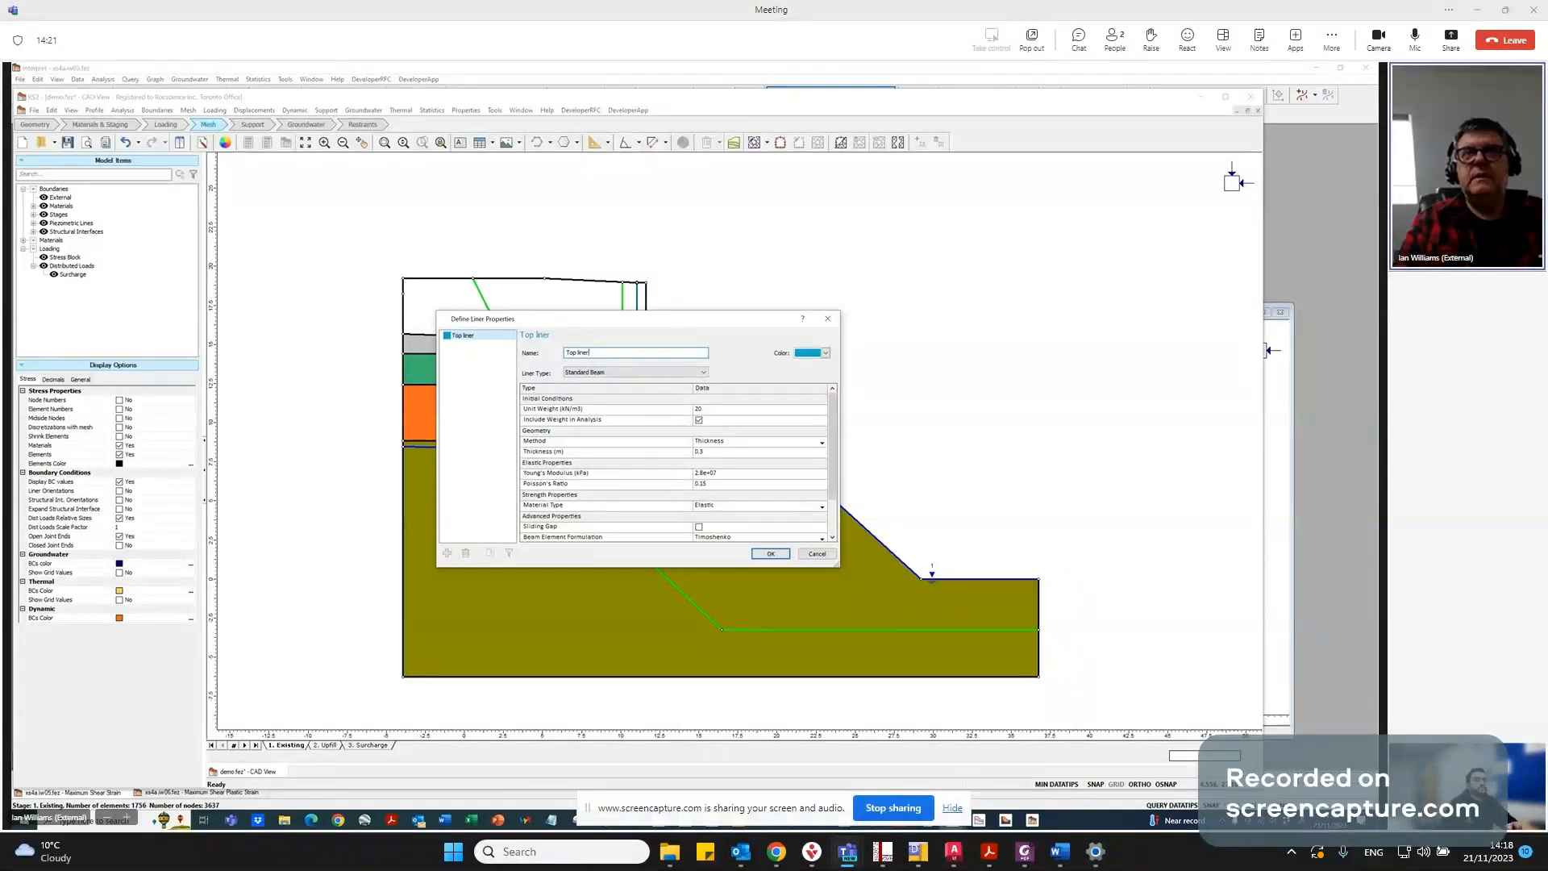
left_click(594, 373)
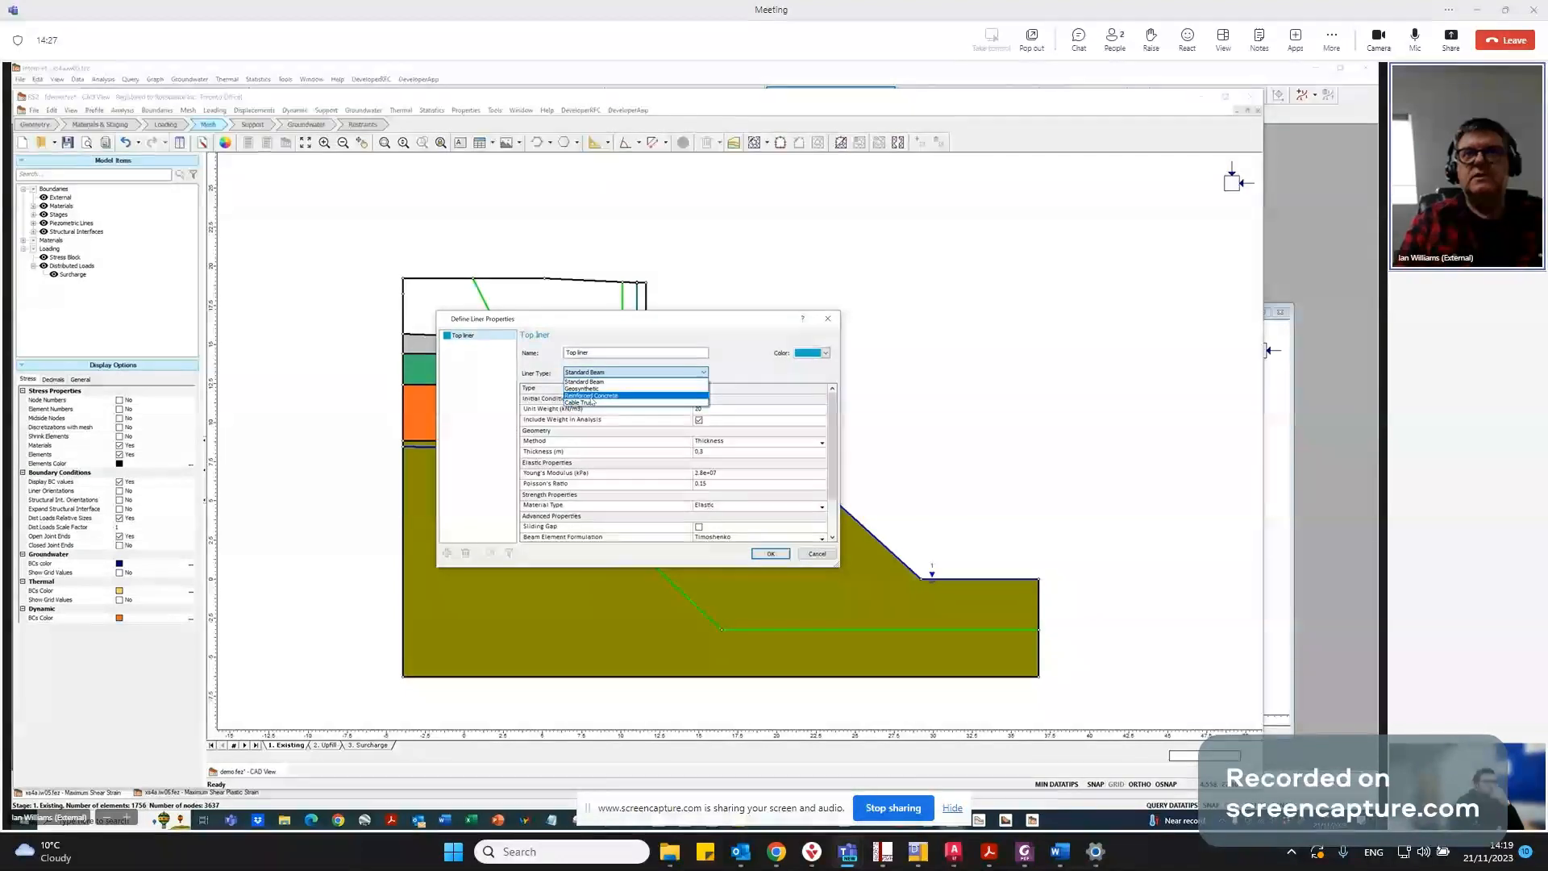
left_click(582, 382)
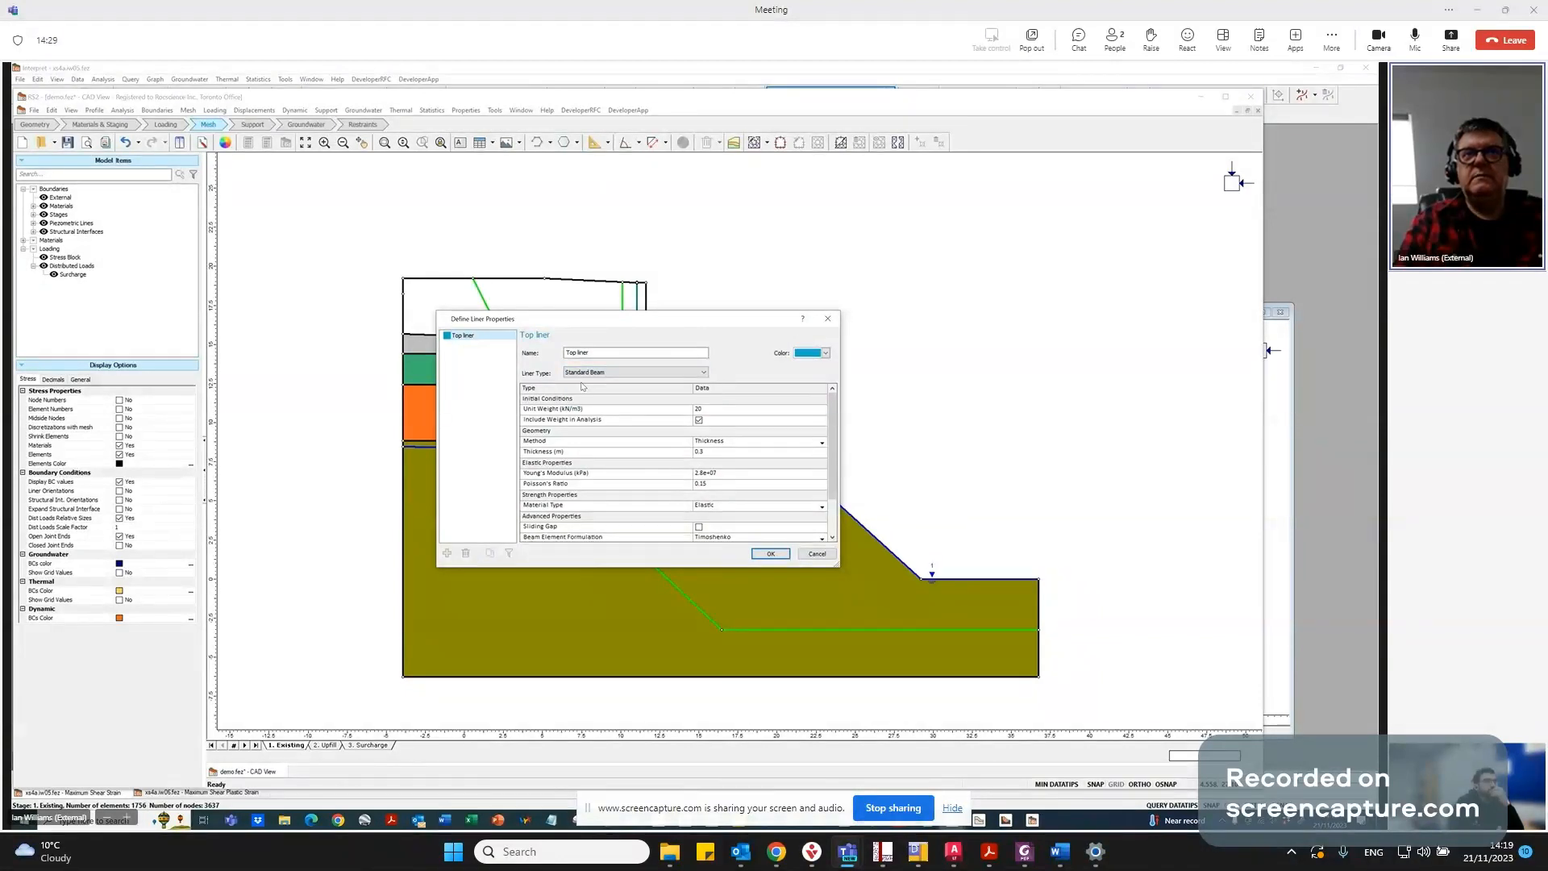
left_click(769, 554)
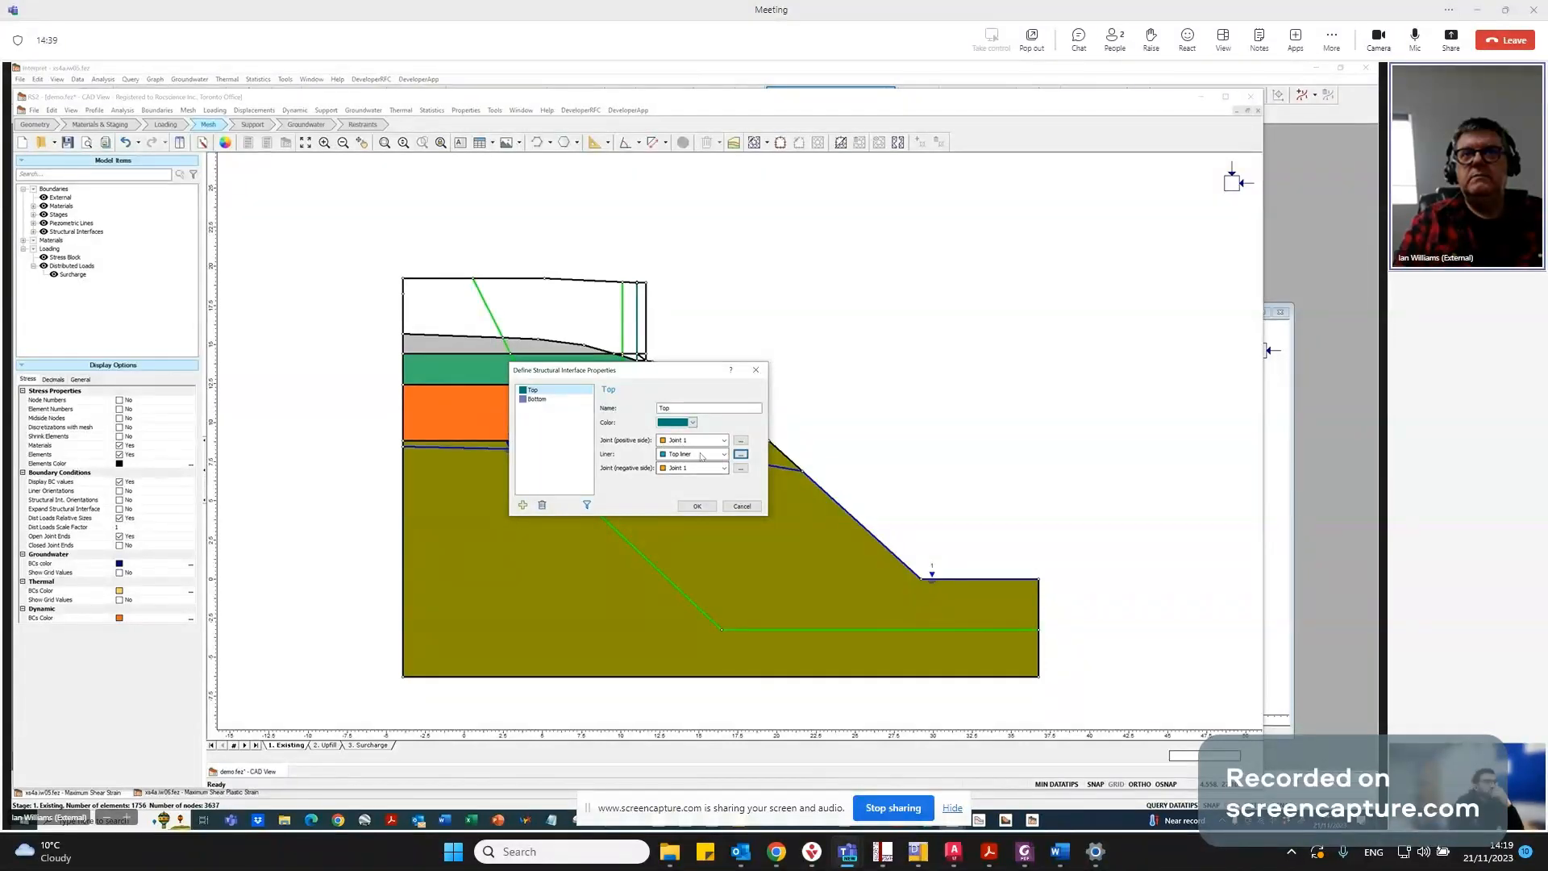
Compare the liner and joint assignments of the Top and Bottom structural interfaces.
mouse_move(700, 457)
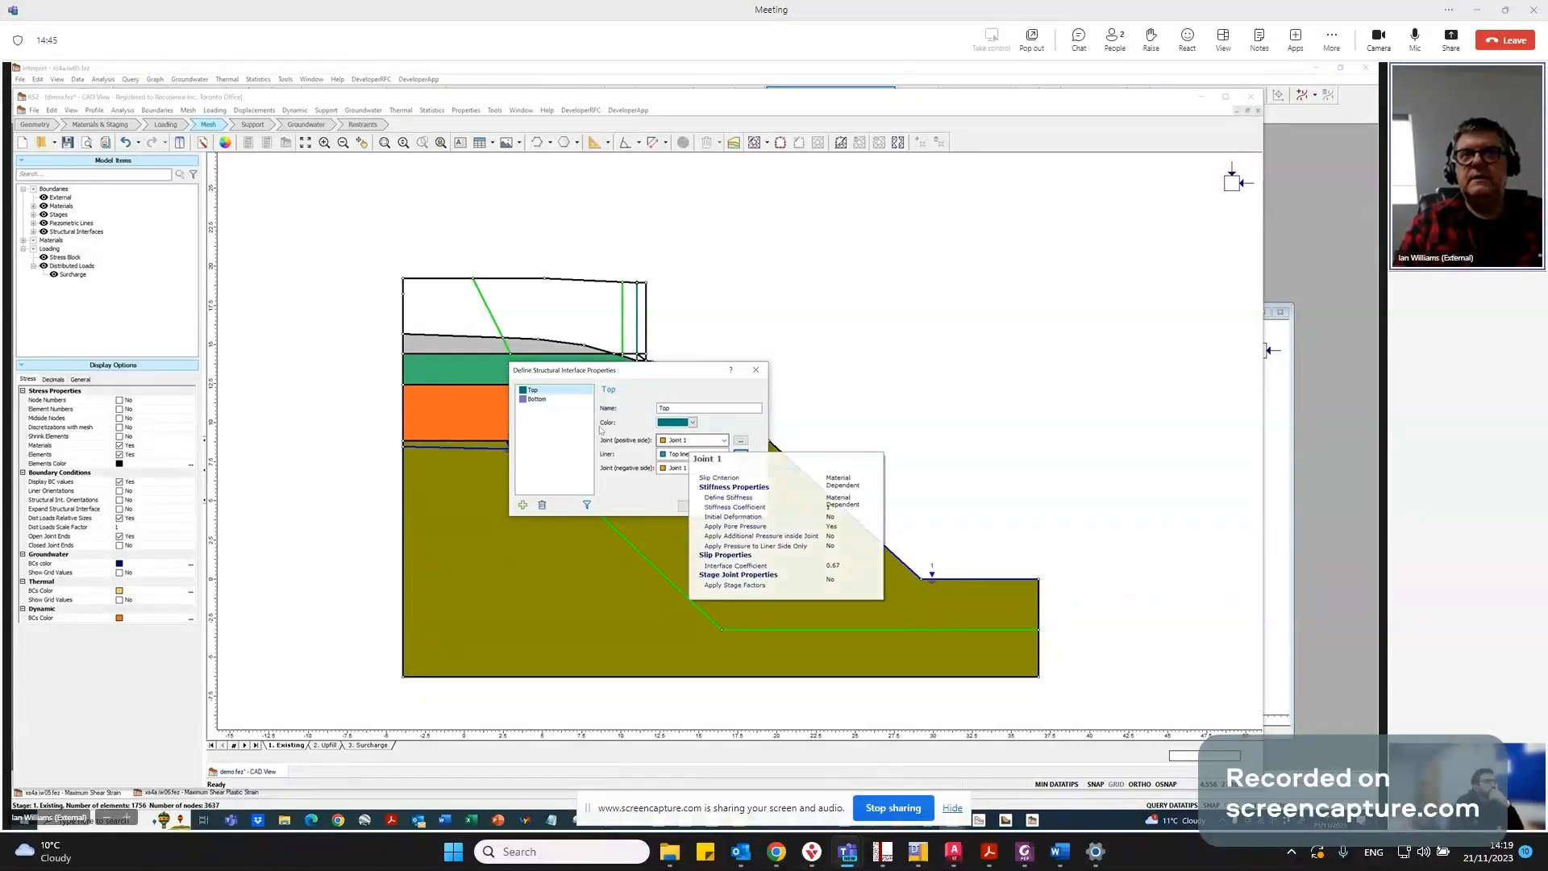
left_click(541, 400)
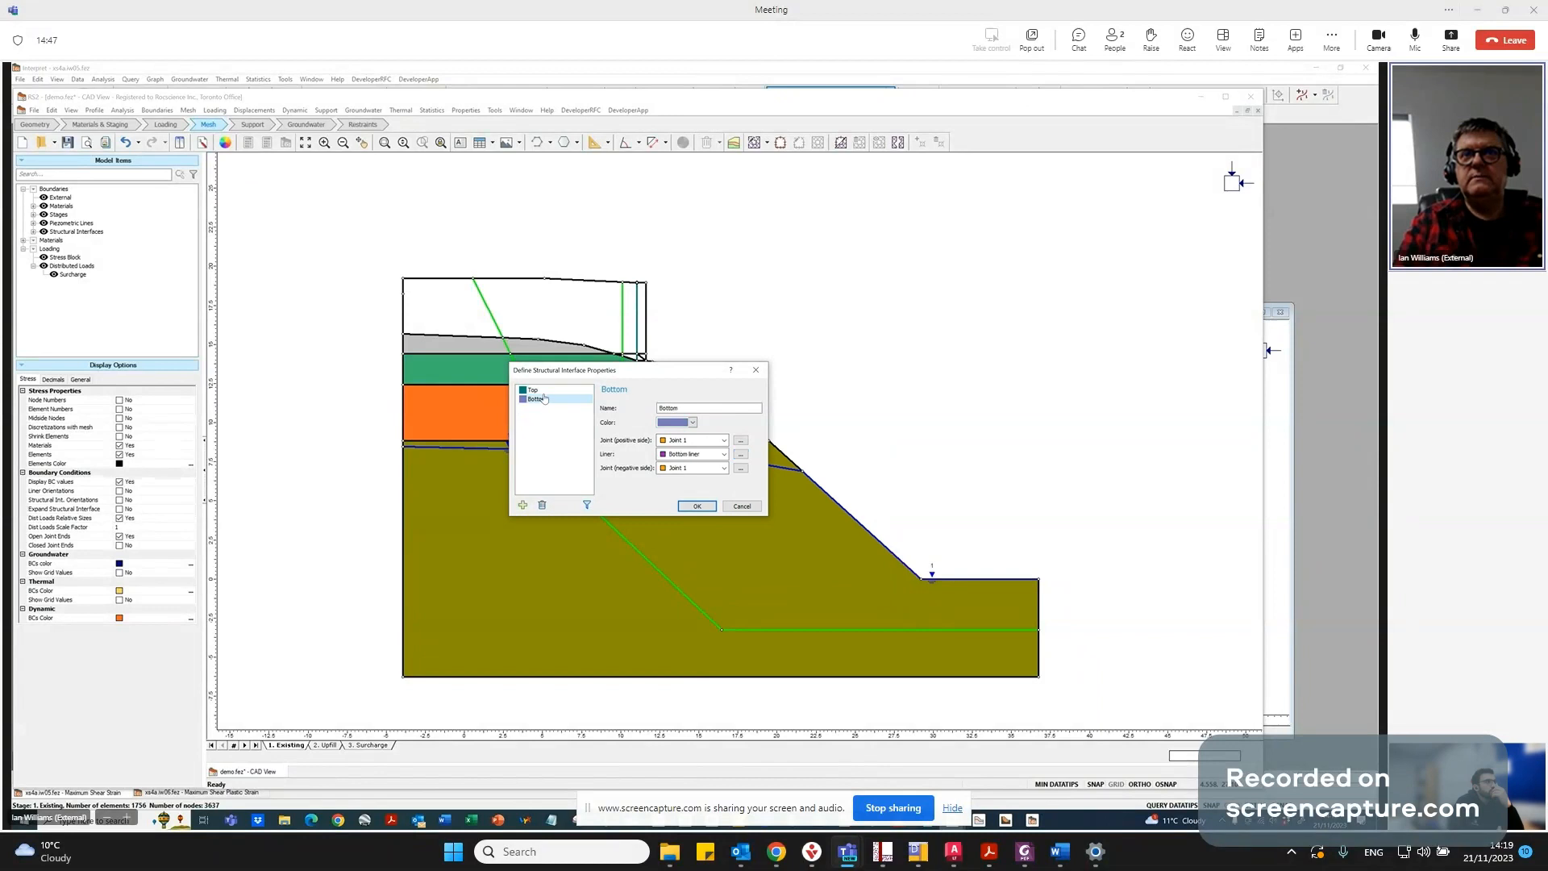
left_click(536, 391)
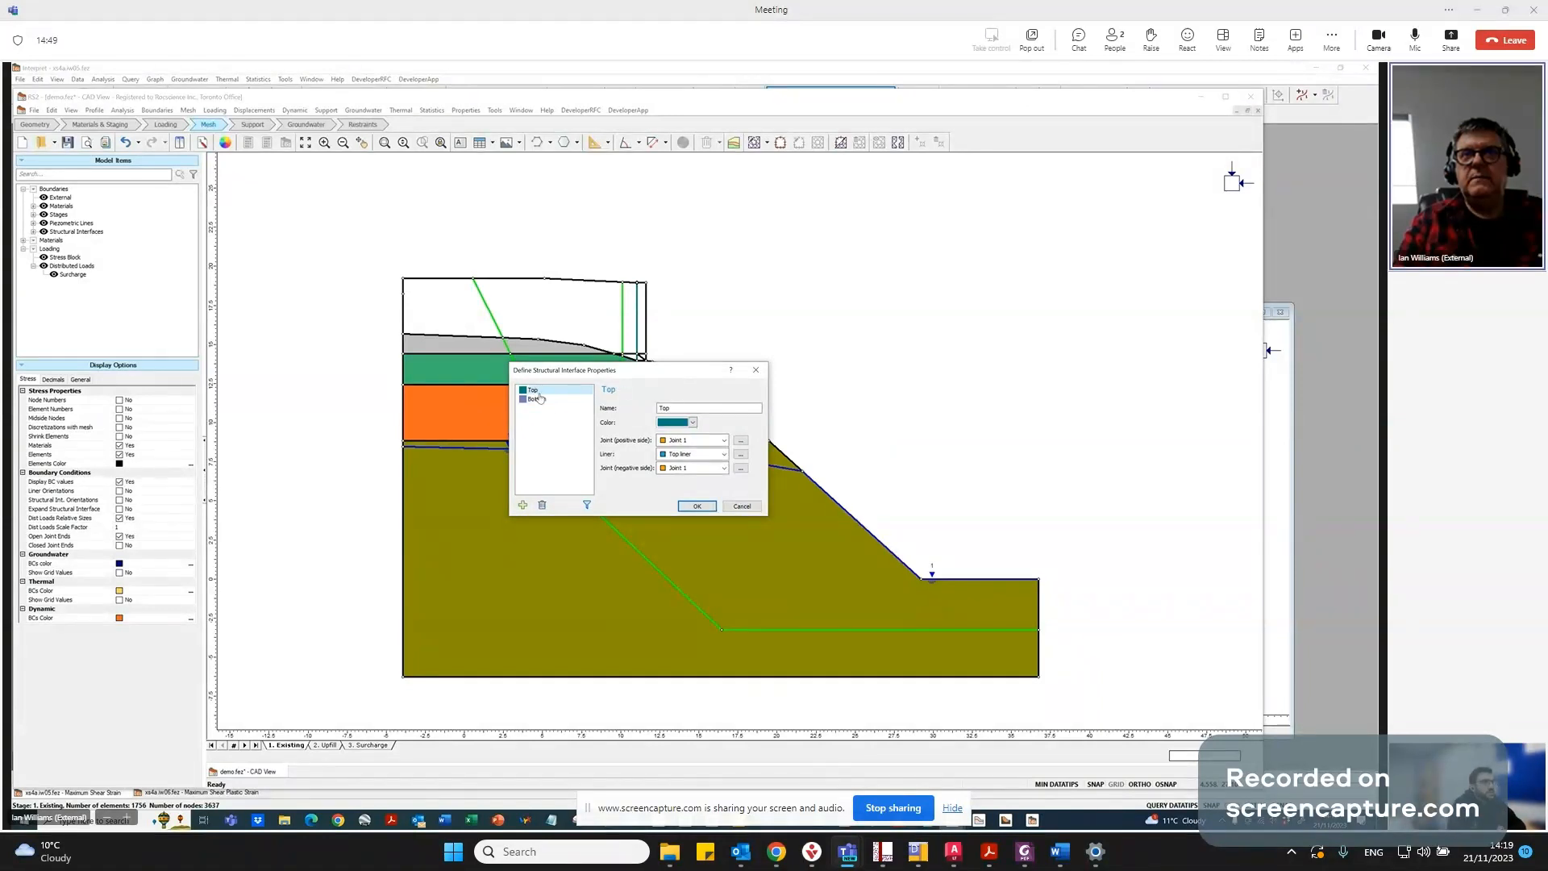
left_click(540, 399)
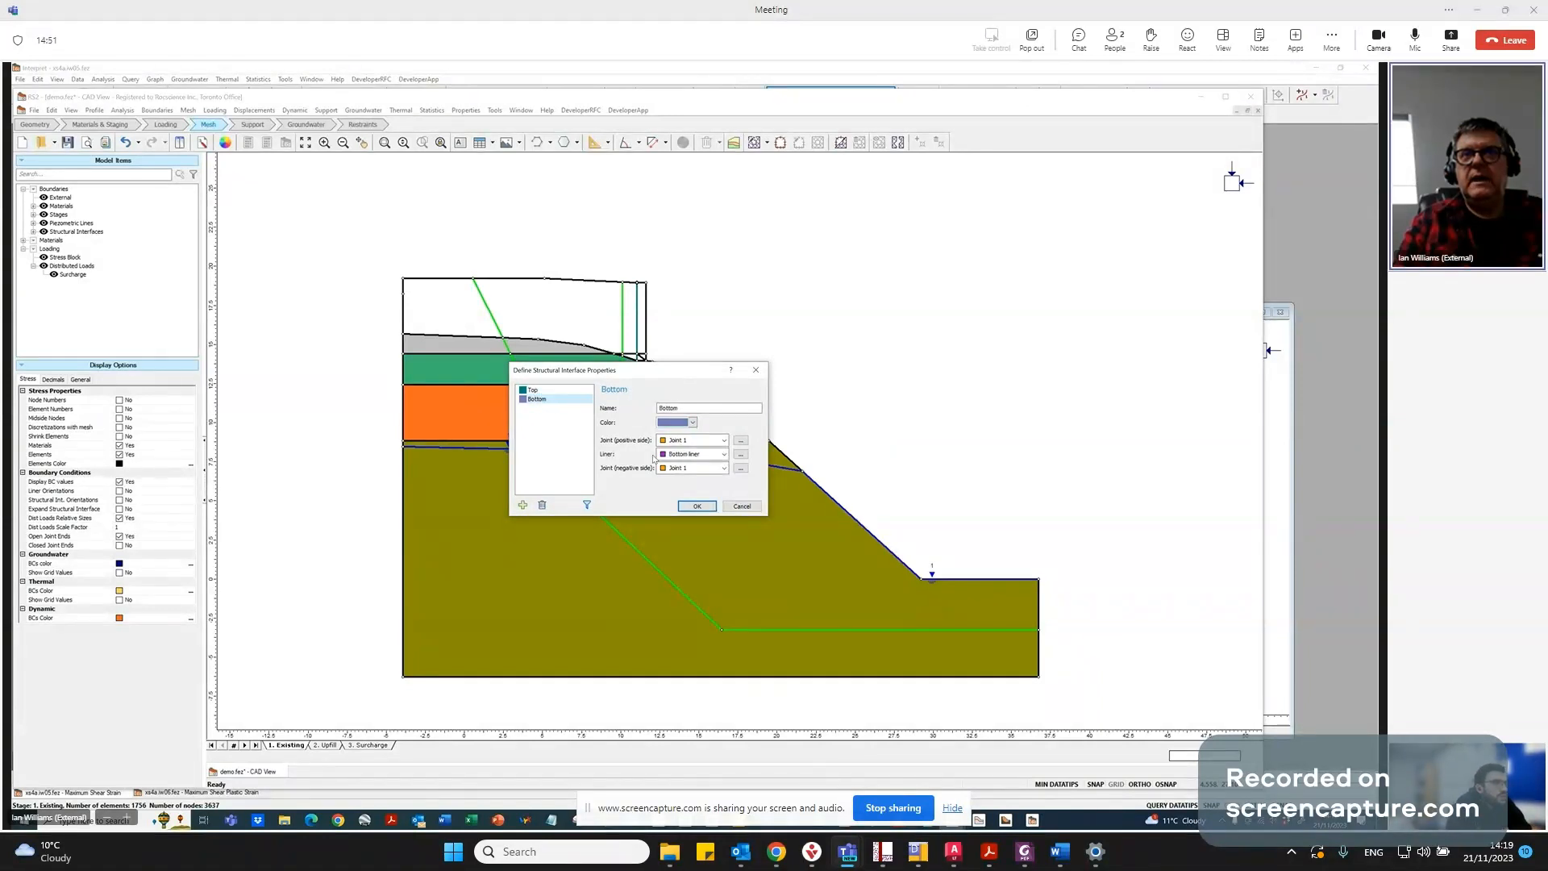
Inspect the slip criterion and interface coefficient of Joint 1 on the Bottom structural interface's positive side.
left_click(740, 440)
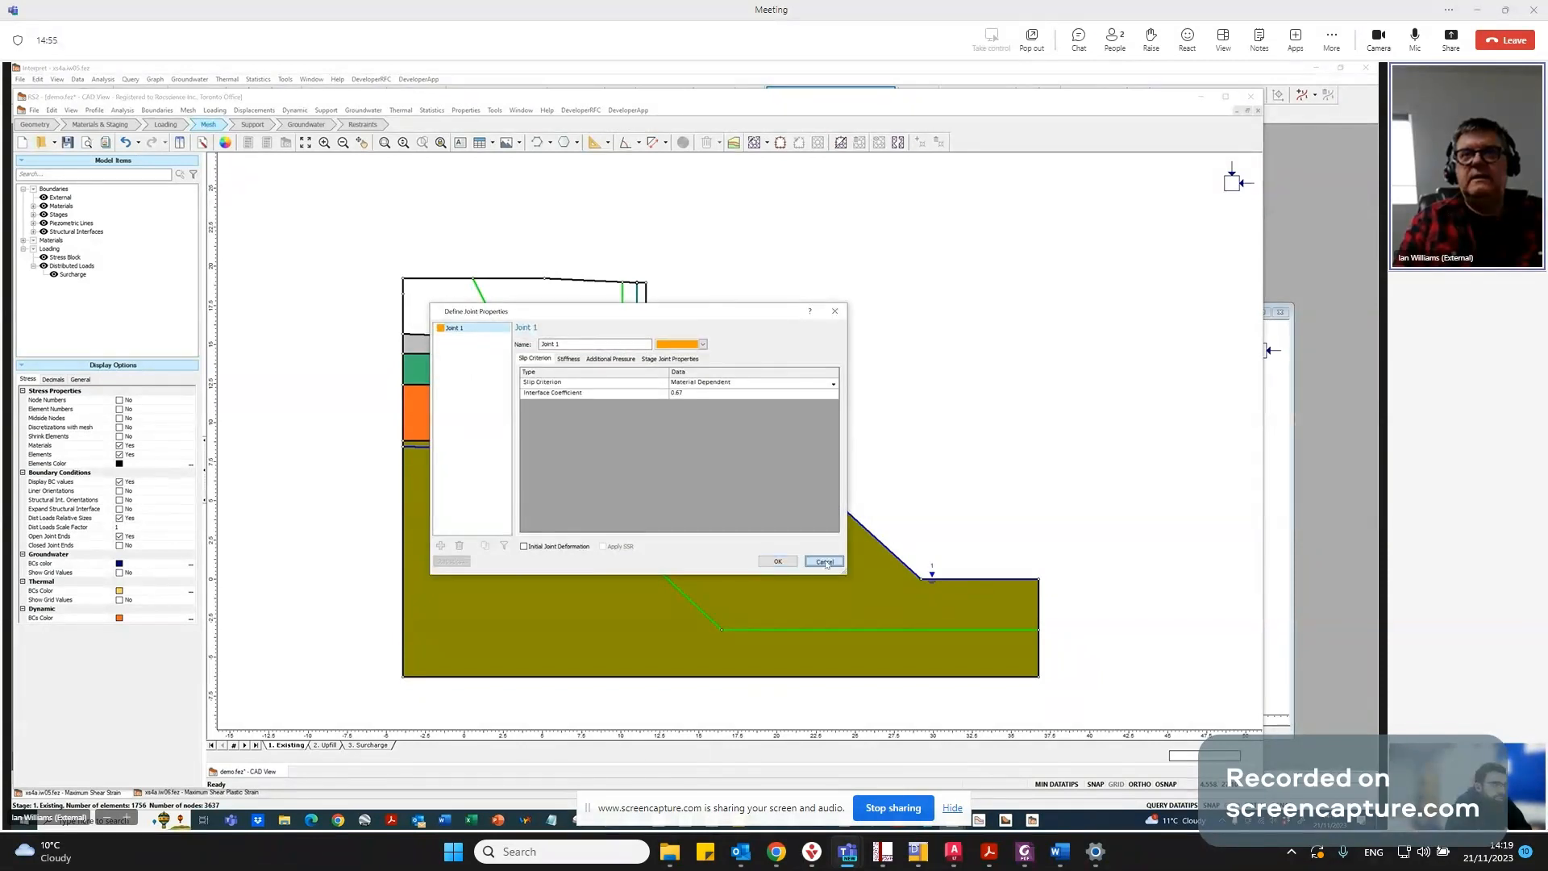
left_click(777, 560)
mouse_move(687, 443)
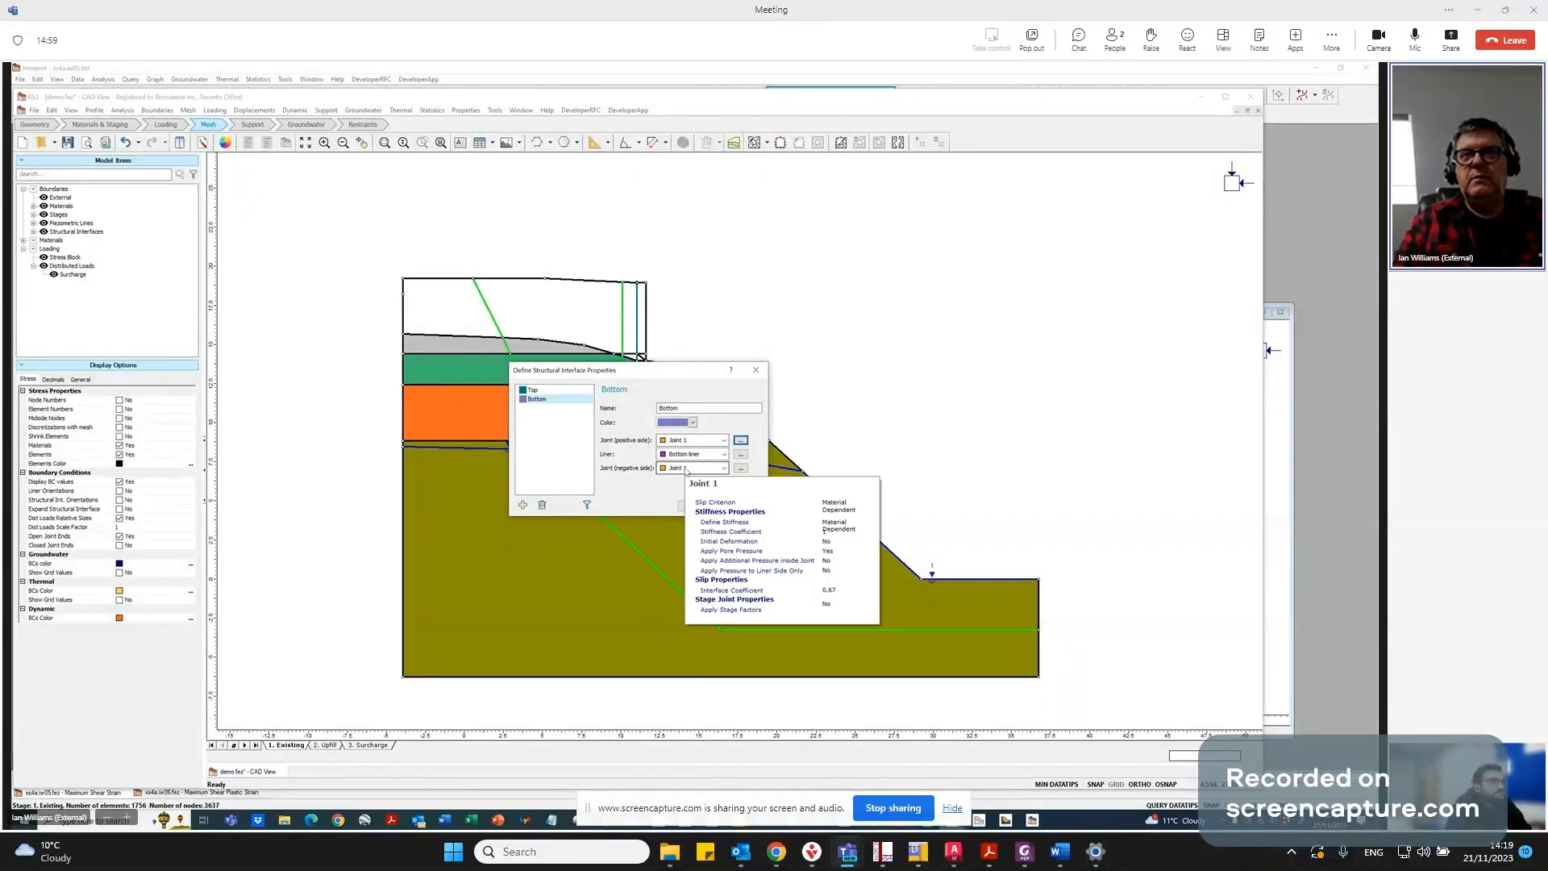
left_click(741, 442)
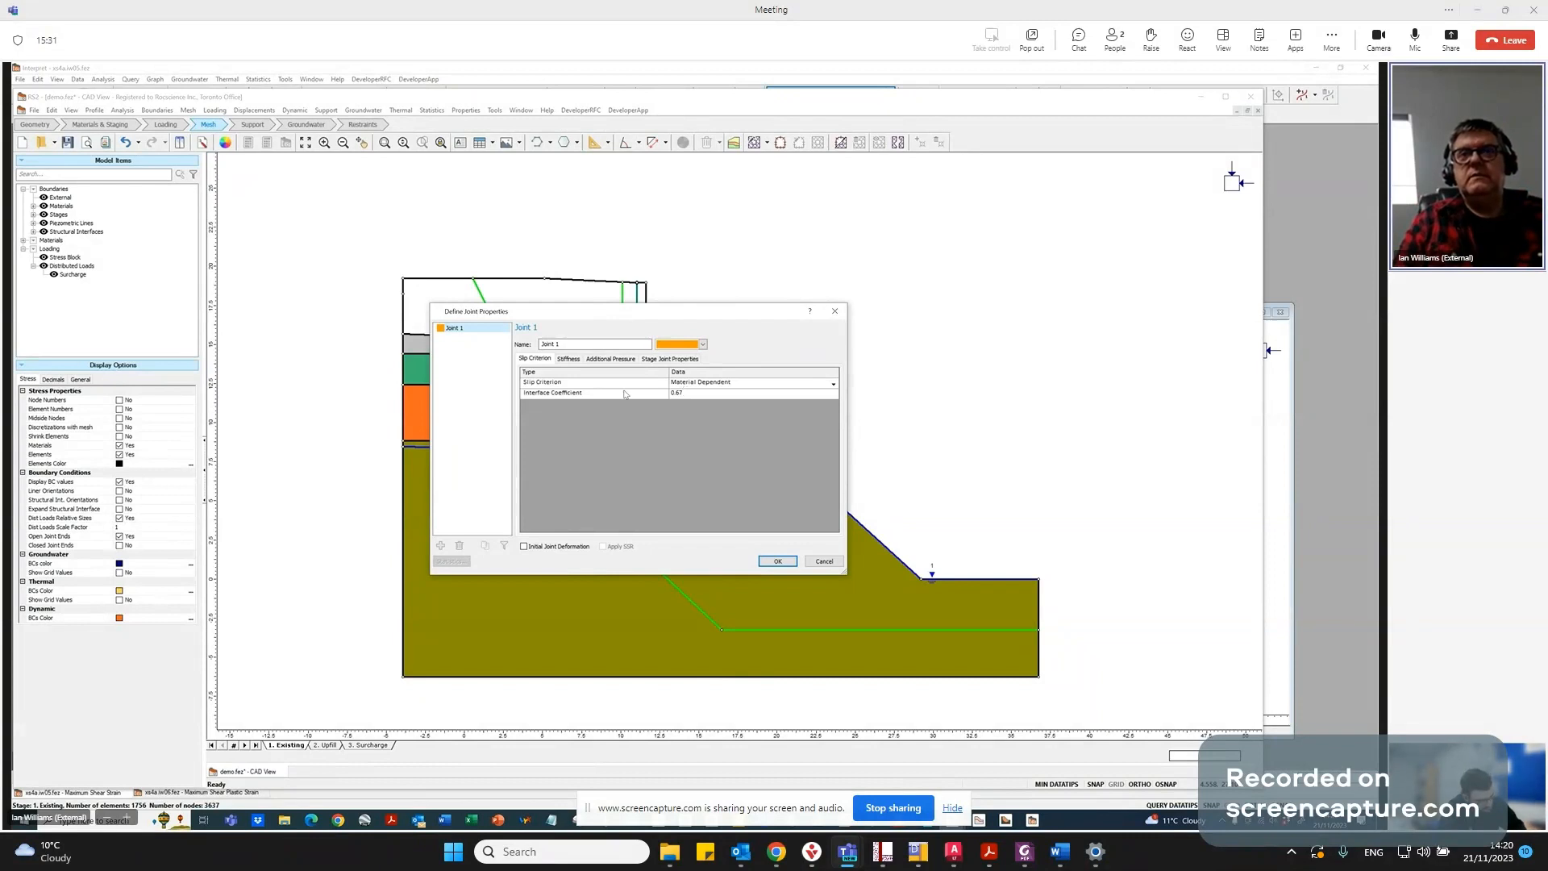
left_click(683, 394)
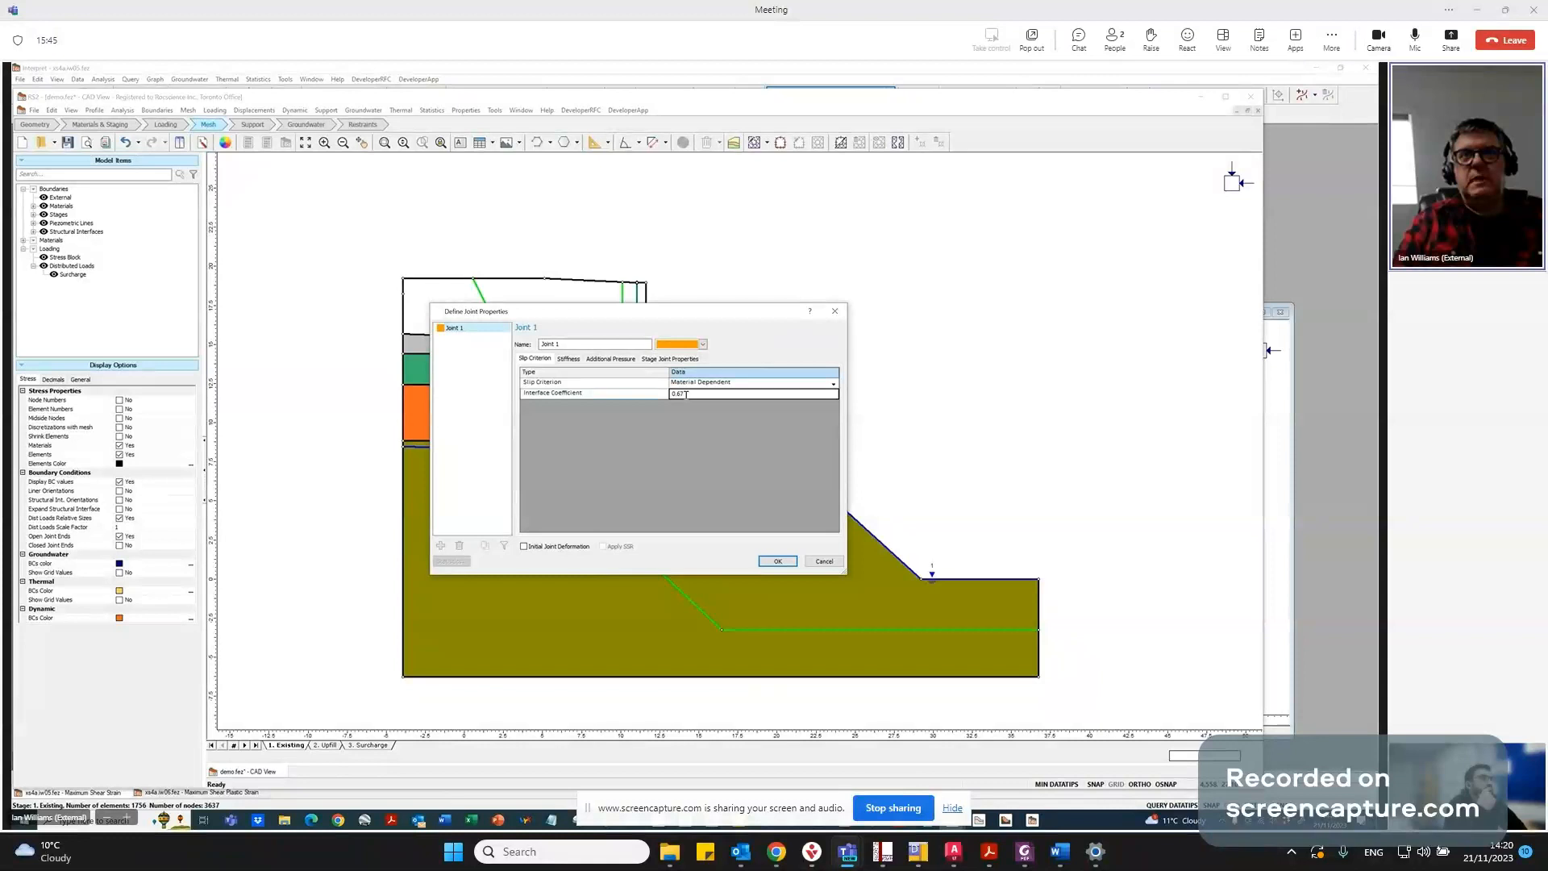
left_click_drag(681, 393, 669, 395)
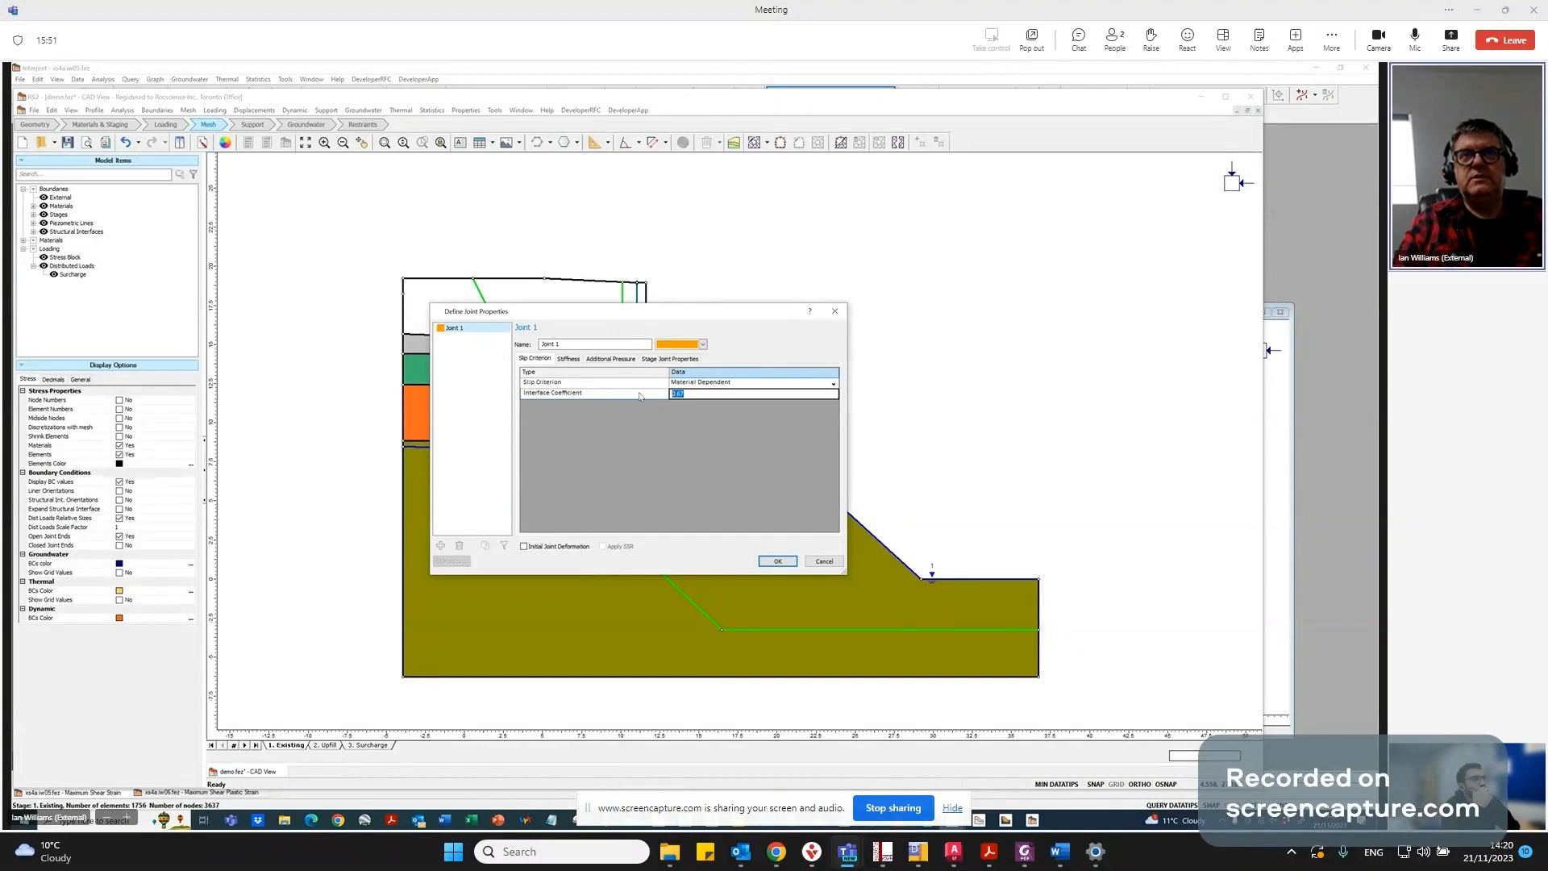
Review Joint 1's stiffness, additional pressure and stage joint properties, leaving them as they are.
left_click(568, 359)
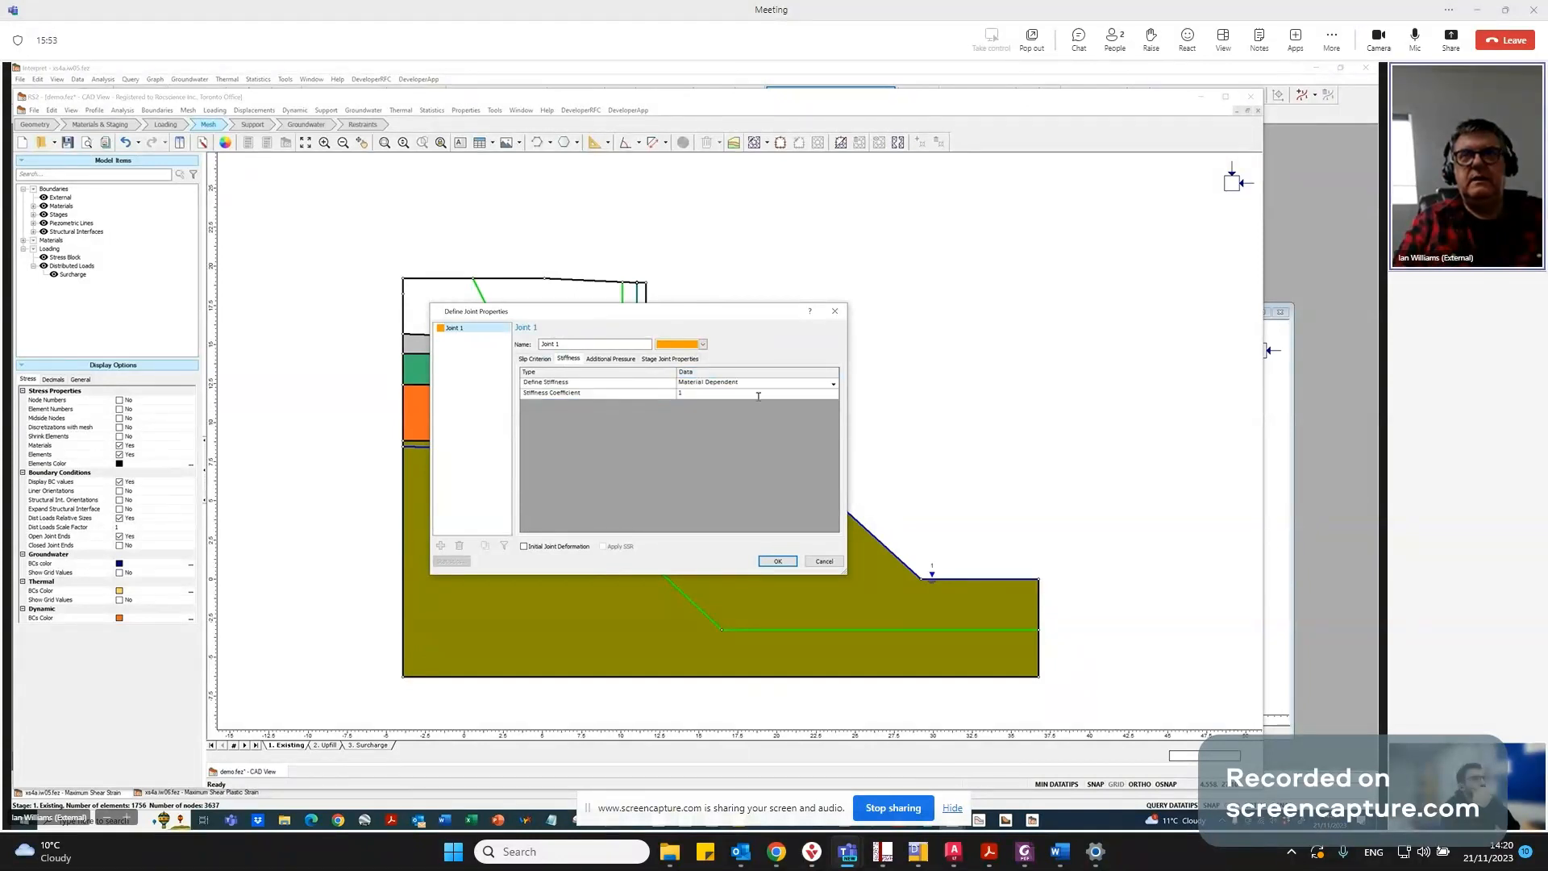
left_click(724, 393)
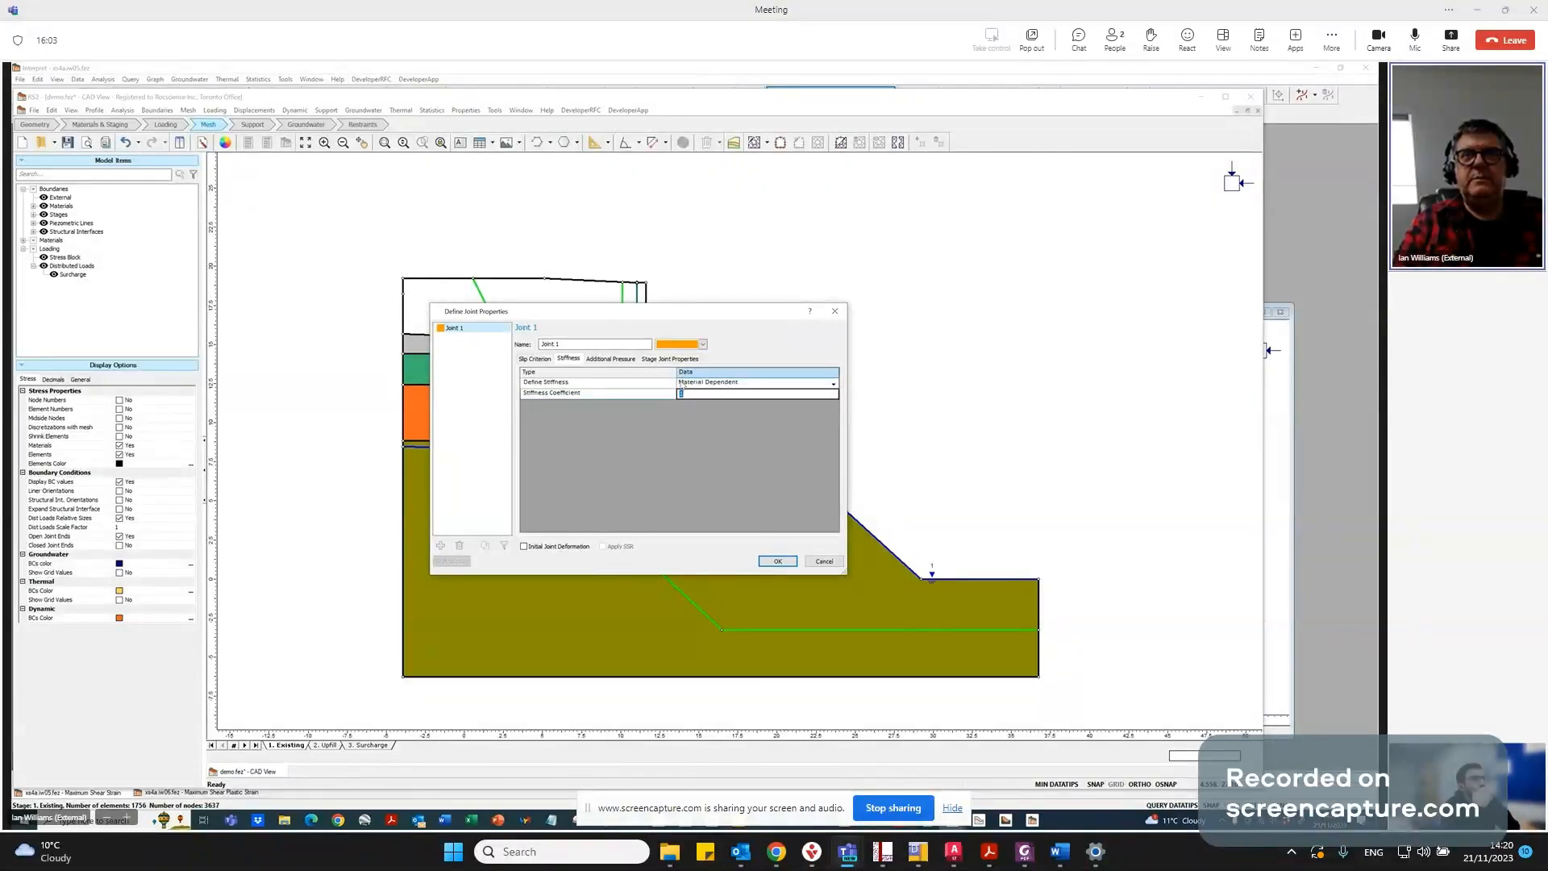
left_click(608, 359)
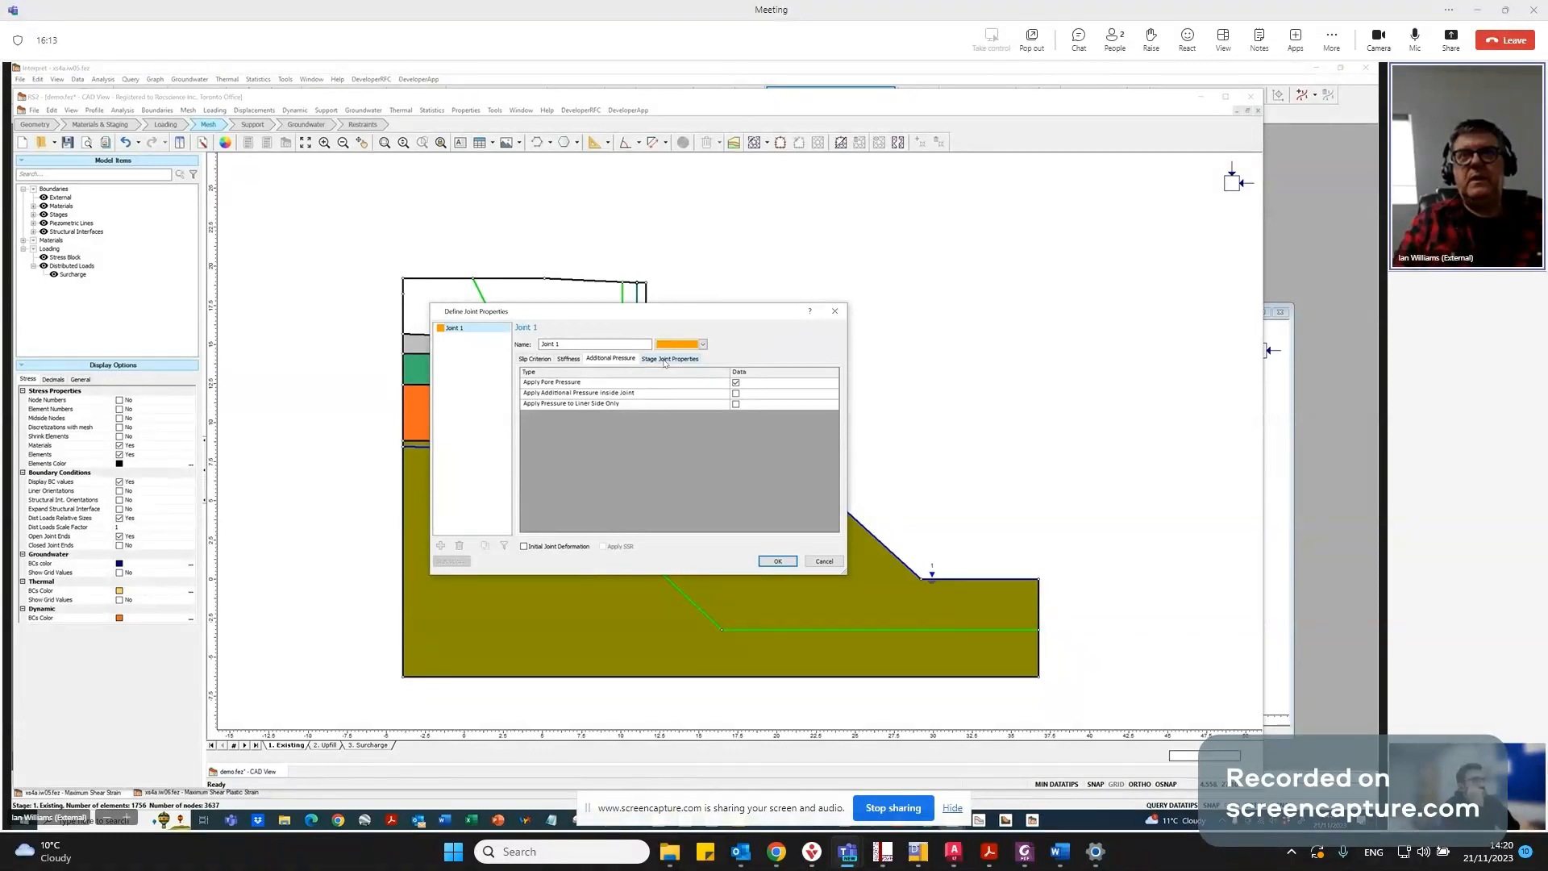
left_click(665, 359)
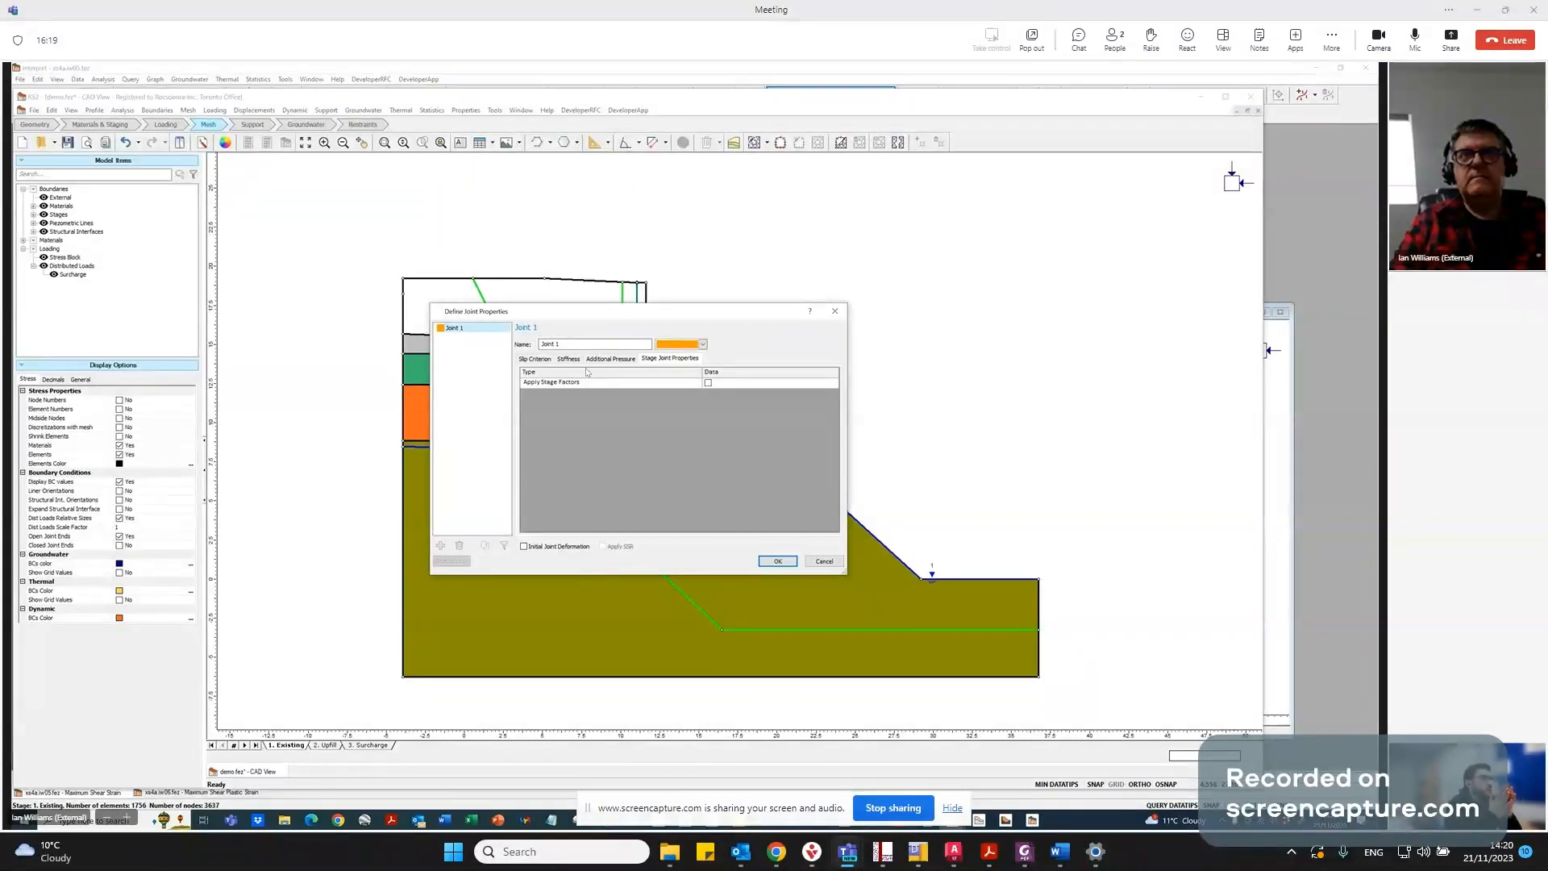
left_click(782, 562)
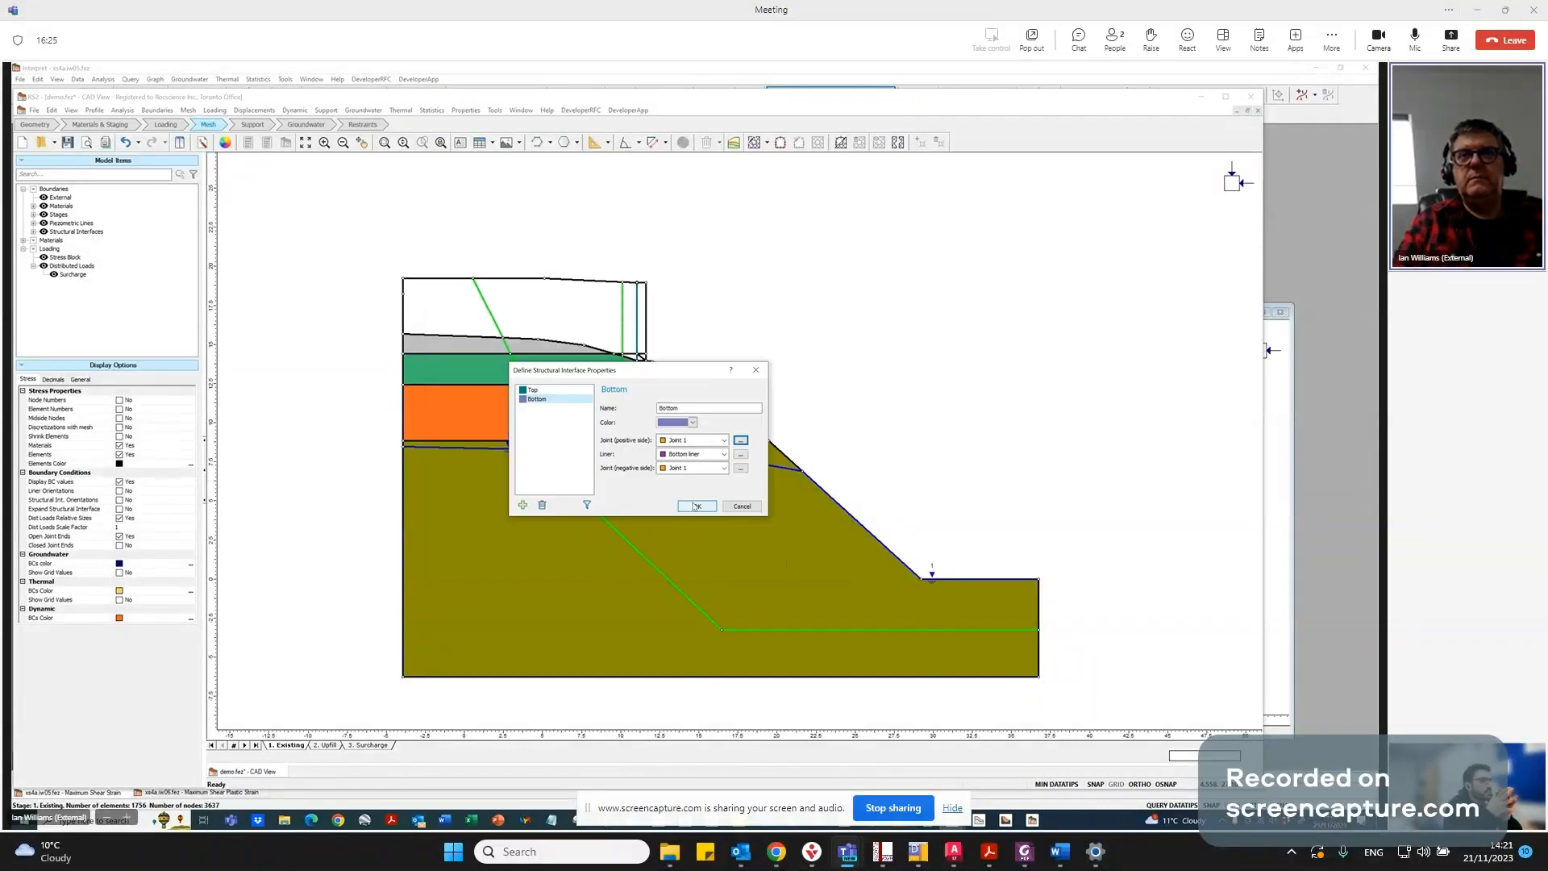
Check the Bottom liner's property summary and accept the structural interface definitions.
mouse_move(668, 457)
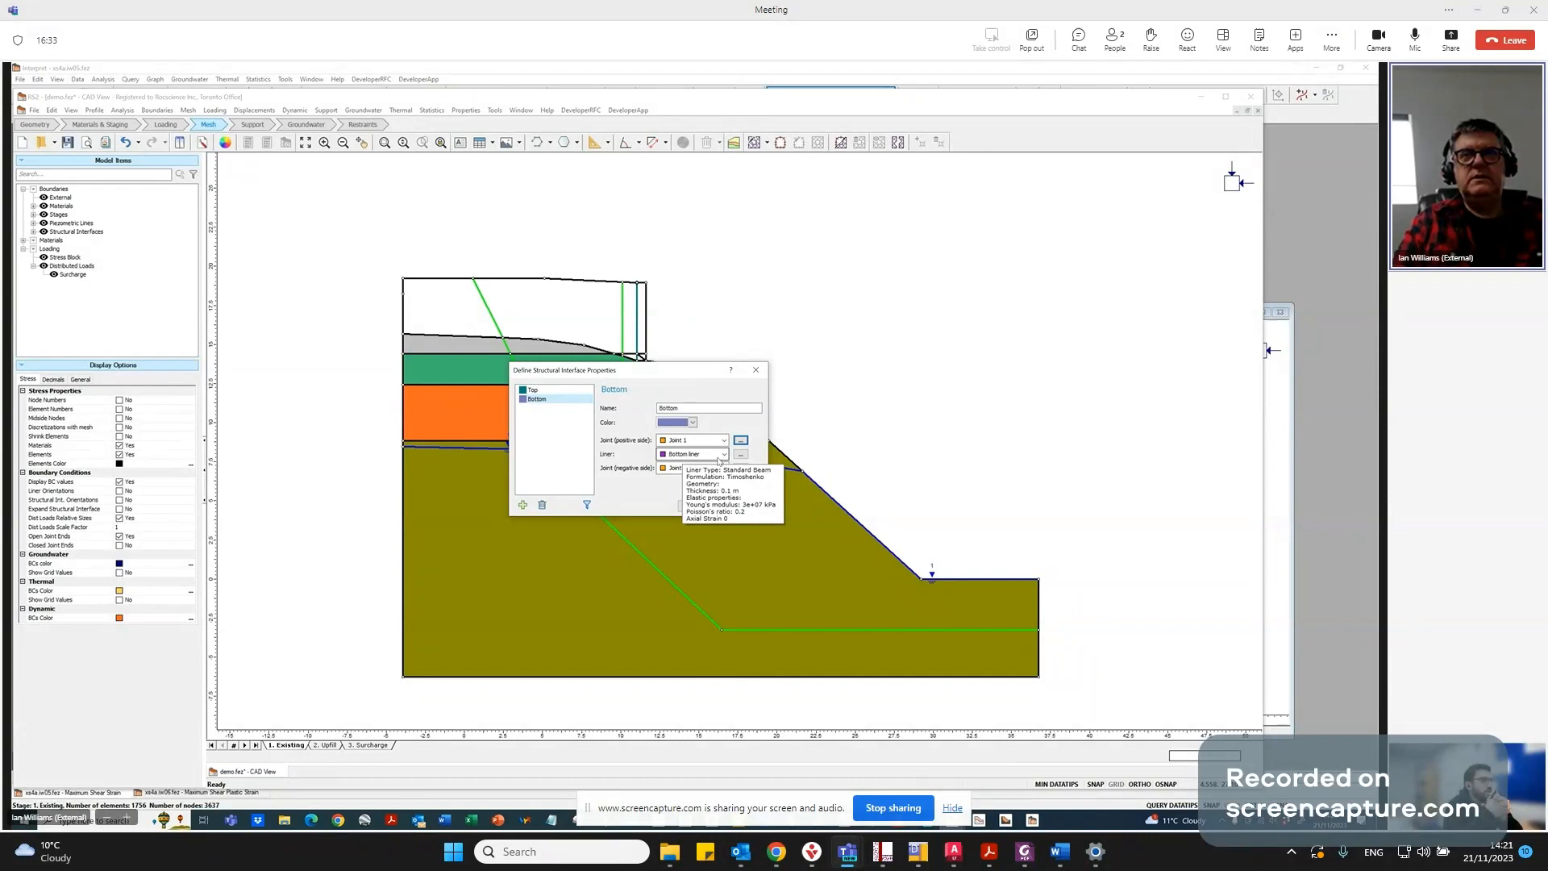
left_click(698, 506)
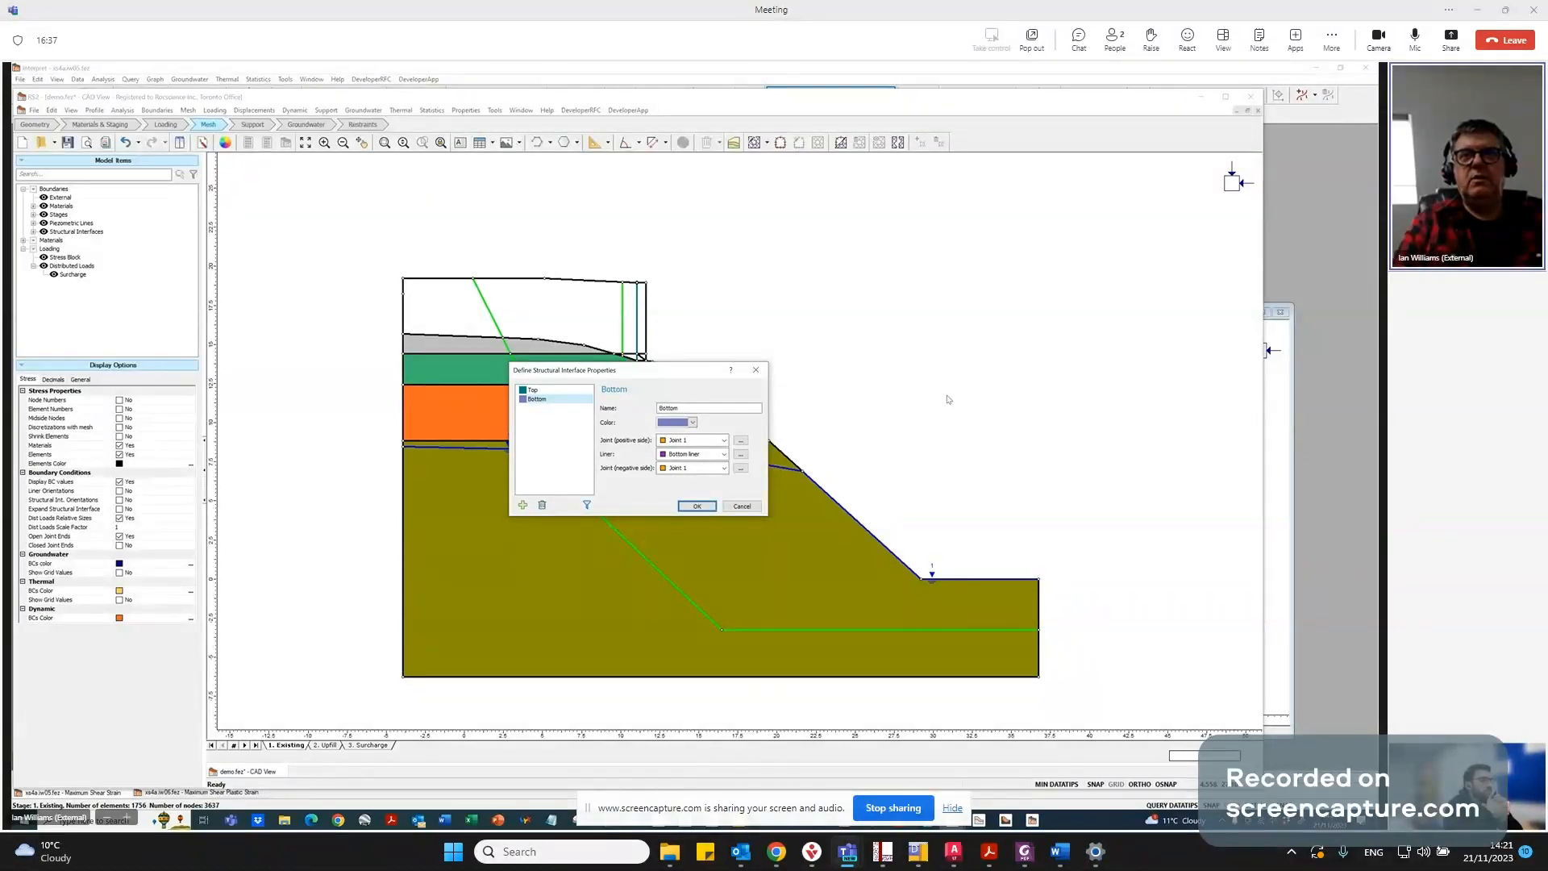
left_click(697, 507)
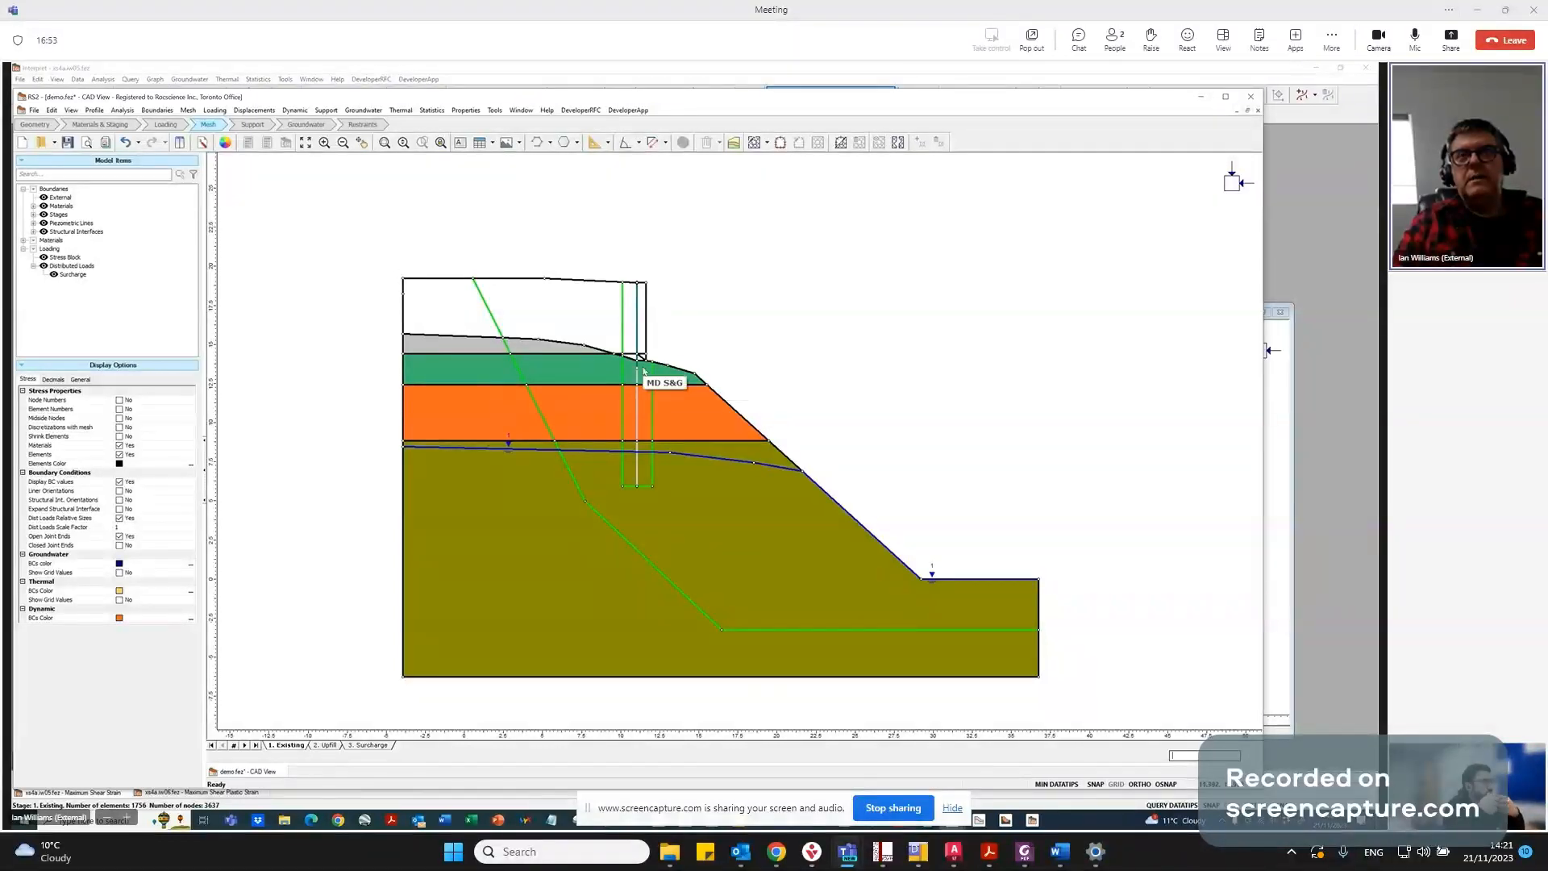
Excavate the narrow 6F2 strip on the slope side of the wall in the Upfill stage.
scroll(643, 370, "up", 3)
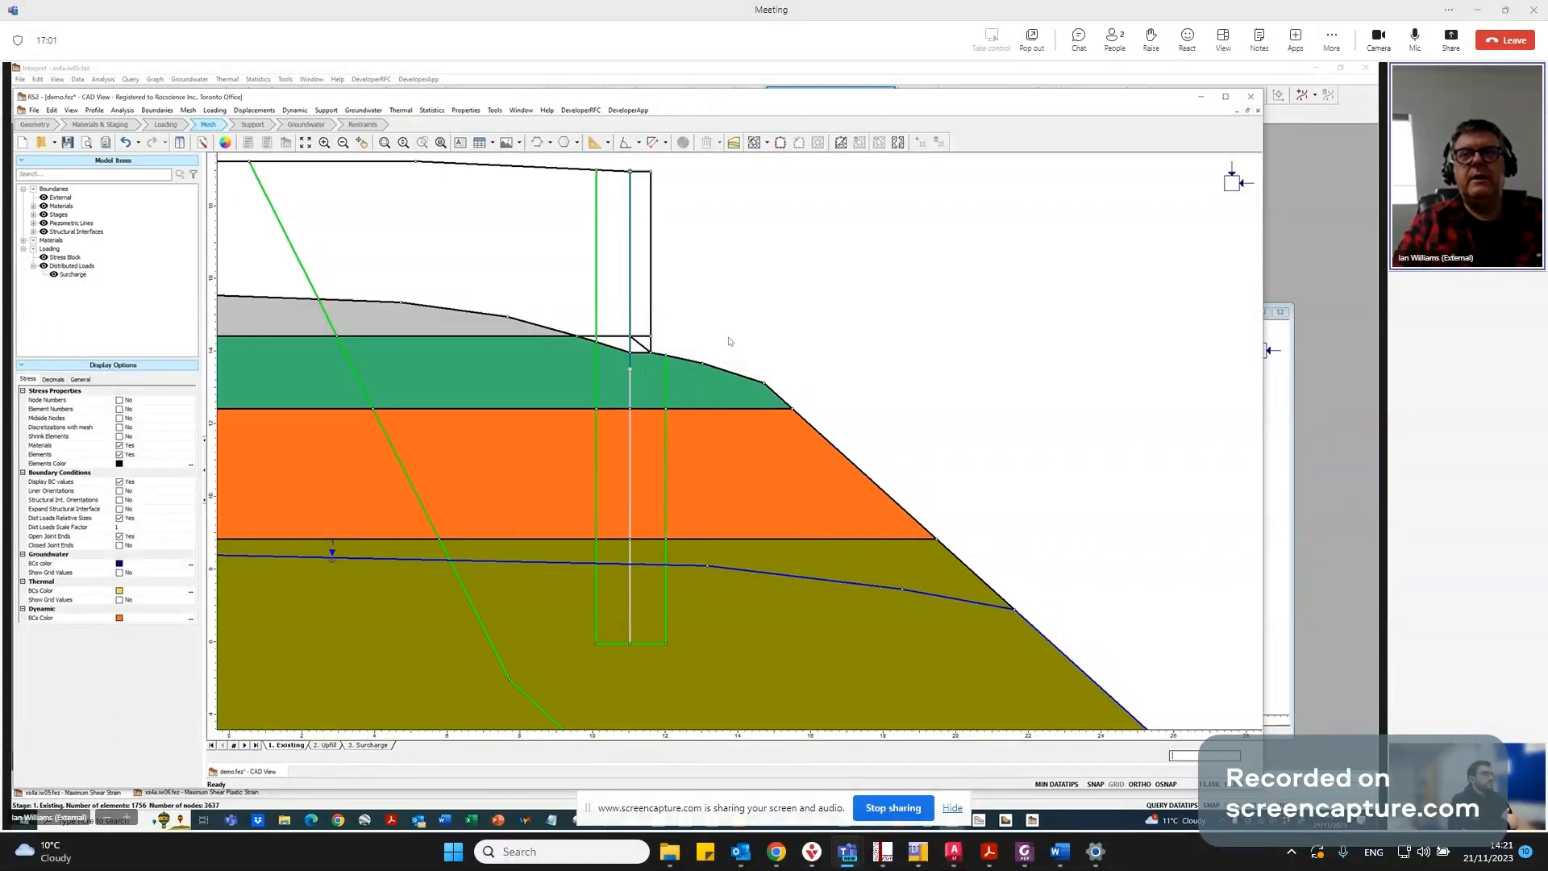
scroll(729, 341, "down", 3)
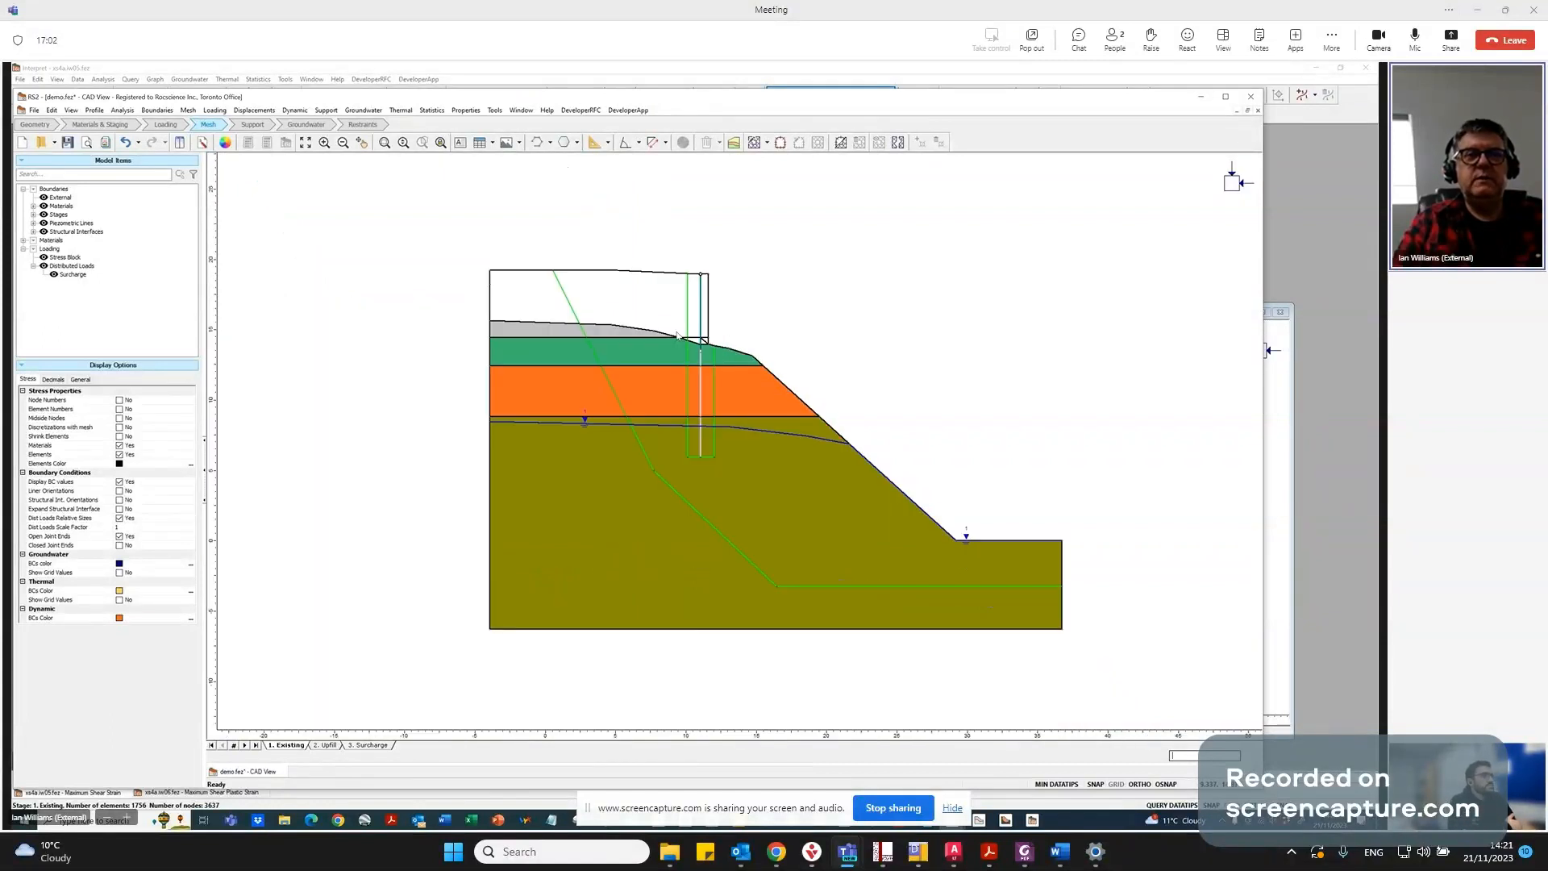
left_click(327, 746)
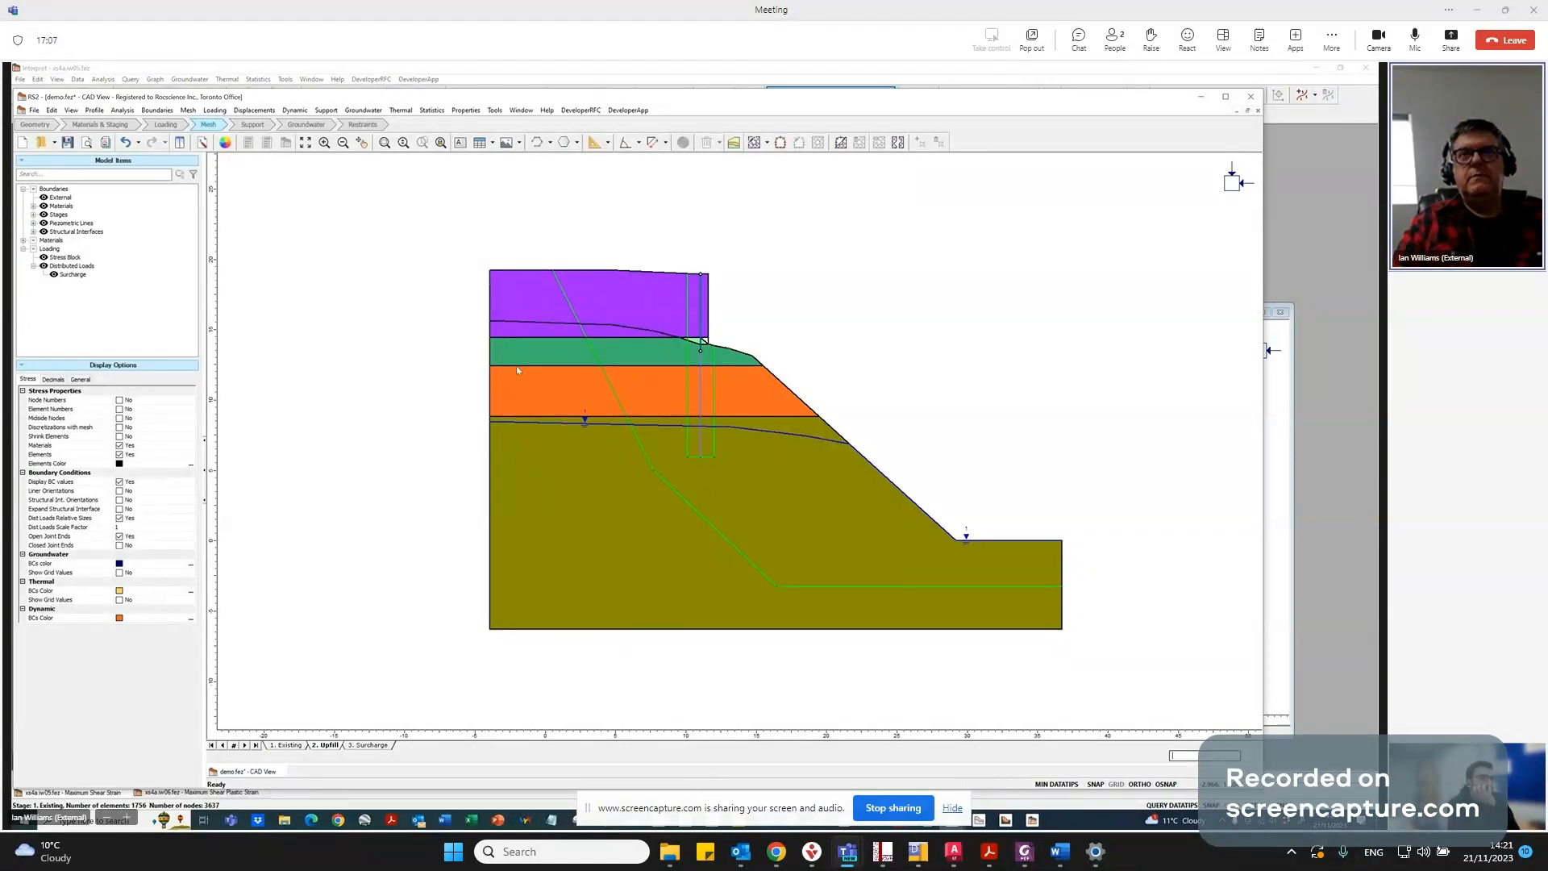
scroll(733, 332, "up", 3)
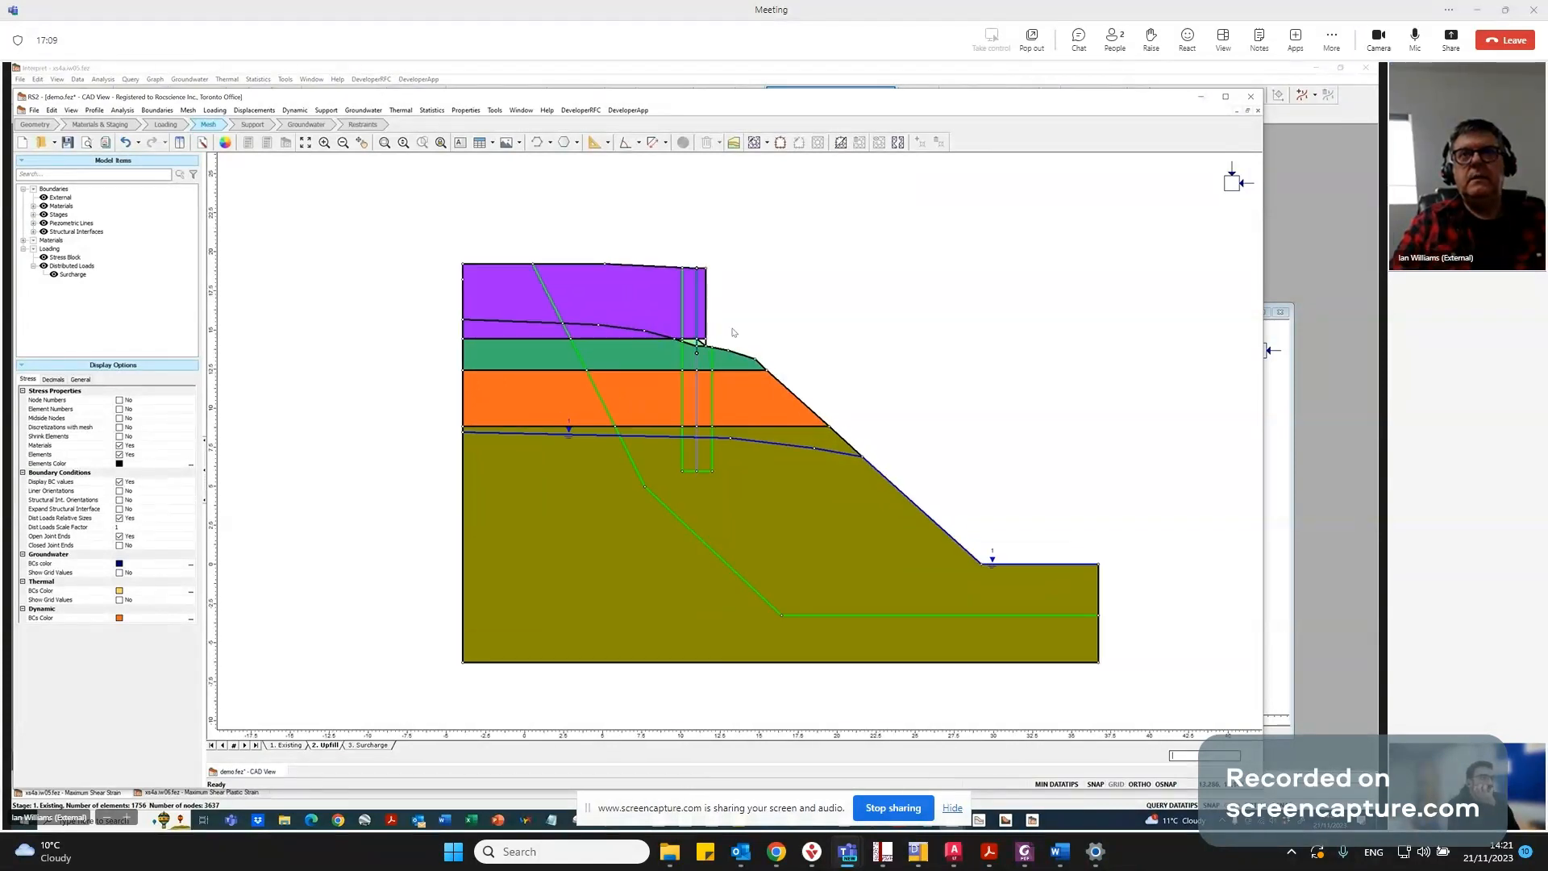
scroll(733, 332, "up", 1)
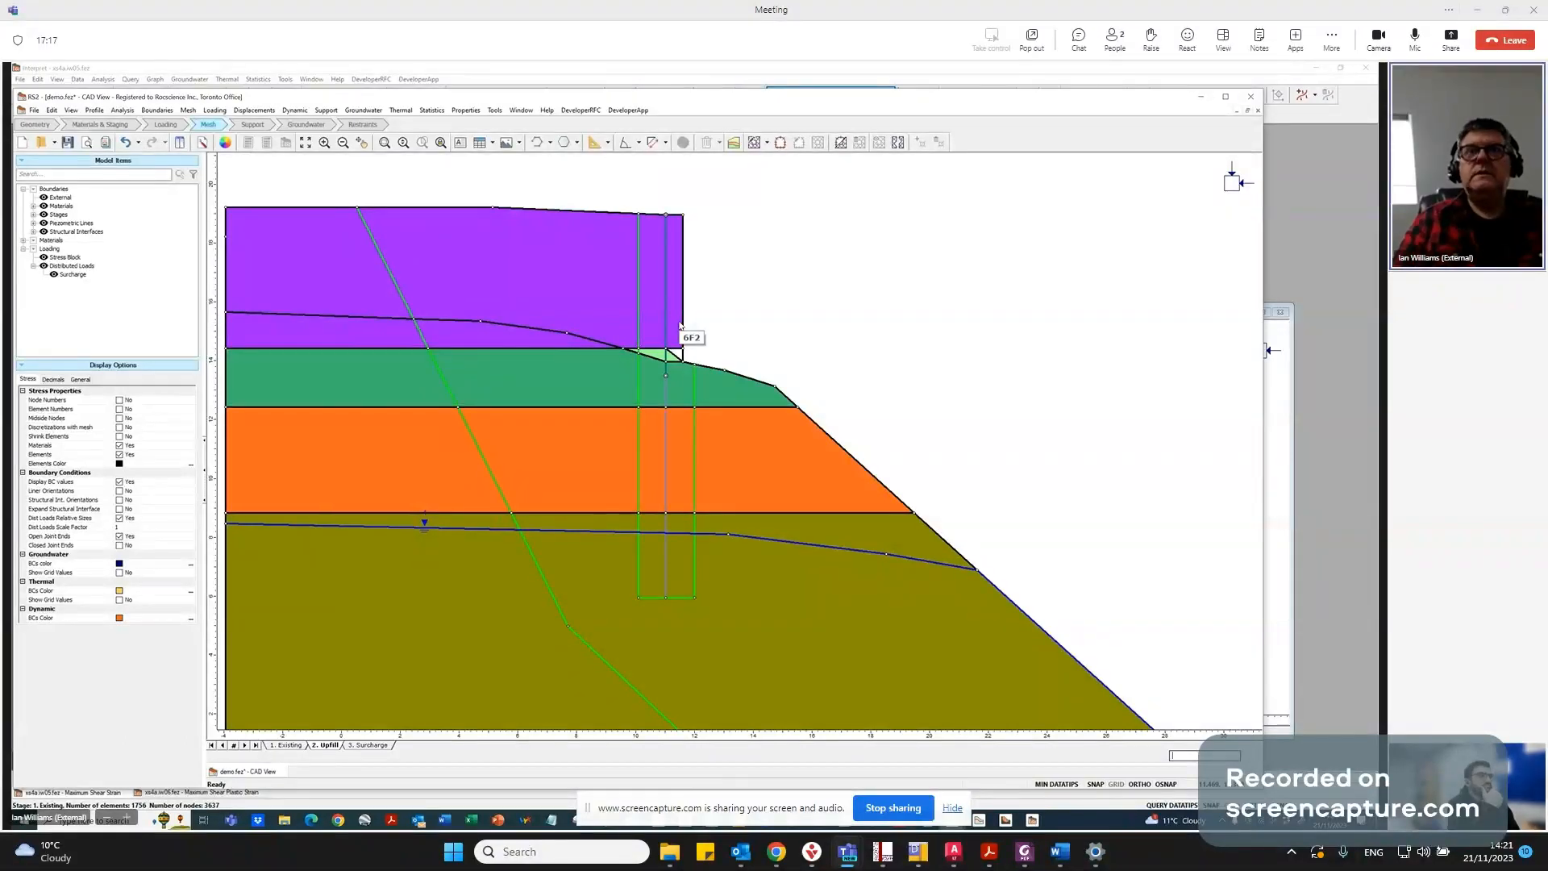
key("ctrl+a")
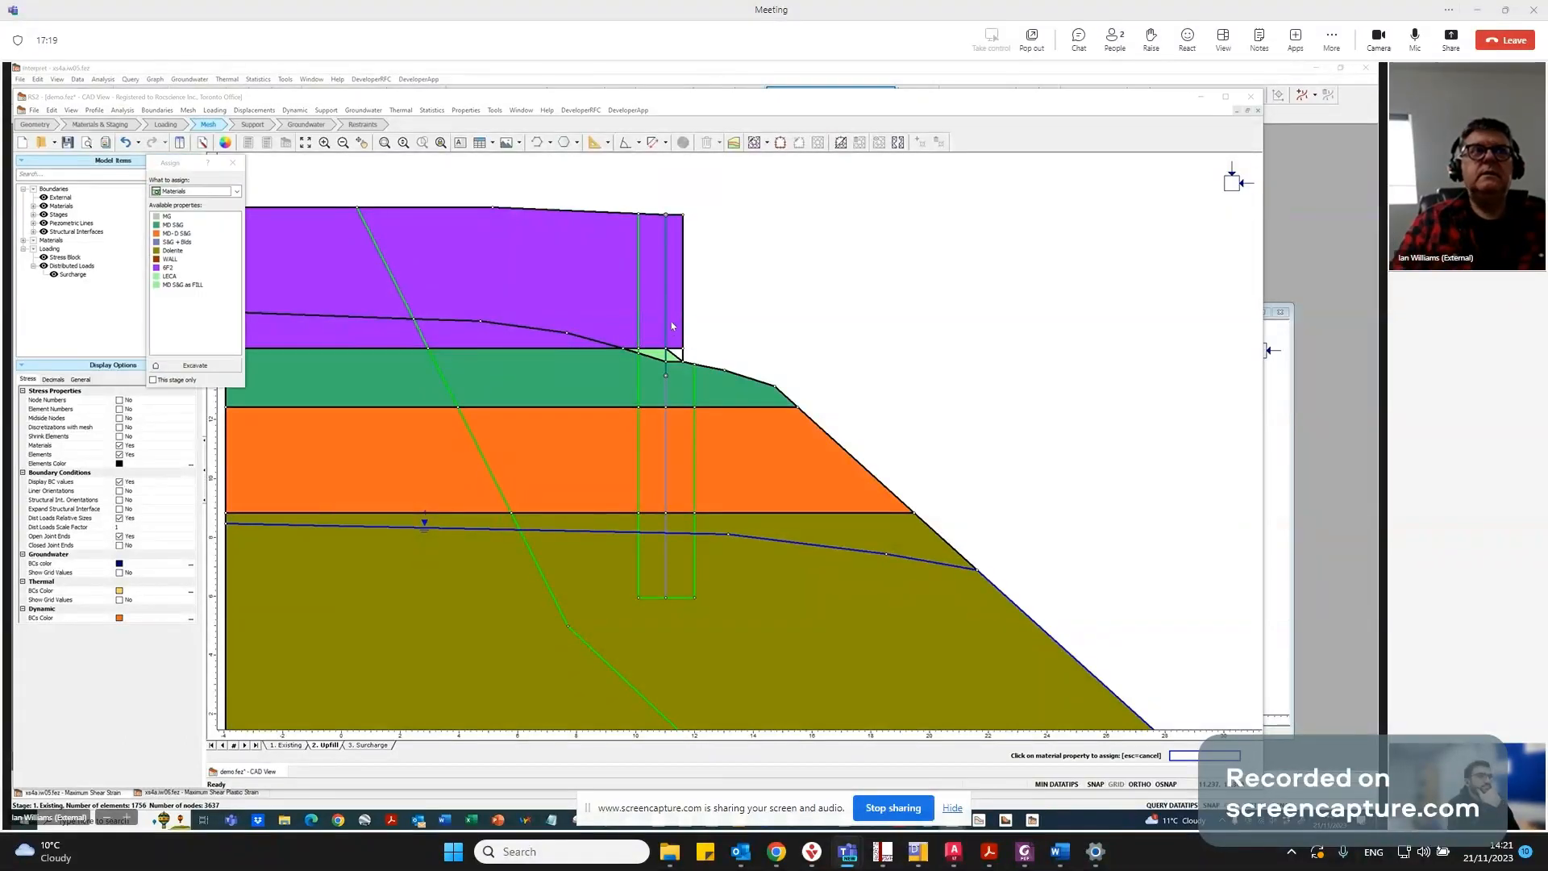
left_click(194, 365)
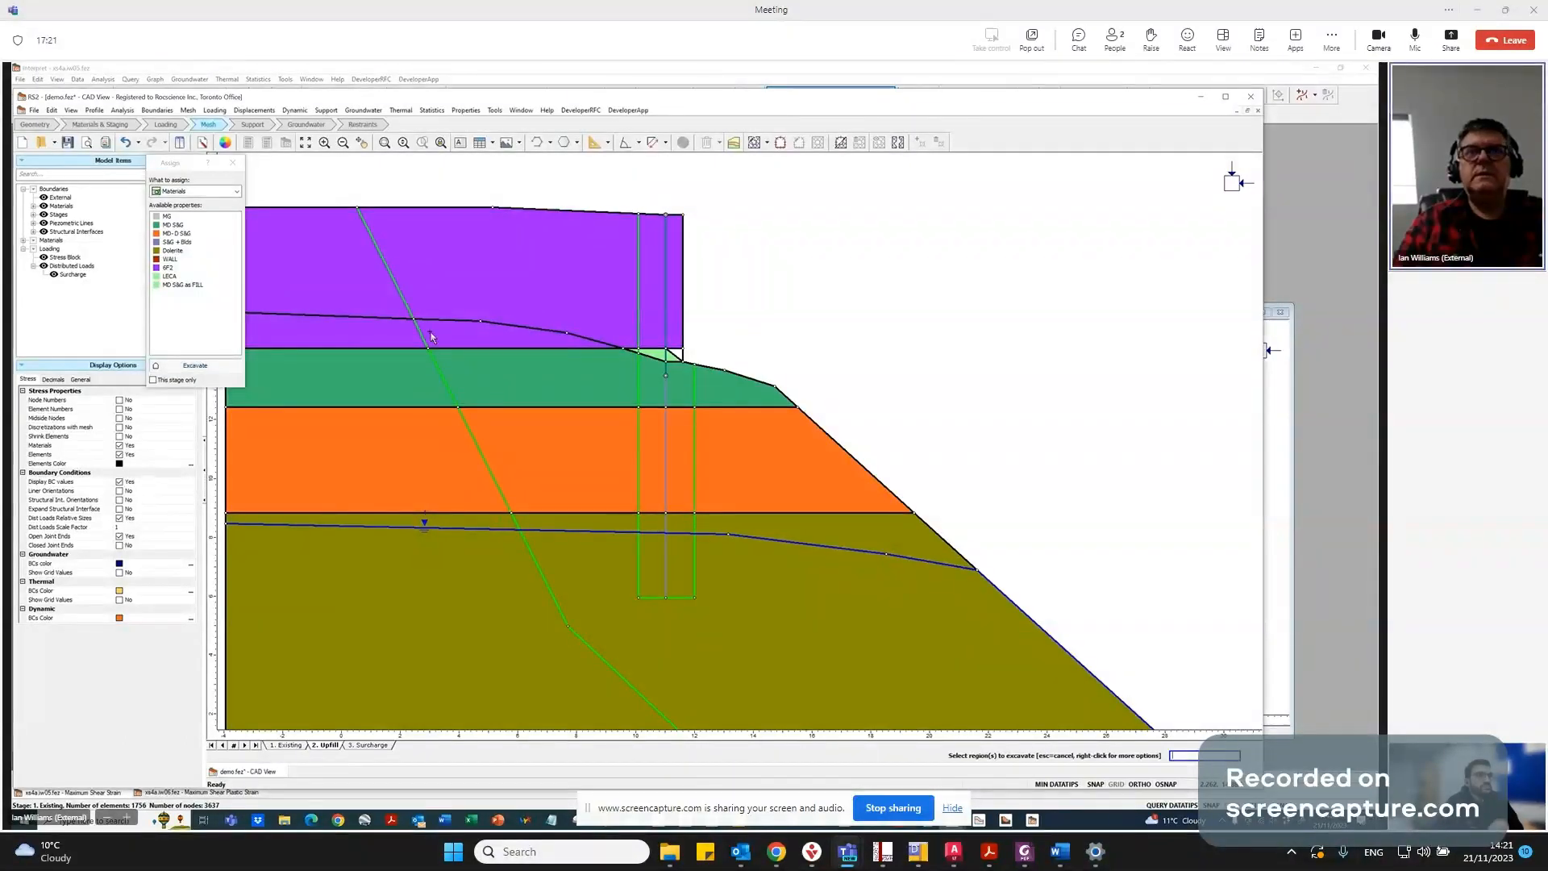
left_click(674, 331)
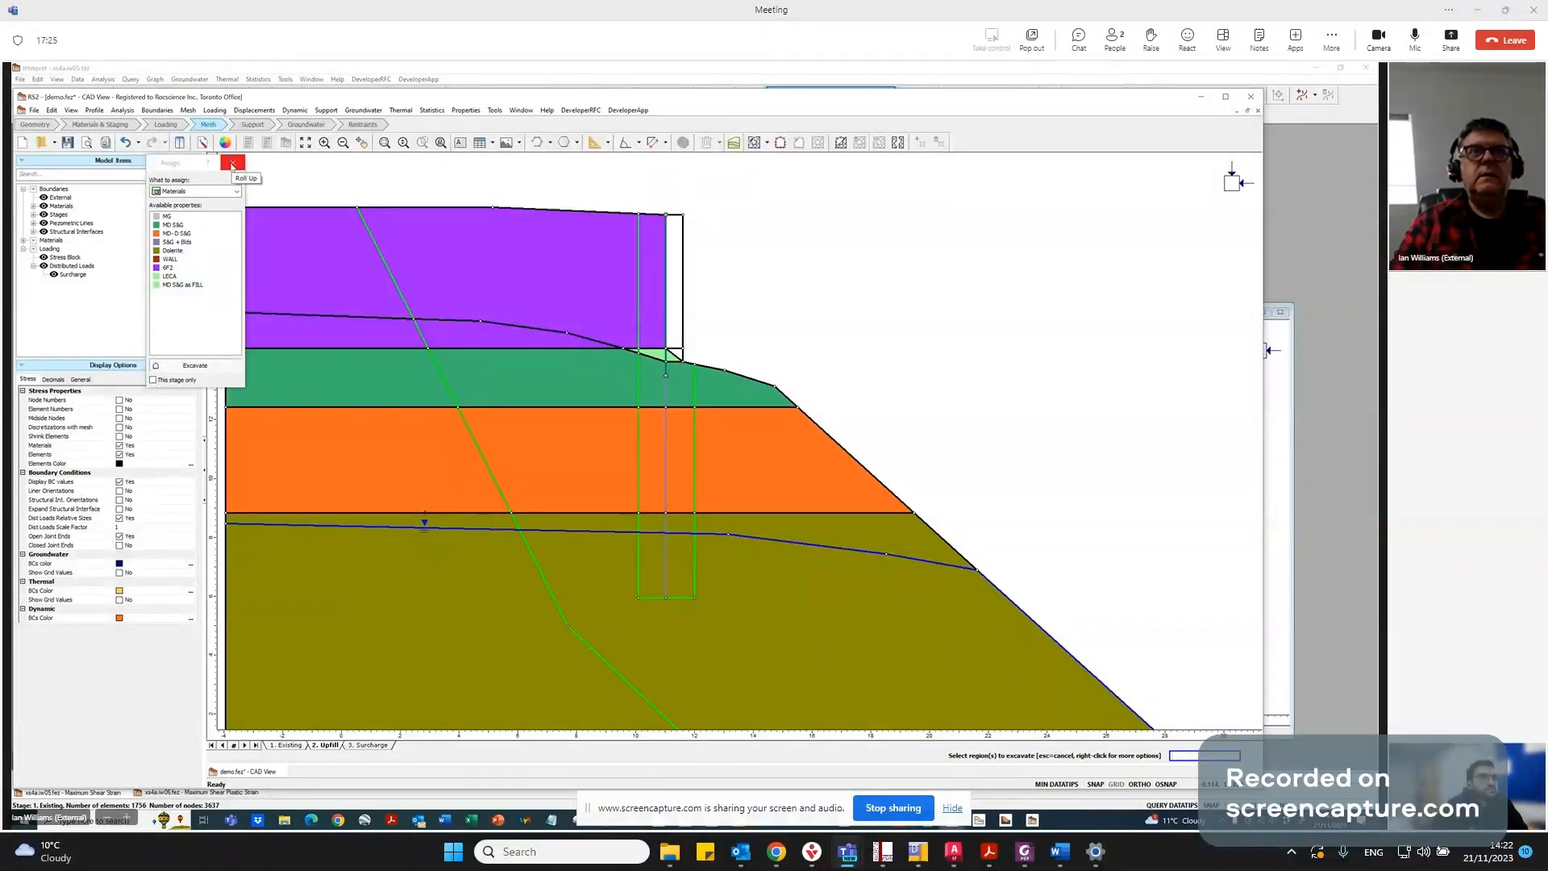
left_click(231, 165)
scroll(605, 555, "down", 1)
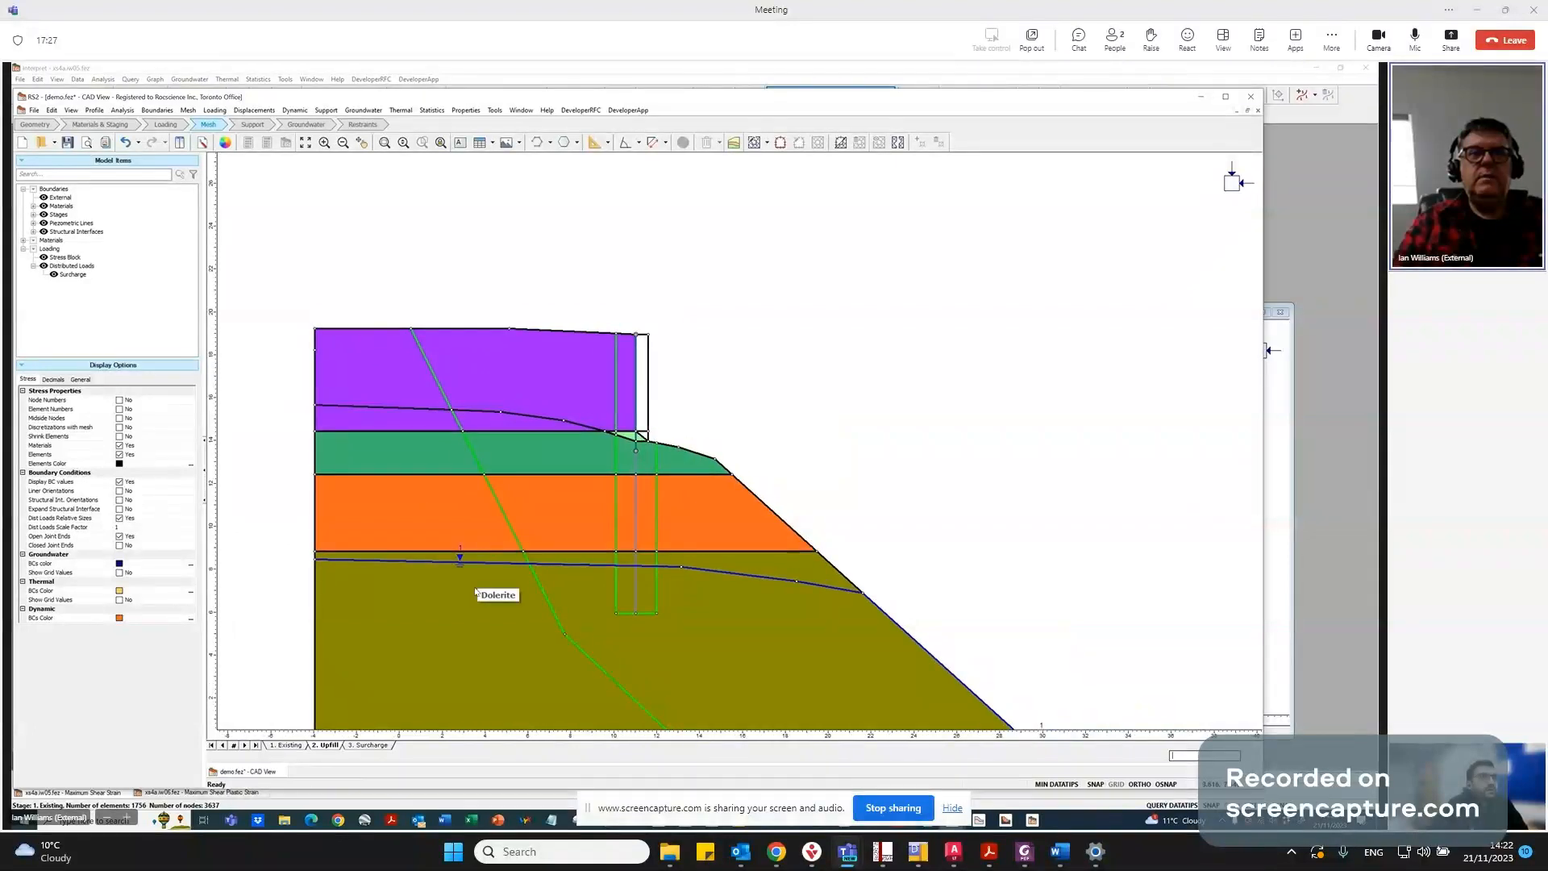
Compare the material regions and surcharge load around the wall across the Surcharge, Upfill and Existing stages.
left_click(371, 746)
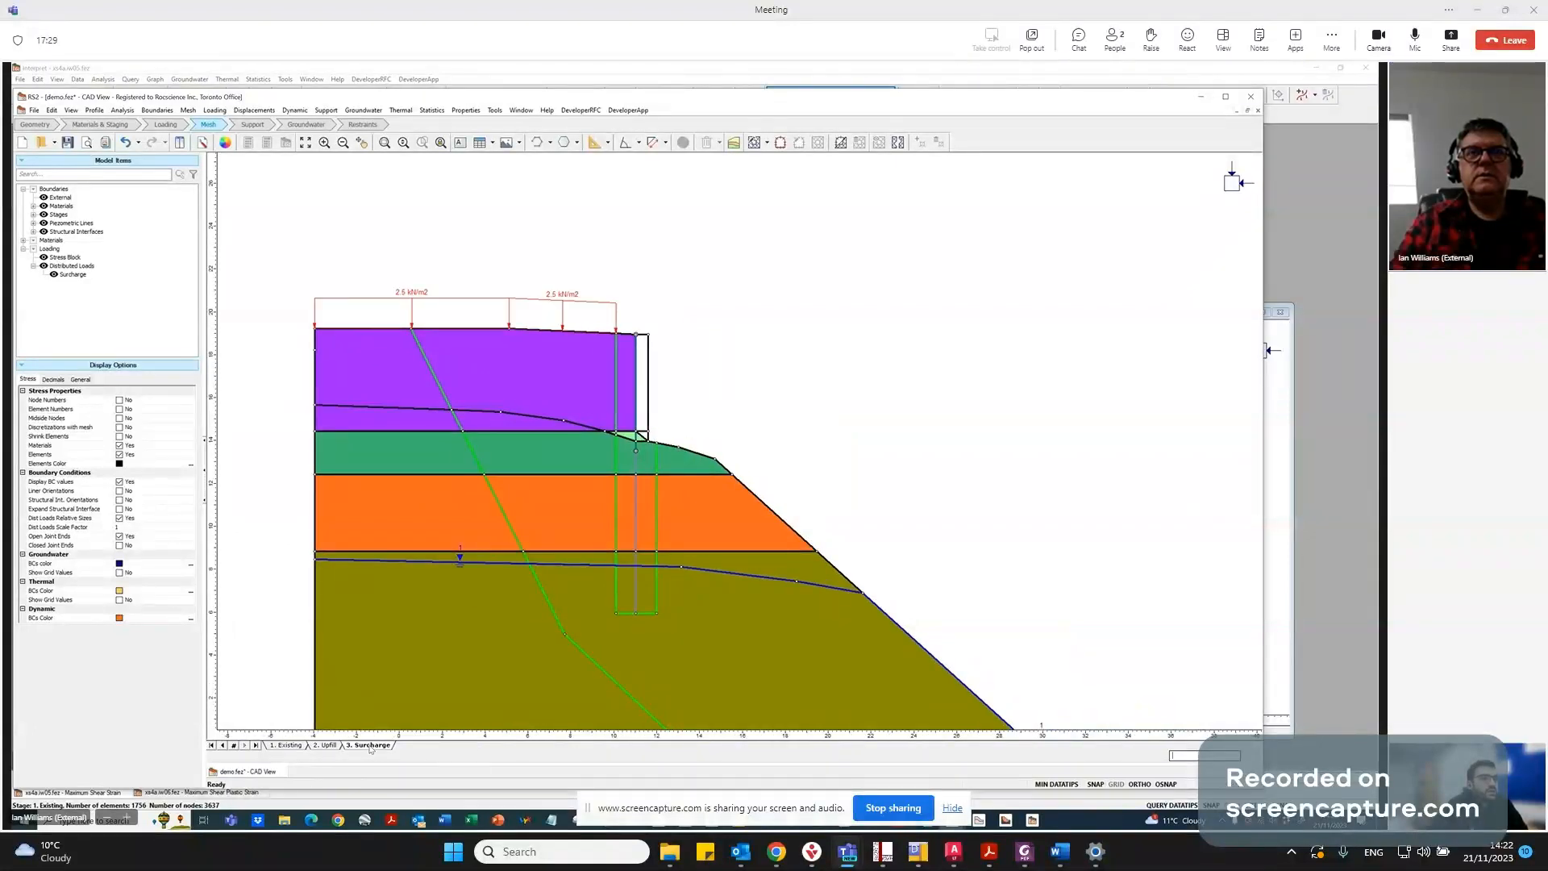
scroll(427, 681, "down", 1)
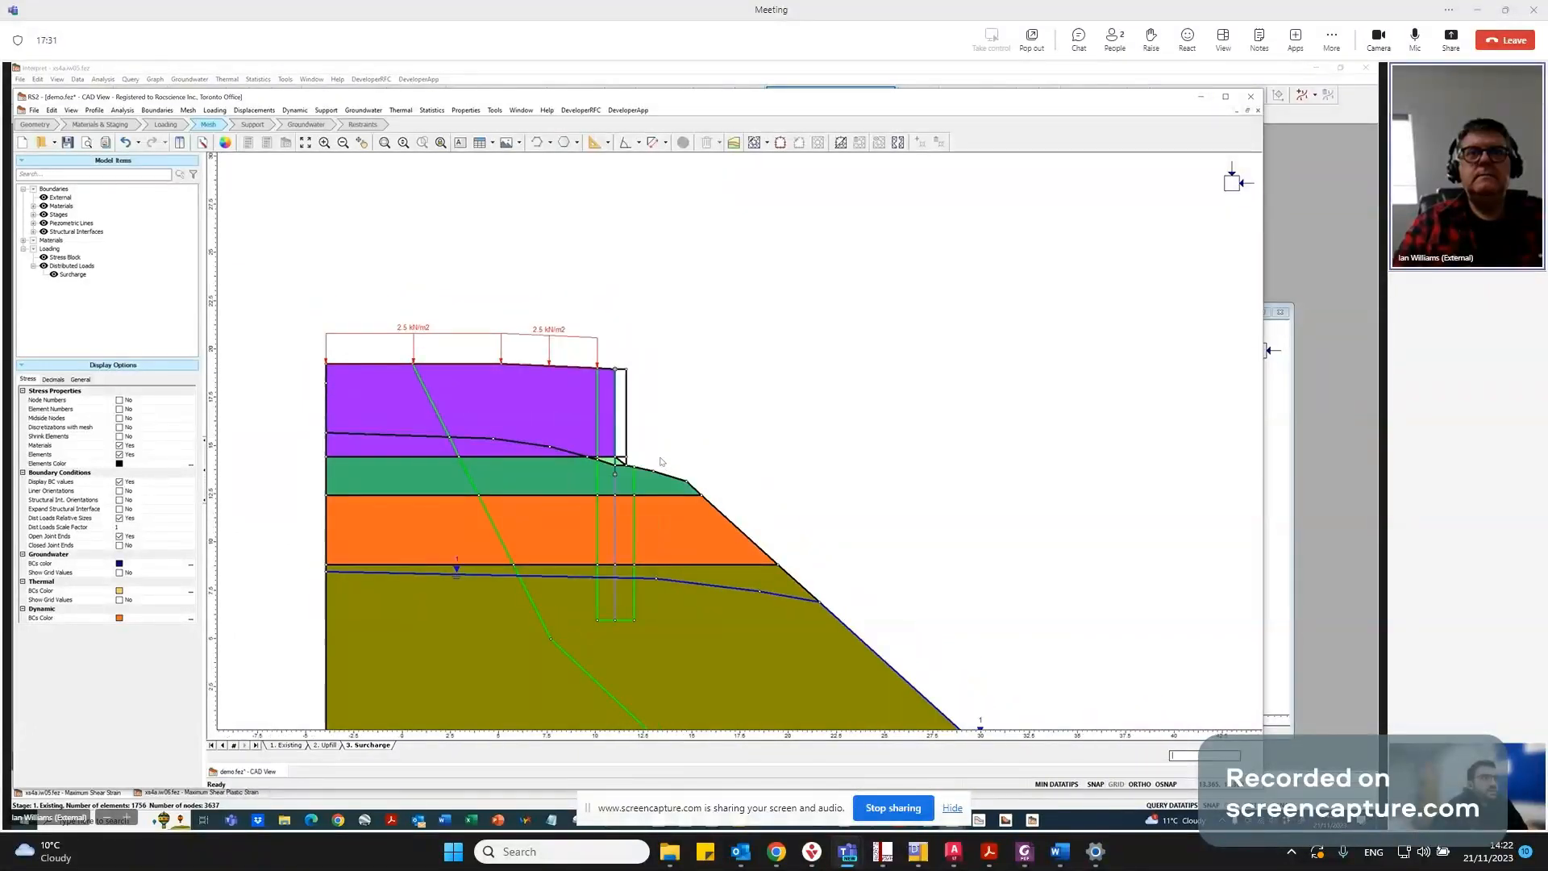
scroll(645, 387, "up", 1)
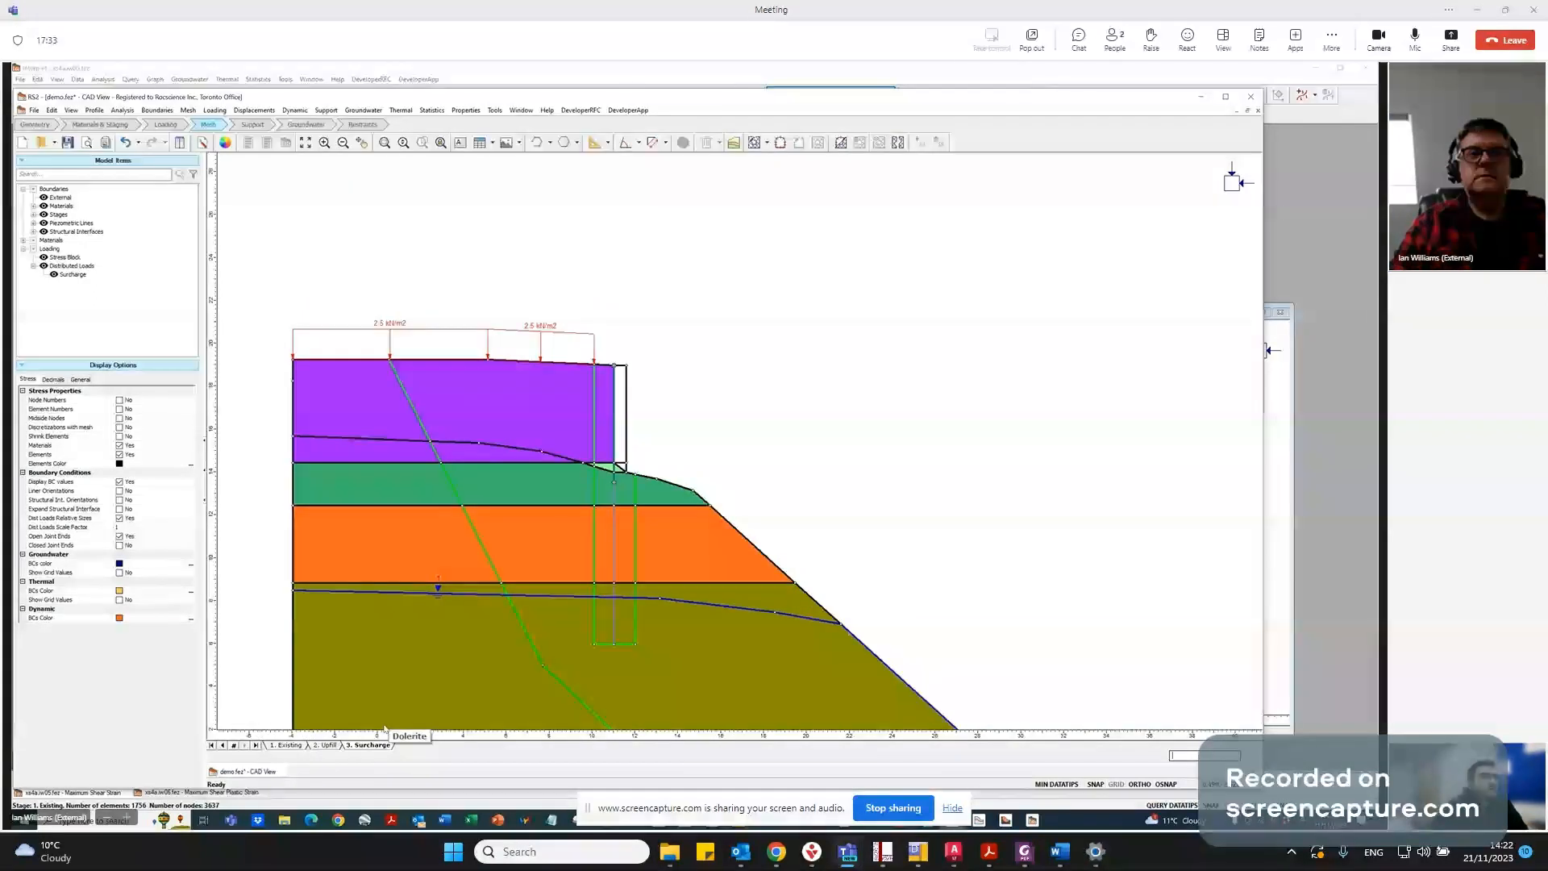
left_click(330, 746)
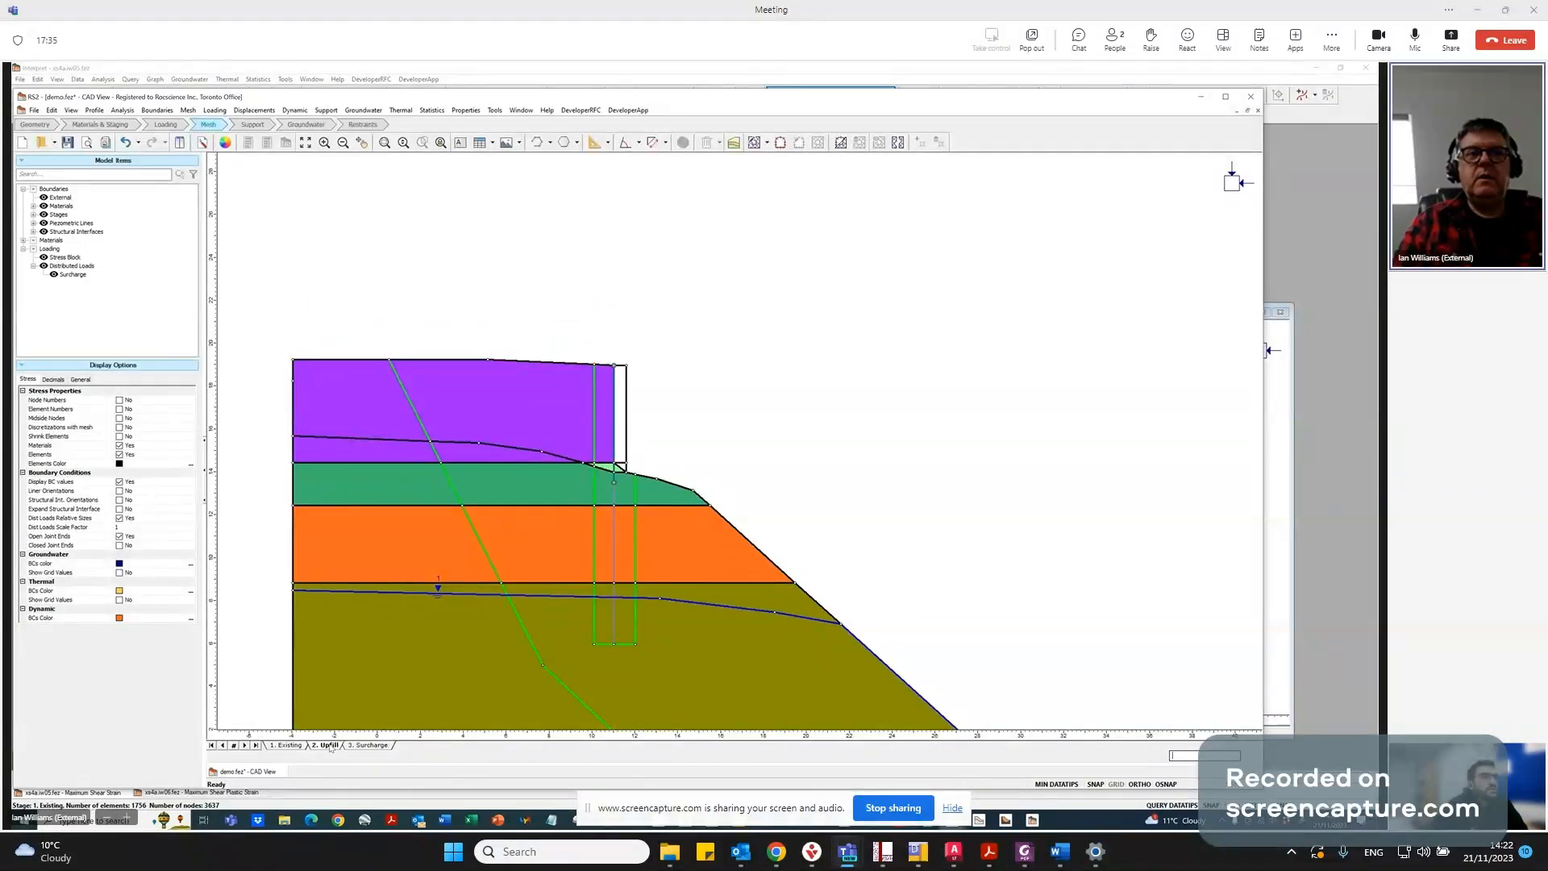
left_click(305, 747)
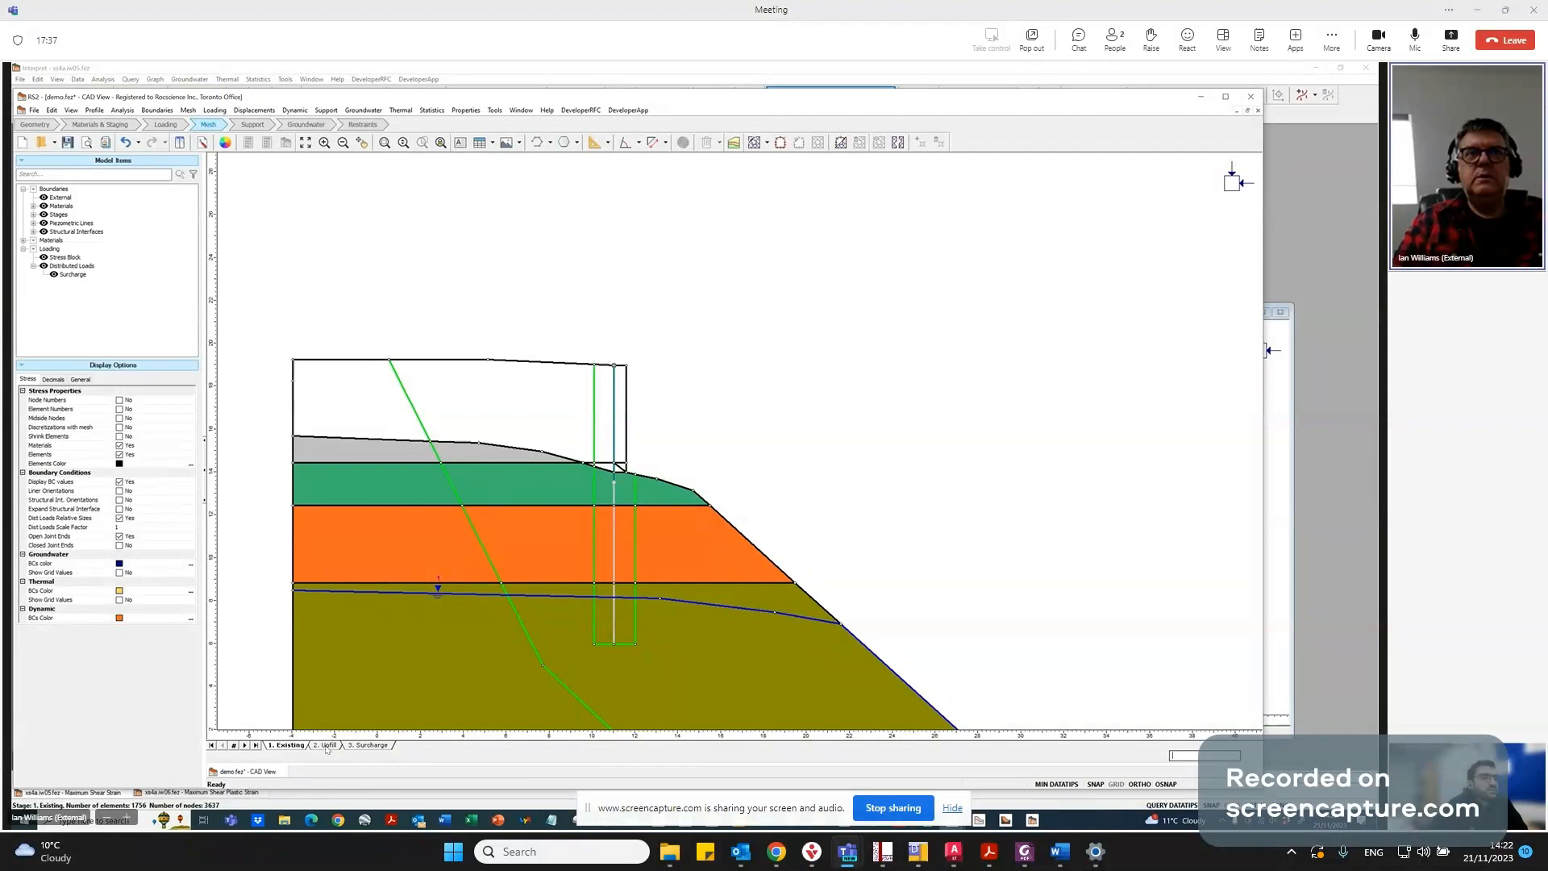
left_click(326, 746)
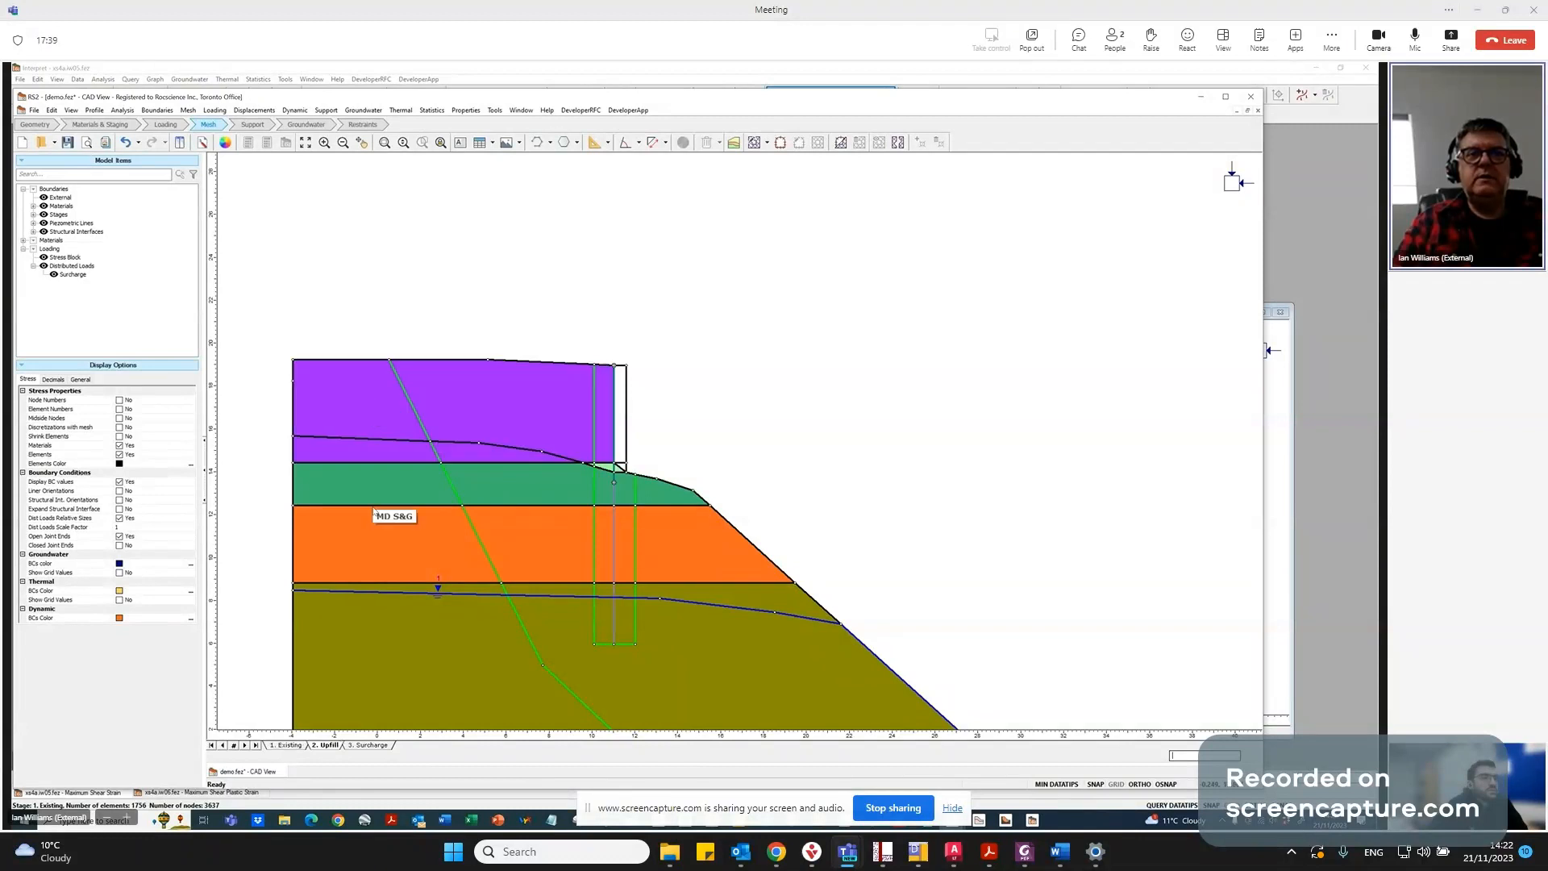
left_click(288, 747)
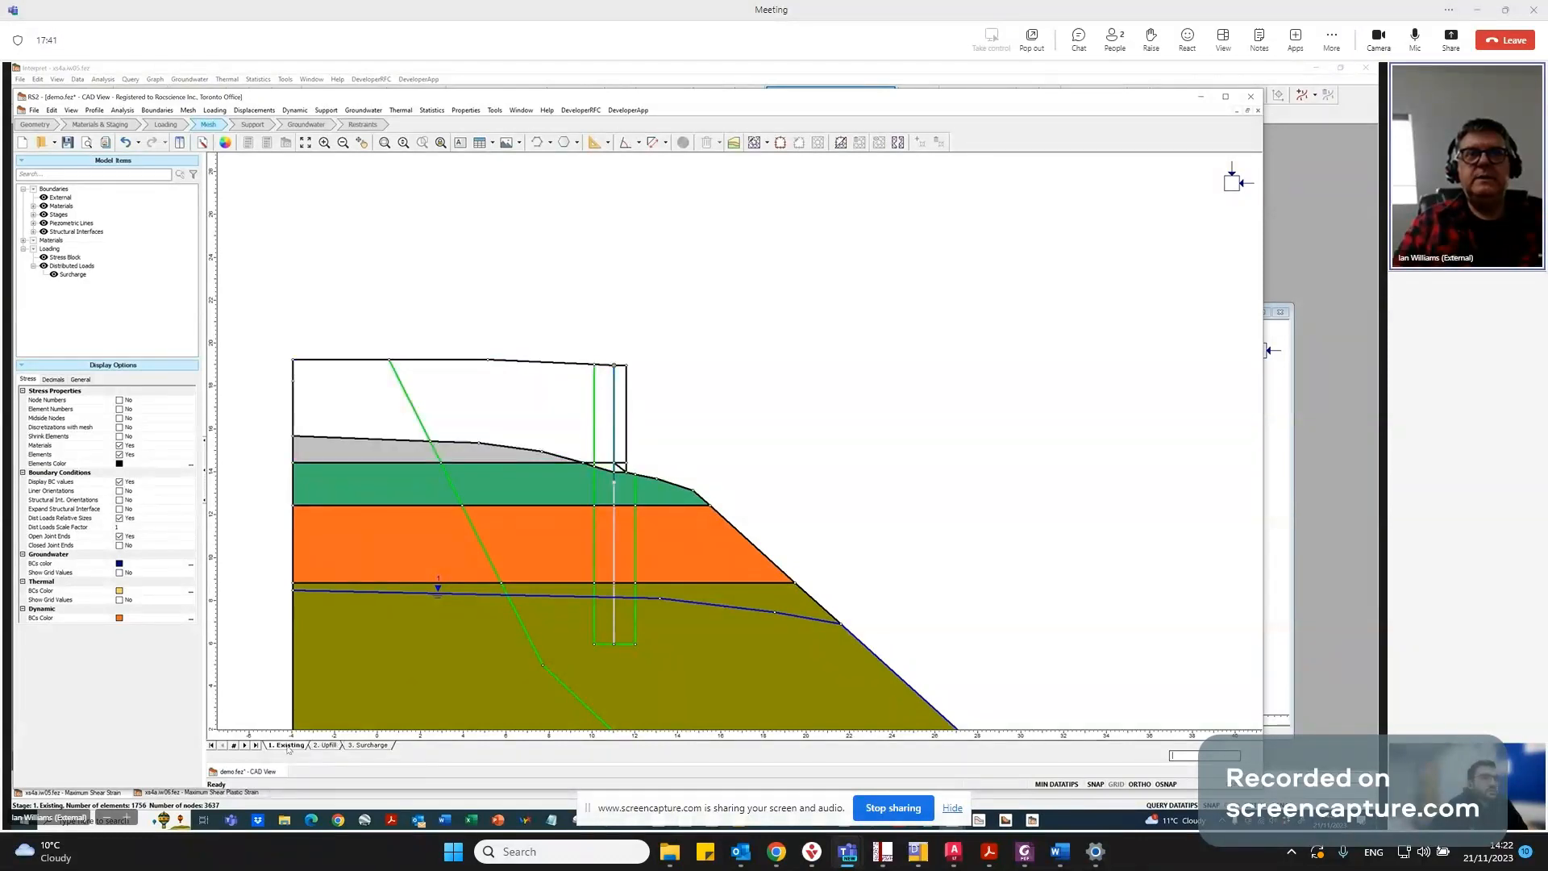
scroll(302, 726, "down", 1)
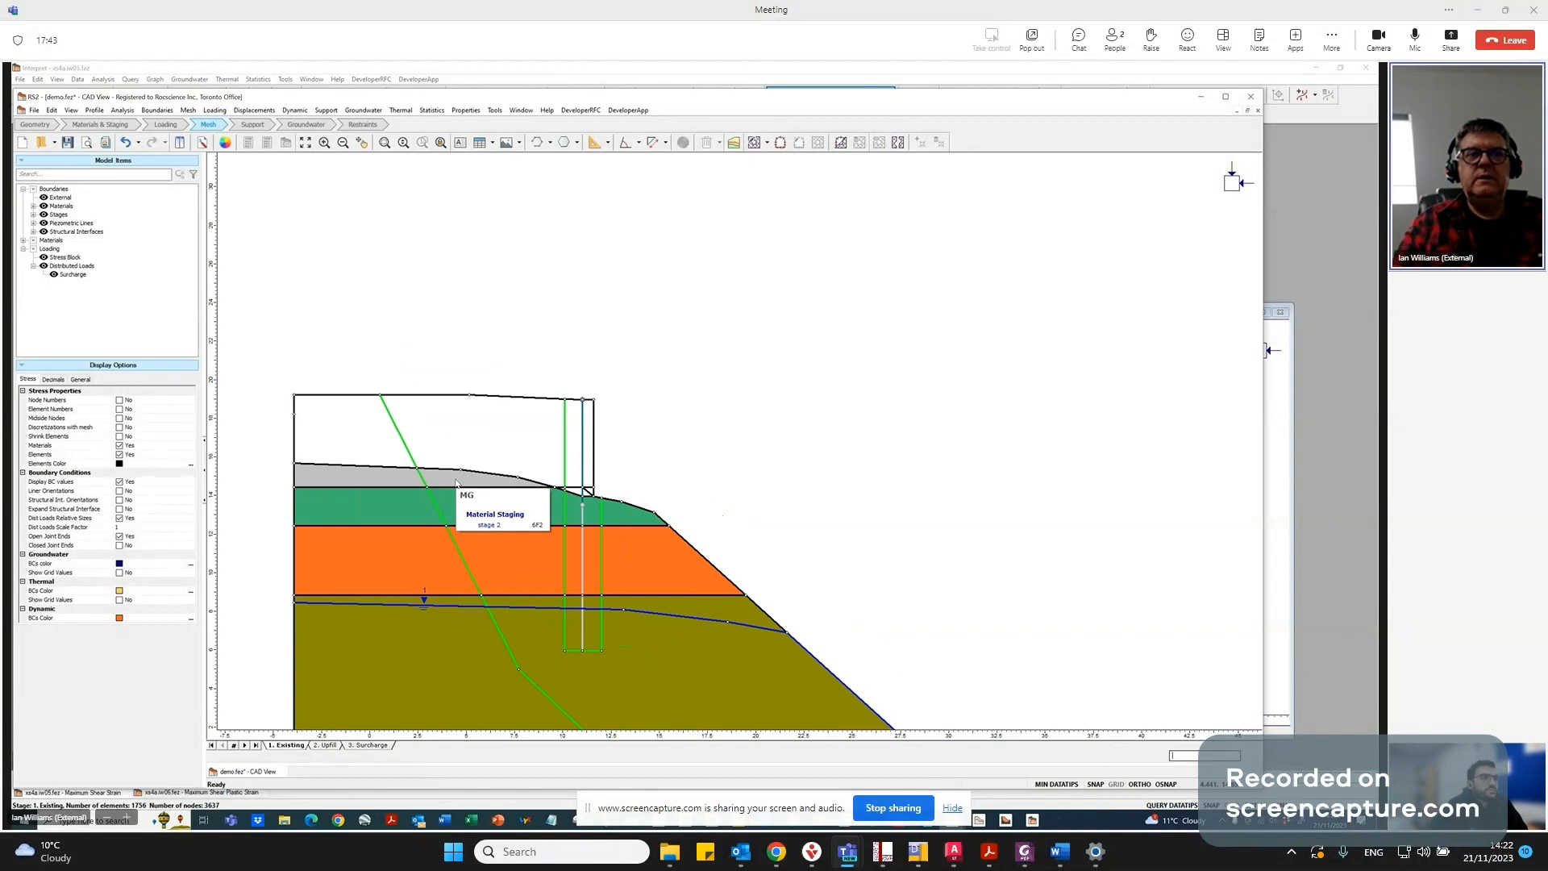
scroll(427, 504, "up", 1)
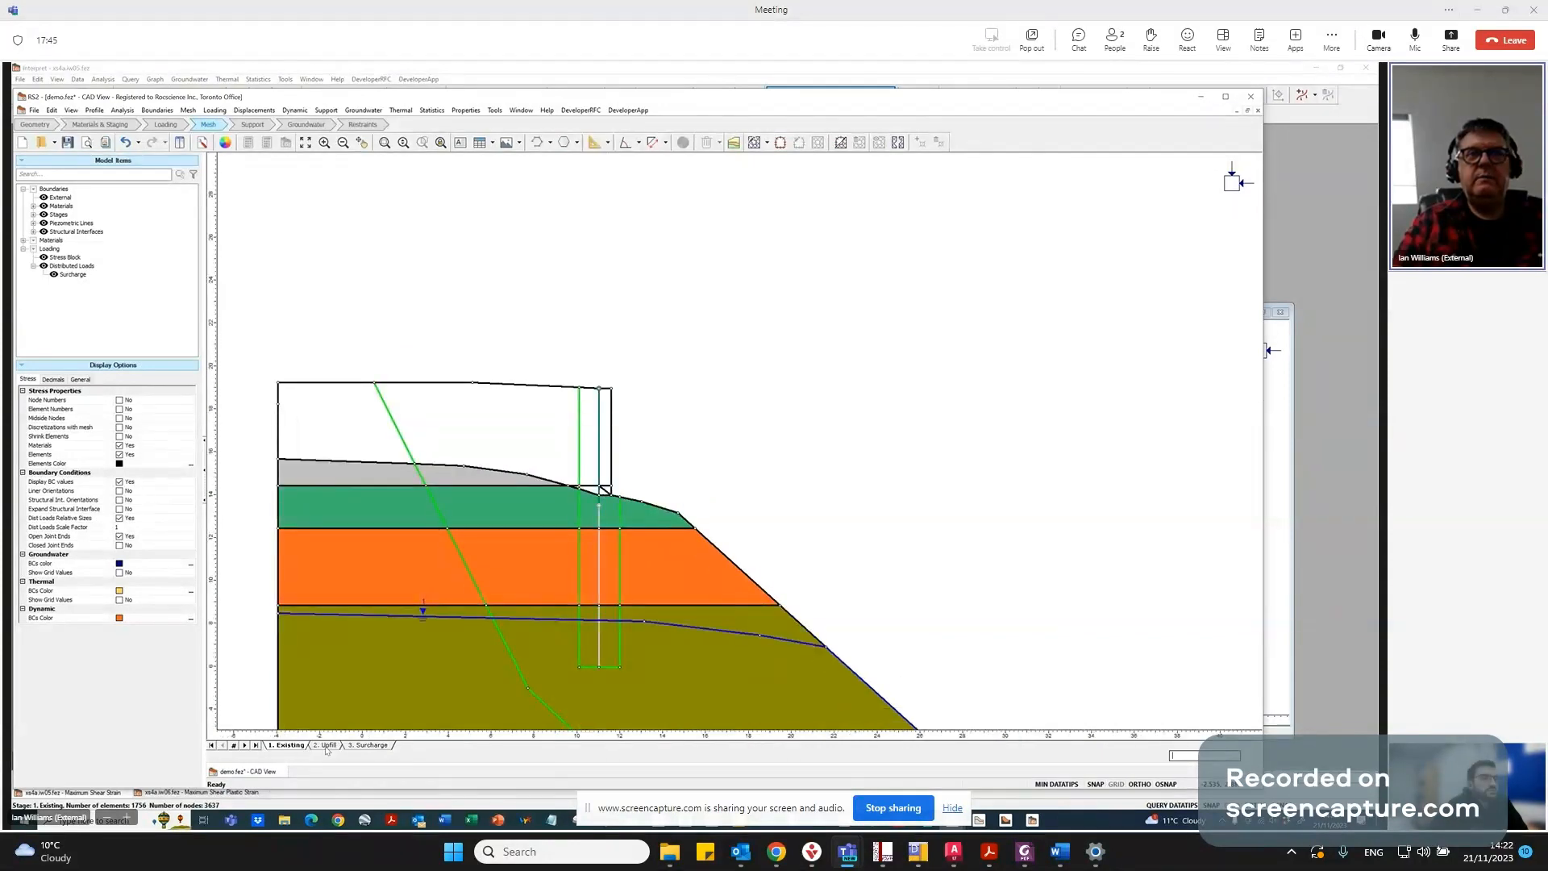
In the Upfill stage, try MD-D S&G on the upper fill between the sloping stage boundary and the wall strip, and reassign 6F2 to it.
left_click(327, 747)
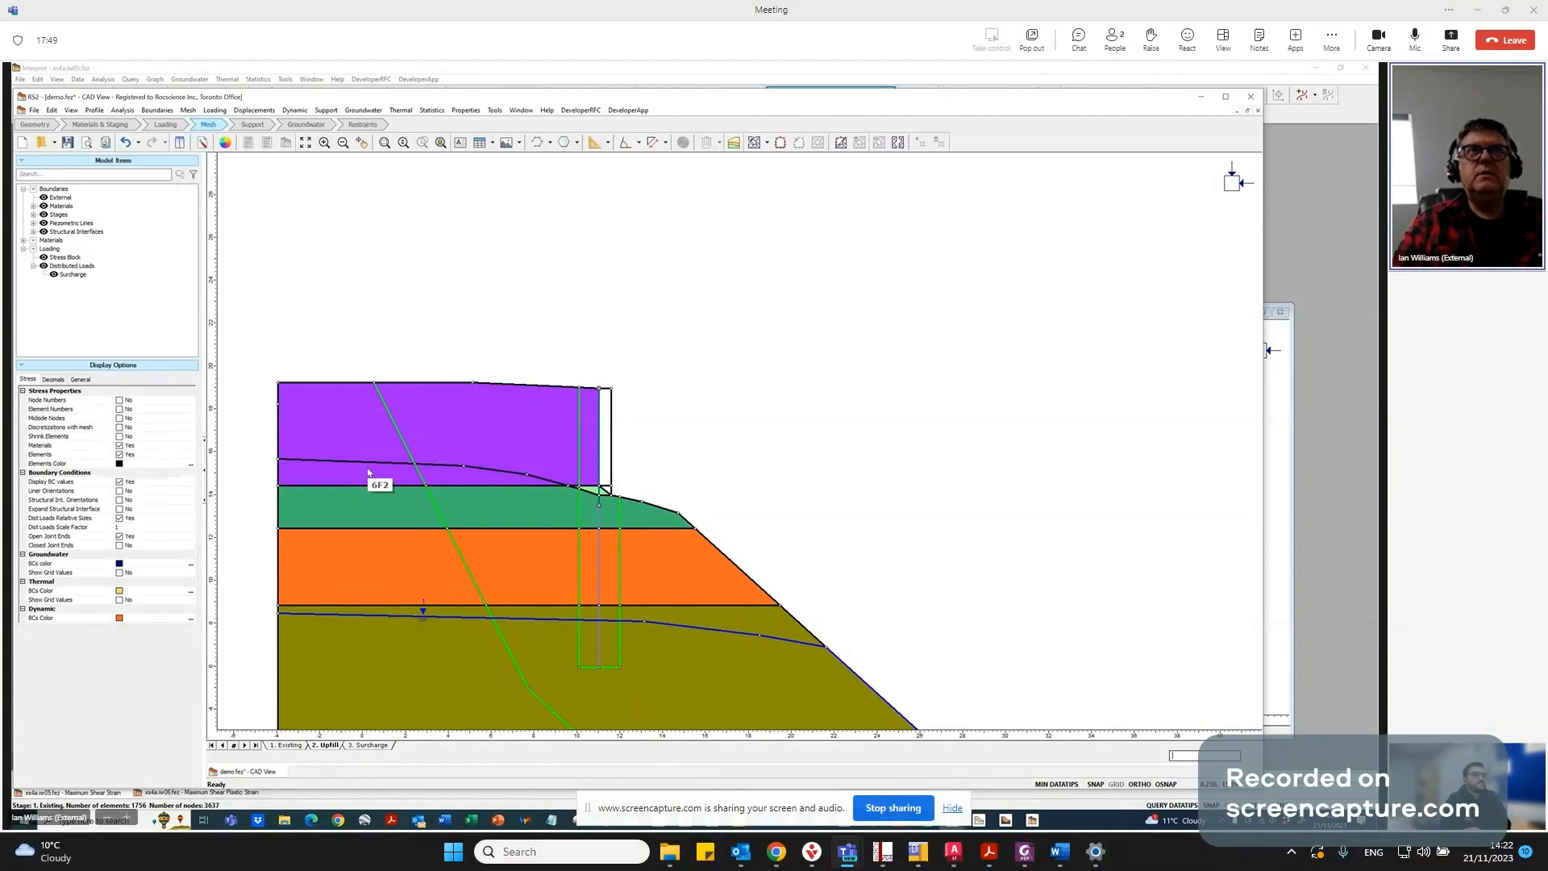
left_click(465, 110)
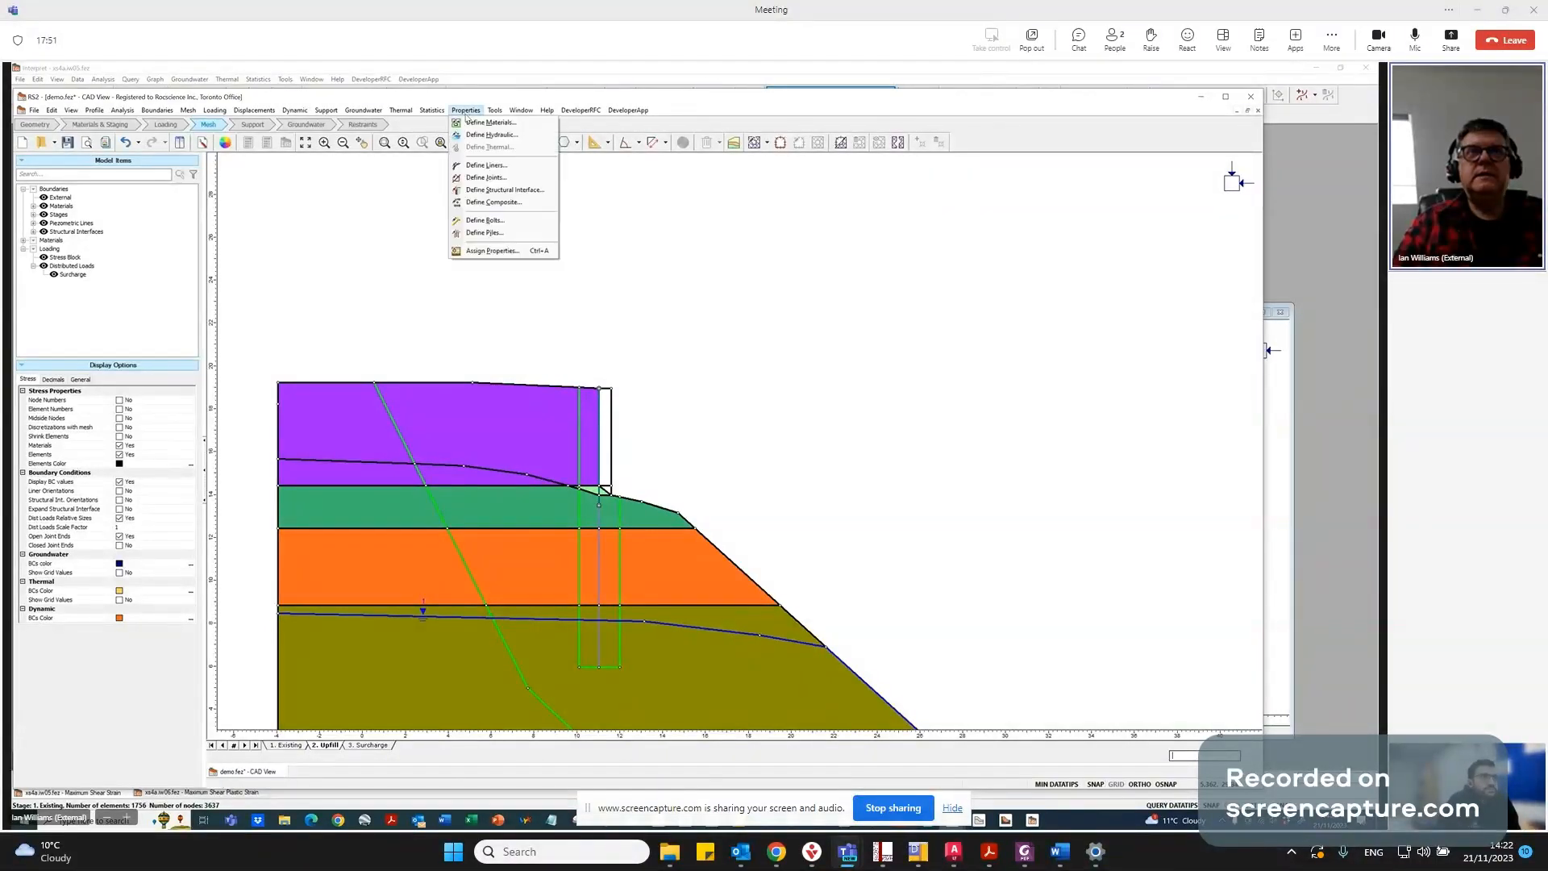
left_click(481, 250)
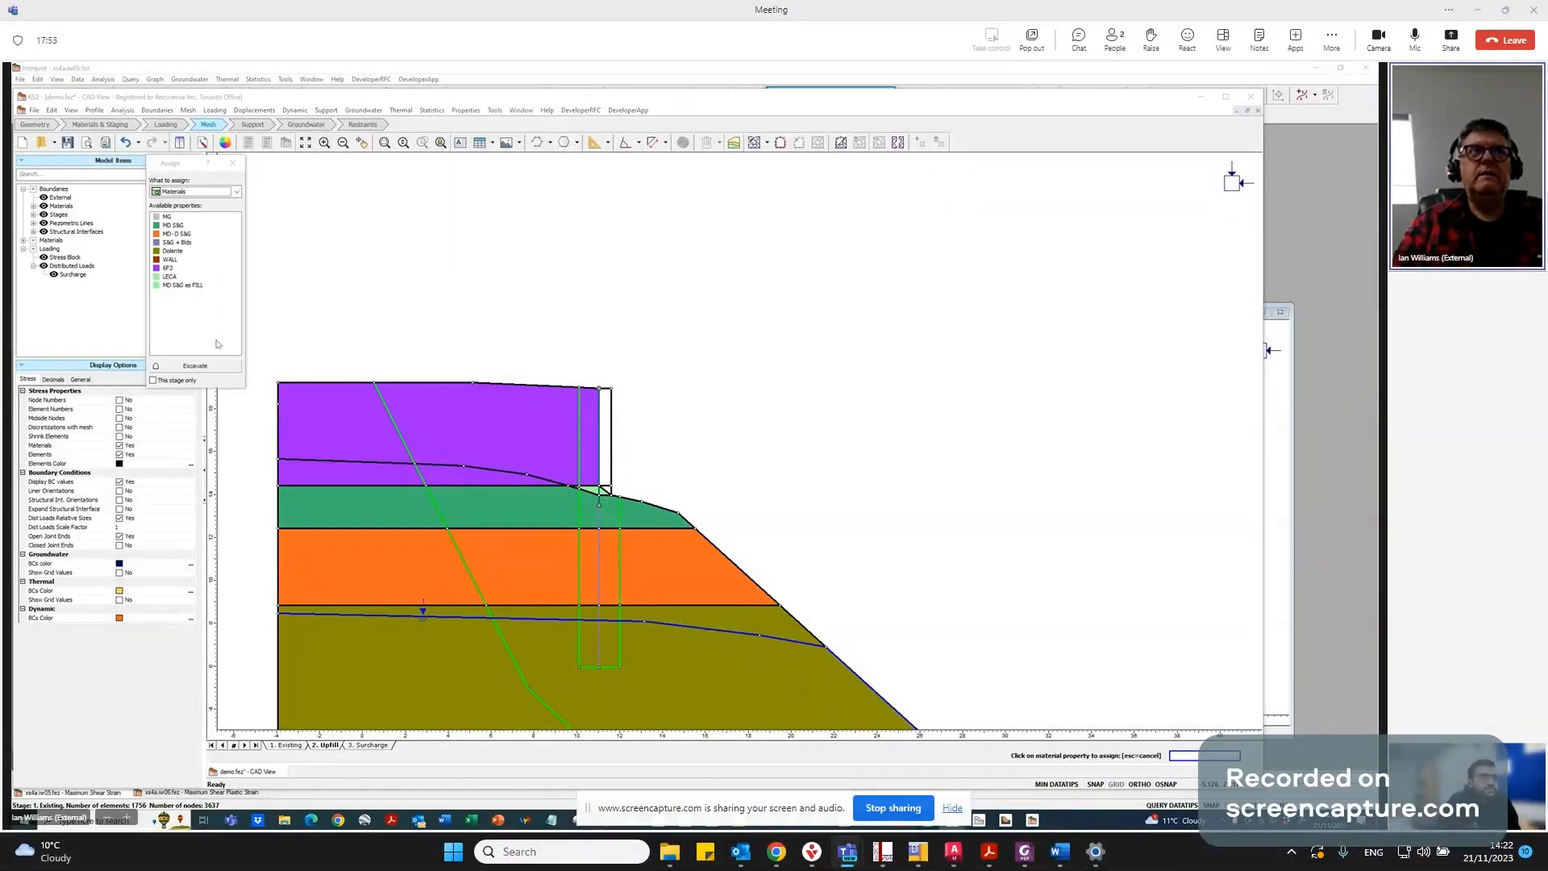
left_click_drag(186, 165, 249, 164)
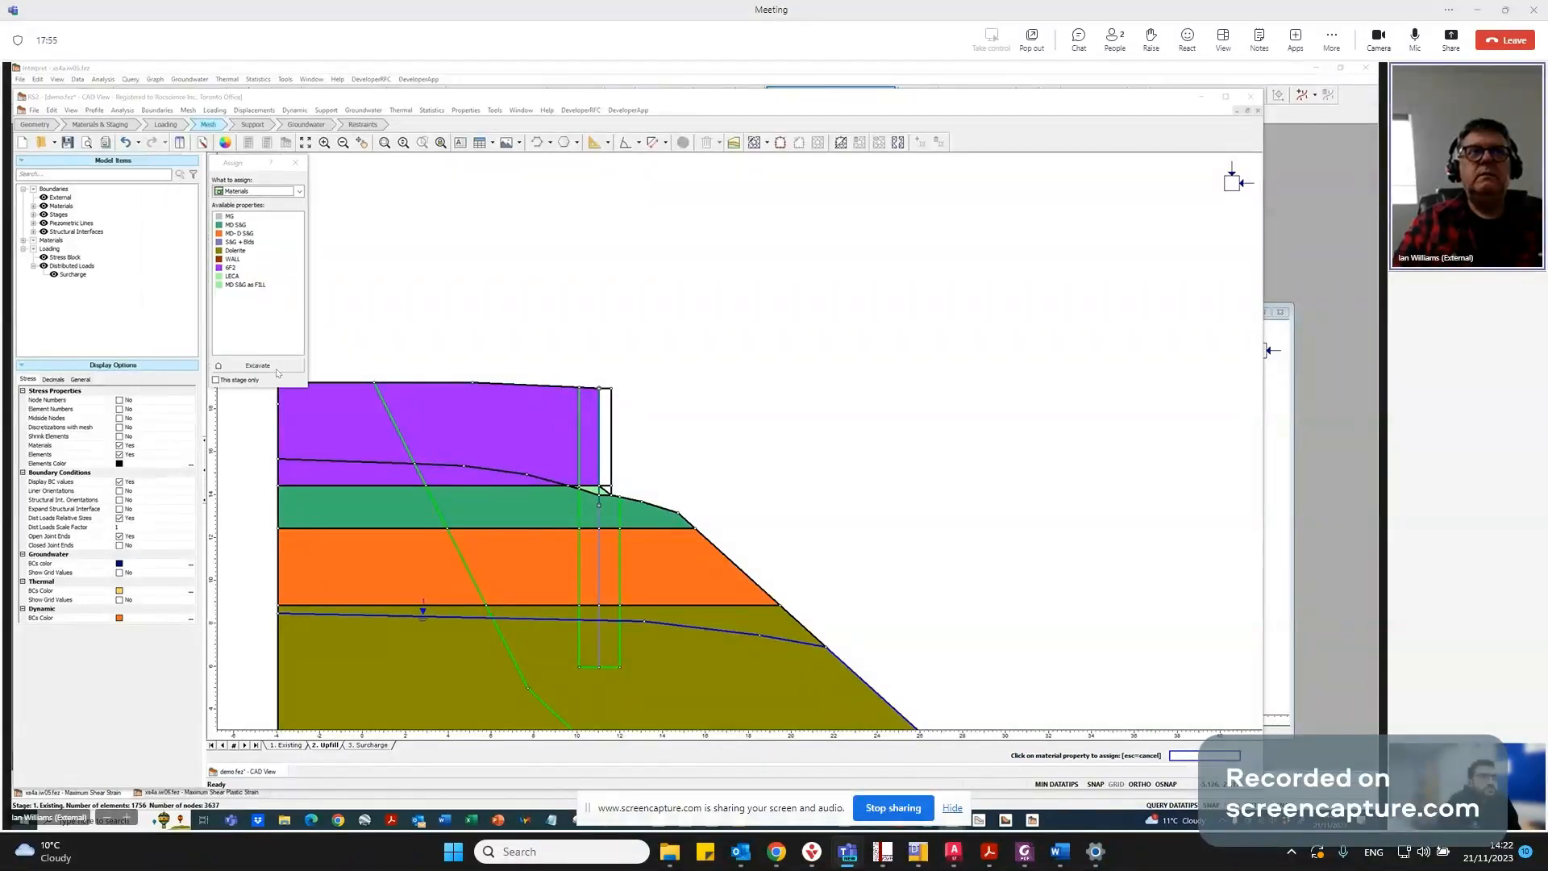
mouse_move(219, 259)
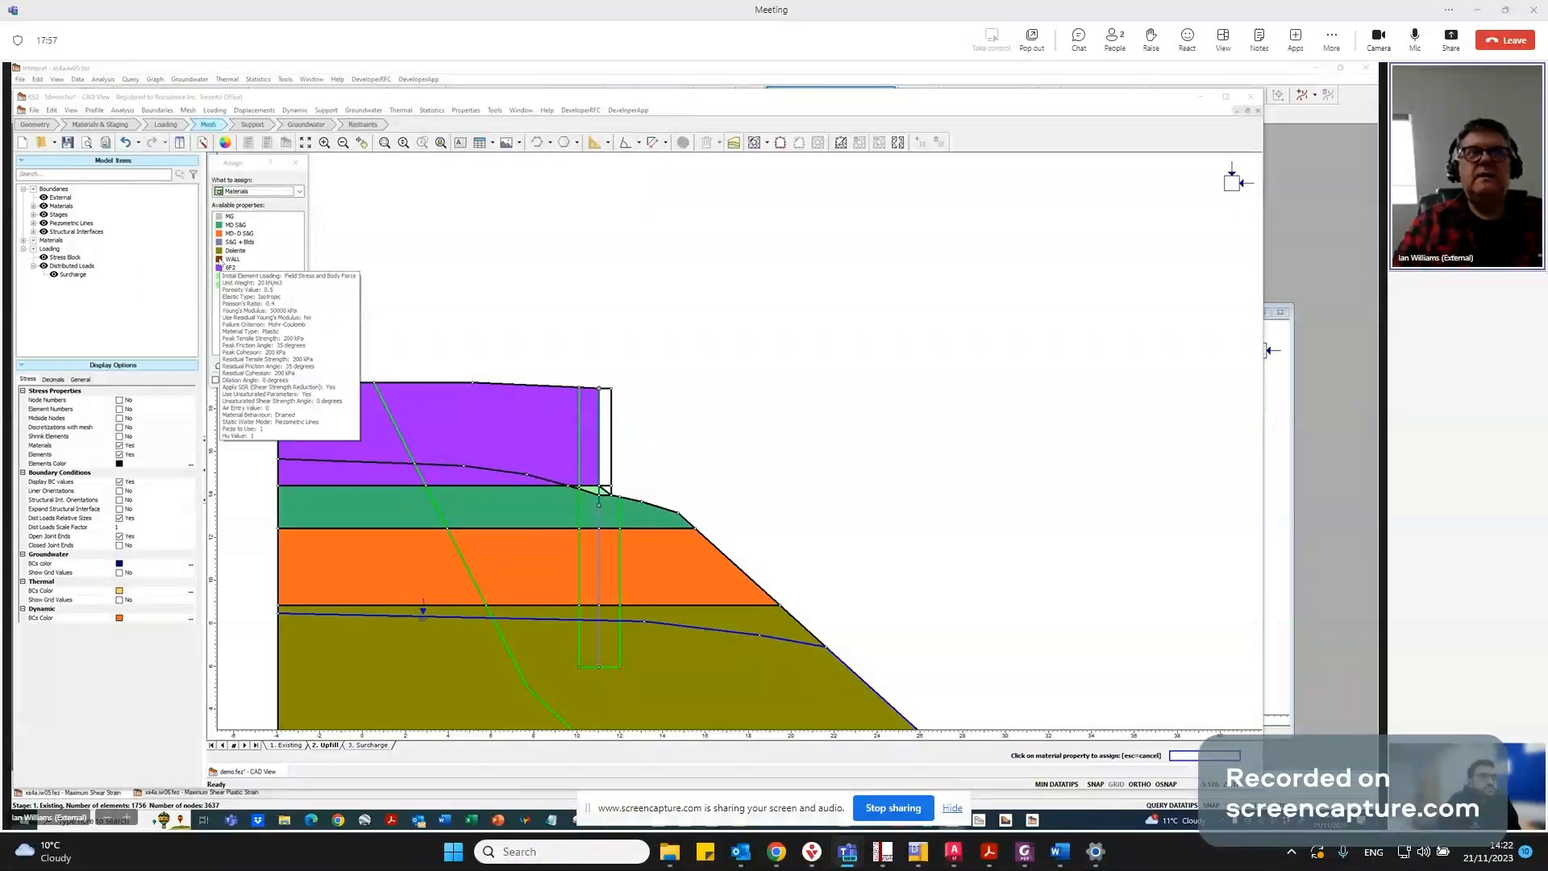
left_click(220, 260)
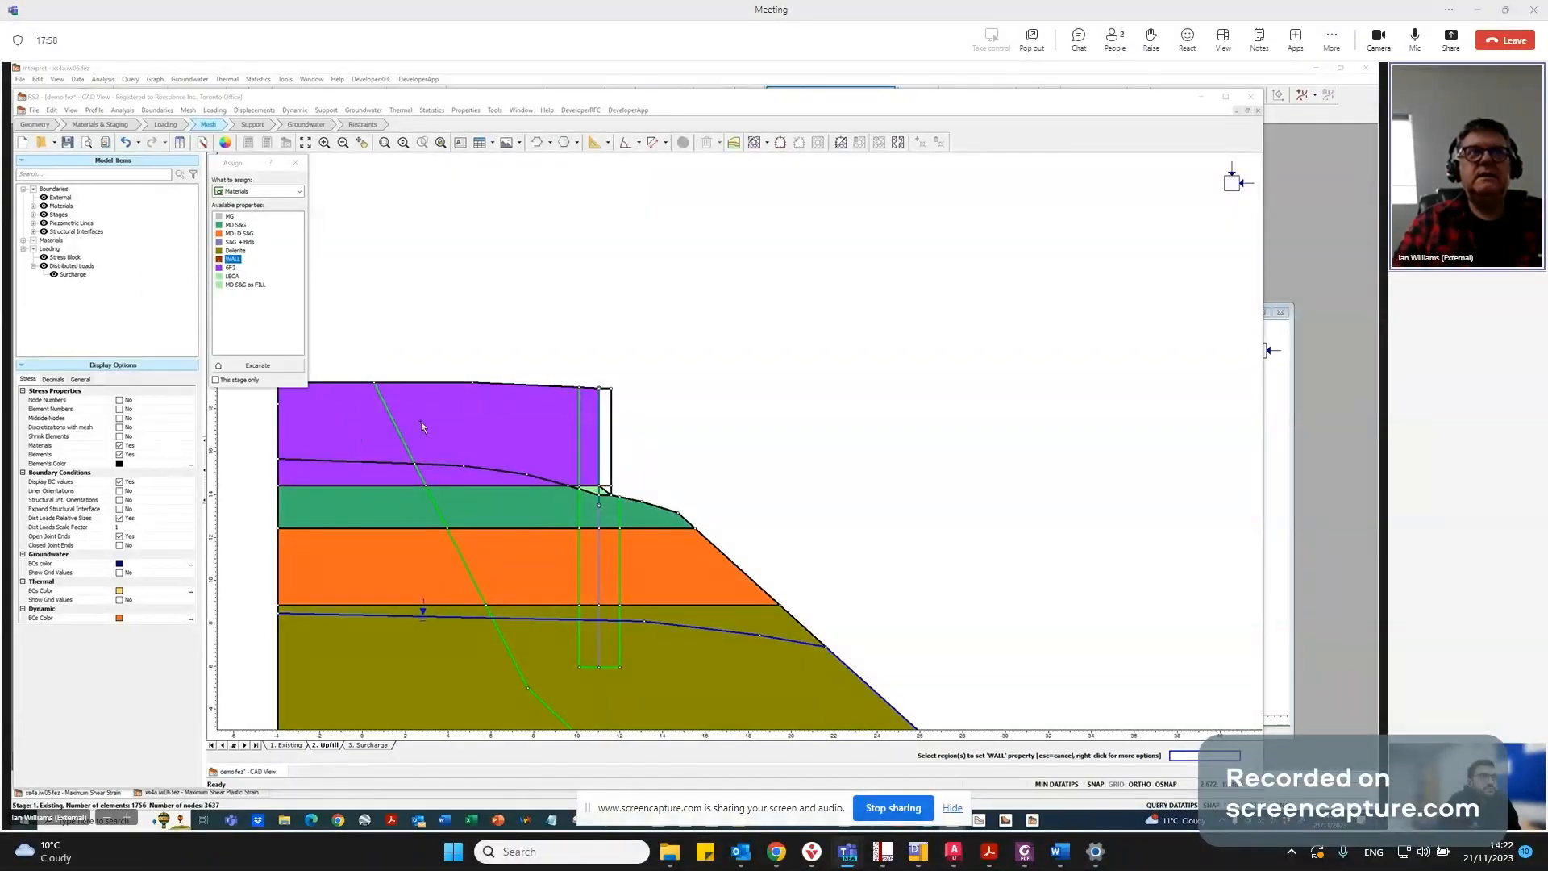
left_click(235, 233)
left_click(470, 418)
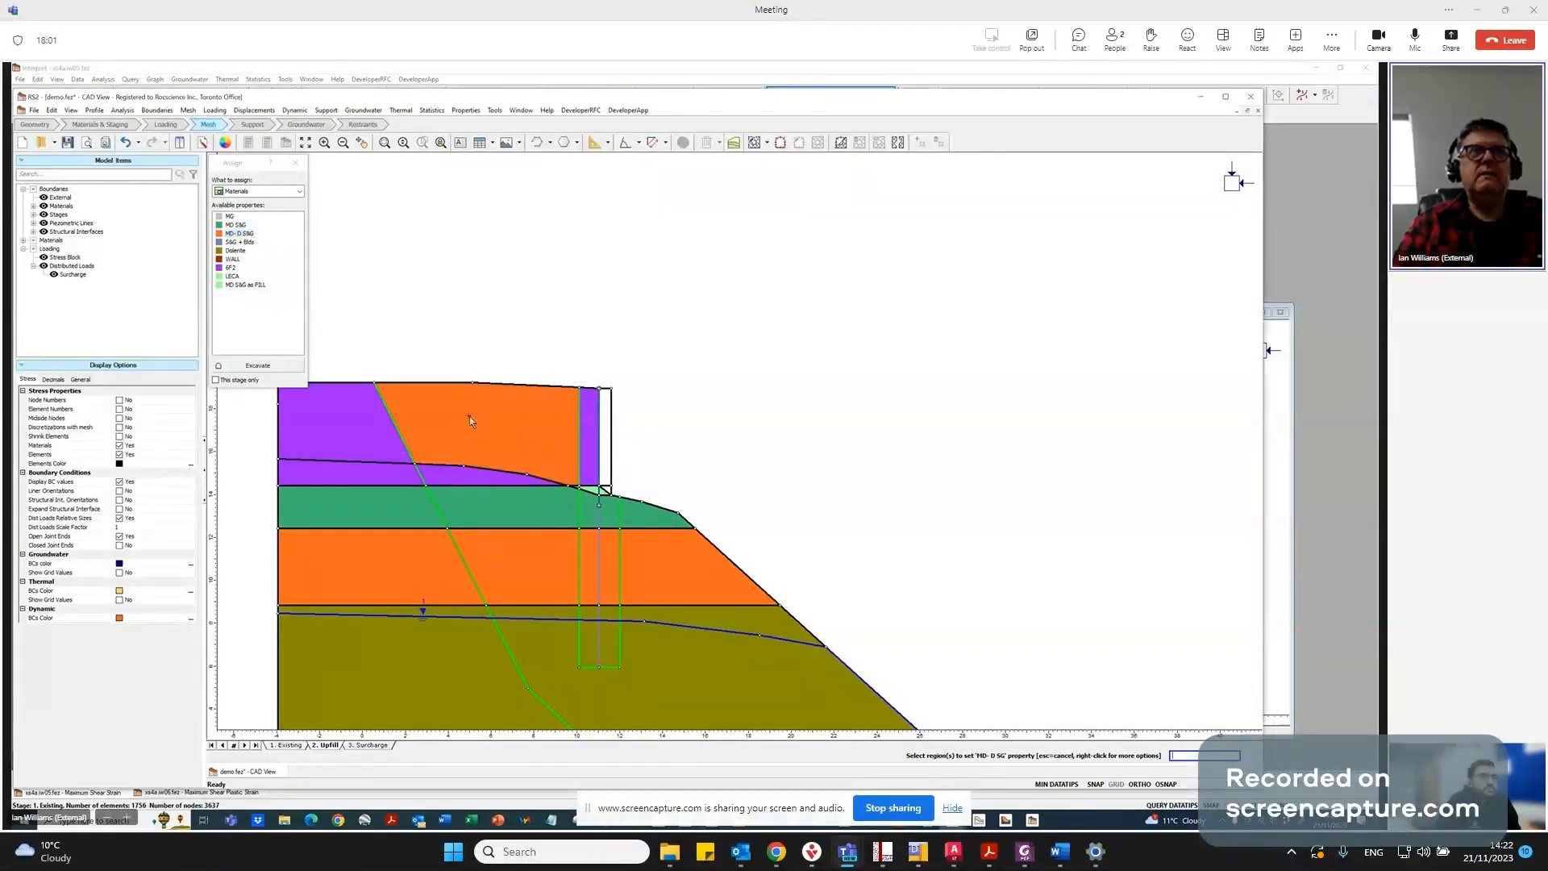
left_click(231, 267)
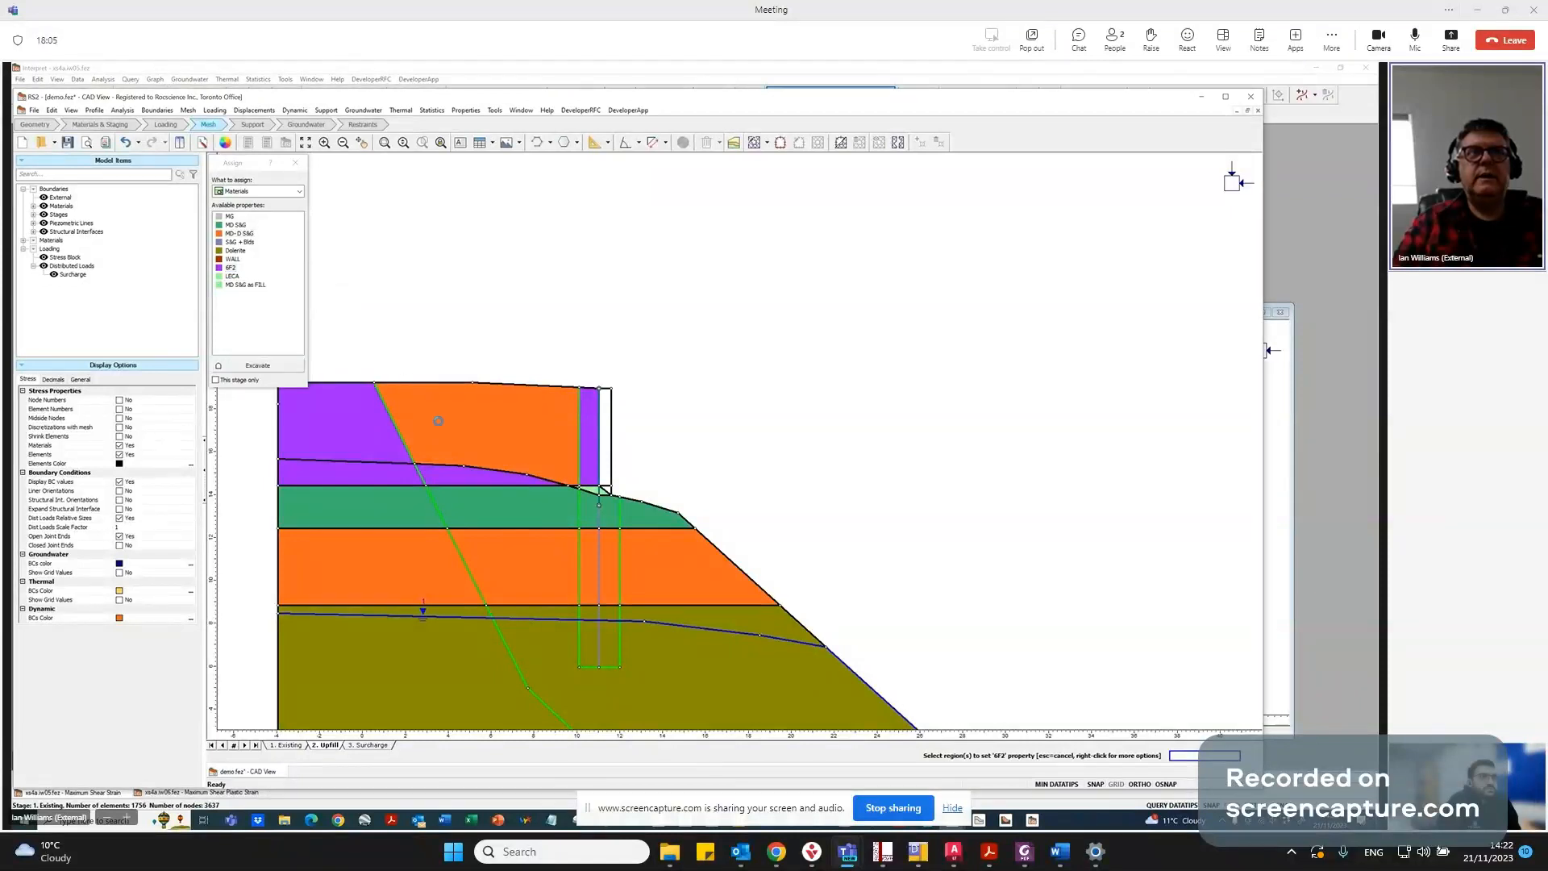
left_click(433, 408)
Excavate the narrow 6F2 strip on the retained side of the wall in the Upfill stage, and try to reassign 6F2 to it.
left_click(258, 365)
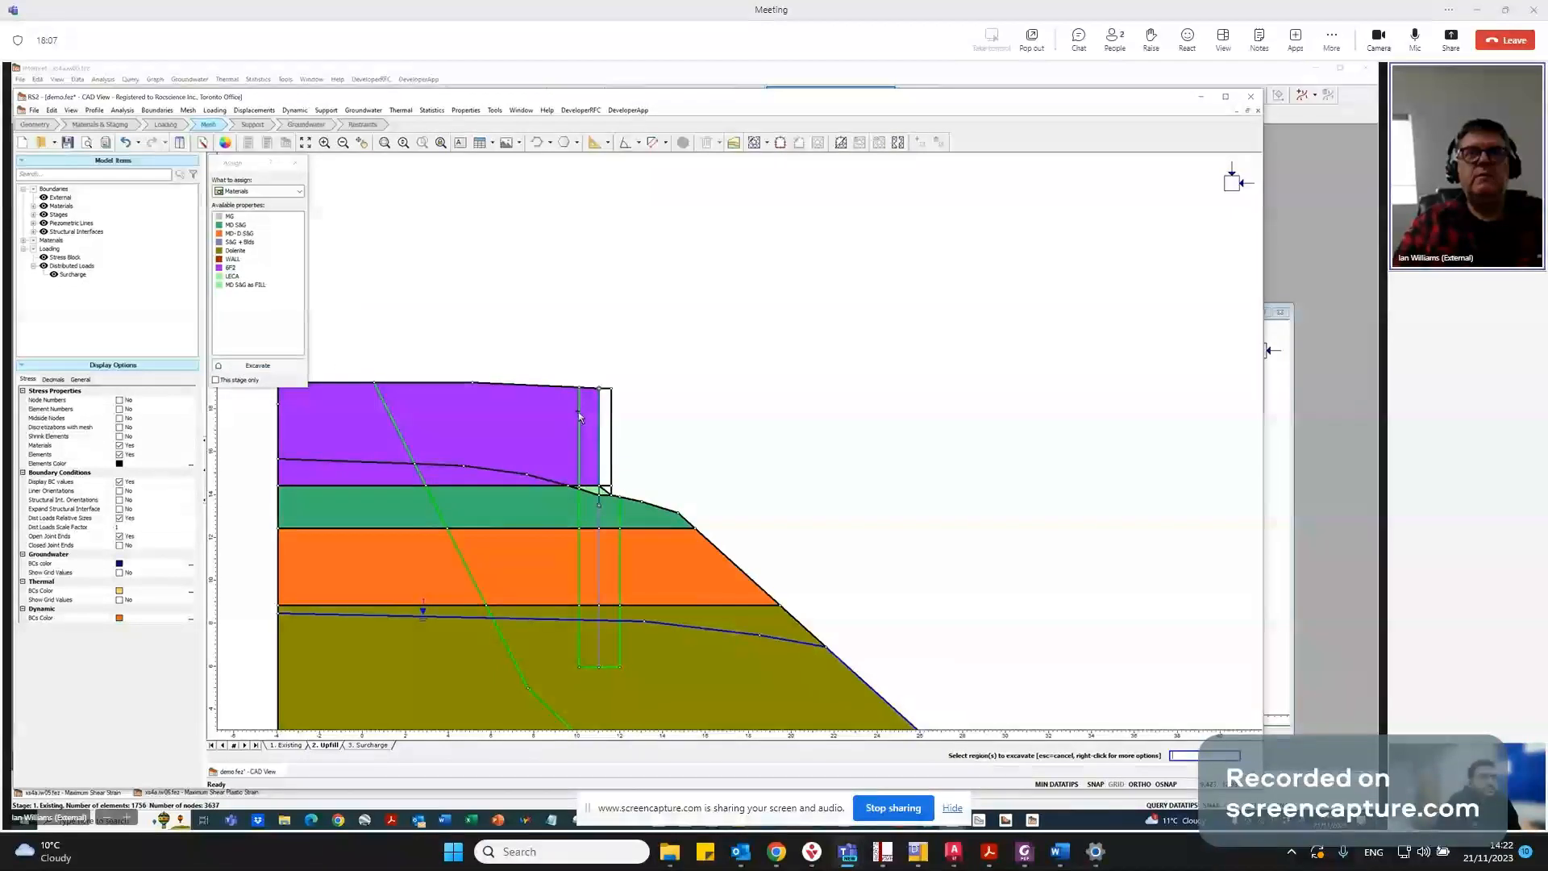
left_click(583, 432)
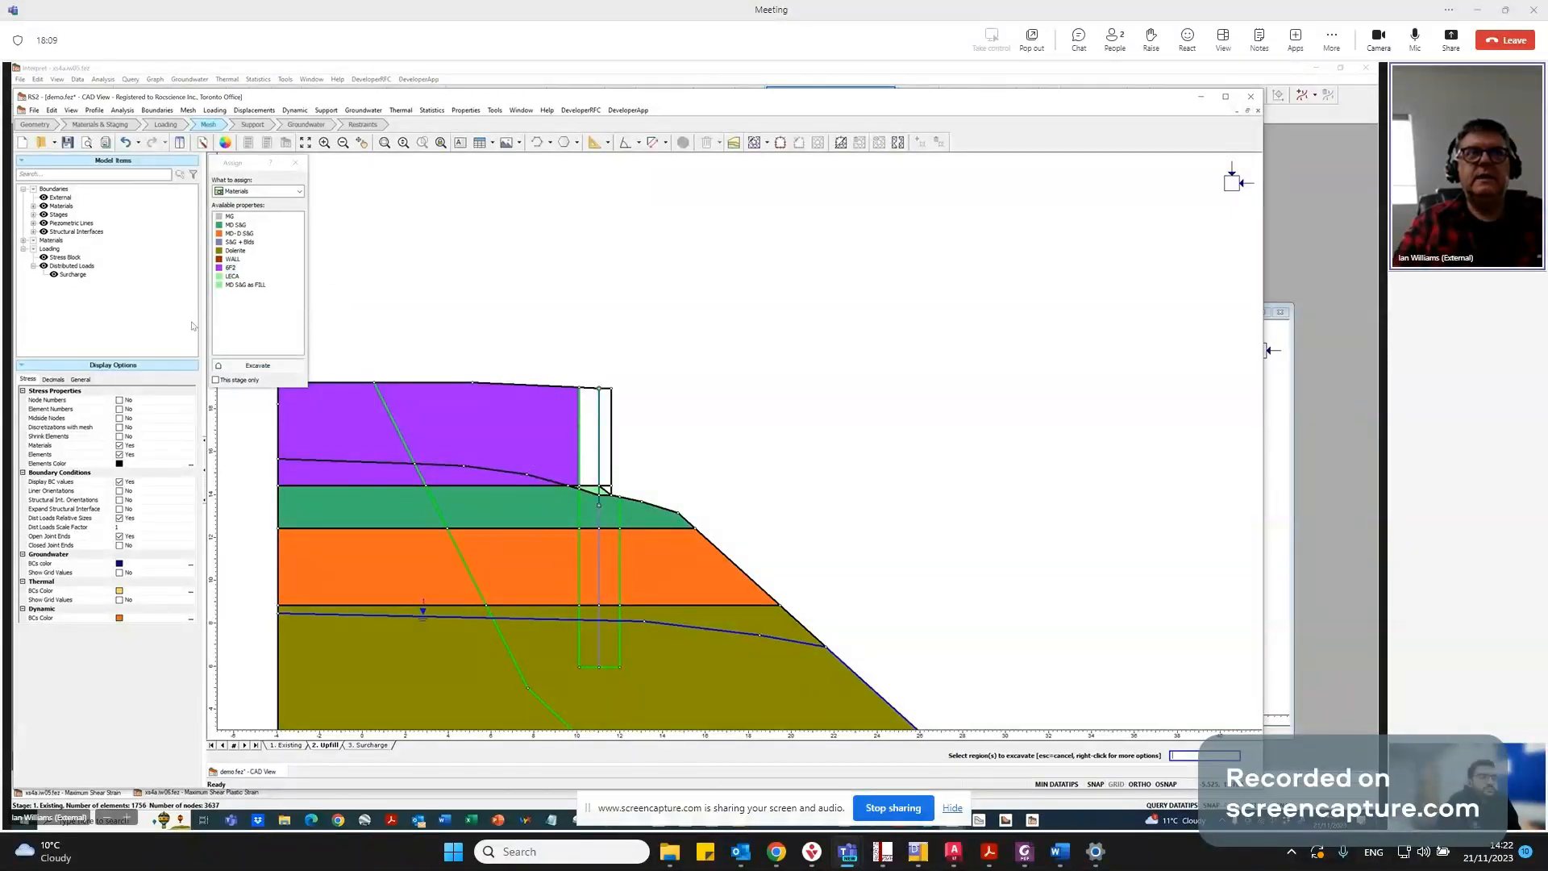
left_click(230, 267)
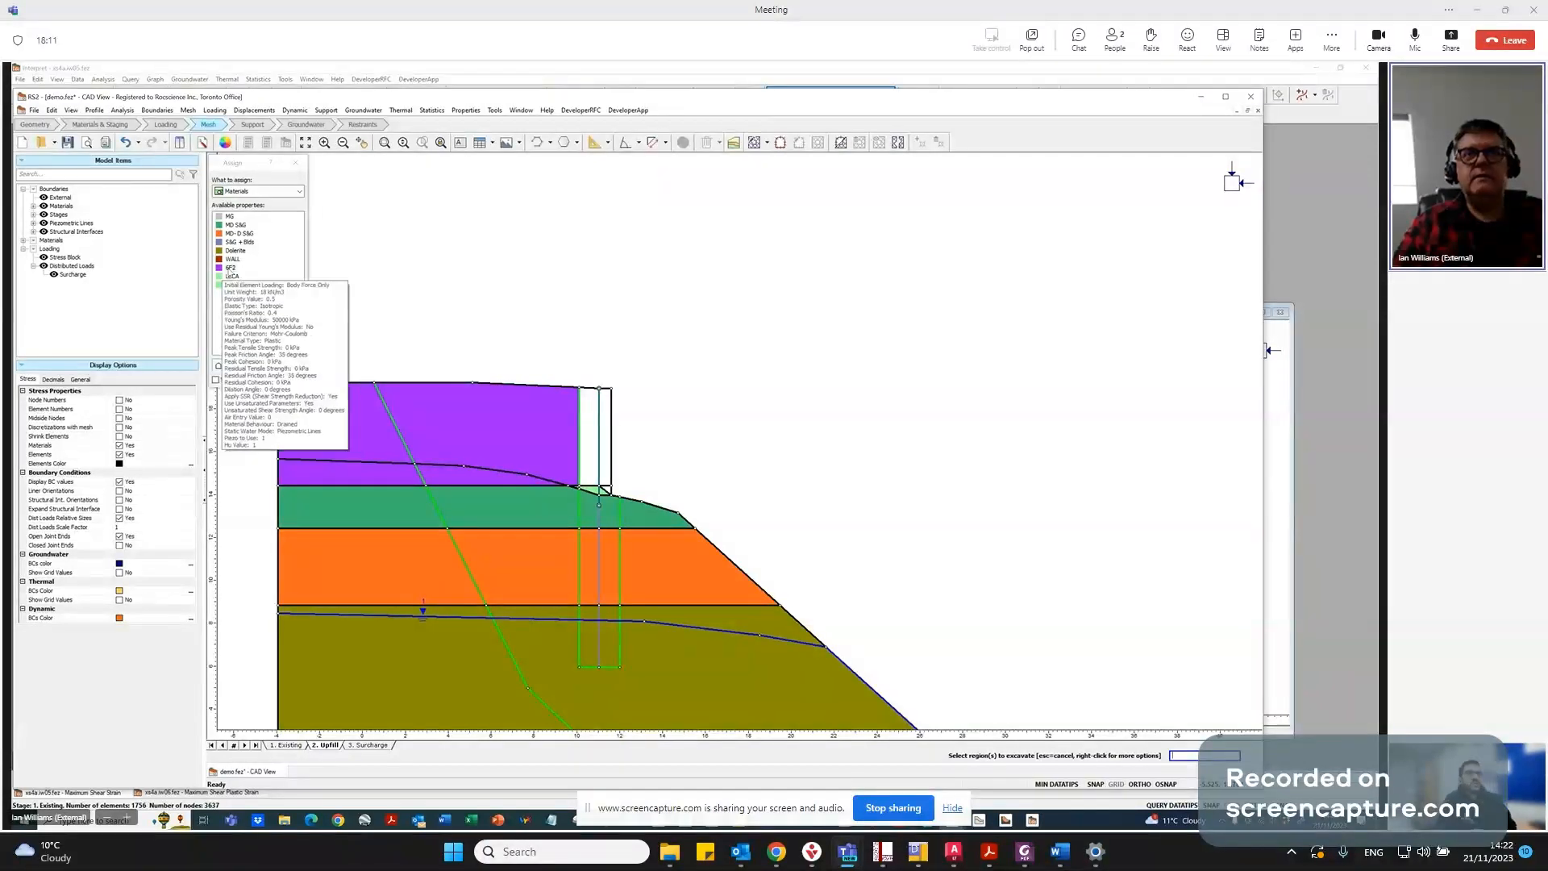
left_click(588, 451)
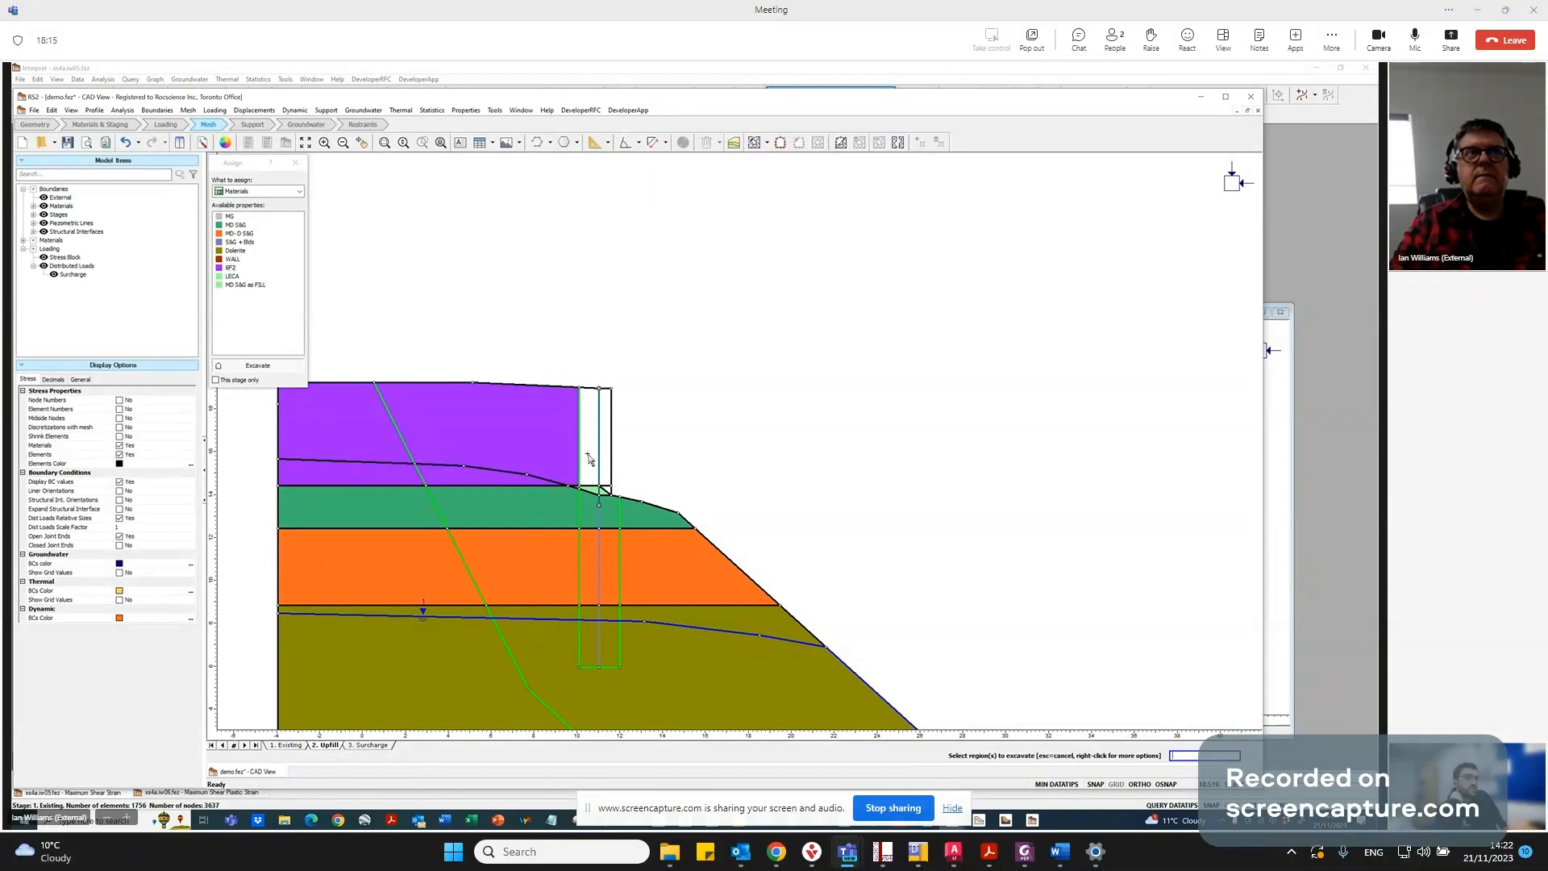
left_click(229, 268)
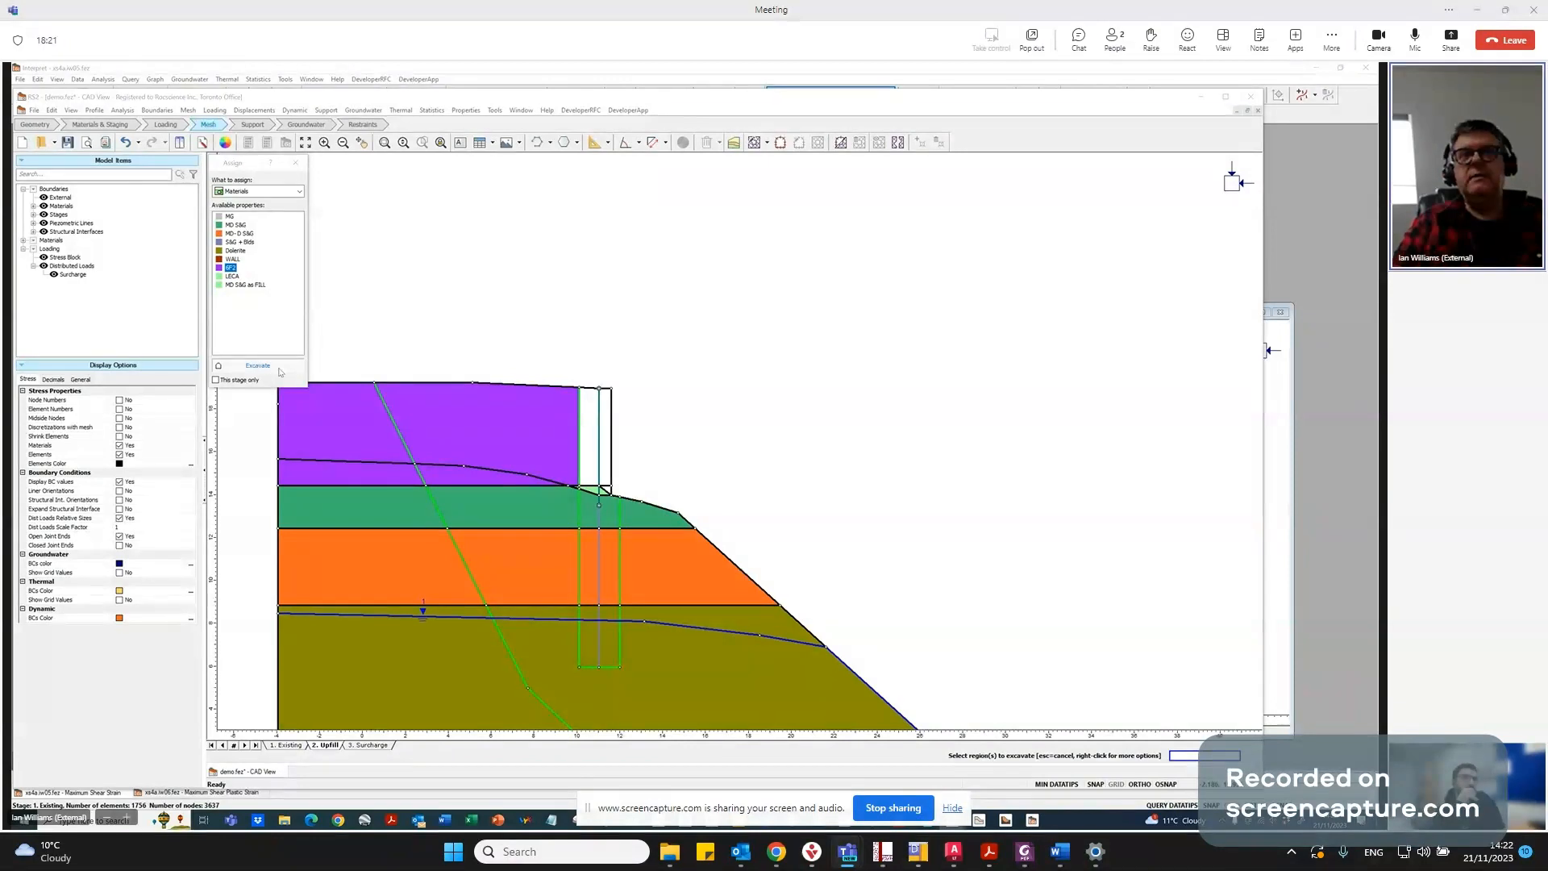
left_click(589, 432)
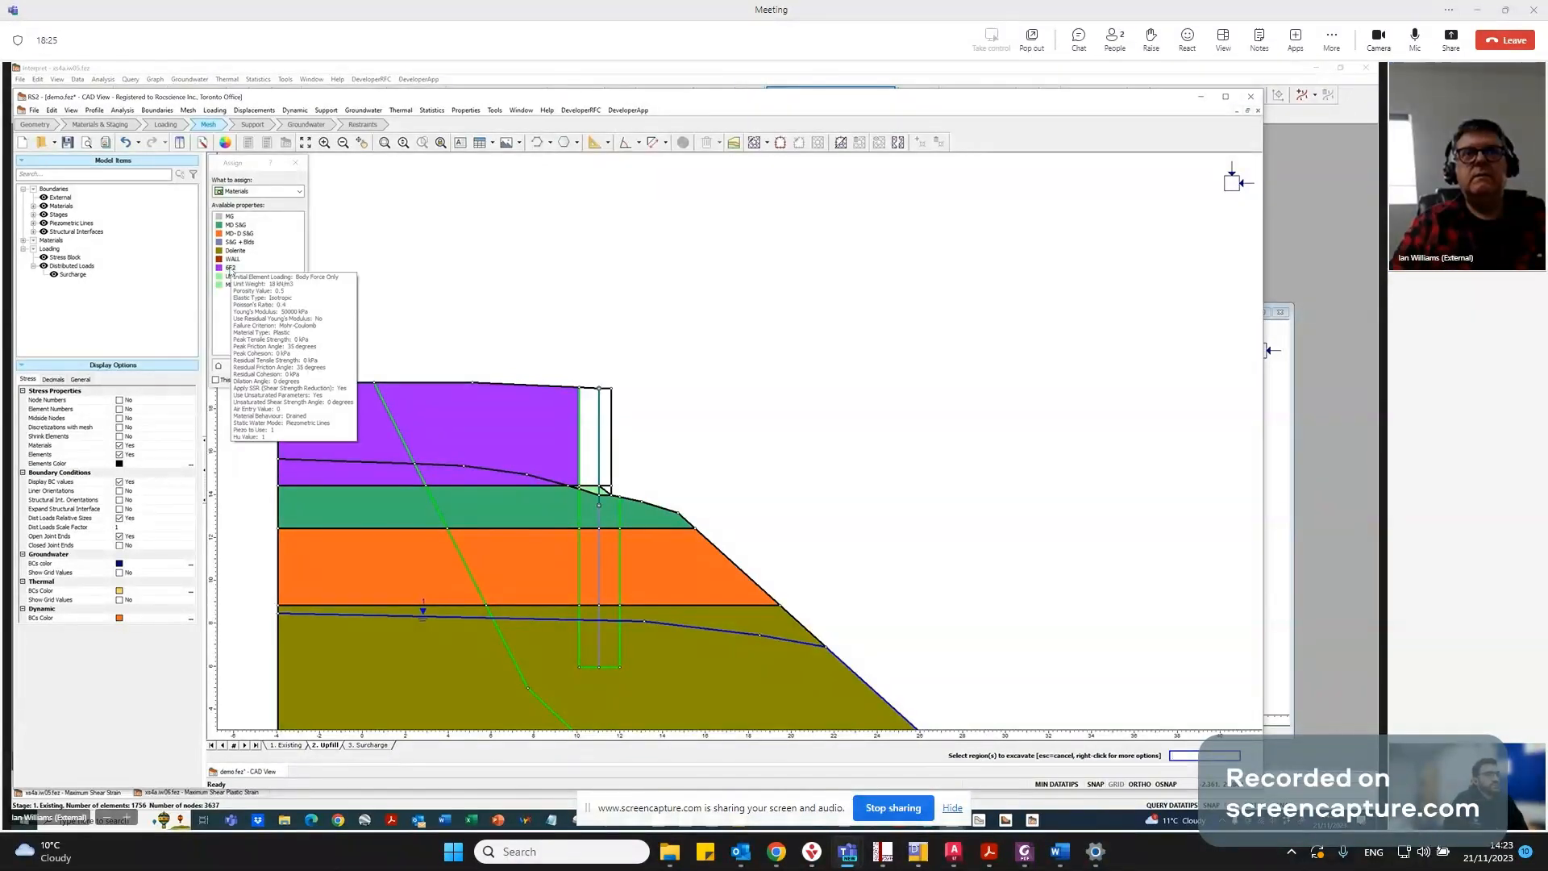
left_click(231, 267)
left_click(589, 444)
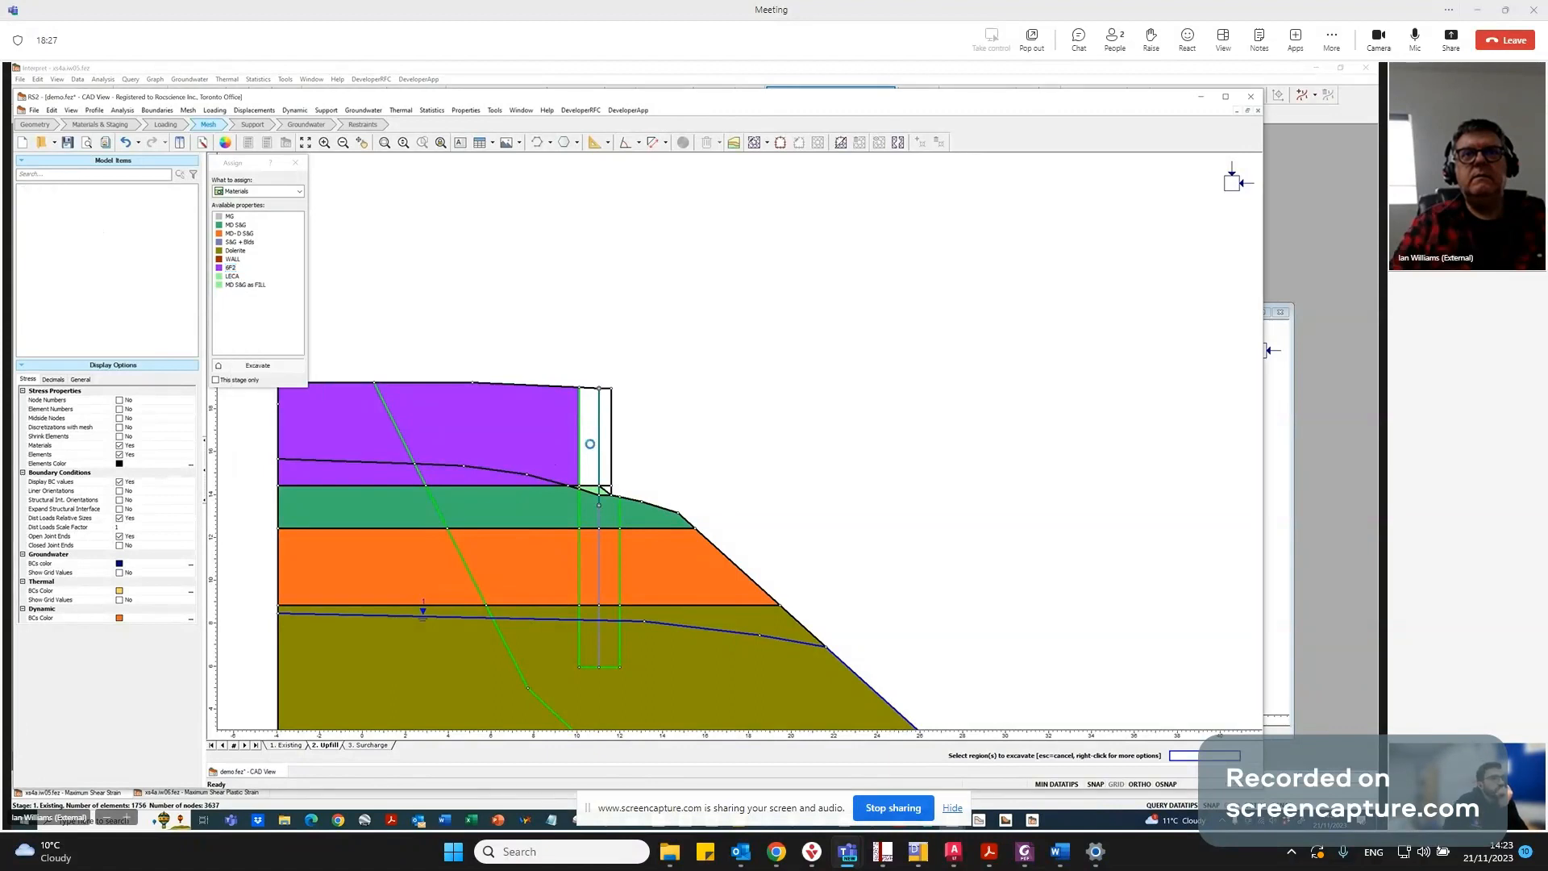
left_click(299, 213)
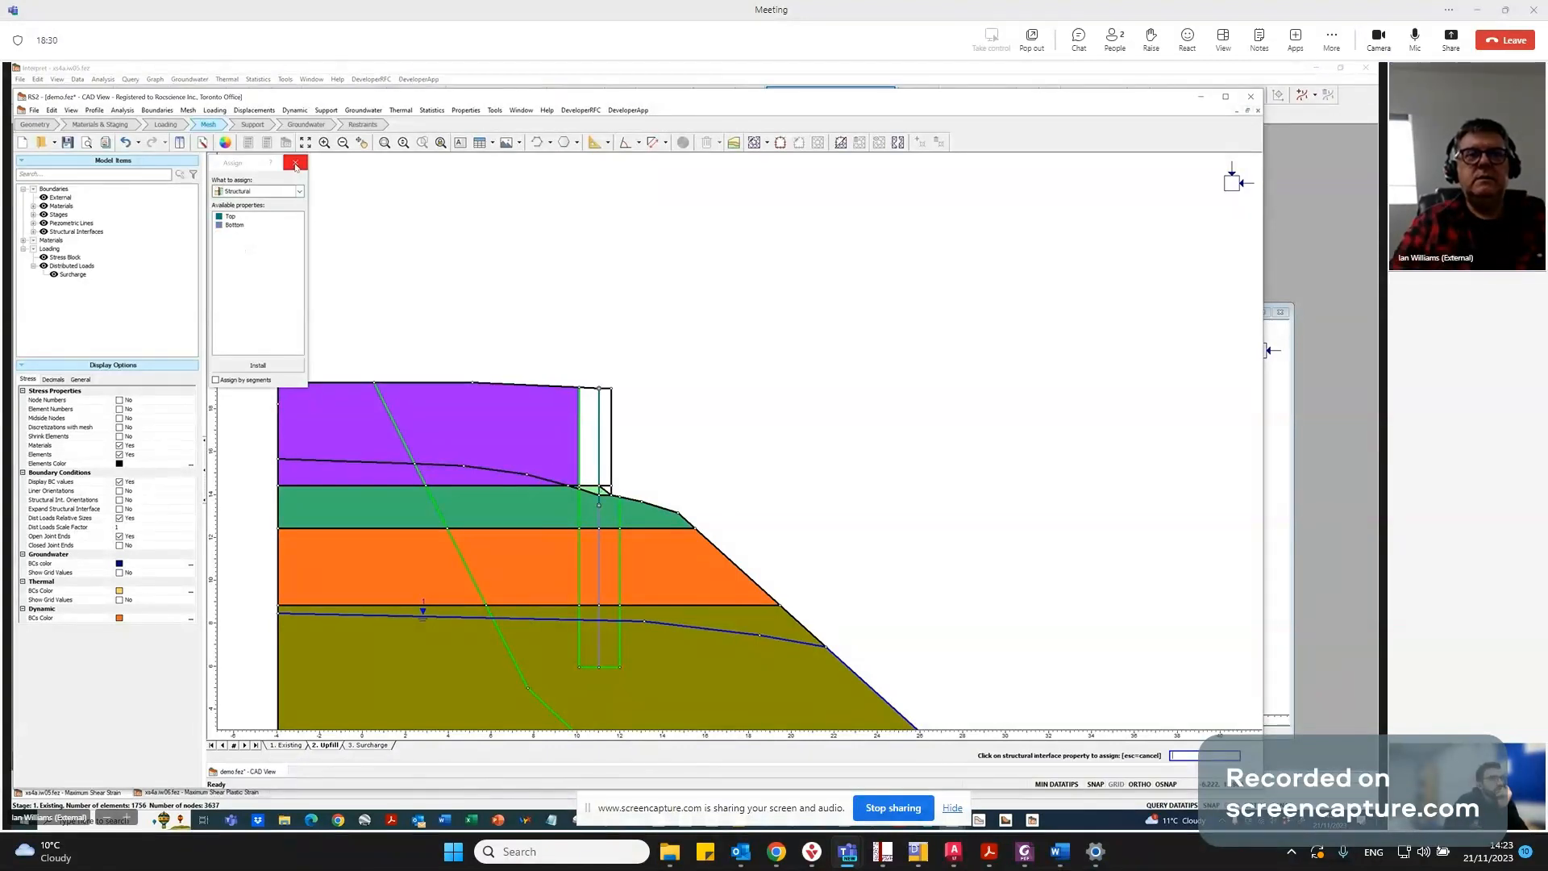
left_click(292, 746)
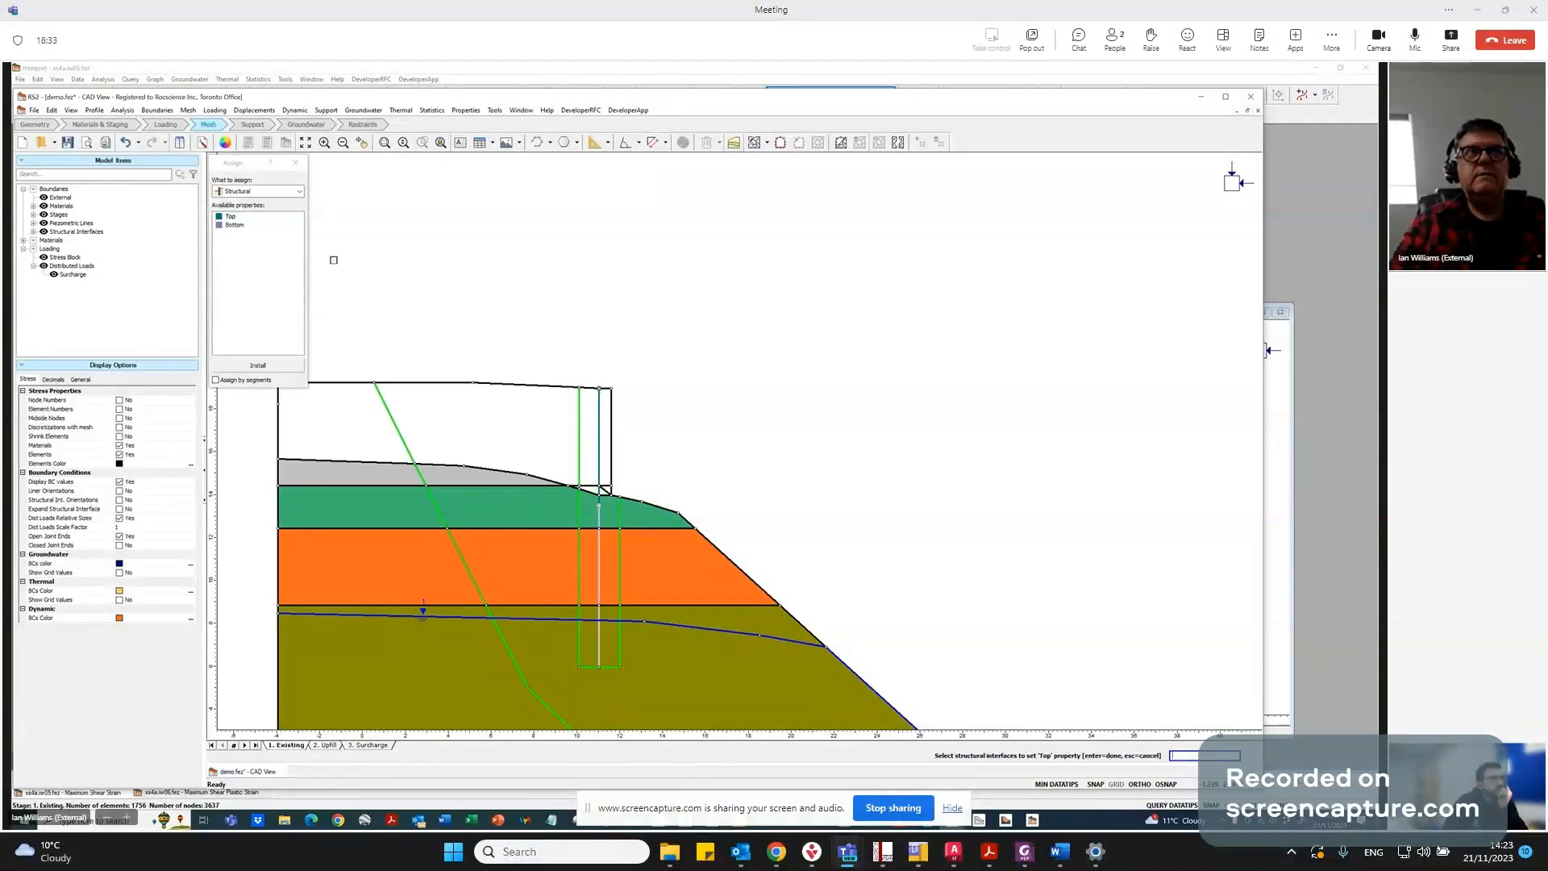
left_click(295, 163)
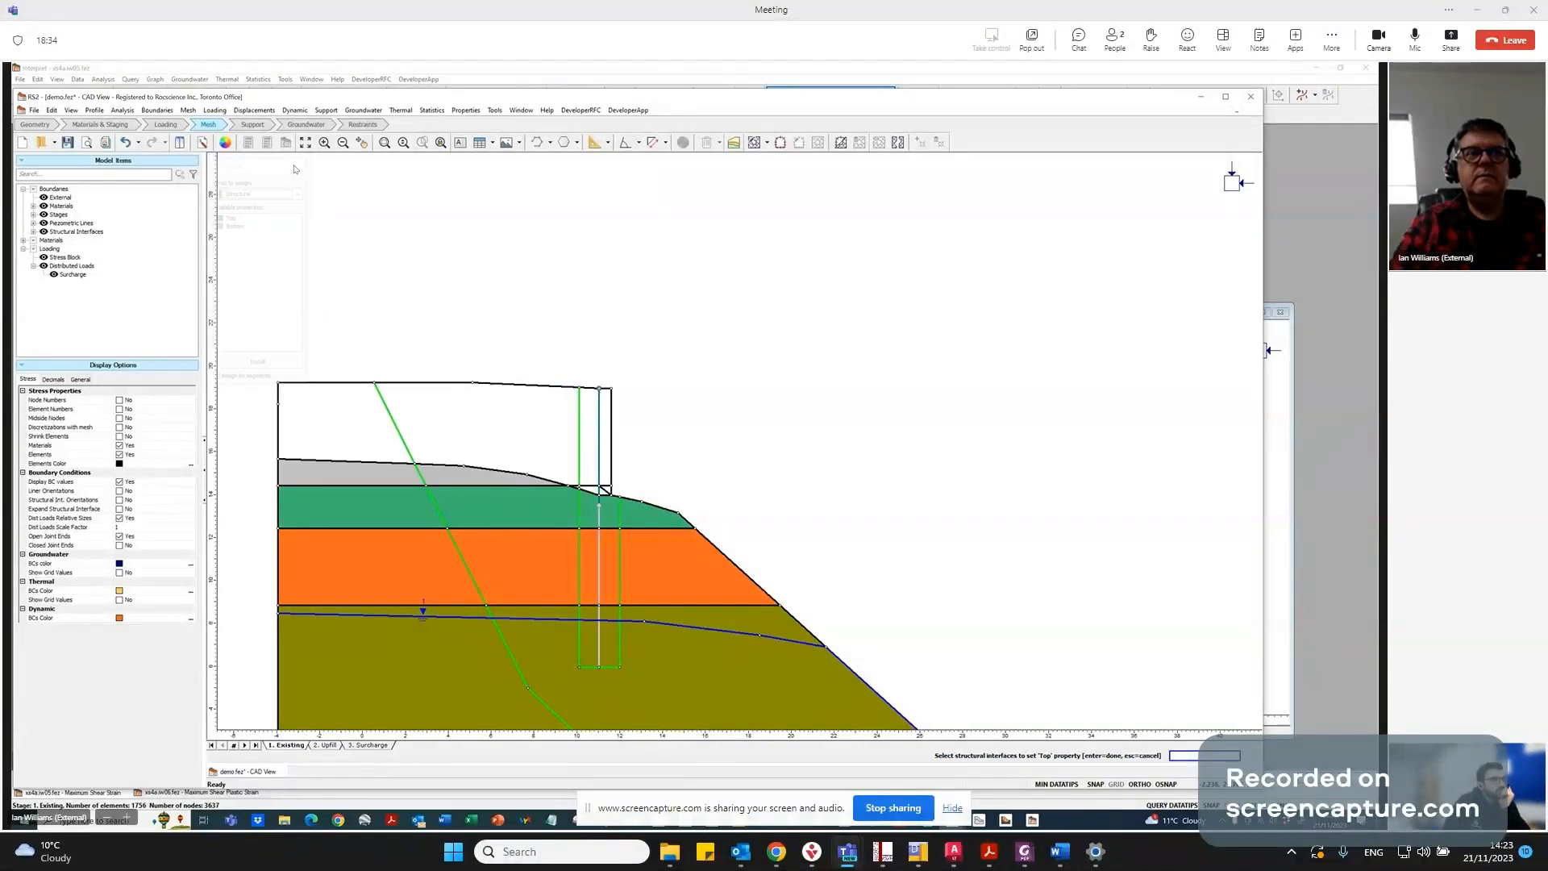
left_click(325, 745)
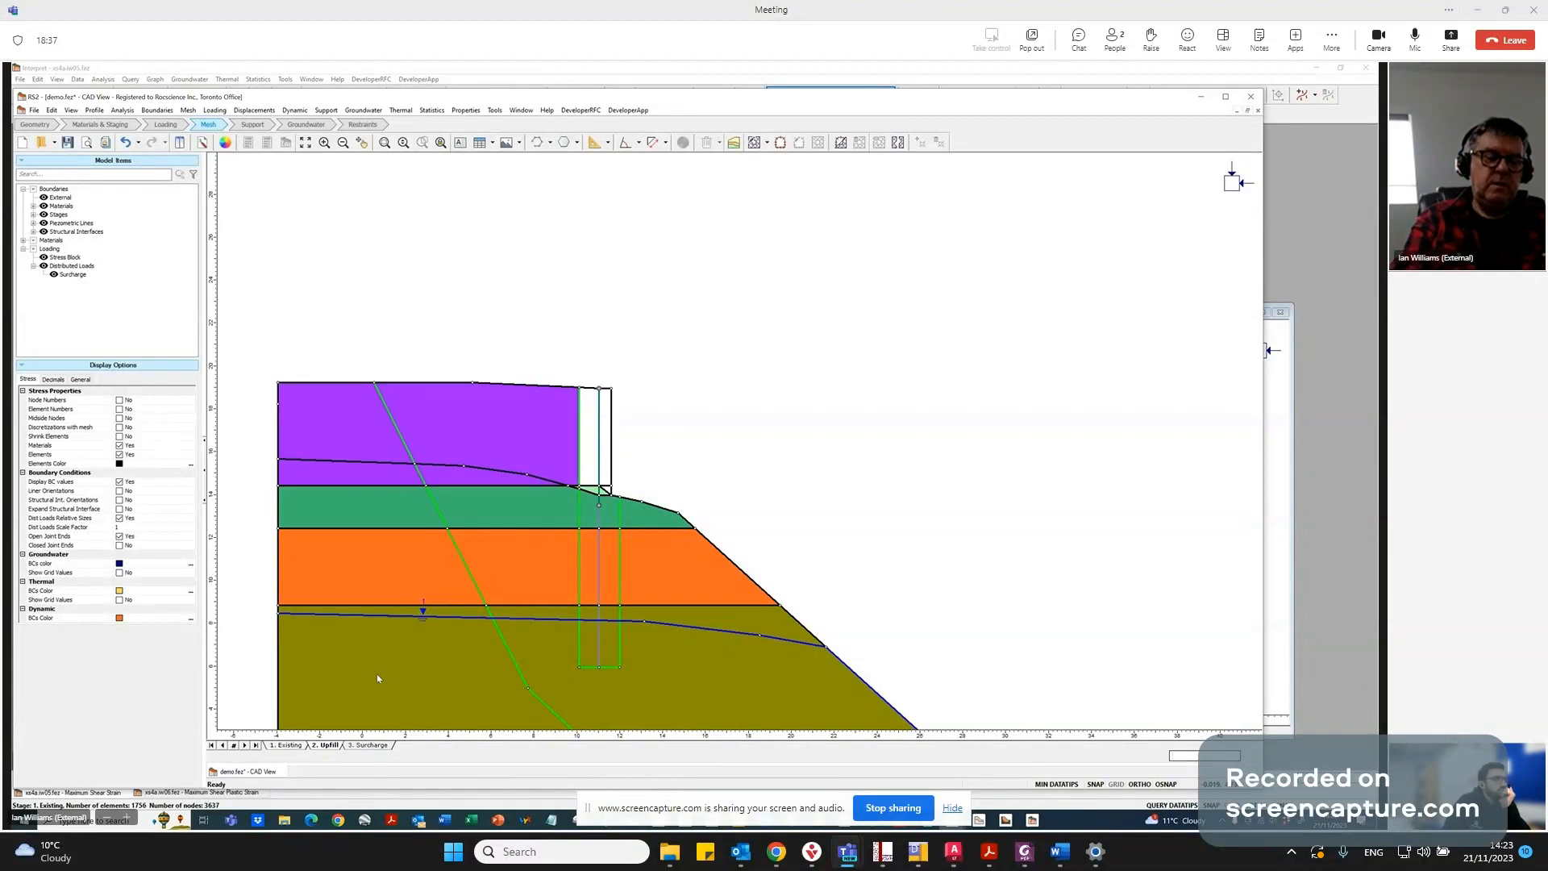
left_click(510, 173)
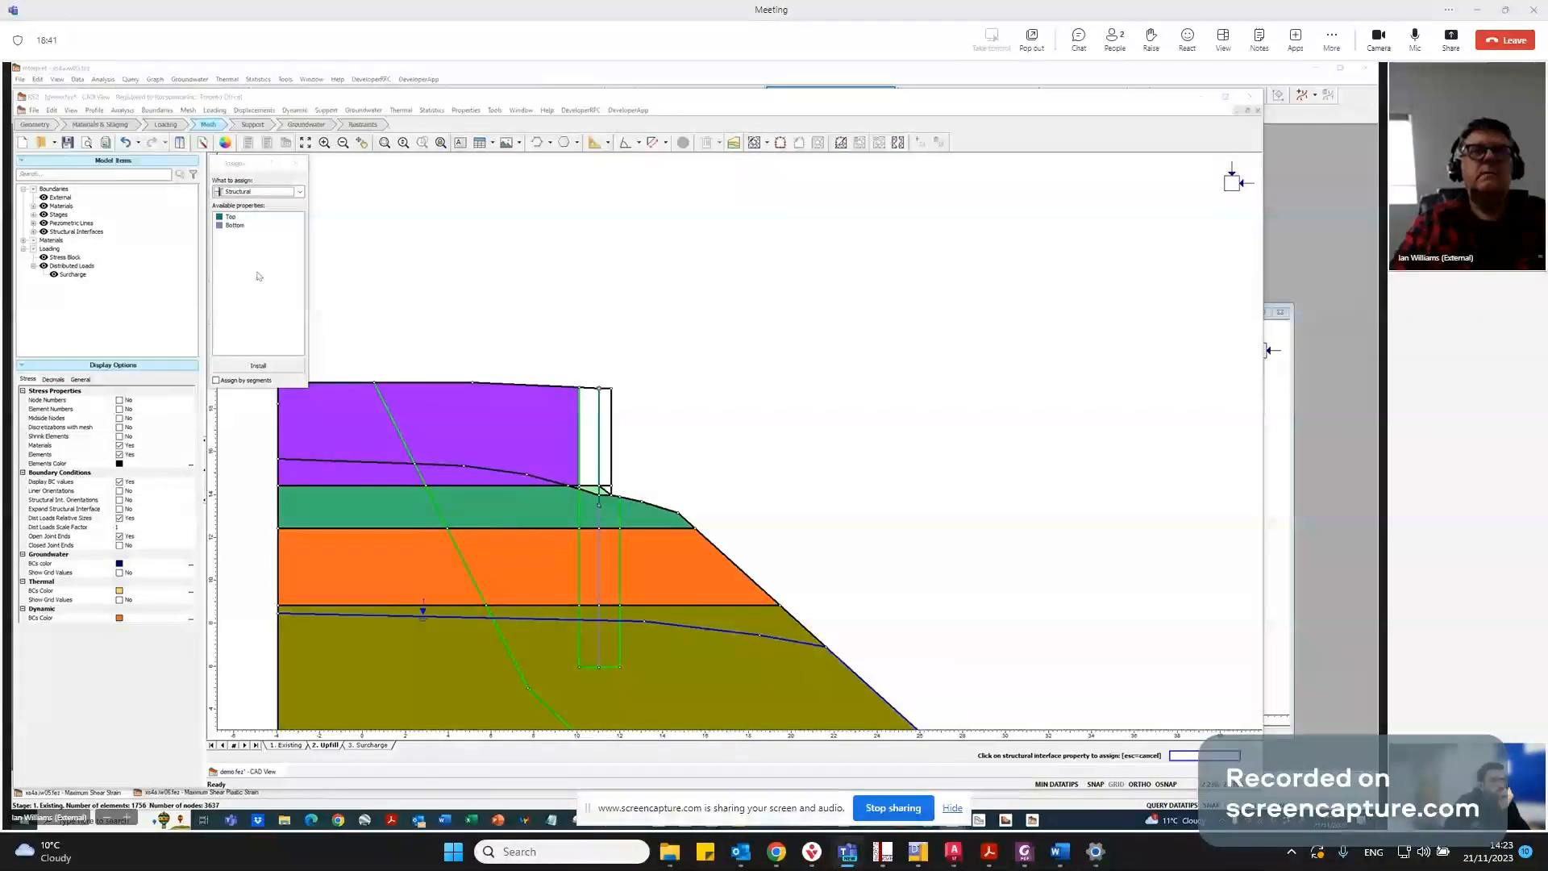
scroll(494, 307, "down", 1)
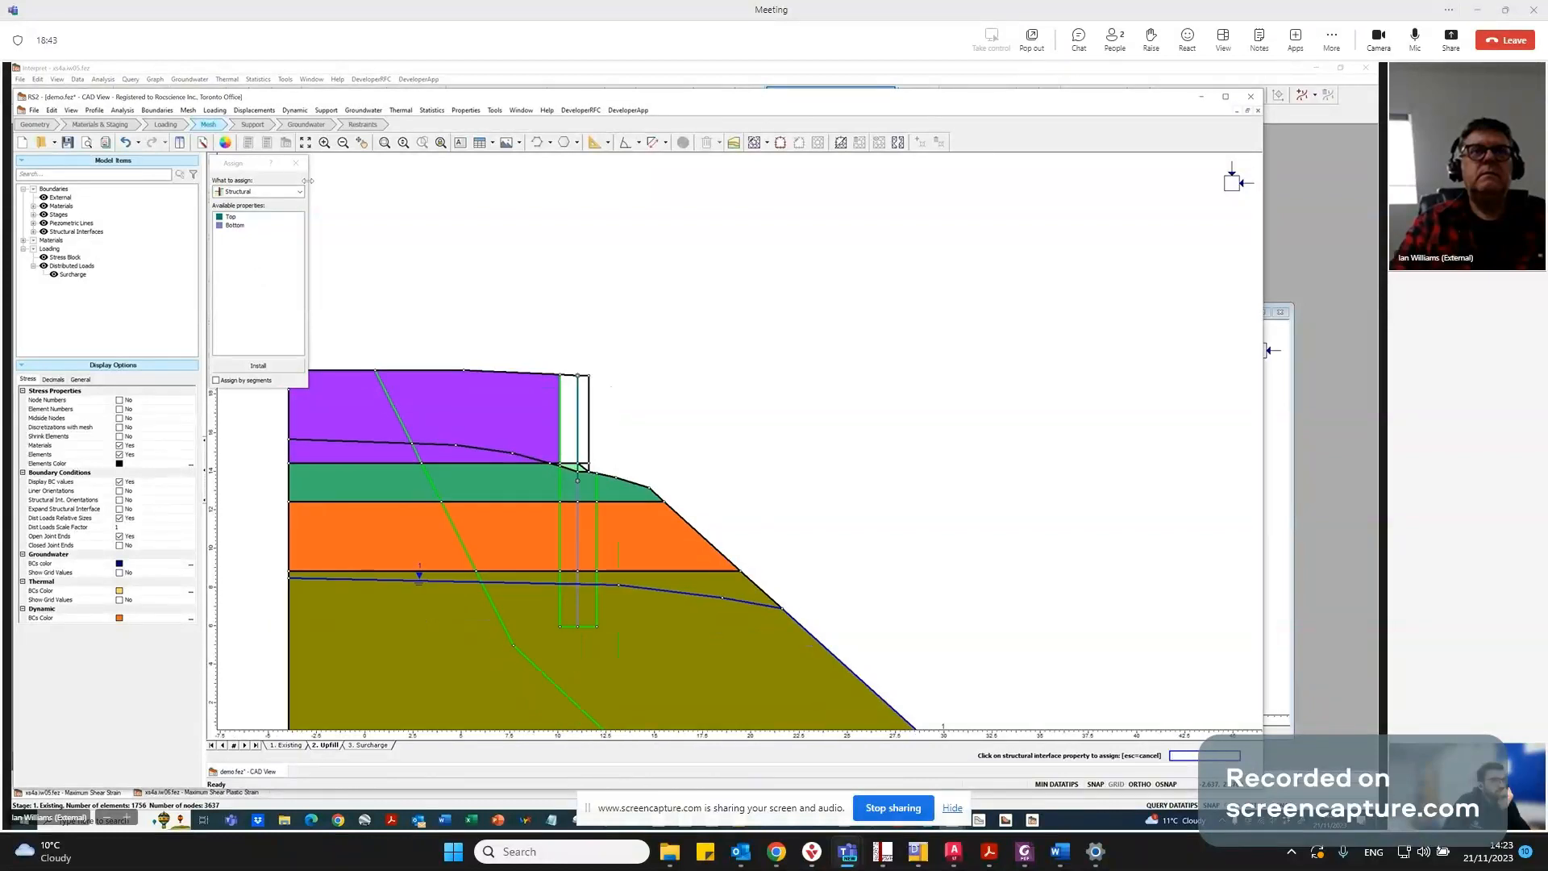
key("Escape")
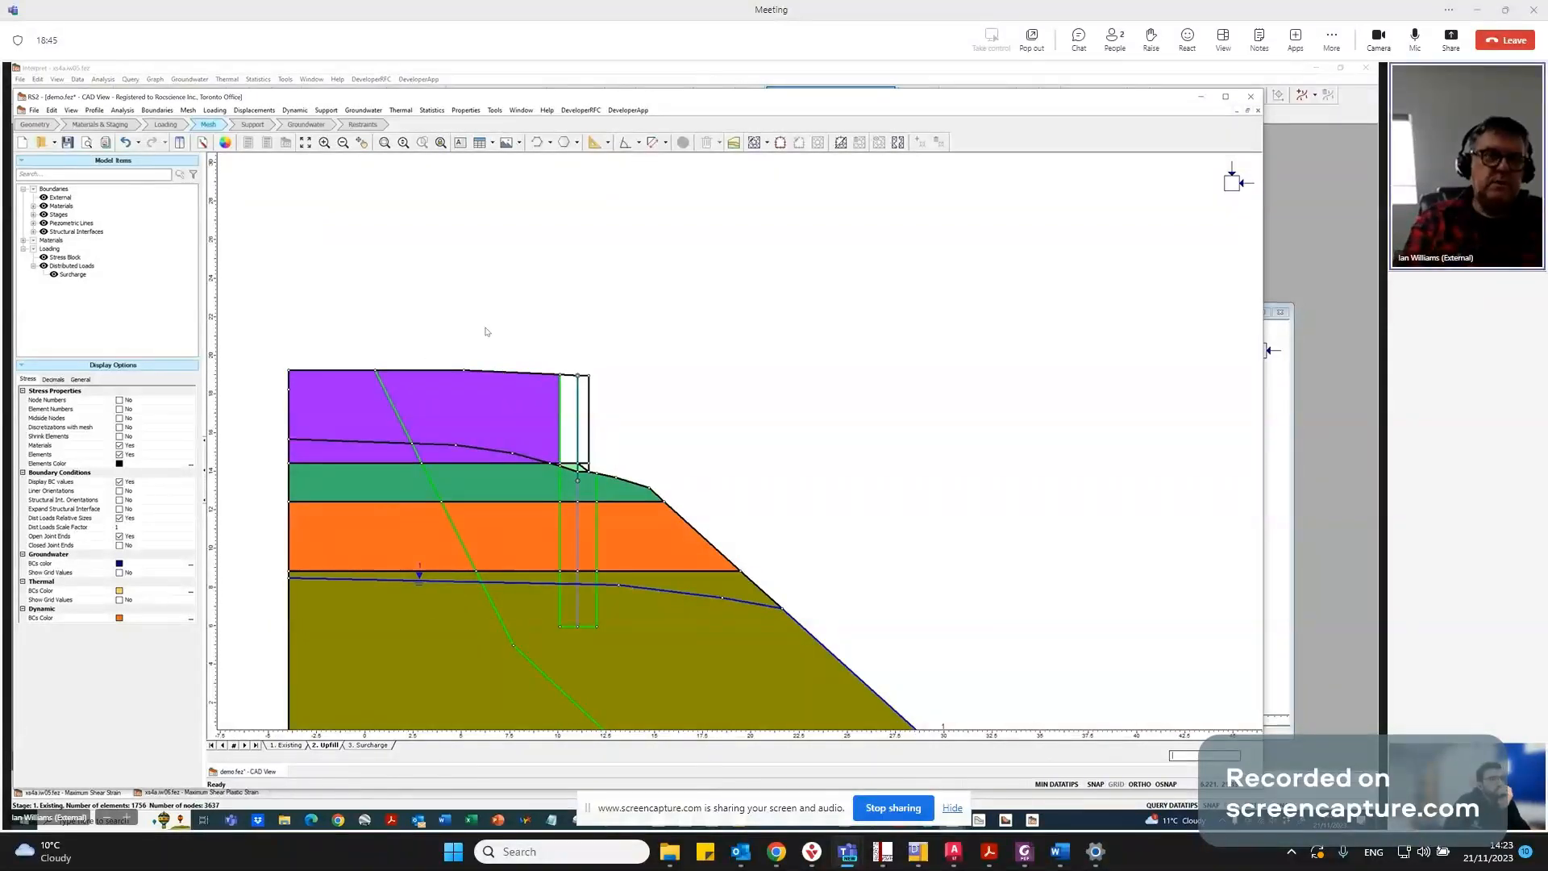
key("Return")
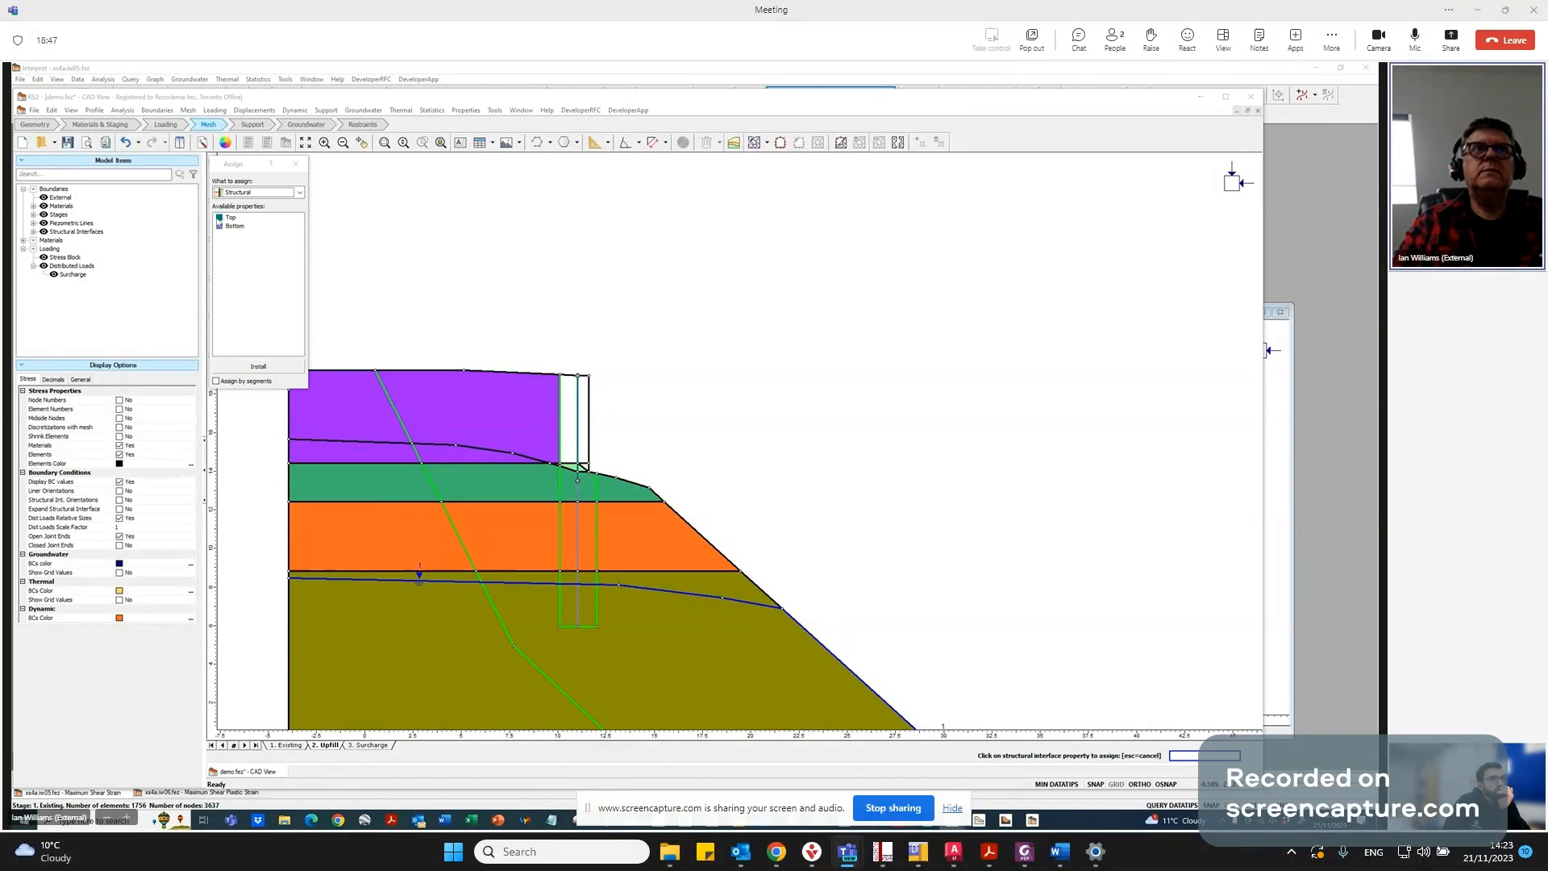
key("Escape")
Assign the 6F2 material to the excavated strip between the vertical stage boundary and the wall in the Upfill stage.
left_click(465, 111)
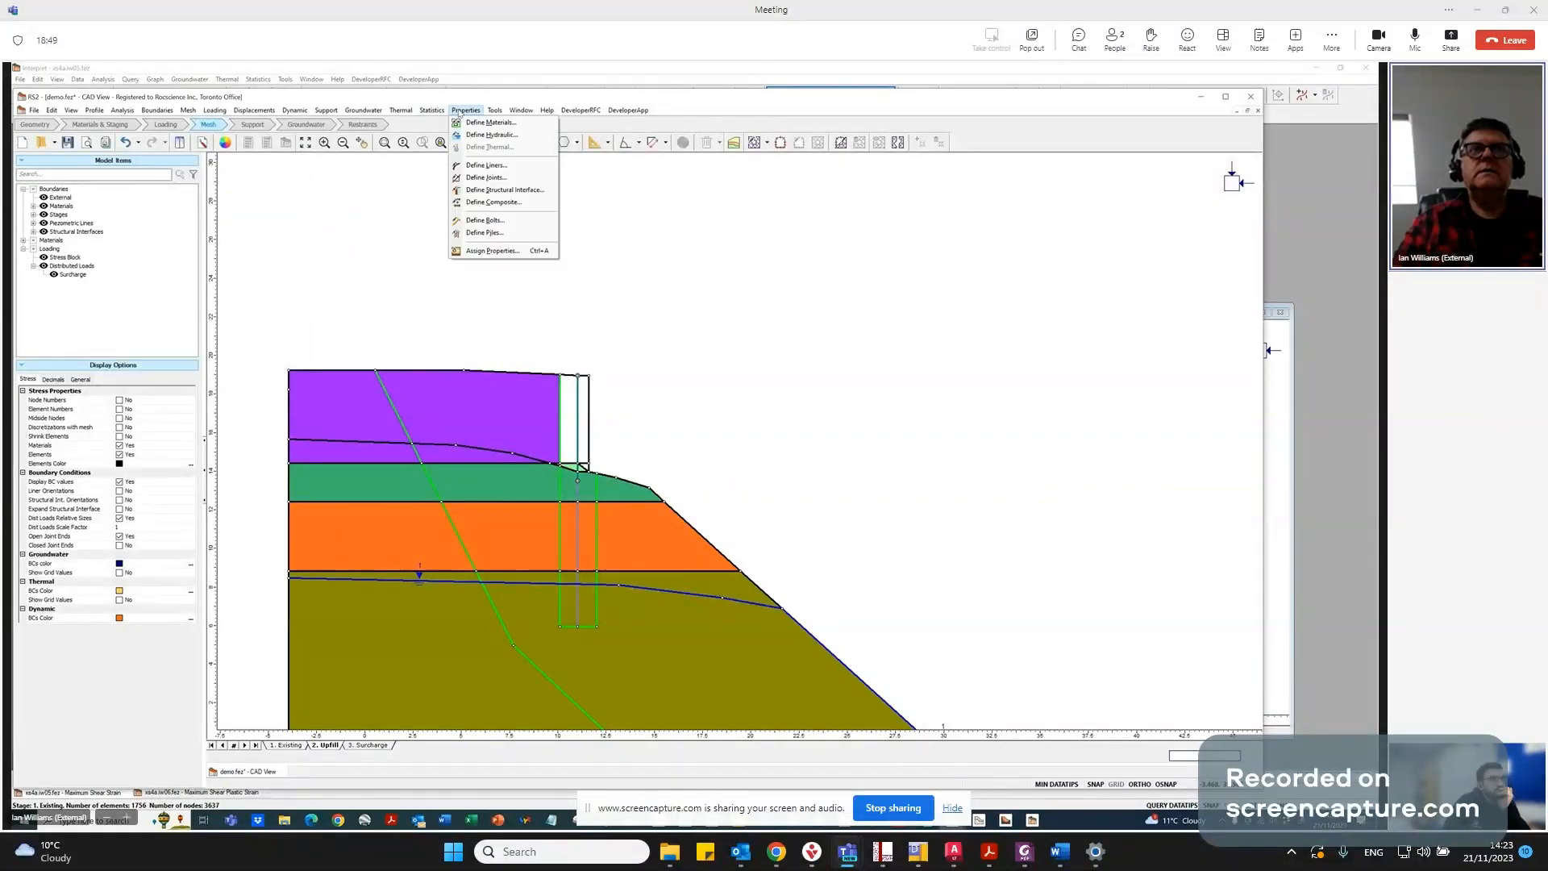
left_click(488, 250)
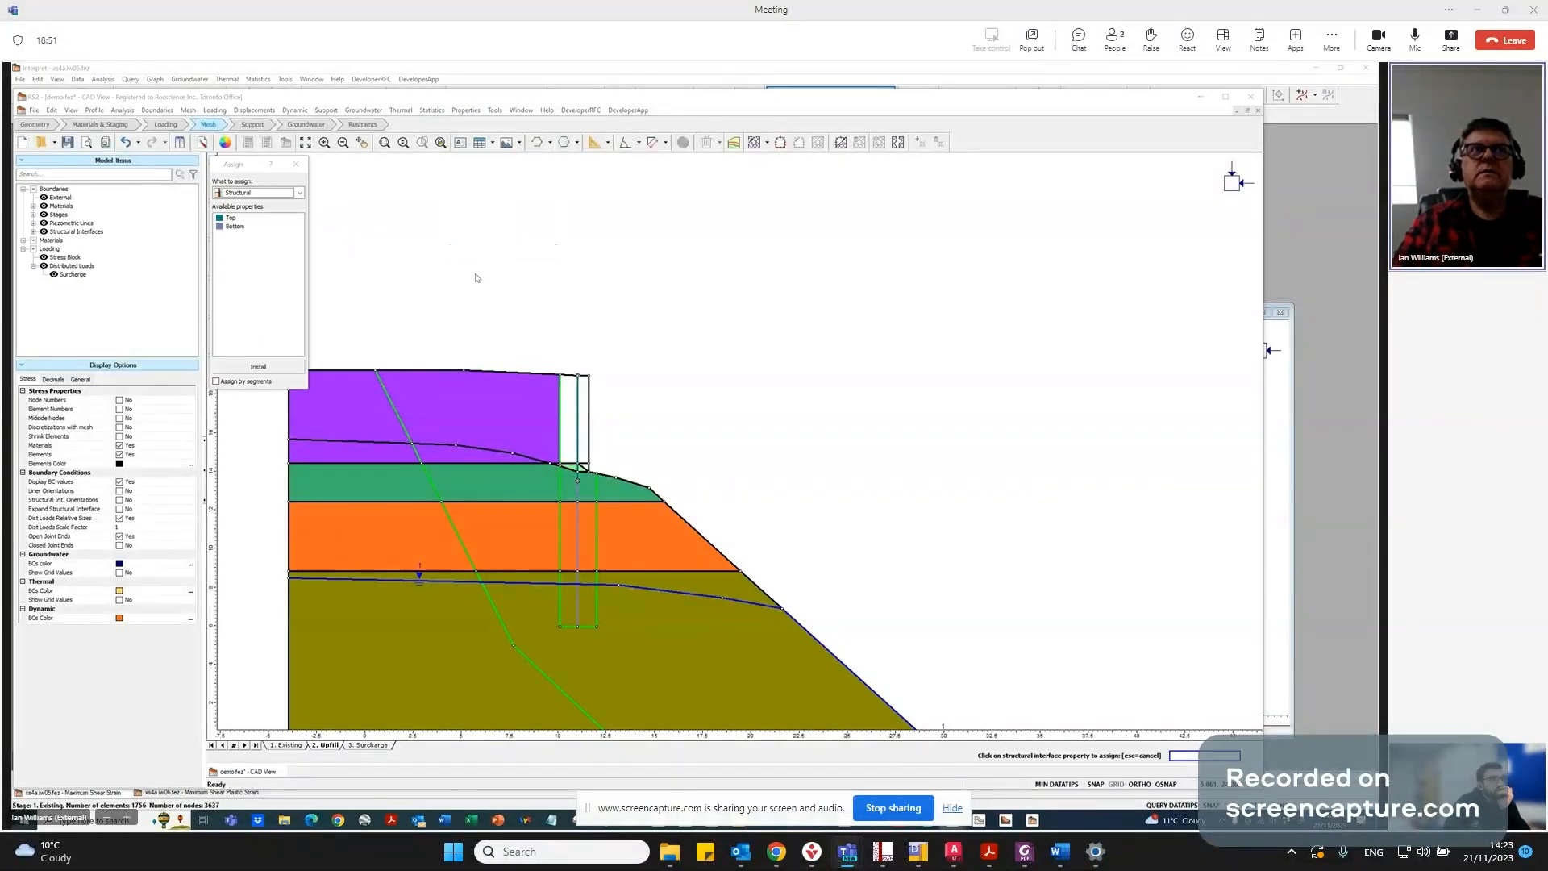
left_click(235, 194)
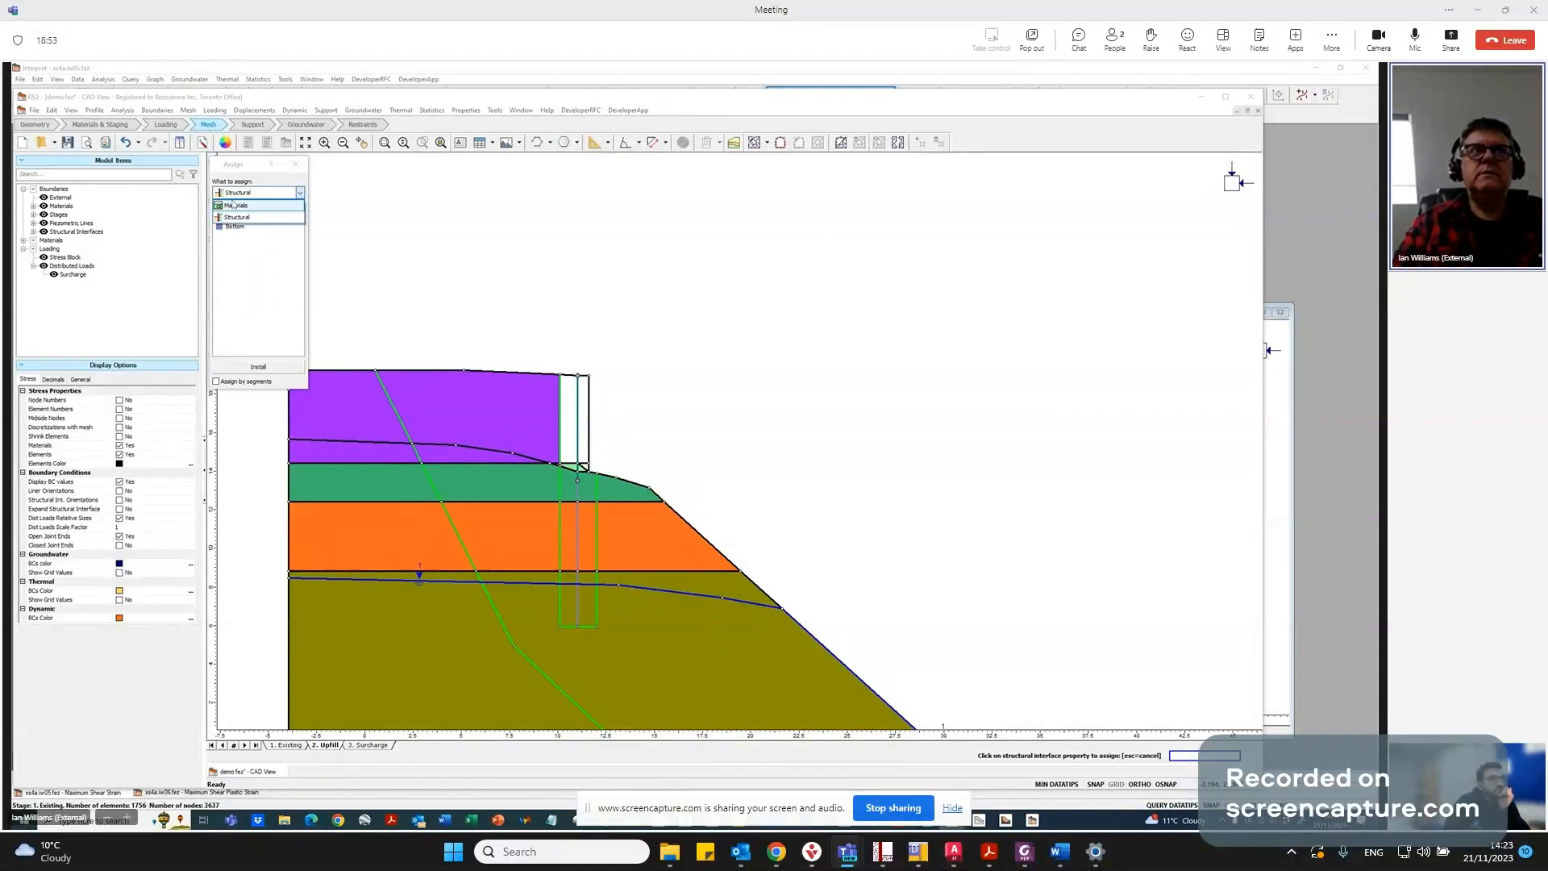
left_click(235, 203)
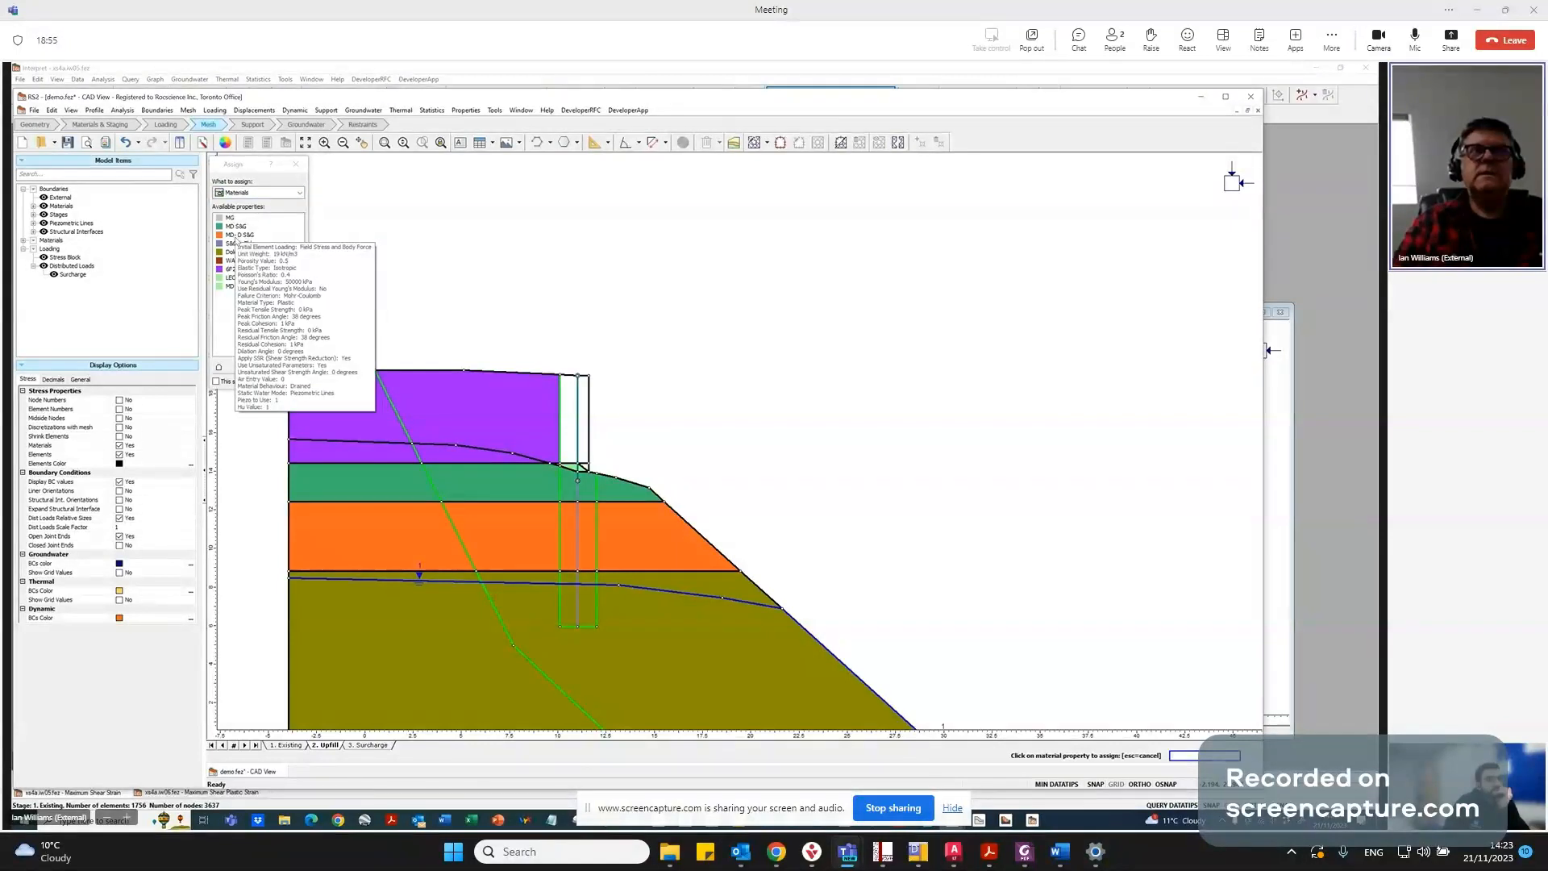
left_click(230, 268)
left_click(571, 432)
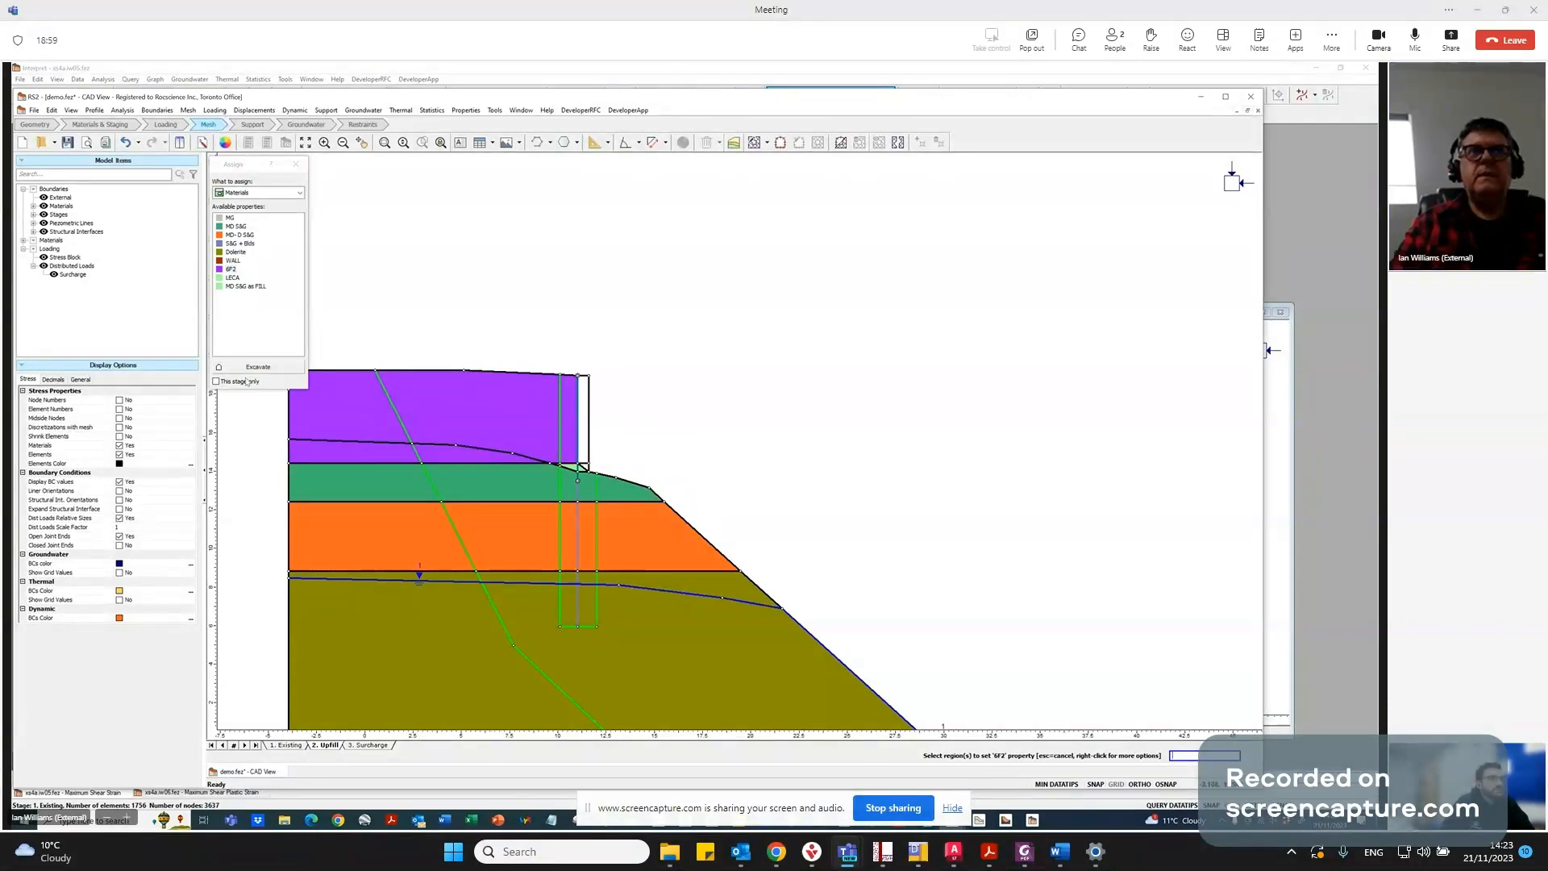
key("Escape")
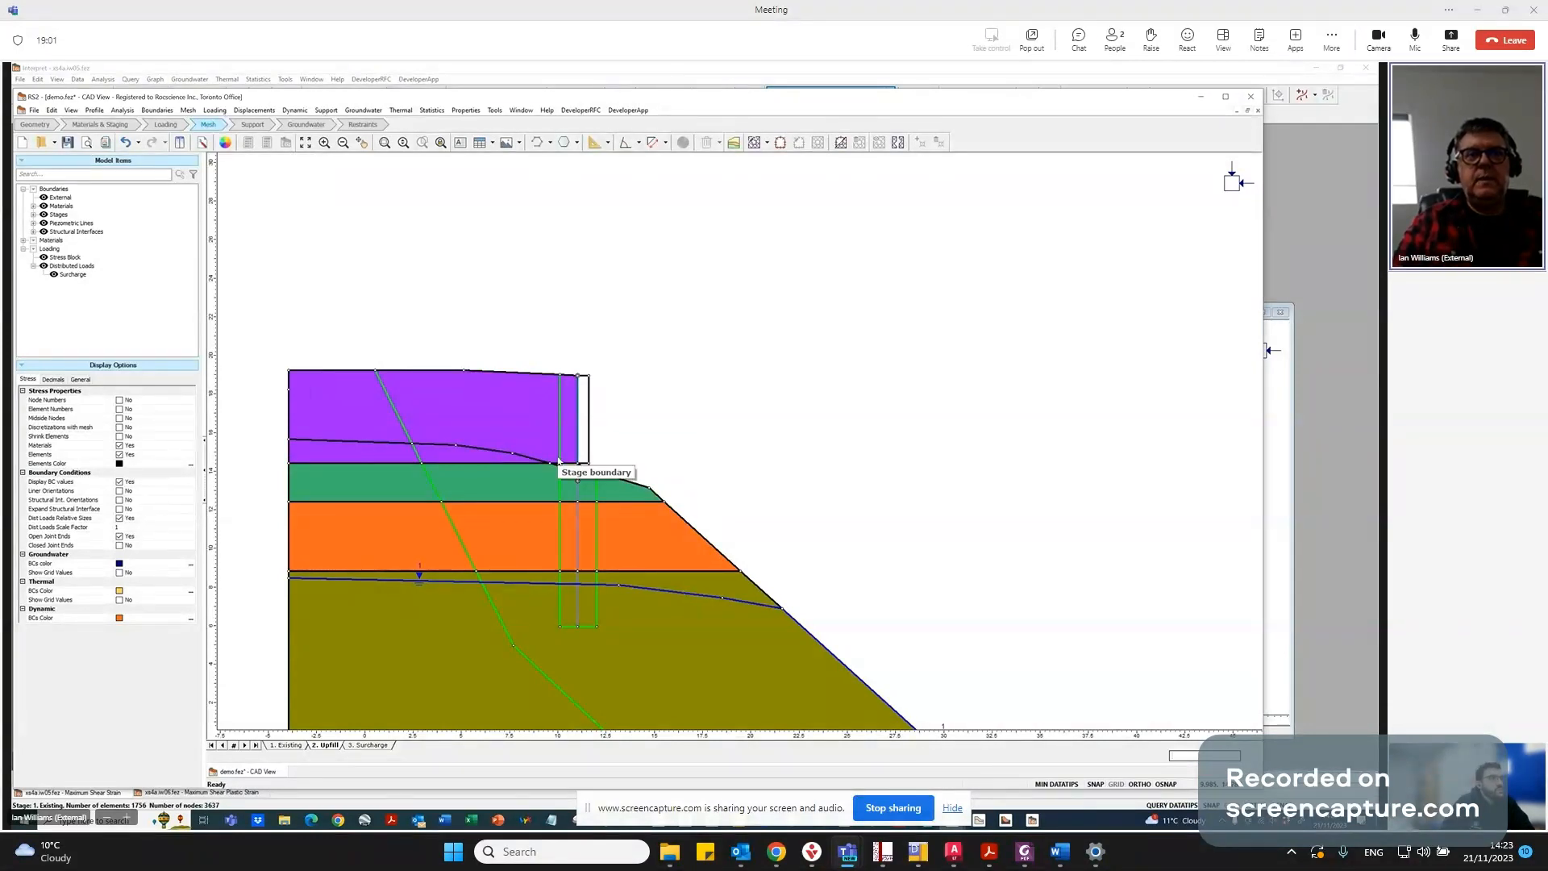
Compare the material regions and wall across the Existing and Upfill stages with the whole slope in view.
left_click(283, 745)
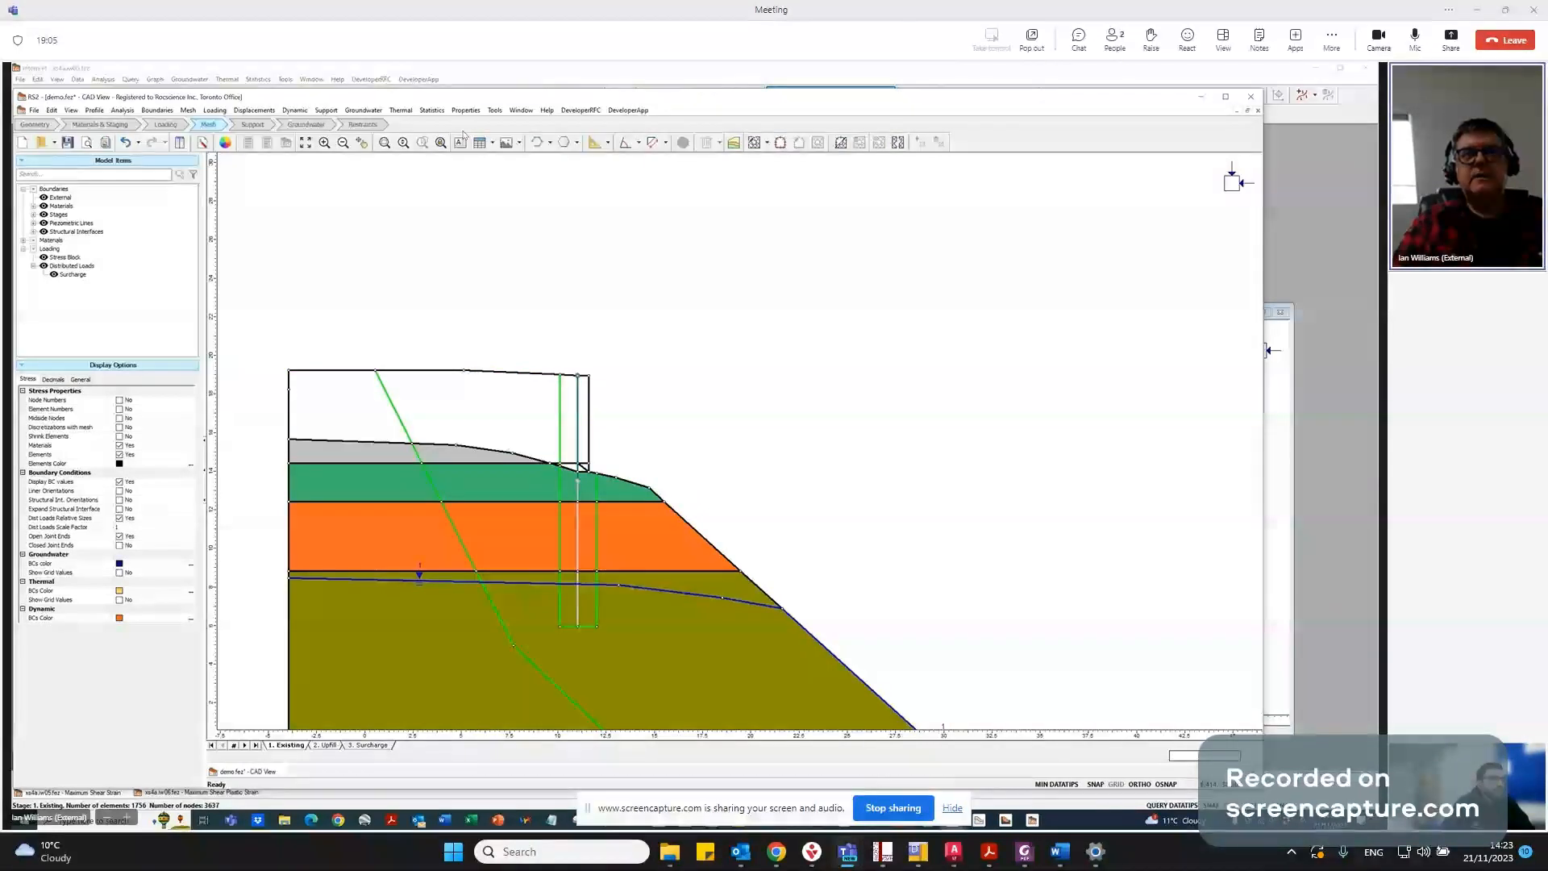
scroll(432, 186, "down", 2)
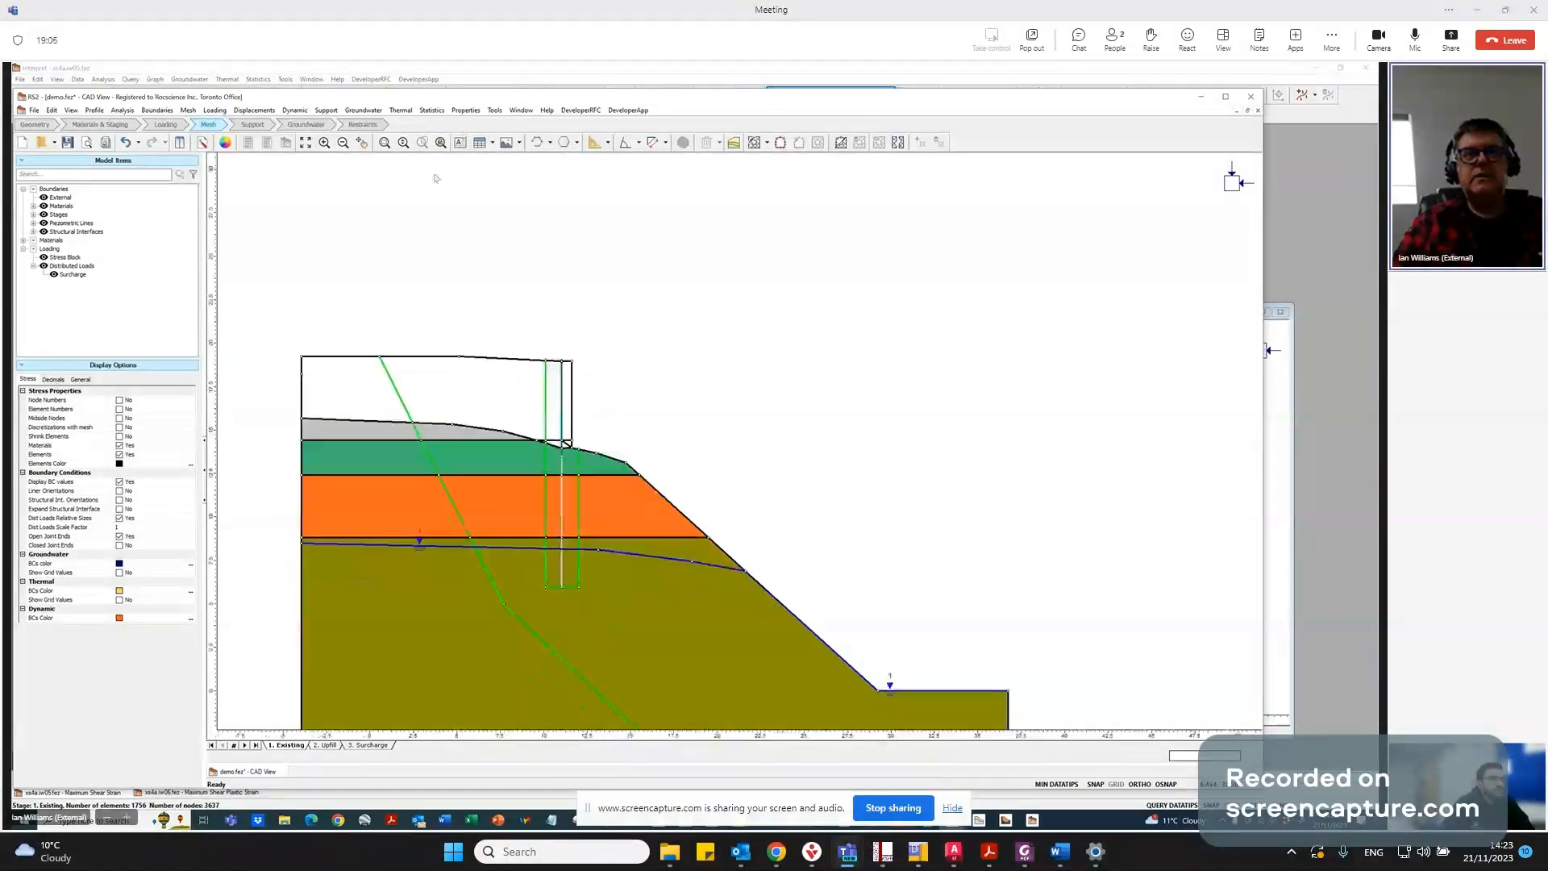
left_click(326, 745)
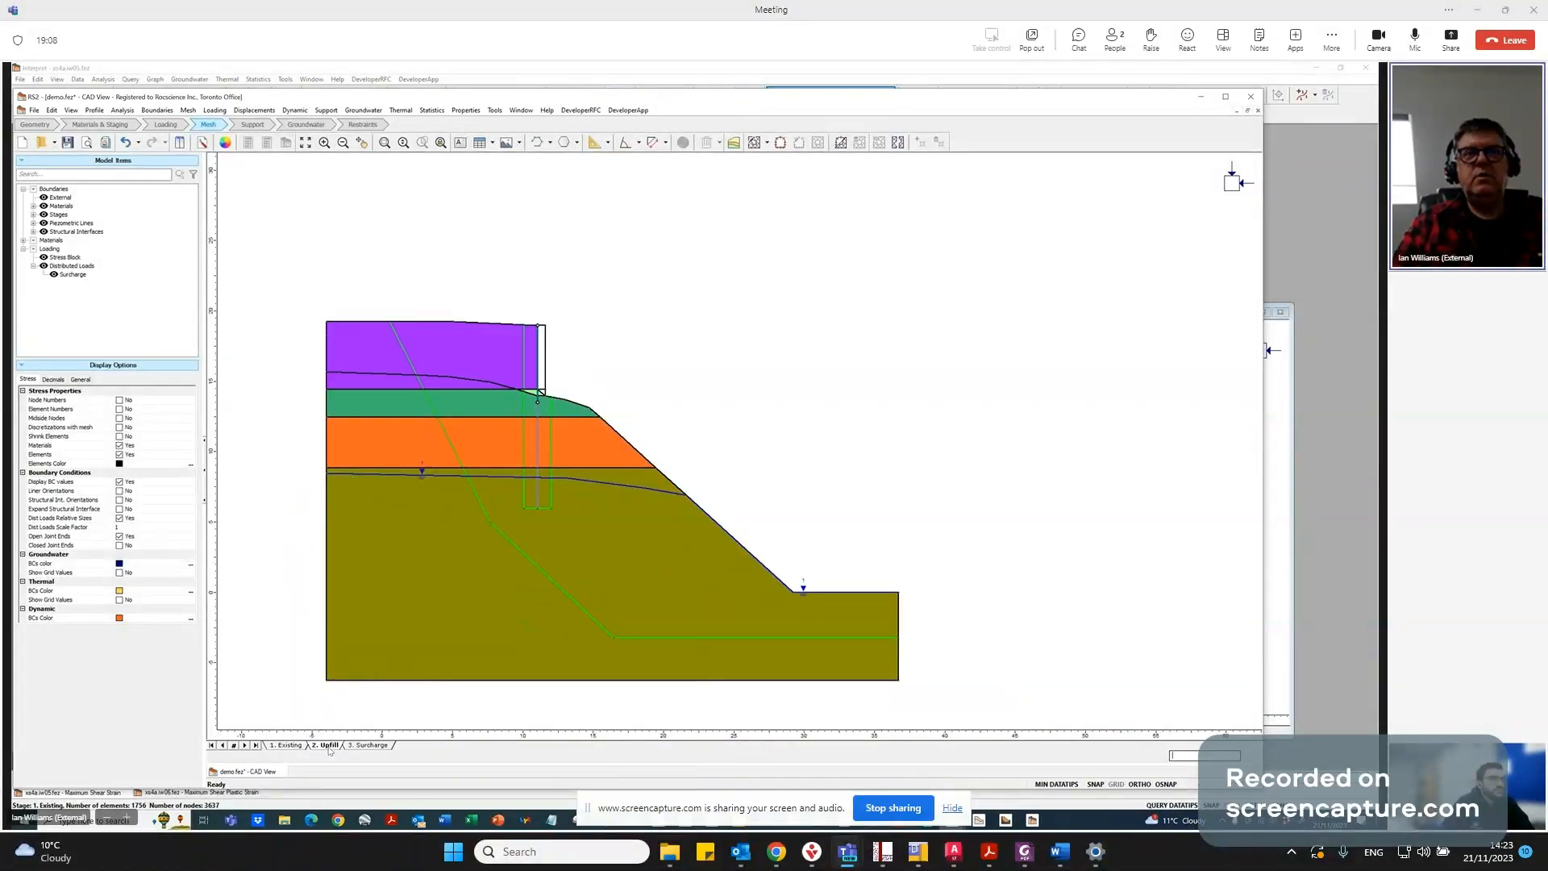
left_click(285, 744)
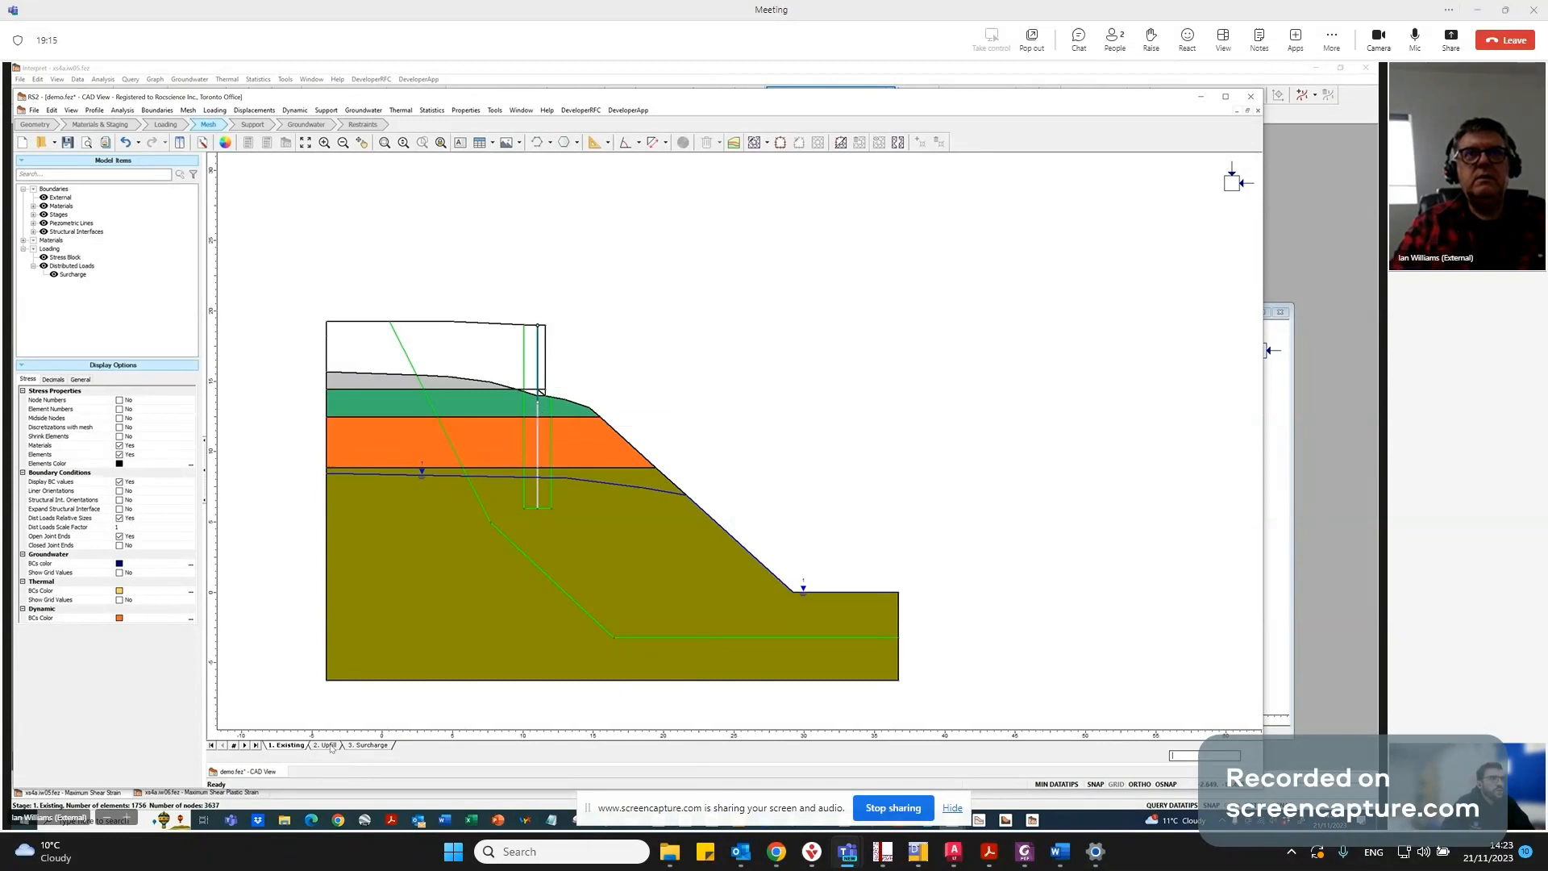
left_click(328, 745)
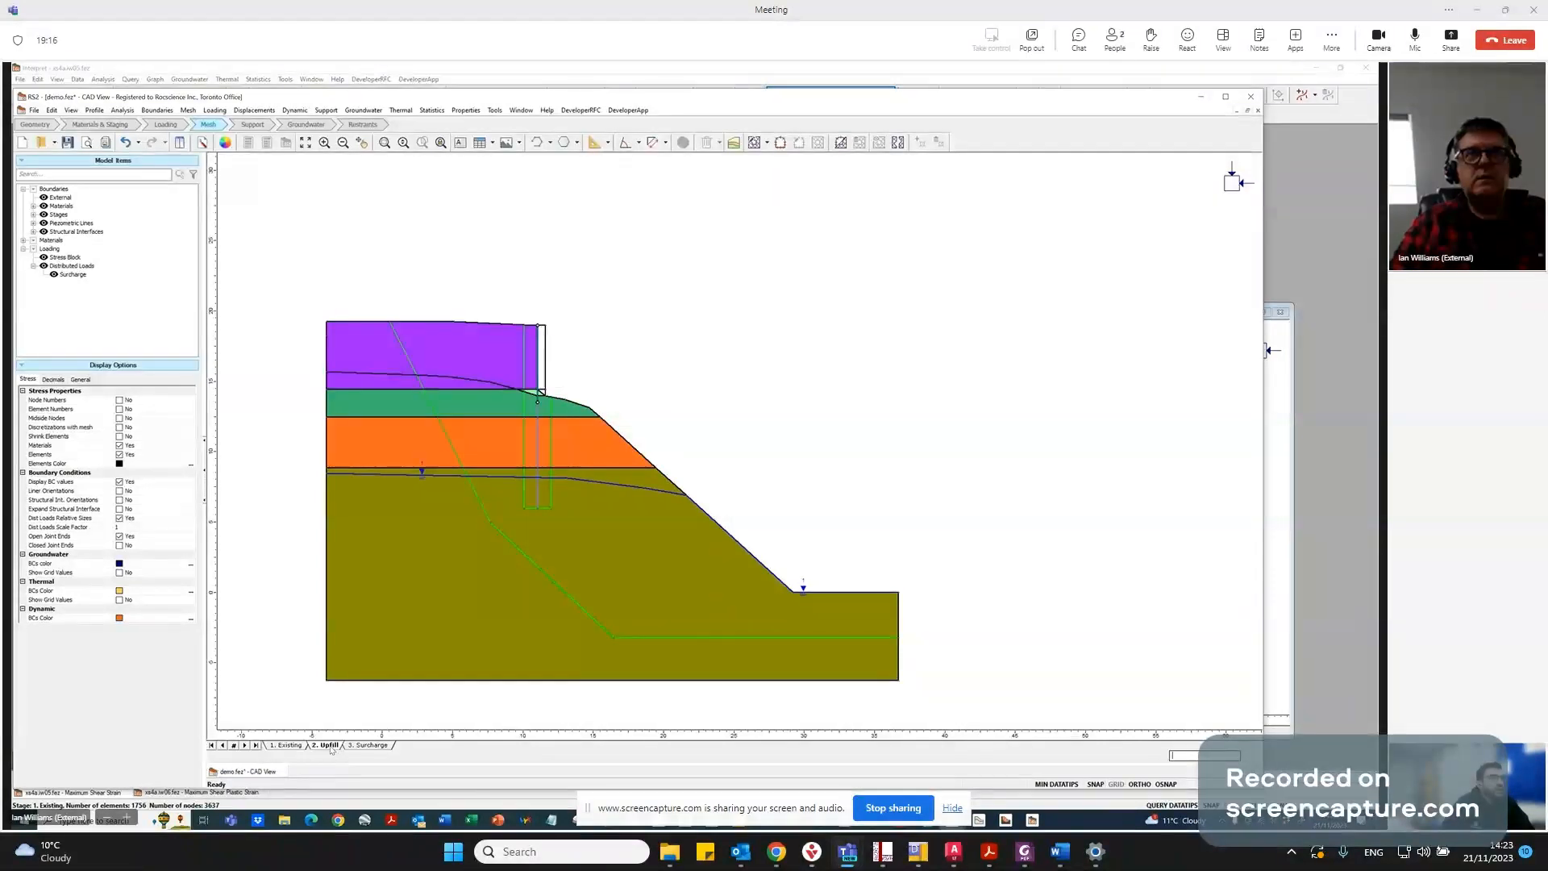
left_click(284, 745)
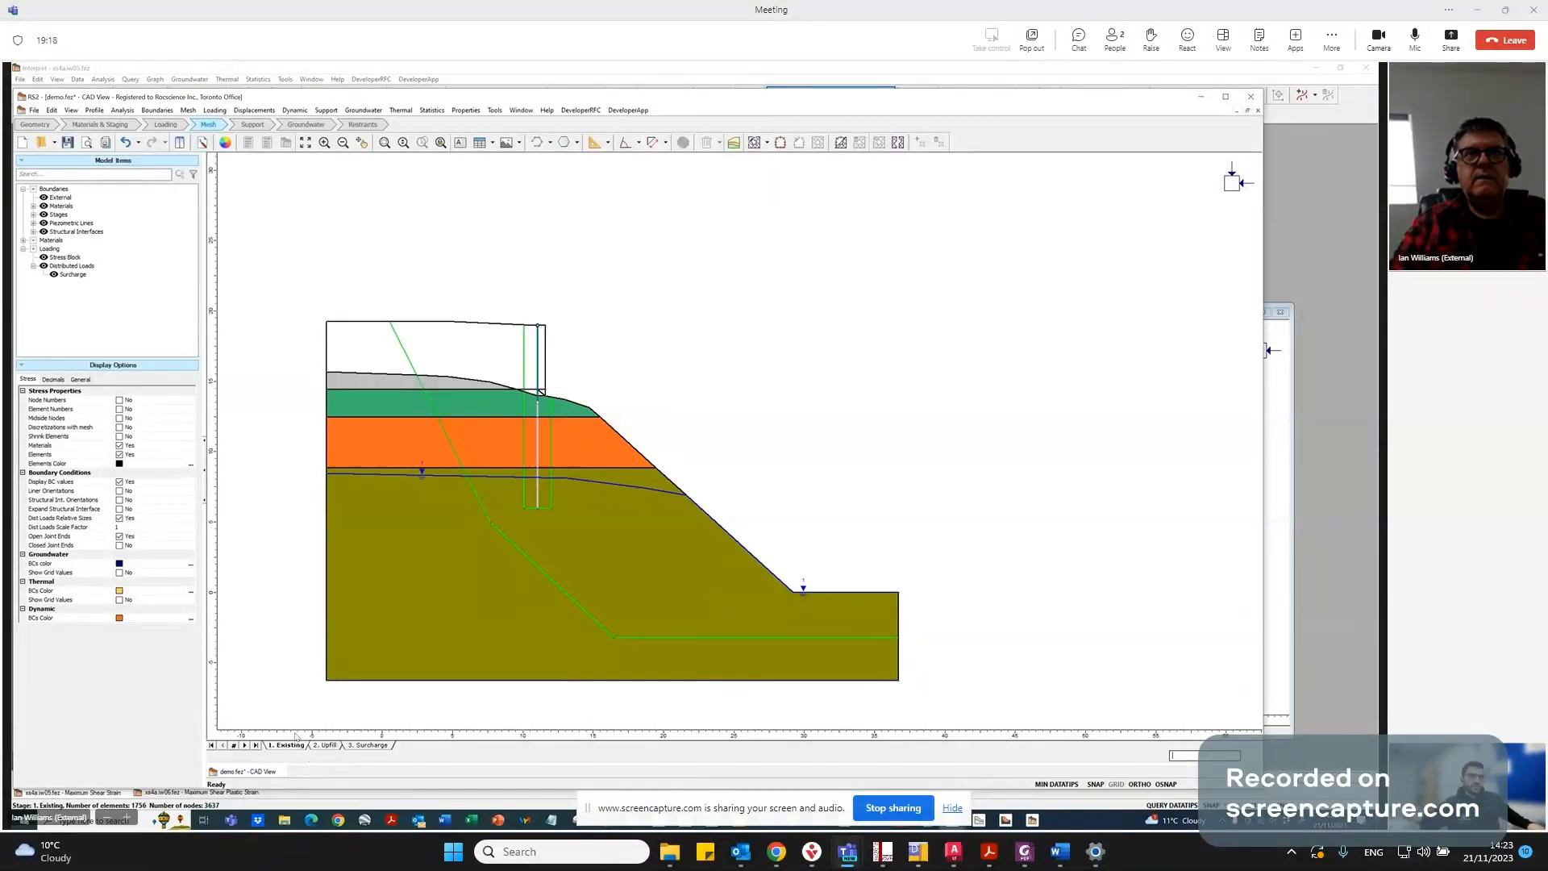
Try installing the wall's structural interface at the Existing stage, and install it at the Upfill stage instead.
right_click(540, 365)
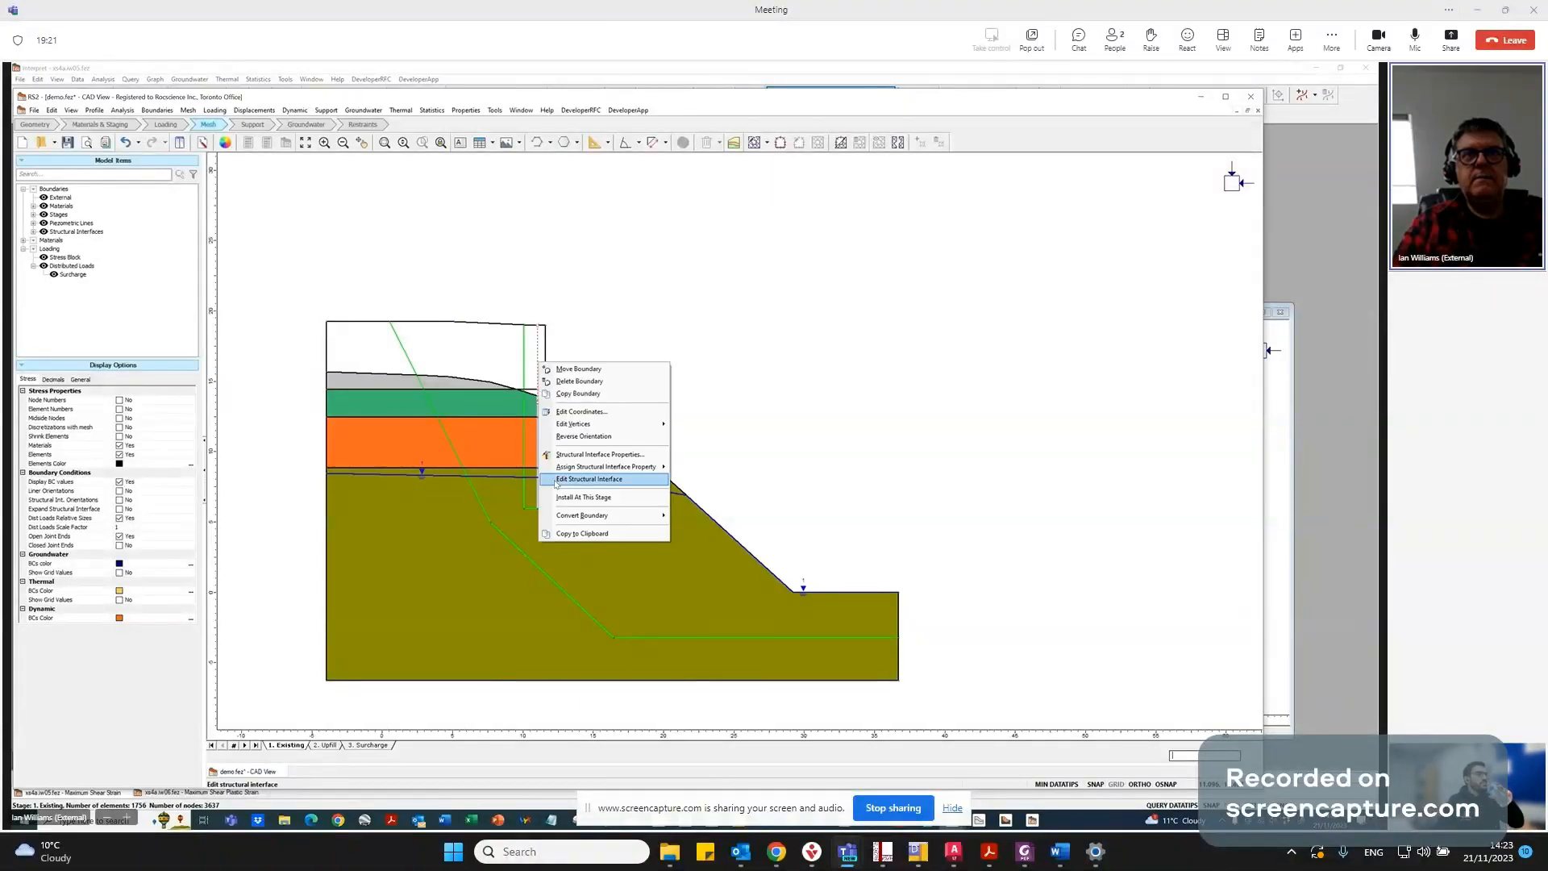
left_click(574, 498)
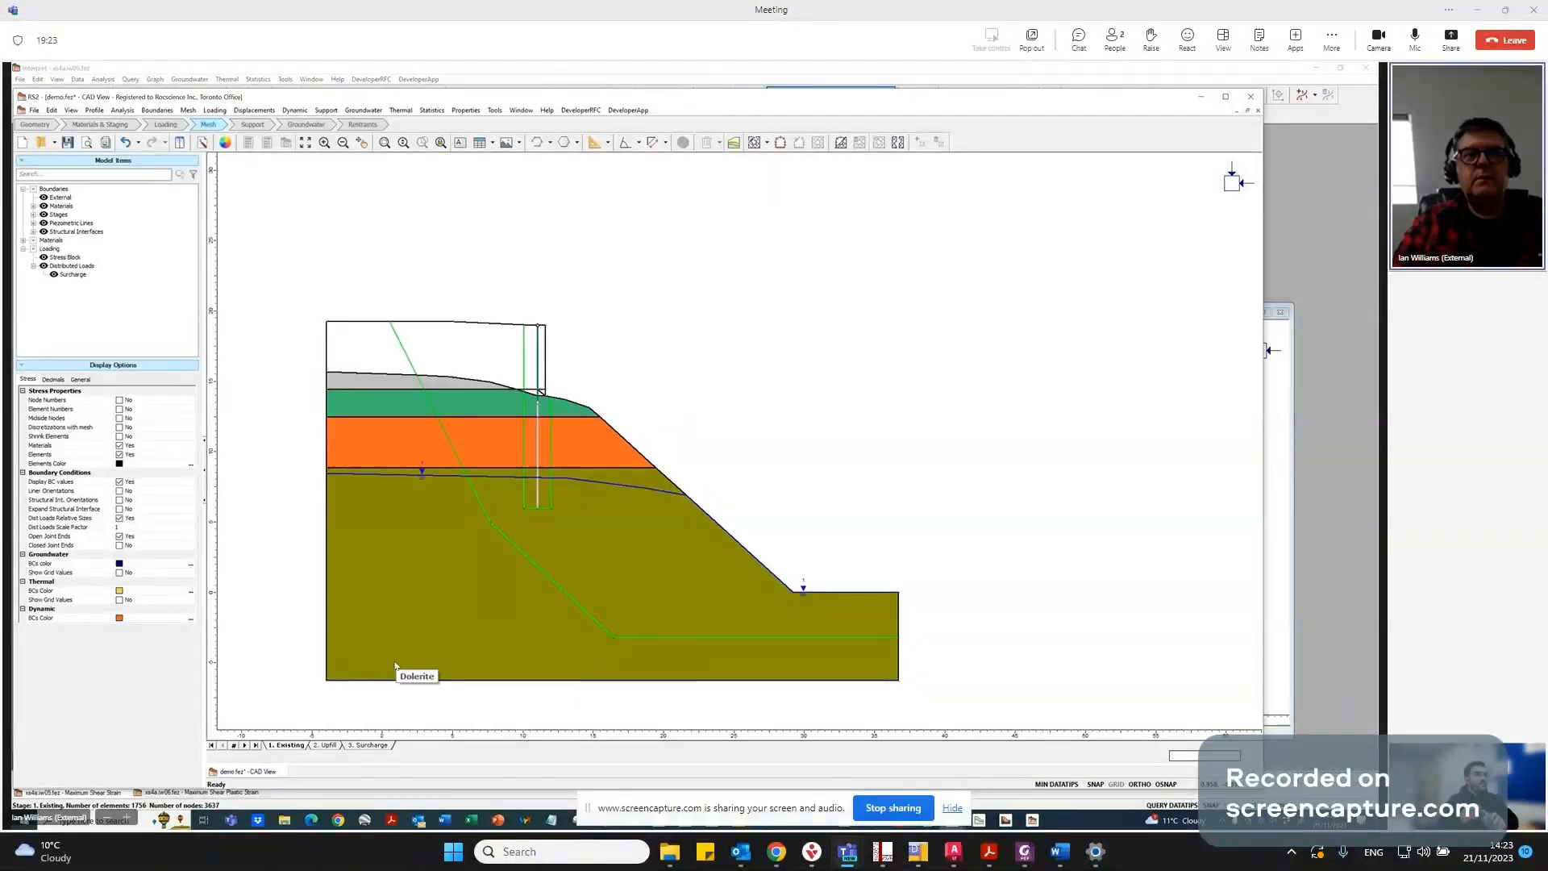
left_click(325, 745)
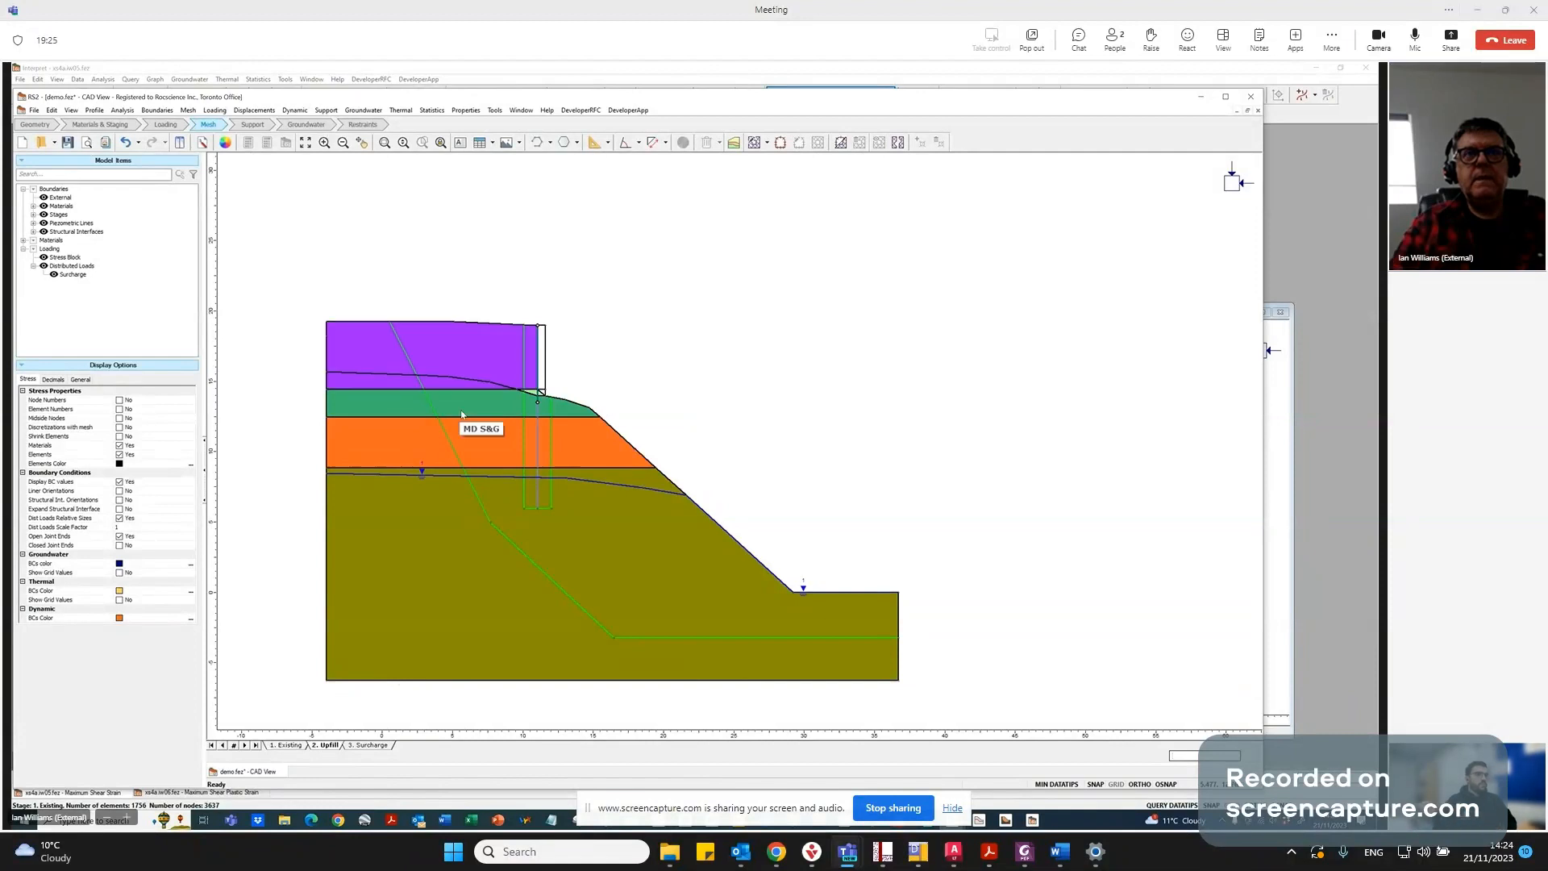
right_click(542, 394)
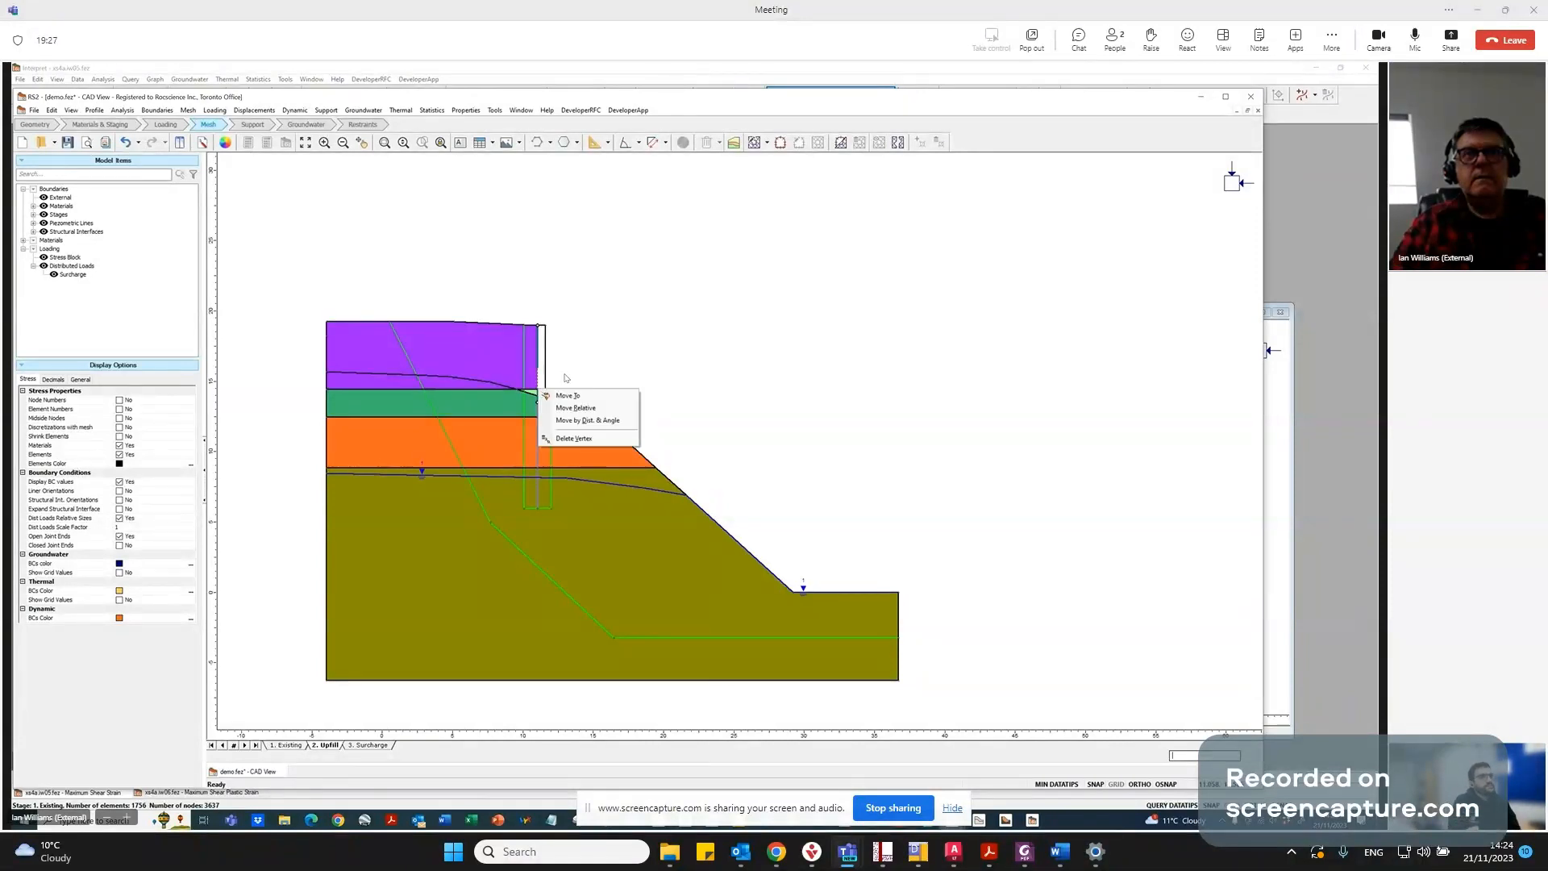
left_click(598, 360)
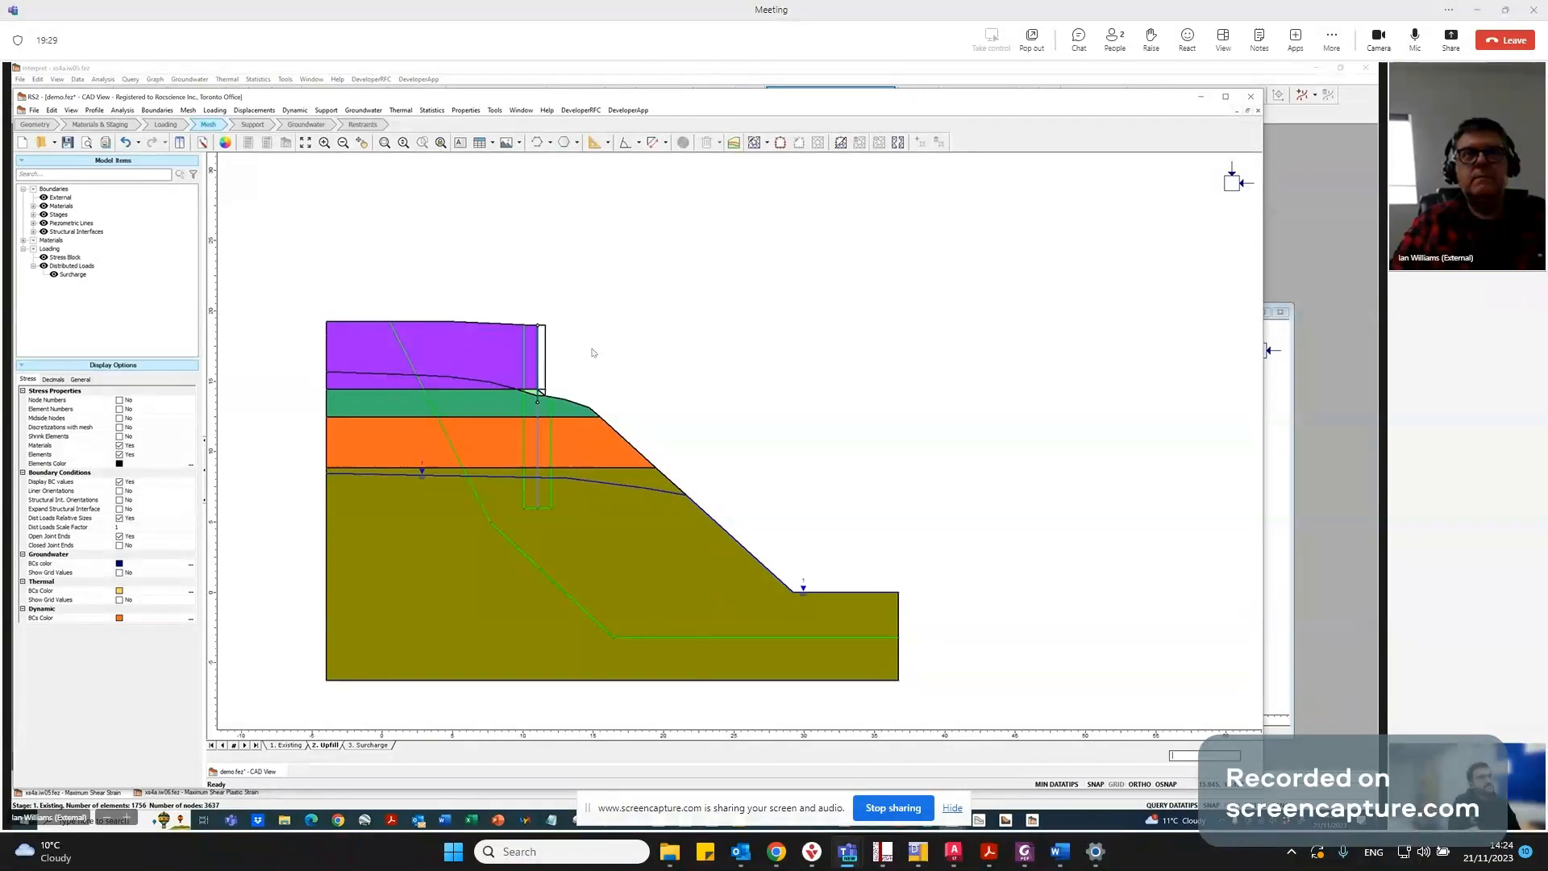
scroll(594, 349, "up", 2)
key("ctrl+shift+m")
right_click(520, 377)
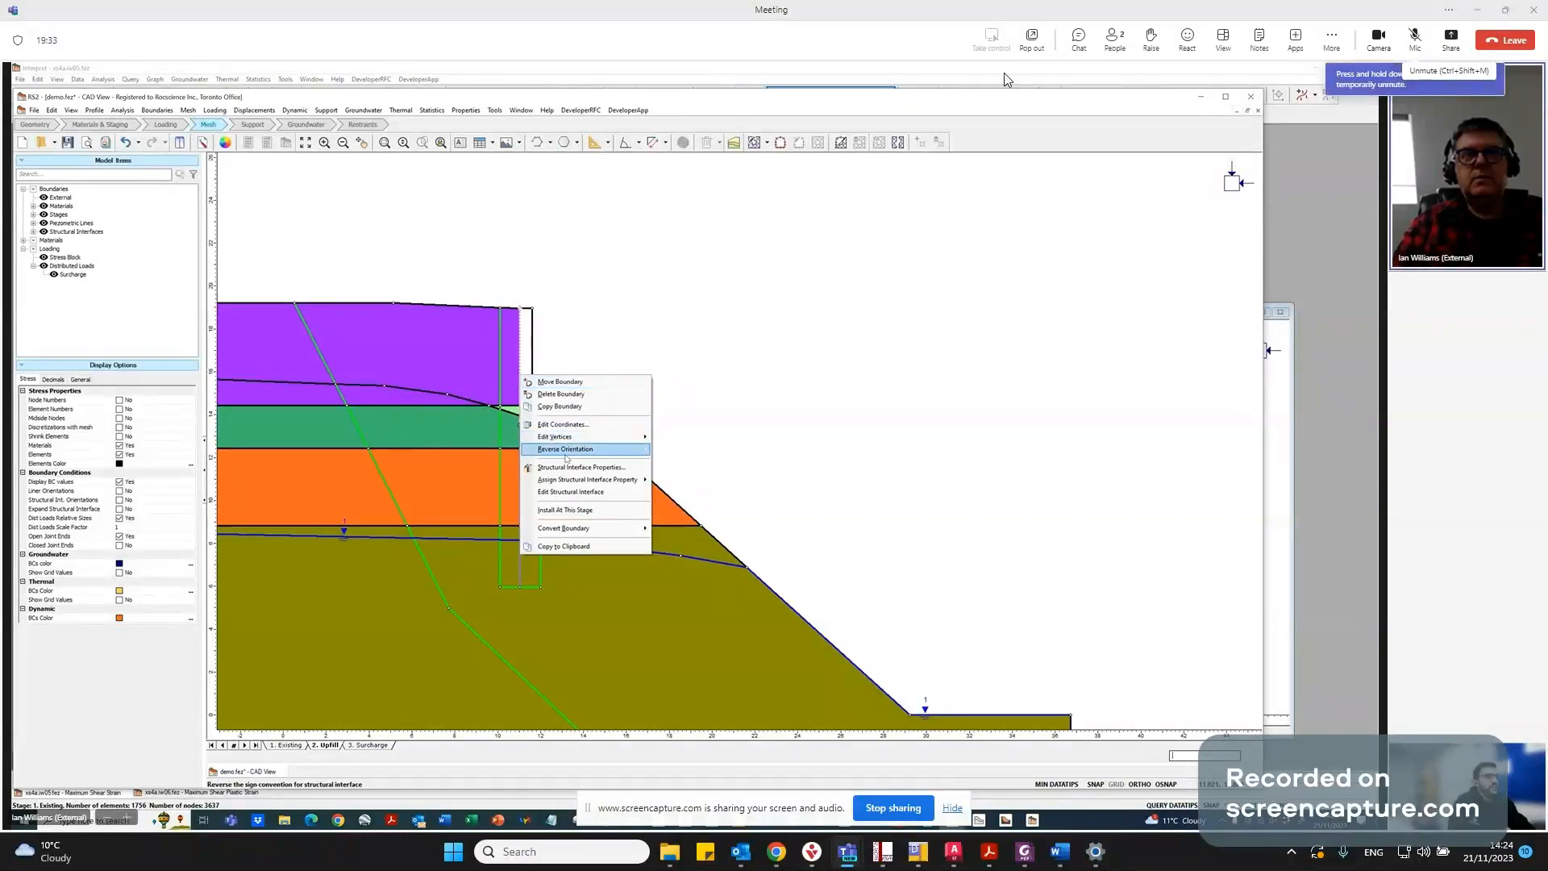
left_click(564, 510)
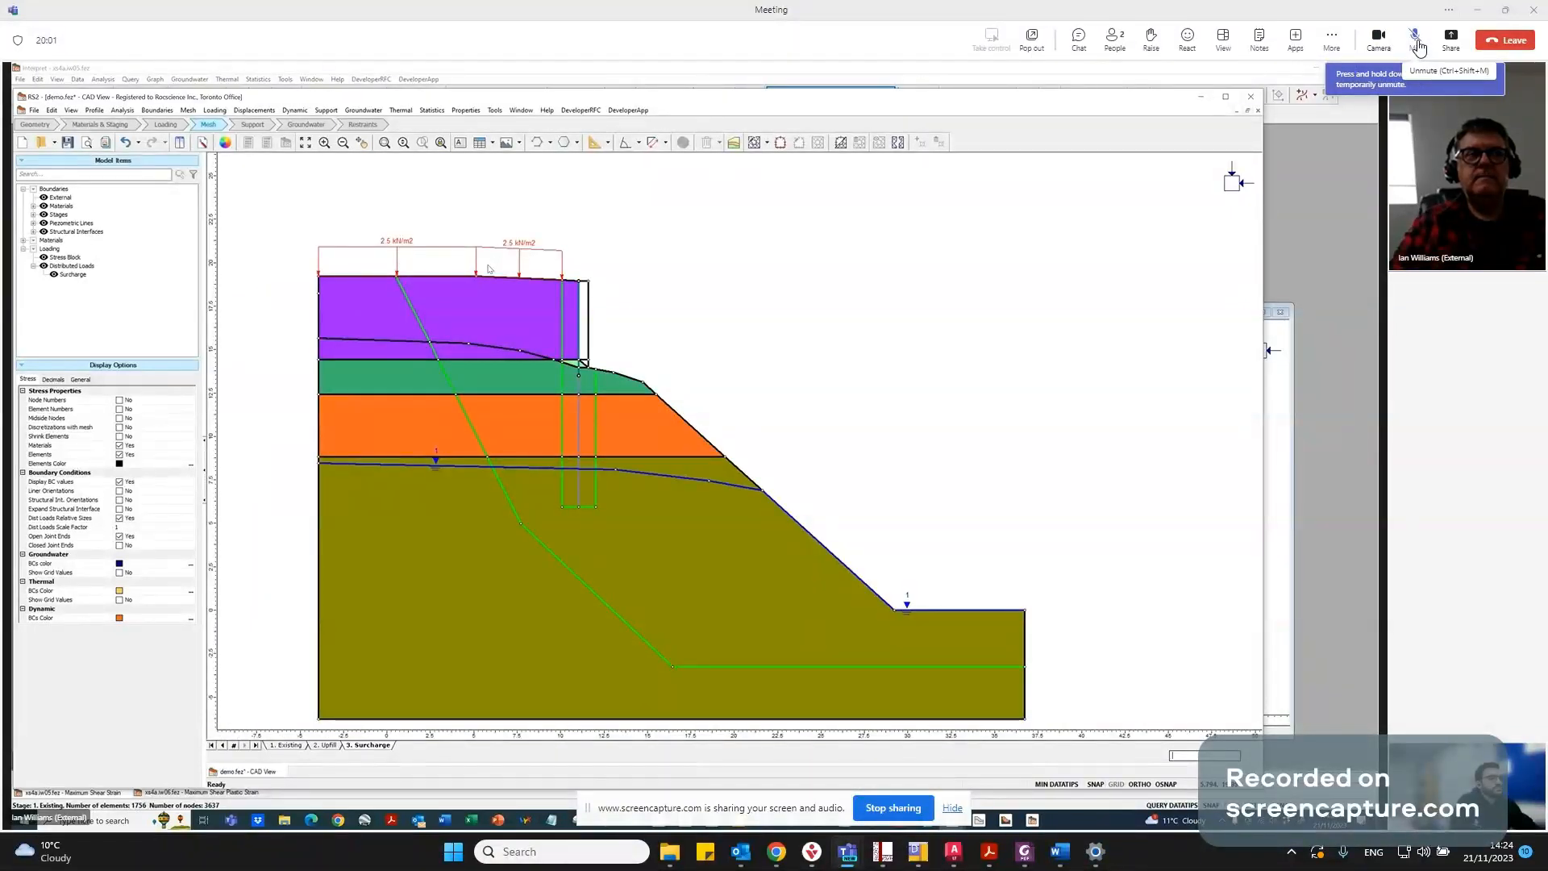
In the Interpret results, graph the shear strength reduction for the slope and wall model.
left_click(1405, 49)
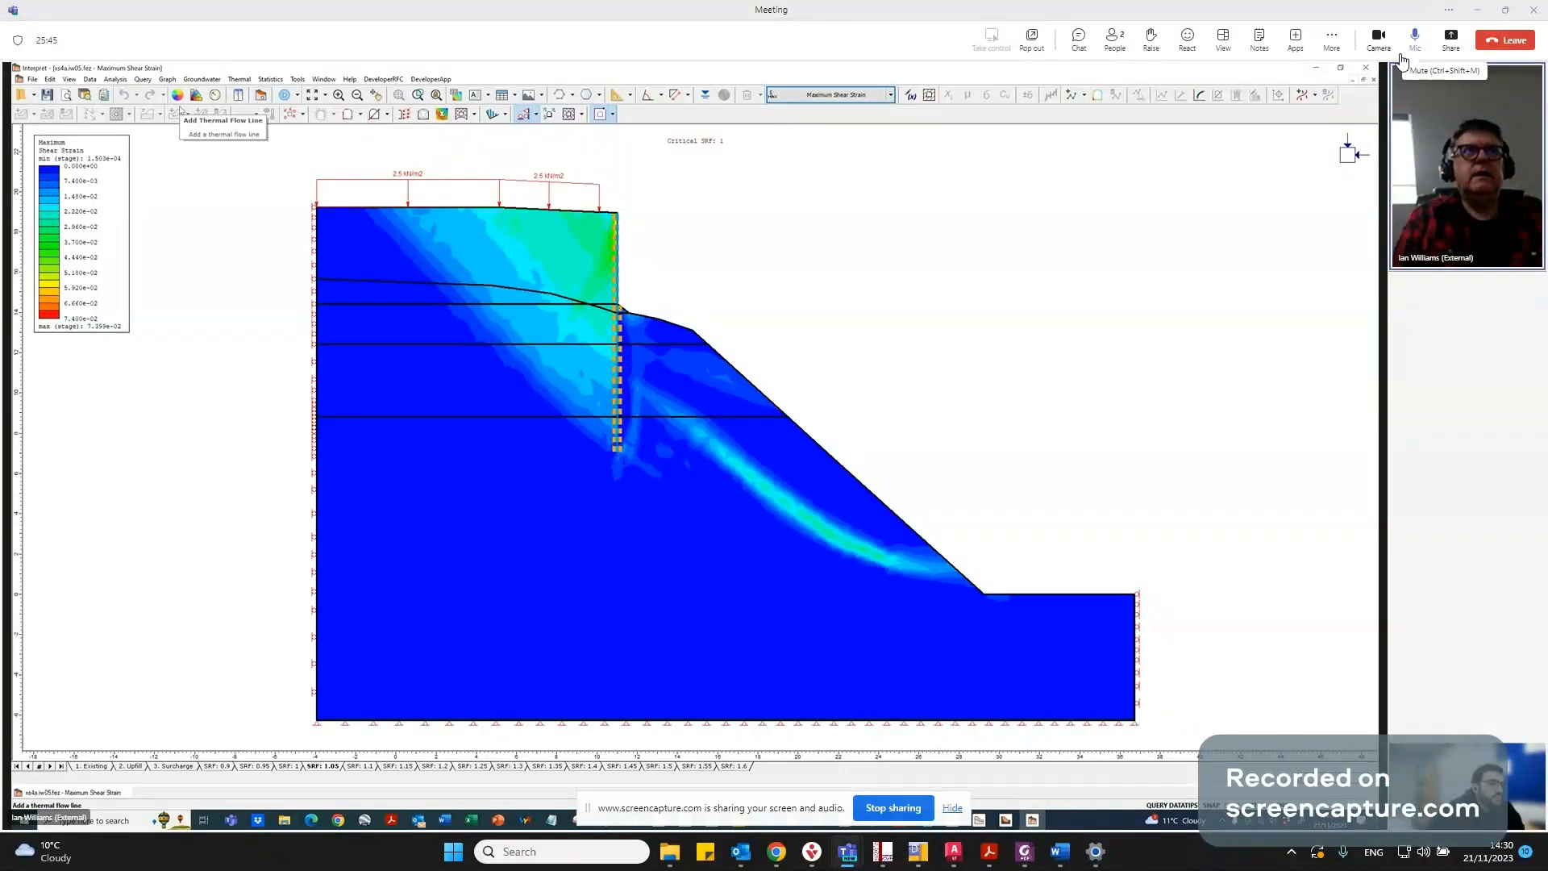
left_click(167, 79)
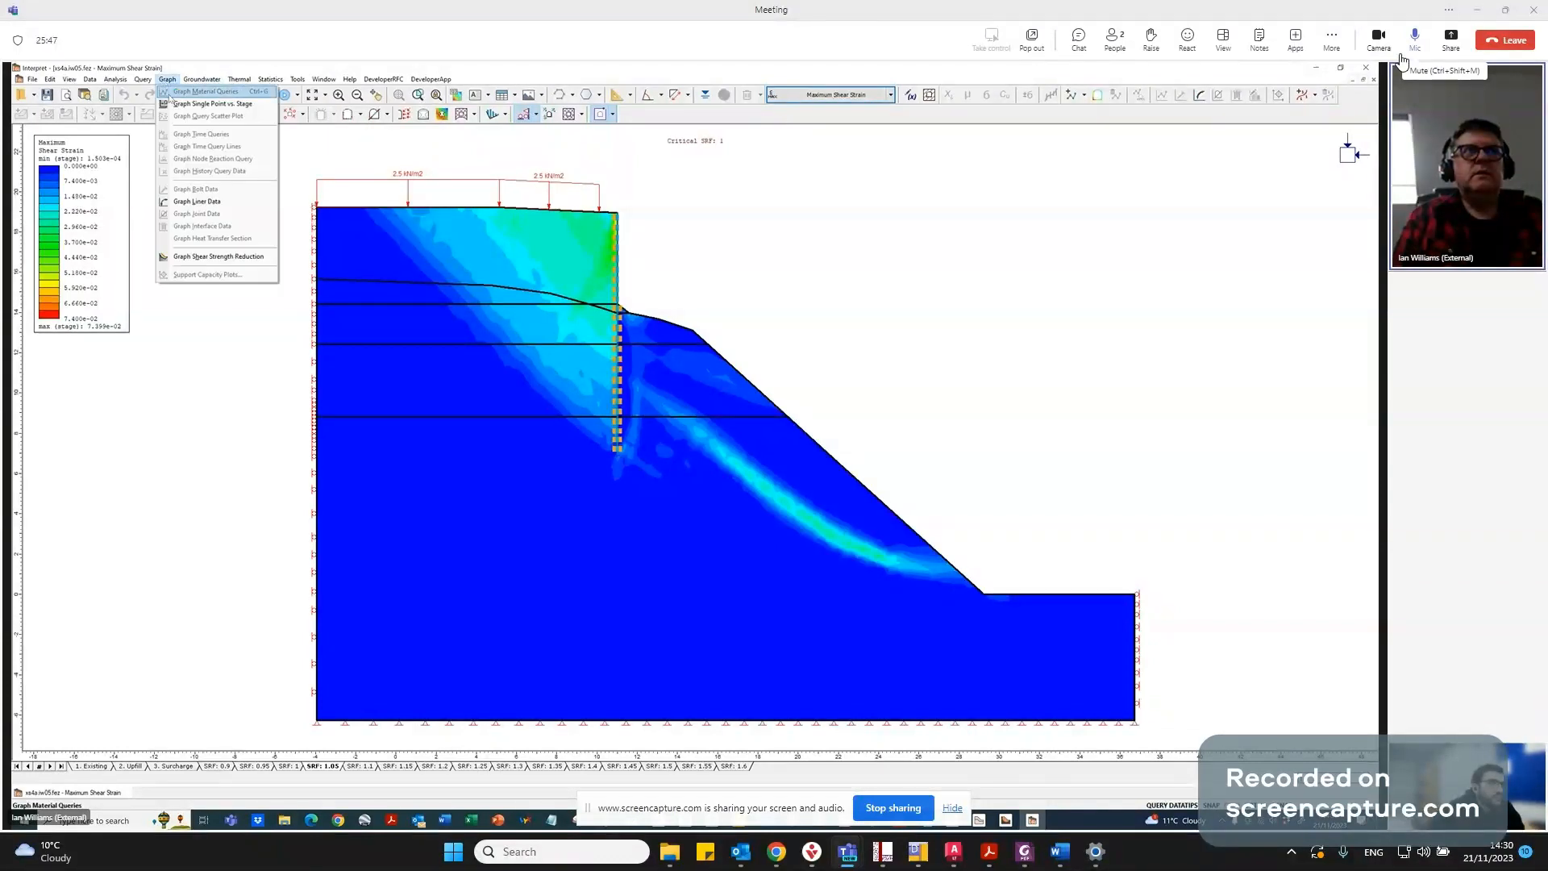
left_click(186, 256)
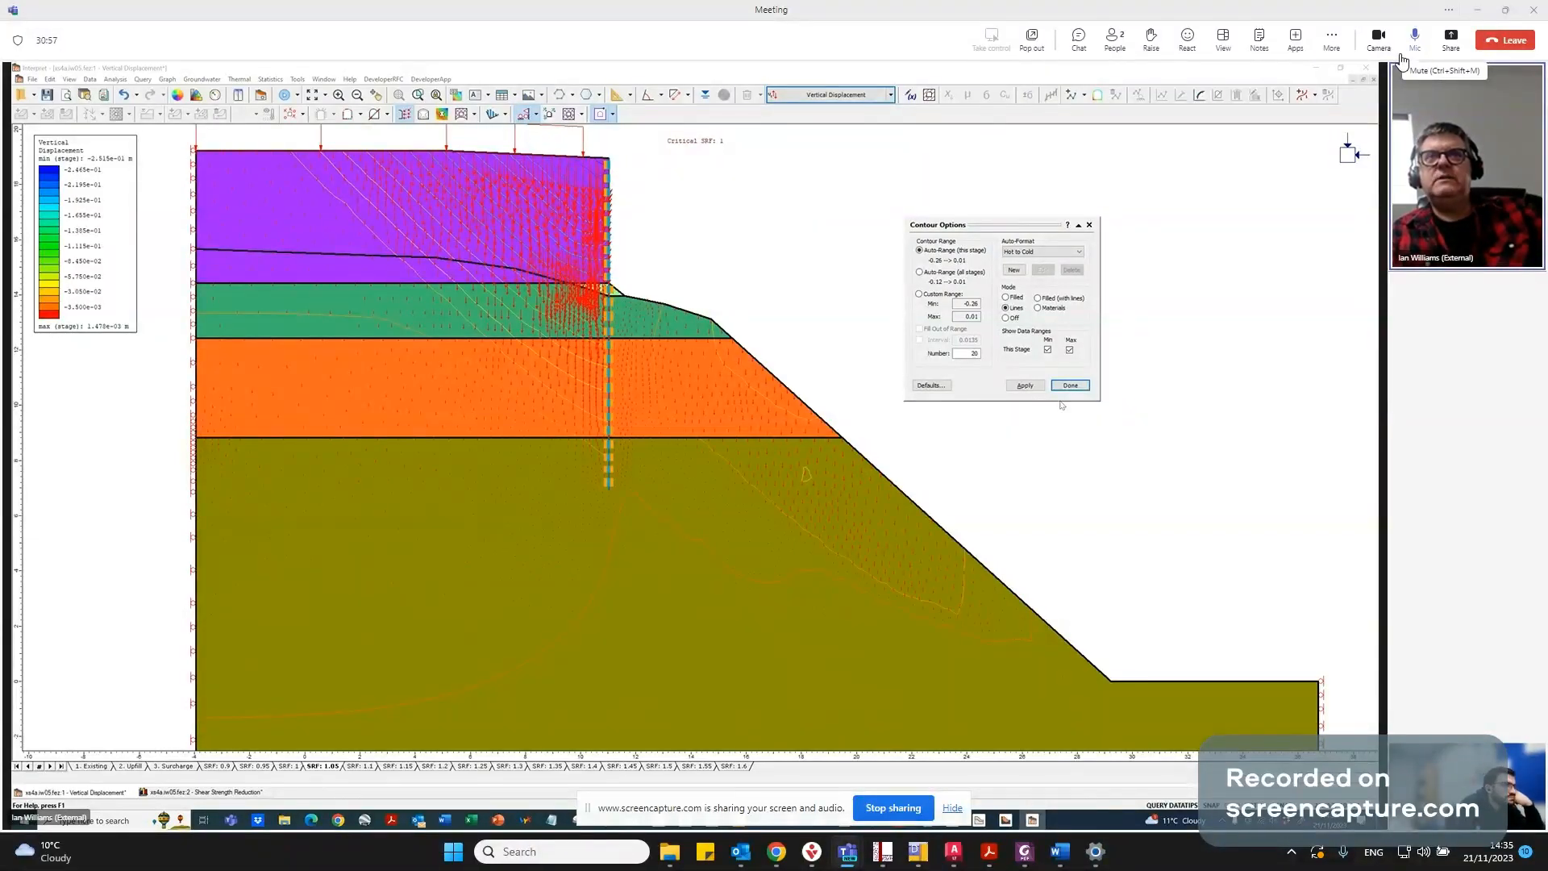
Display the wall liner's bending moment at the Surcharge stage, with the largest value drawn 10 m in model coordinates.
key("Return")
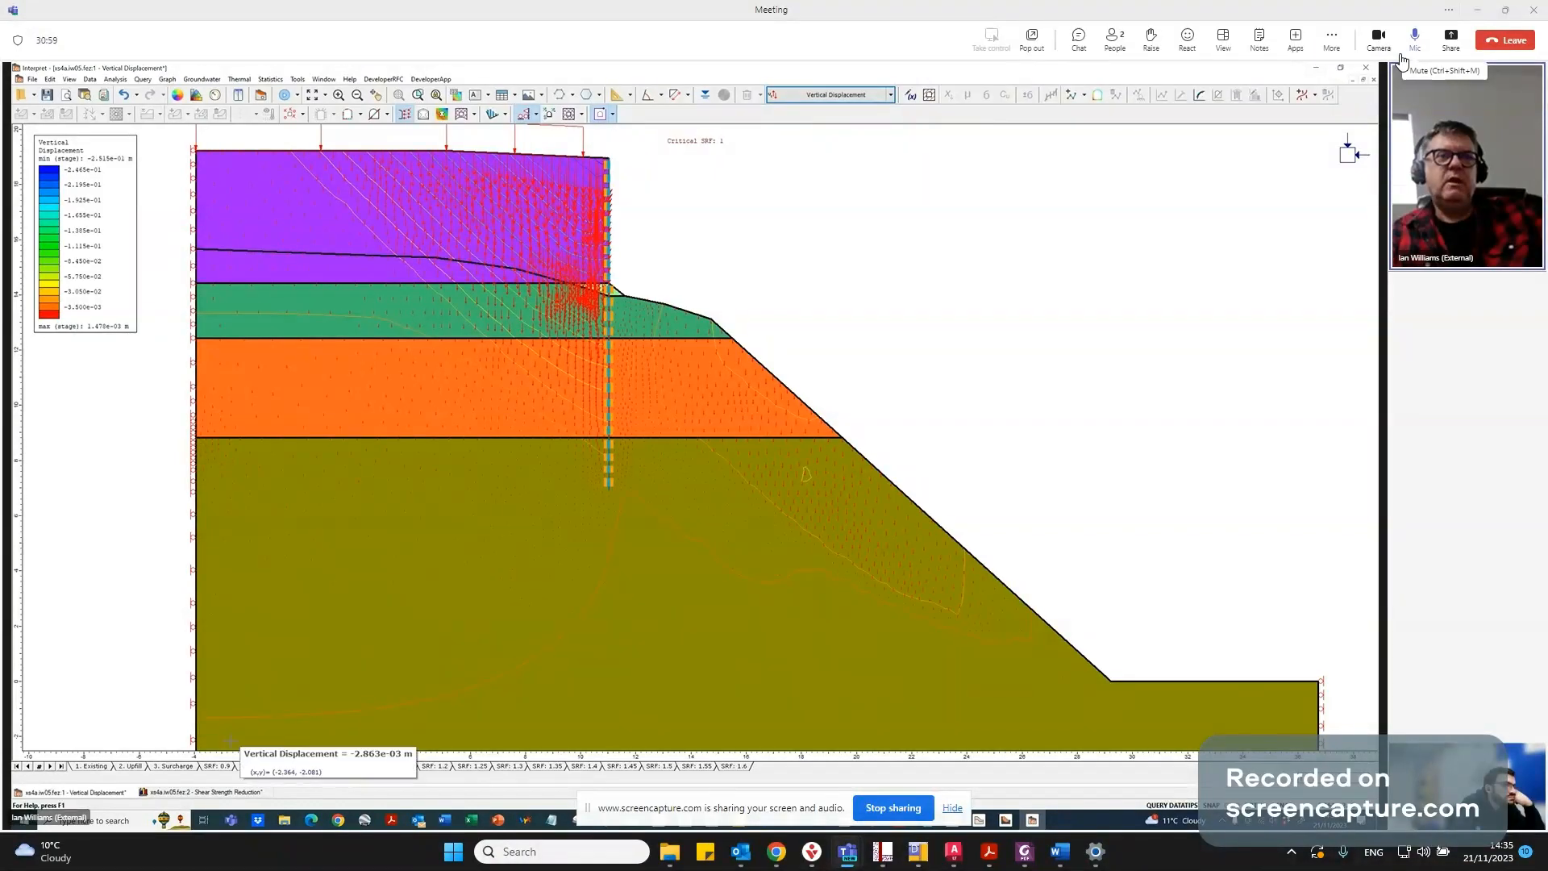
left_click(172, 766)
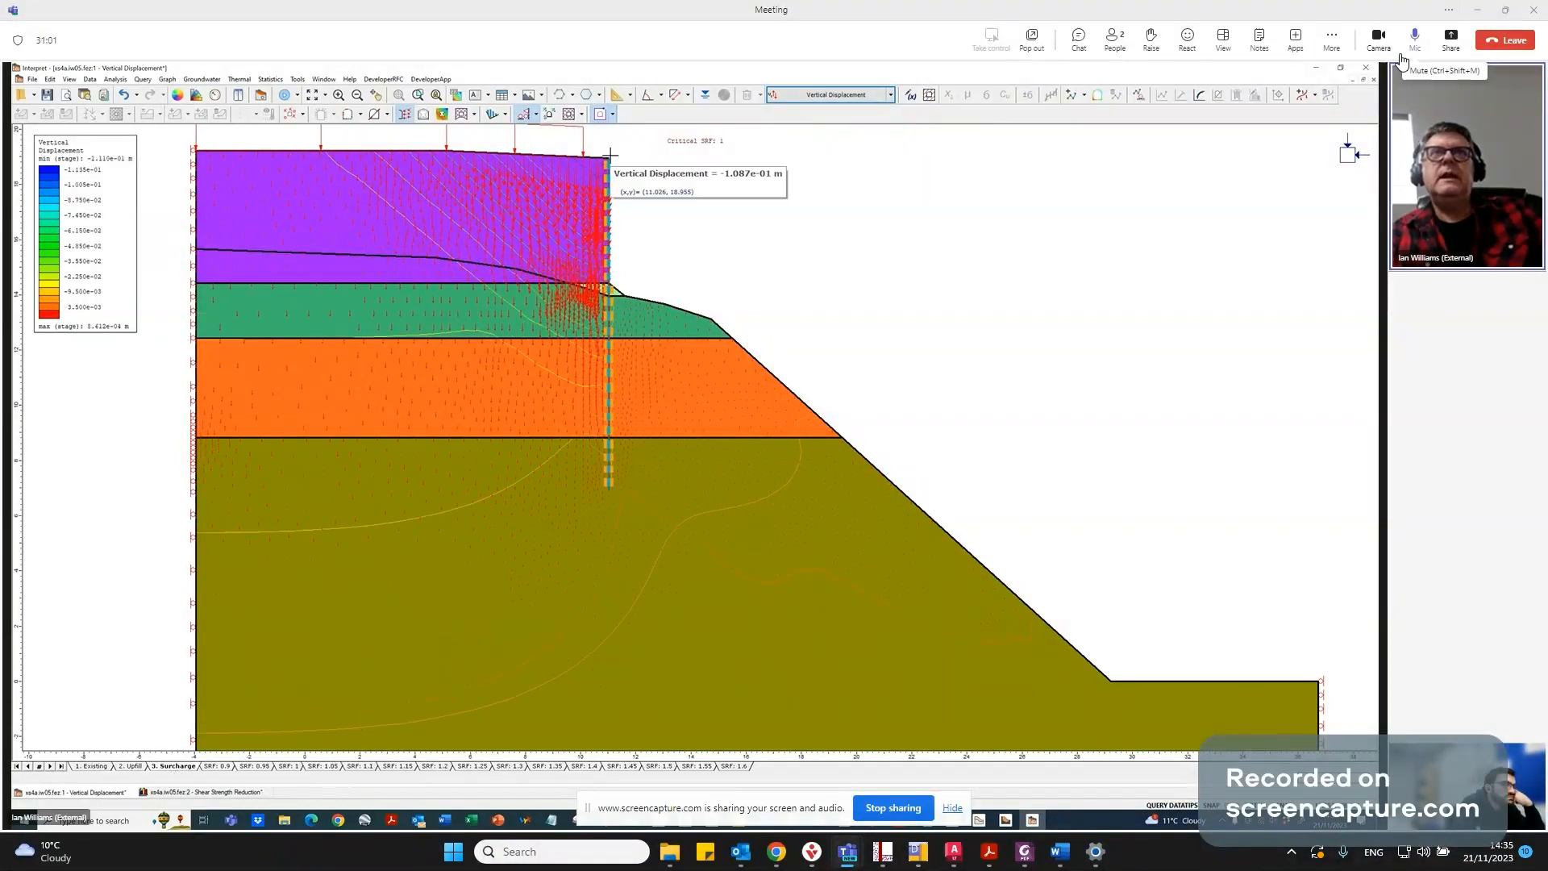
left_click(506, 113)
left_click(507, 131)
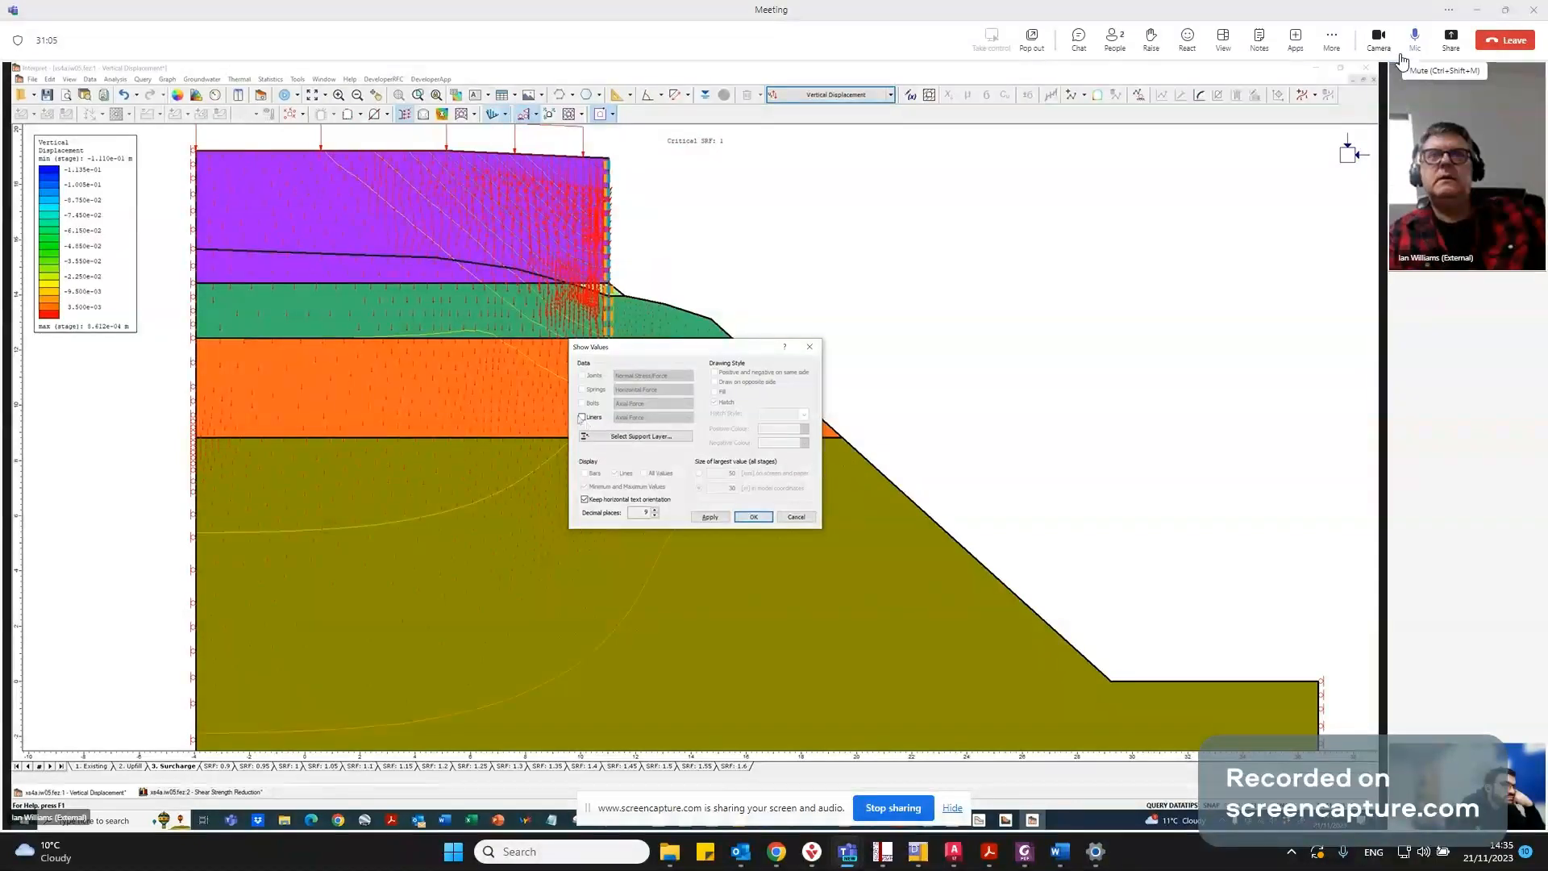
left_click(581, 418)
left_click(651, 417)
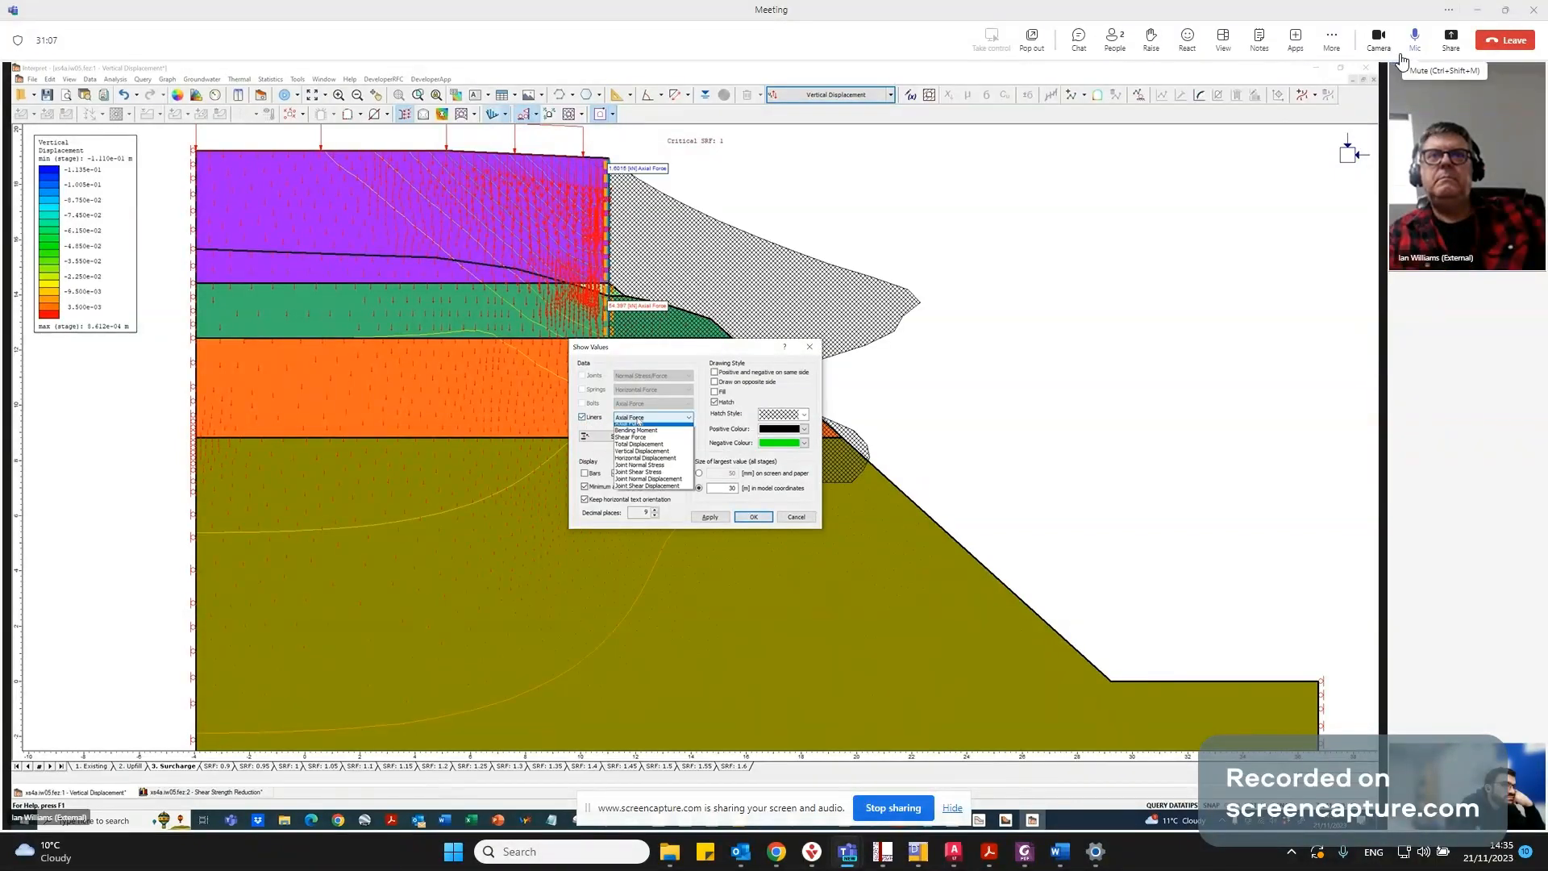
left_click(639, 435)
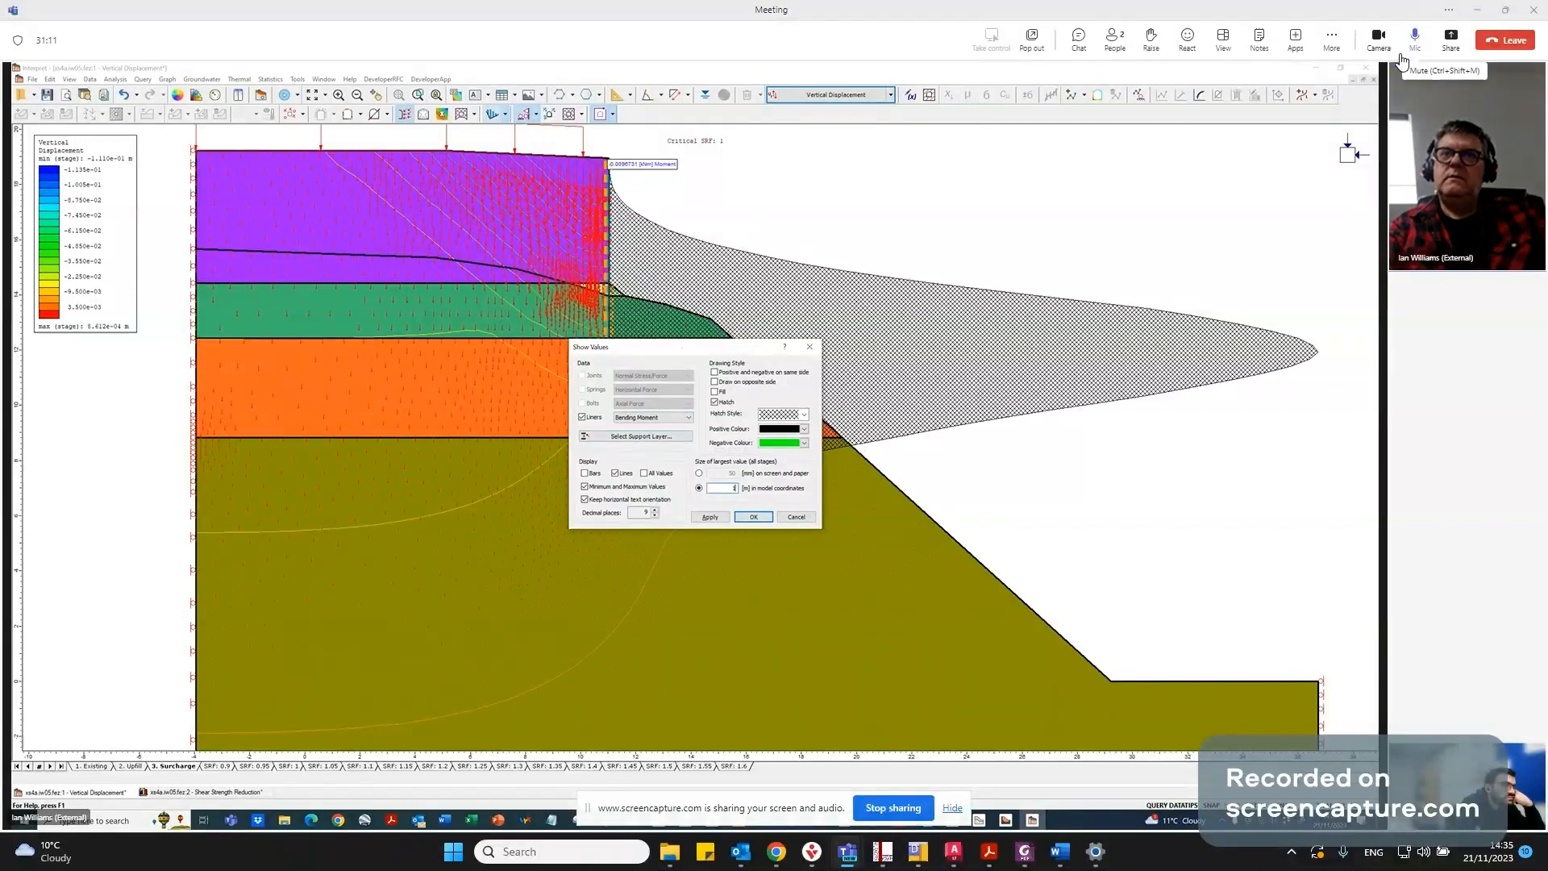
left_click(743, 515)
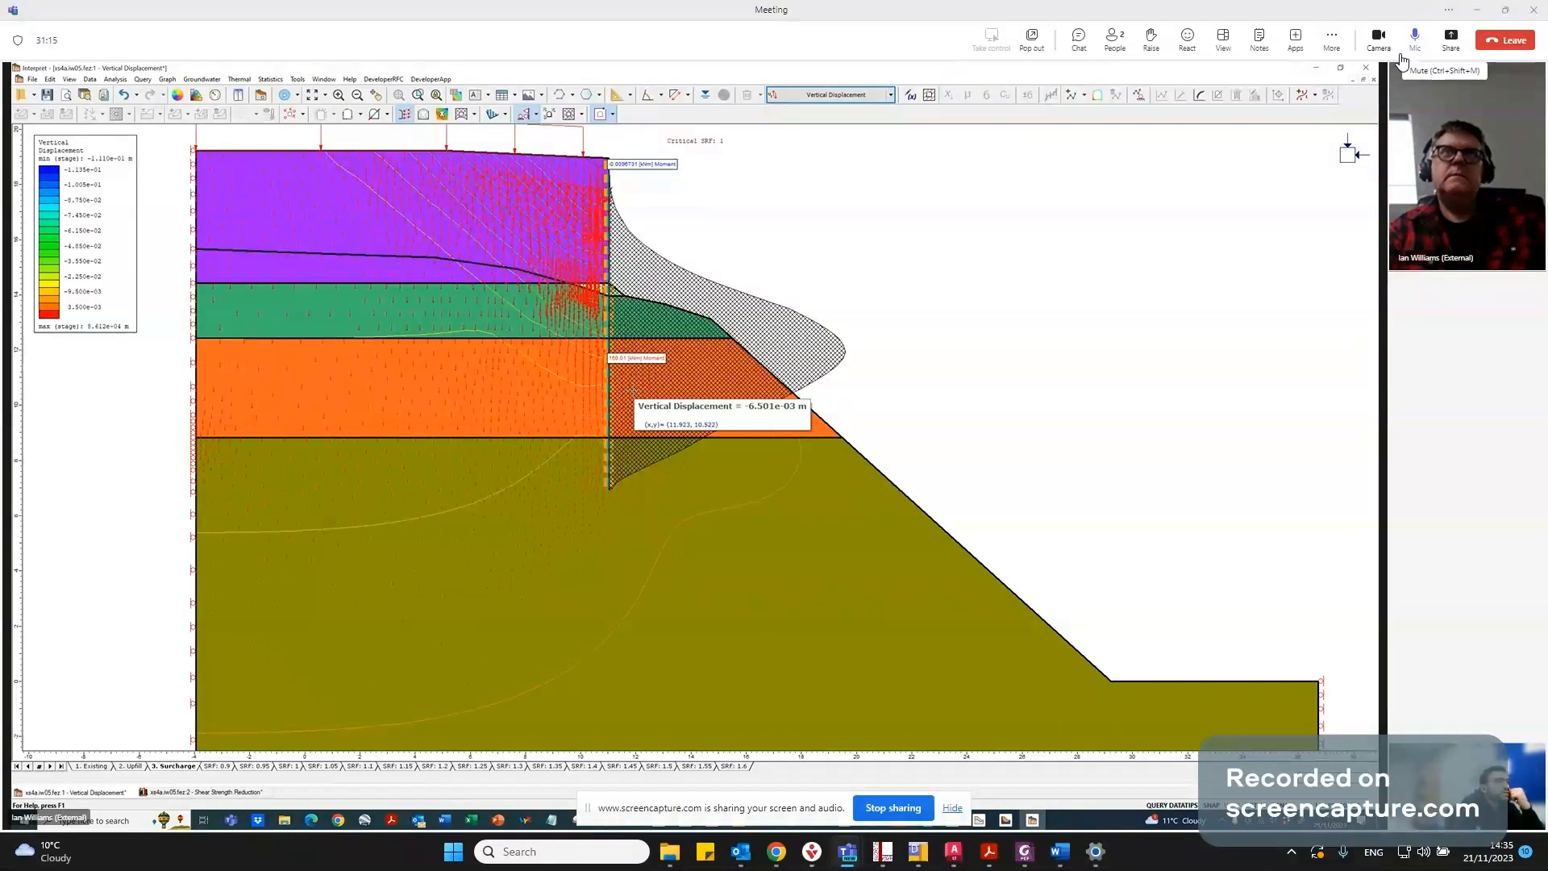
Change the wall liner's displayed values to Shear Force, and select Axial Force after viewing that diagram.
left_click(505, 114)
left_click(519, 131)
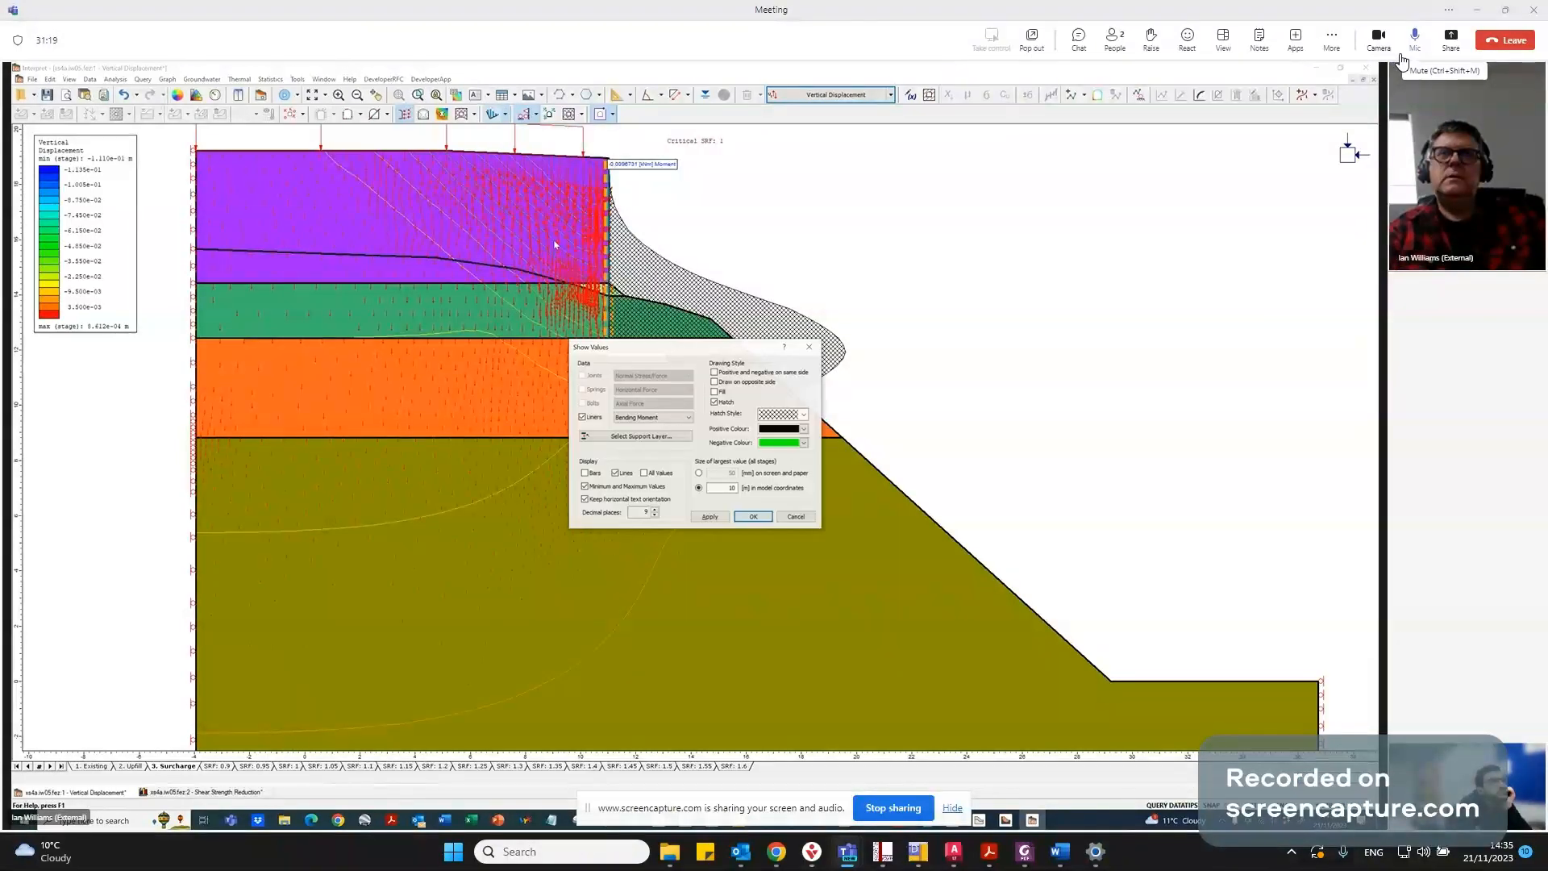
left_click(645, 416)
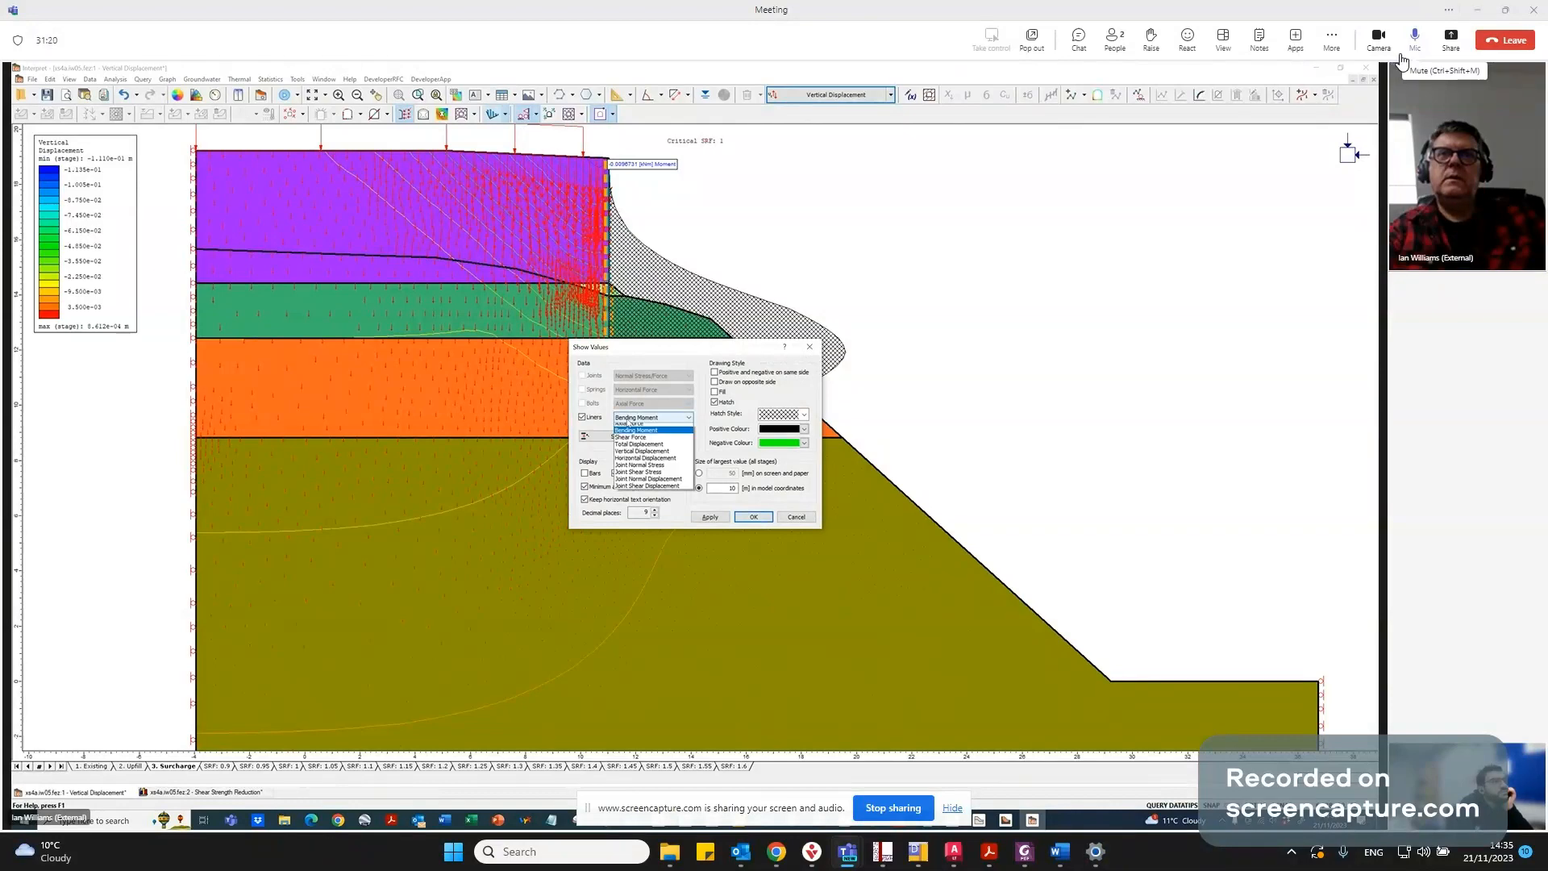
left_click(629, 442)
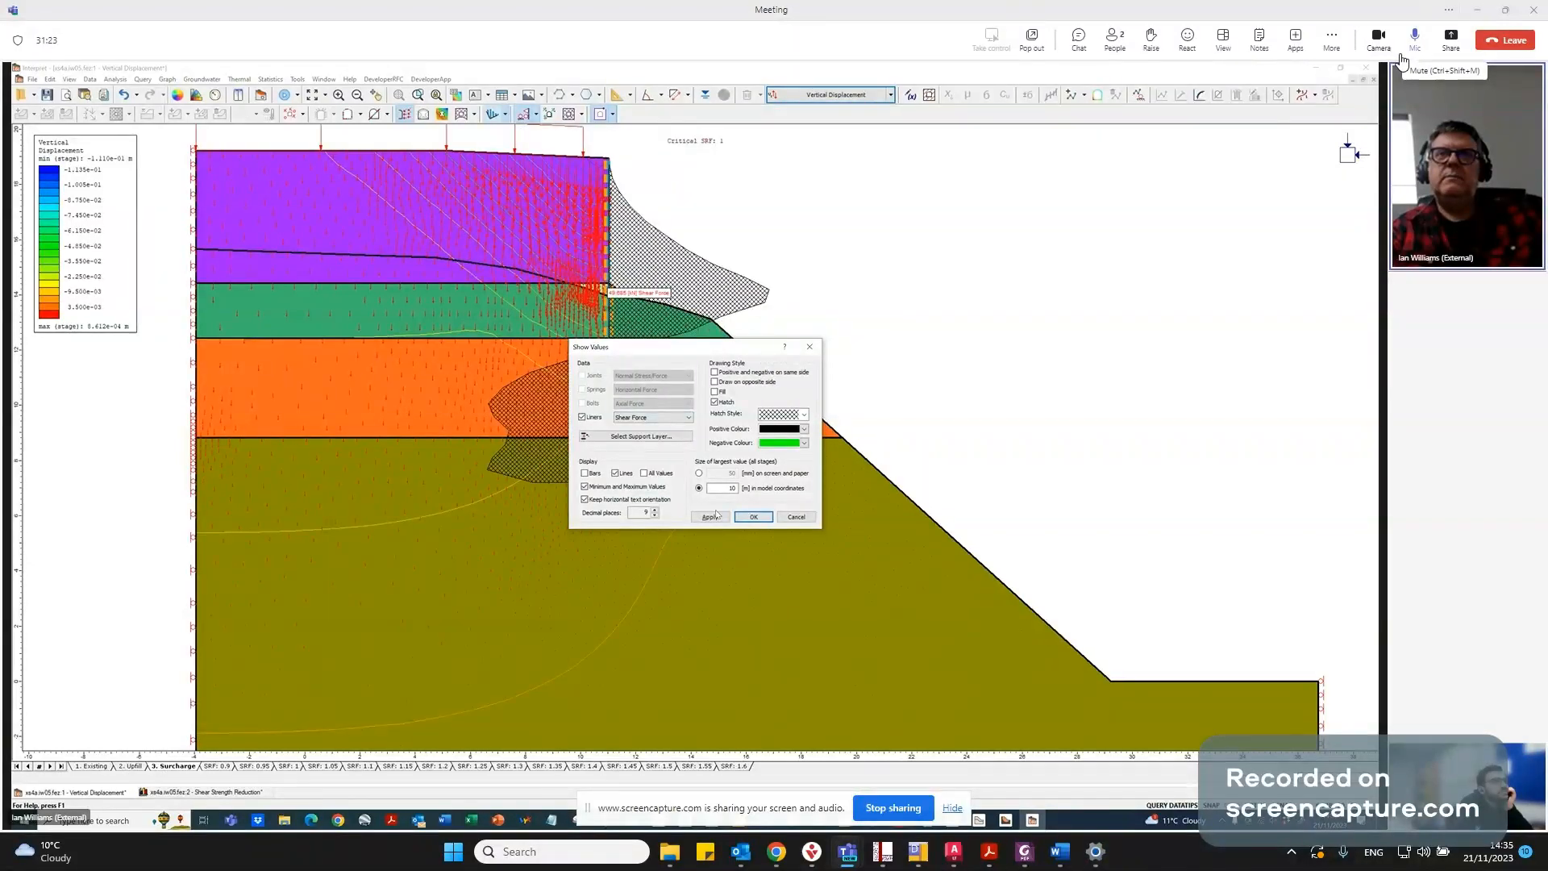
left_click_drag(650, 347, 949, 232)
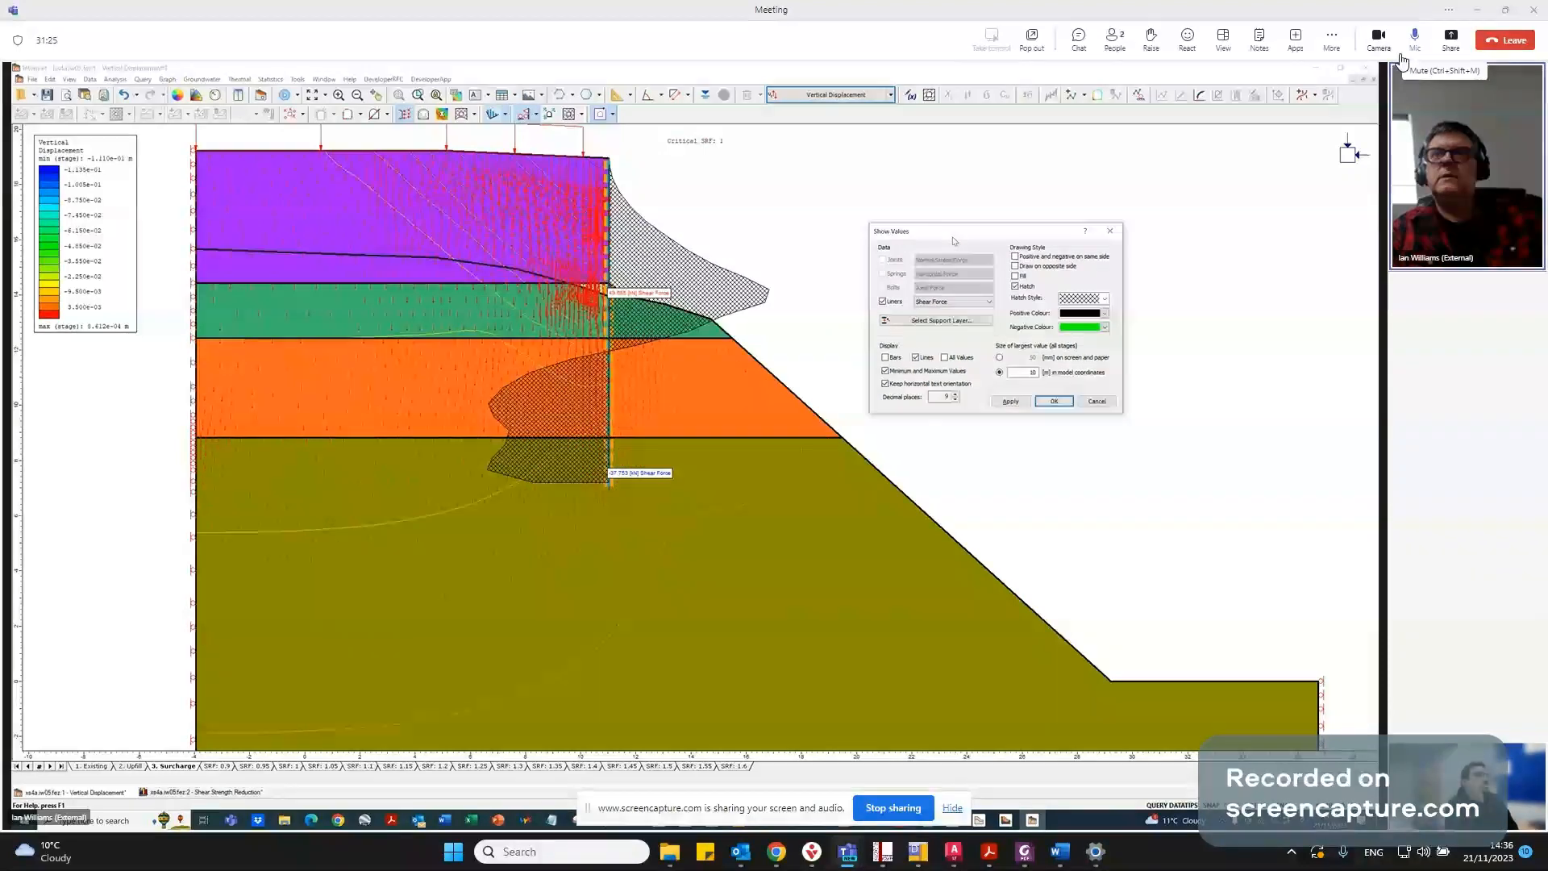
left_click(935, 302)
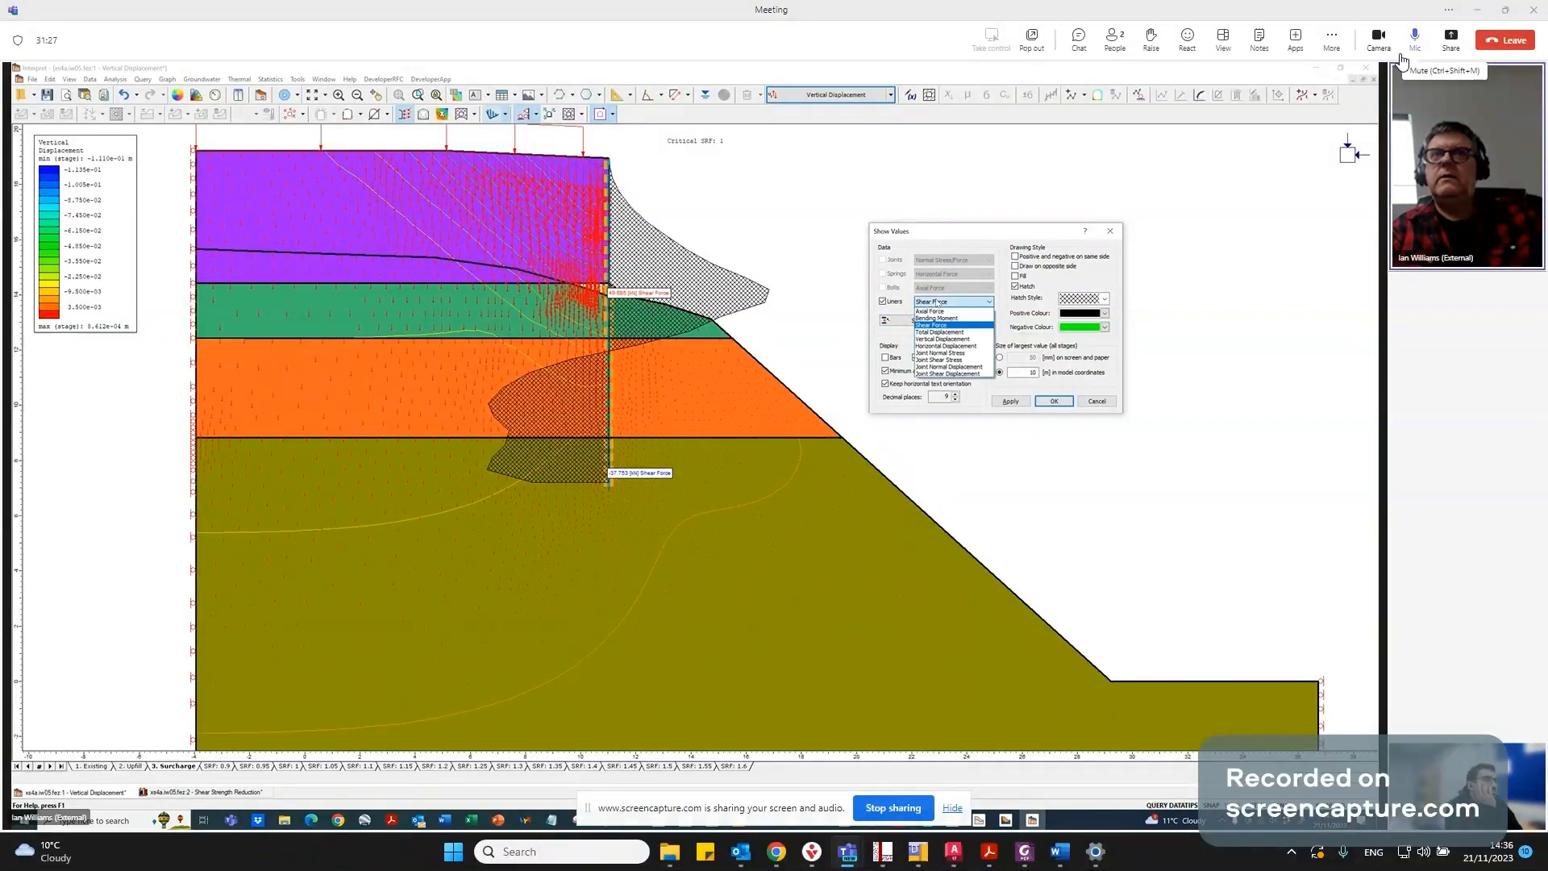
left_click(931, 312)
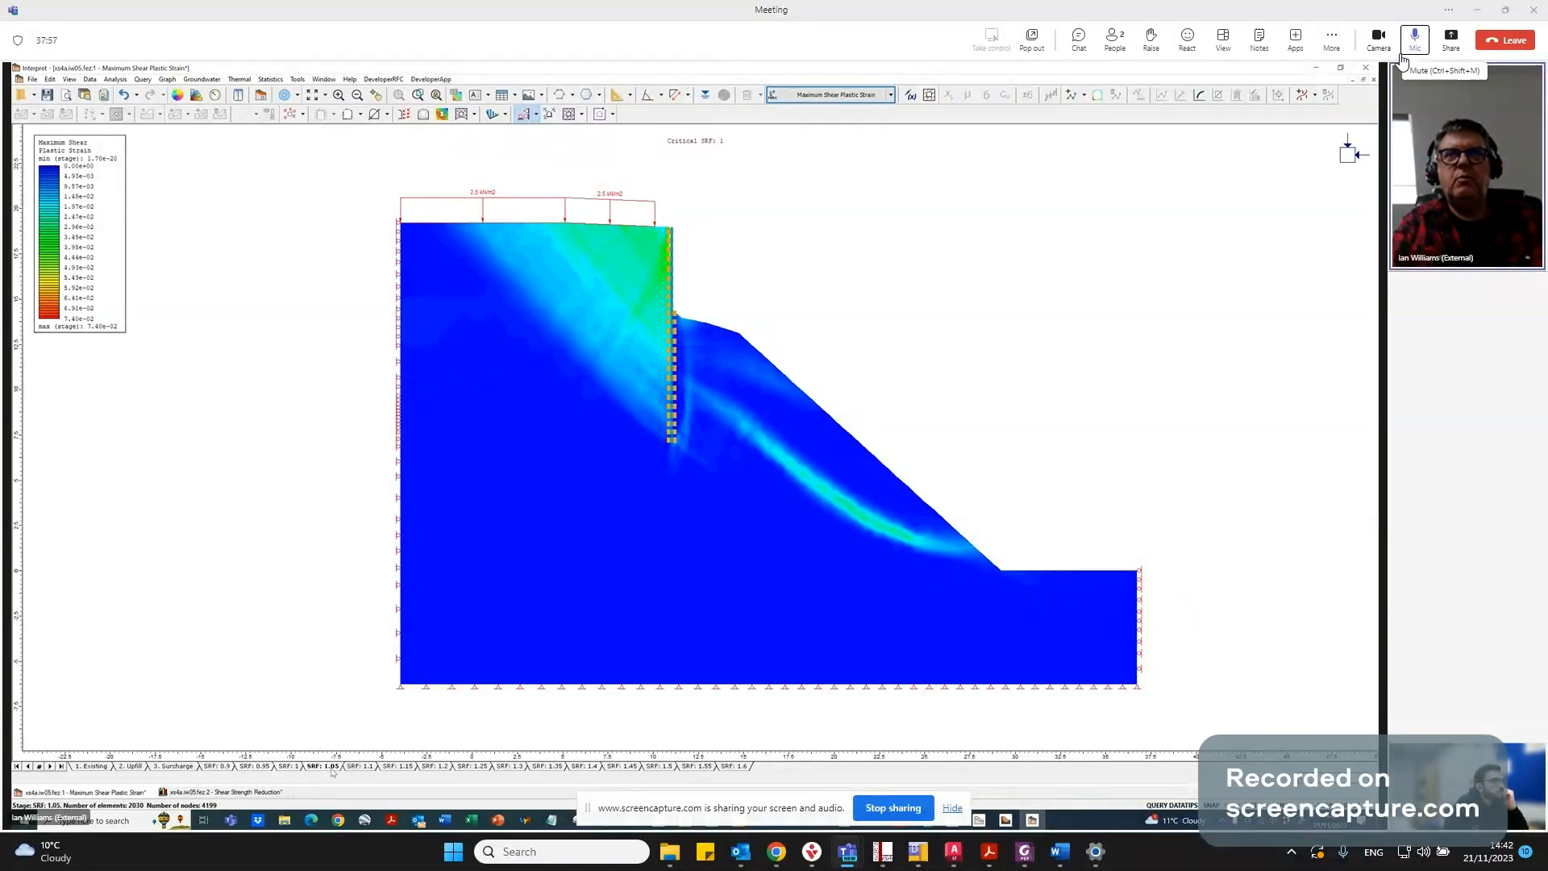
key("super+shift+s")
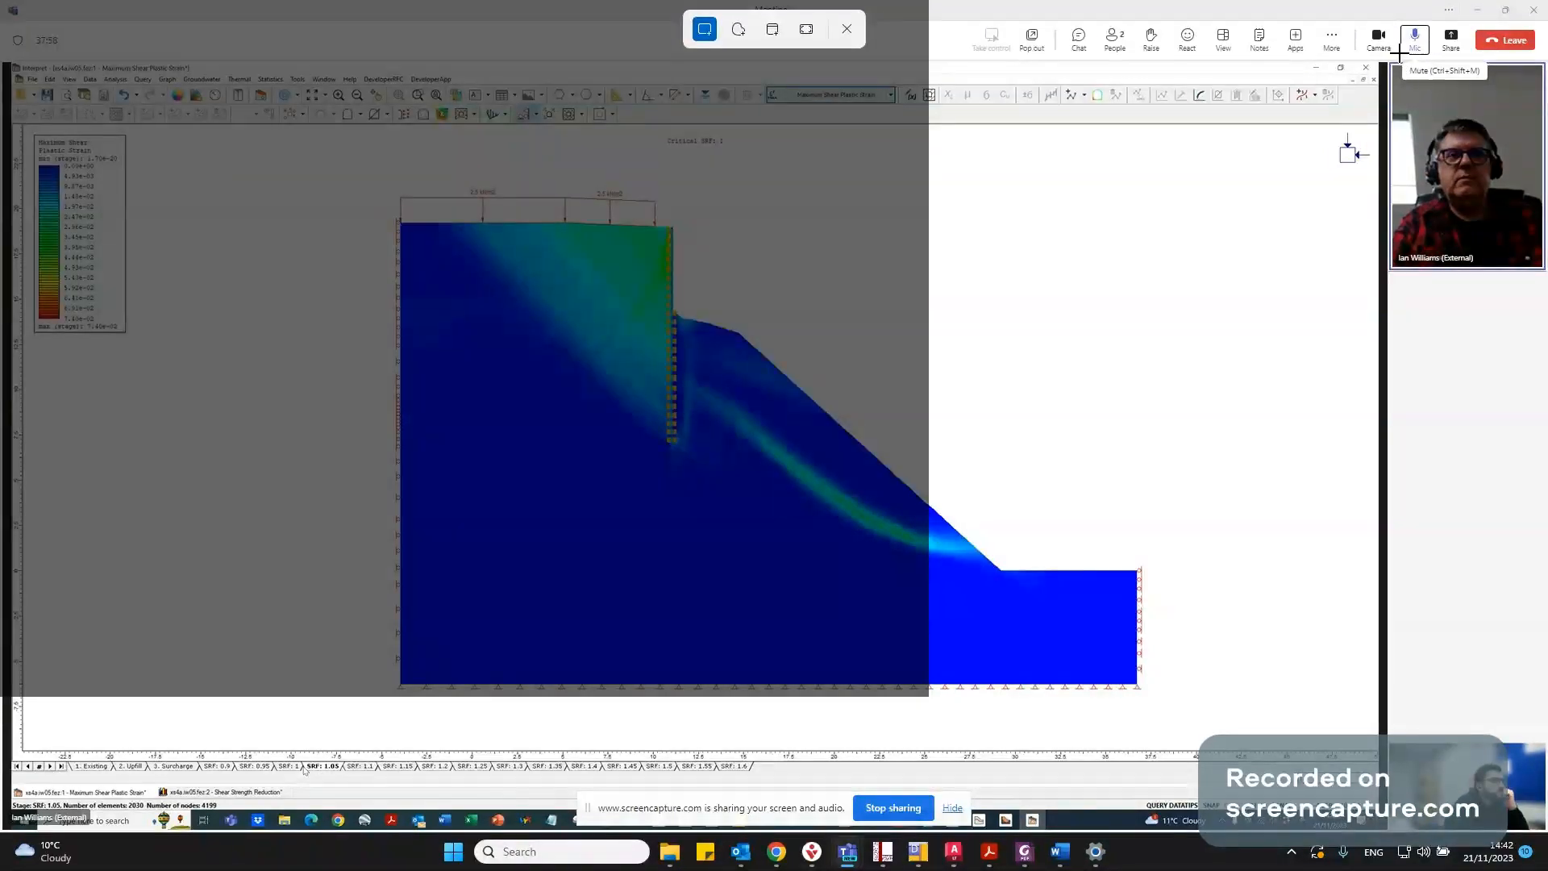
left_click(845, 32)
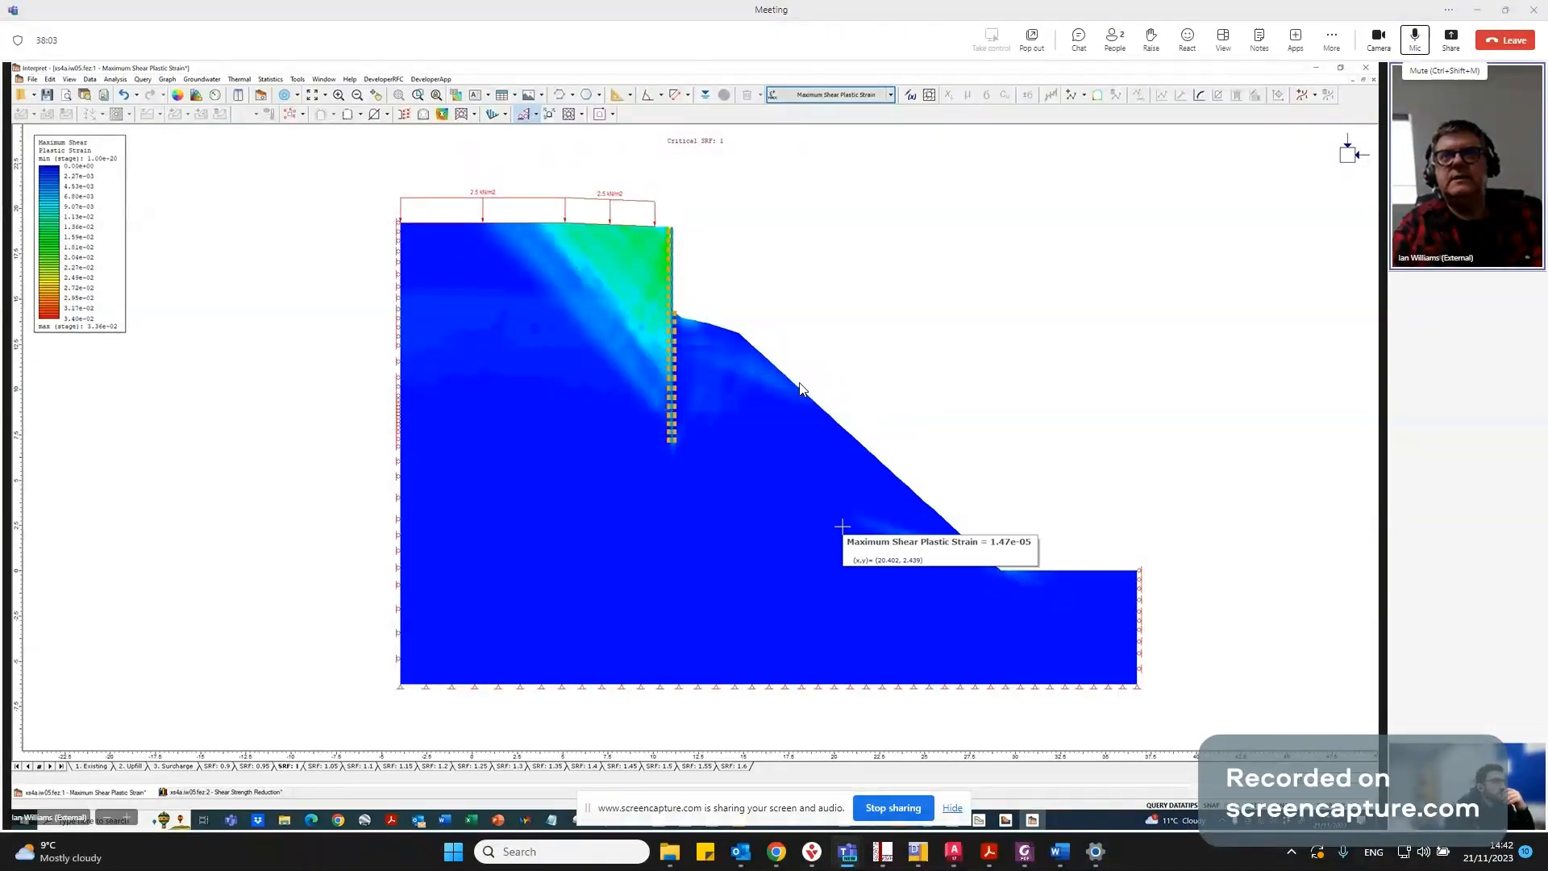
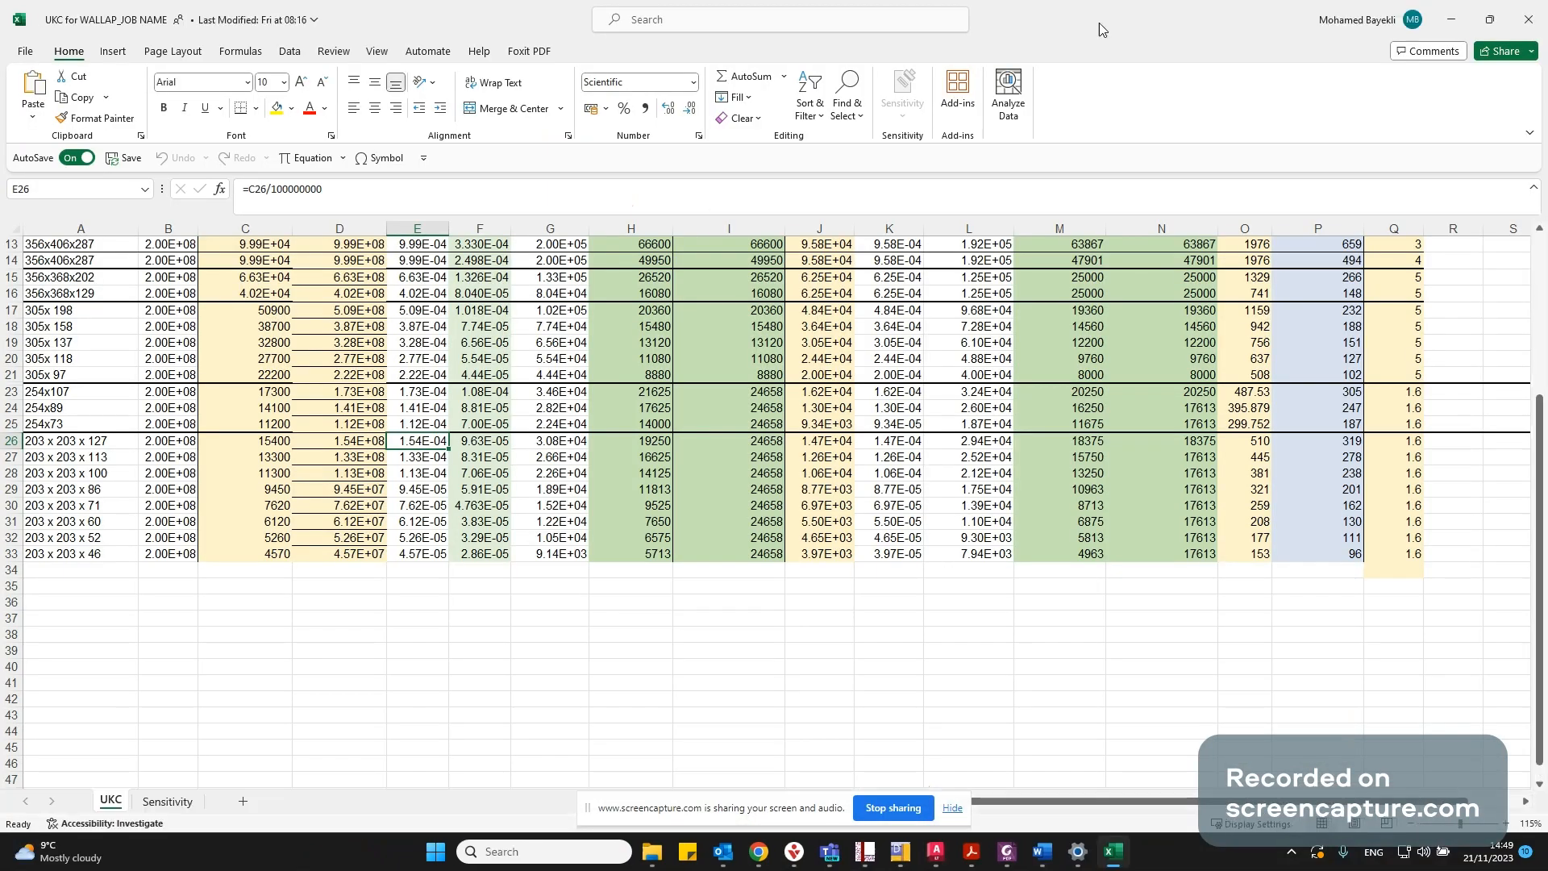
left_click_drag(1099, 25, 683, 340)
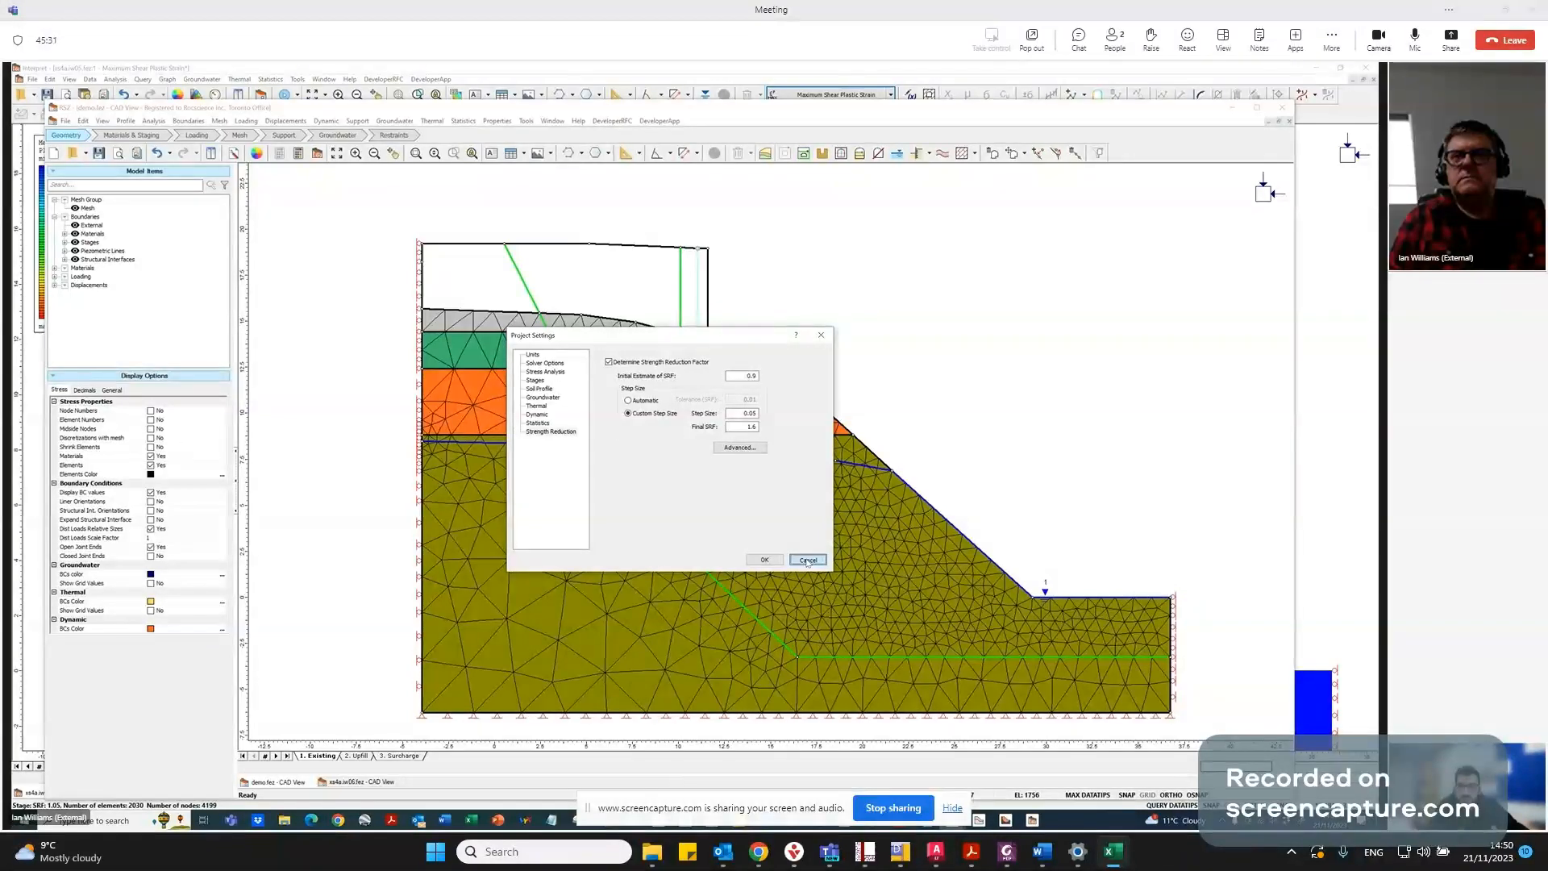
Leave the project settings unchanged, switch to Wolfram Mathematica and delete all existing cells from its notebook.
left_click(807, 560)
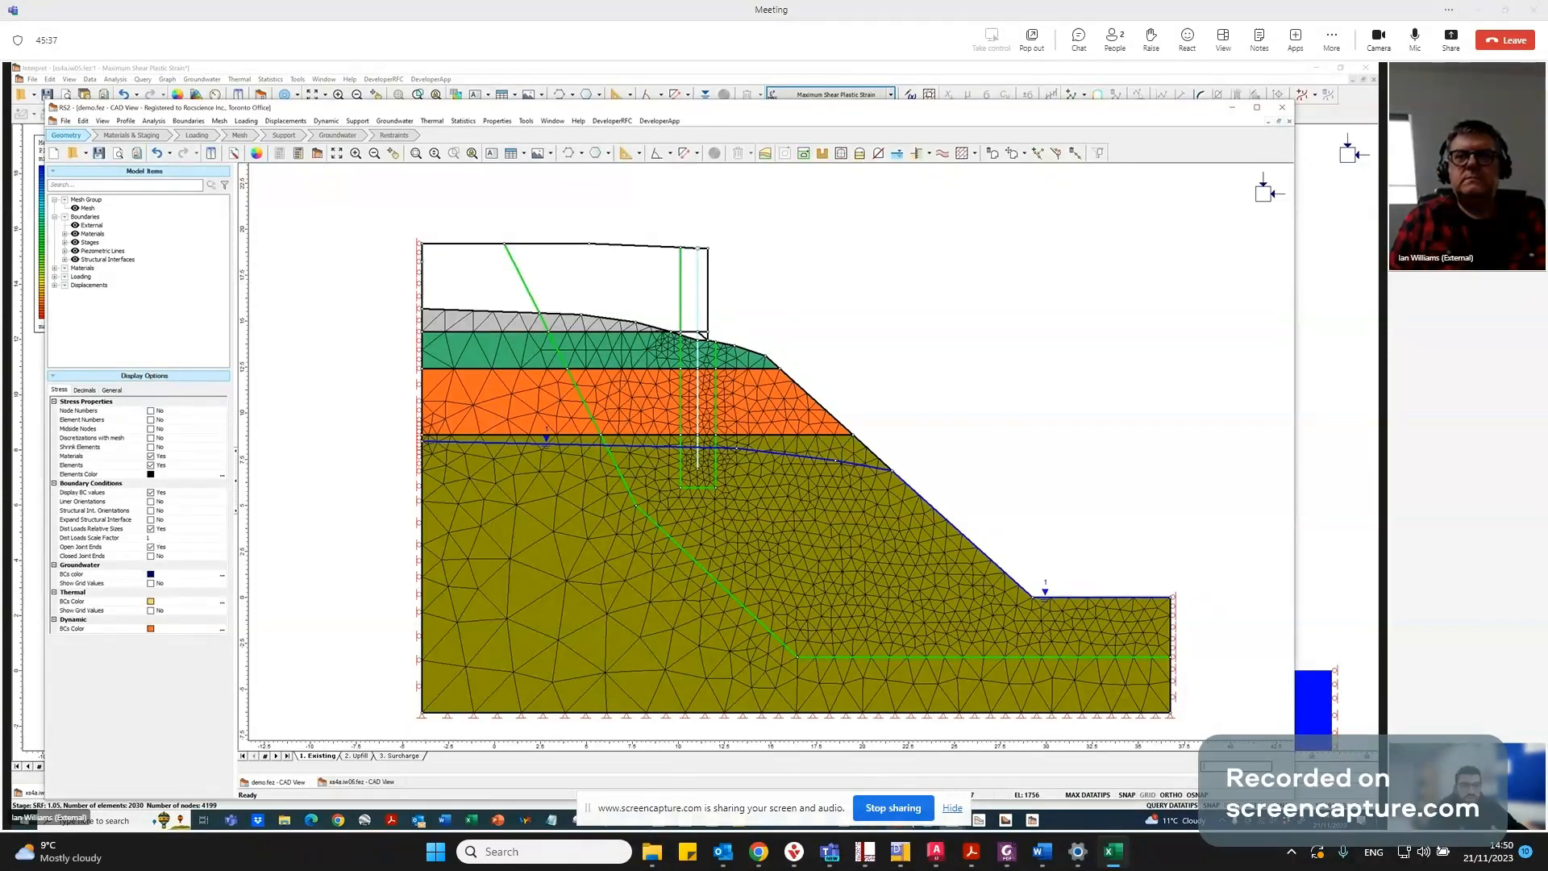
left_click(902, 822)
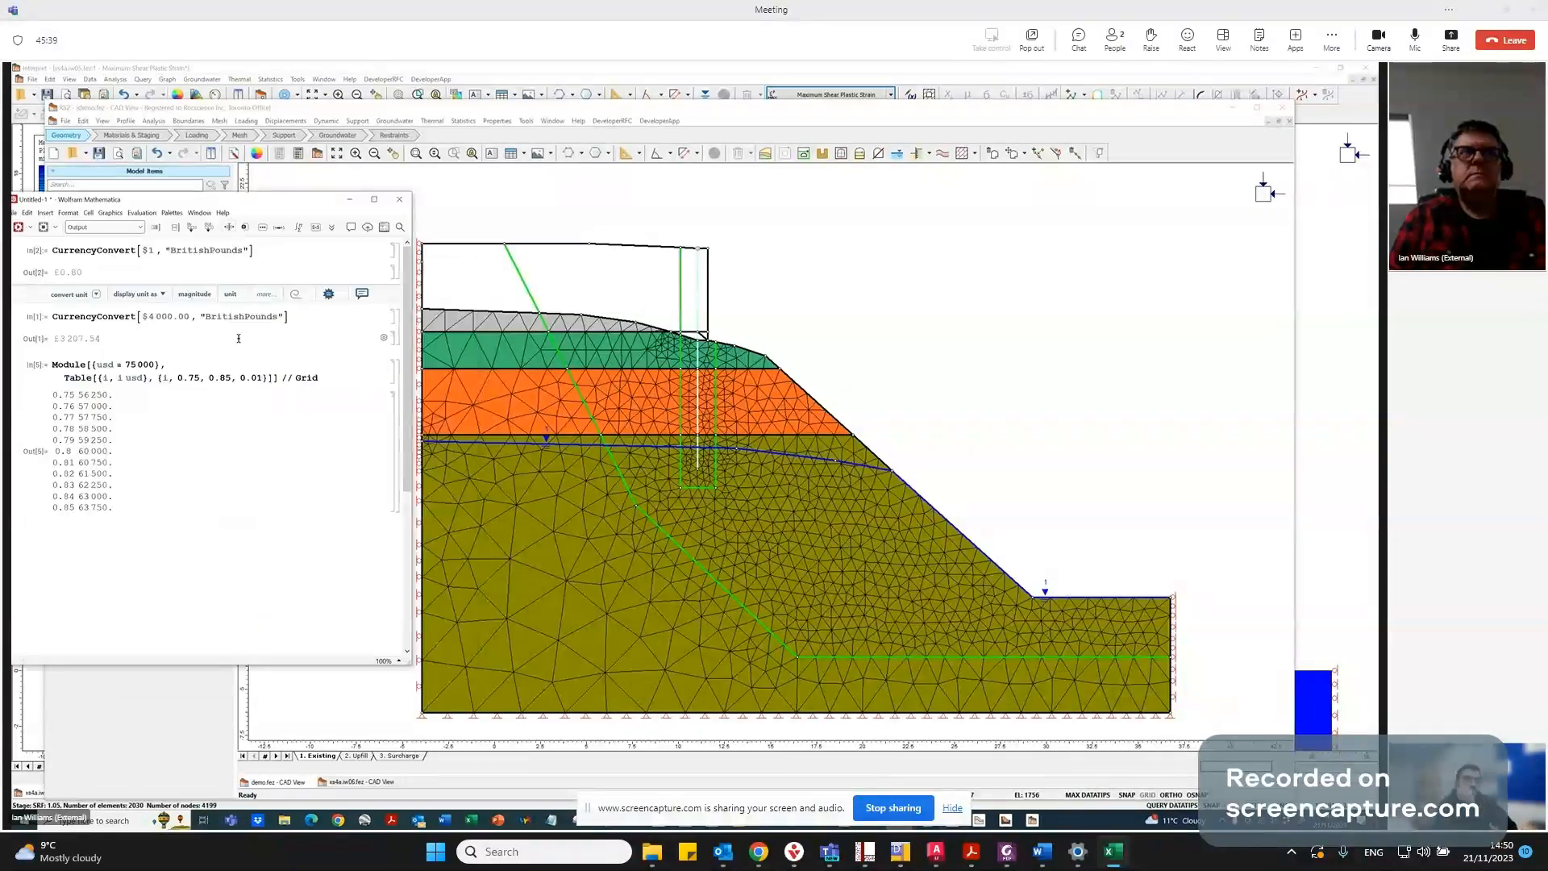
left_click_drag(260, 193, 418, 83)
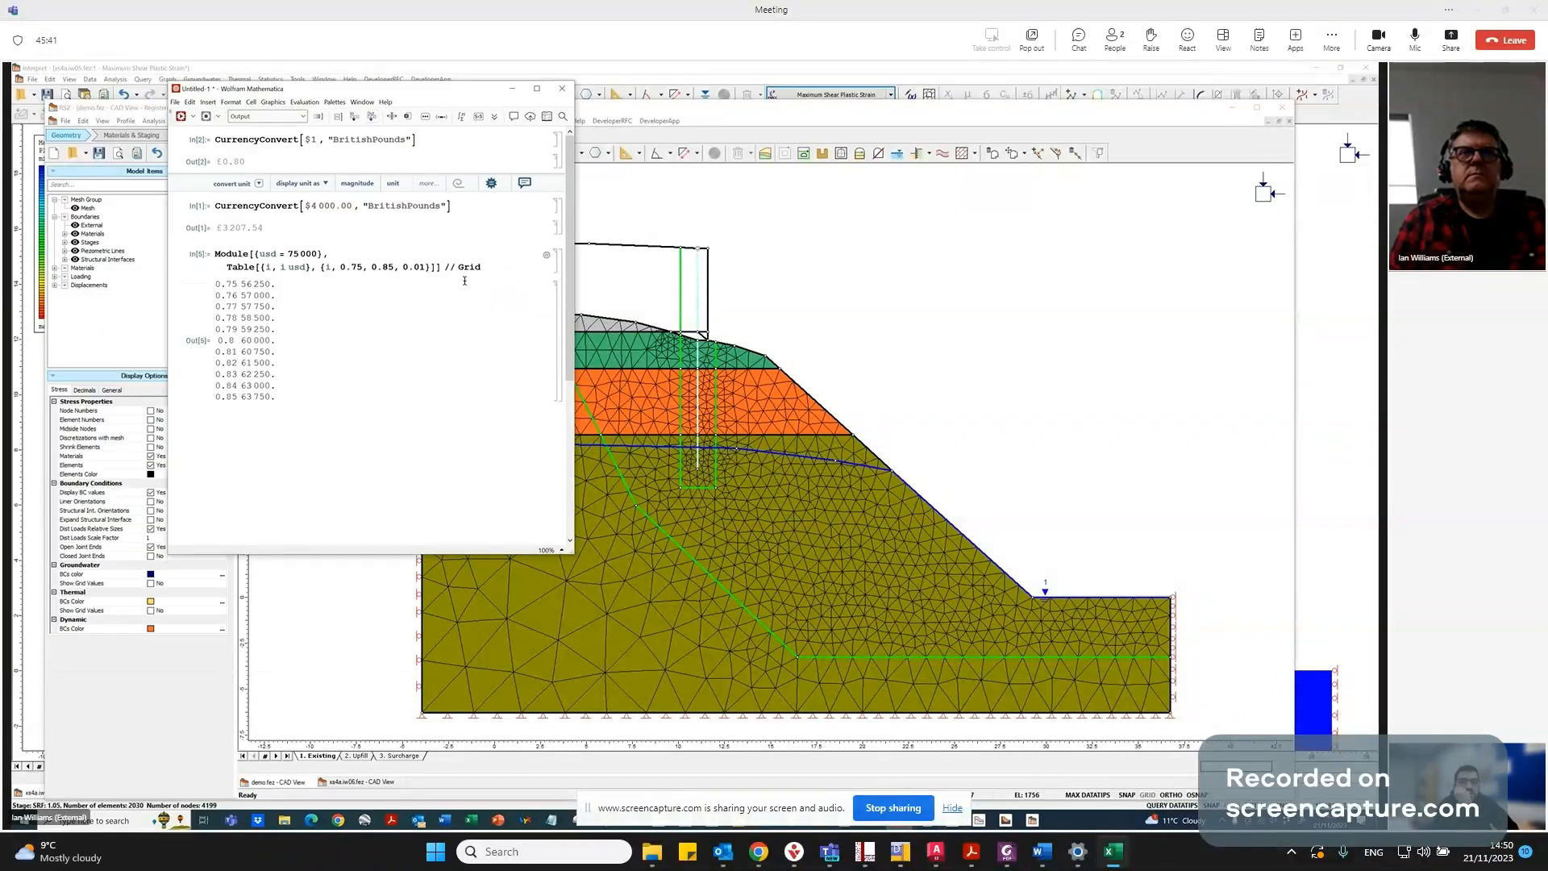
left_click(432, 415)
key("ctrl+a")
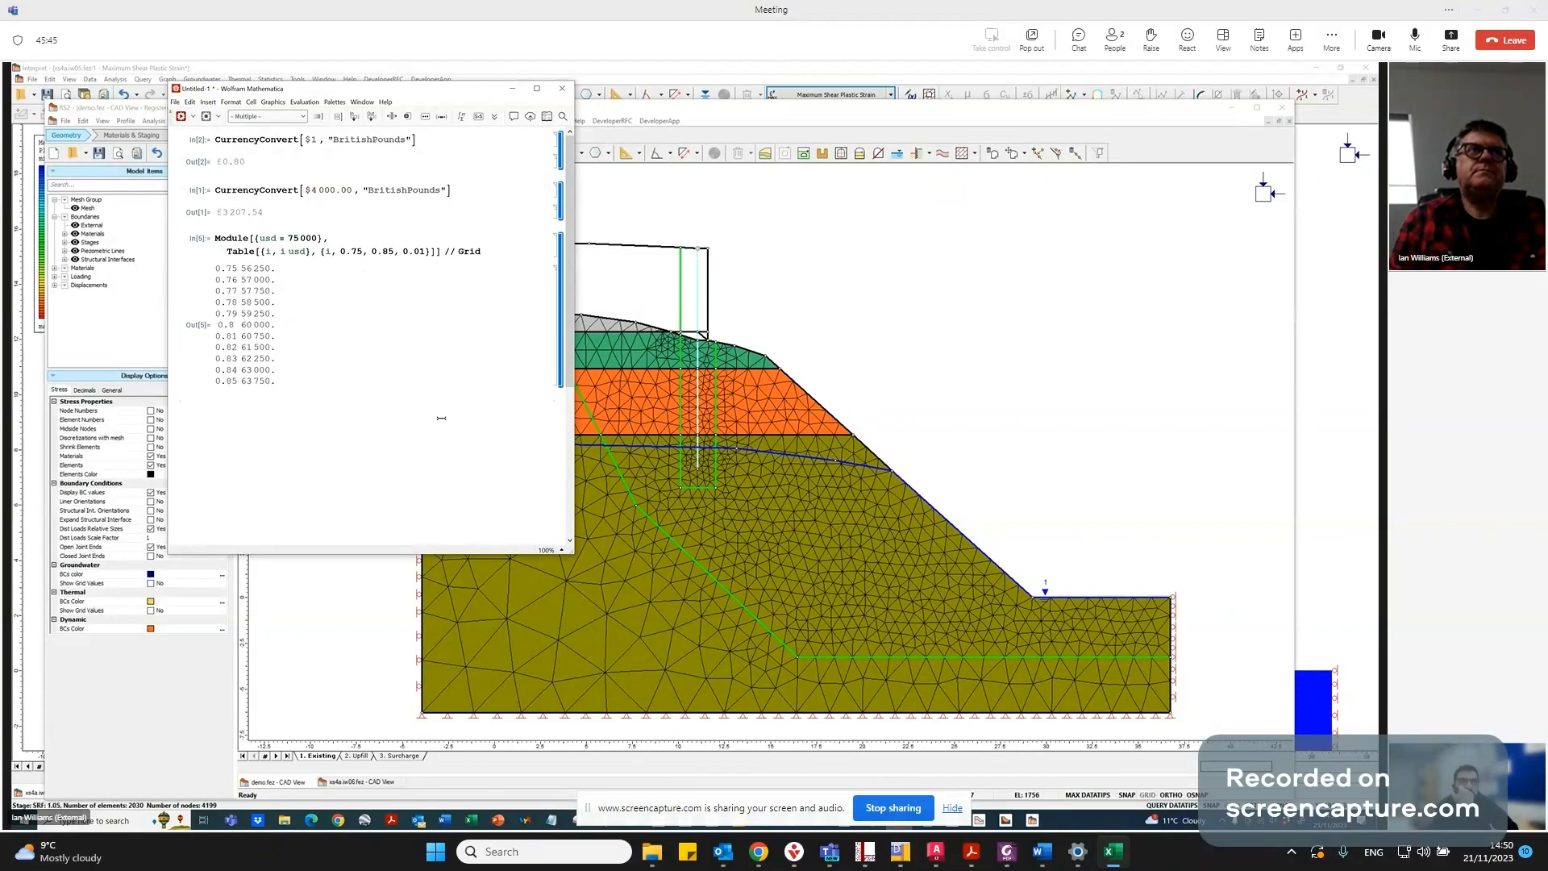
key("Delete")
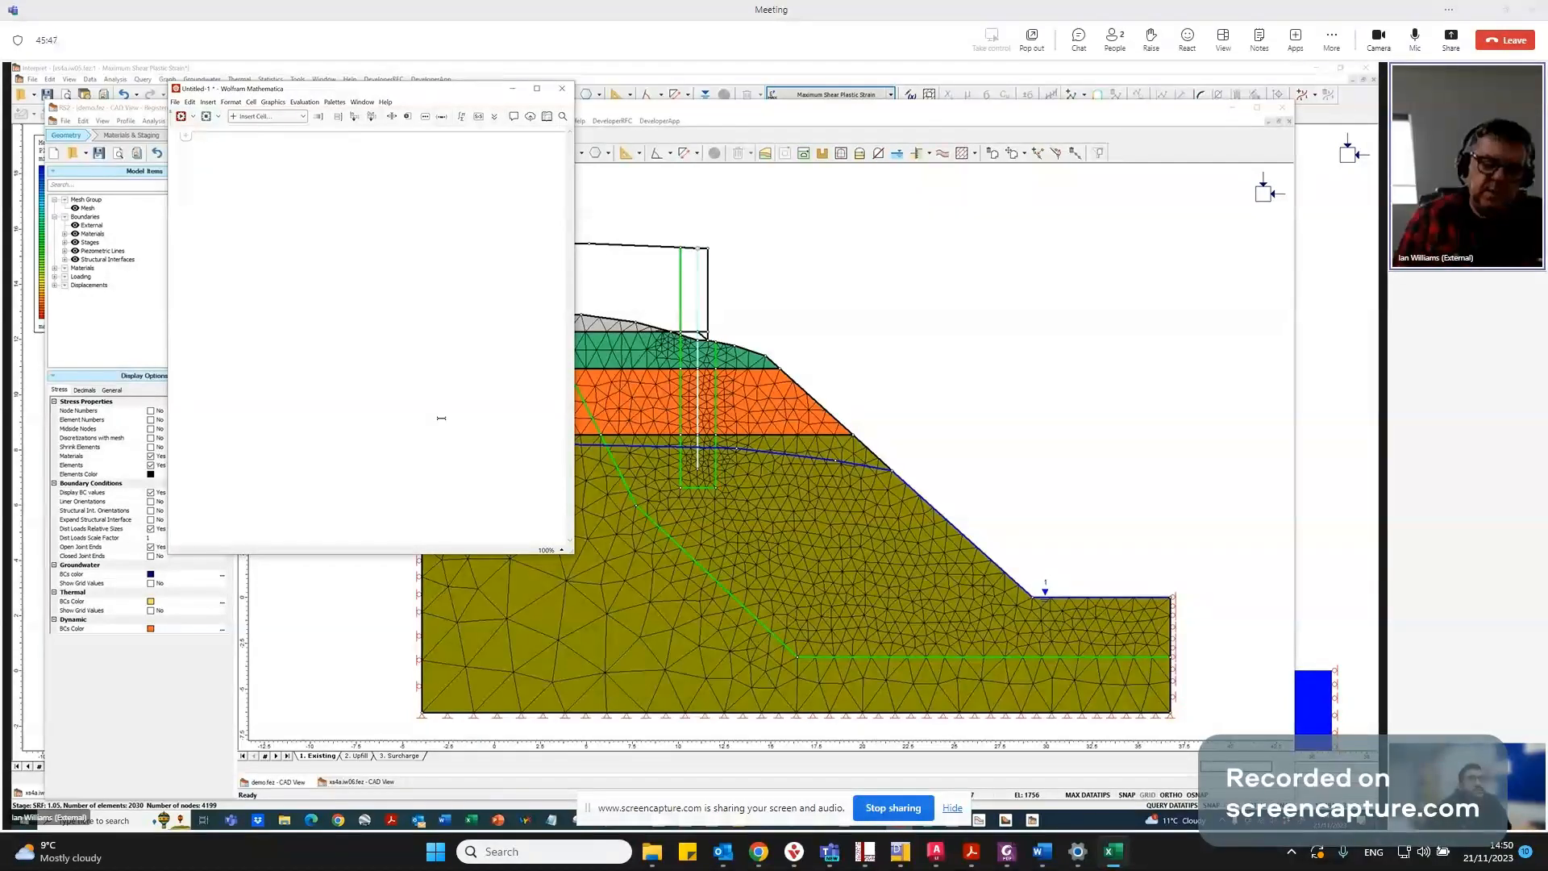
Define the variable dia as the quantity 450 mm in the empty notebook and evaluate it with the output suppressed.
type("dia")
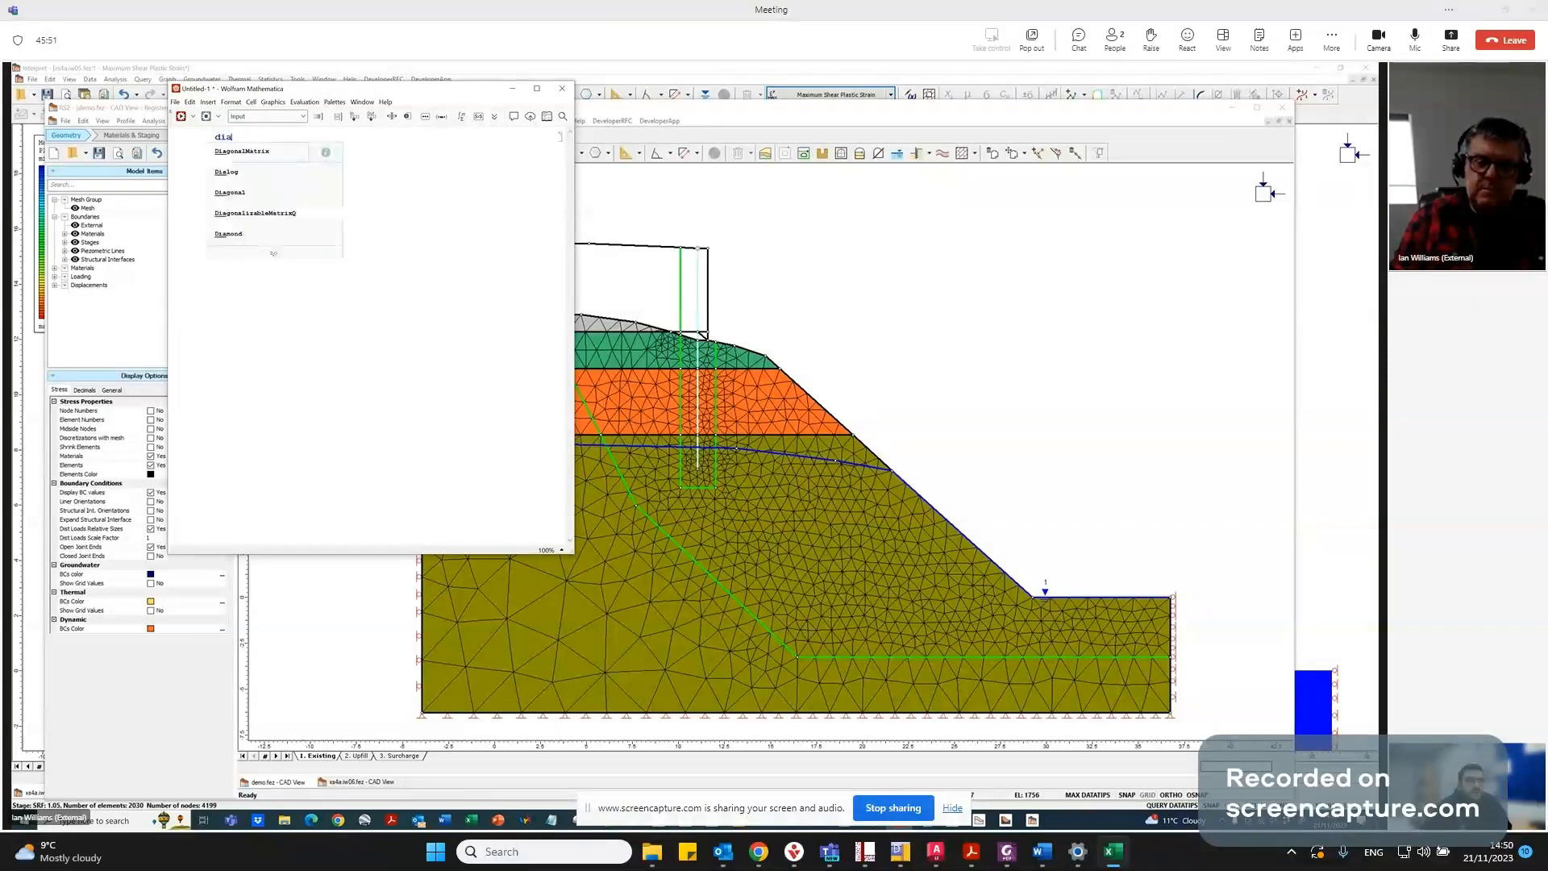
type(" =")
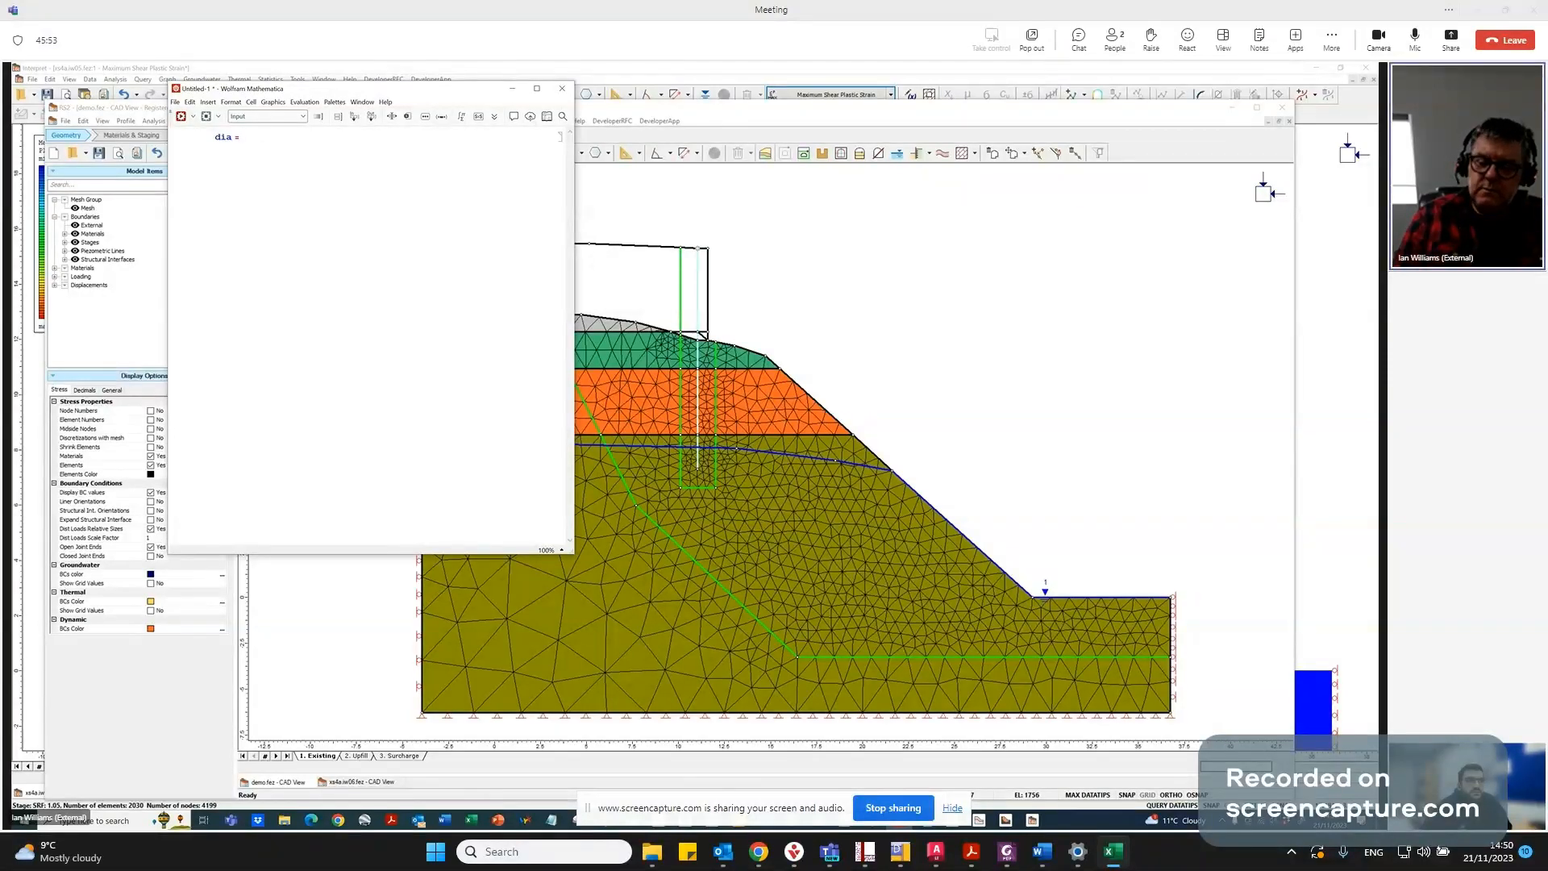
key("ctrl+equal")
type("450mm")
key("Return")
left_click(315, 142)
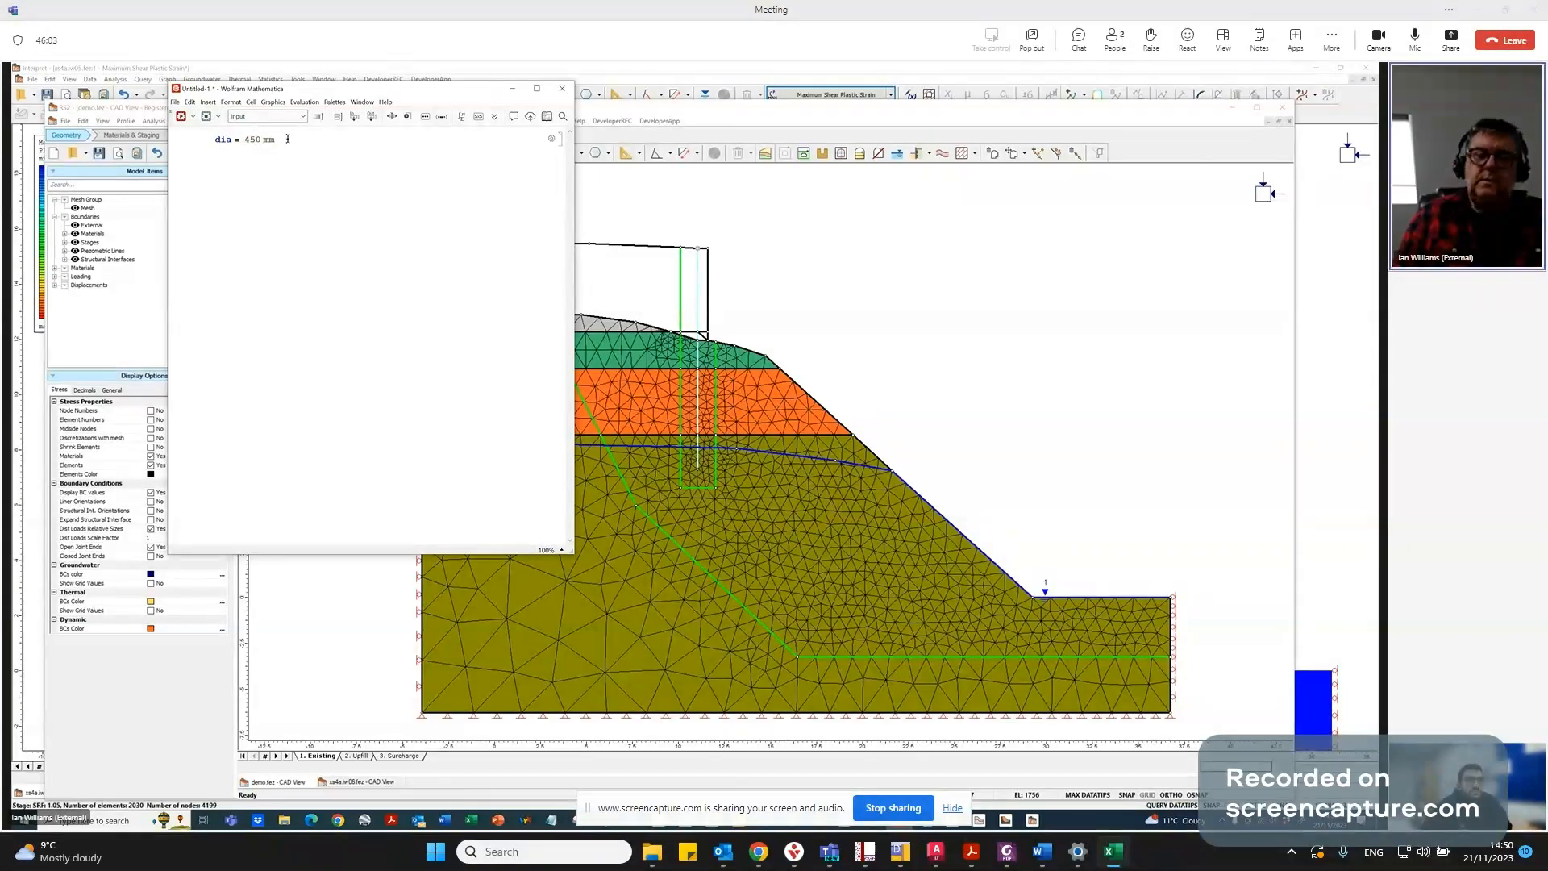
key("shift+Return")
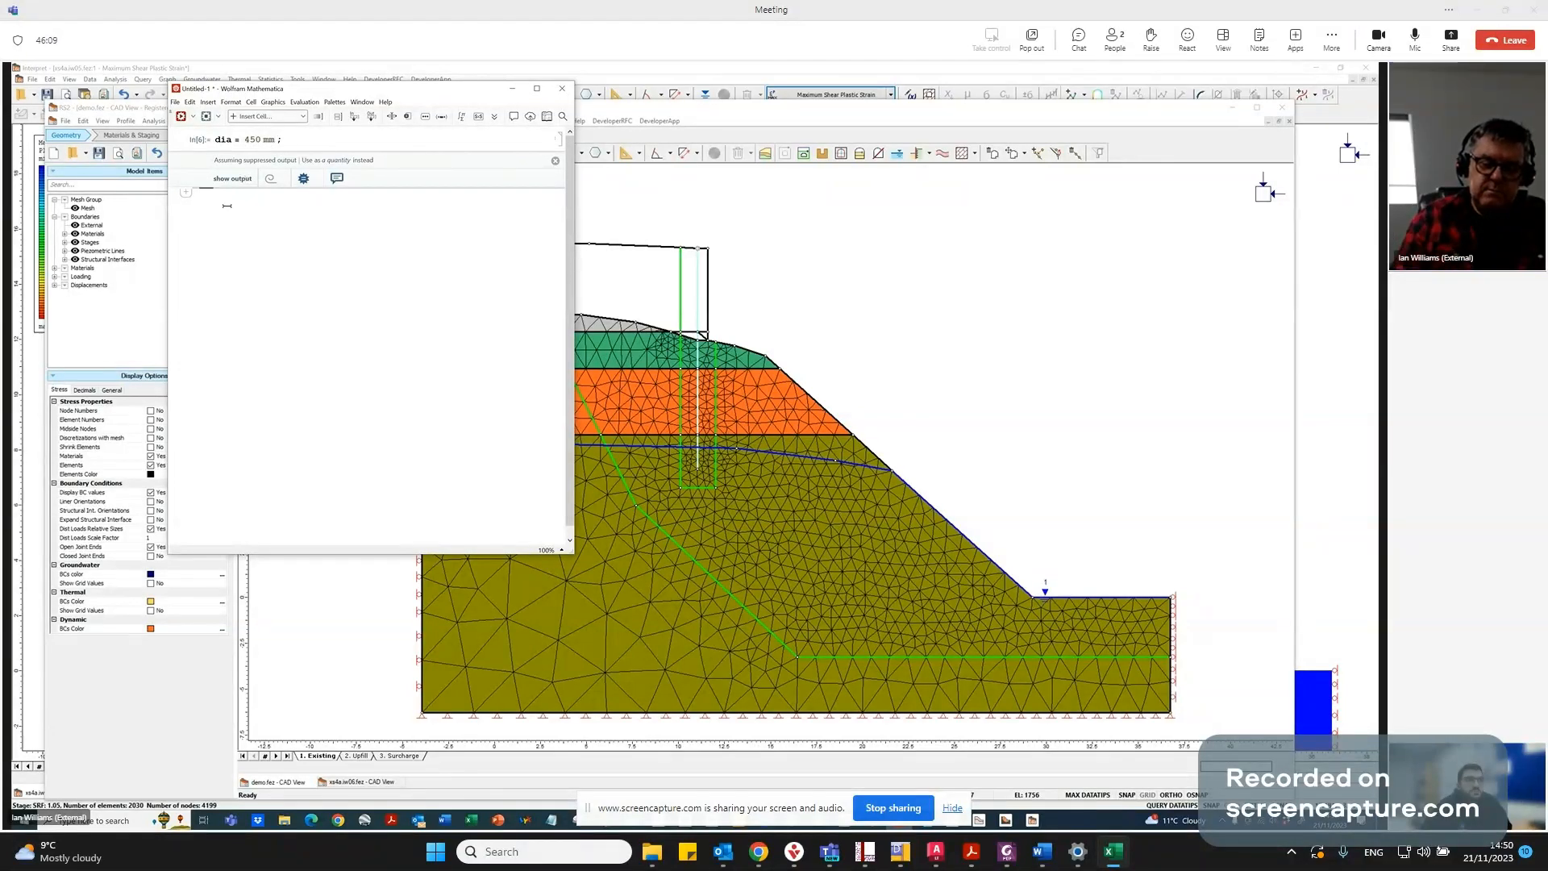
type("AreaM")
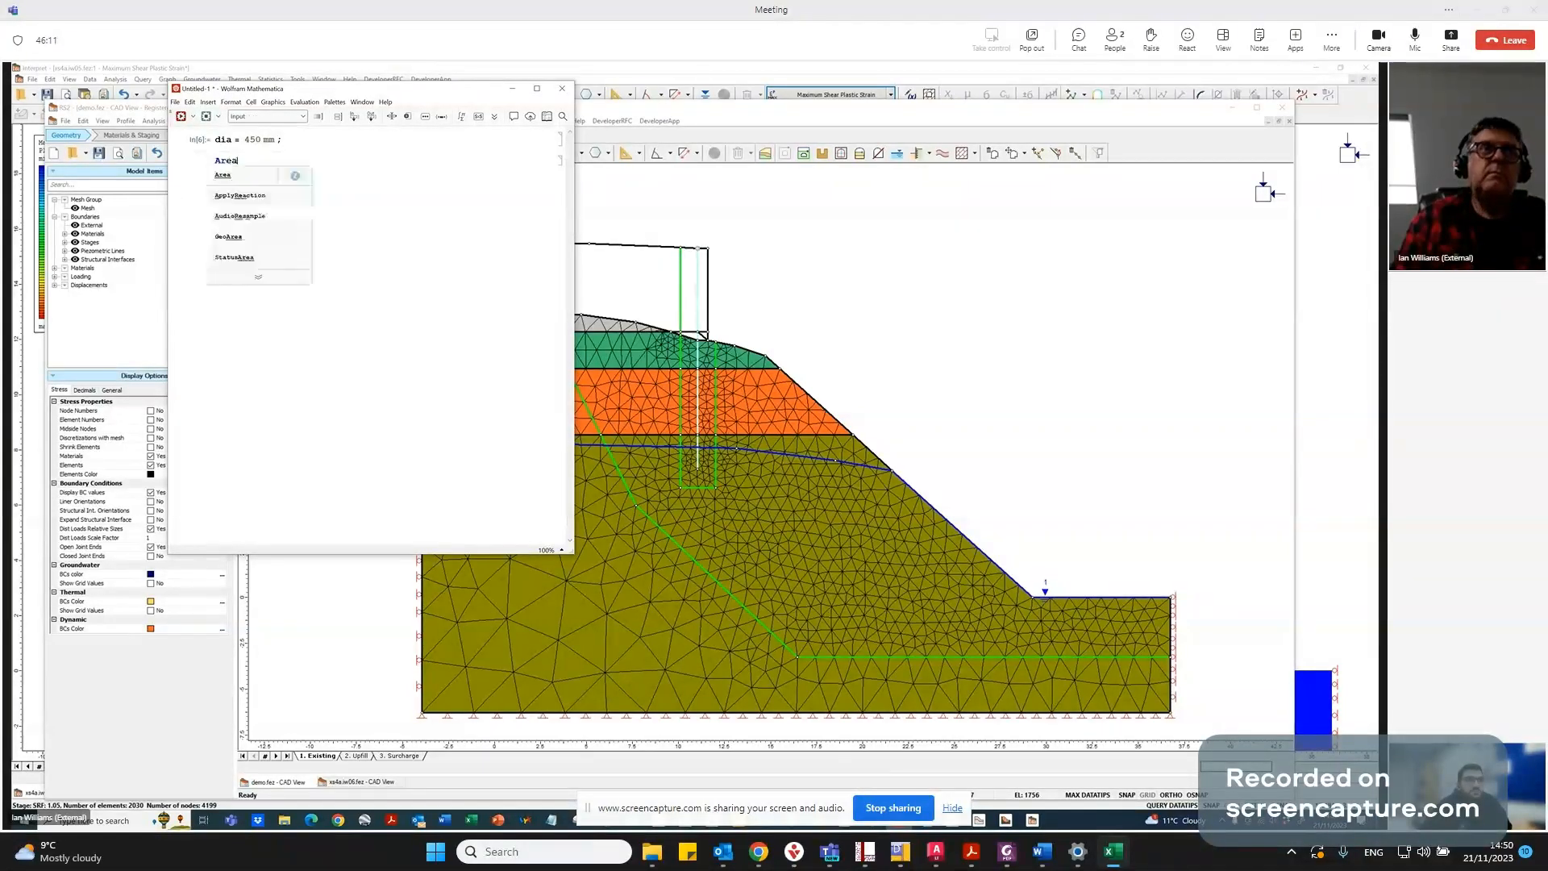
key("BackSpace")
key("BackSpace")
type("re")
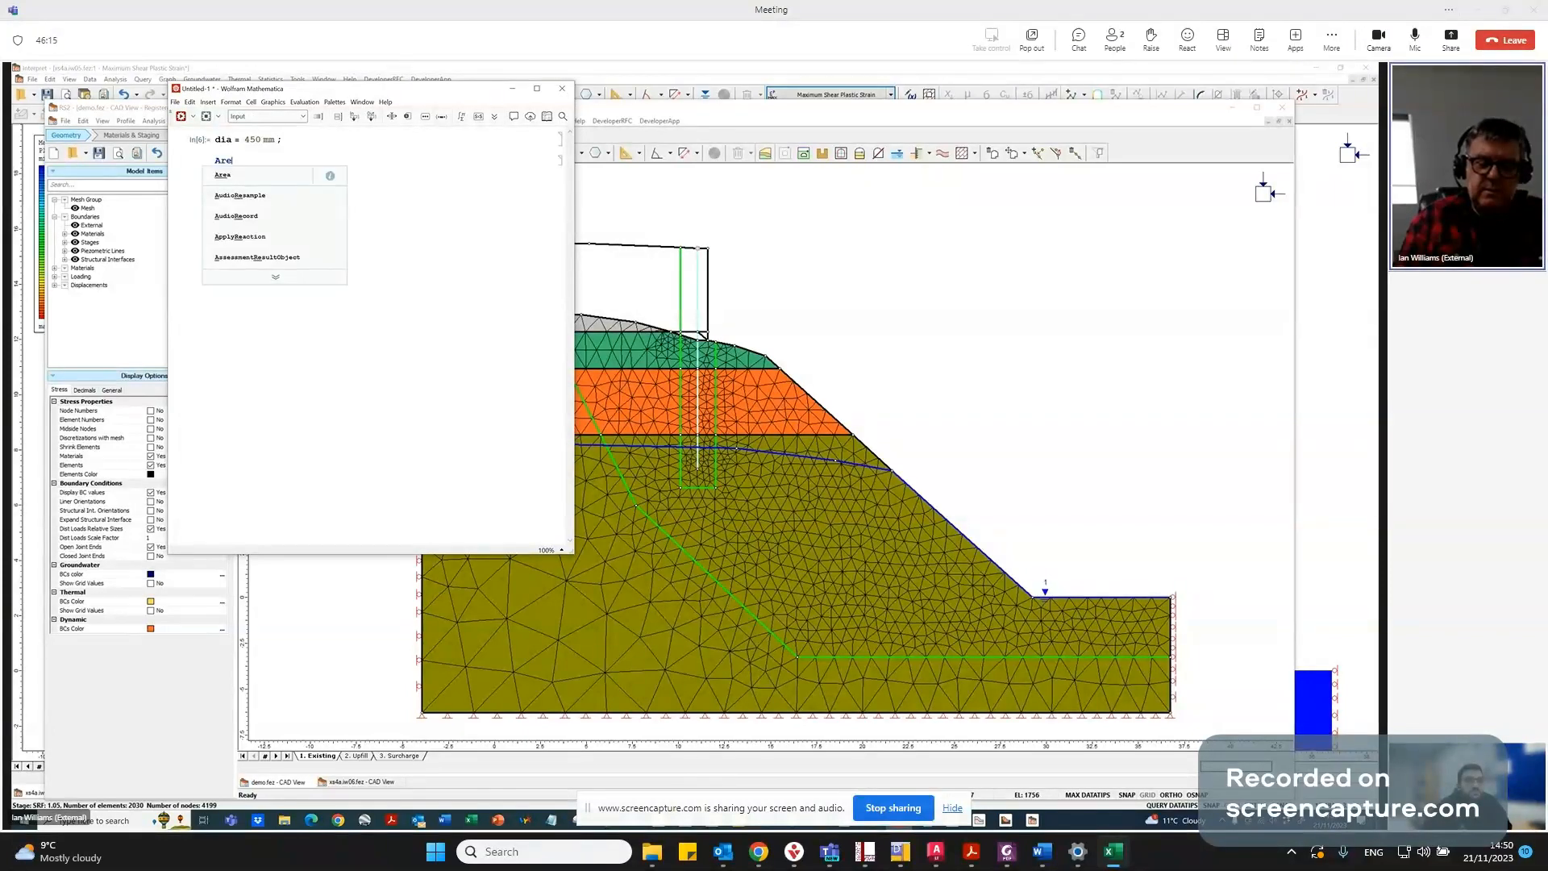
type("aMomen")
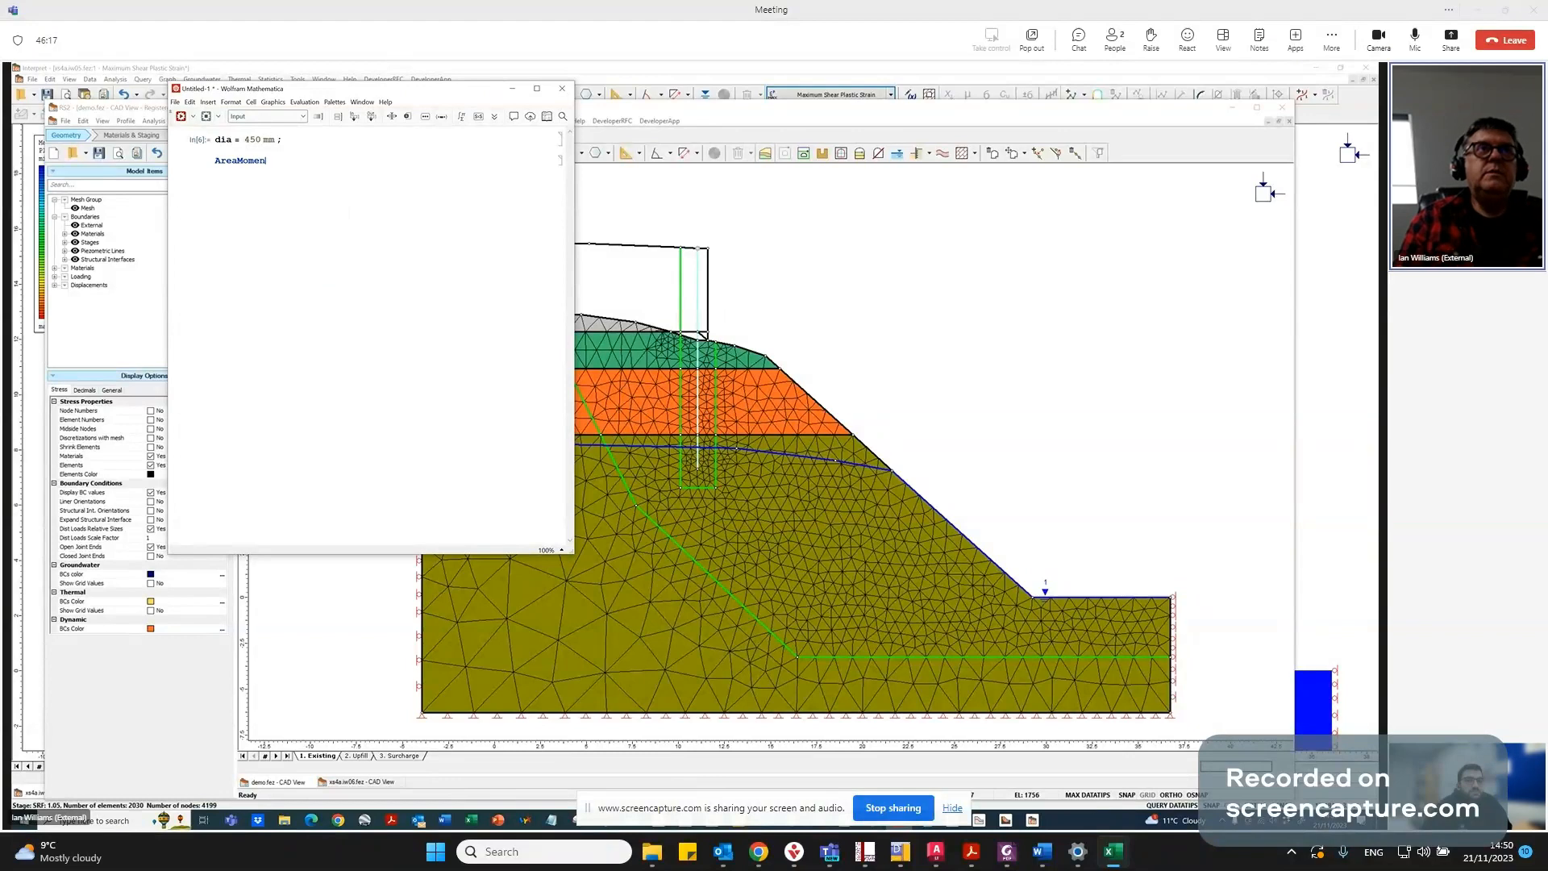
key("BackSpace")
key("BackSpace")
key("BackSpace")
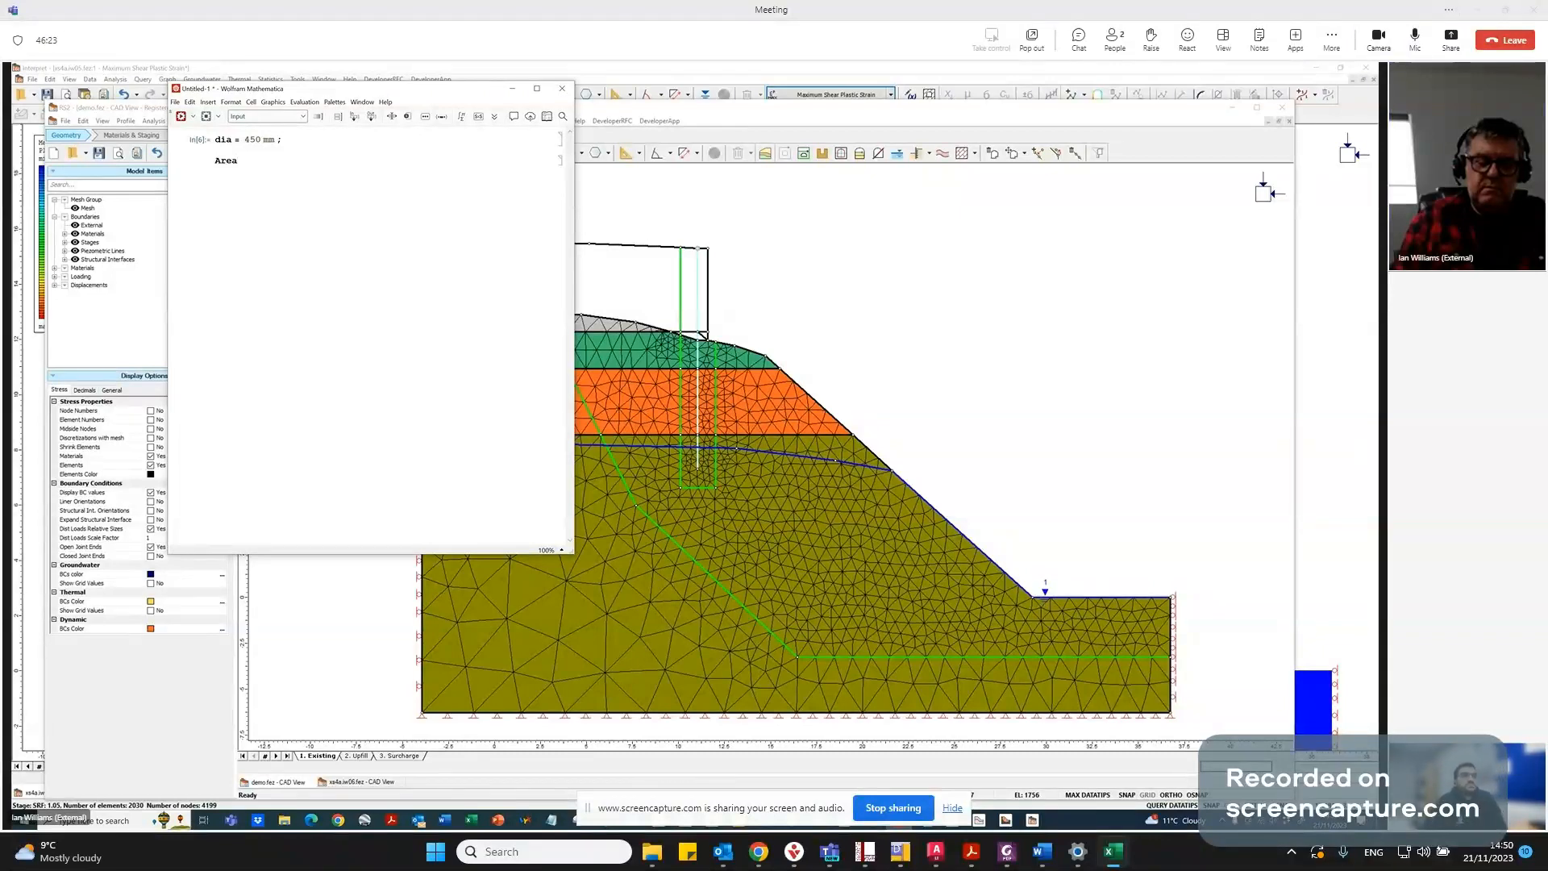
type("Moment")
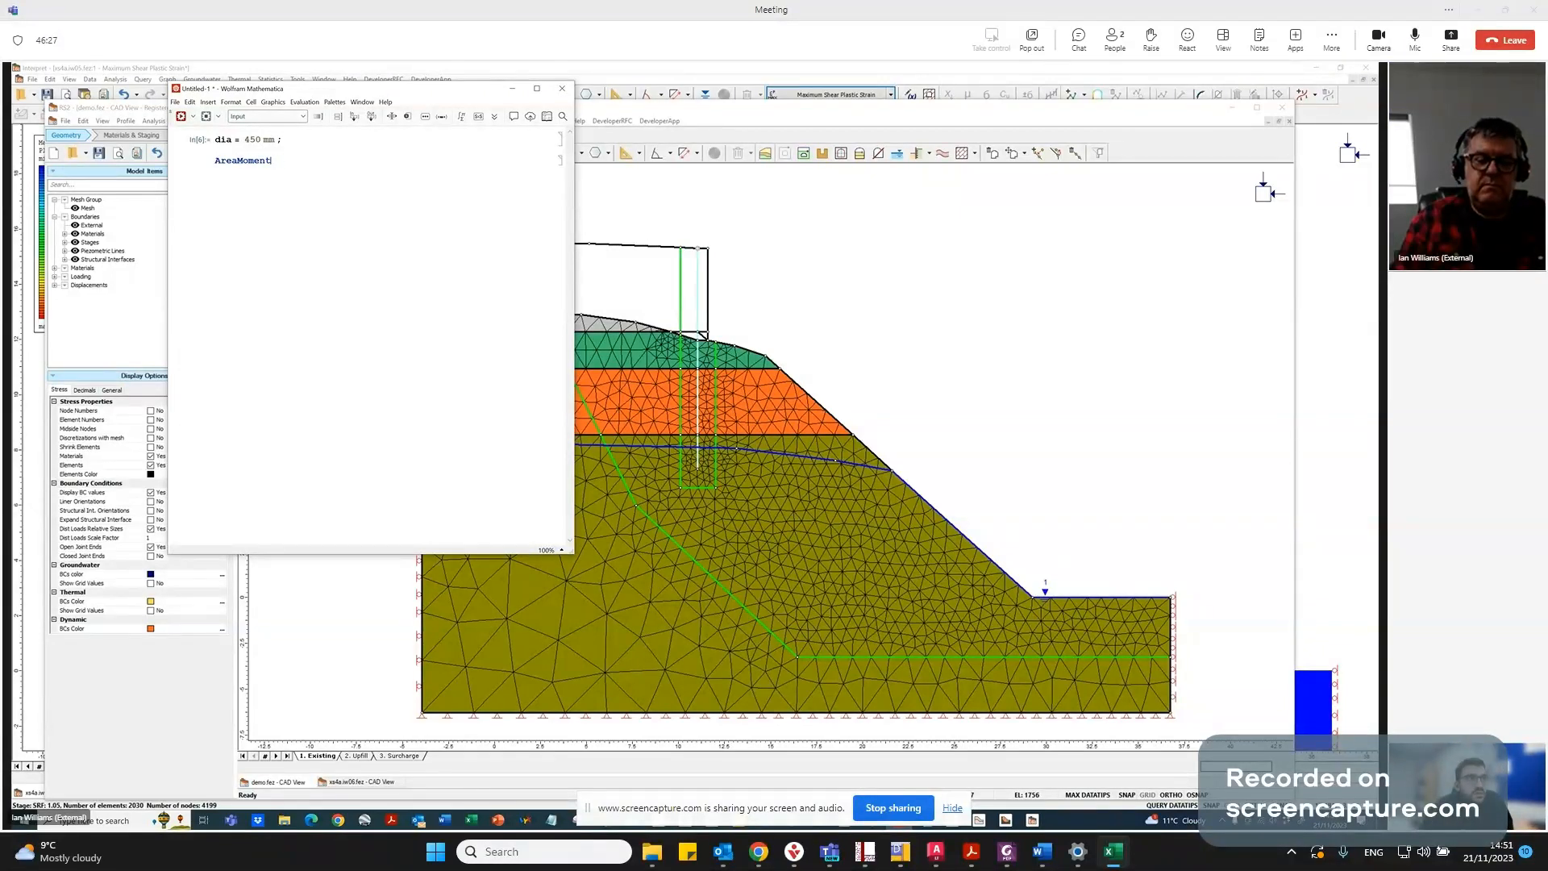
type("ofOf")
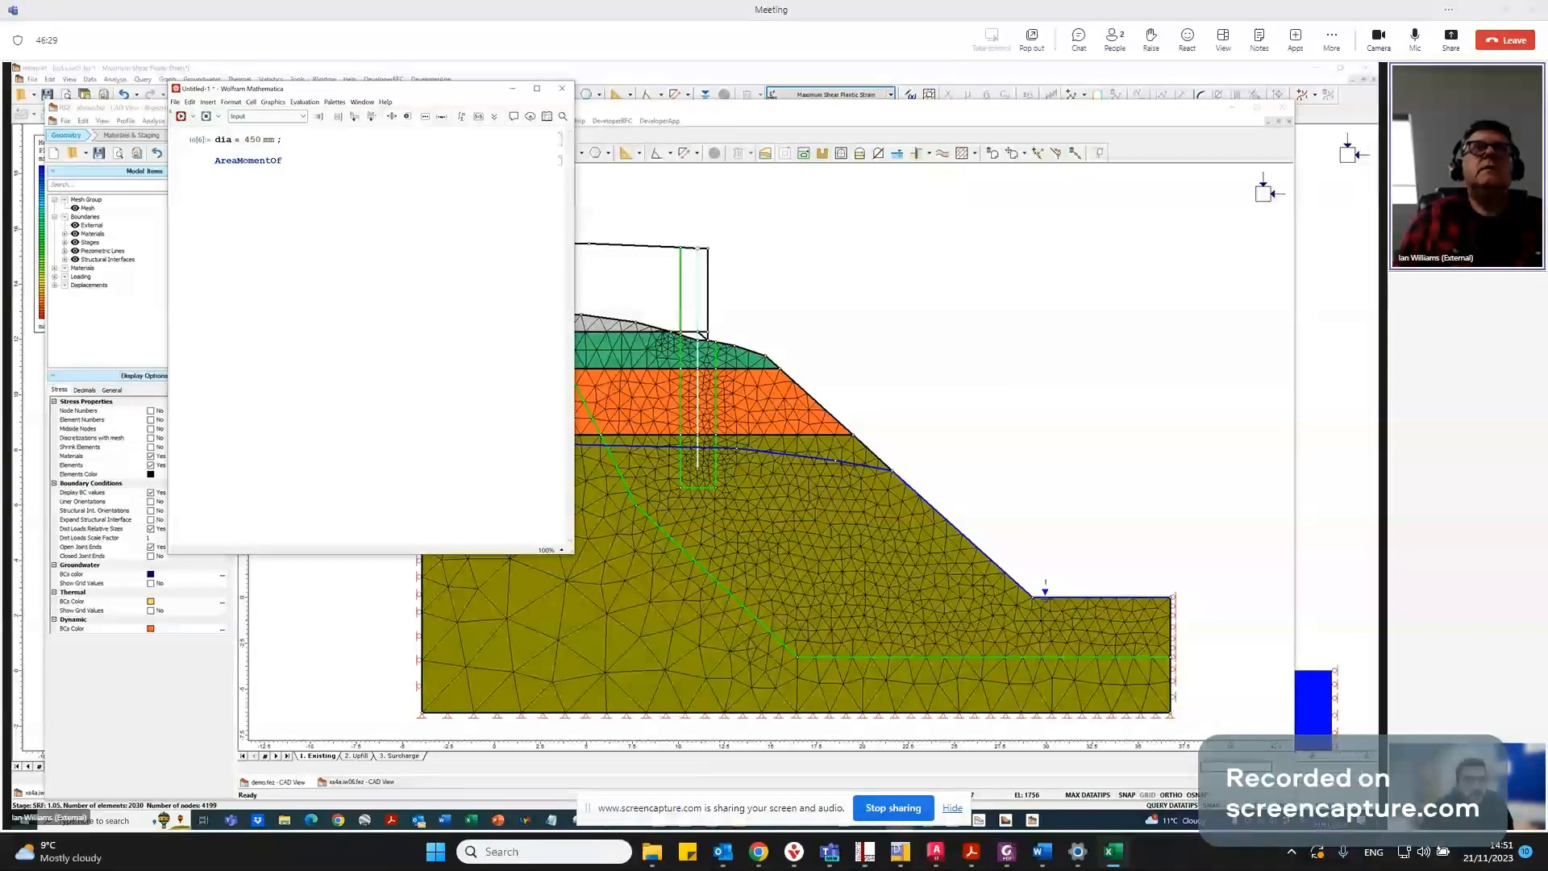
Search the Wolfram documentation for "moment of inertia" and view the MomentOfInertia function's reference page.
left_click(385, 101)
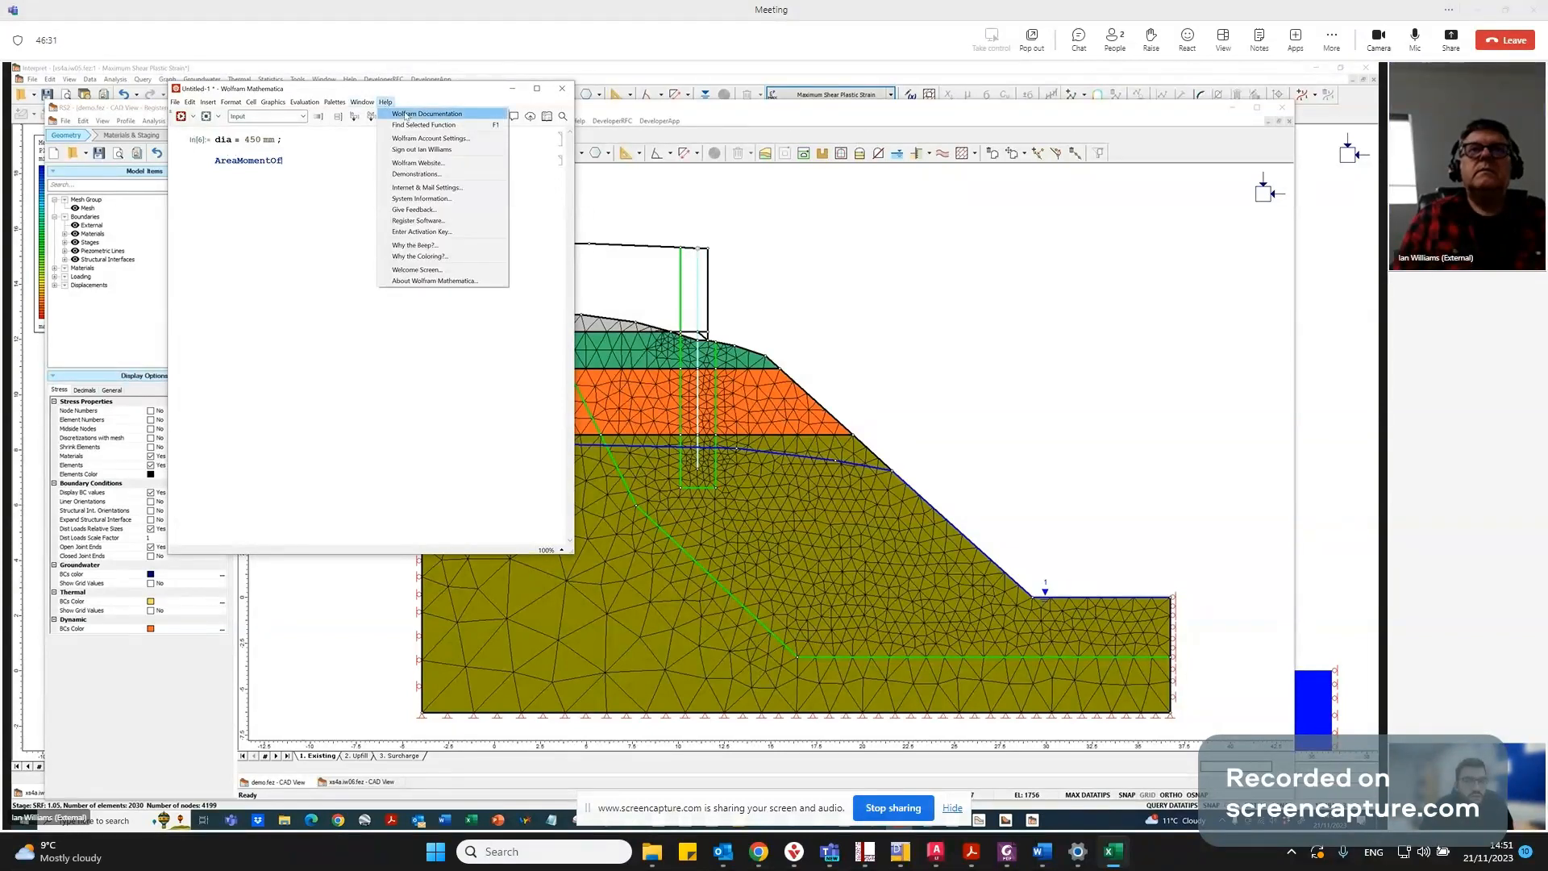
left_click(406, 115)
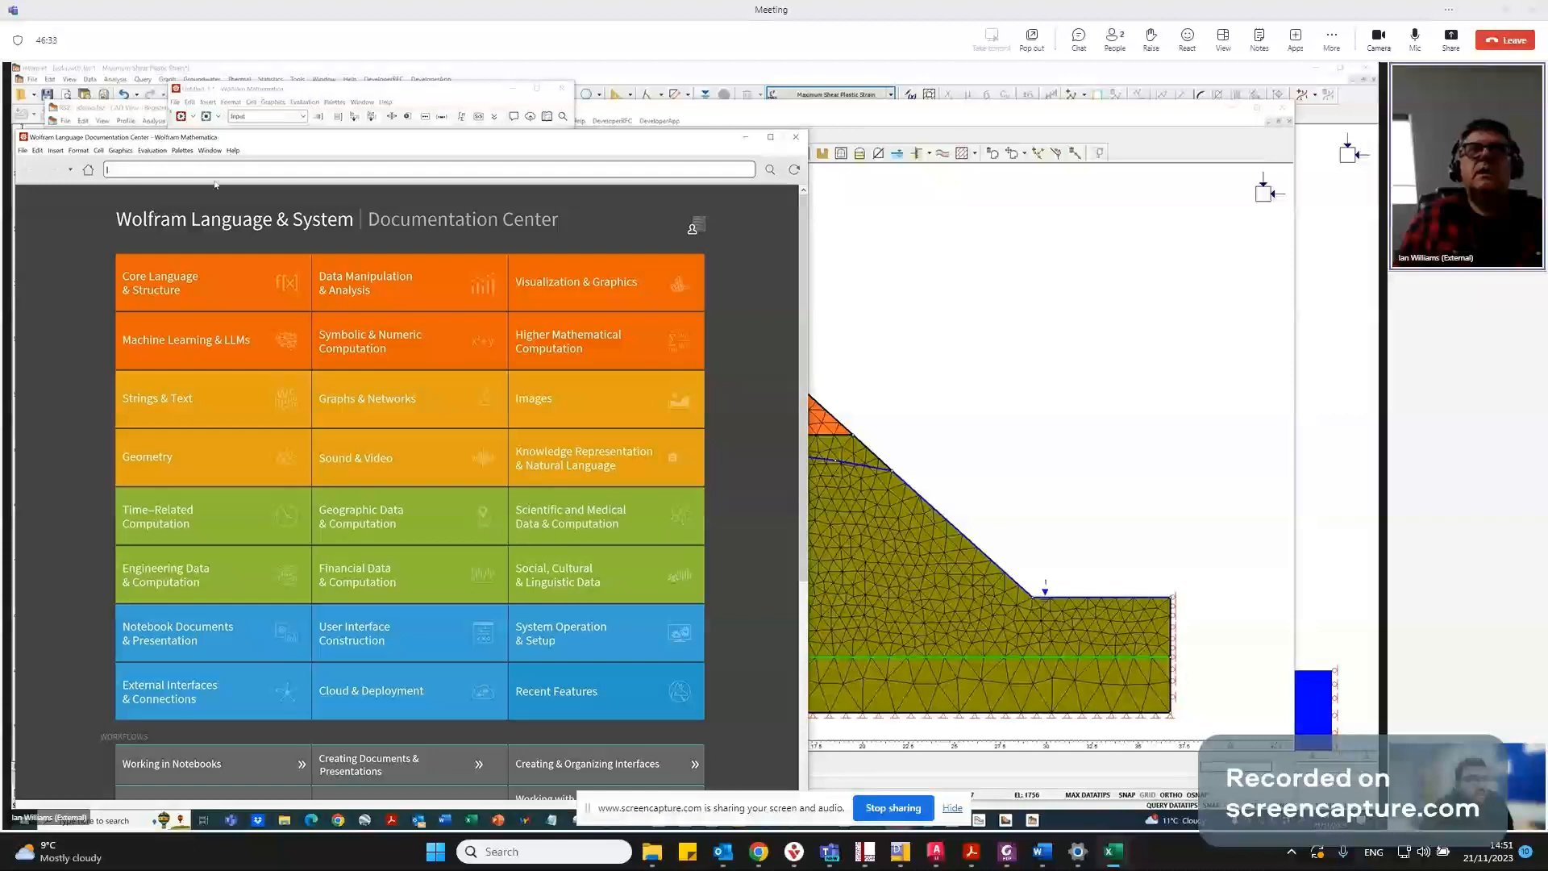
left_click(794, 139)
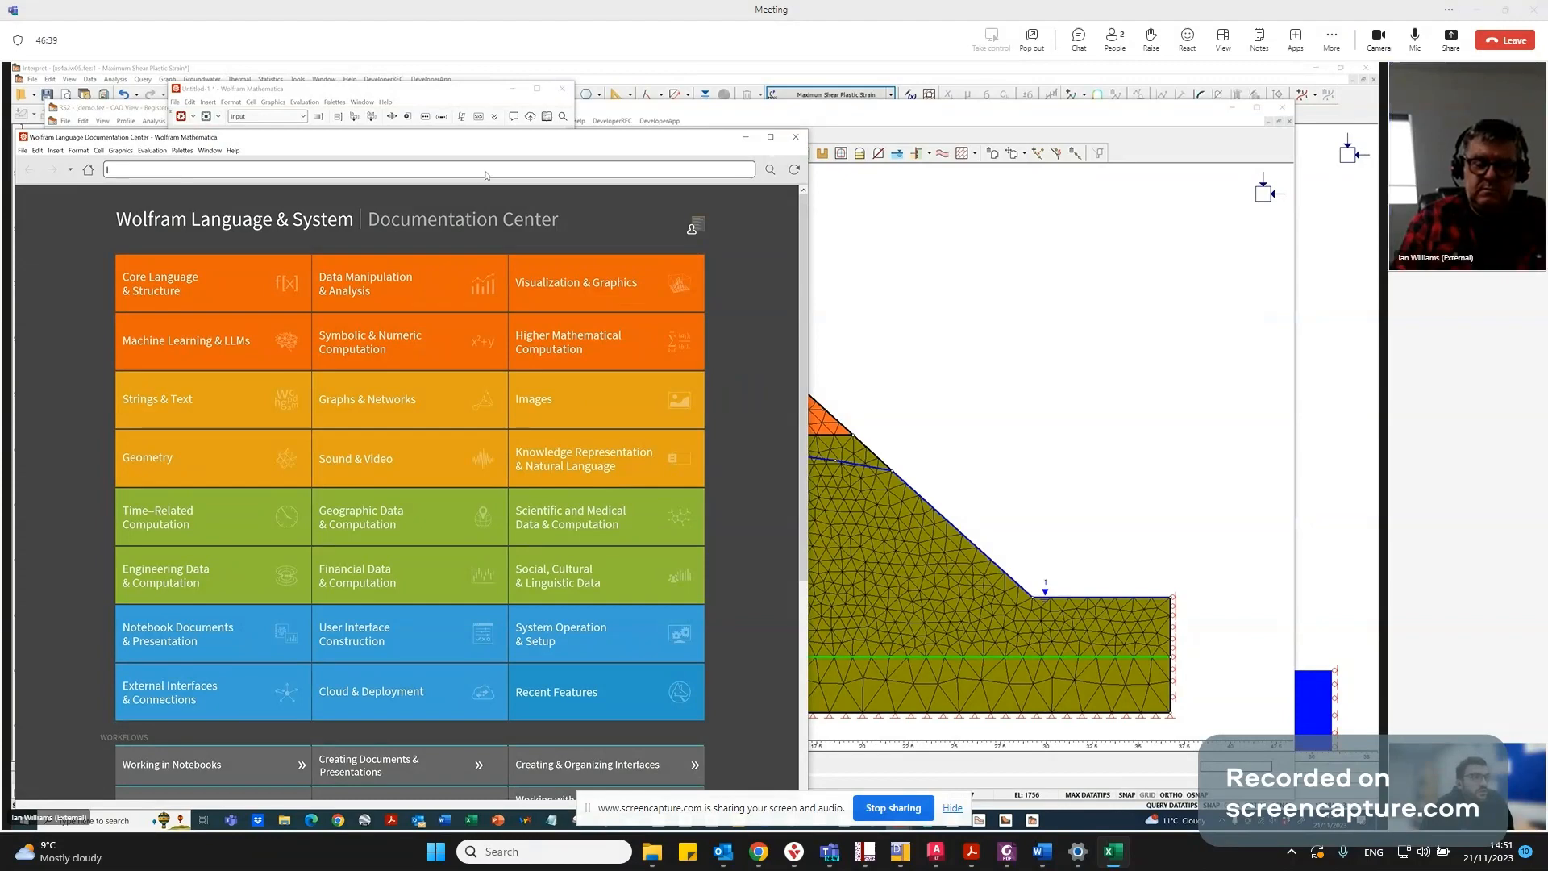
type("moment of inertia")
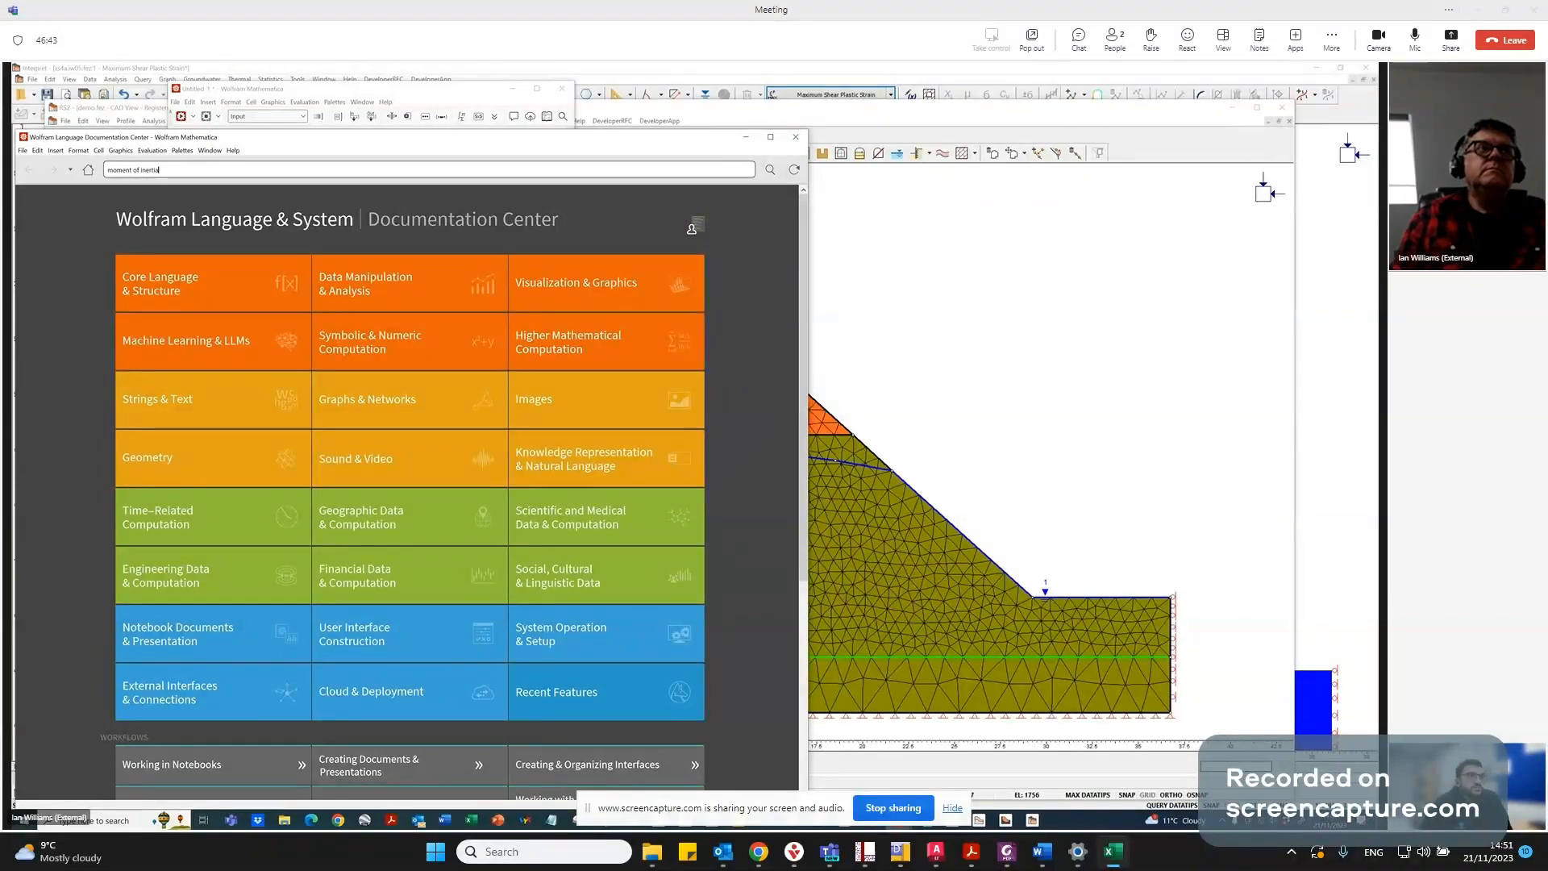
key("Return")
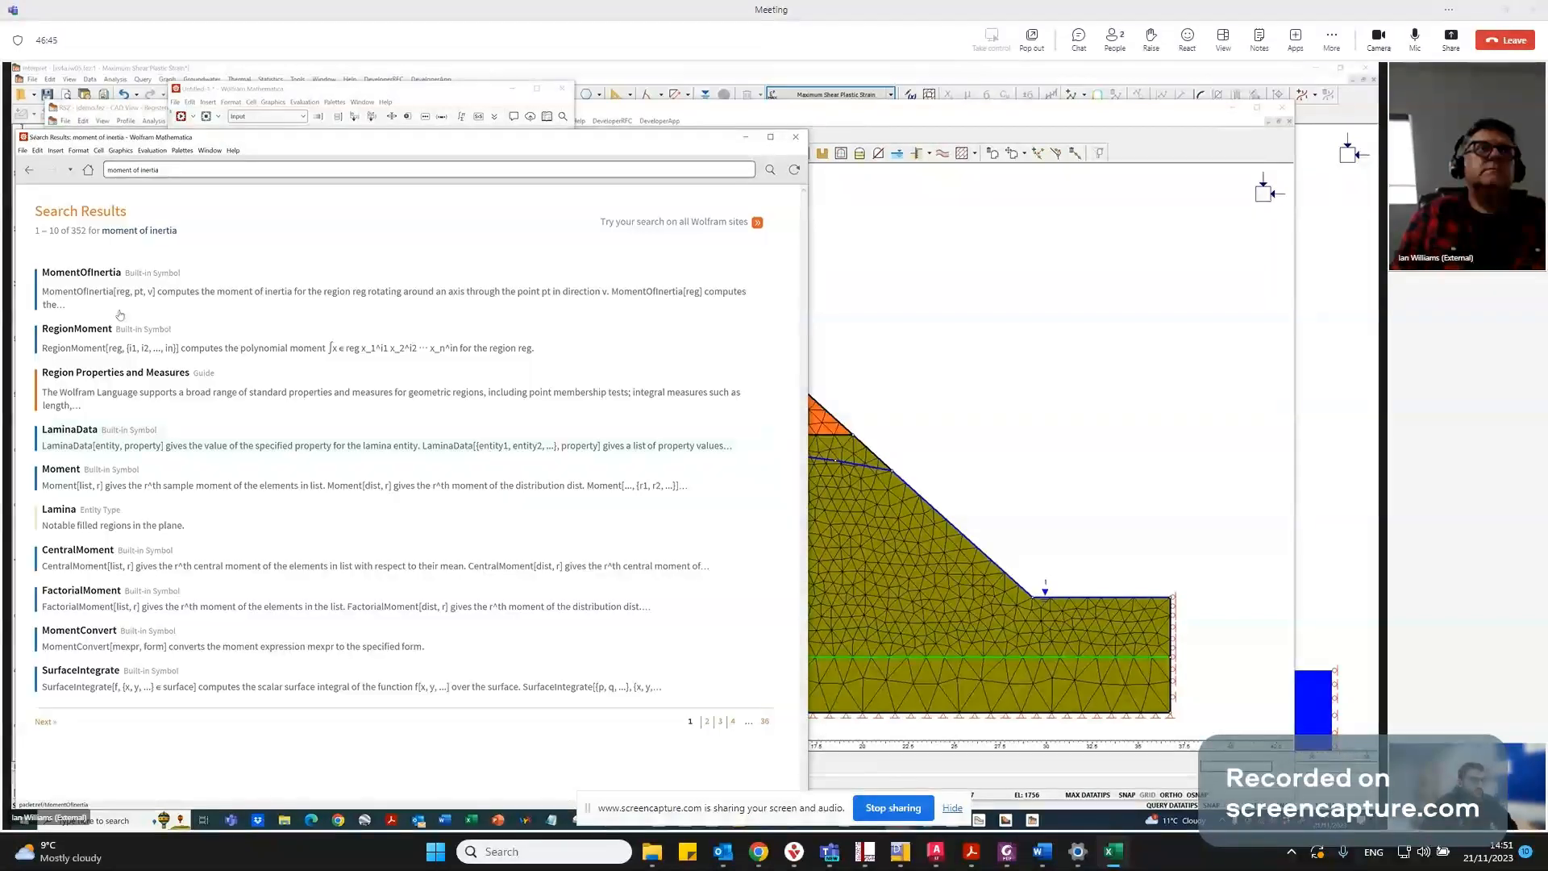
left_click(87, 277)
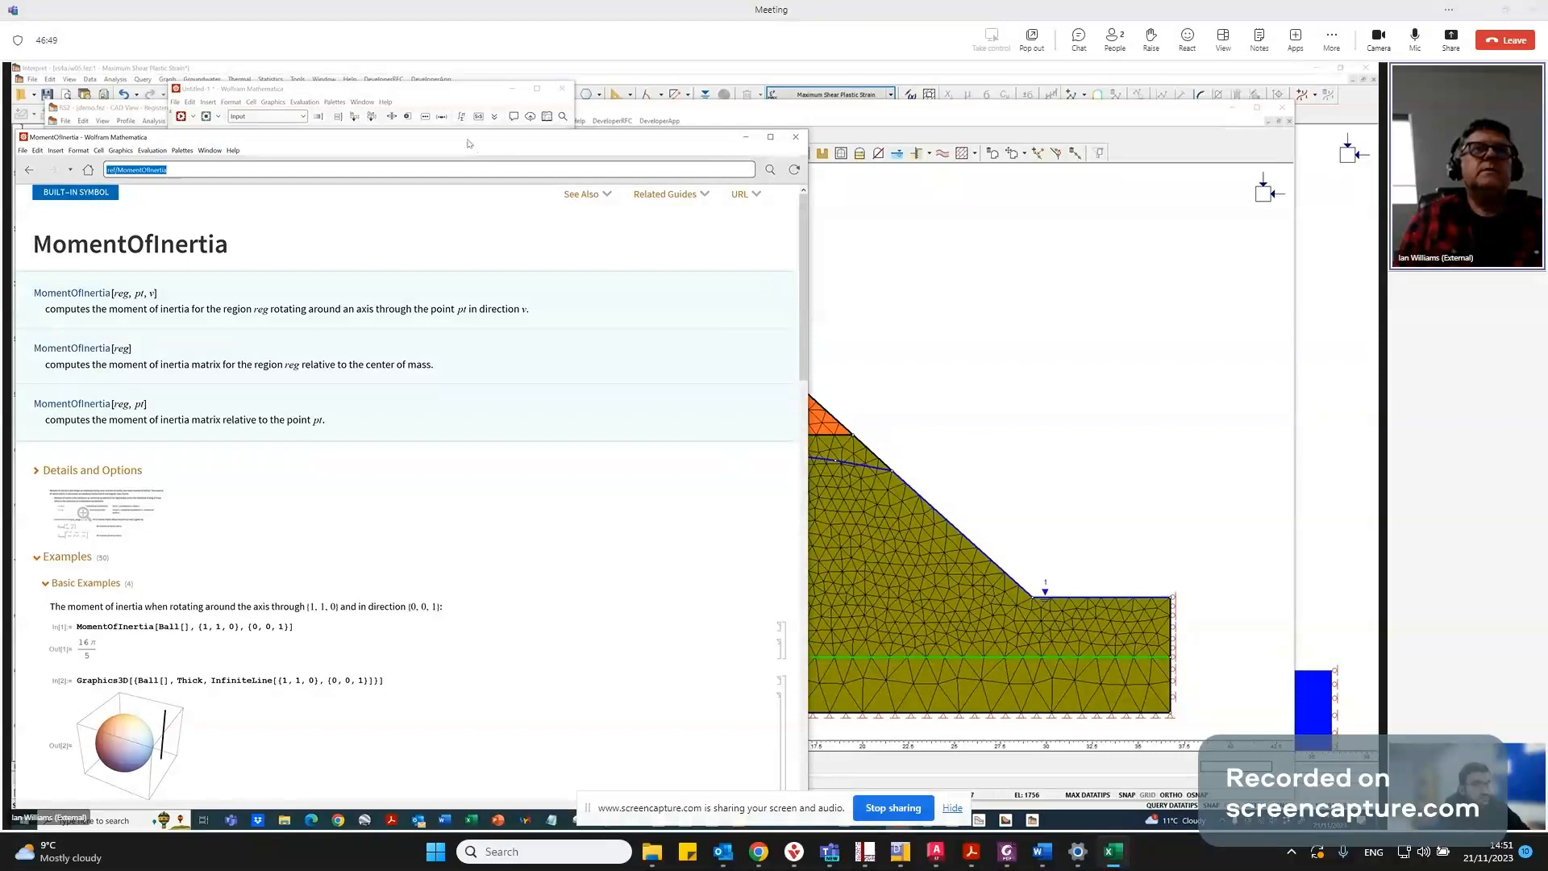
Replace the unfinished function name in the notebook with the expression MomentOfInertia[Disk[{0, 0}, dia]].
left_click_drag(472, 150, 2, 72)
left_click_drag(214, 163, 294, 164)
type("MomentO")
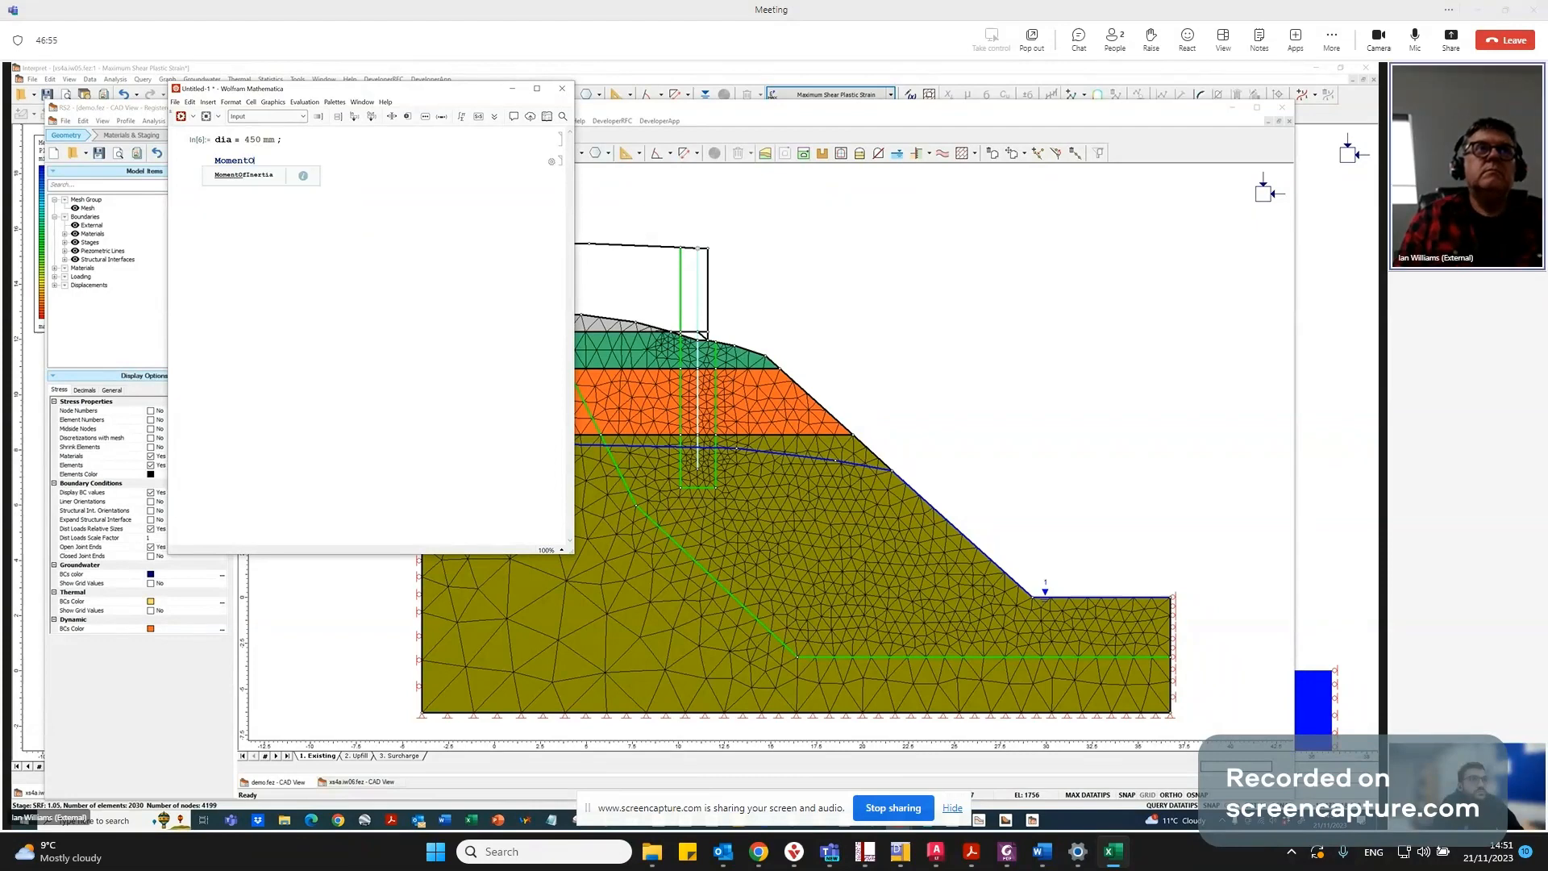
type("fInertia[")
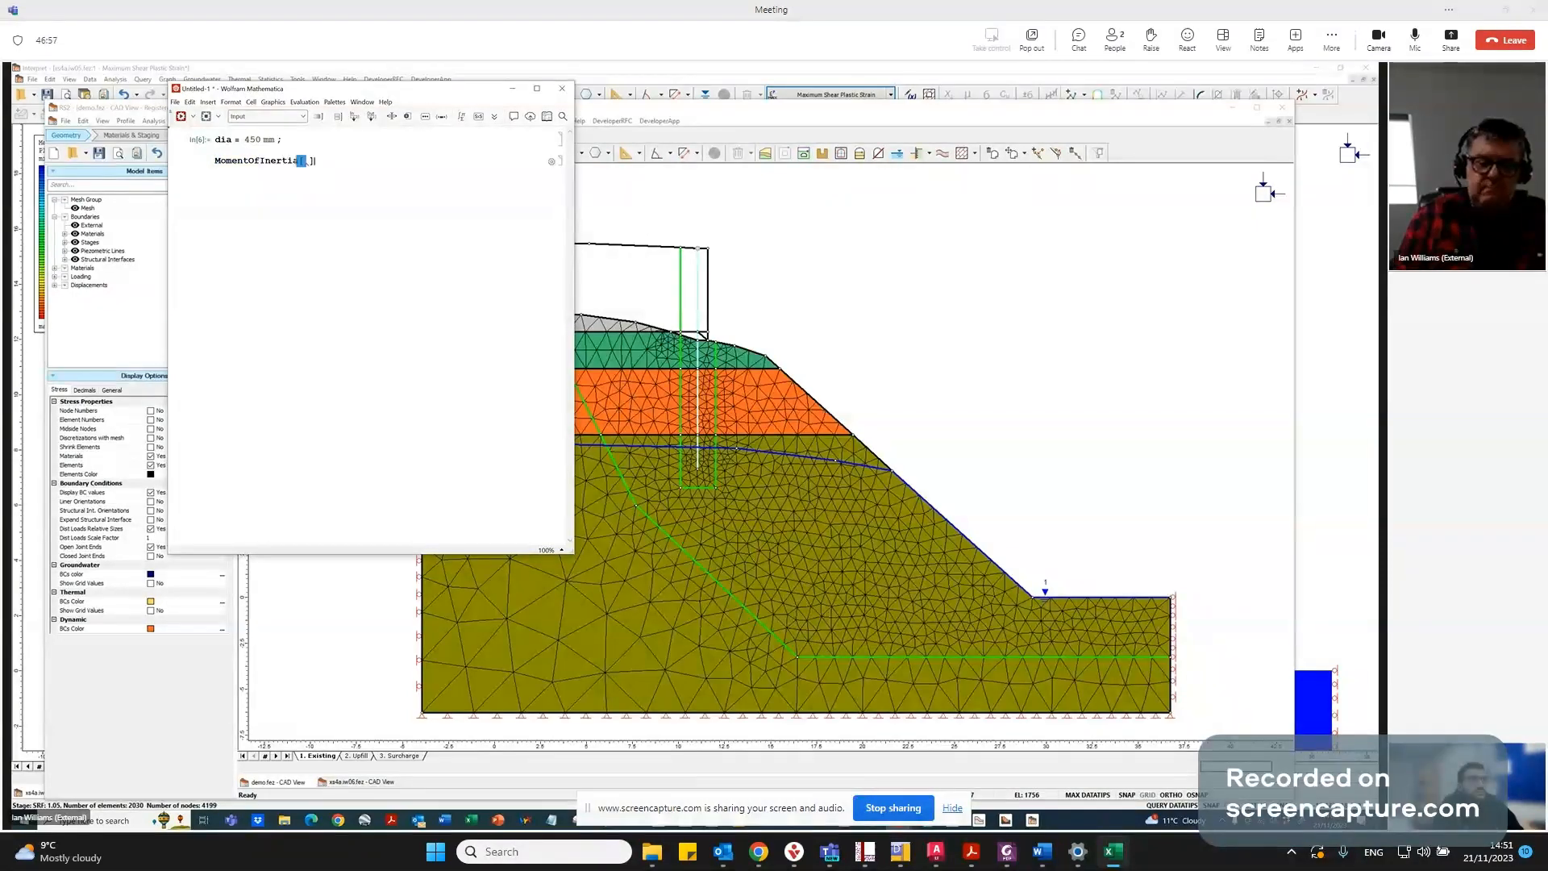
type("Disc")
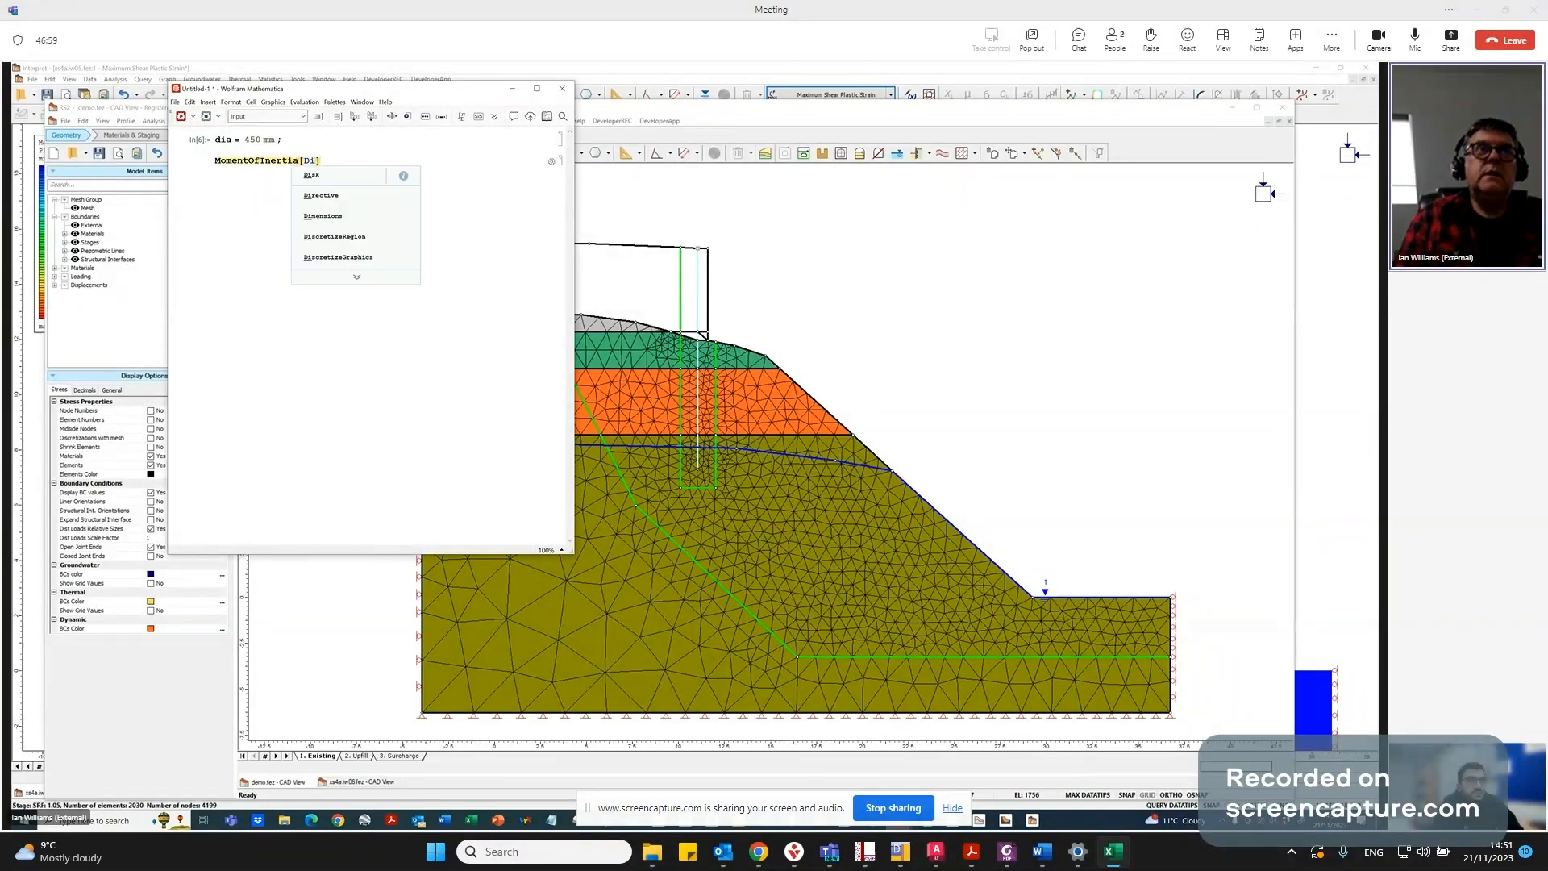
key("BackSpace")
type("k[")
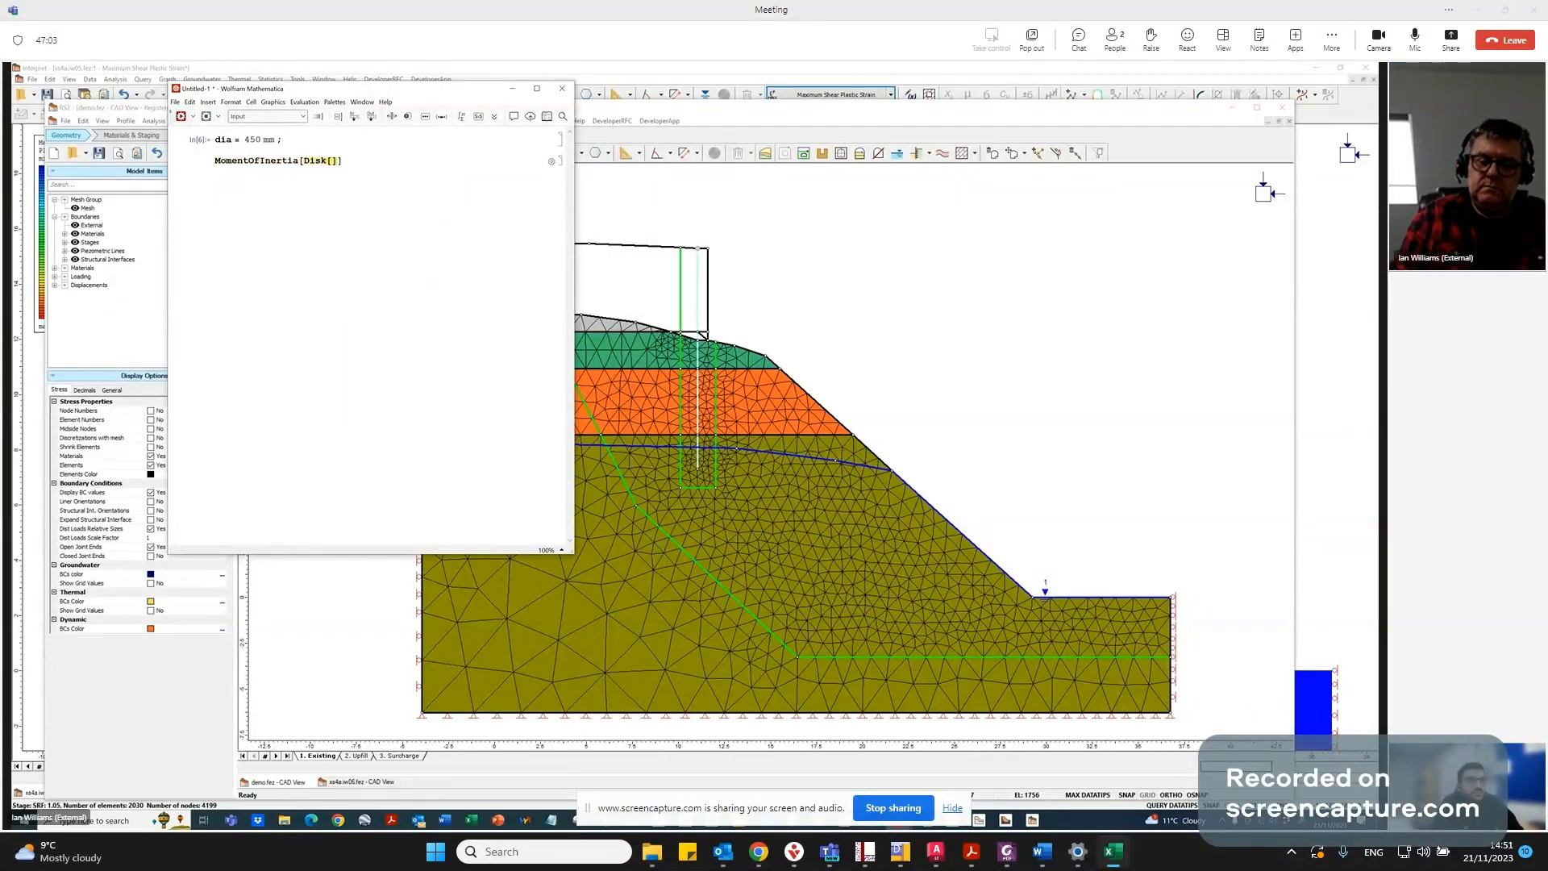
type("{0, 0")
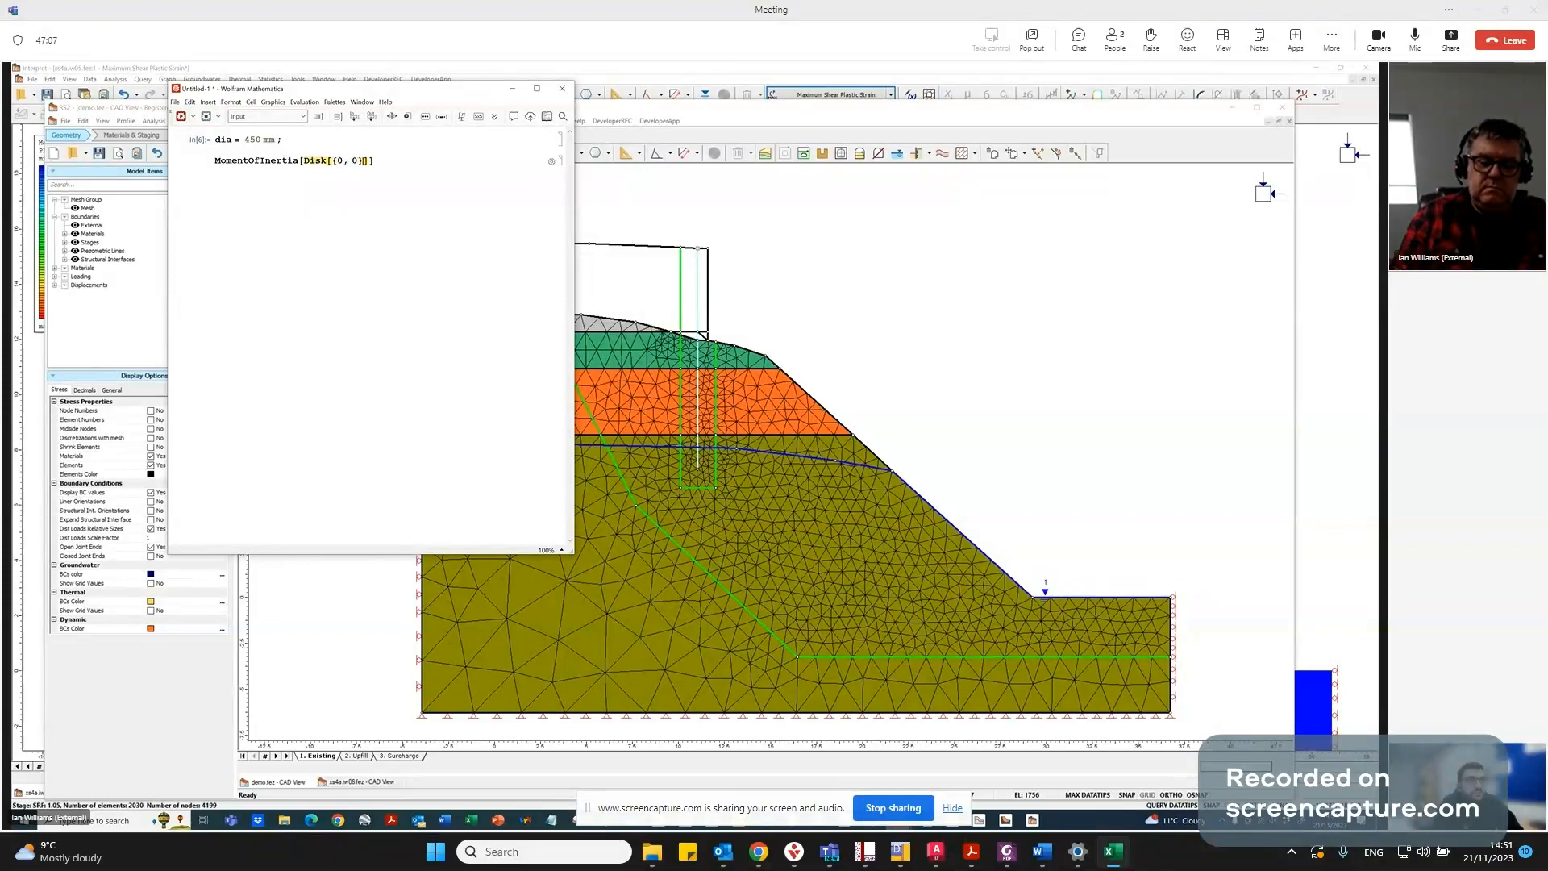
type("}, dia")
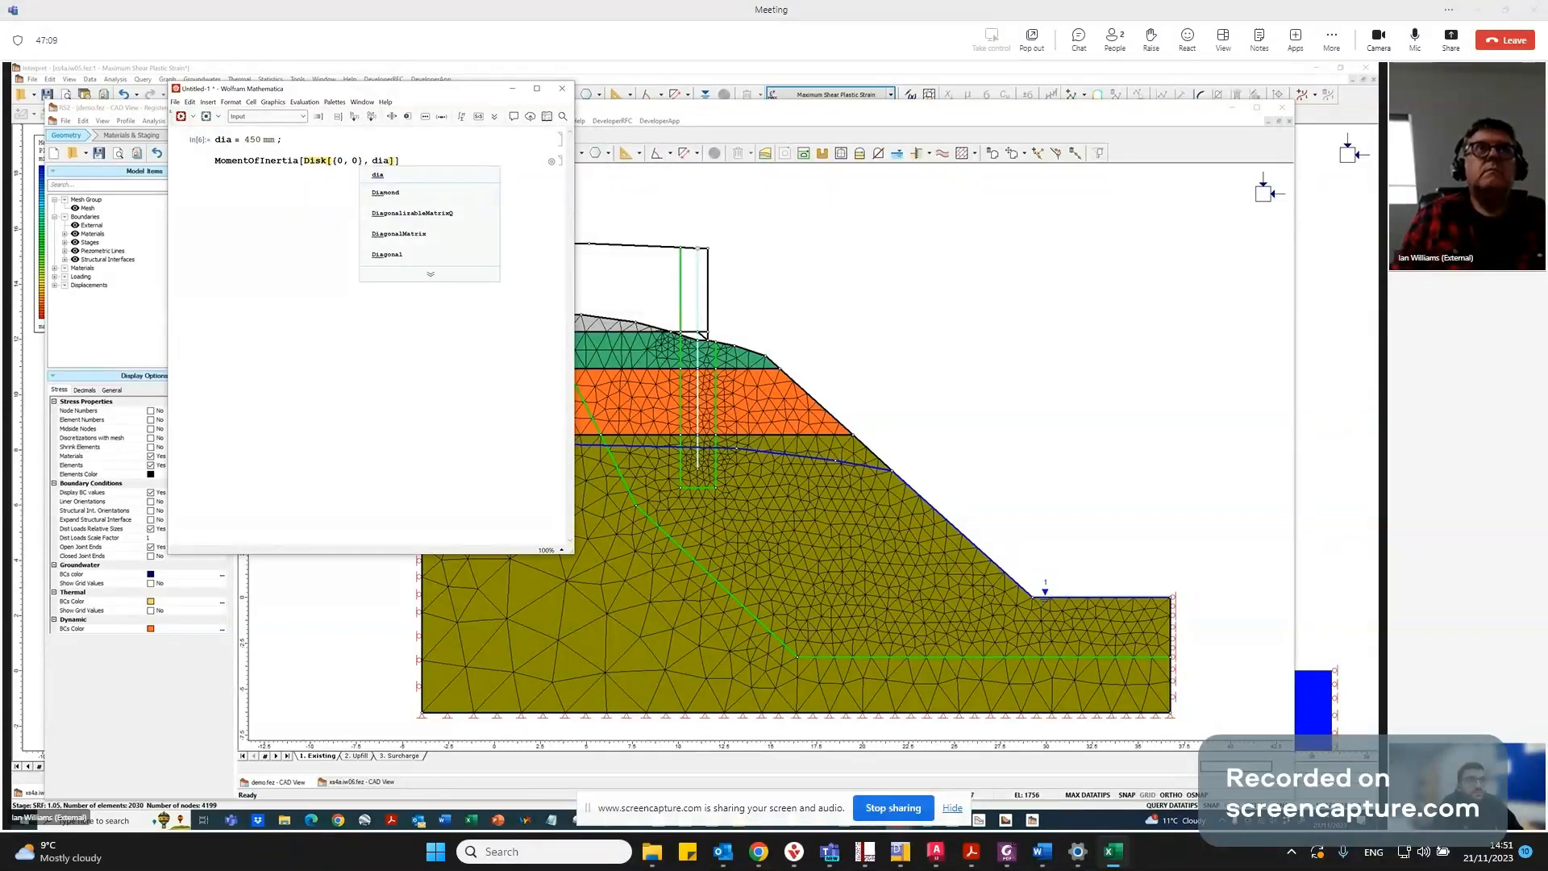
Redefine dia as the plain number 0.45 in place of the millimetre quantity, keeping the output suppressed.
left_click(232, 141)
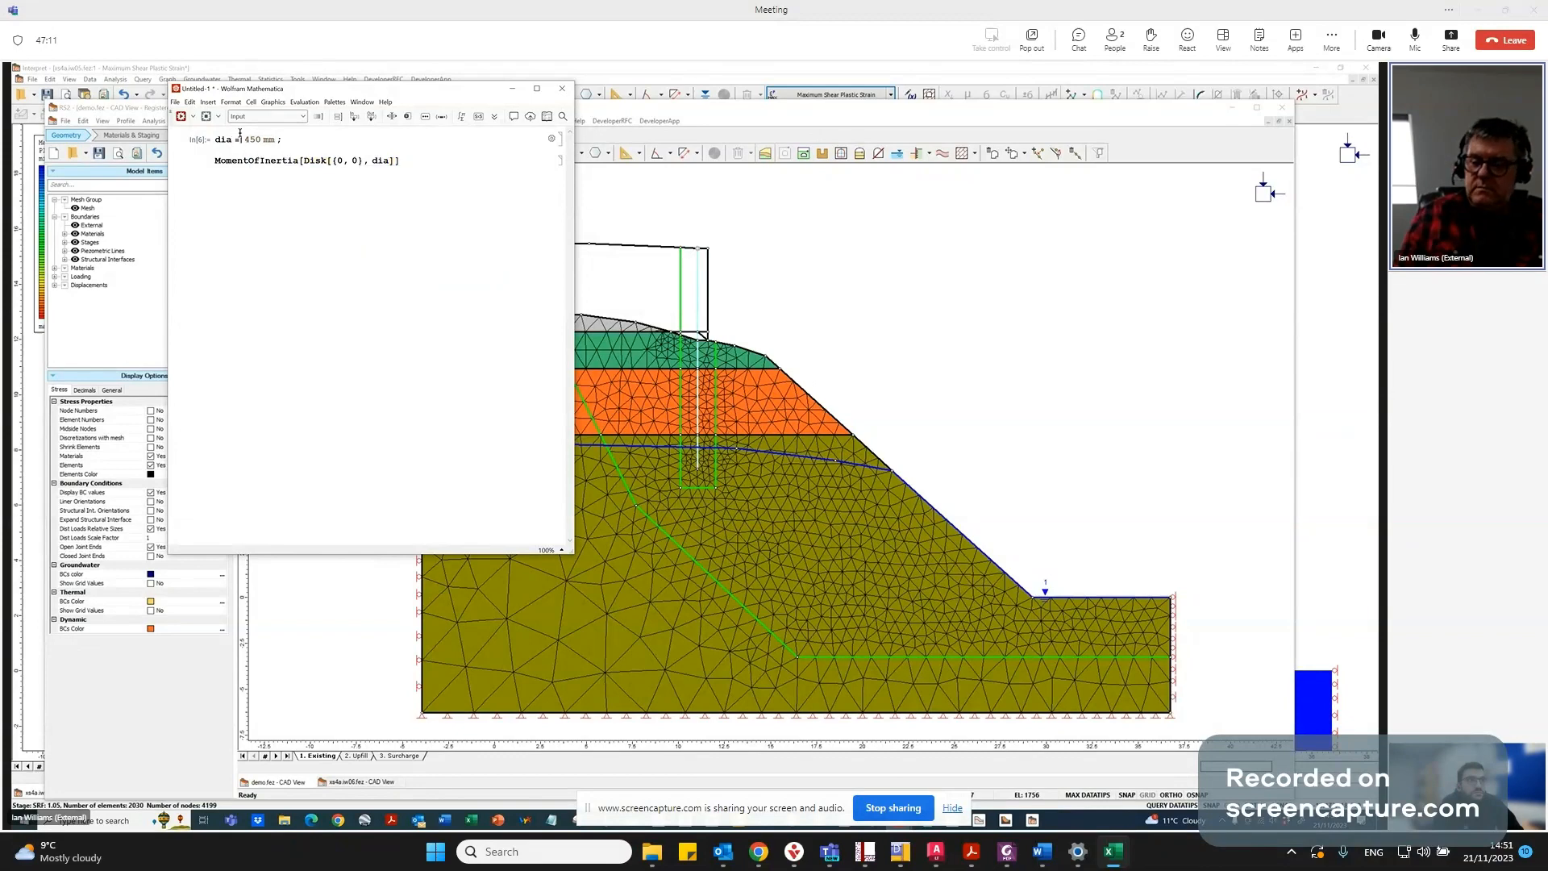
type("0.45")
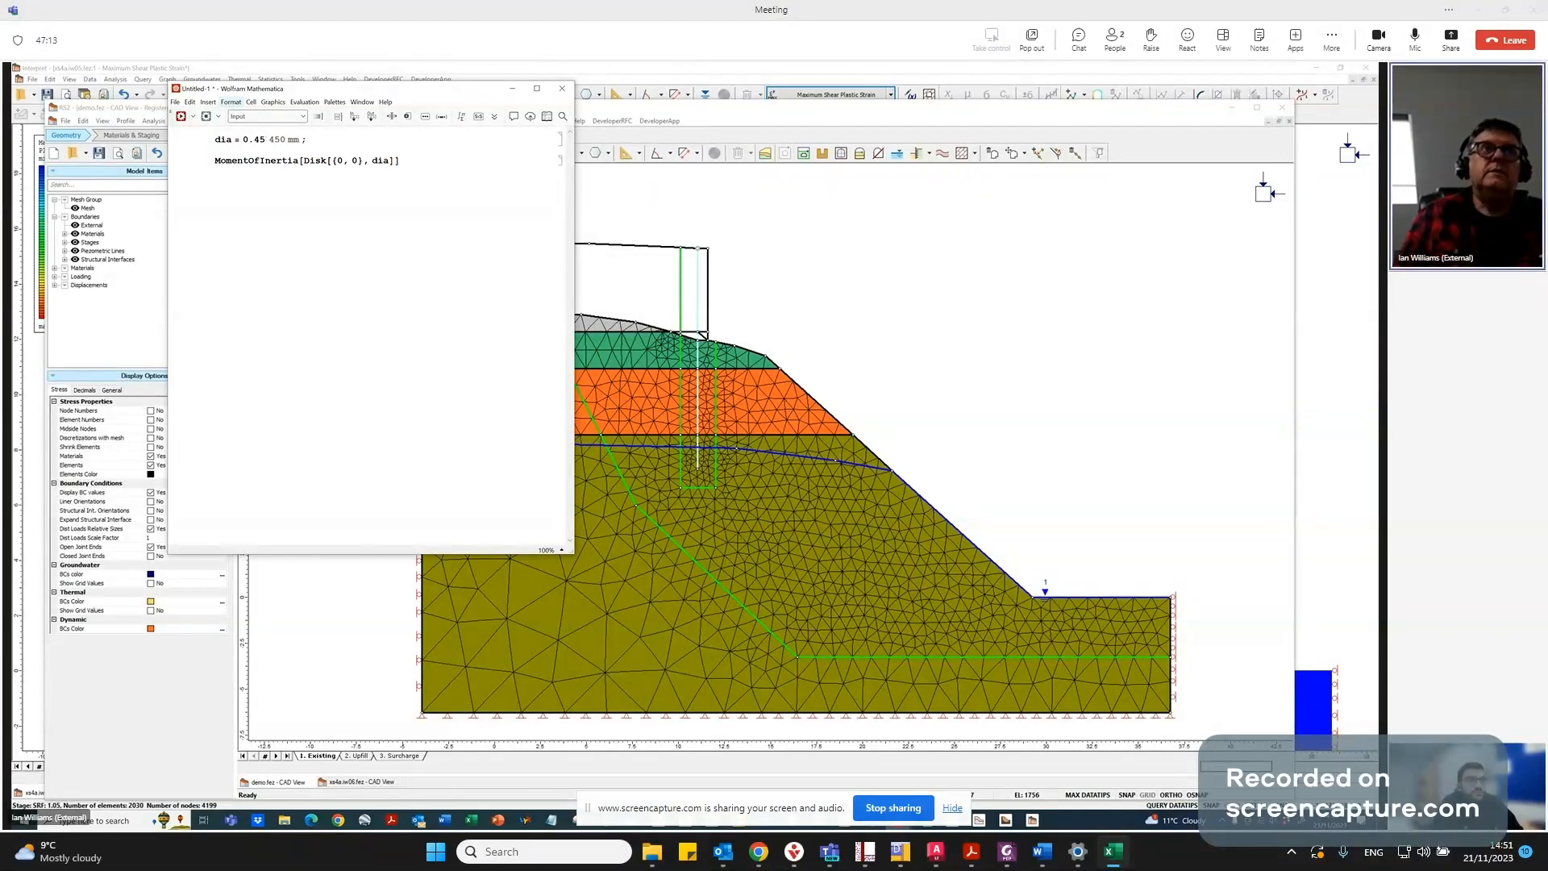
key("Delete")
key("Delete")
key("Delete")
key("Delete")
key("Delete")
key("Delete")
key("Delete")
key("Delete")
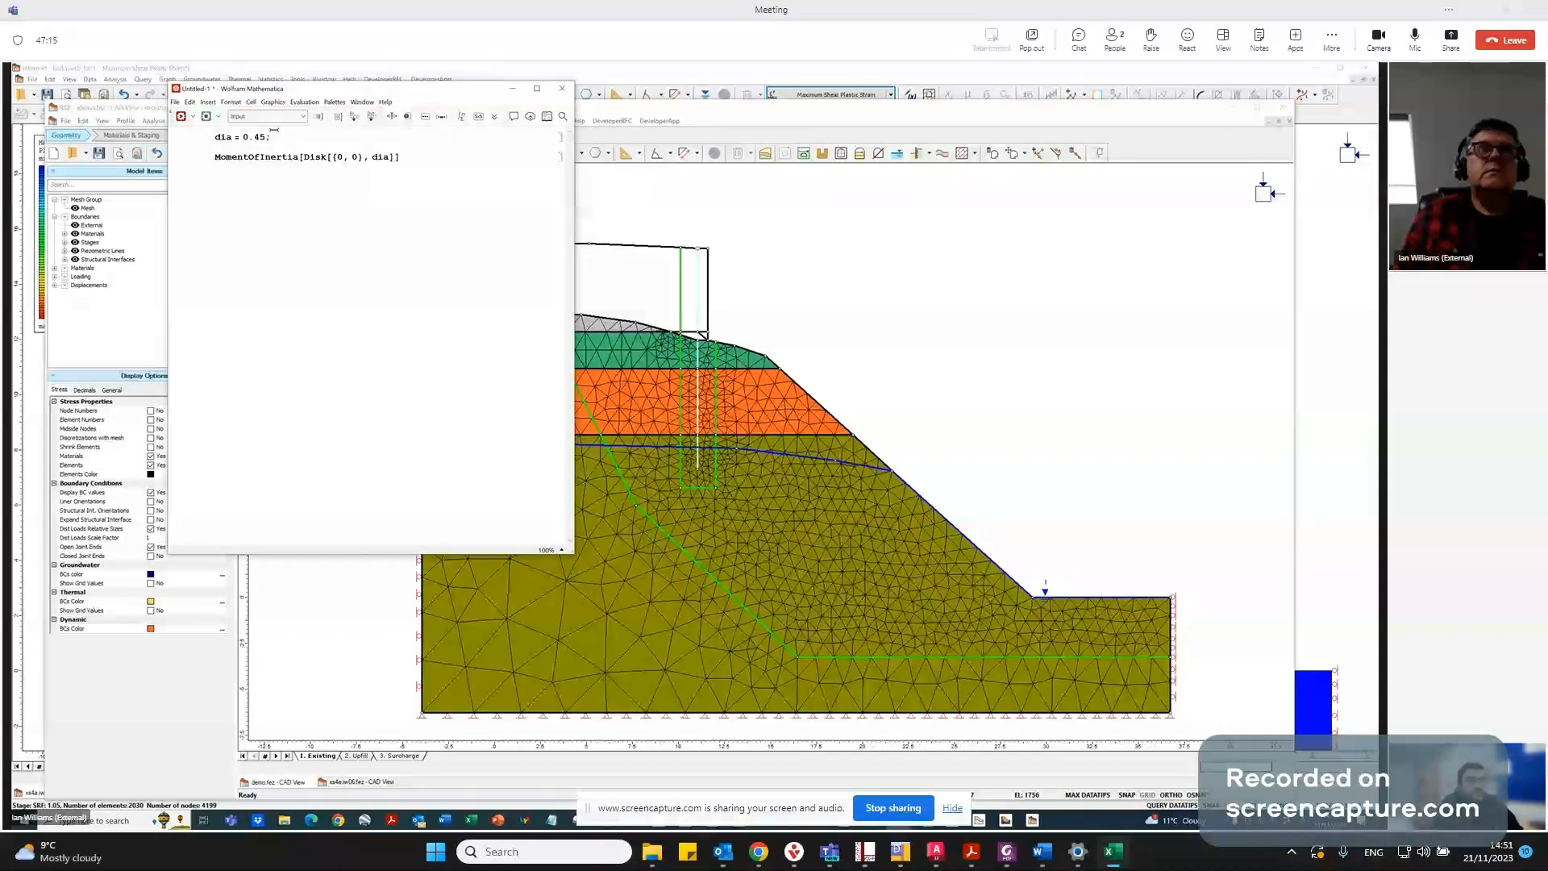
Evaluate the dia definition and the disk's MomentOfInertia expression.
left_click(400, 158)
key("shift+Return")
left_click(408, 197)
key("shift+Return")
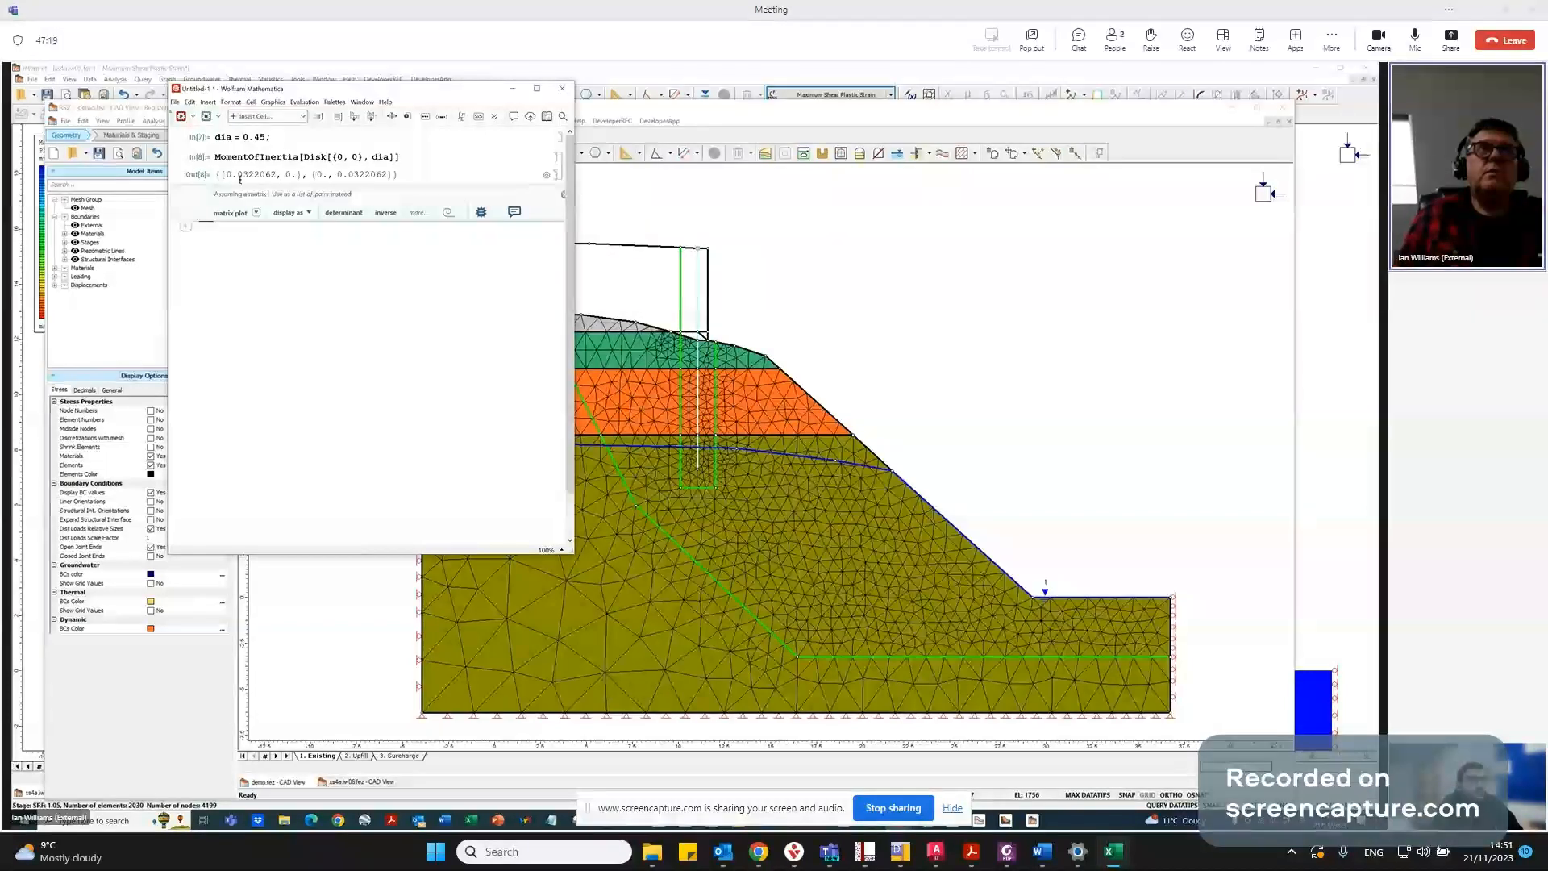
Extract only element [[1, 1]] of the moment of inertia matrix and evaluate the expression.
left_click(423, 152)
type("[[1]]")
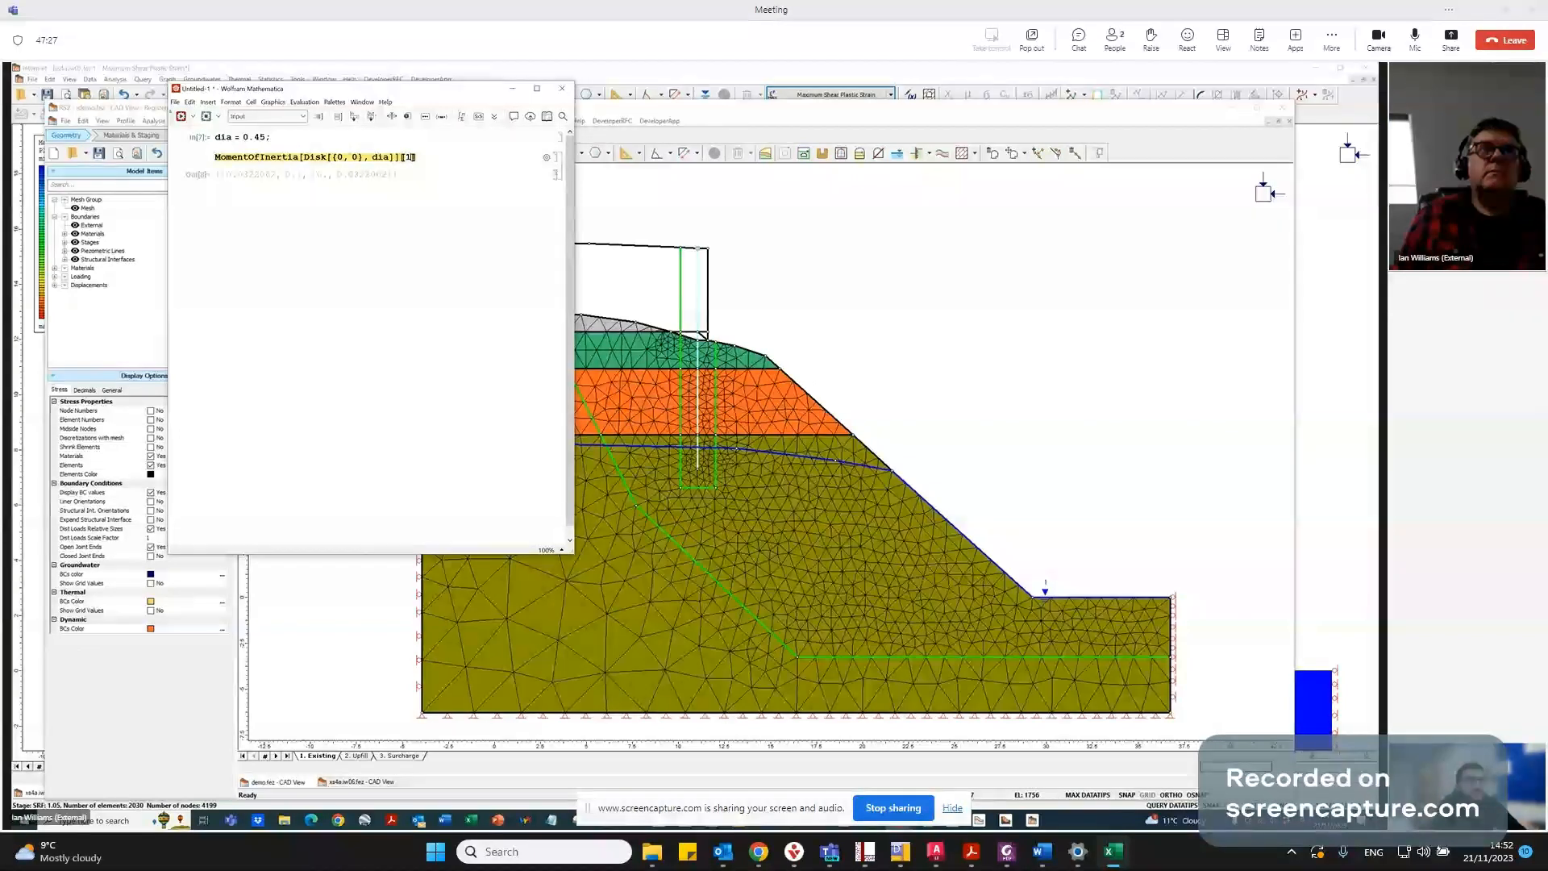
key("shift+Return")
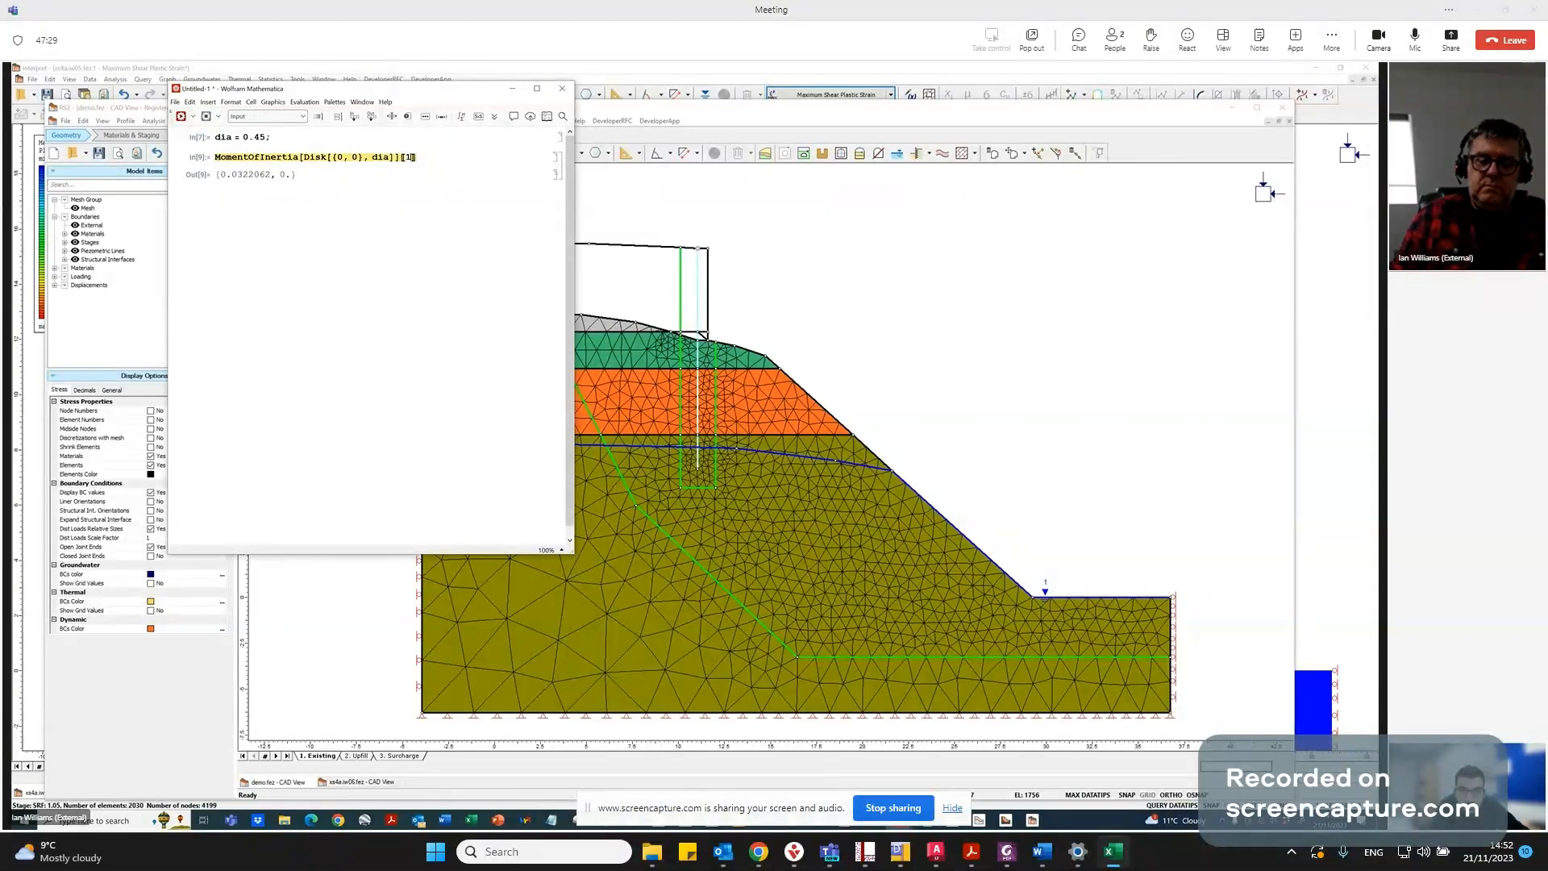
type(", 1")
key("shift+Return")
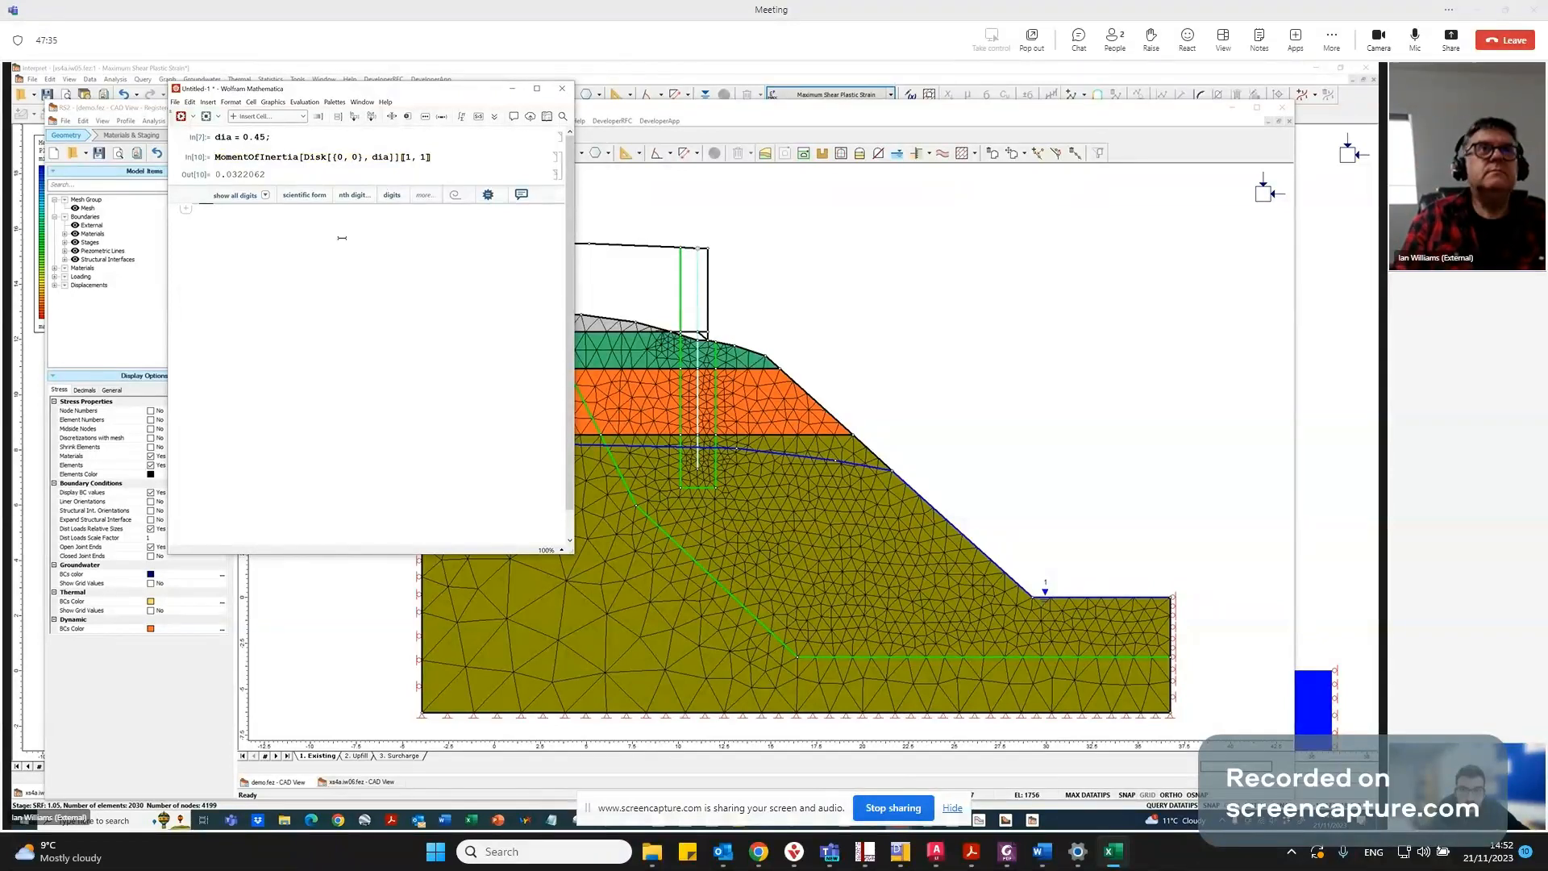
Define the variable spacing as 1.6 in a new cell below the moment of inertia result and evaluate it.
type("spa")
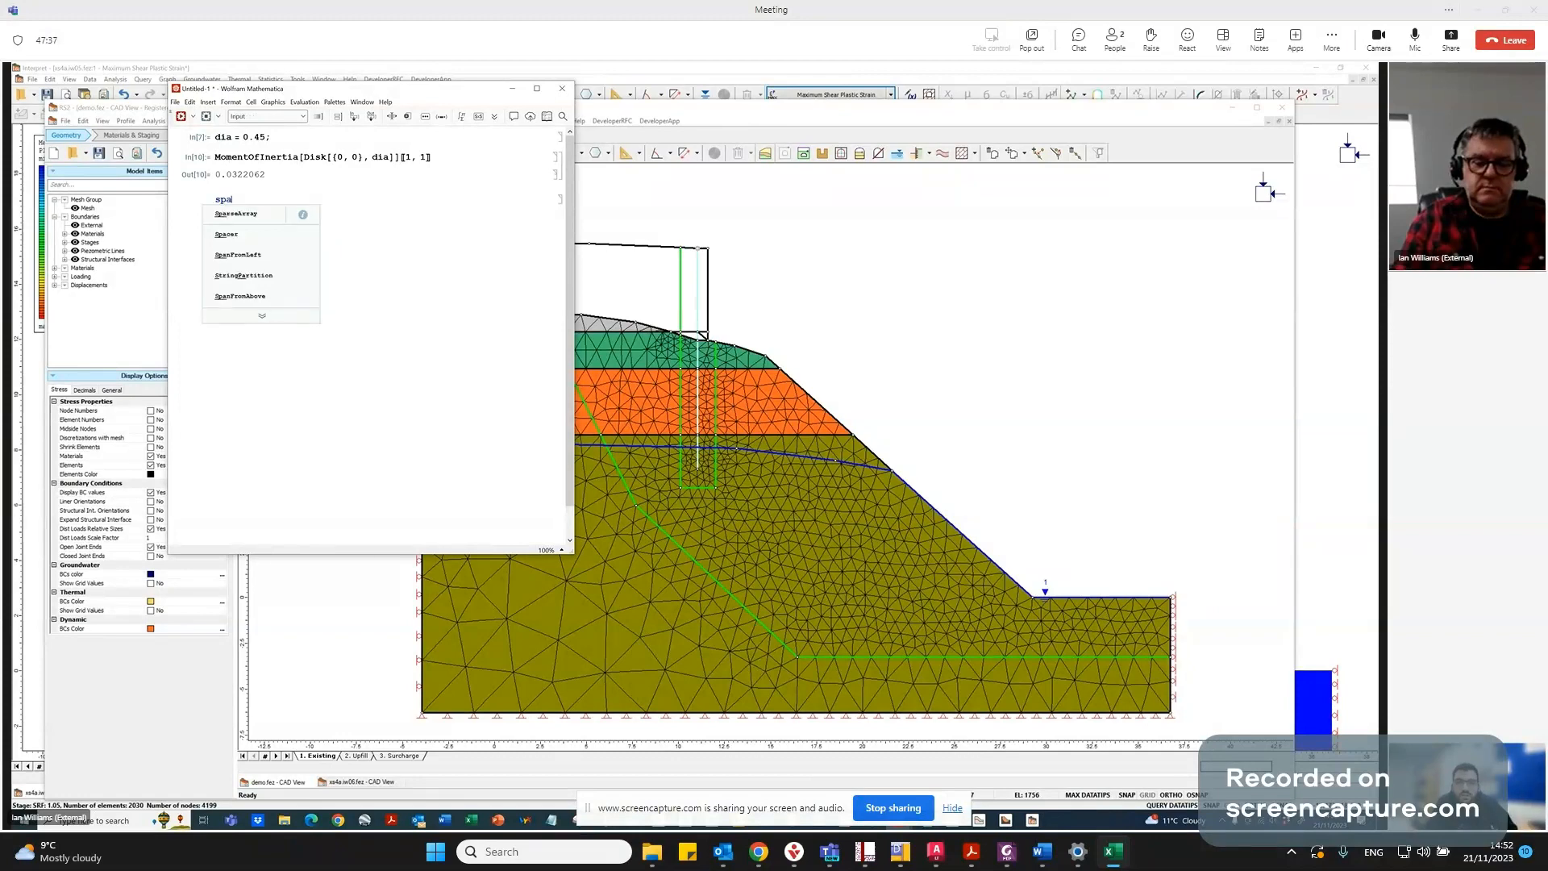
type("cing")
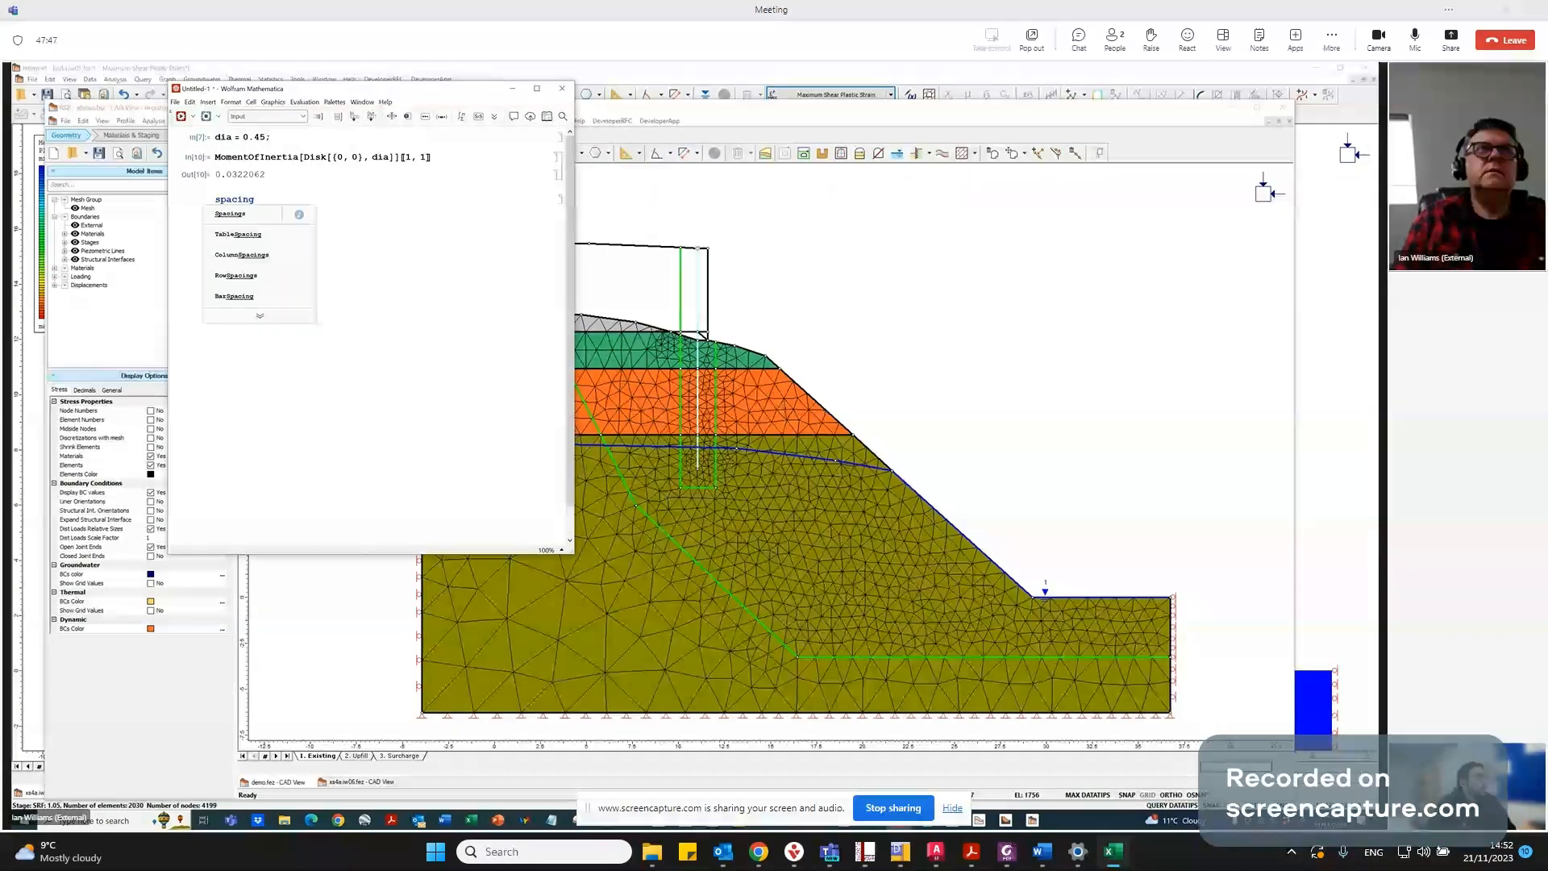
type("=")
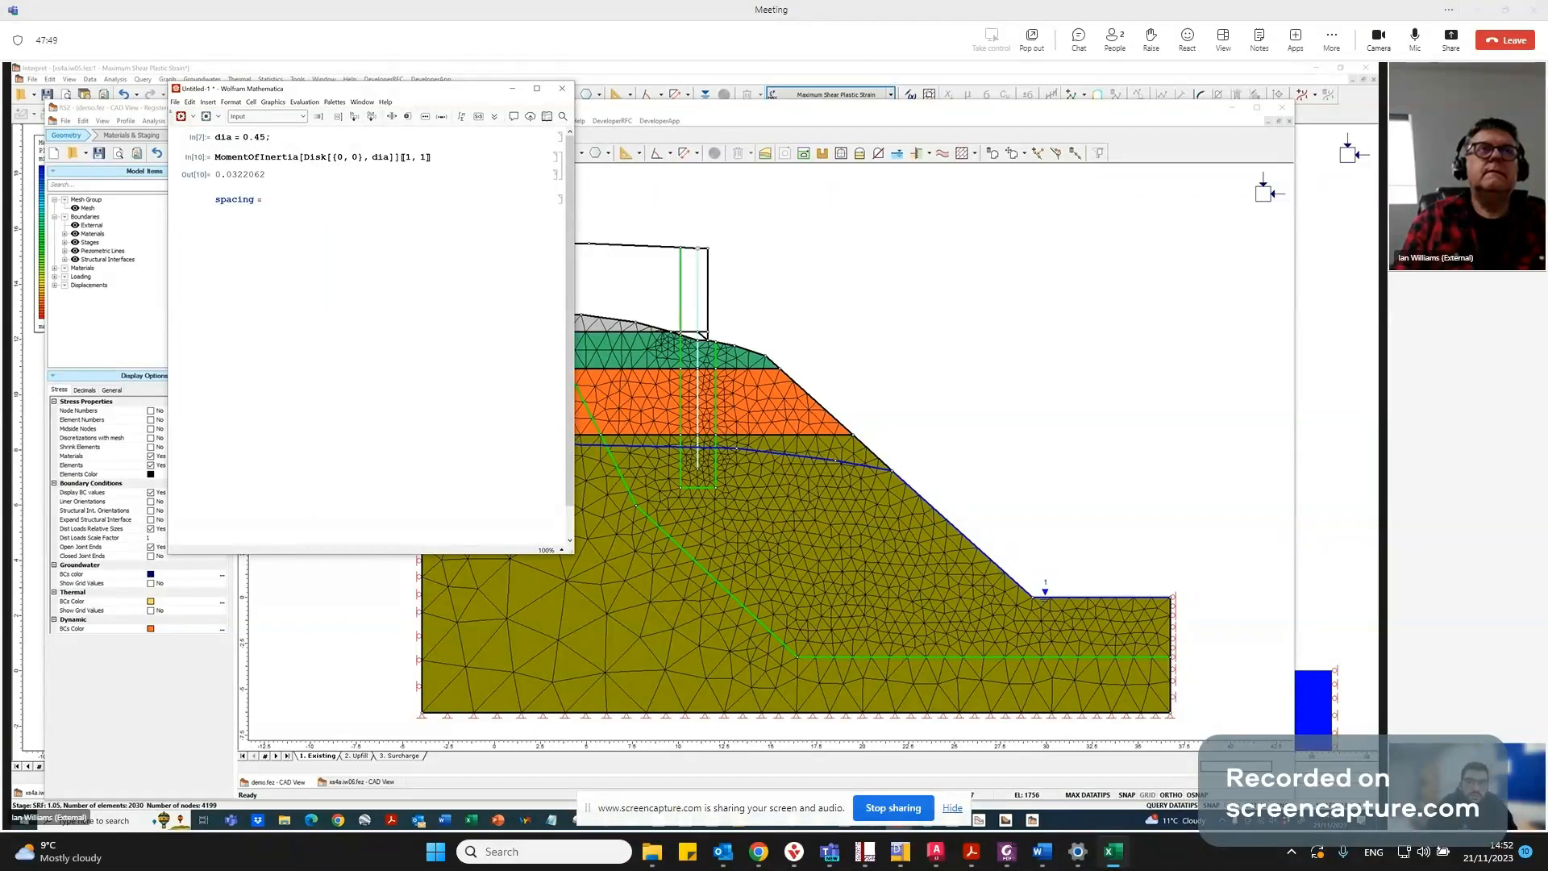
type(" 1.6")
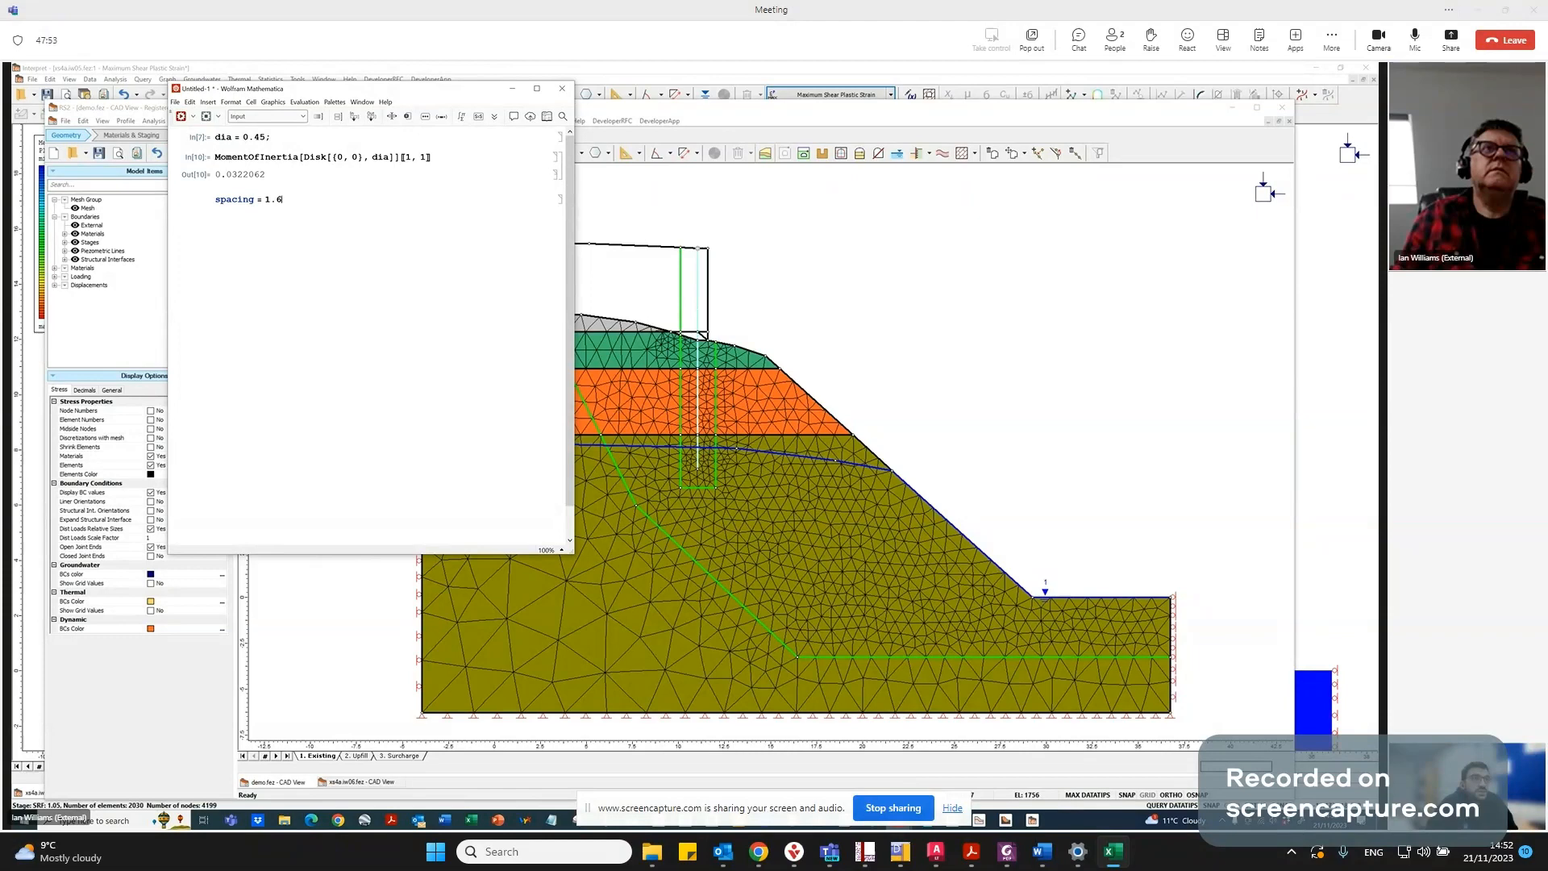
key("shift+Return")
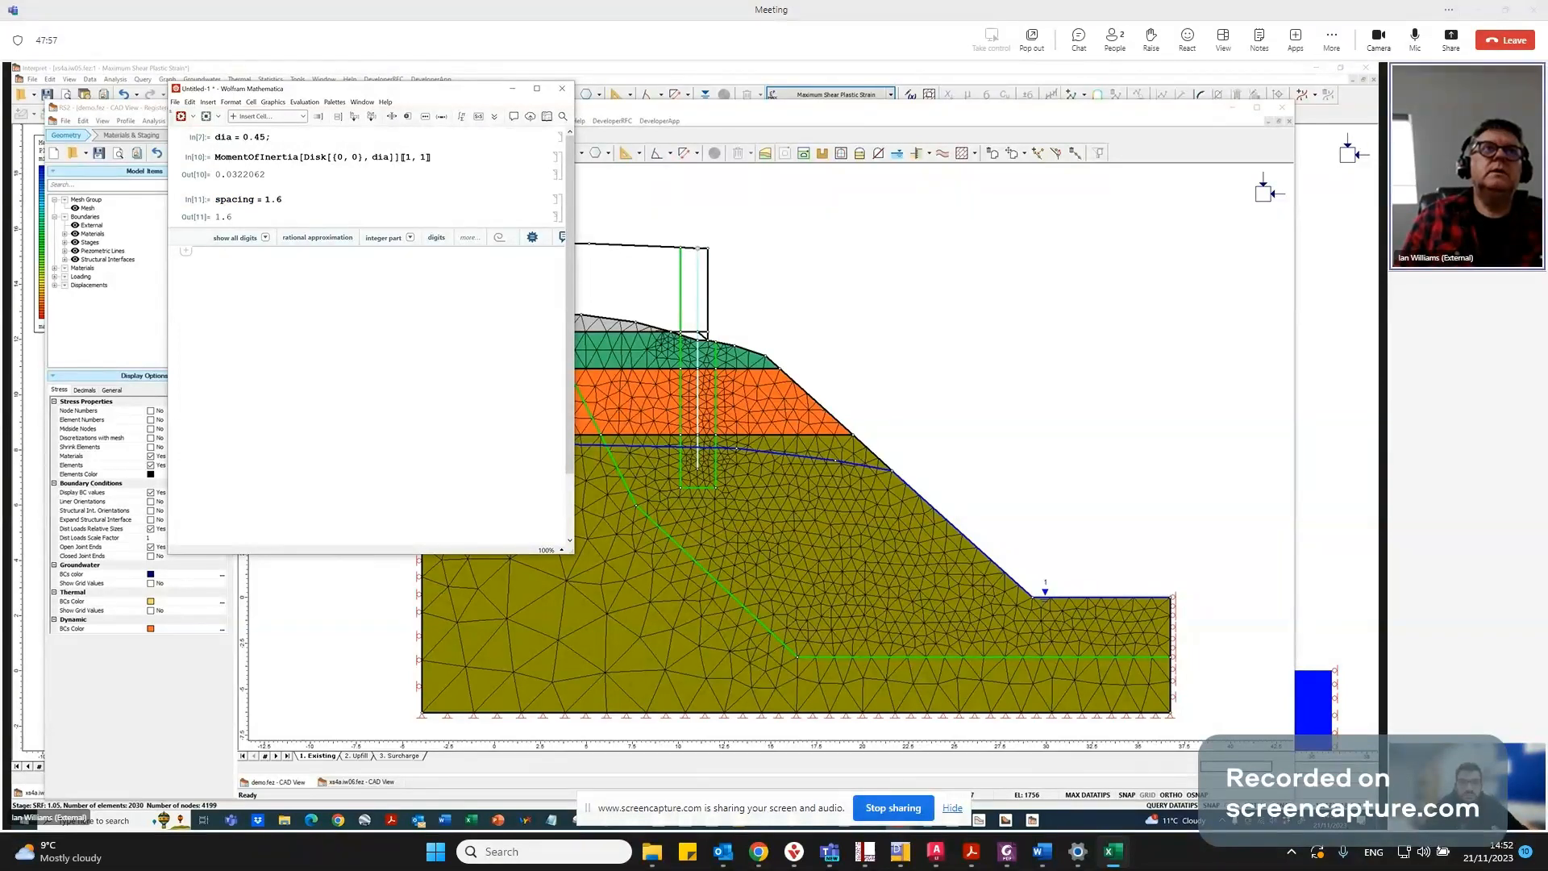
Assign the disk's moment of inertia expression to the variable mi and evaluate it again.
left_click(215, 157)
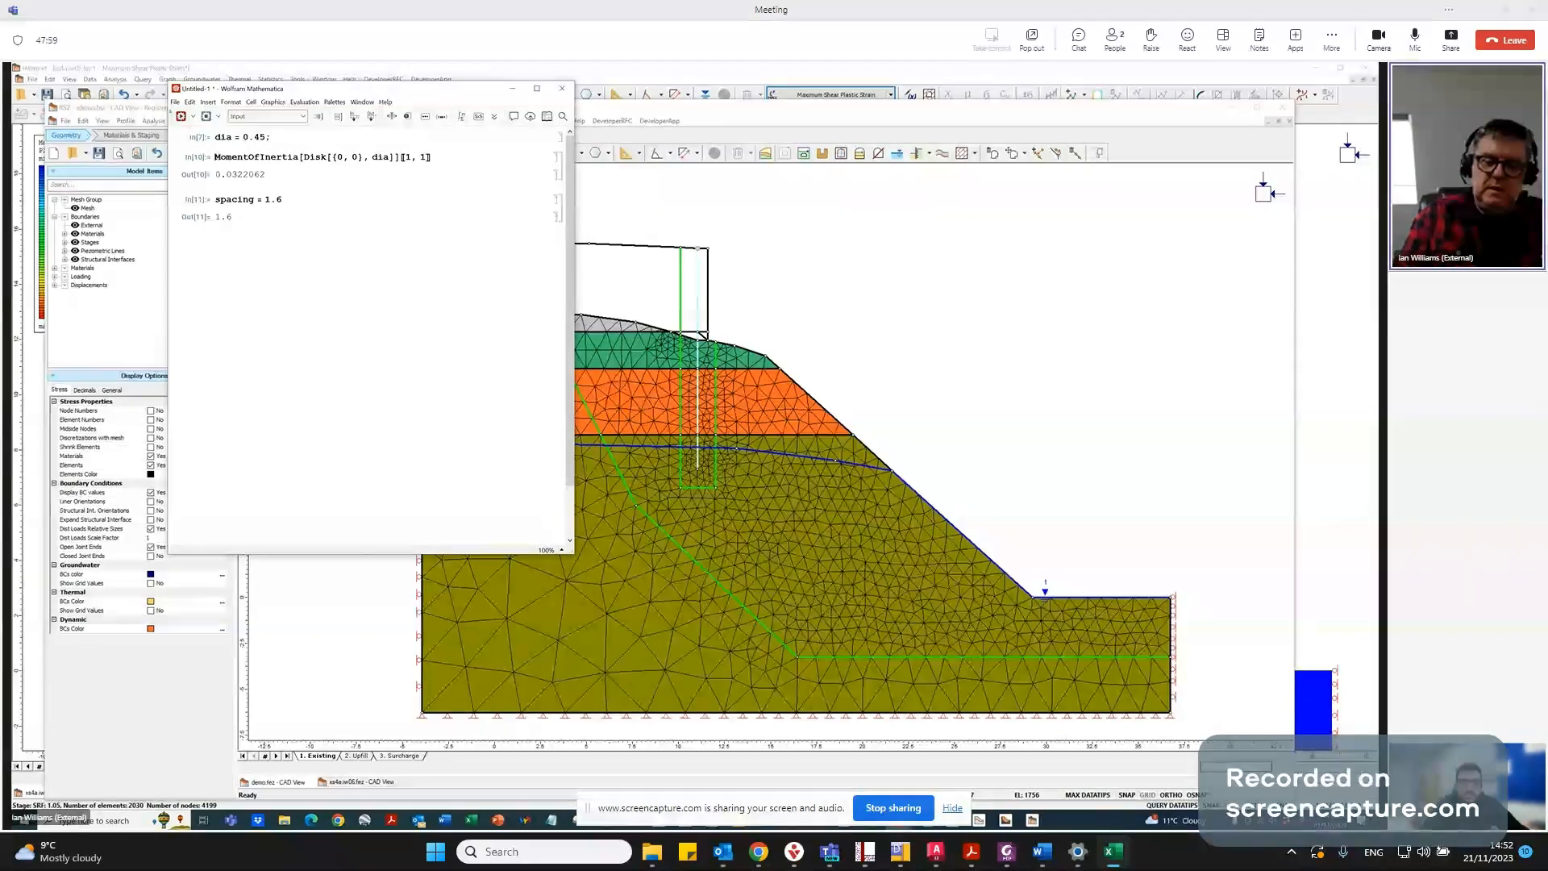
type("mi =")
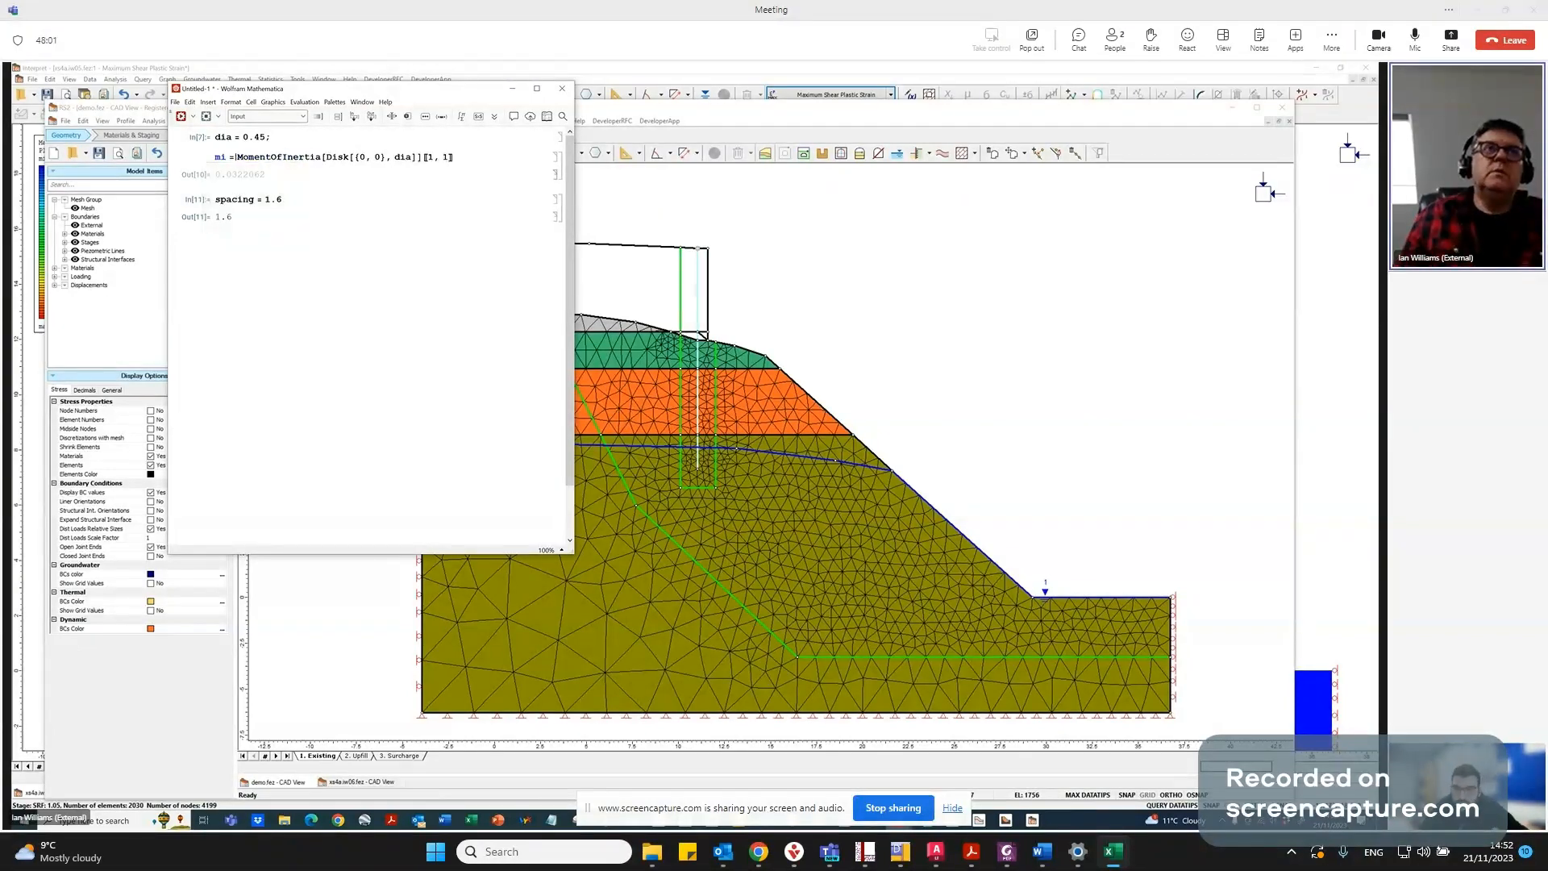
key("shift+Return")
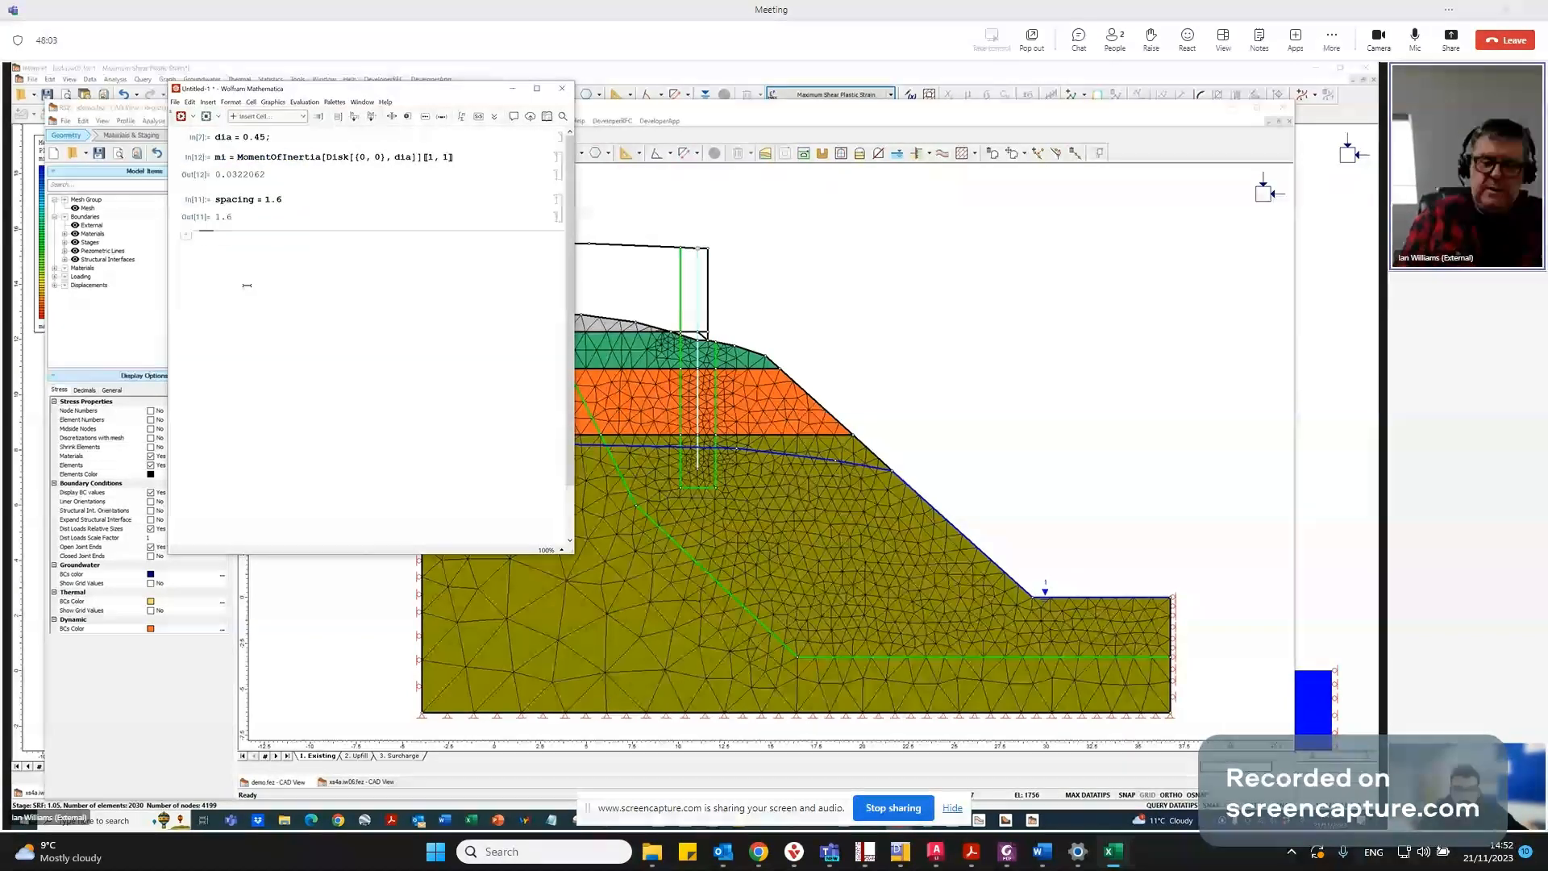
Enter the fraction mi over spacing in a new cell below the spacing definition and evaluate it.
type("mi")
key("Return")
type("spa")
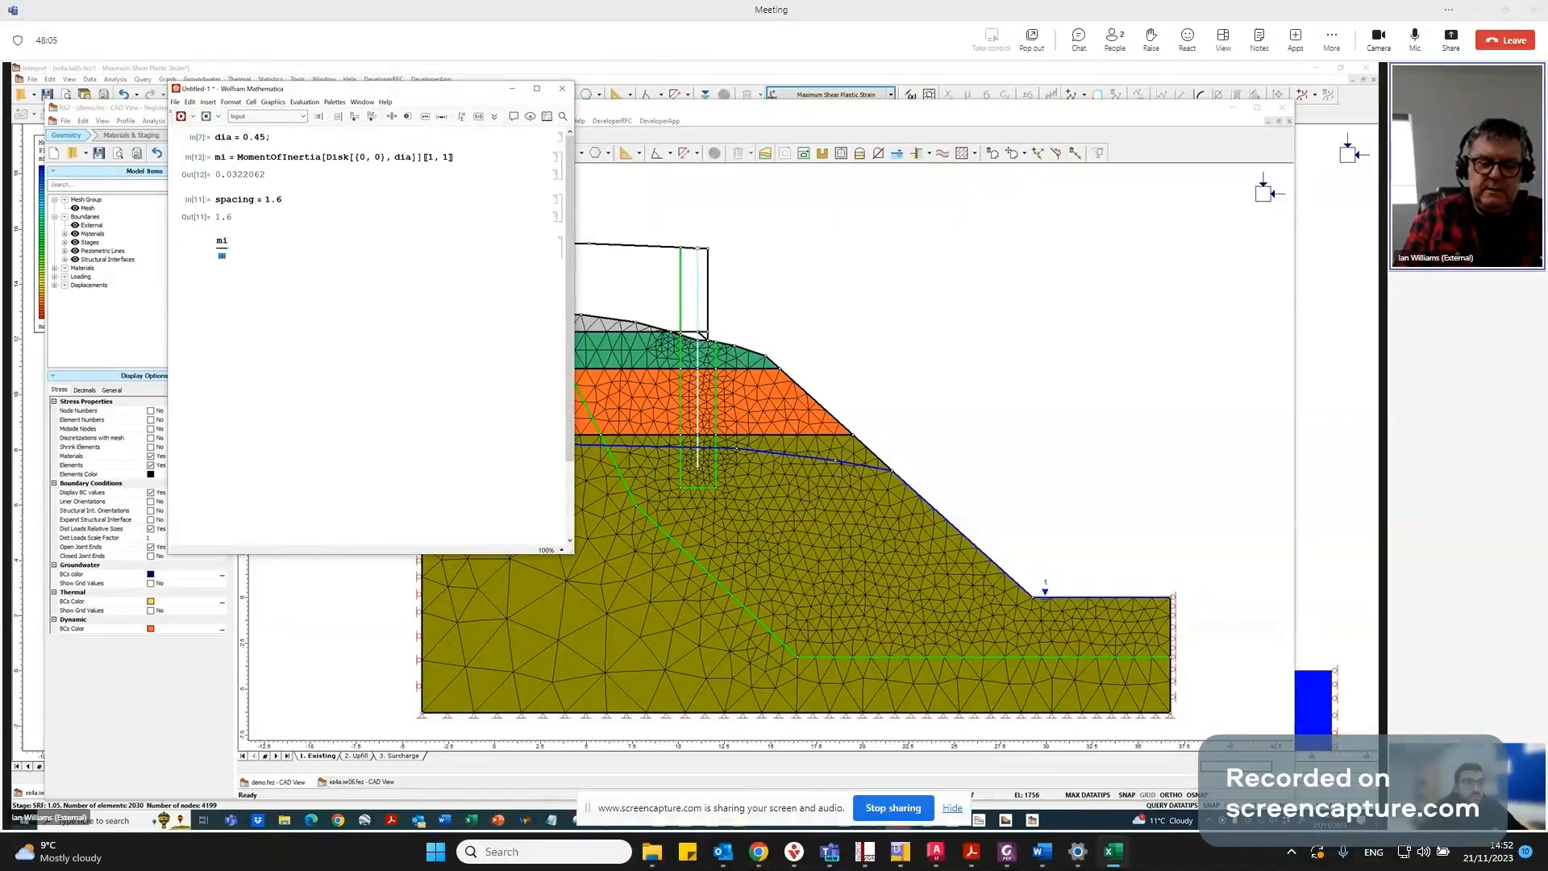
type("cing")
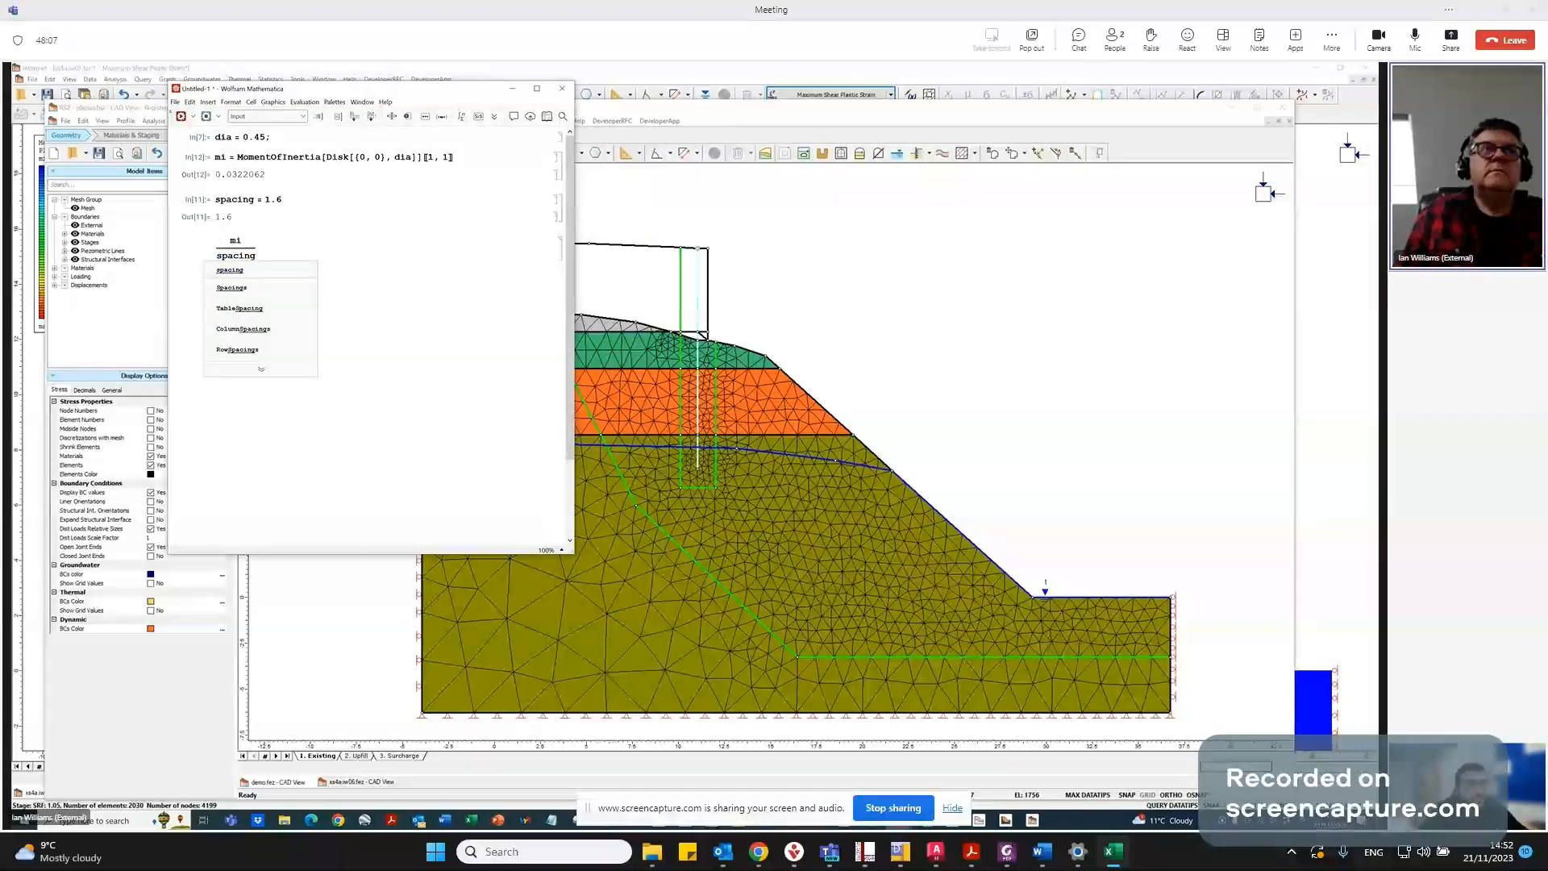
key("shift+Return")
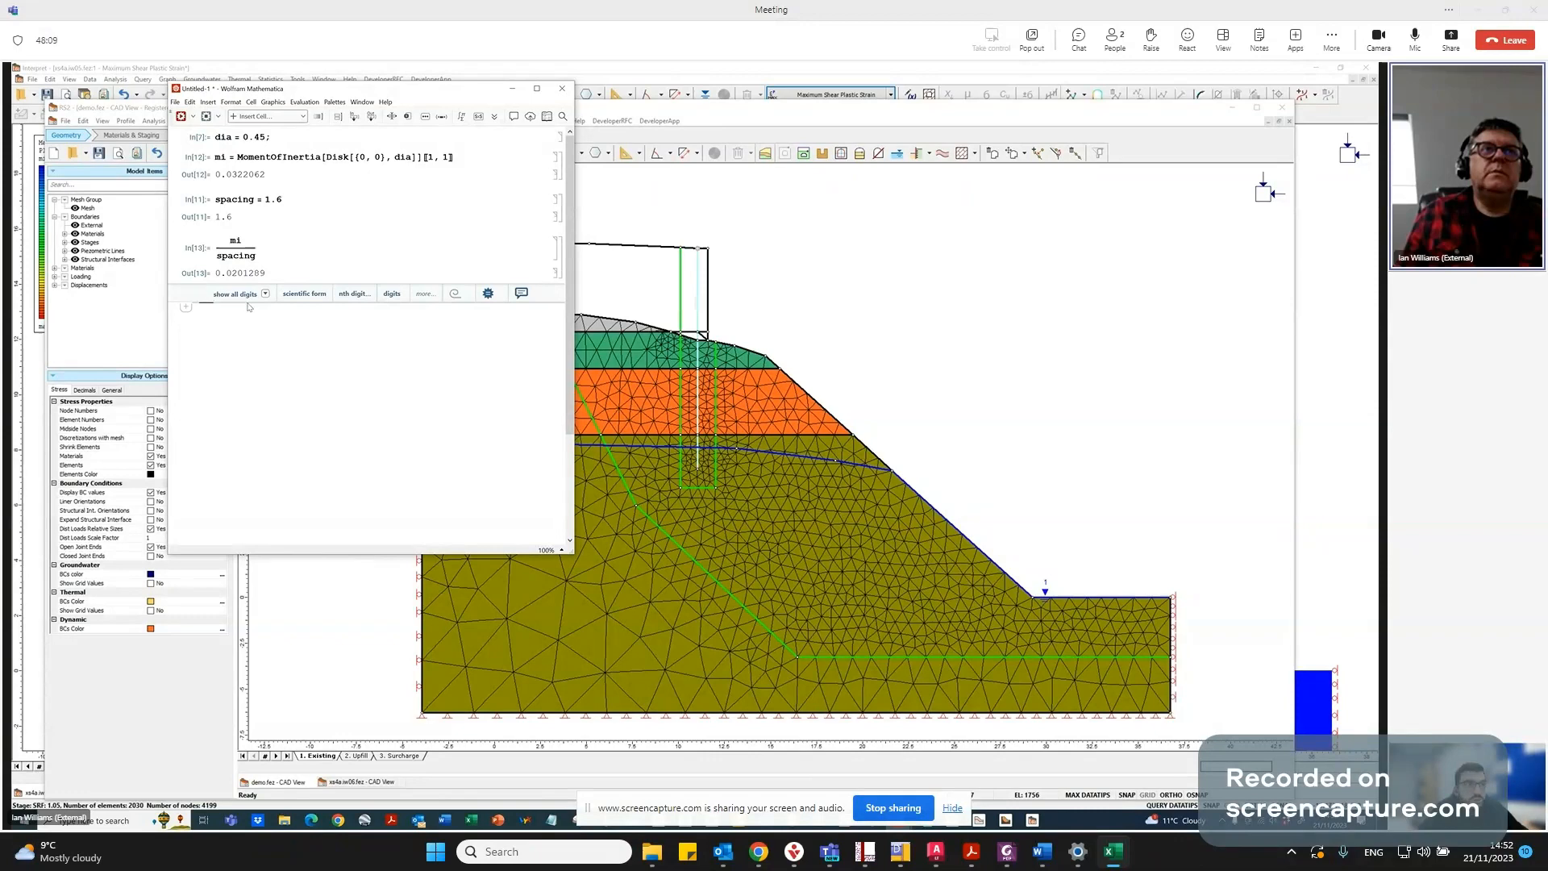
left_click(249, 273)
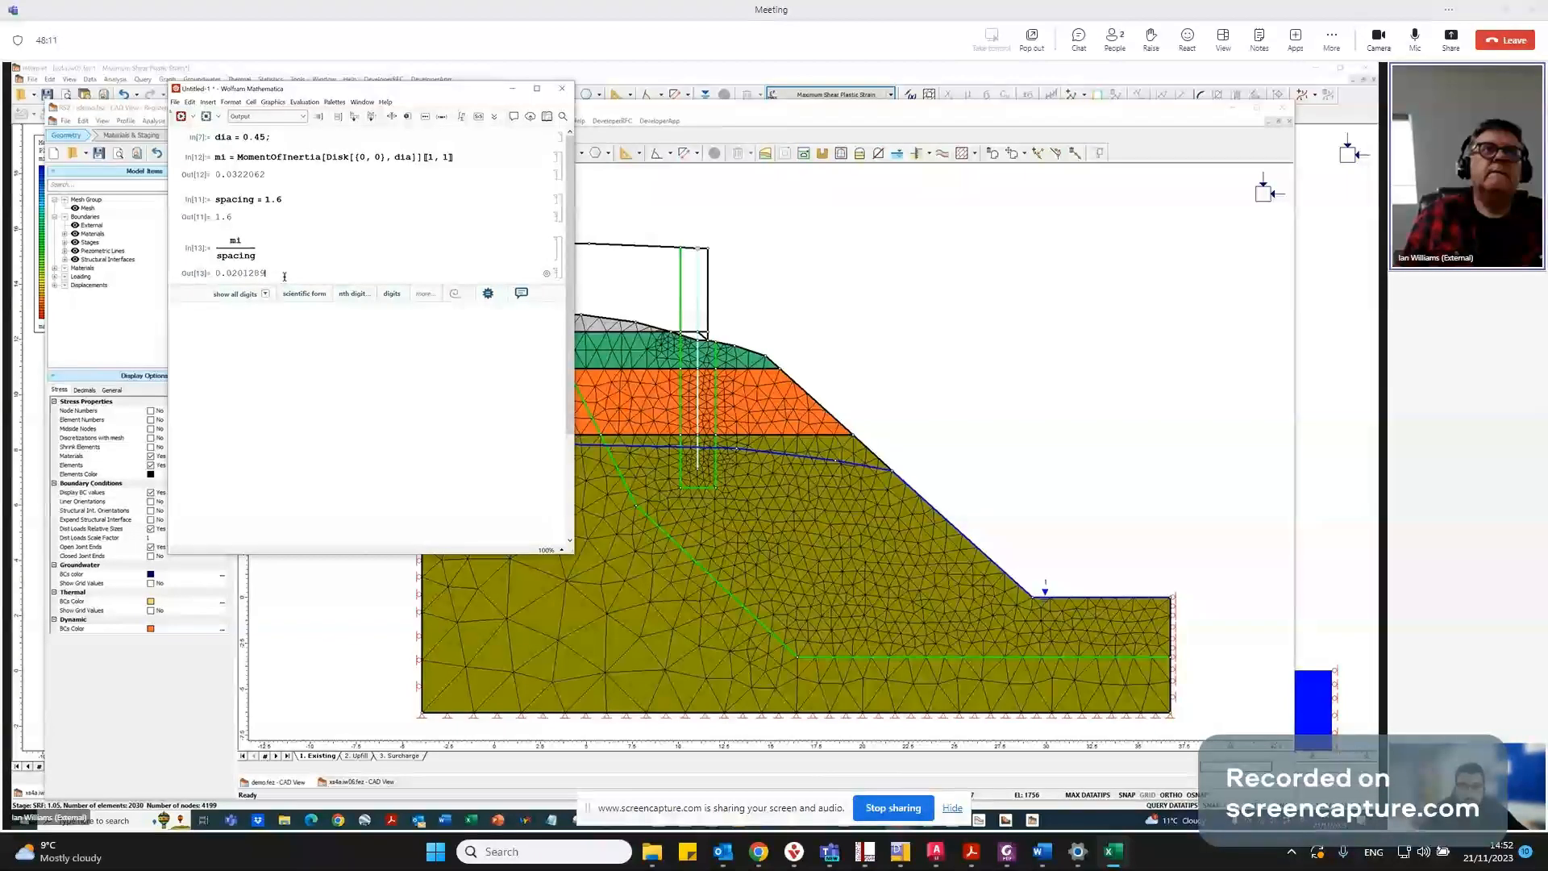
left_click(276, 277)
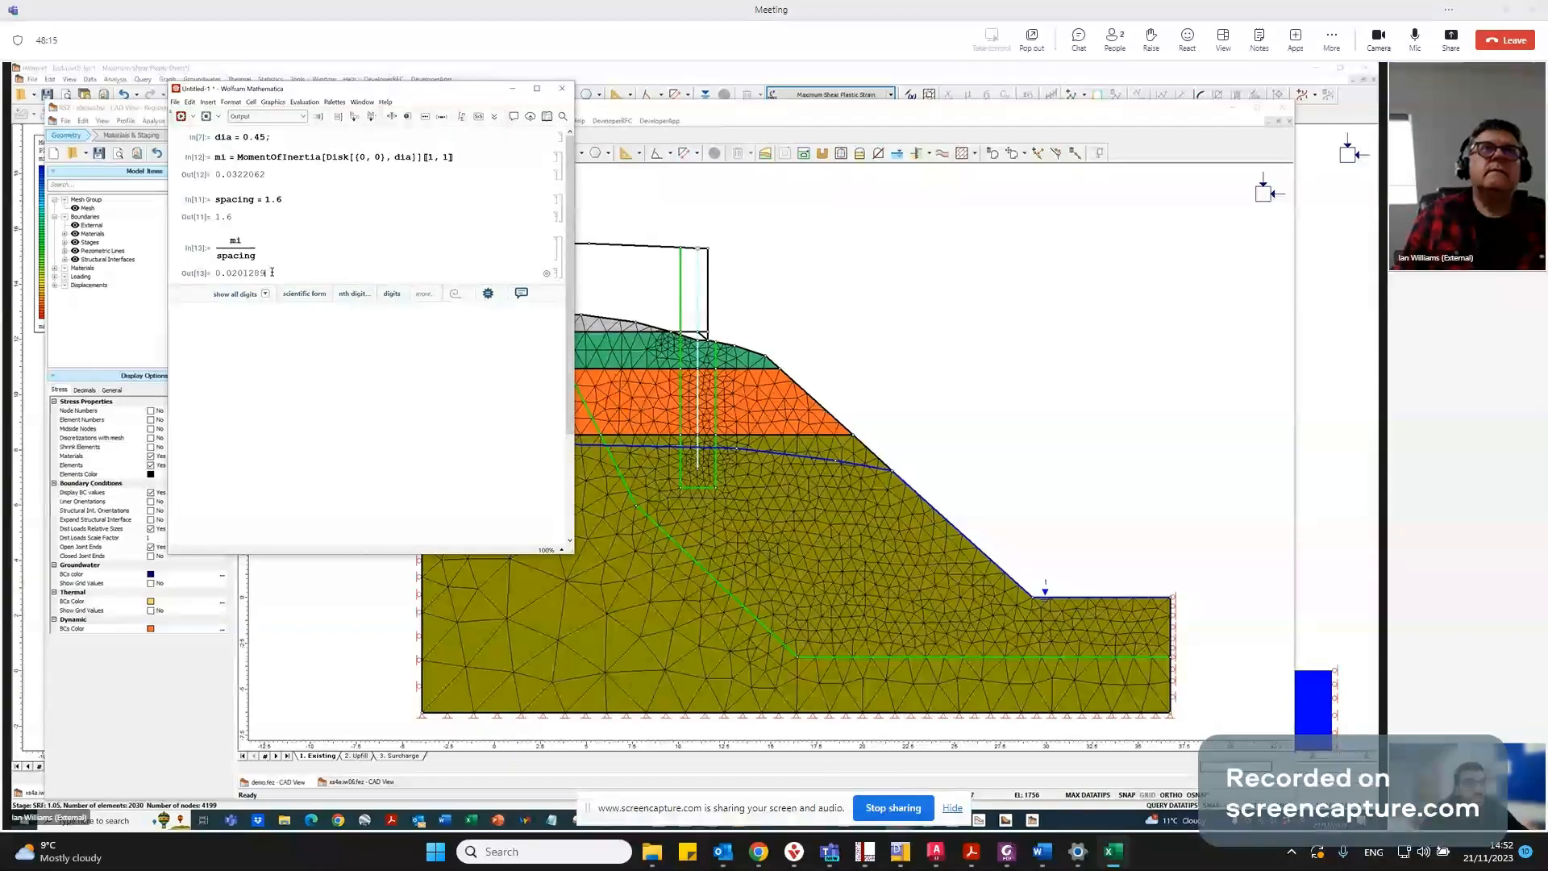
Browse the 00 - Rocscience Dropbox folder and save the notebook as Scratchpad.nb.
left_click_drag(357, 90, 394, 102)
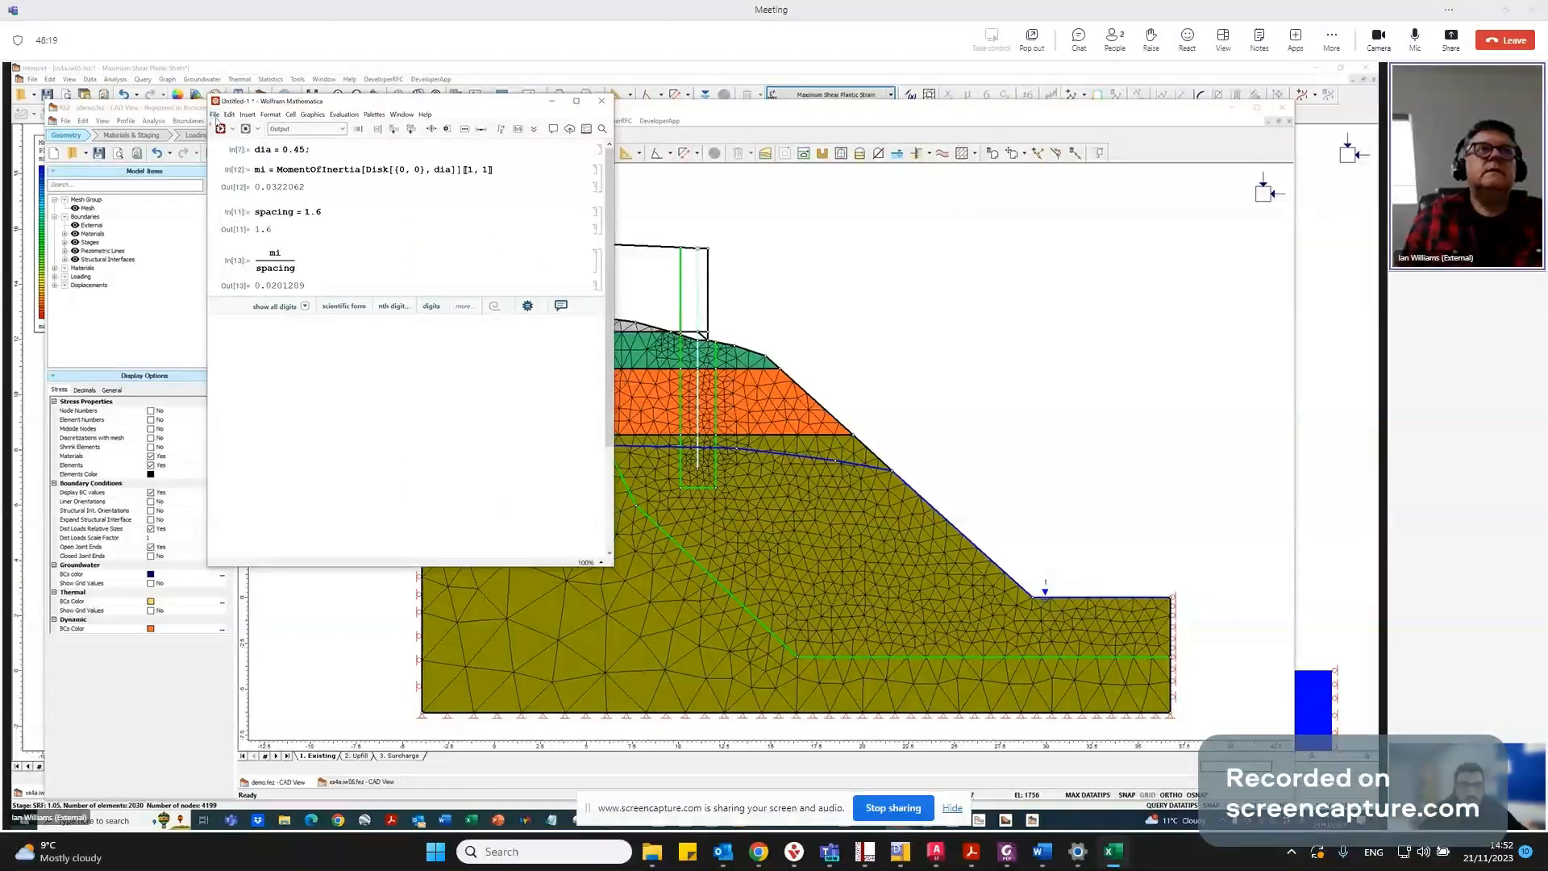
left_click(215, 115)
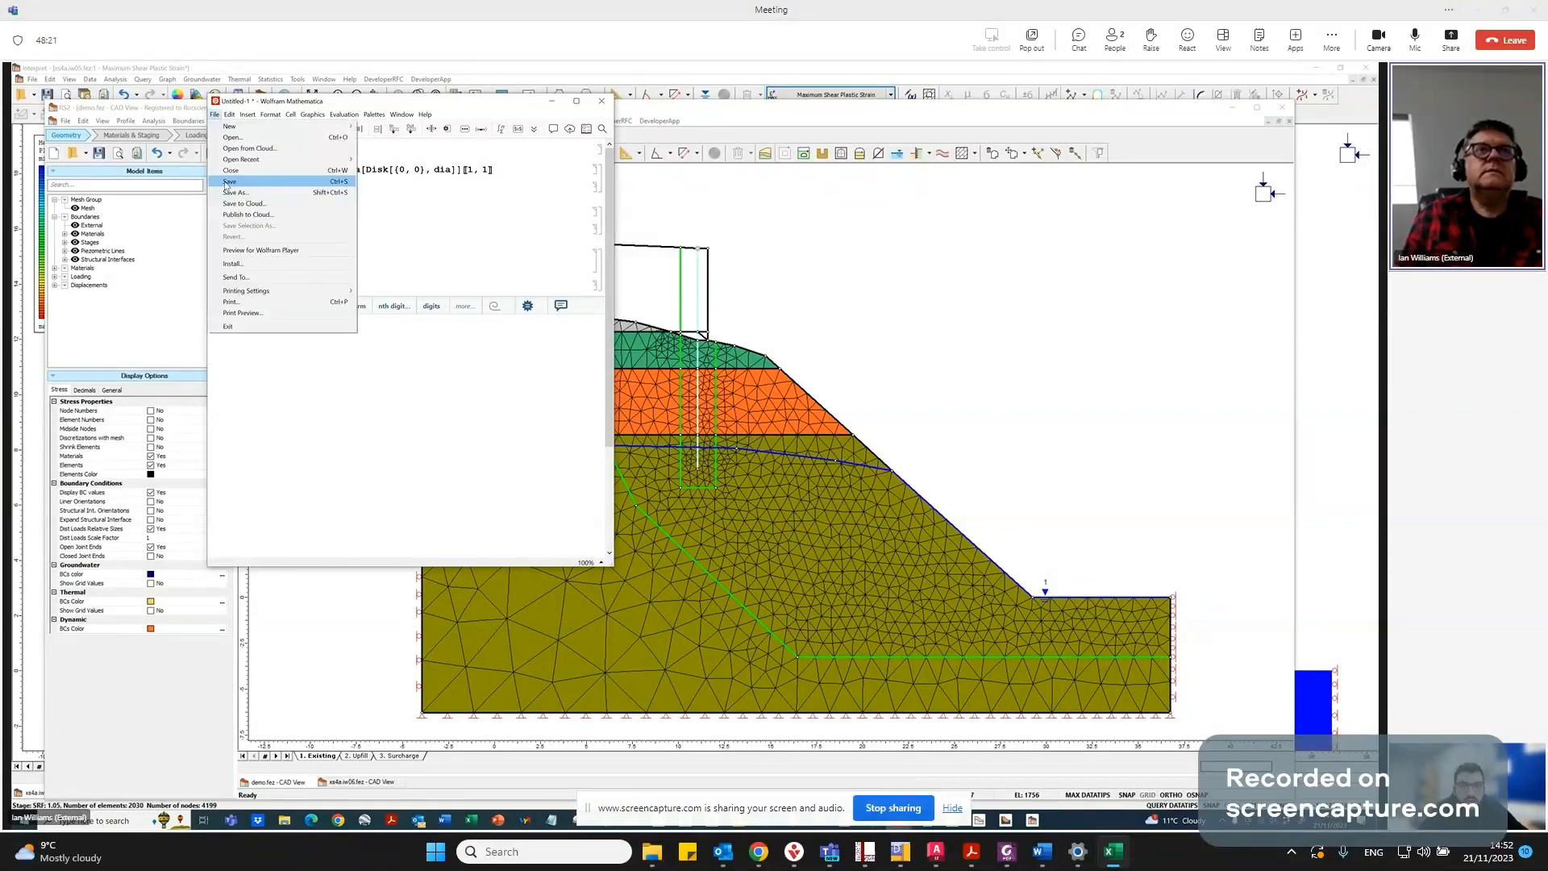
left_click(229, 182)
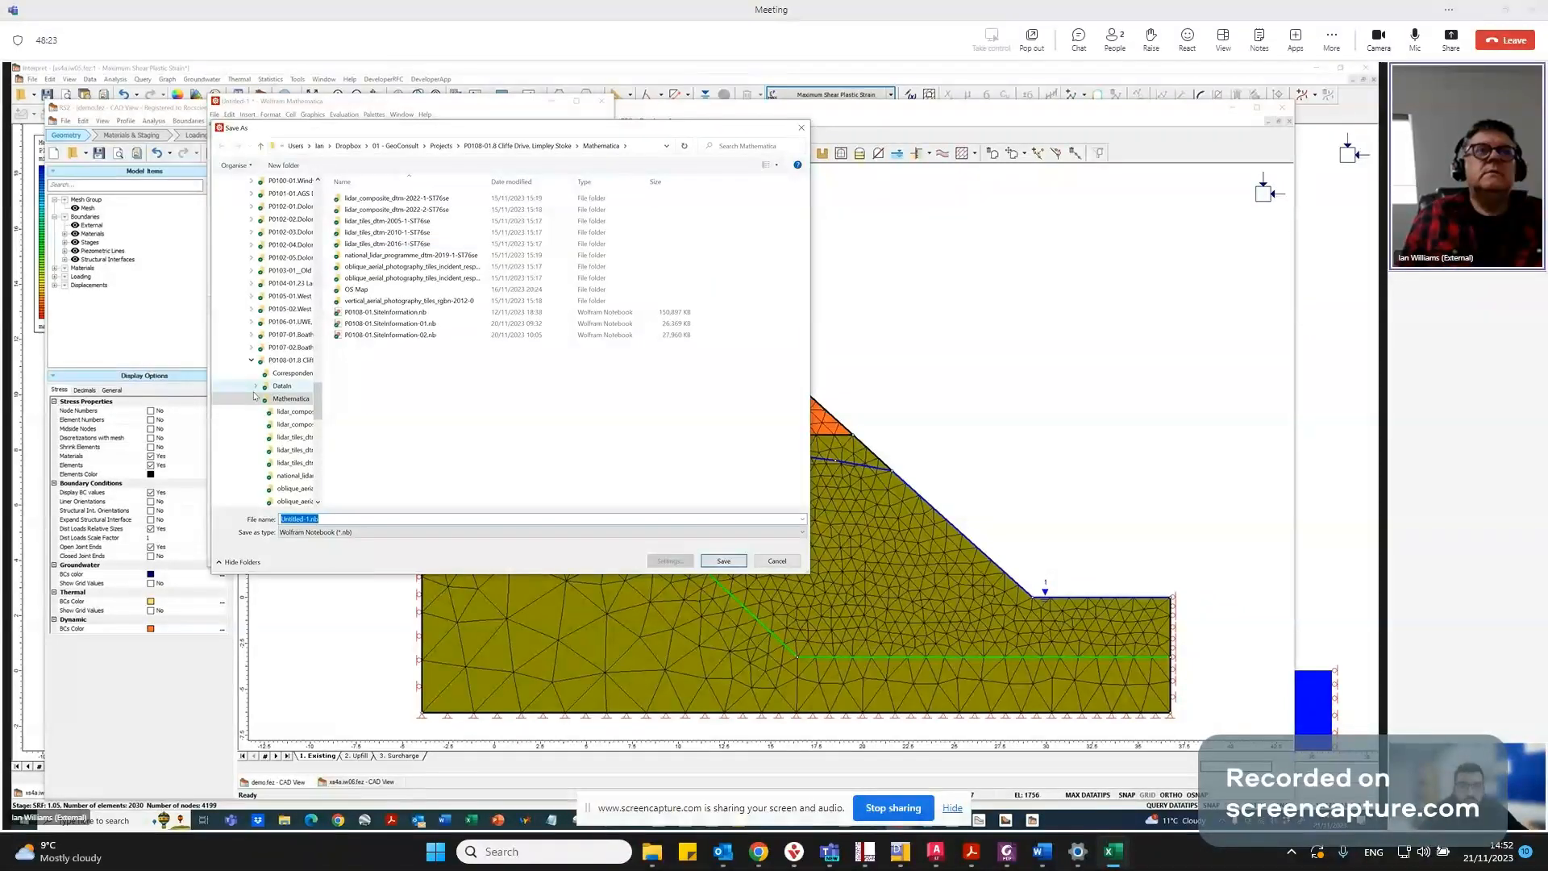
left_click(257, 399)
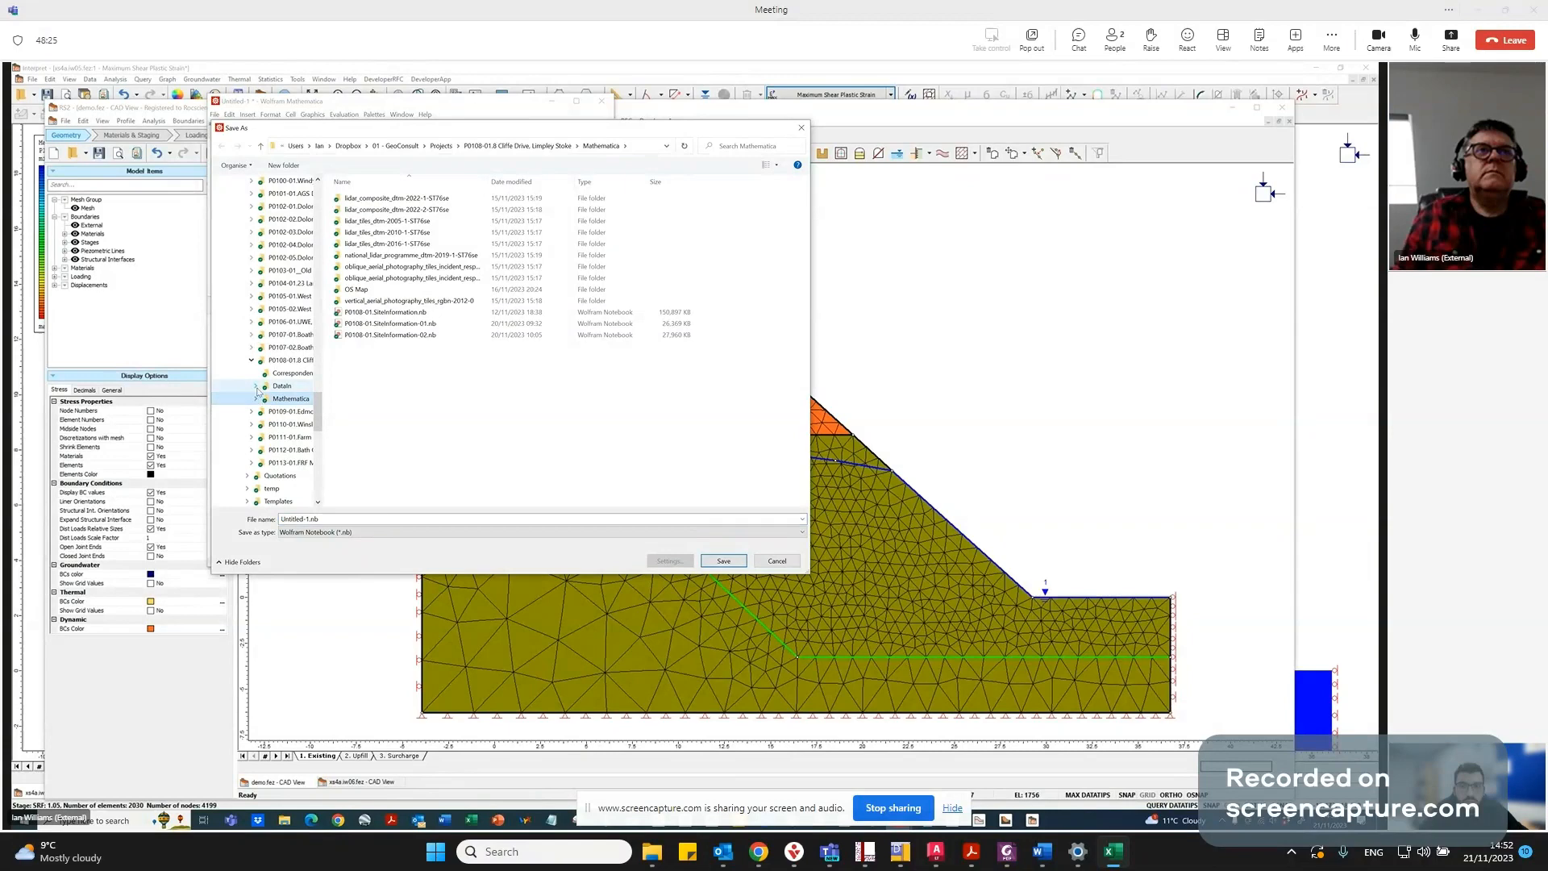
left_click(251, 360)
left_click_drag(317, 398, 326, 214)
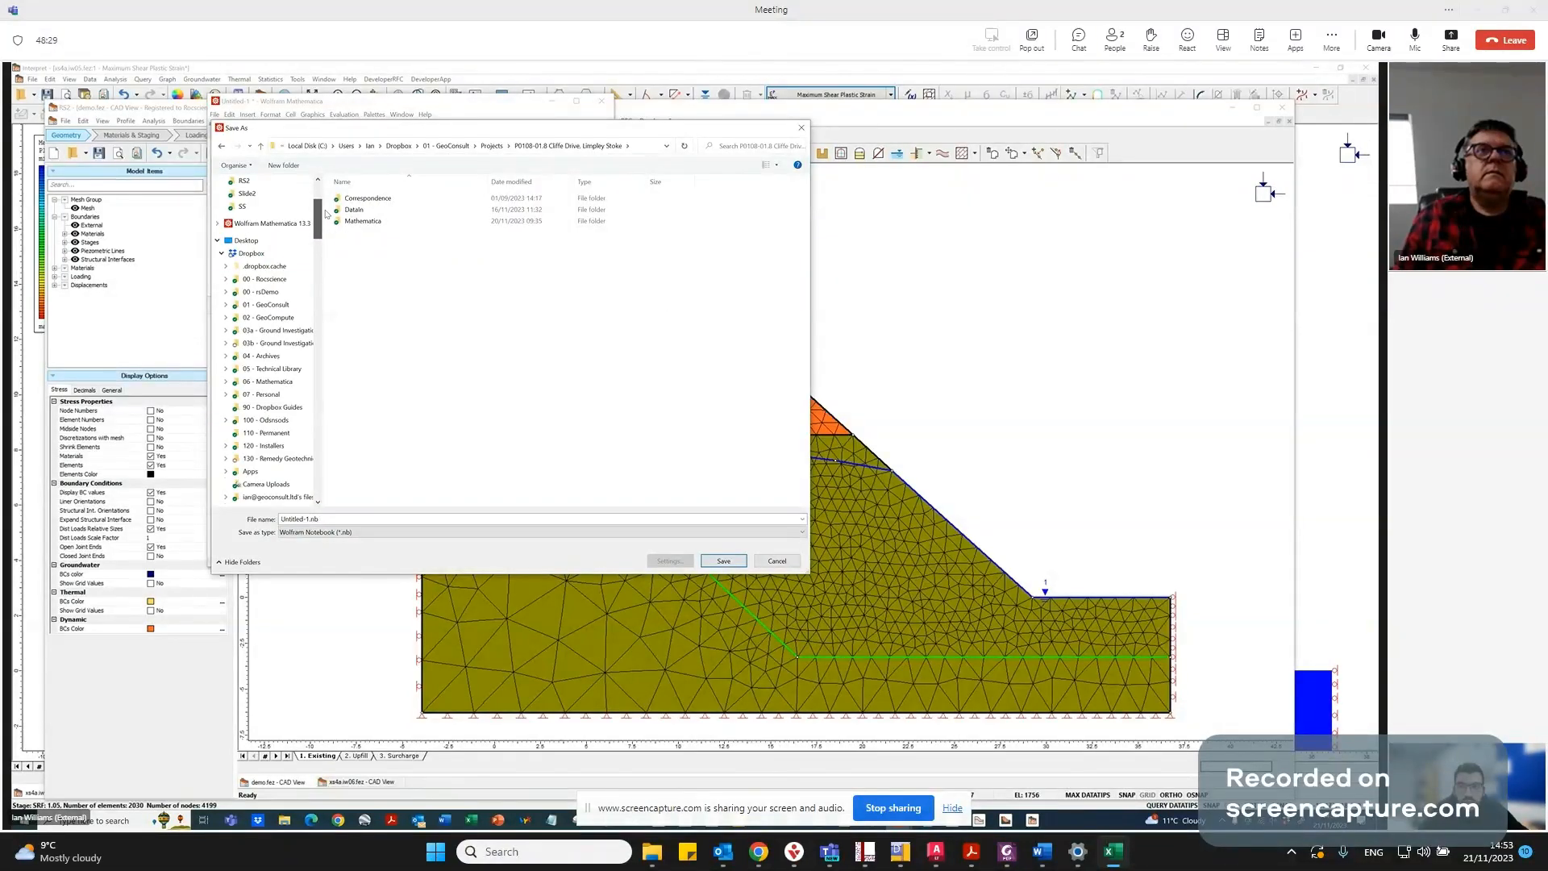
left_click(271, 282)
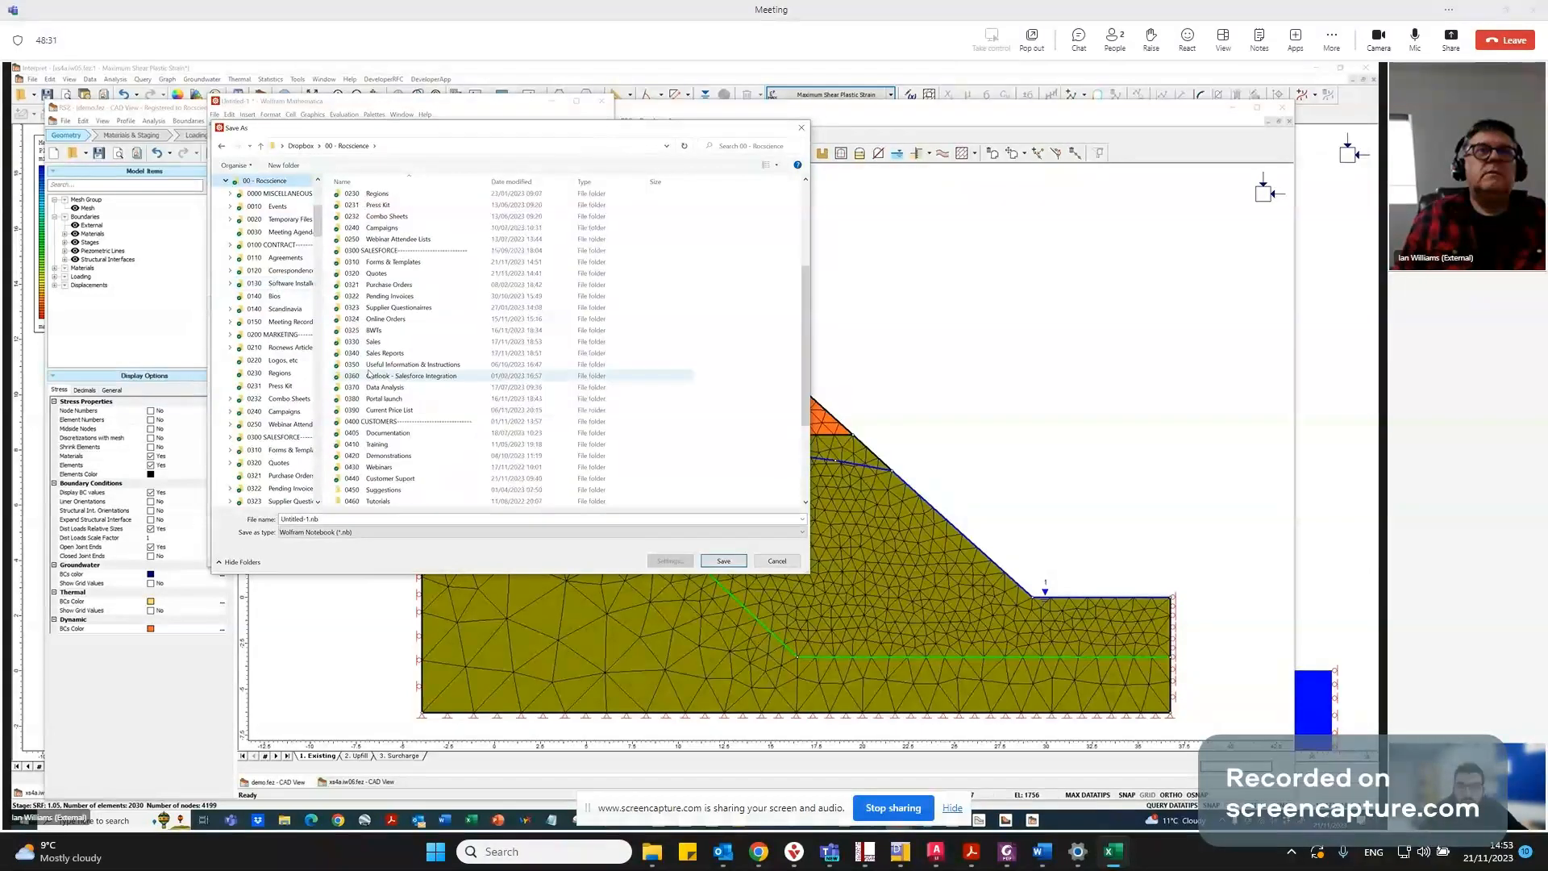
scroll(369, 379, "down", 4)
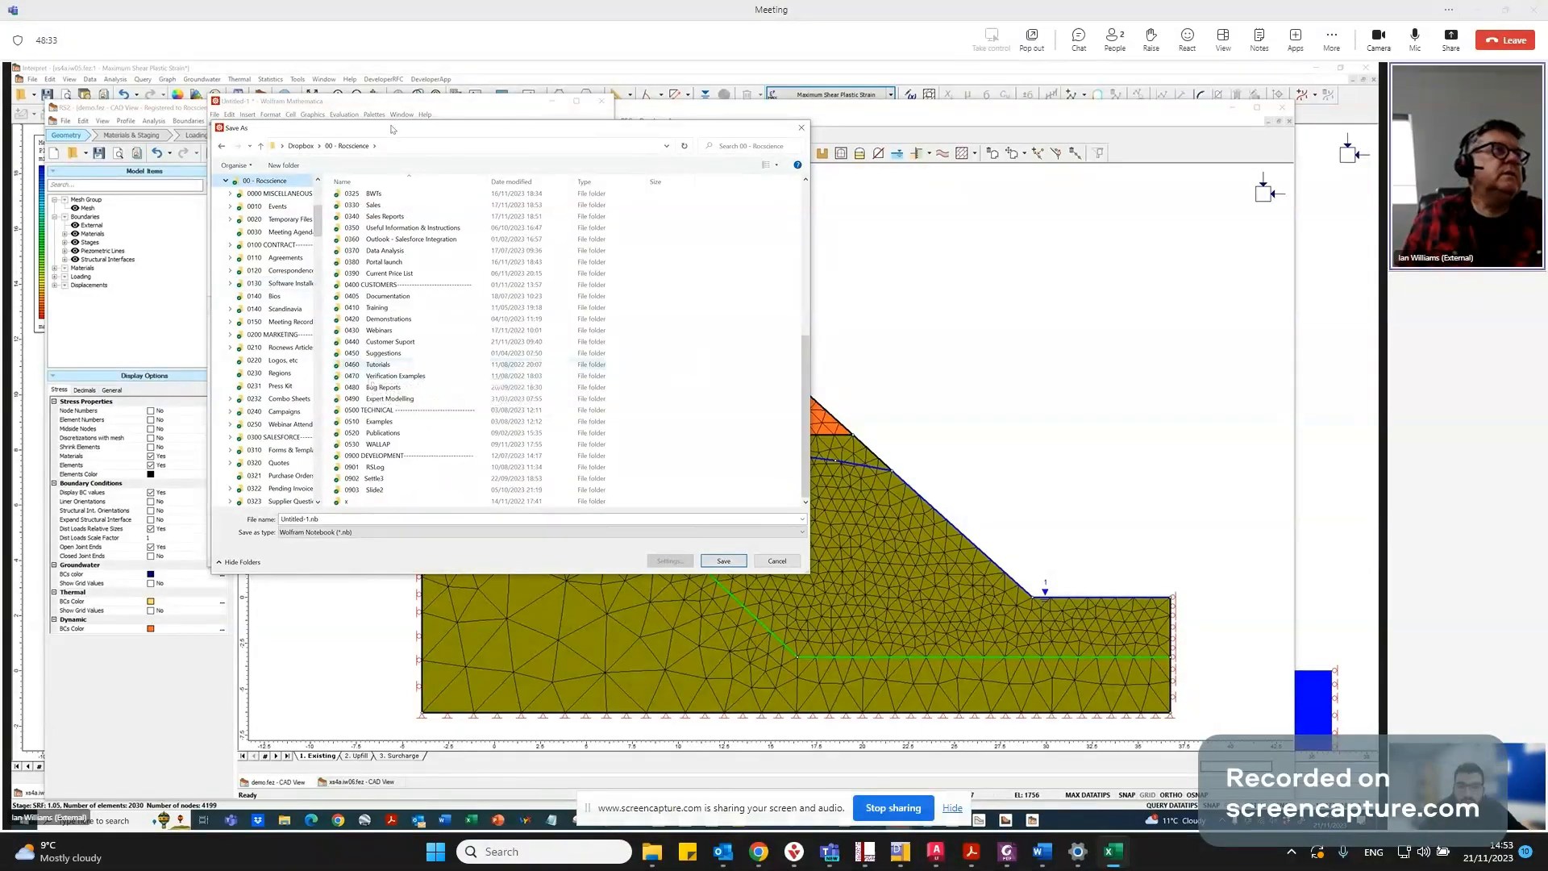
key("Escape")
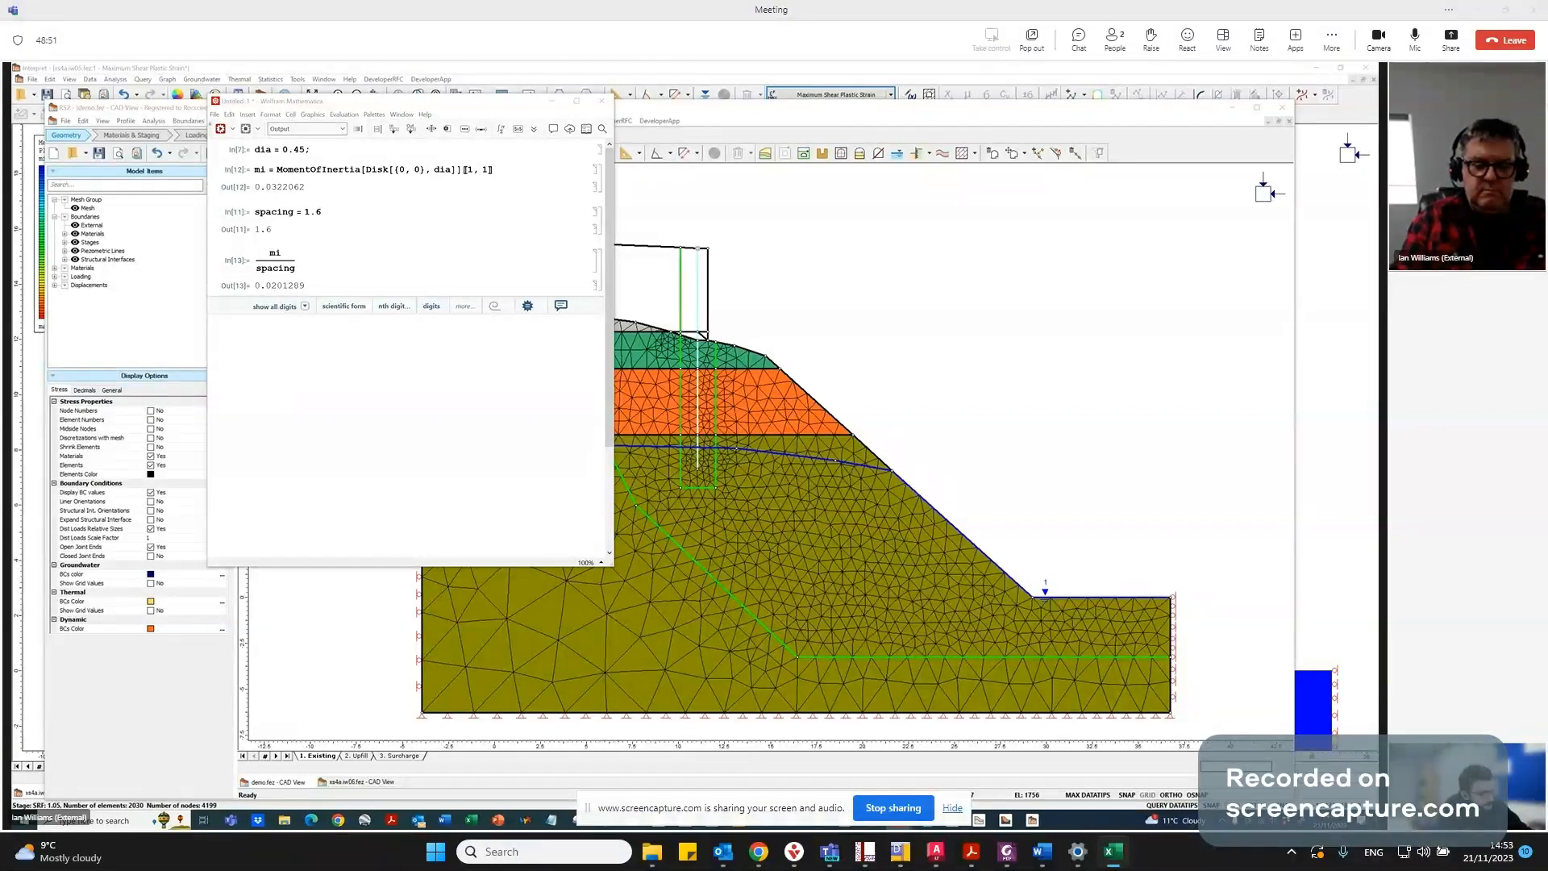
key("Return")
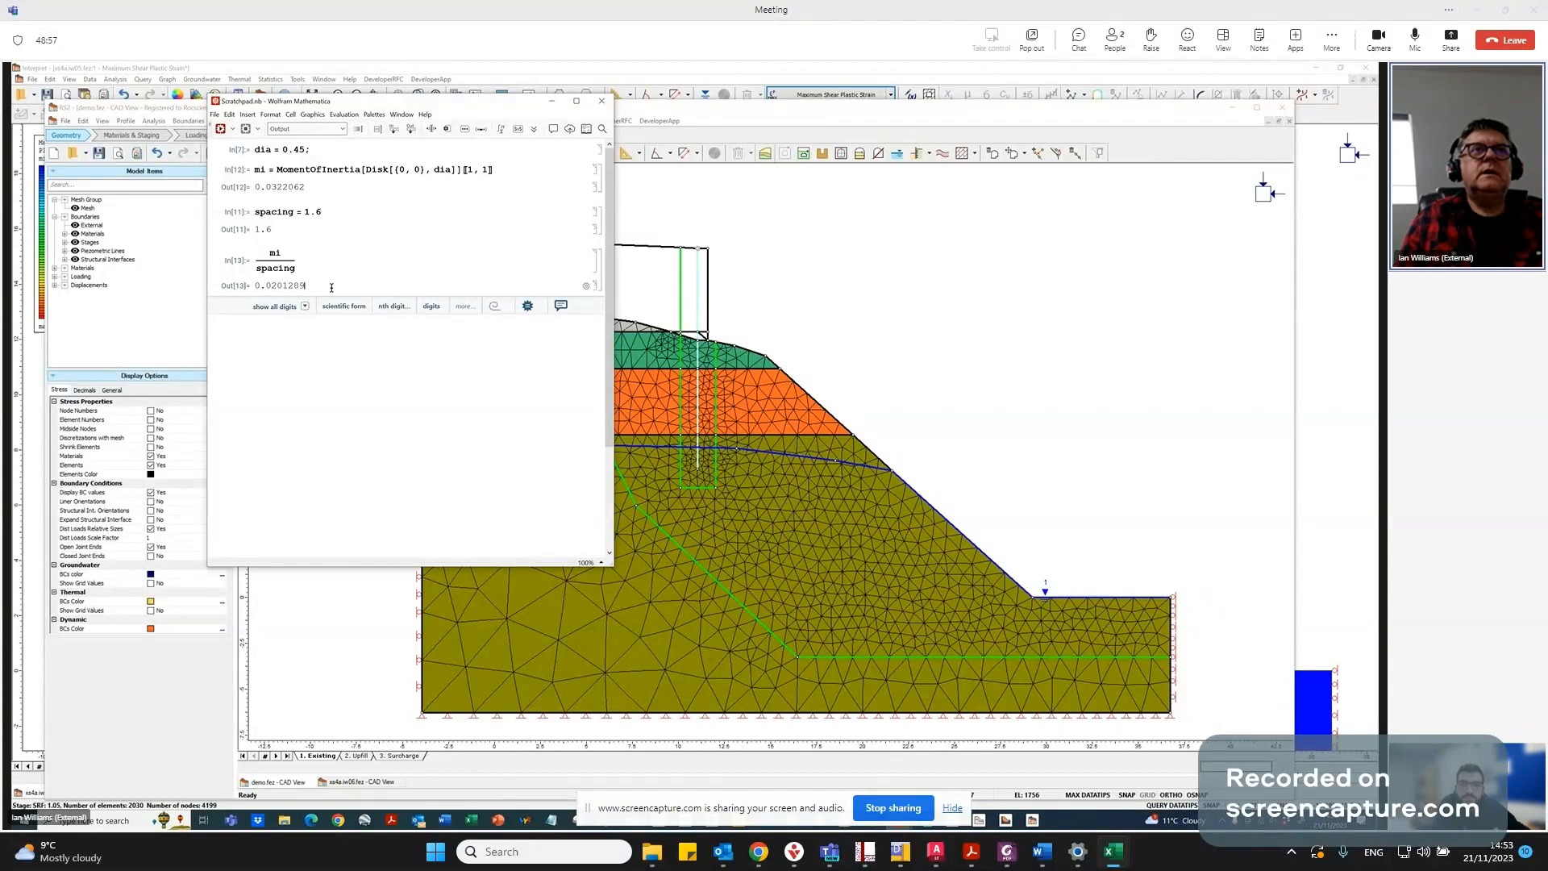
Assign the mi over spacing fraction to the variable miPerMeter and evaluate it again.
left_click(255, 258)
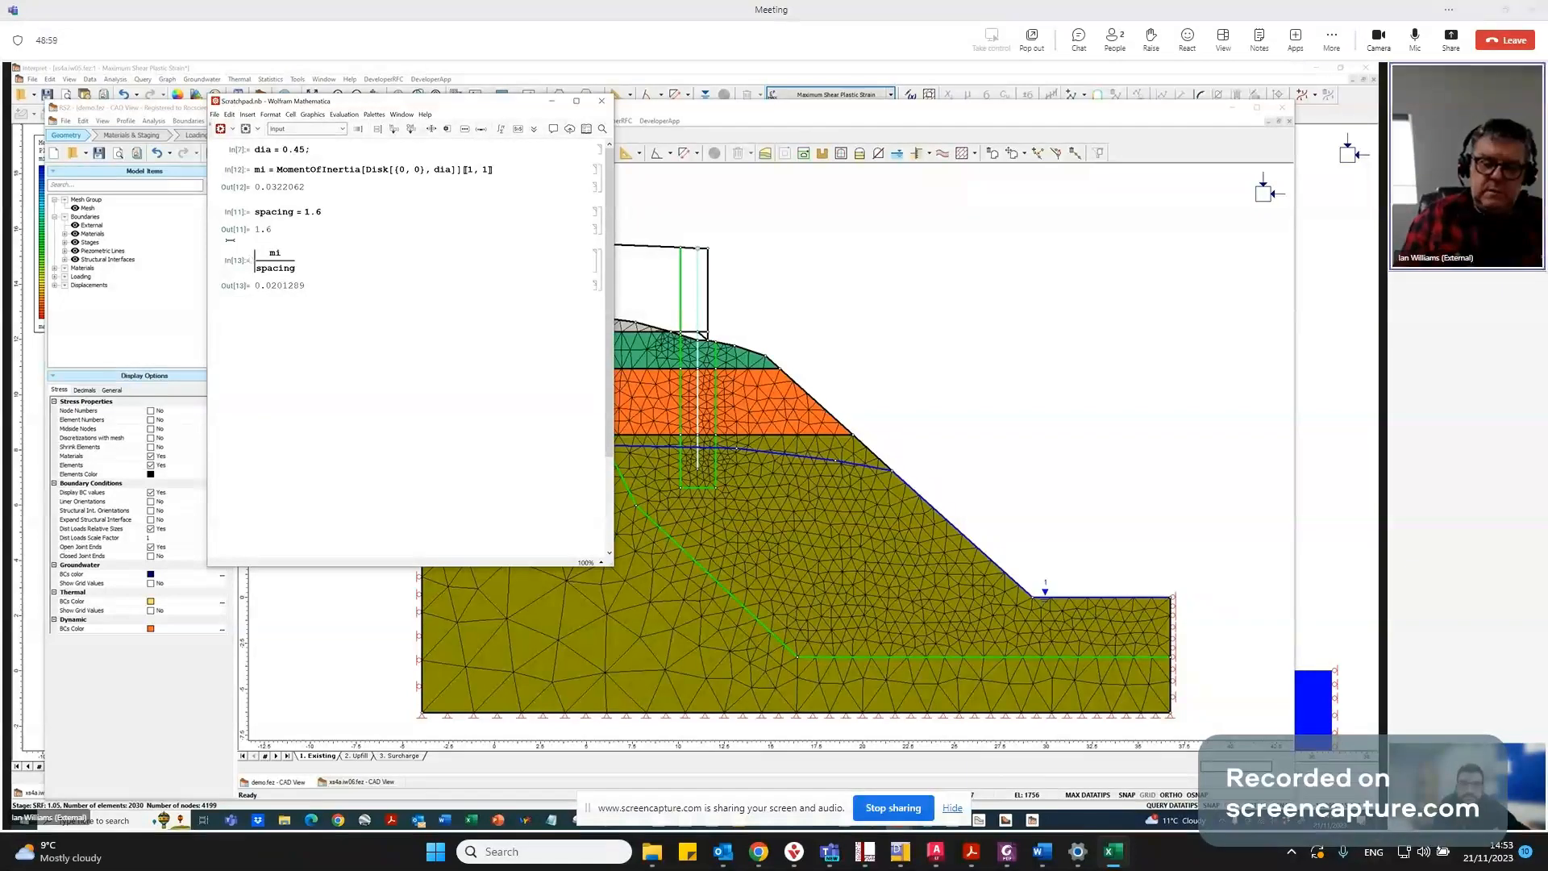
type("miPerm")
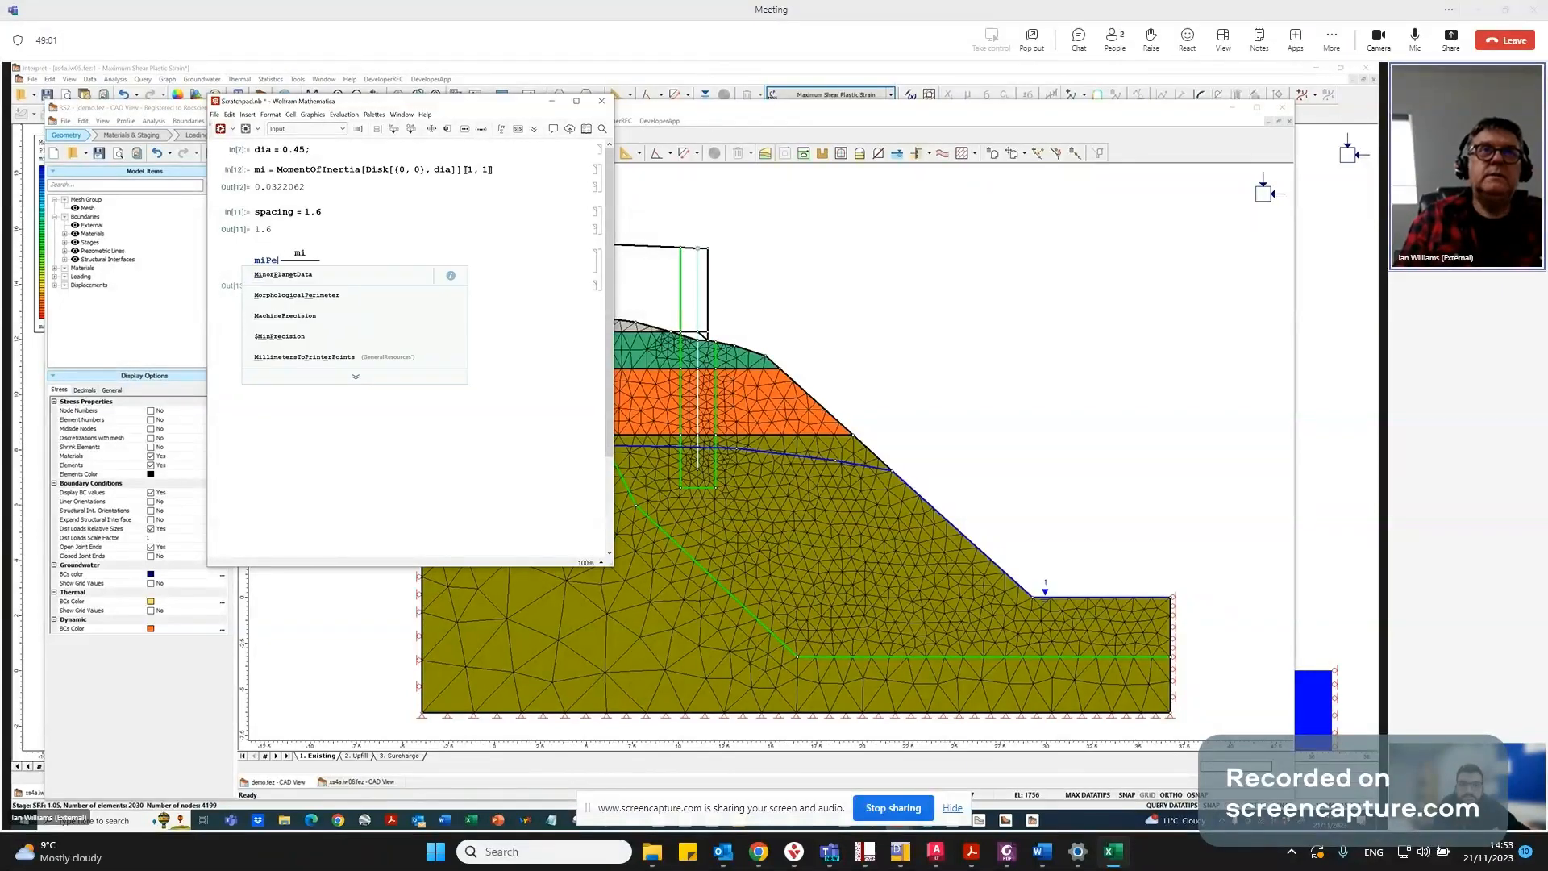
key("BackSpace")
type("Meter ")
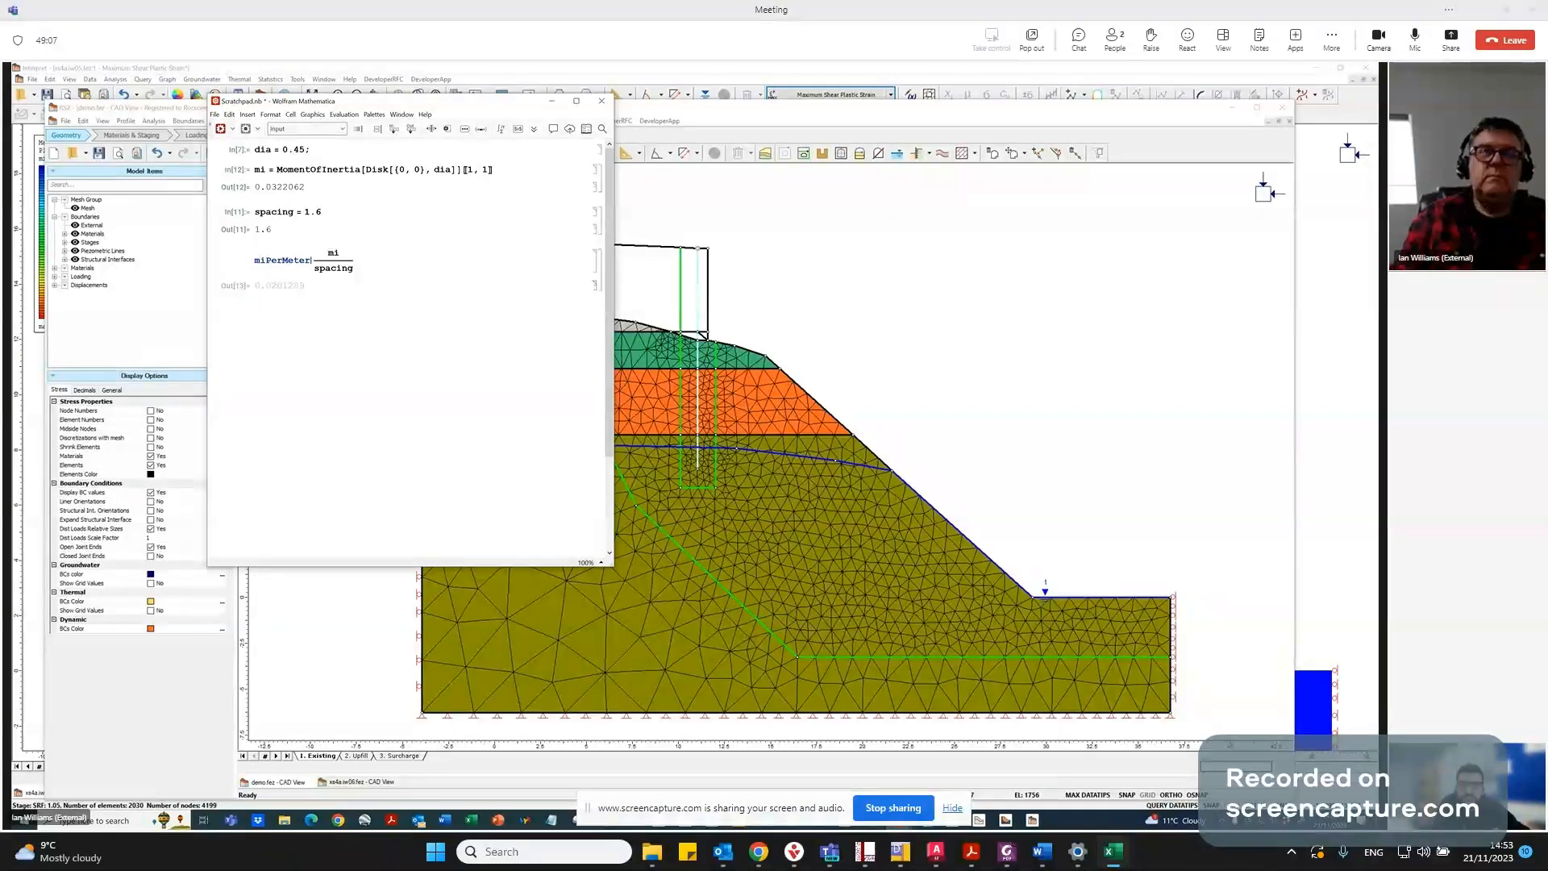
type("=")
key("shift+Return")
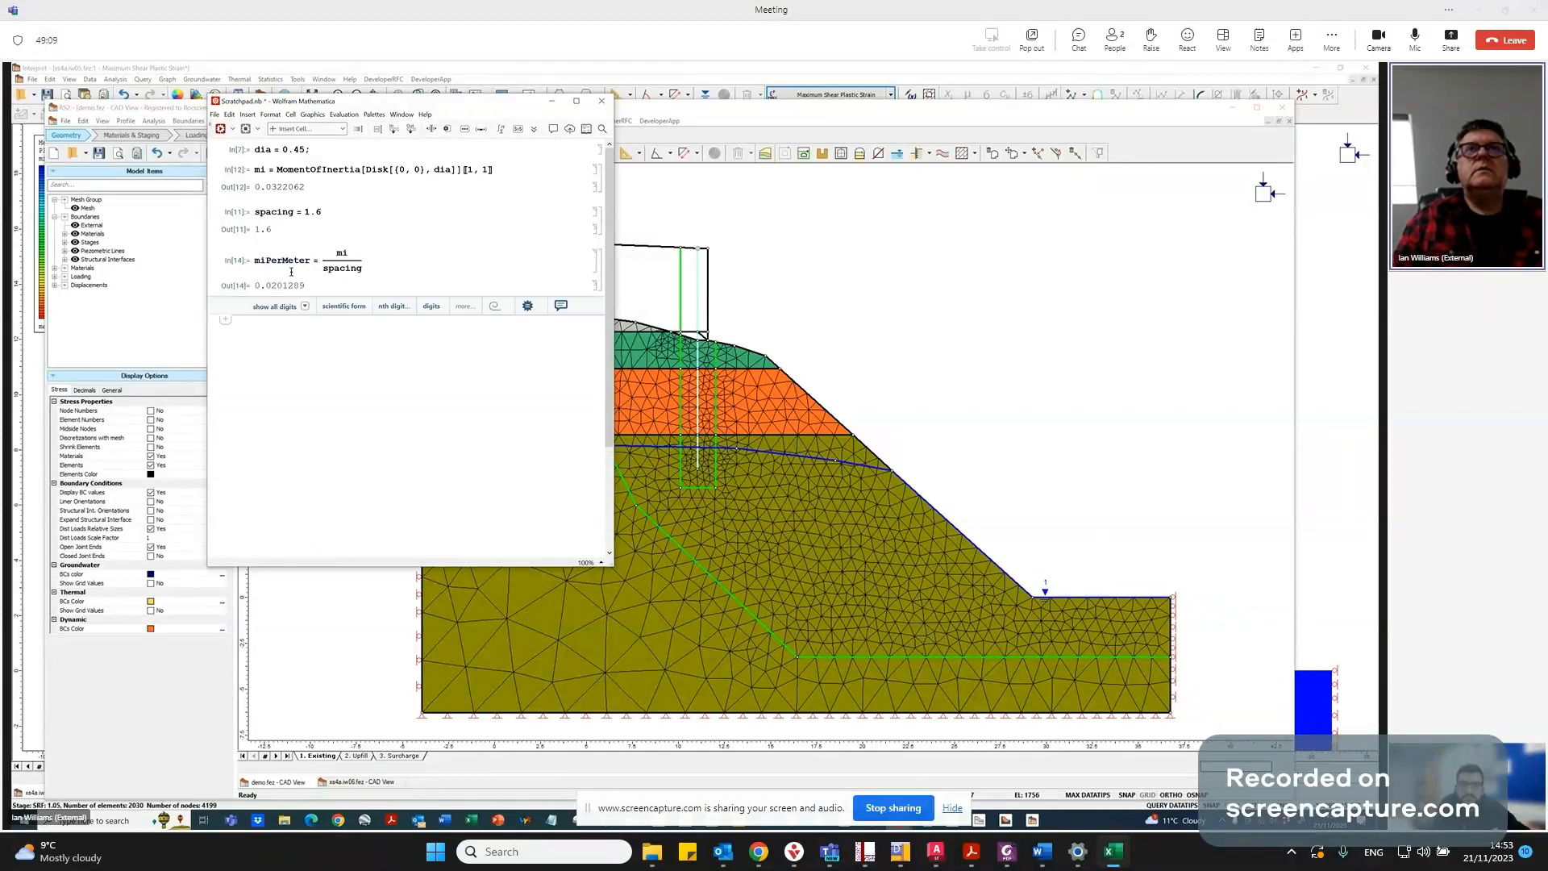
Switch to RS2, open the Contig Pile Wall liner properties through the wall's structural interface, and set the geometry method to Area.
left_click_drag(458, 108, 11, 136)
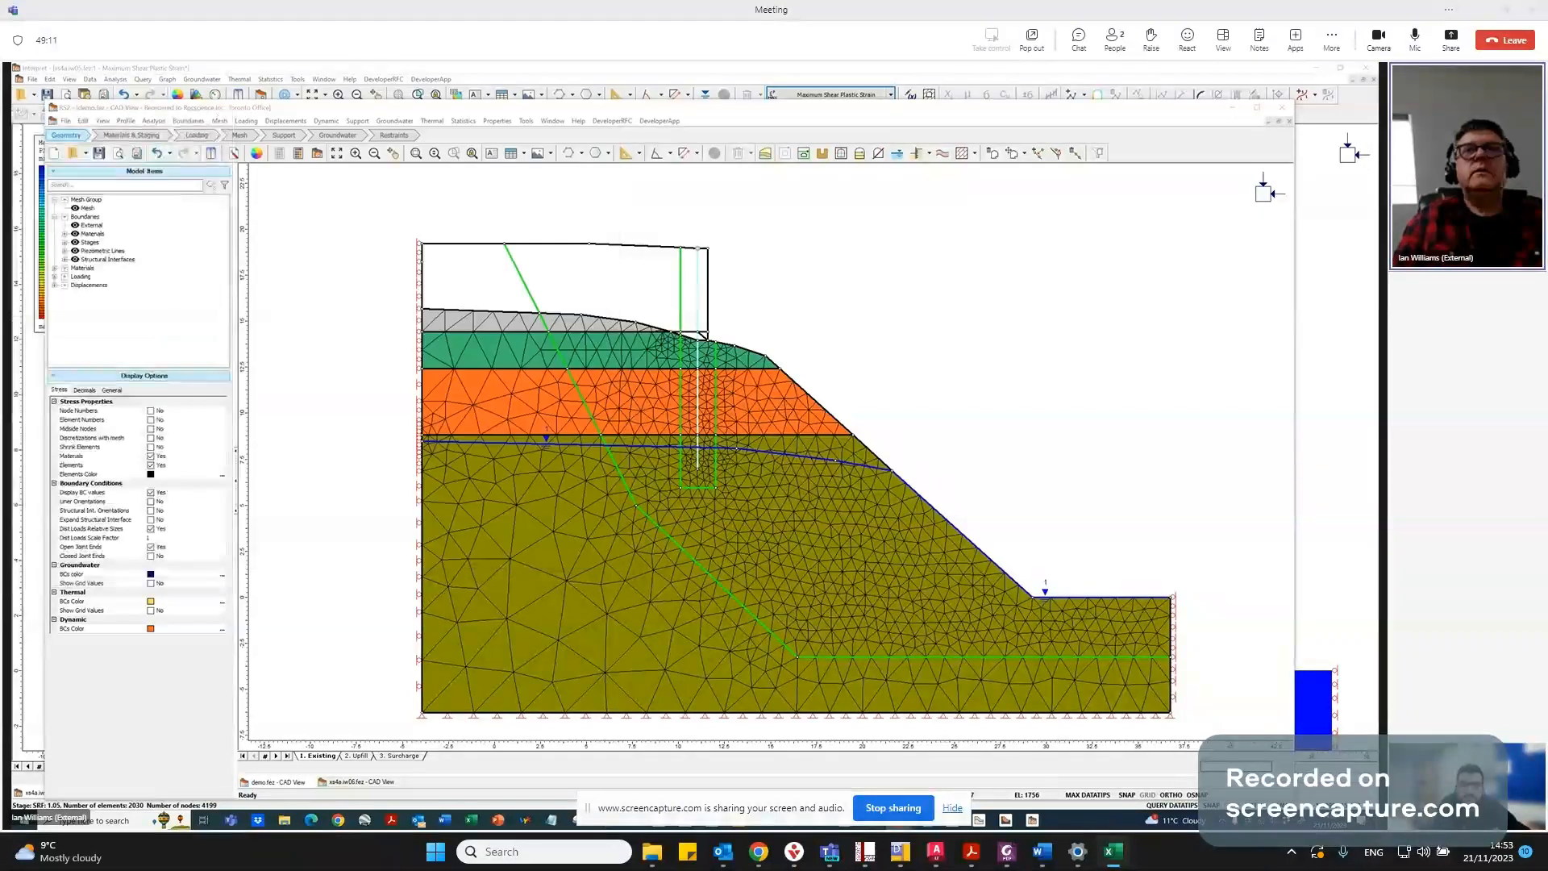
right_click(700, 295)
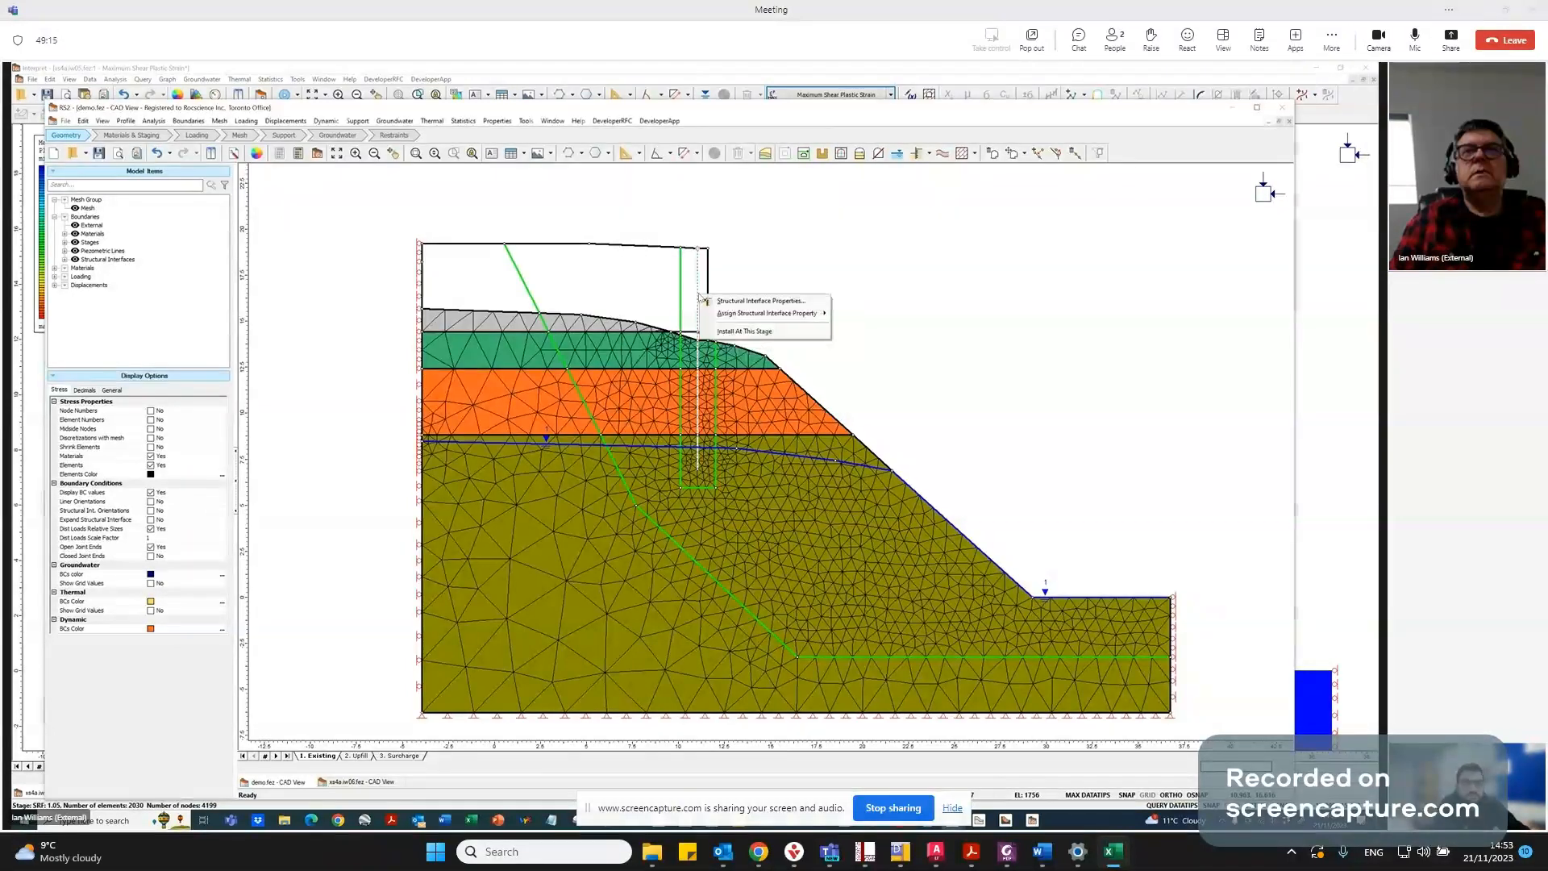
left_click(754, 301)
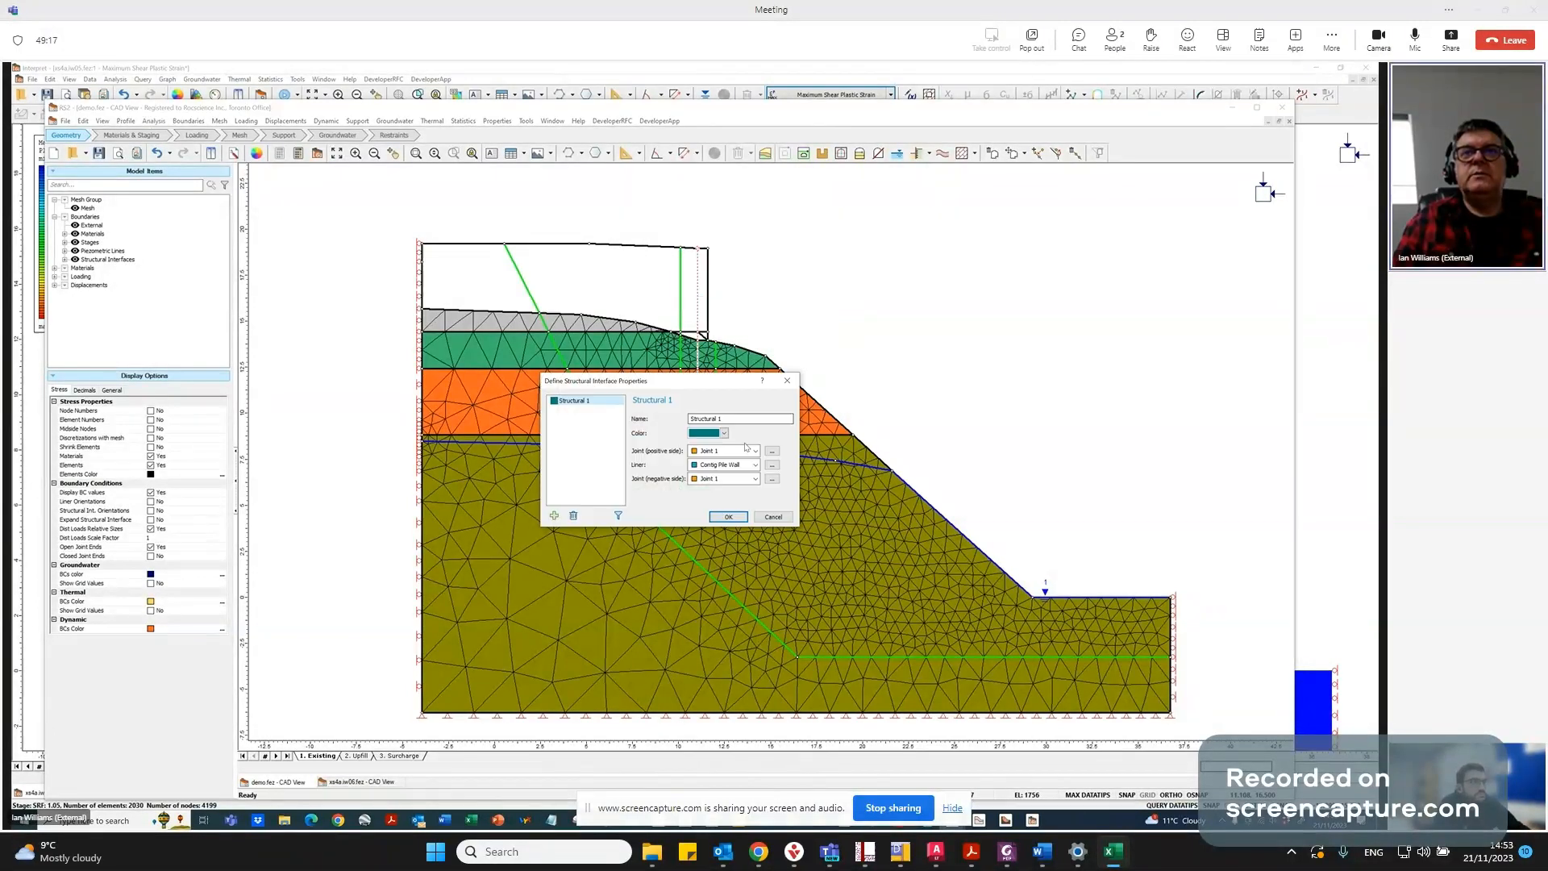
left_click(773, 465)
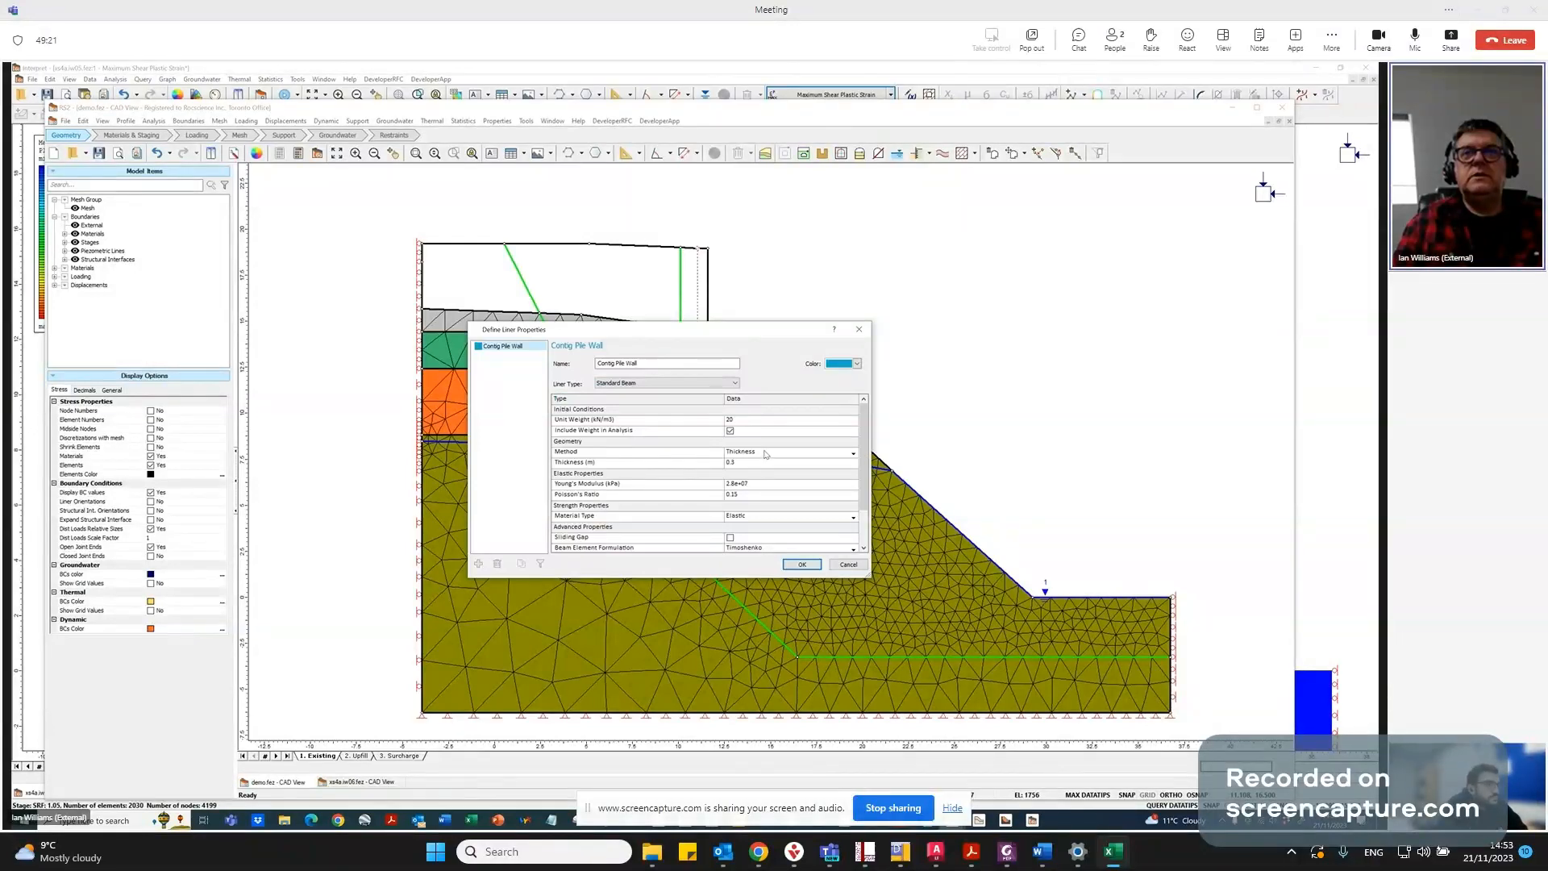
left_click(765, 453)
left_click(750, 473)
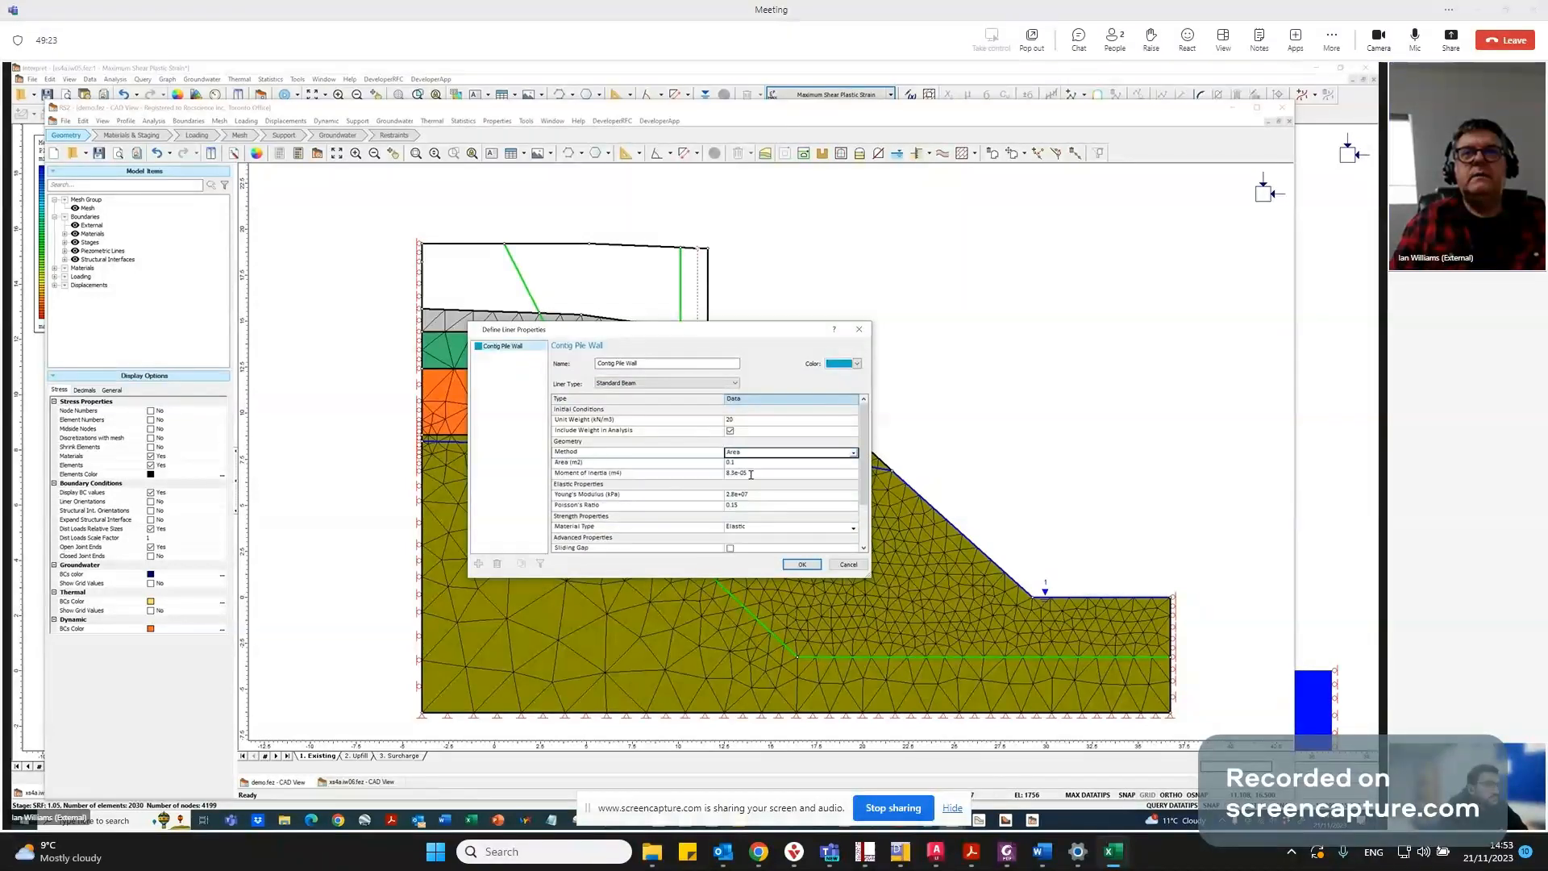
Set the Contig Pile Wall liner's moment of inertia to 0.0201289 m4.
left_click(759, 473)
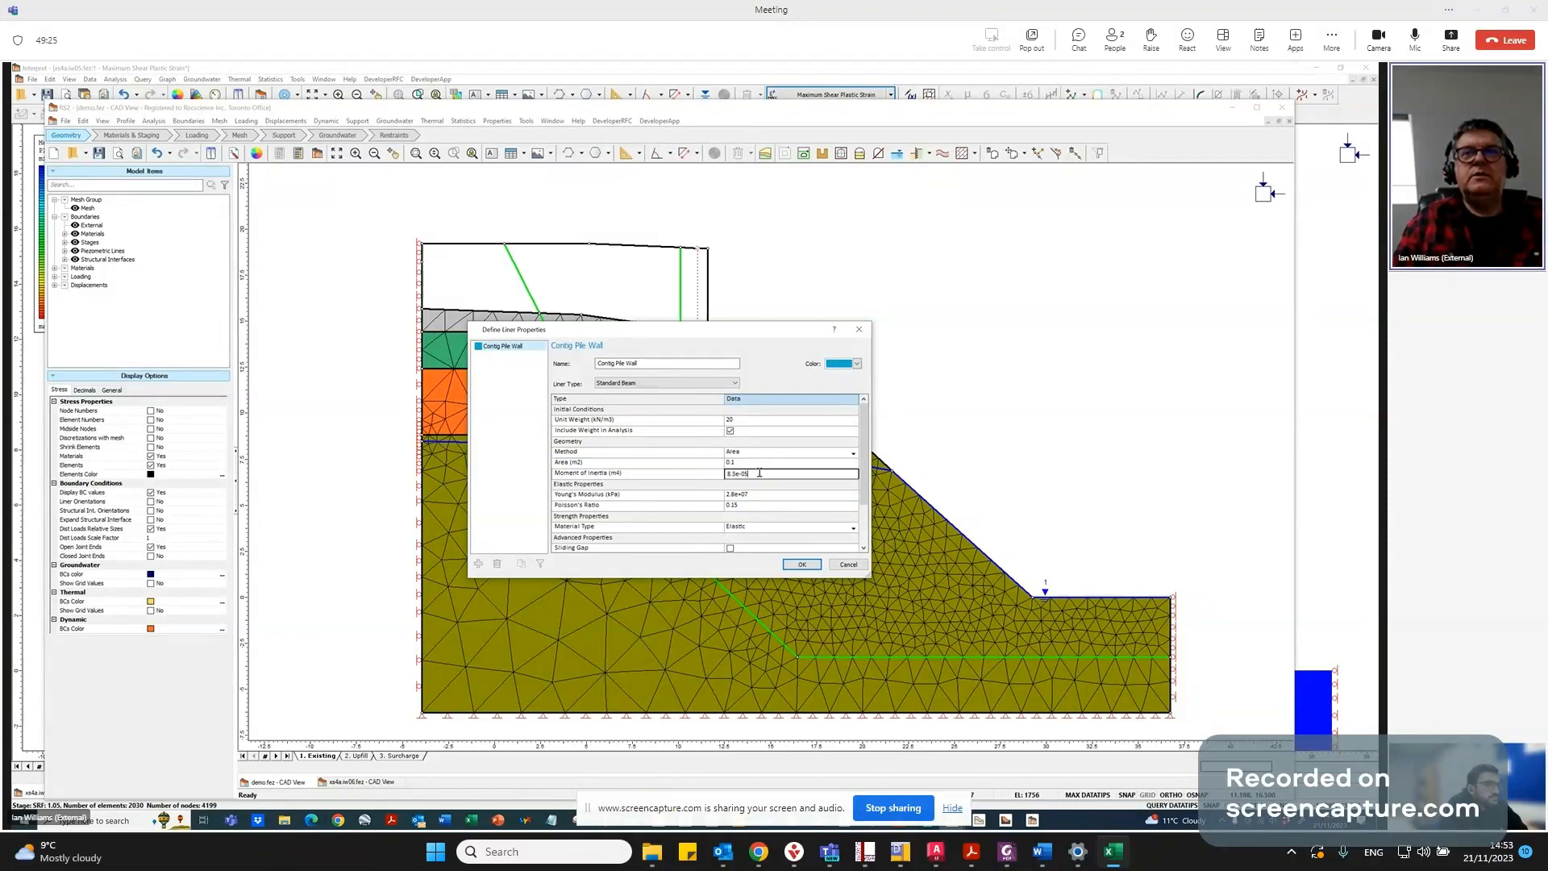
left_click_drag(759, 473, 723, 482)
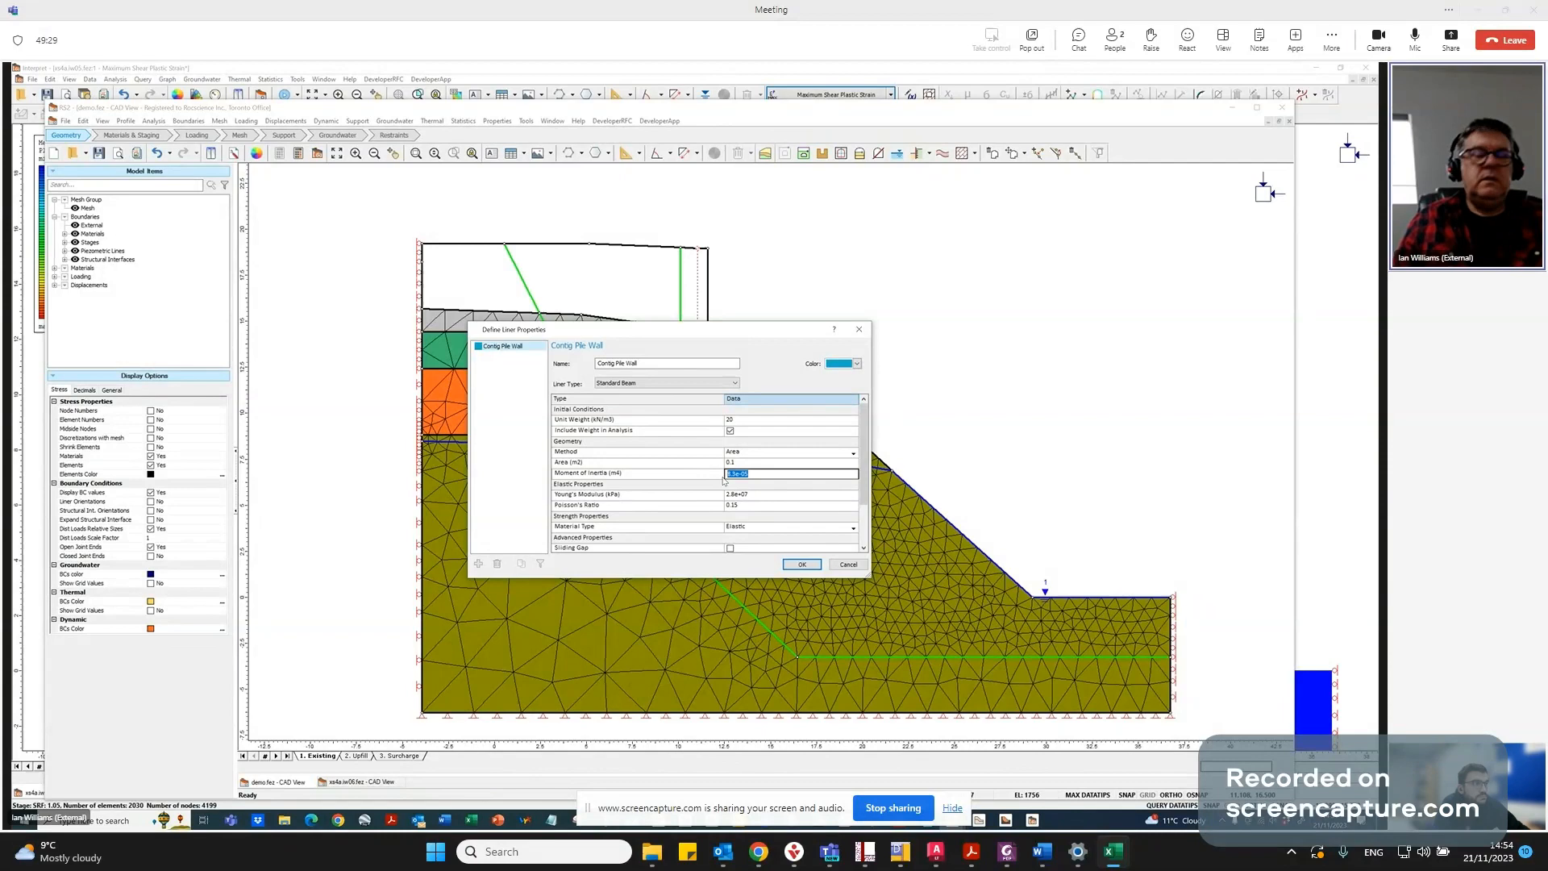
type("0.0")
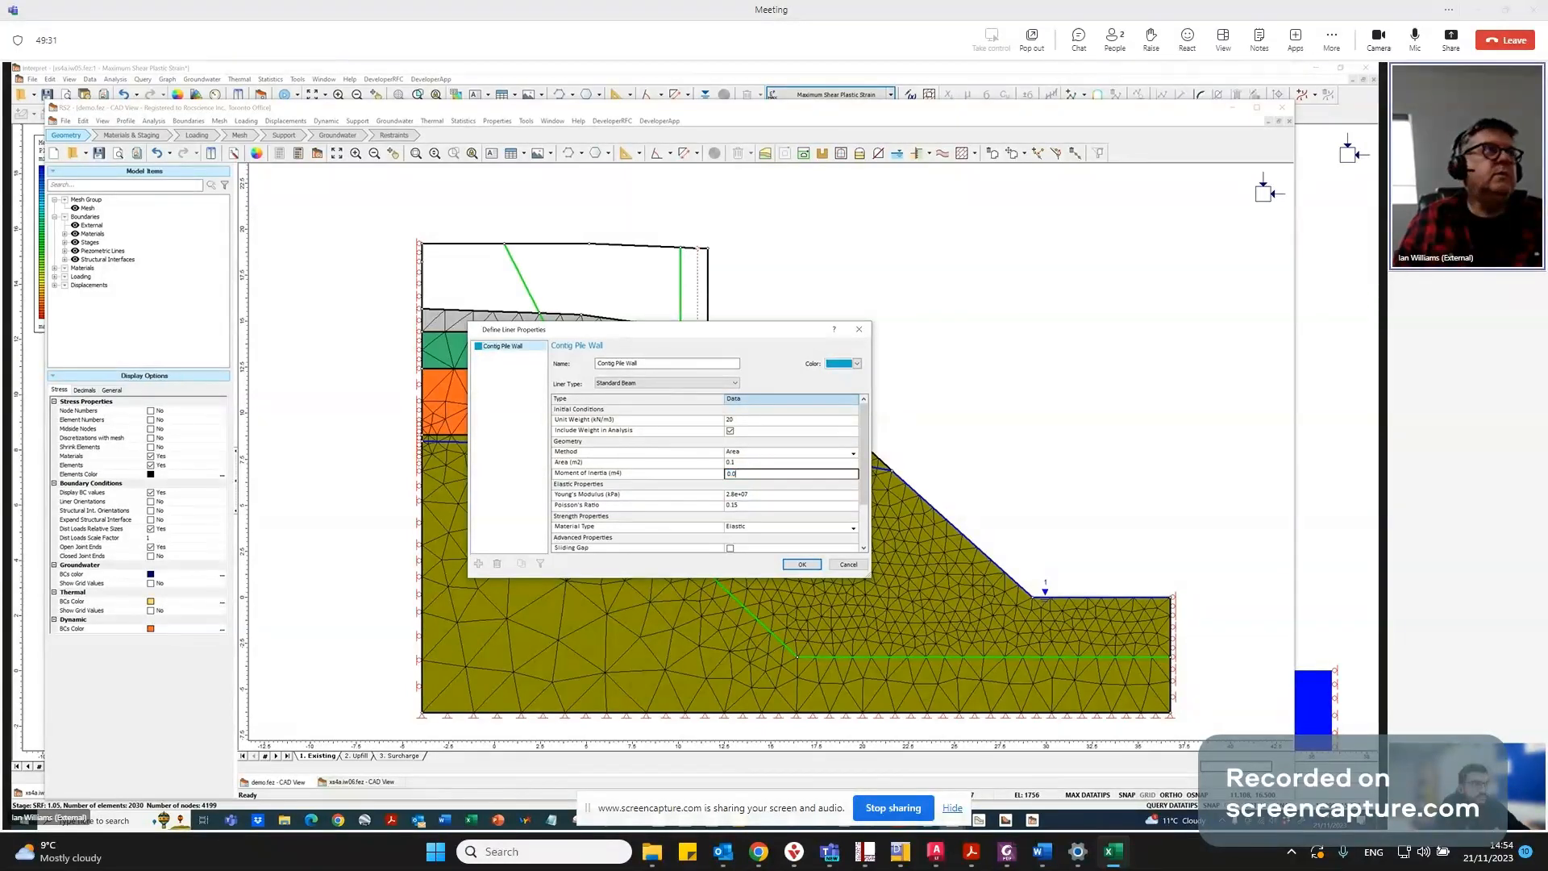
type("2012")
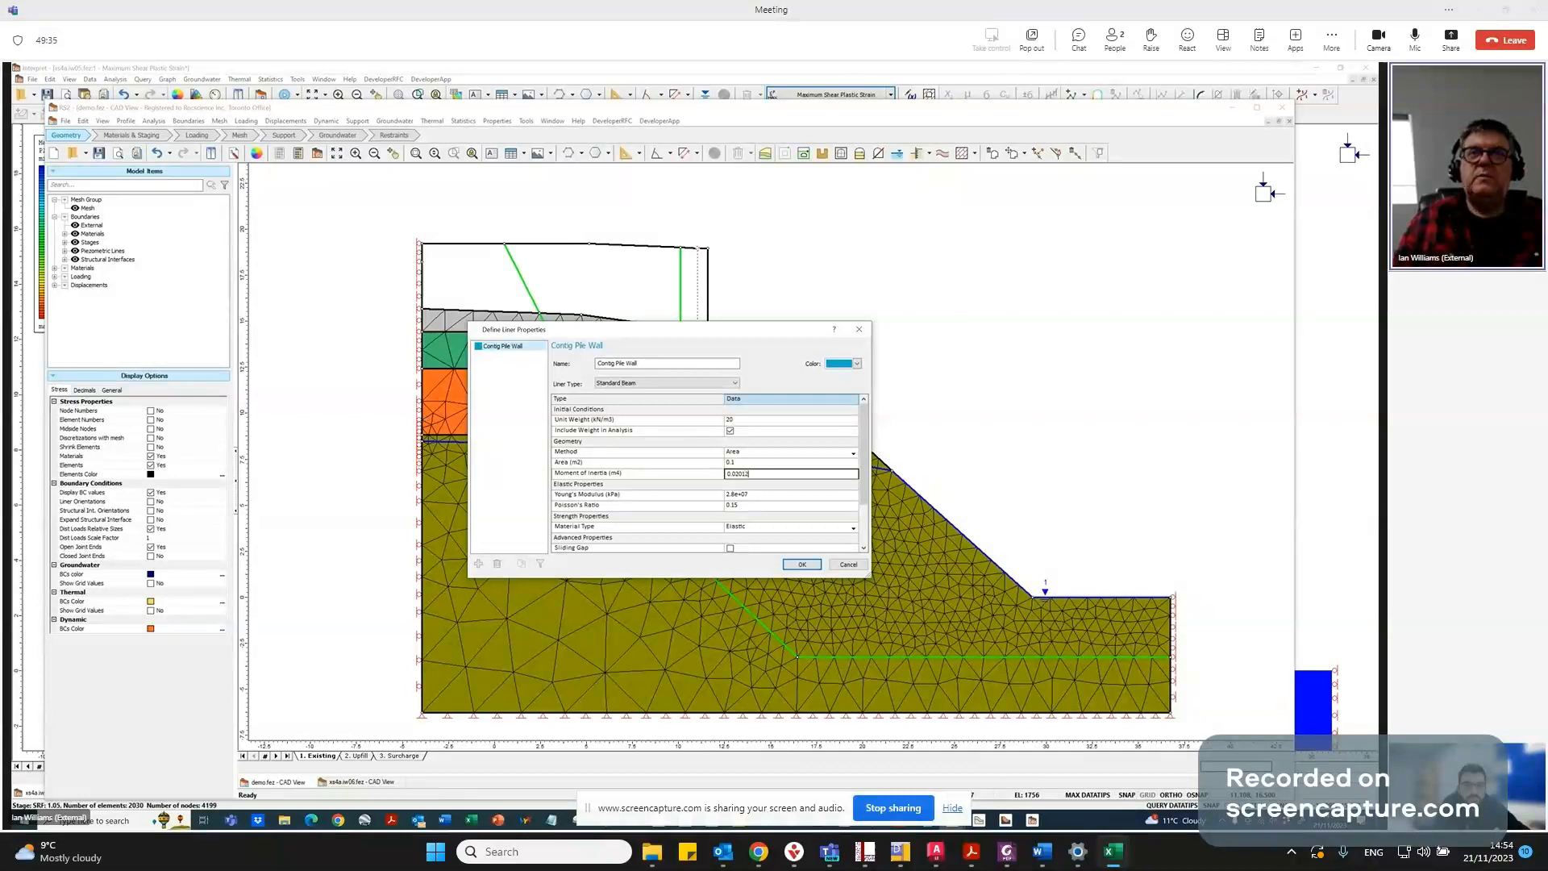
type("89")
left_click(750, 452)
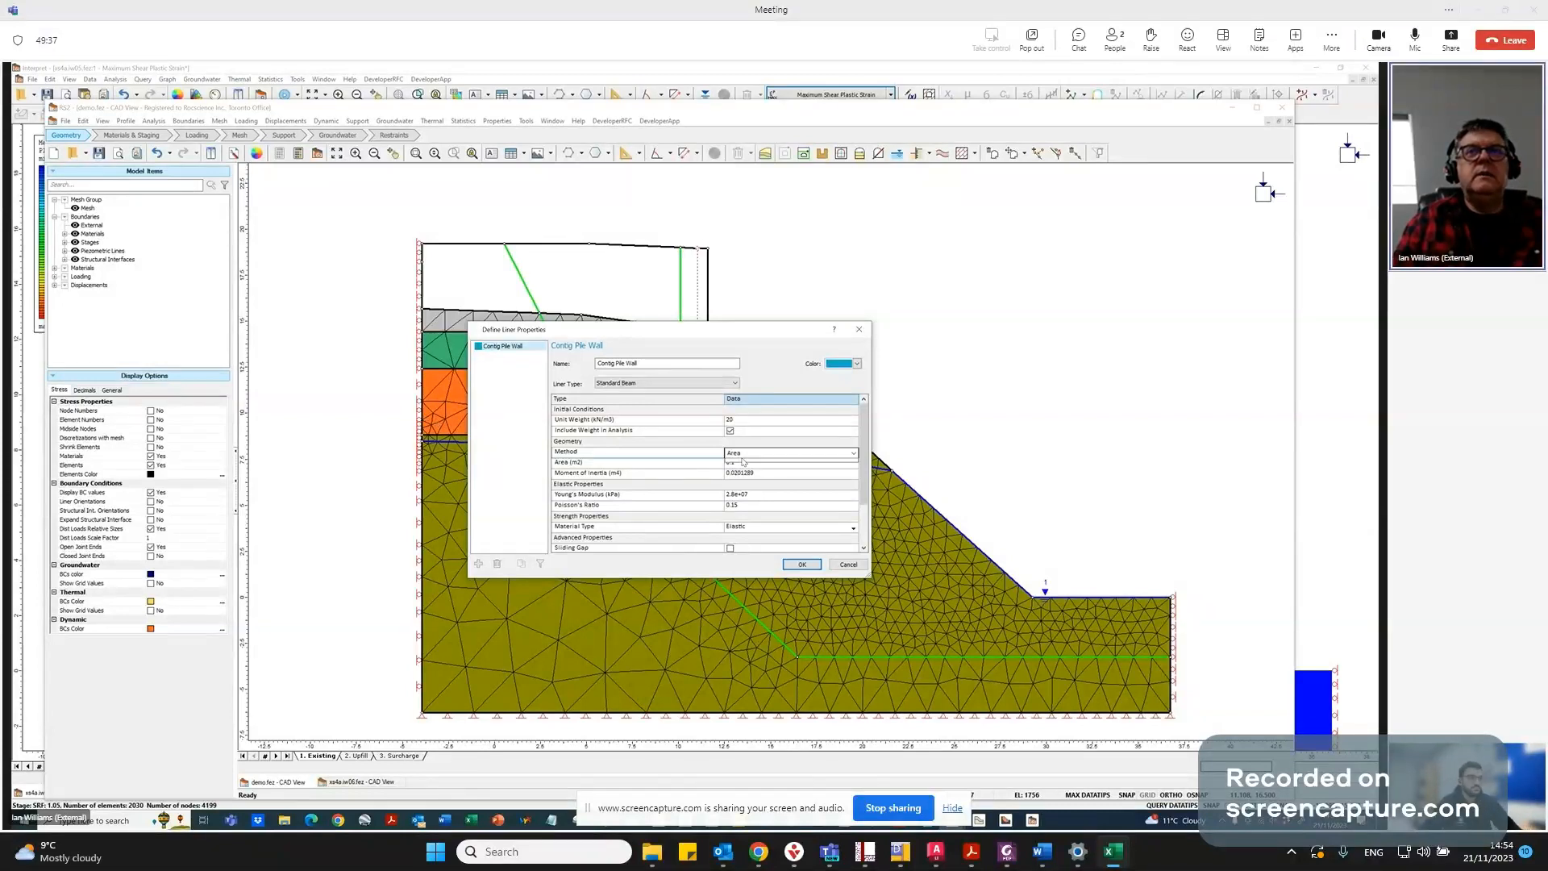
left_click(734, 476)
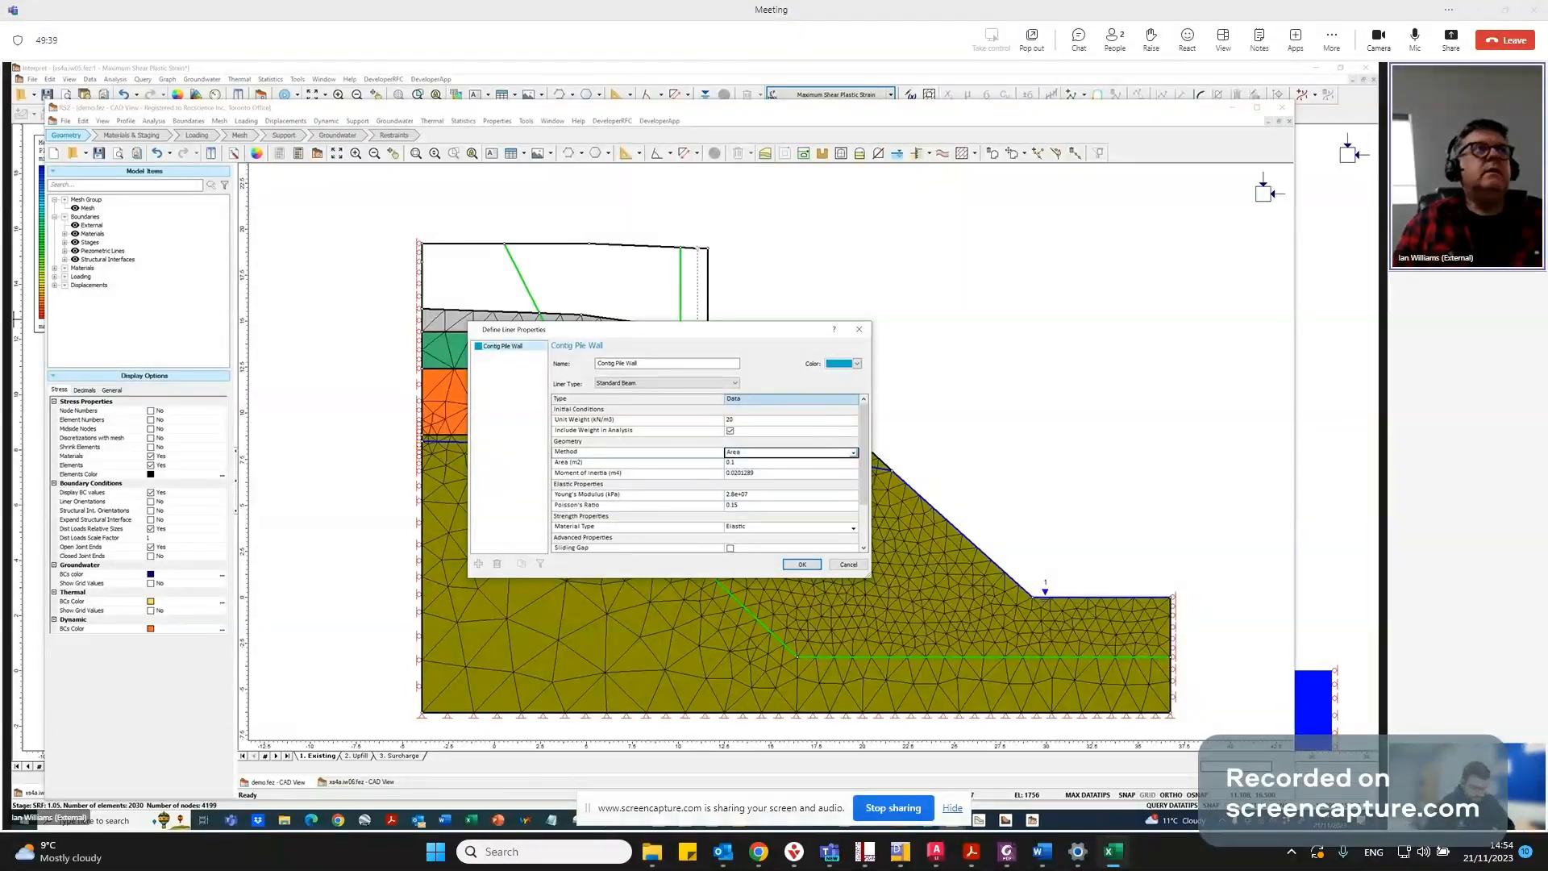
Switch to the Mathematica notebook and evaluate Area[Disk[{0, 0}, dia]], reusing the disk expression from the moment of inertia line.
left_click(89, 219)
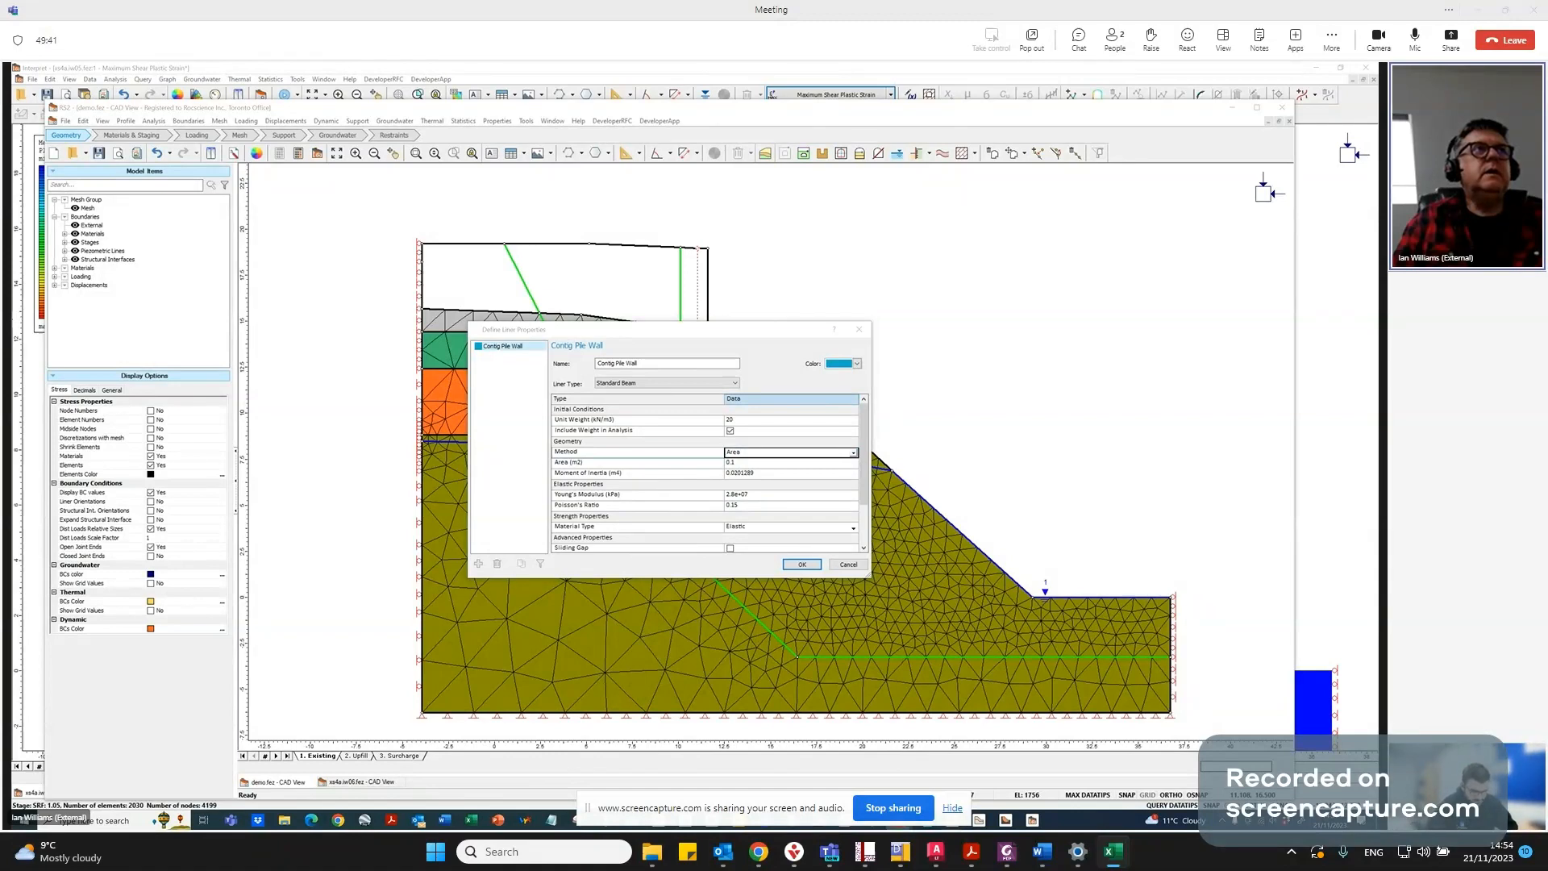
left_click_drag(11, 230, 322, 154)
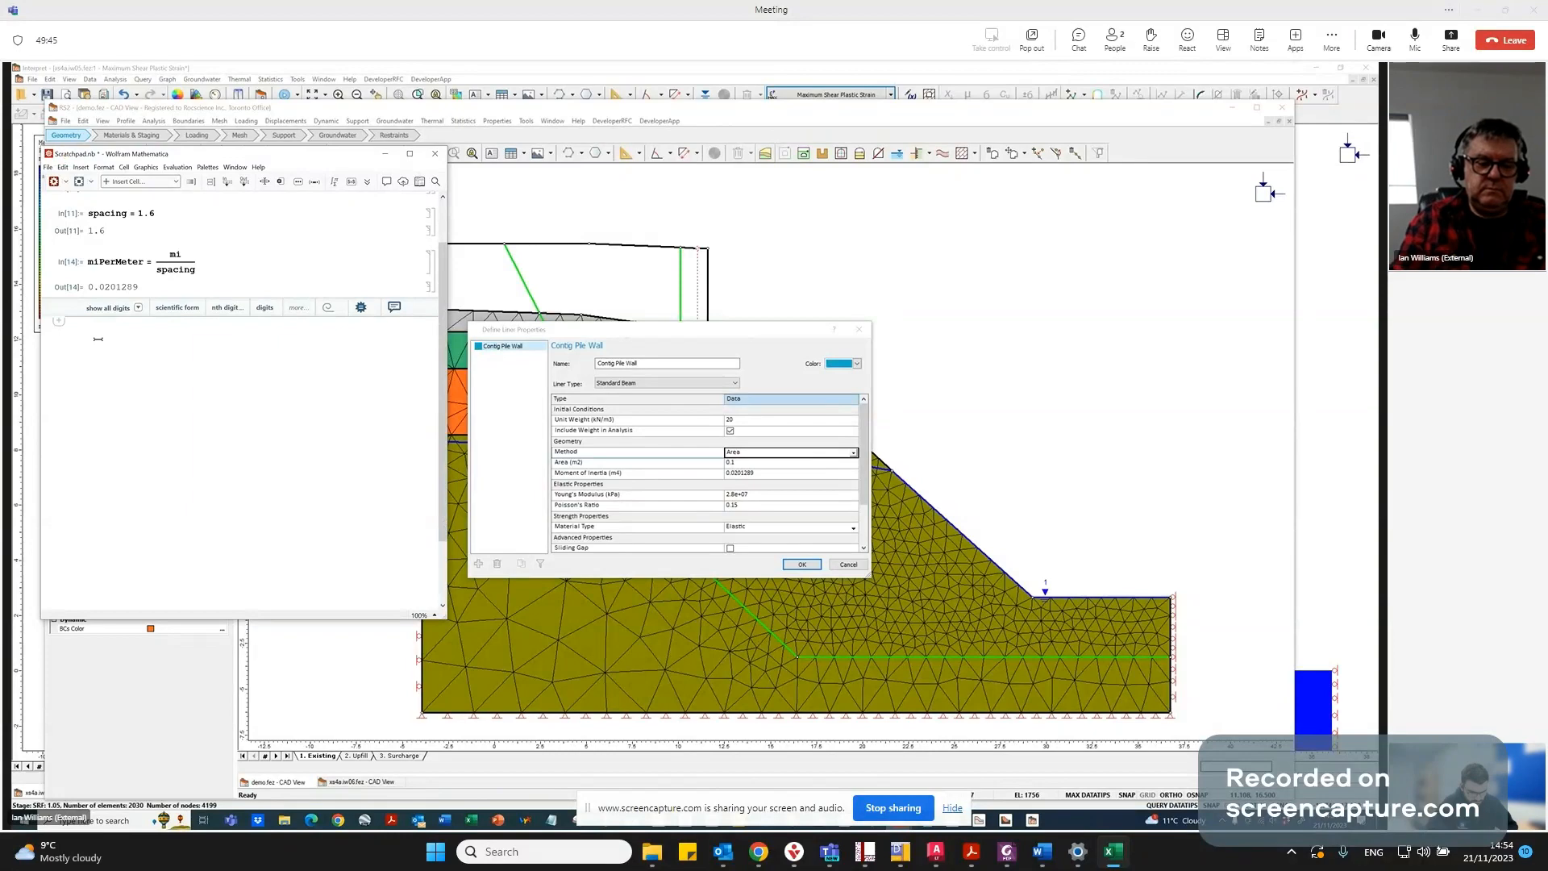
type("Are")
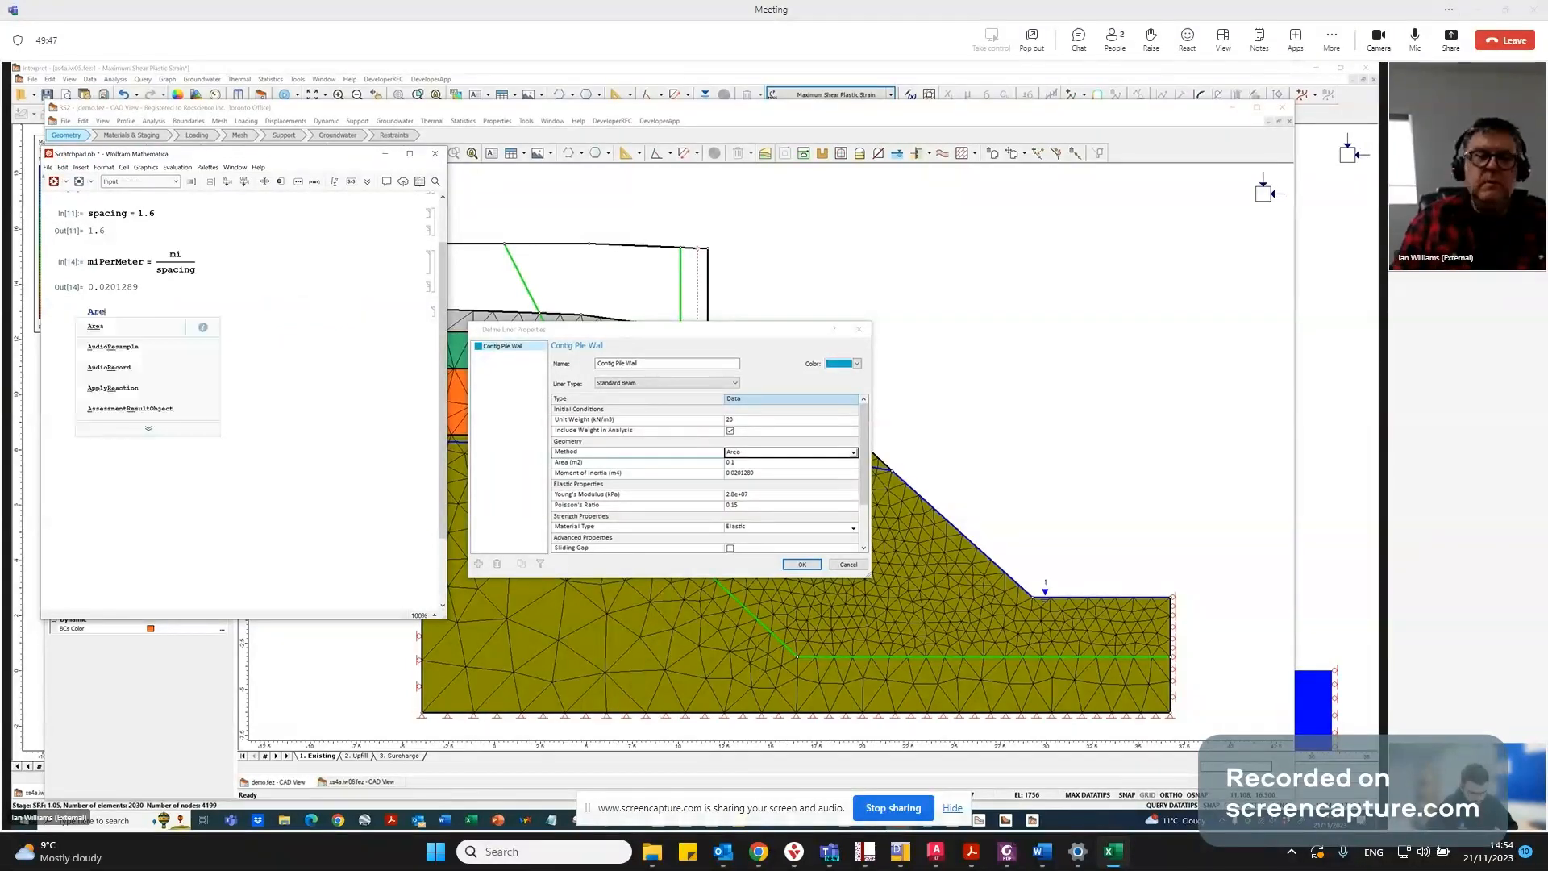
type("a[")
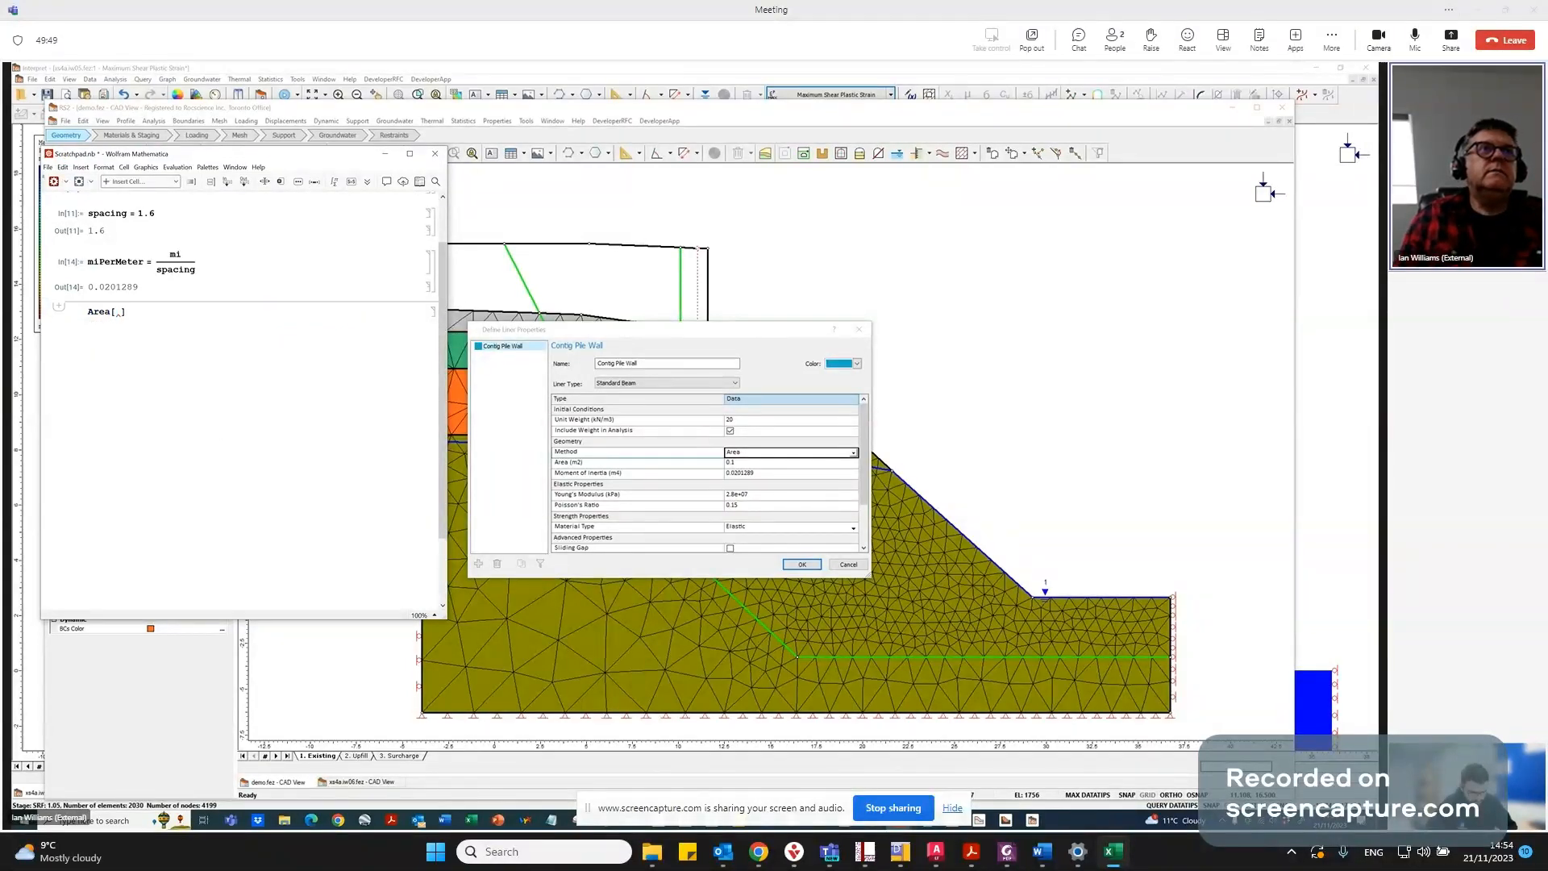
scroll(128, 263, "up", 2)
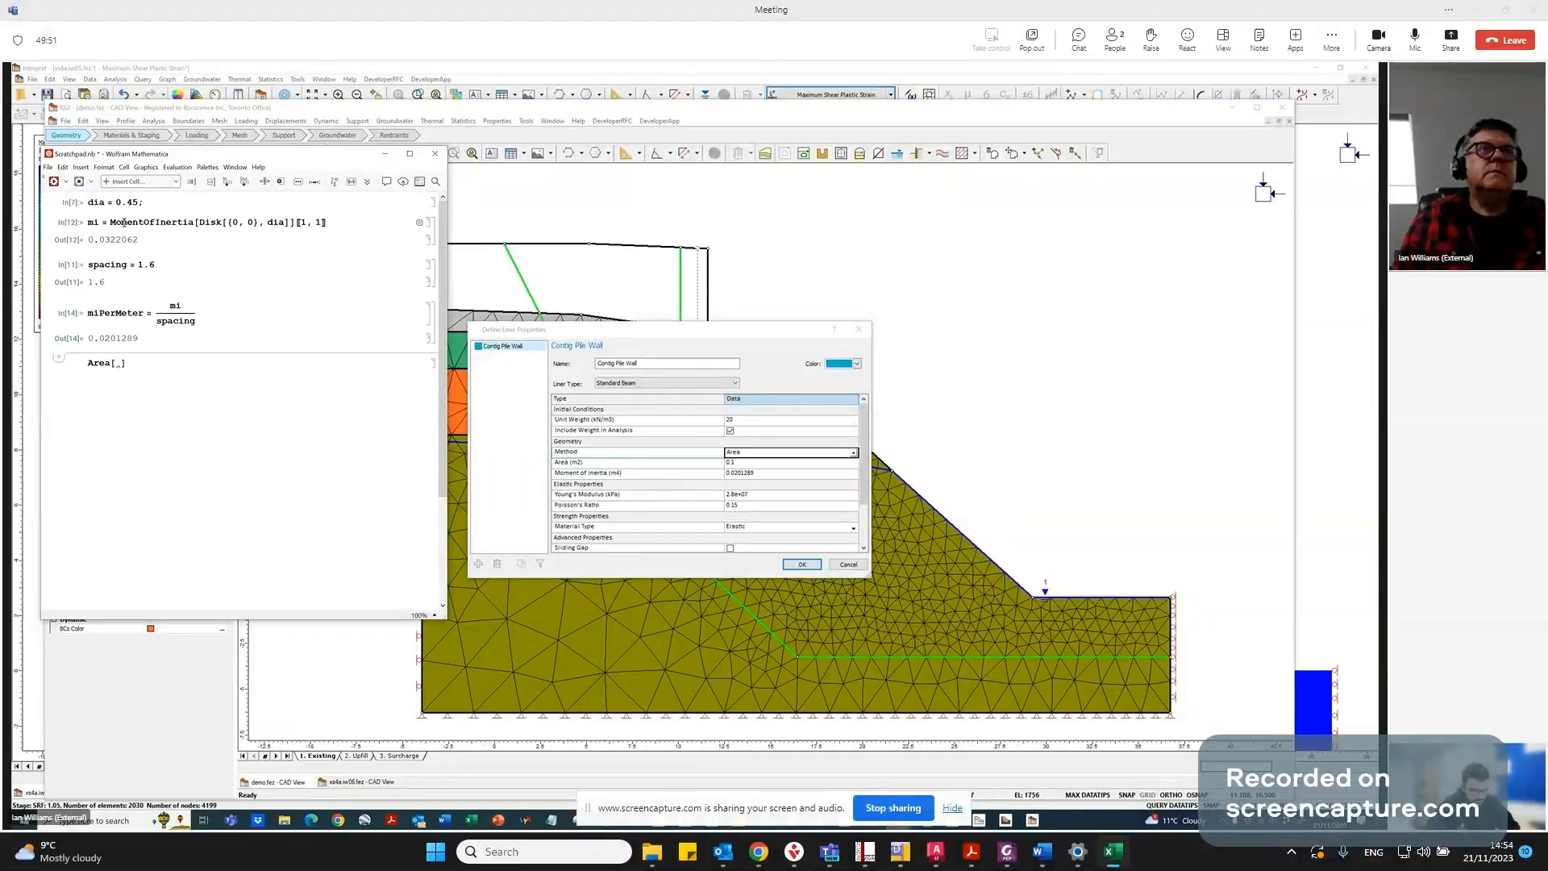
left_click_drag(198, 222, 289, 224)
key("ctrl+c")
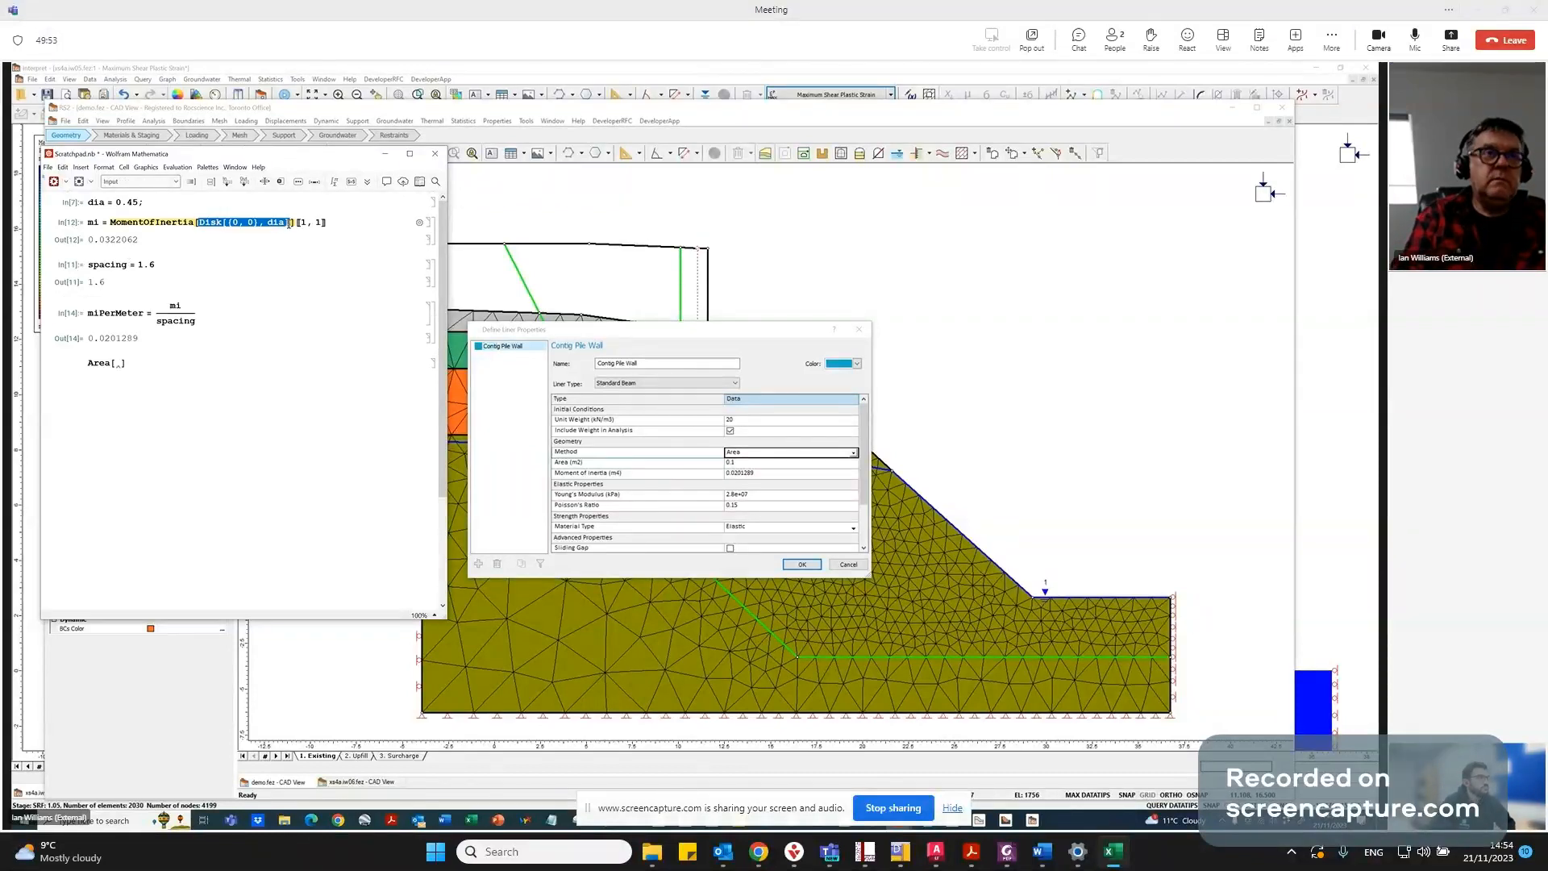
left_click(128, 363)
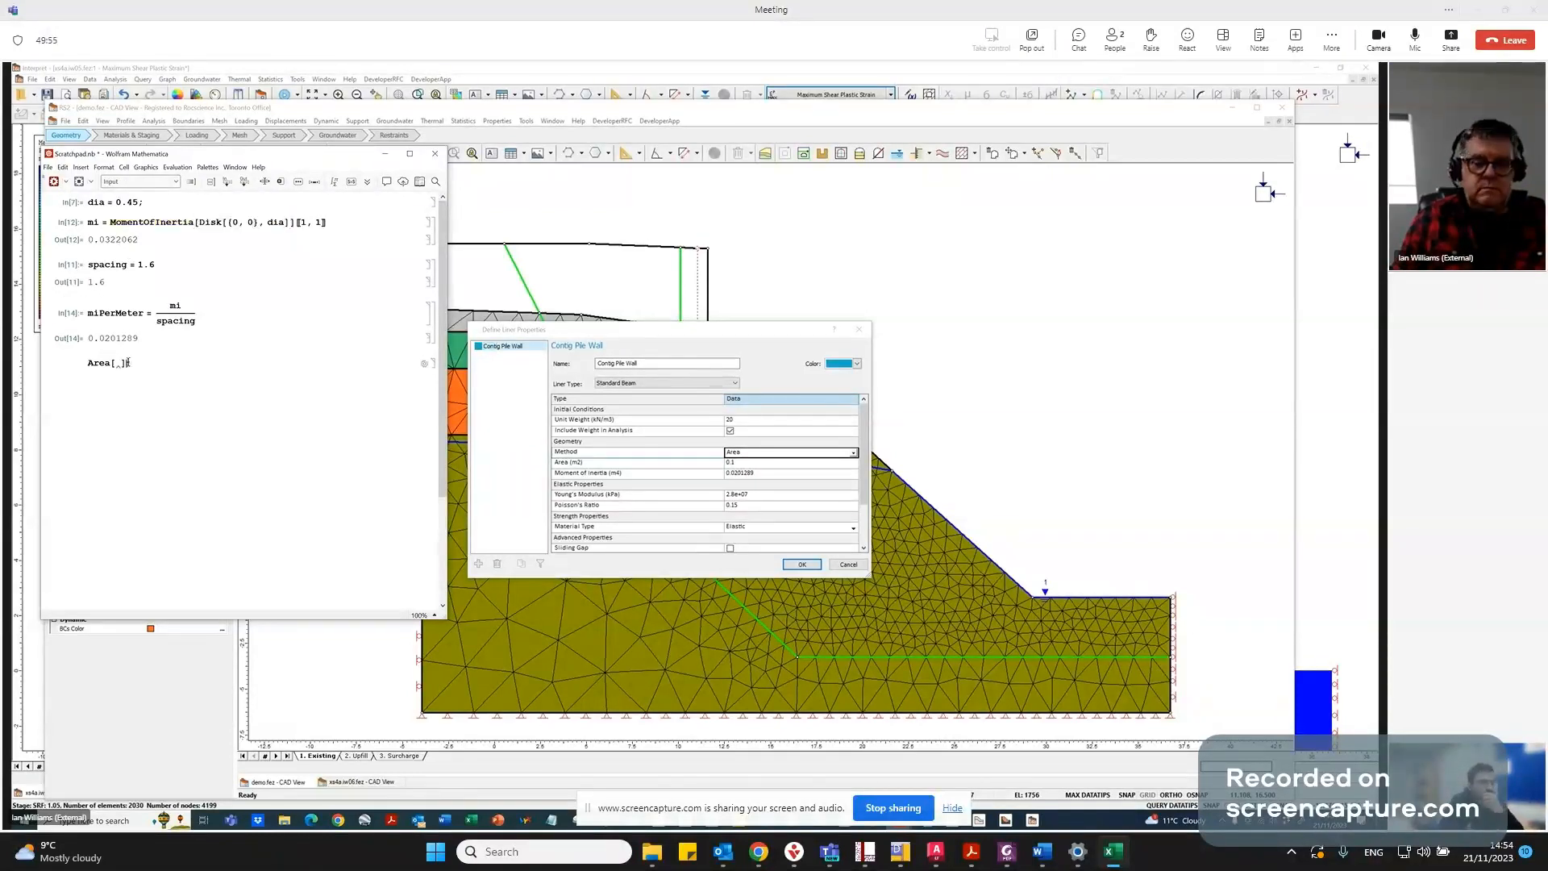
key("ctrl+v")
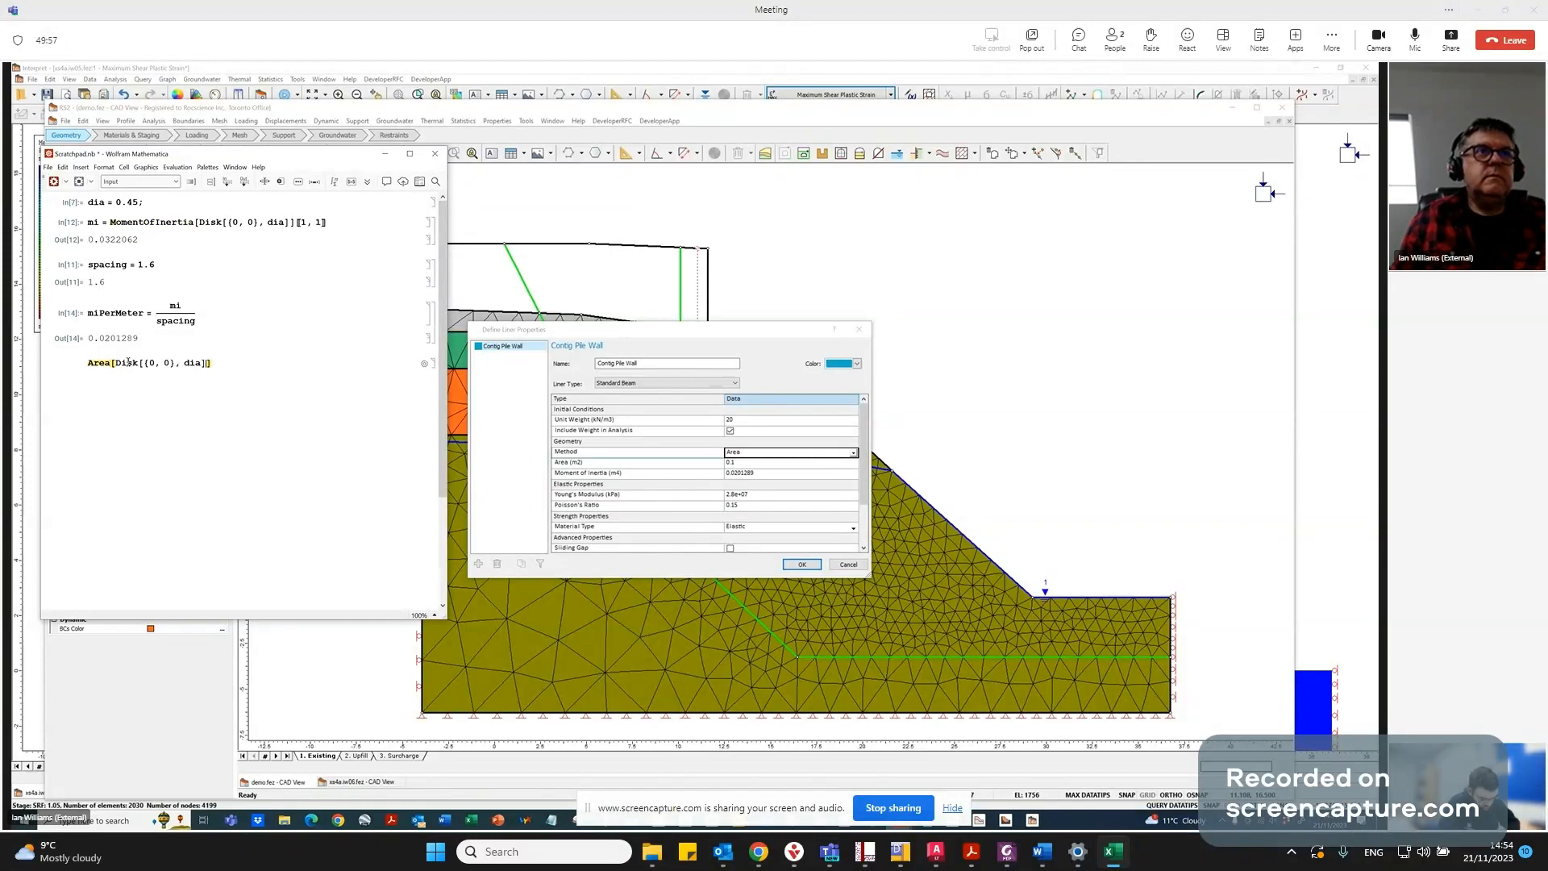
key("shift+Return")
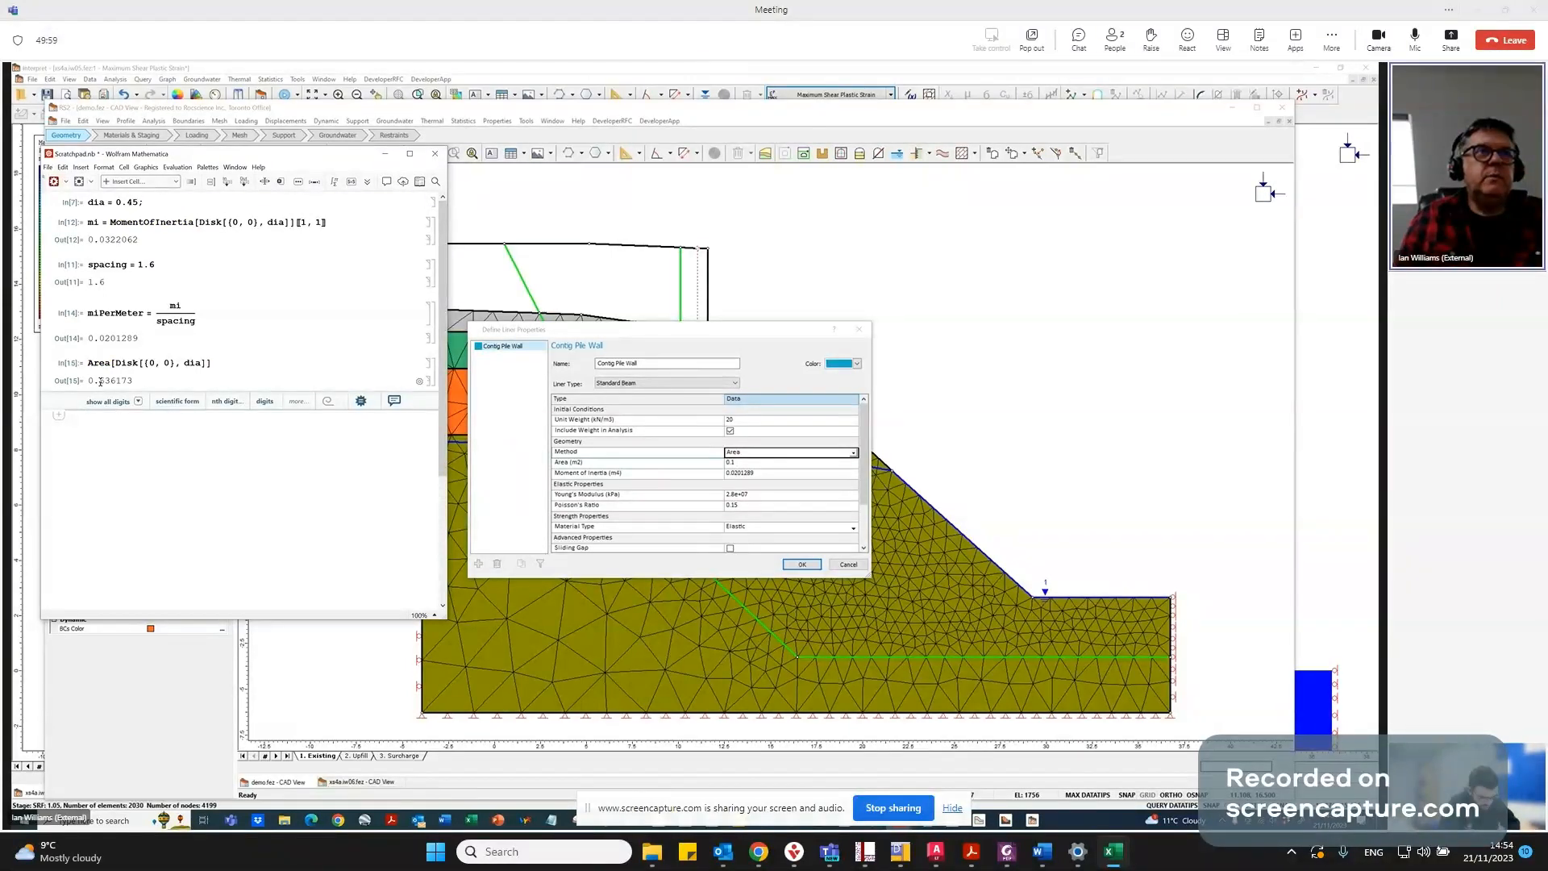
Divide the disk area expression by spacing as a fraction, assign it to the variable areaPerMeter, and evaluate it.
left_click(89, 364)
type("area")
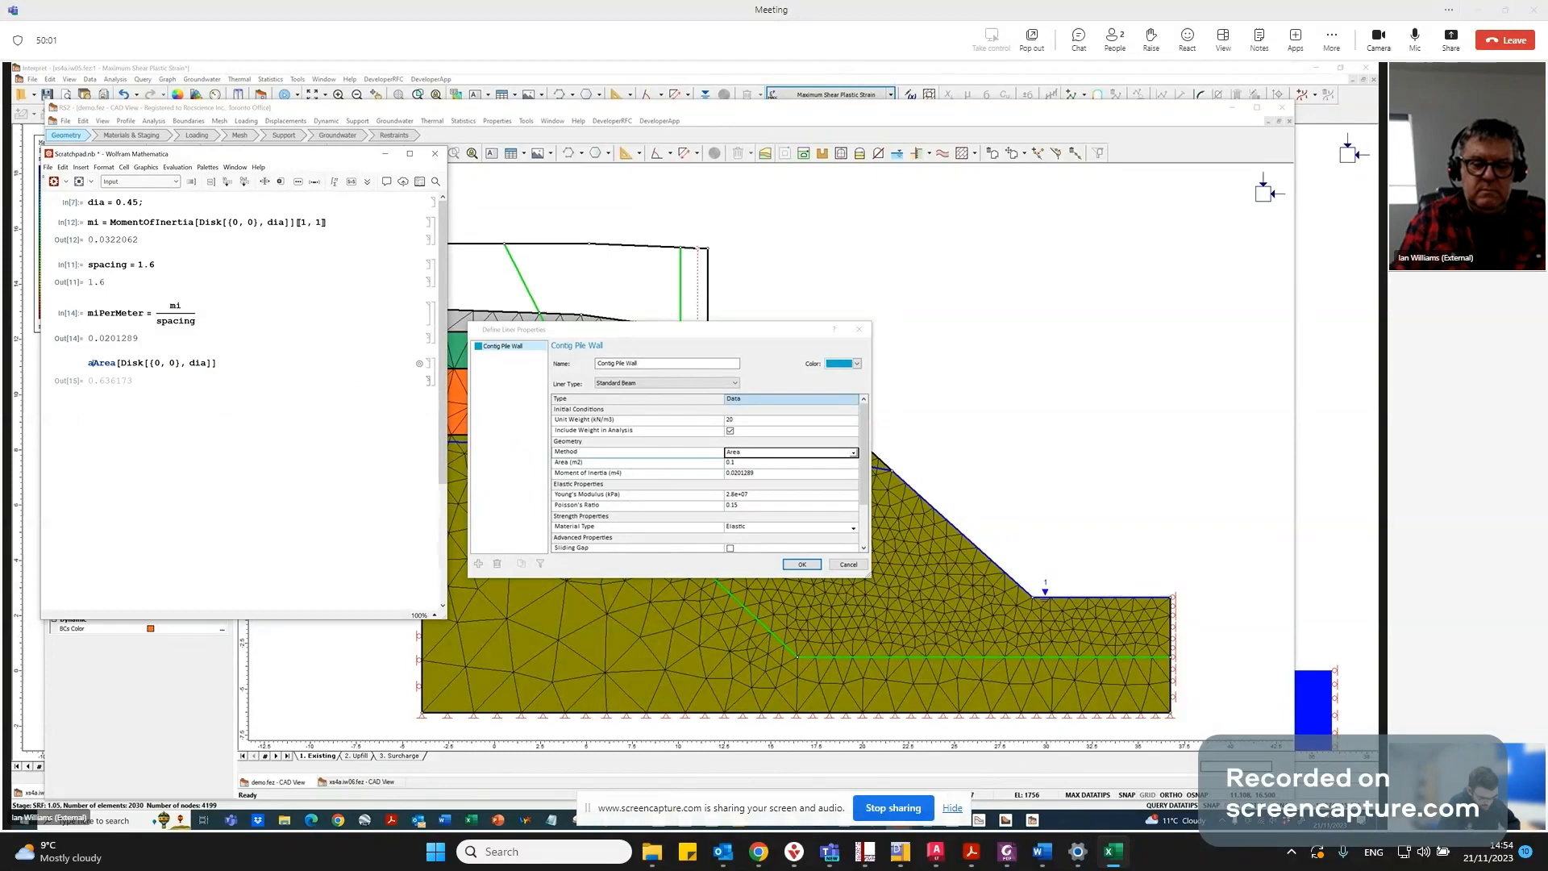
type("PerMeter")
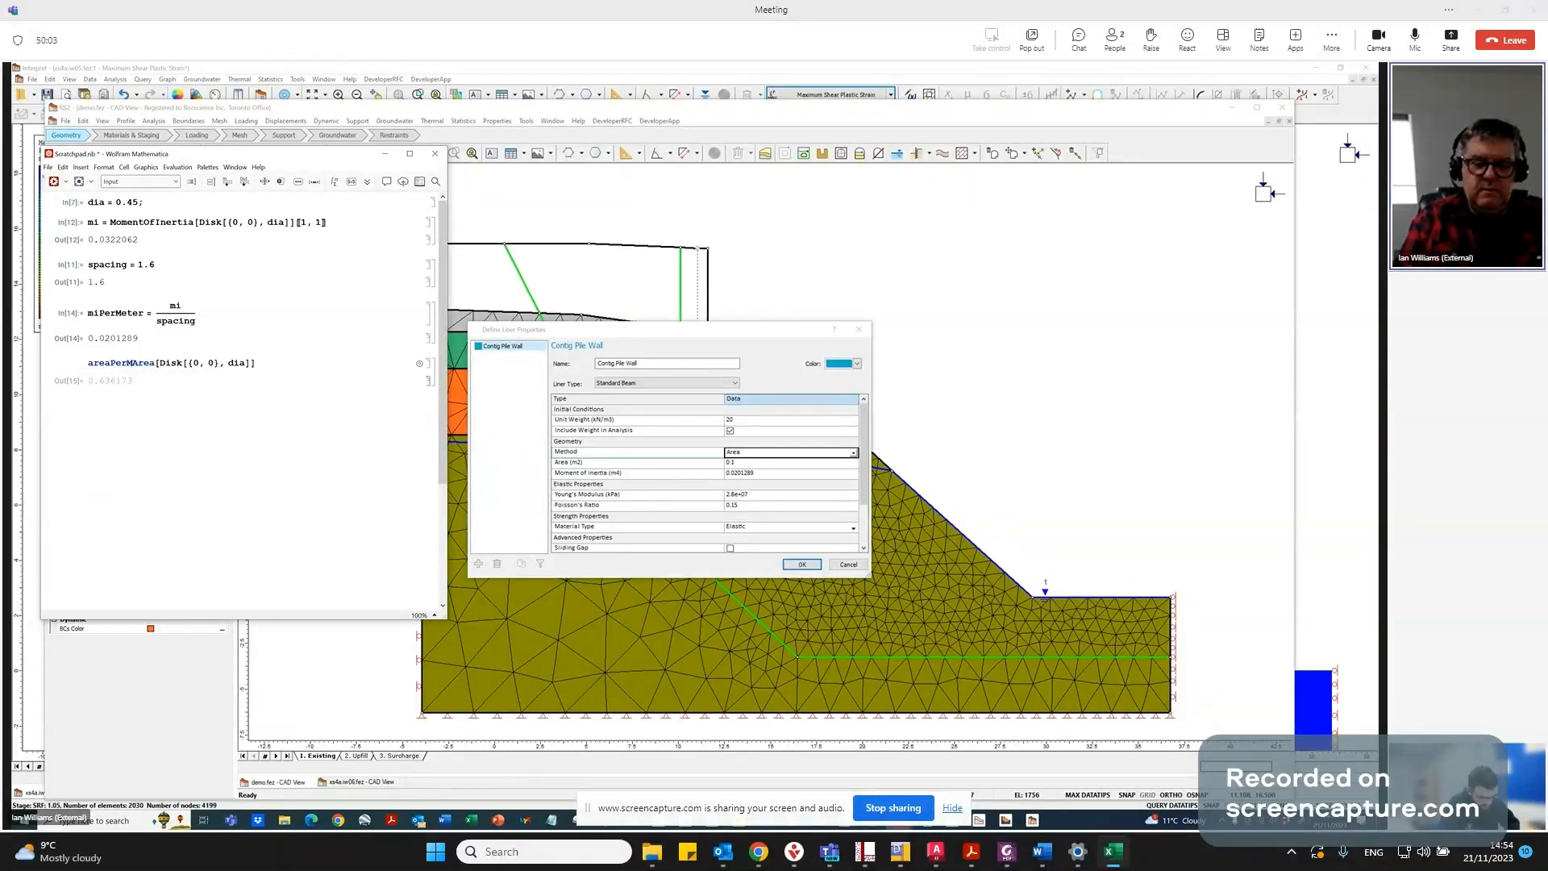
type(" =")
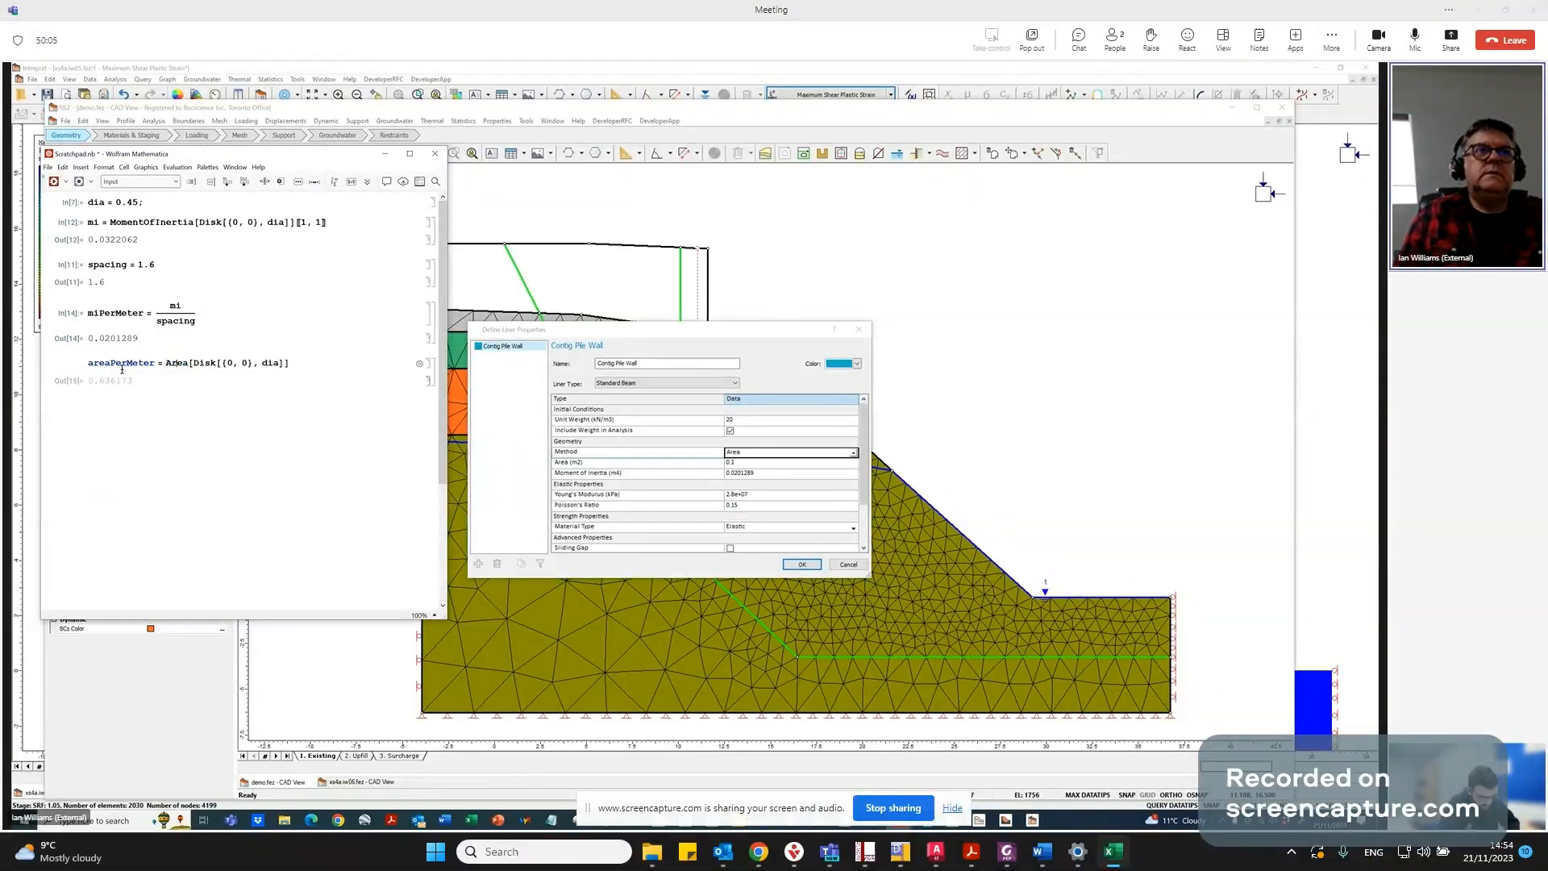
left_click(277, 362)
left_click_drag(301, 359, 166, 360)
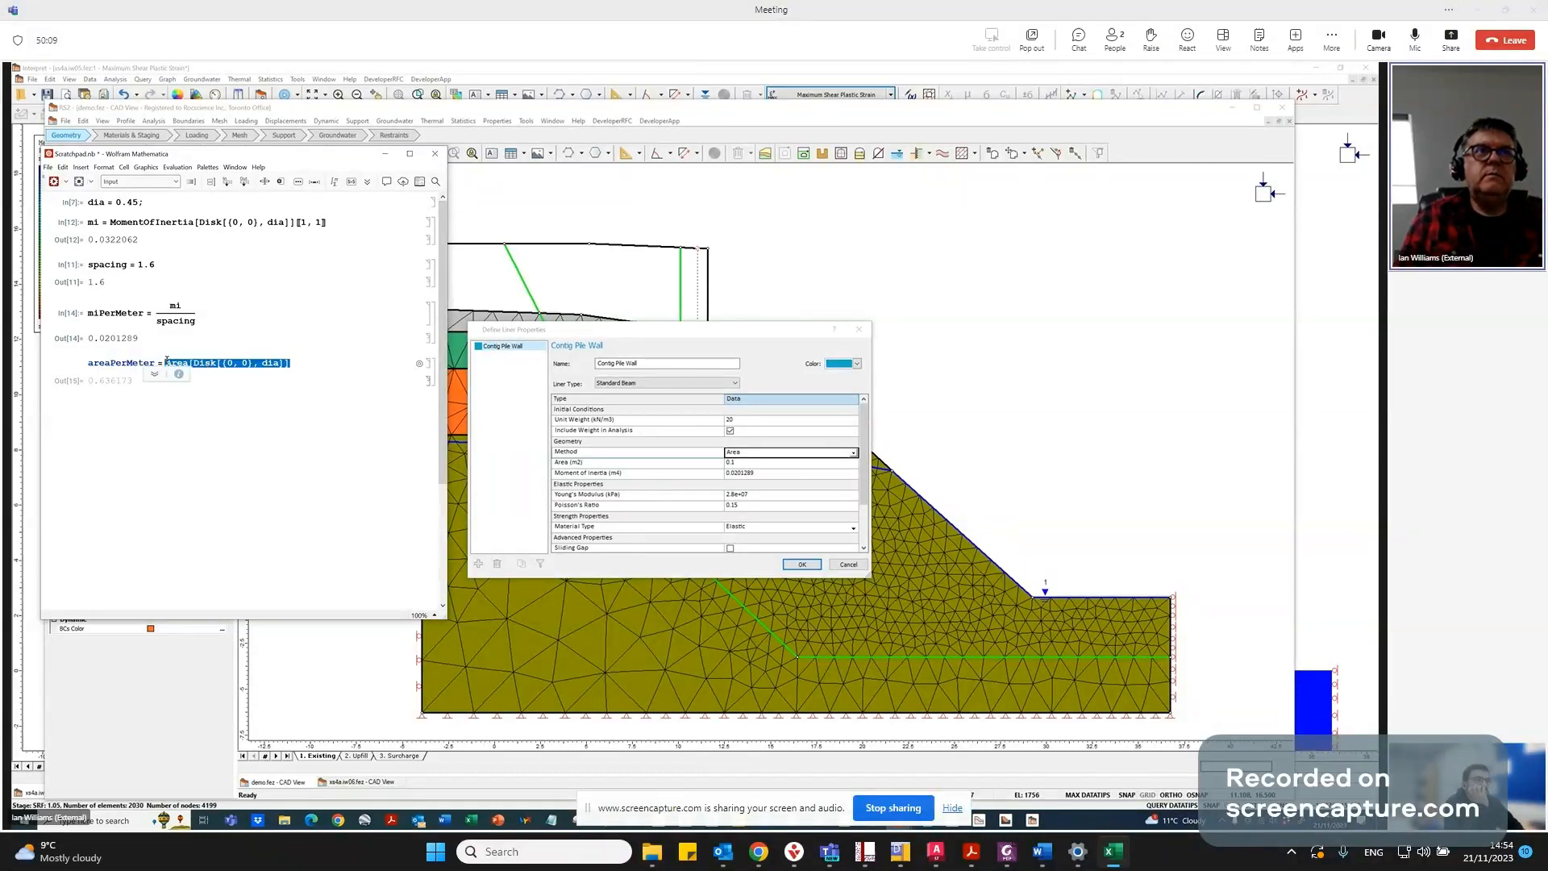
key("ctrl+slash")
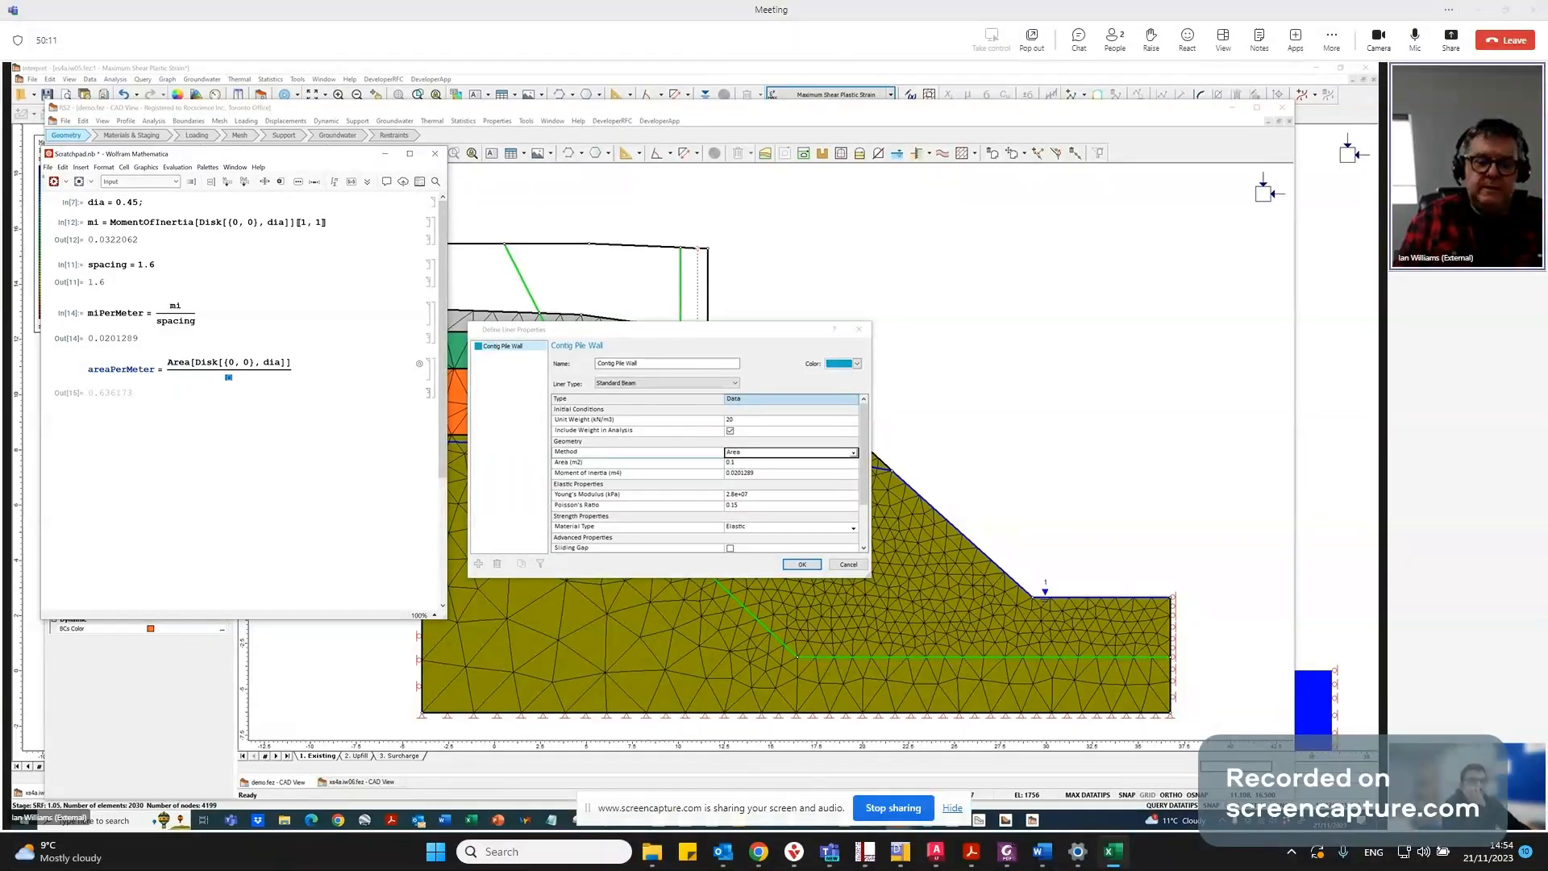
type("spacing")
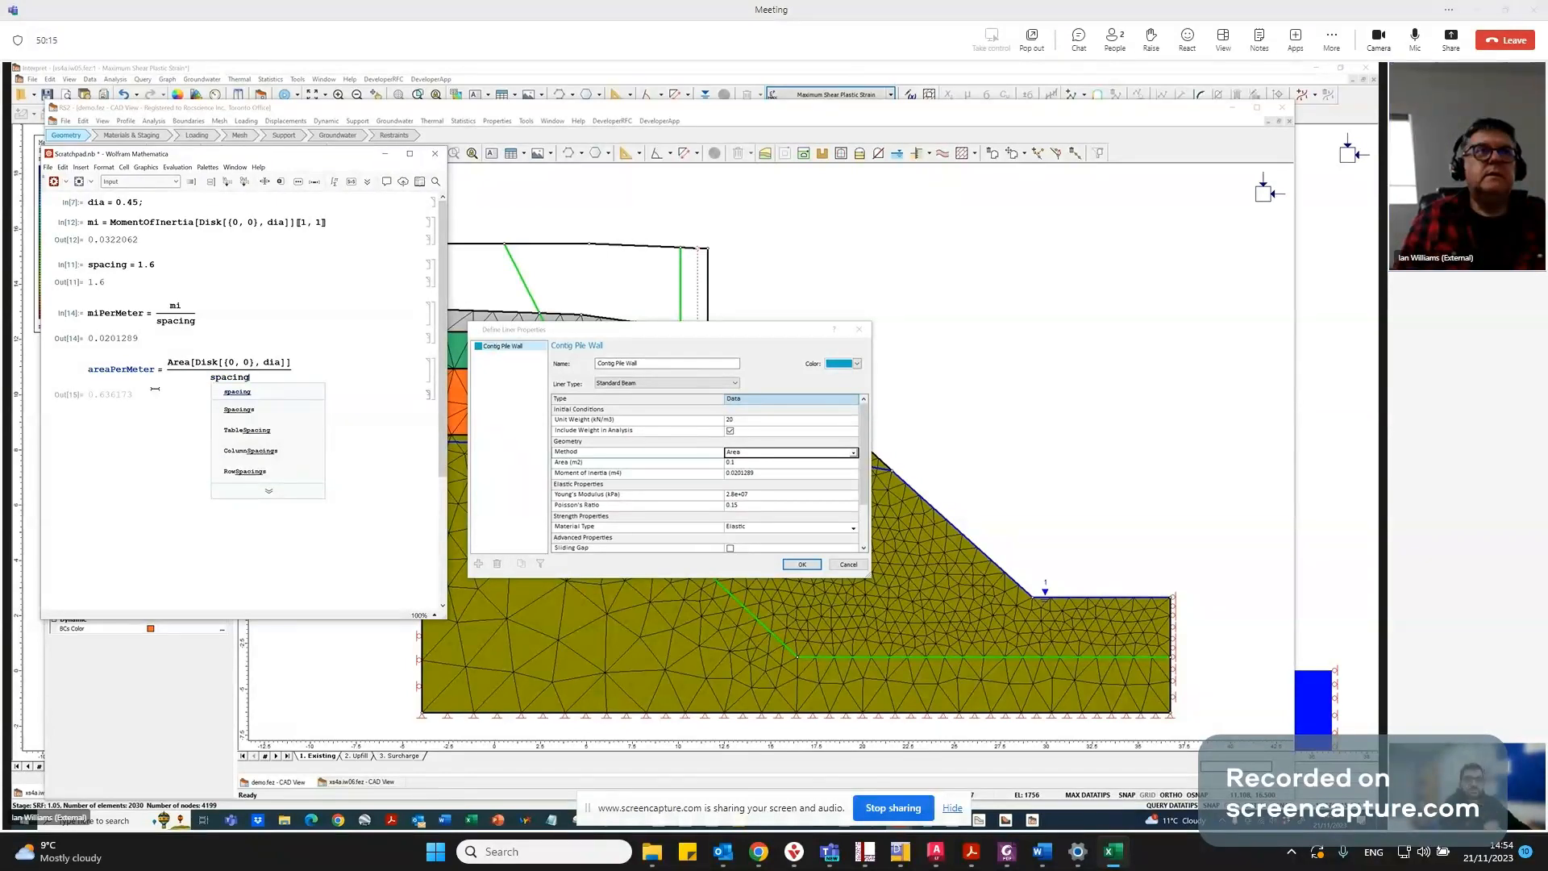
key("shift+Return")
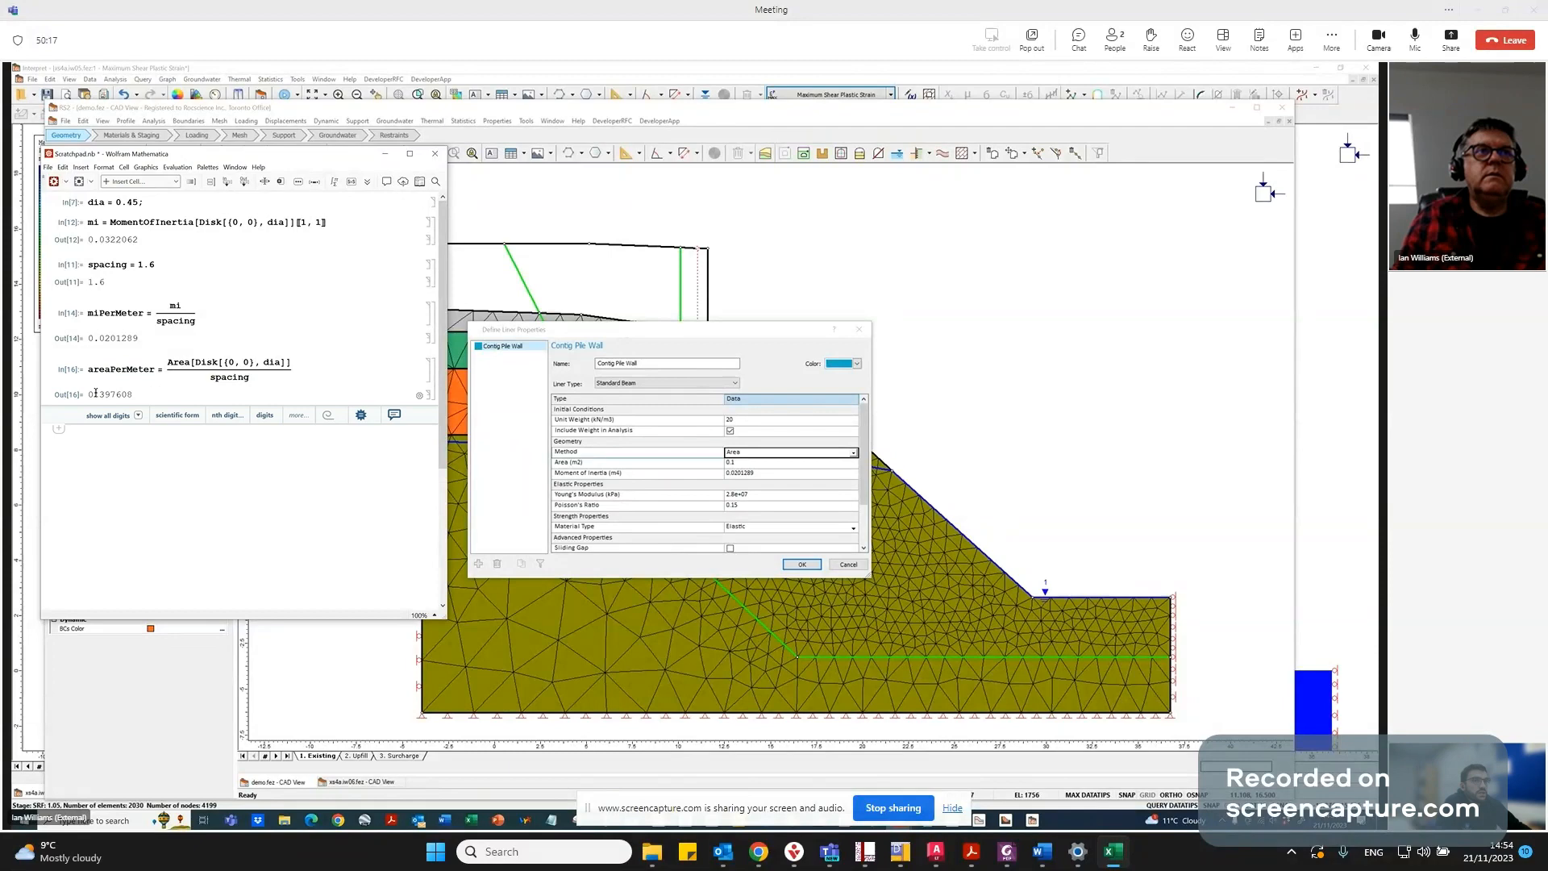
Switch back to RS2 and open the Contig Pile Wall liner's moment of inertia value for editing.
left_click(98, 394)
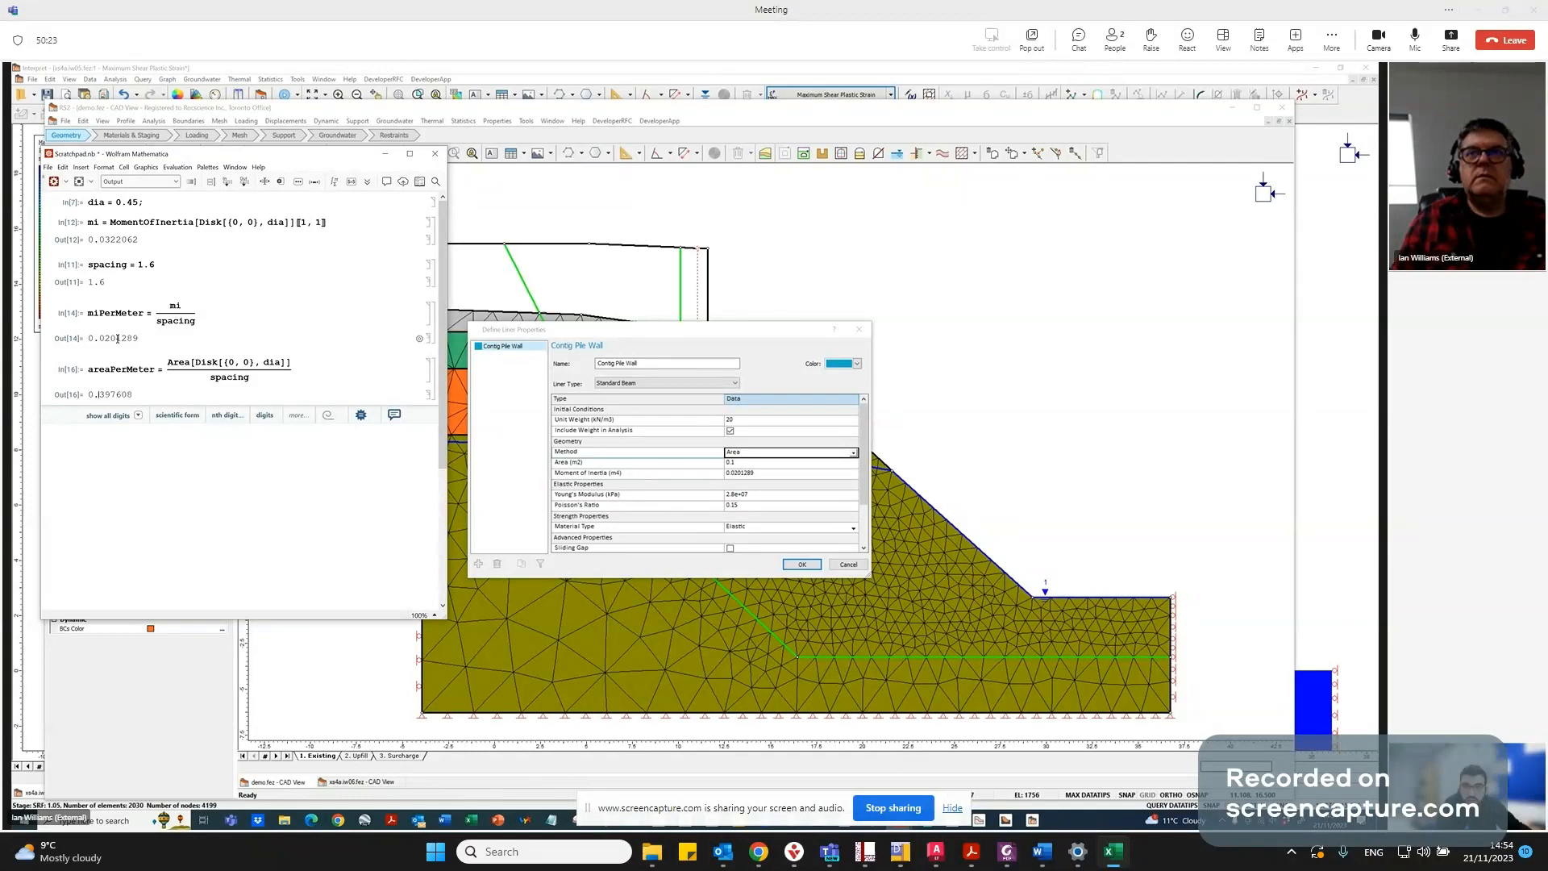
left_click(738, 474)
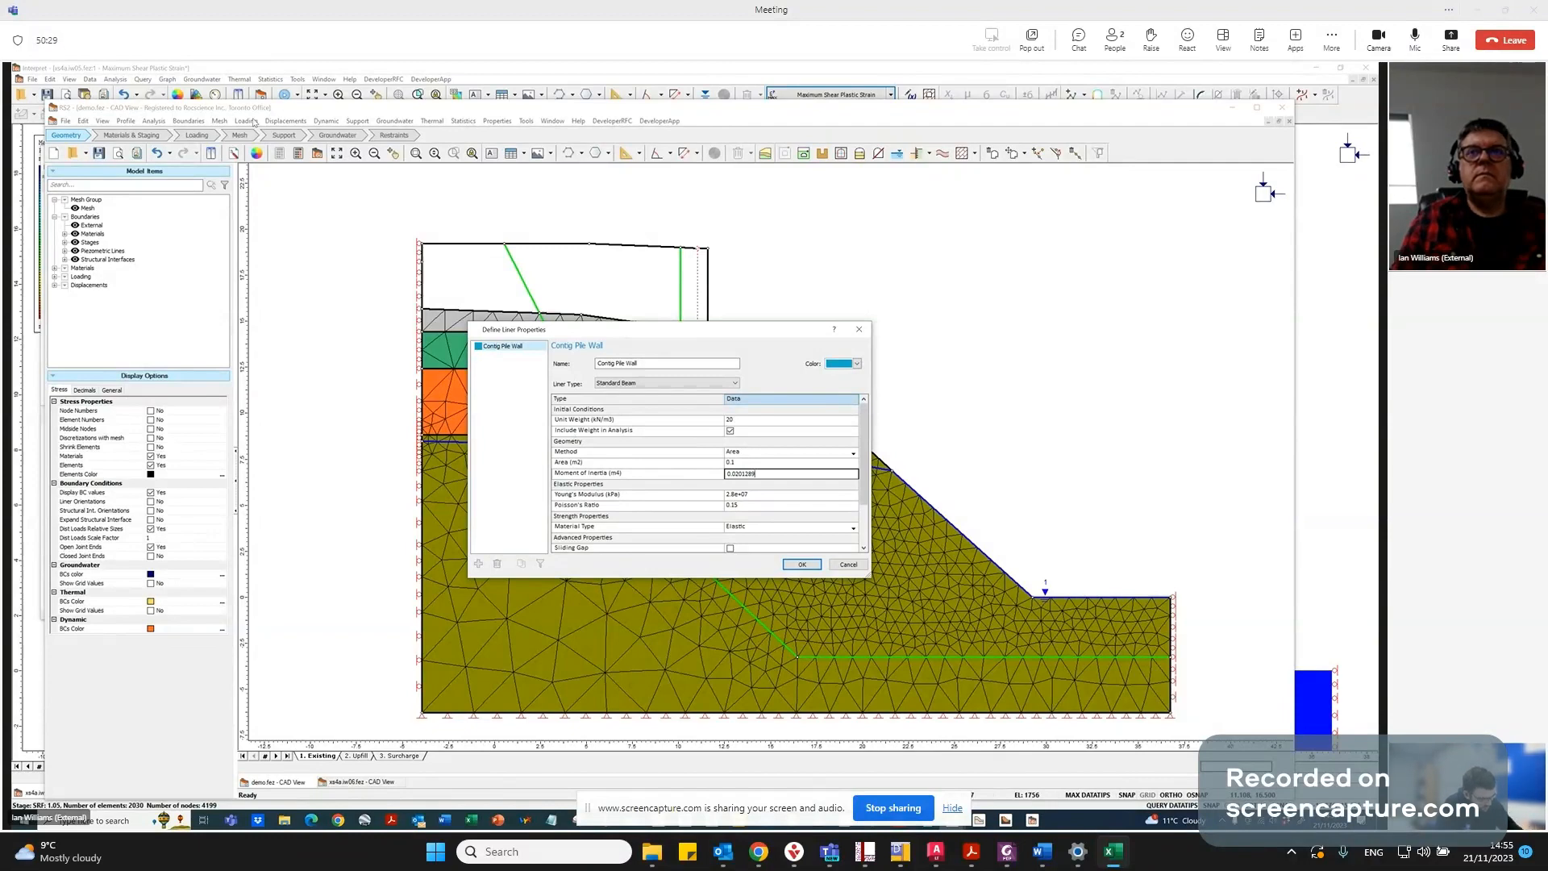
left_click(358, 121)
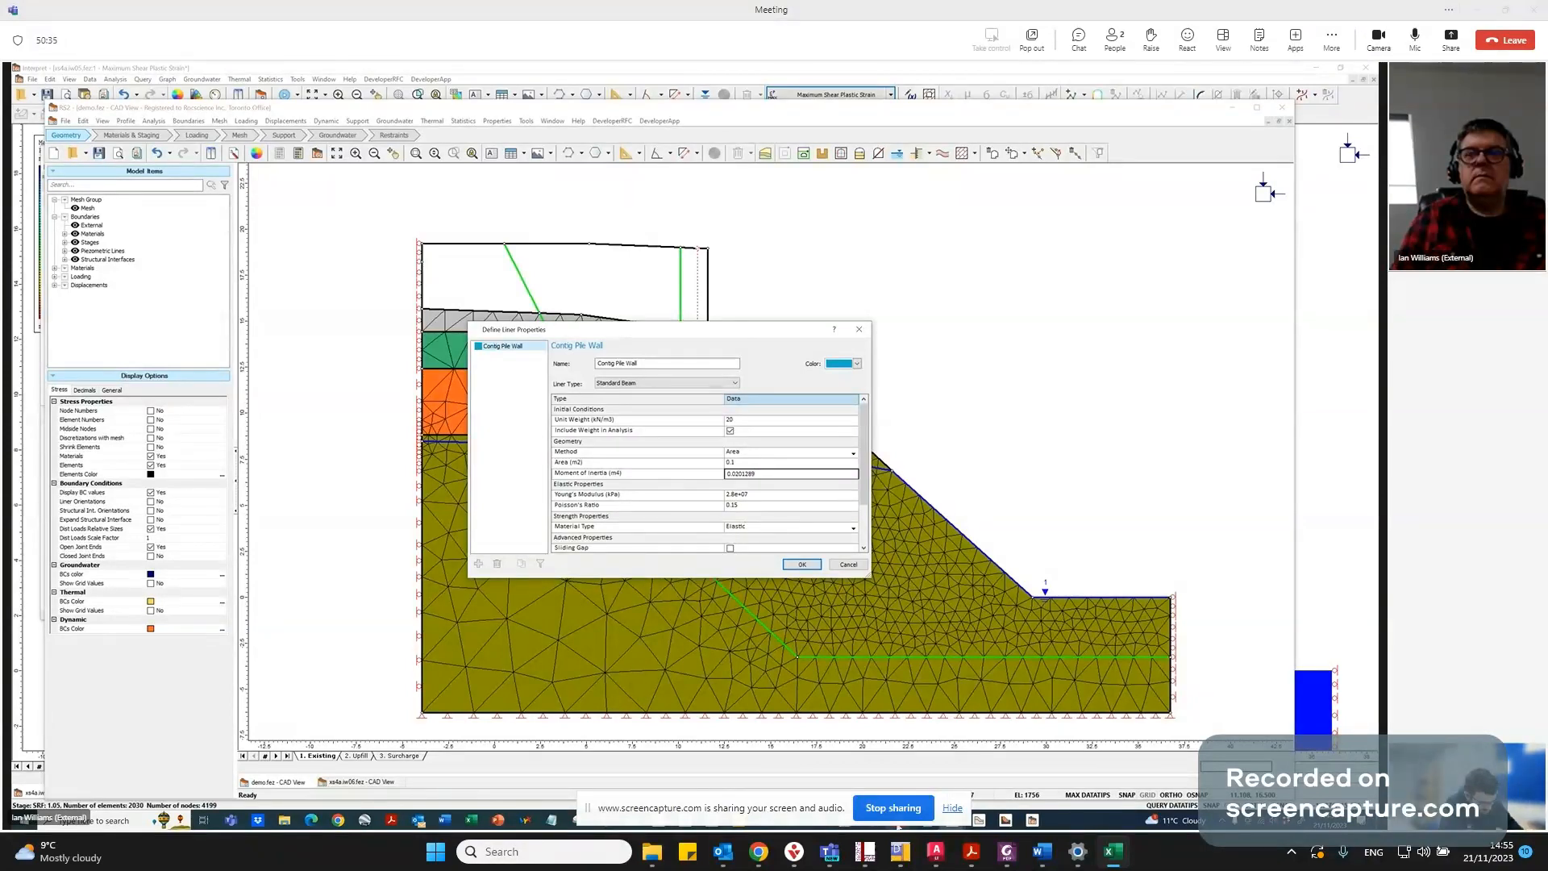
Switch to the Mathematica scratchpad and redefine the diameter variable as a radius, rad = 0.45/2.
mouse_move(898, 823)
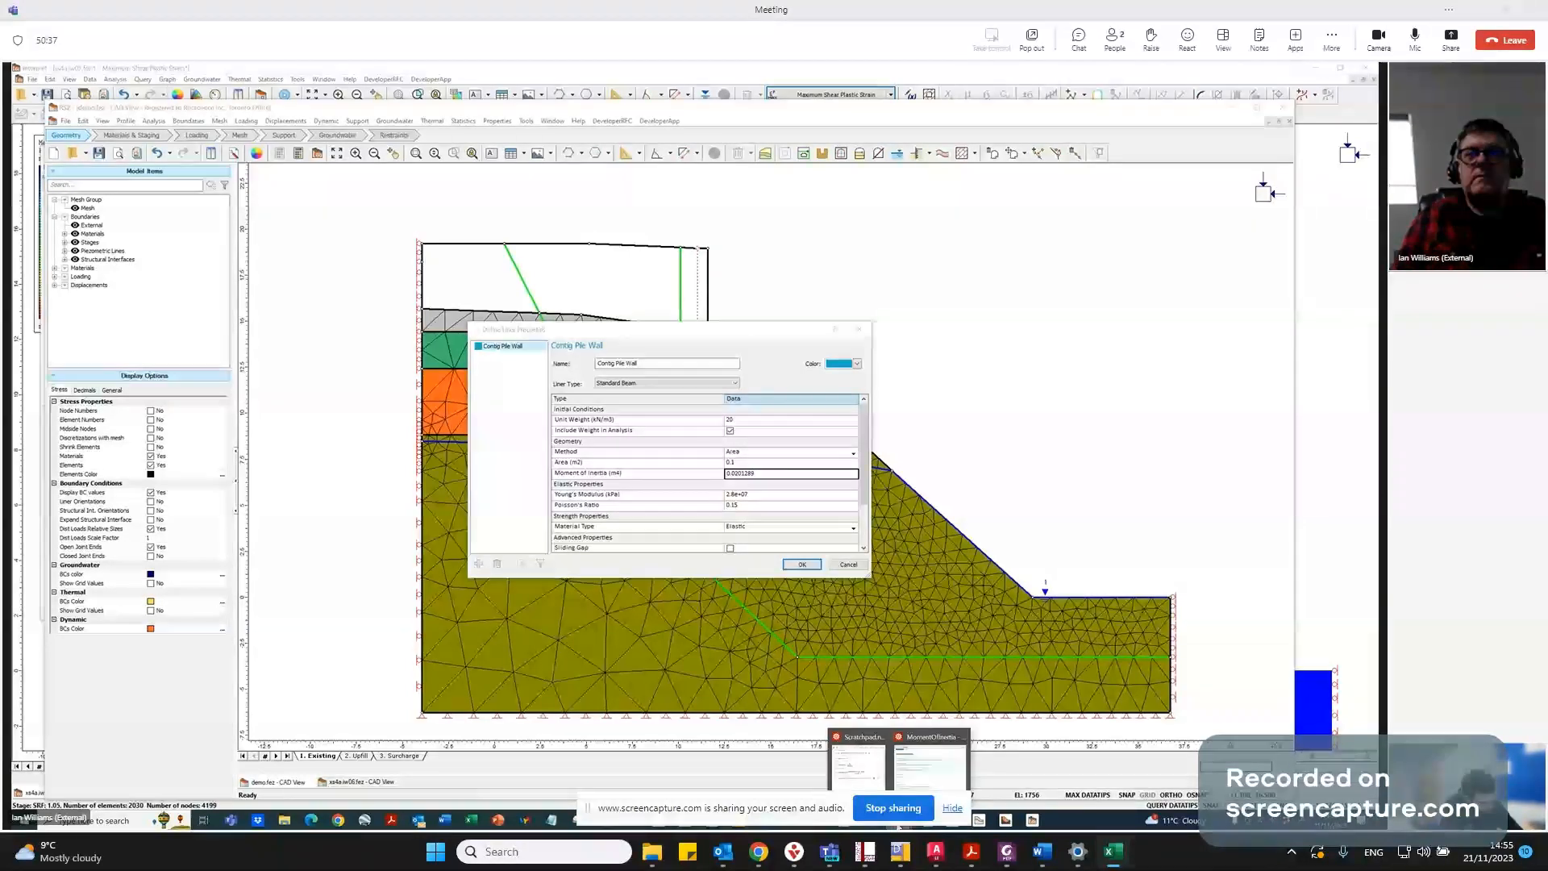
left_click(857, 762)
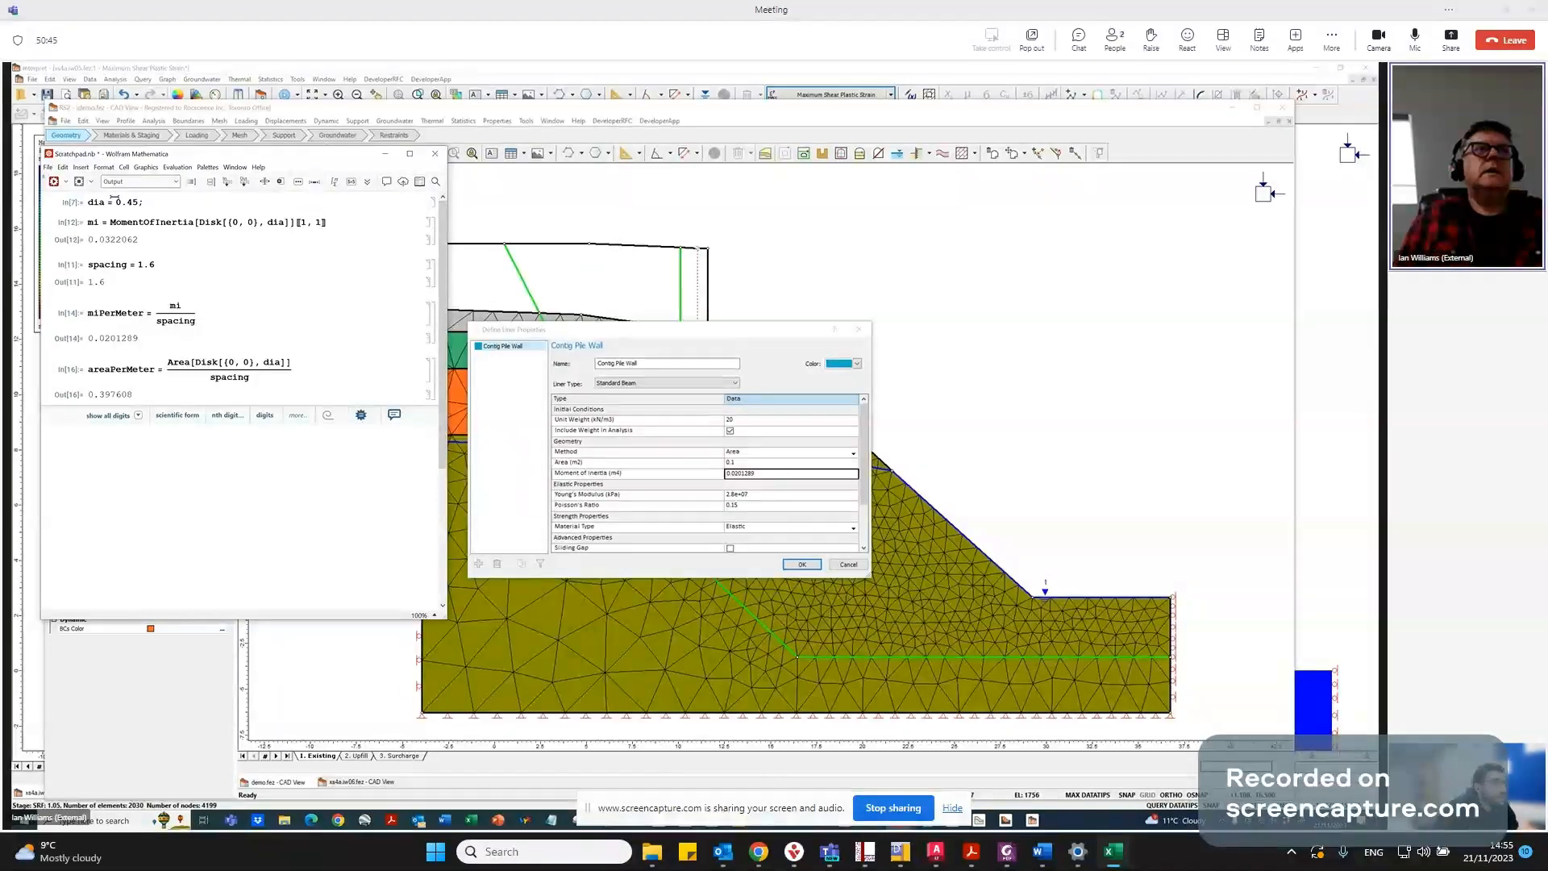
left_click(126, 202)
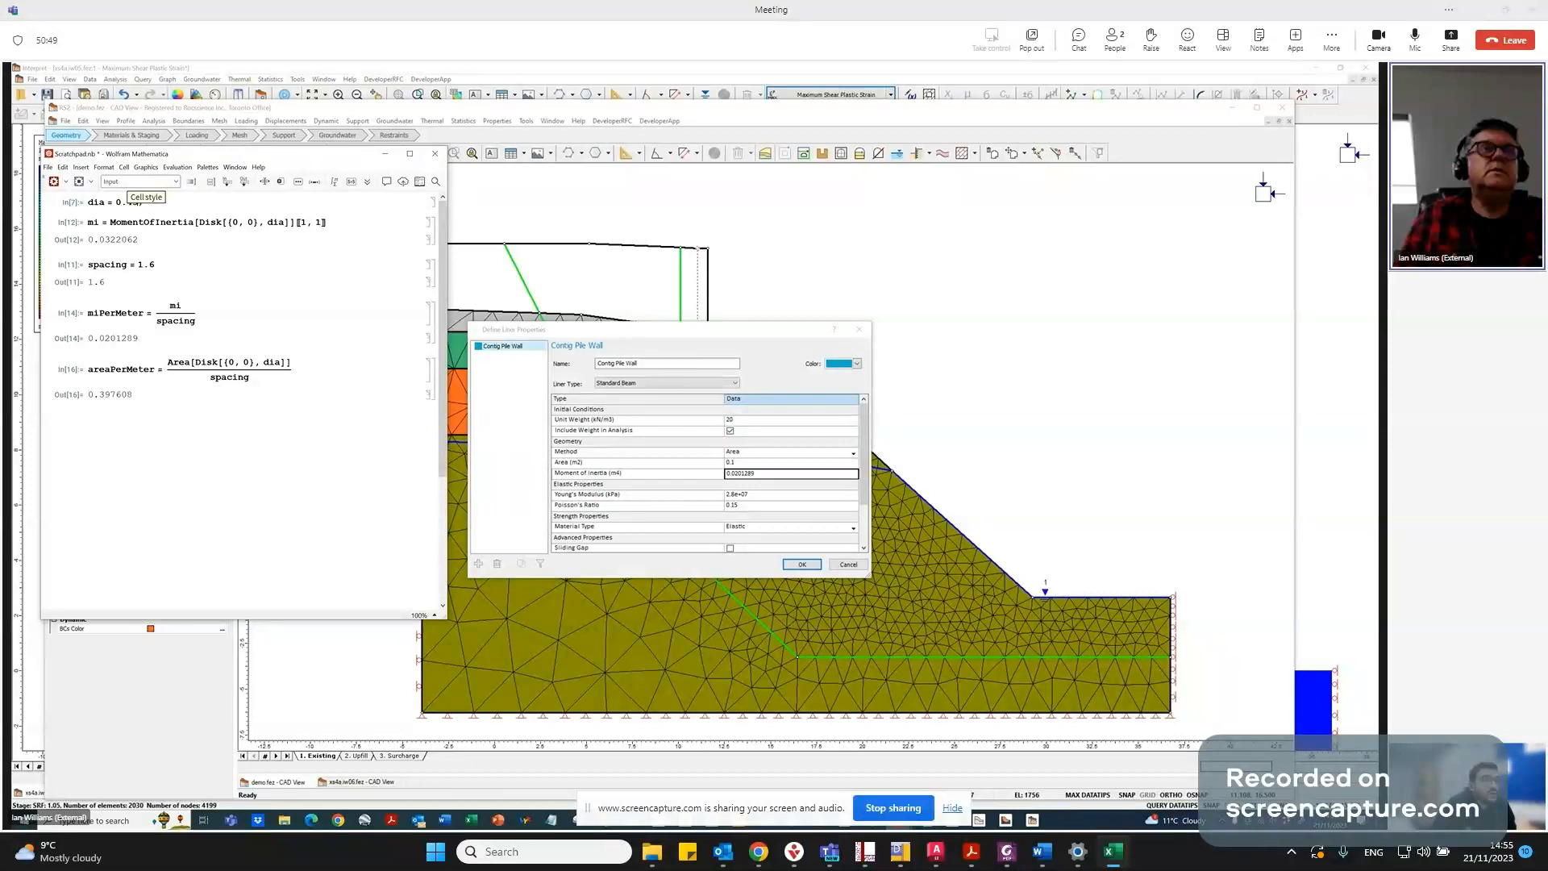
key("ctrl+slash")
key("shift+Return")
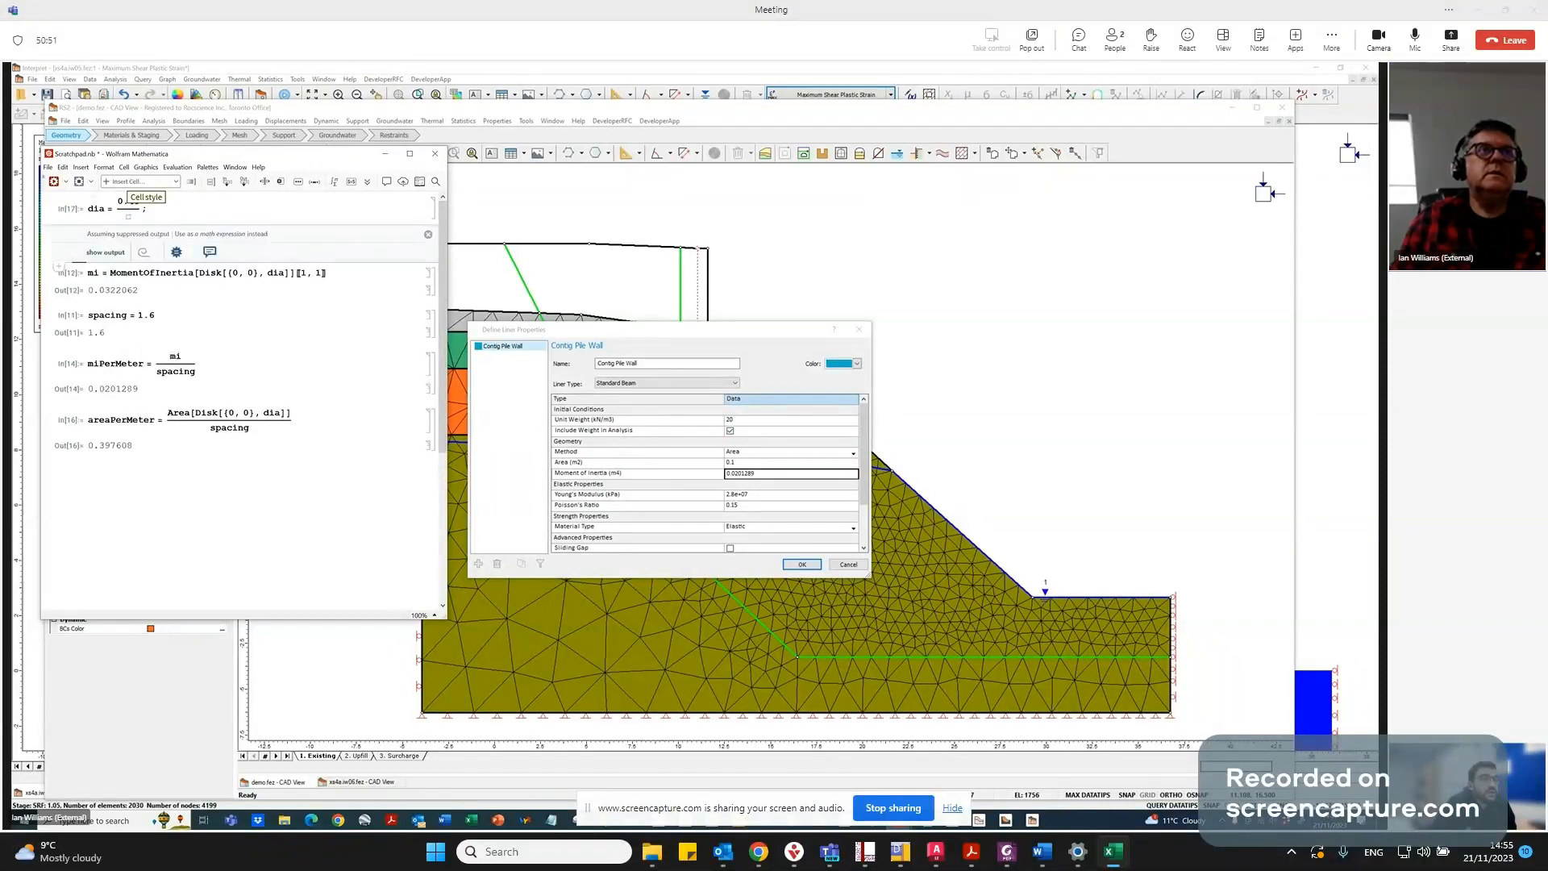
left_click(129, 216)
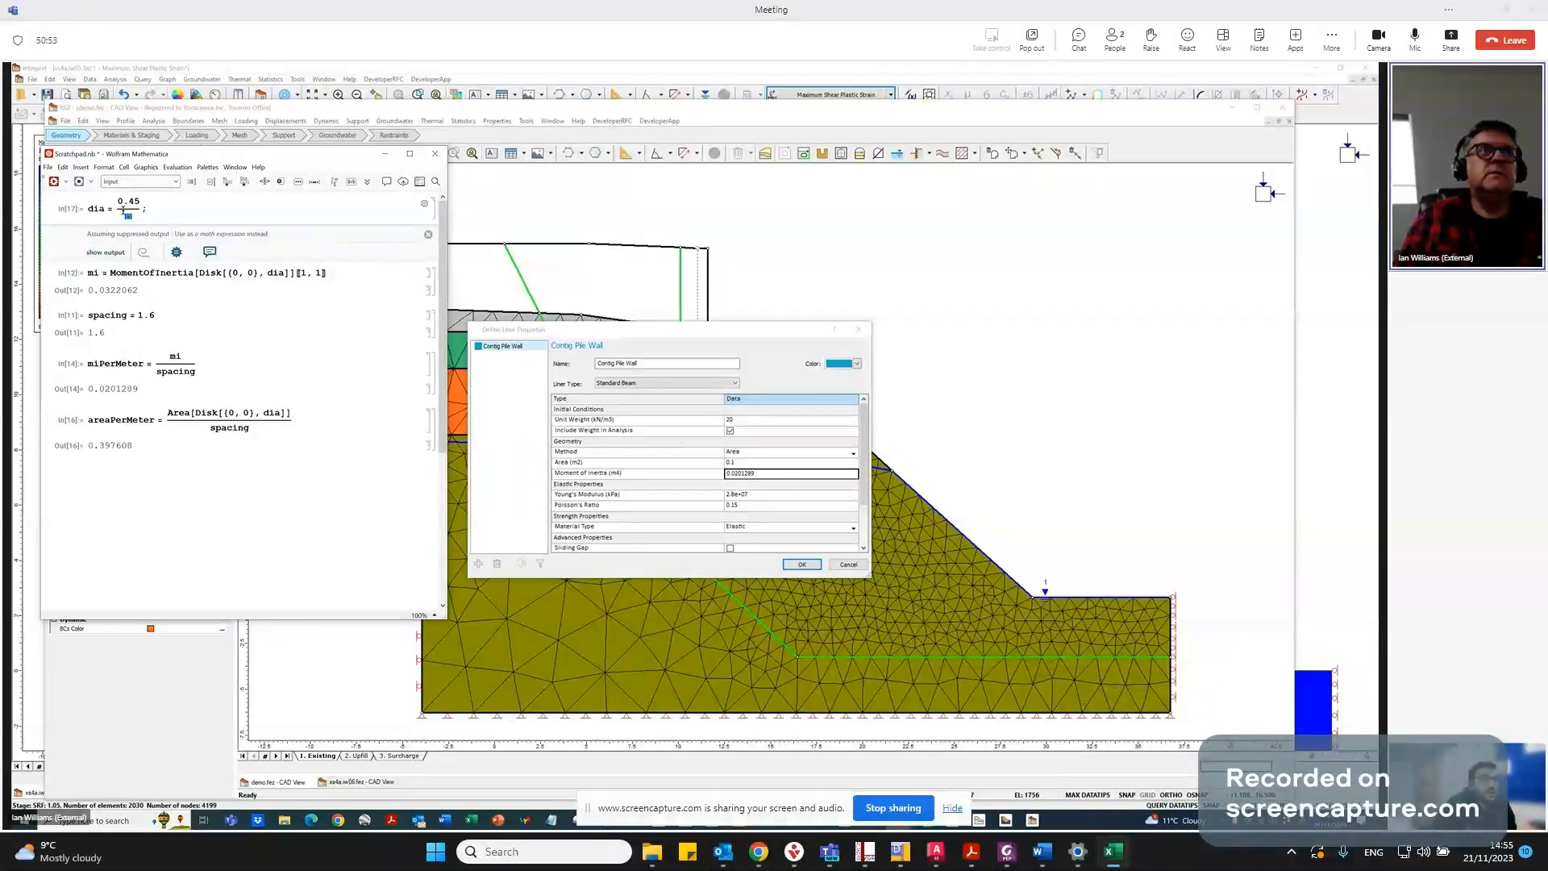
type("2")
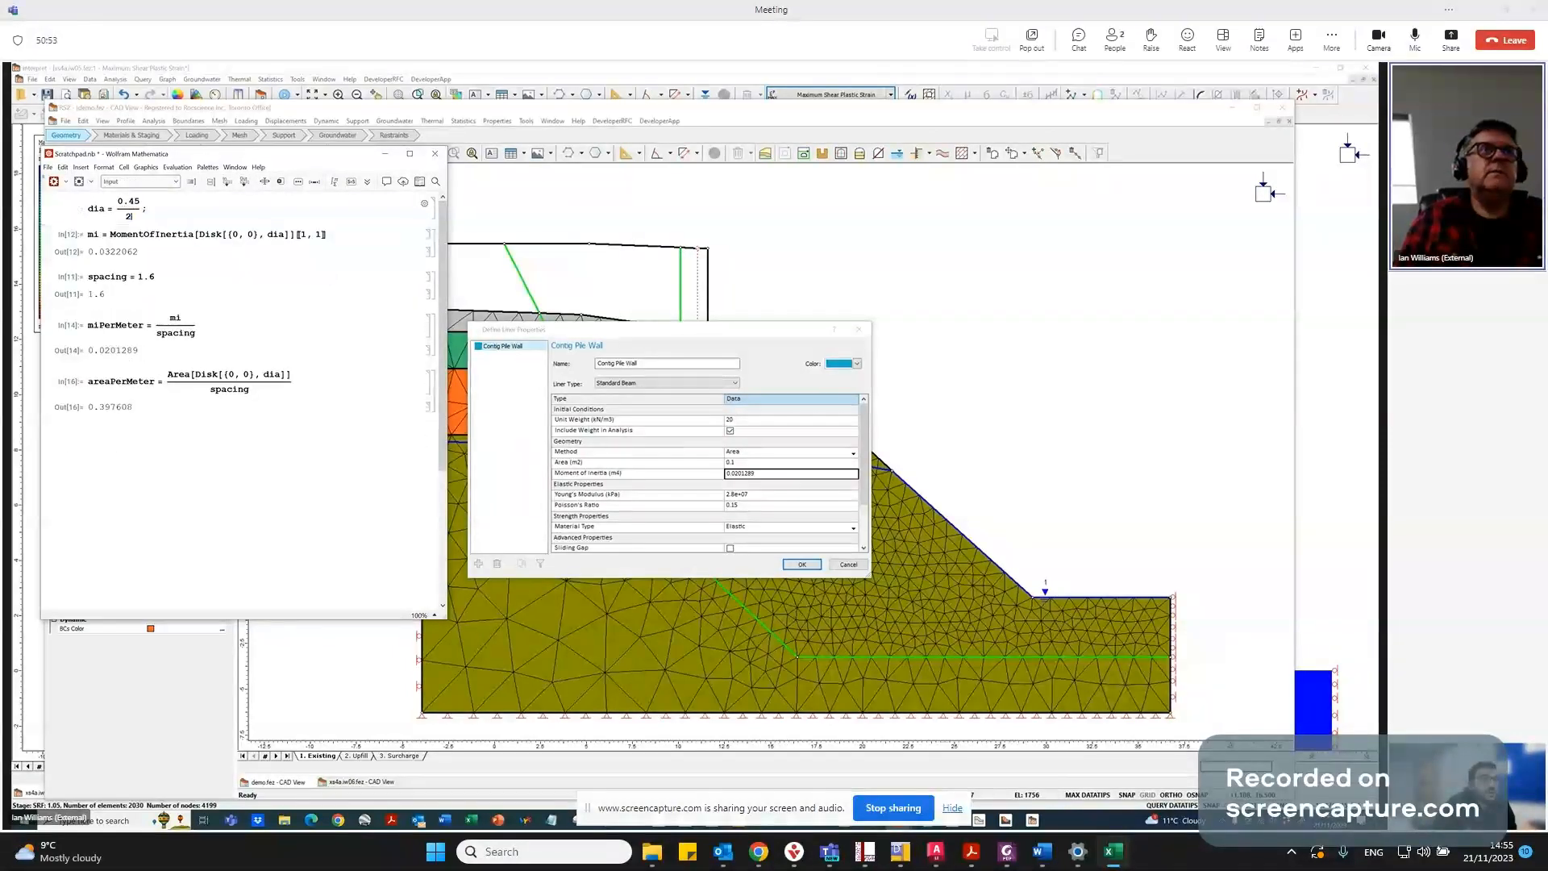
double_click(95, 208)
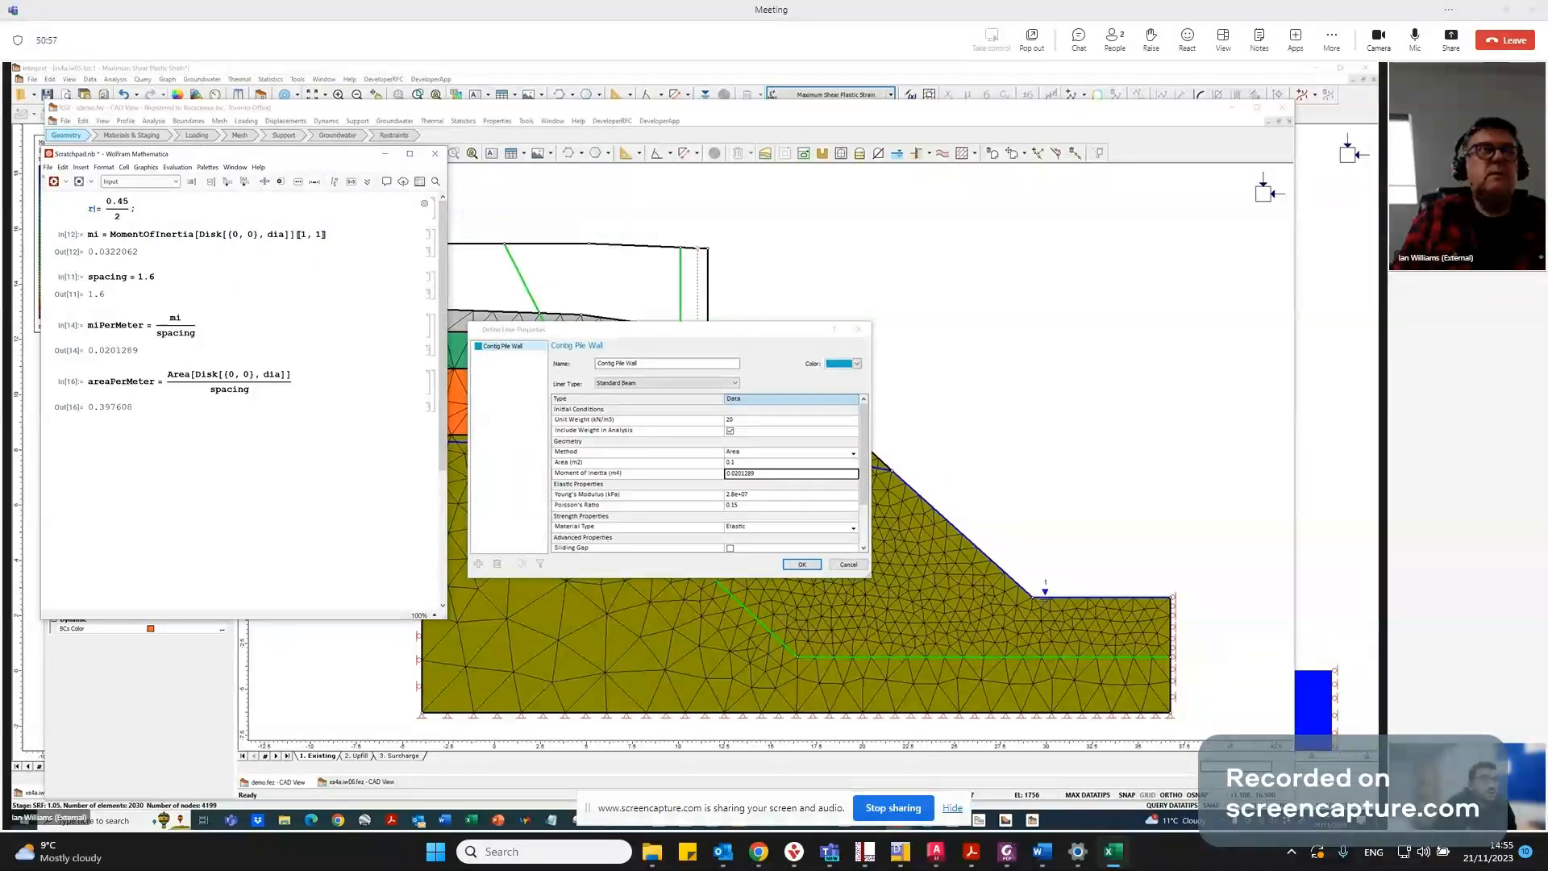
type("rad")
Use rad as the disk radius in the moment of inertia formula and evaluate the rad and mi expressions.
left_click(276, 234)
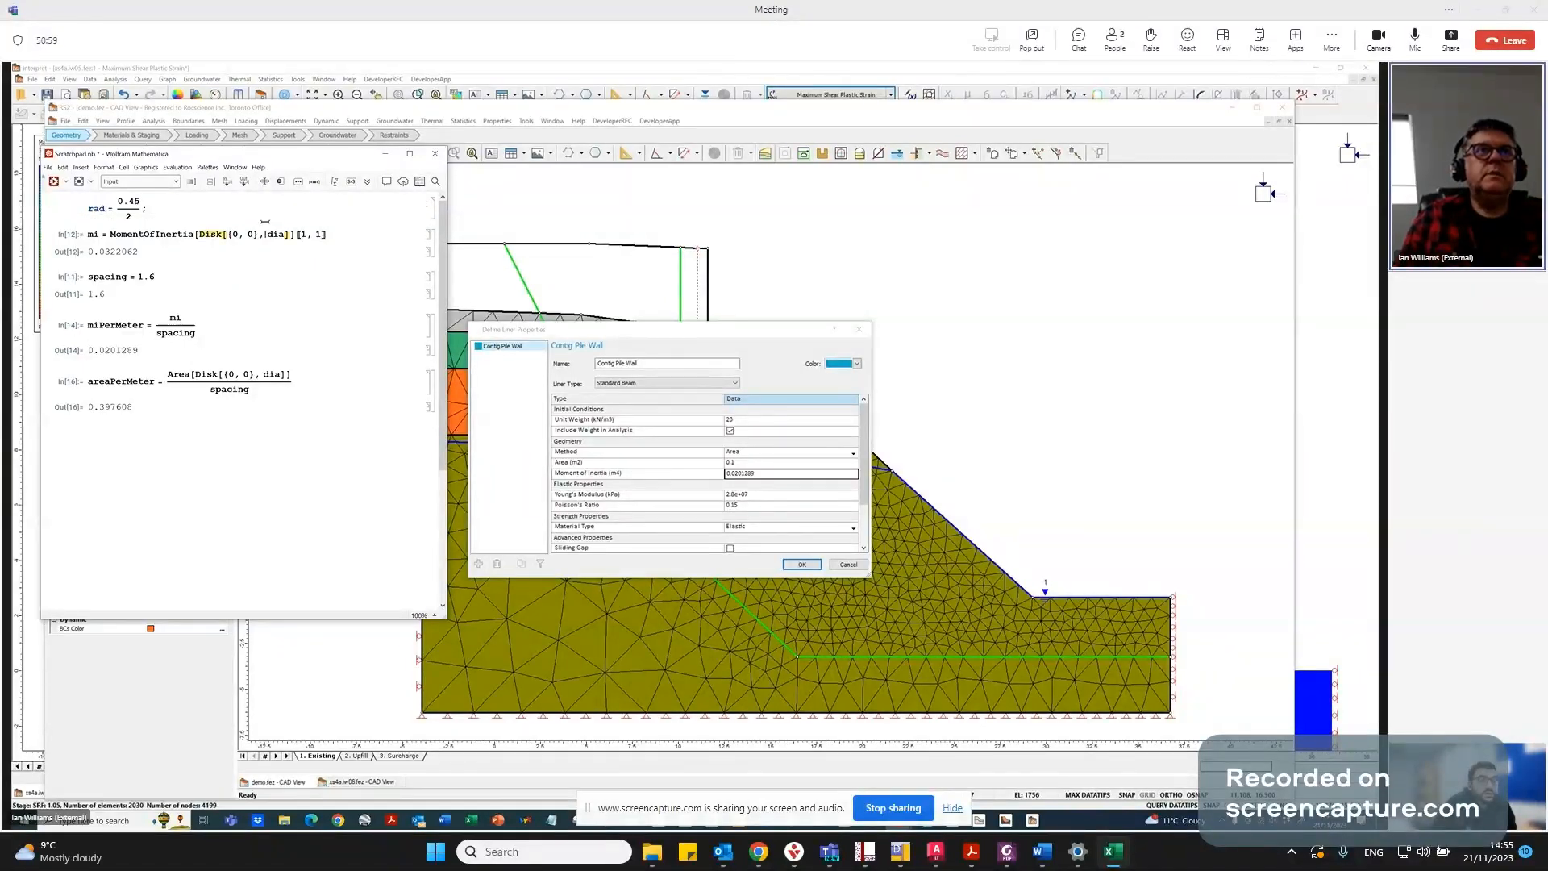
double_click(276, 235)
type("rad")
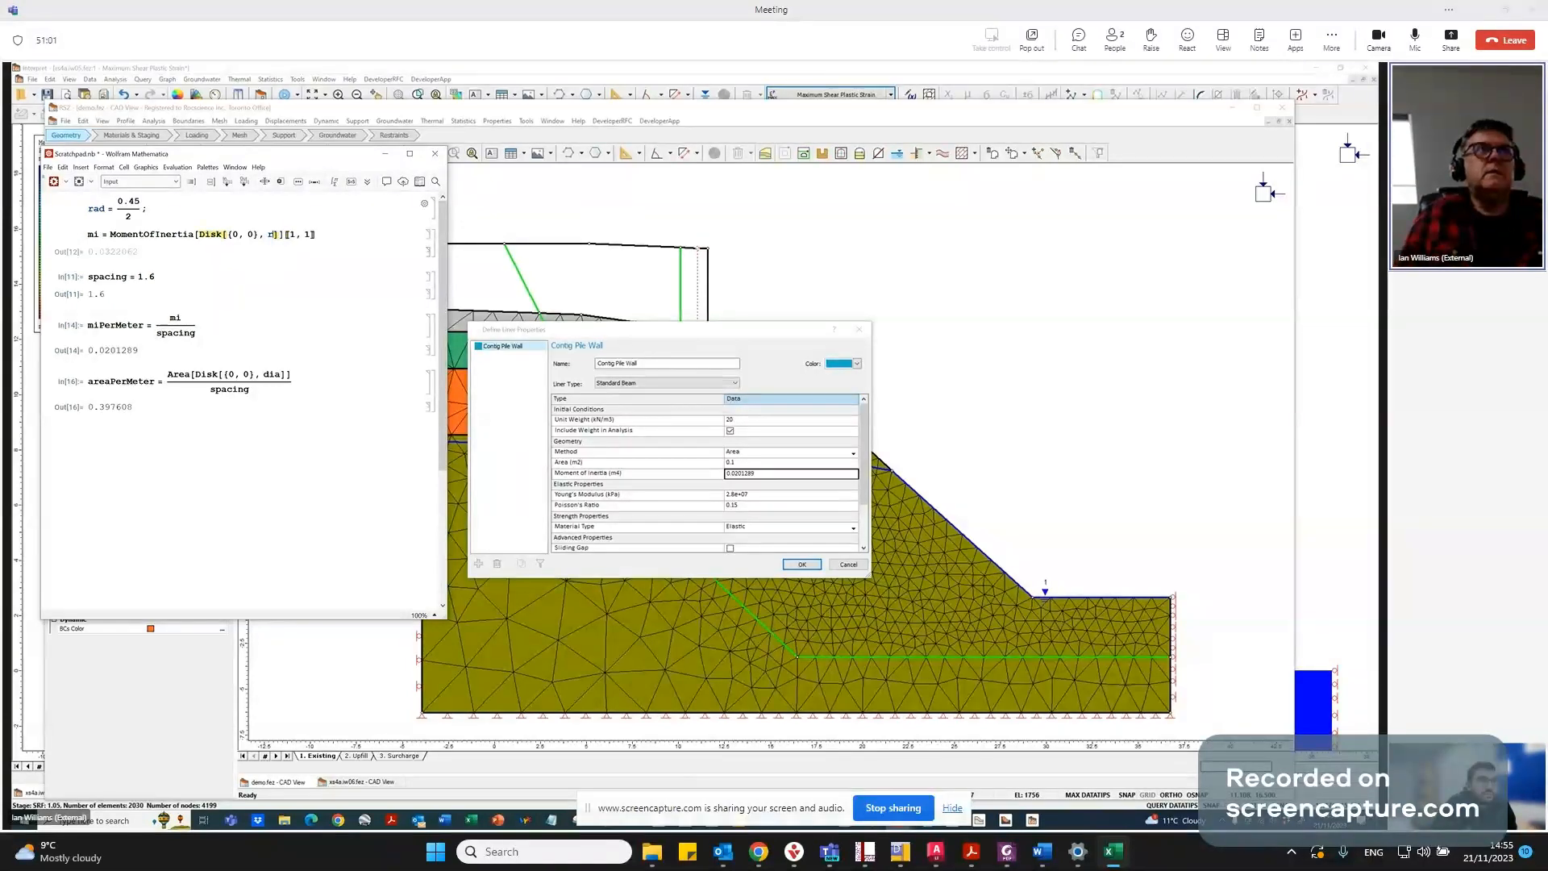
left_click(208, 206)
key("shift+Return")
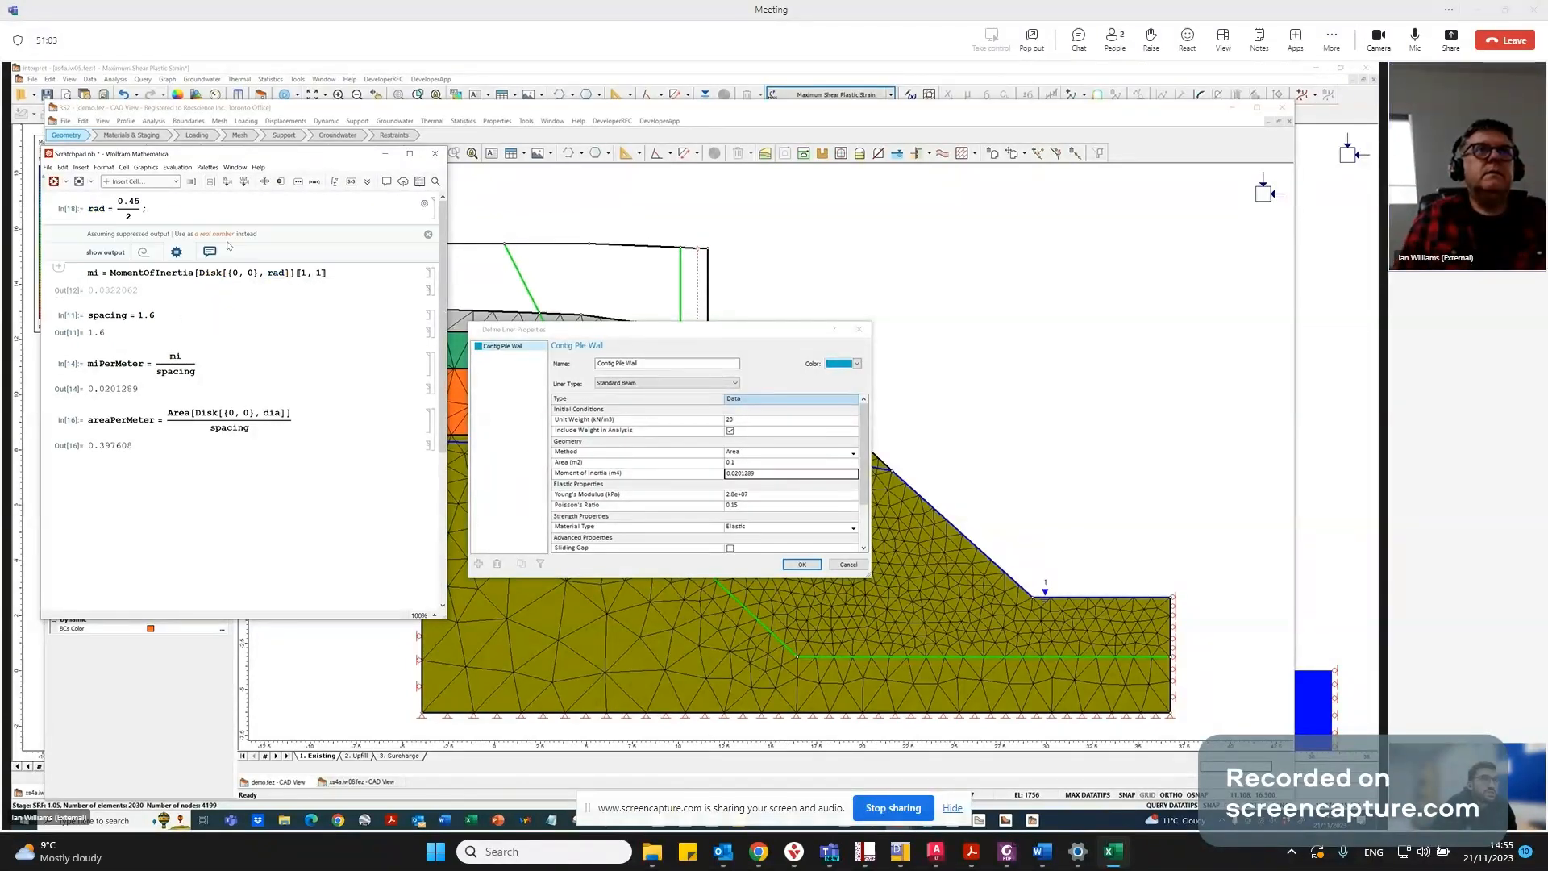
left_click(239, 274)
key("shift+Return")
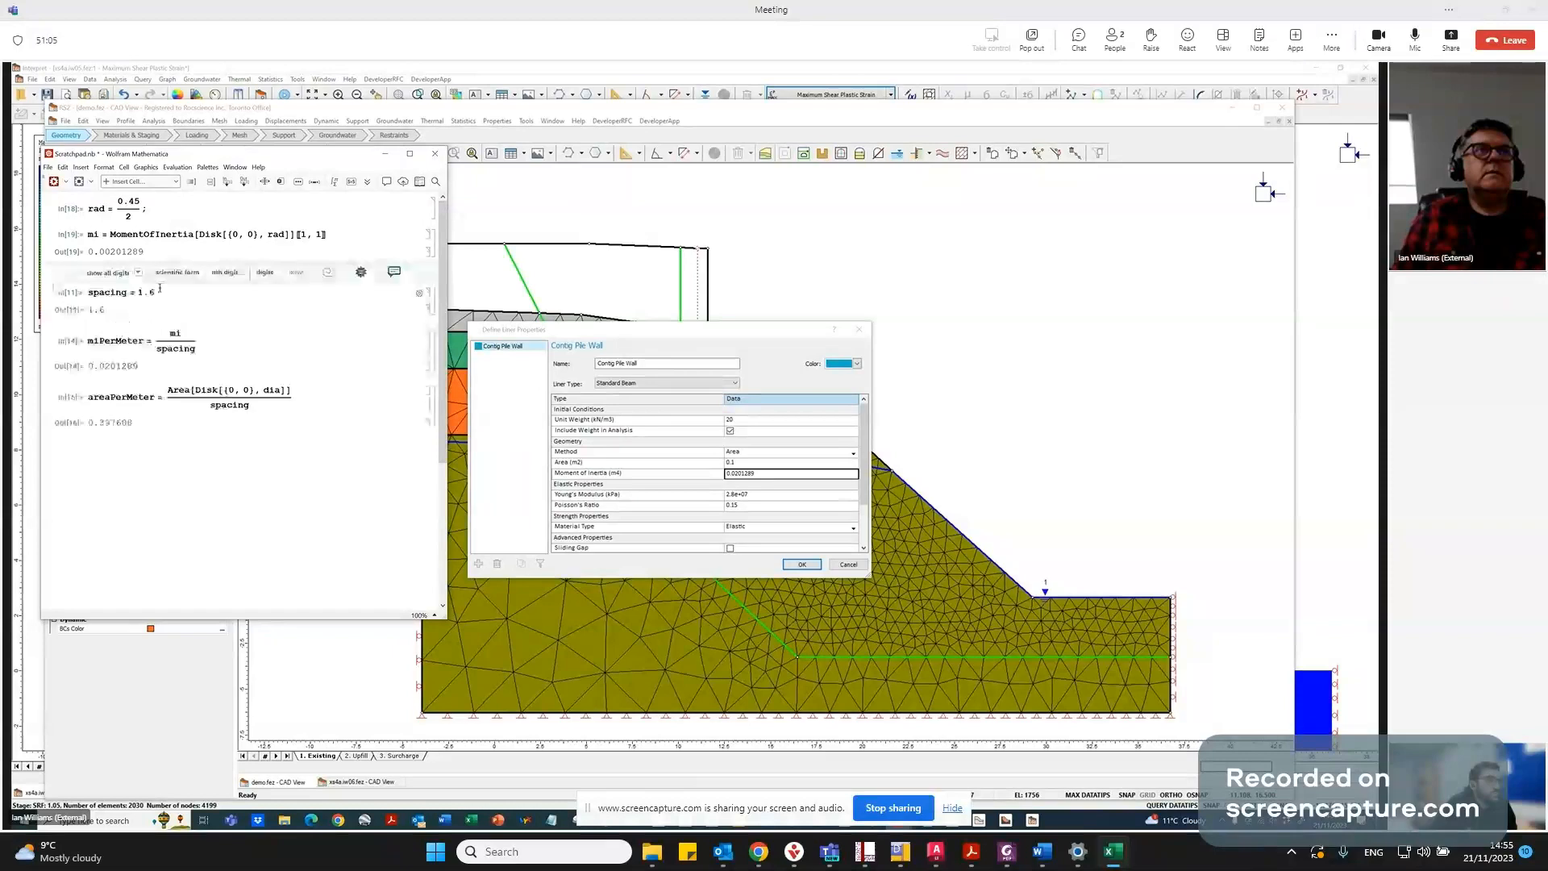
Re-evaluate the 1.6 spacing and the miPerMeter expression with the corrected moment of inertia.
left_click(156, 293)
key("shift+Return")
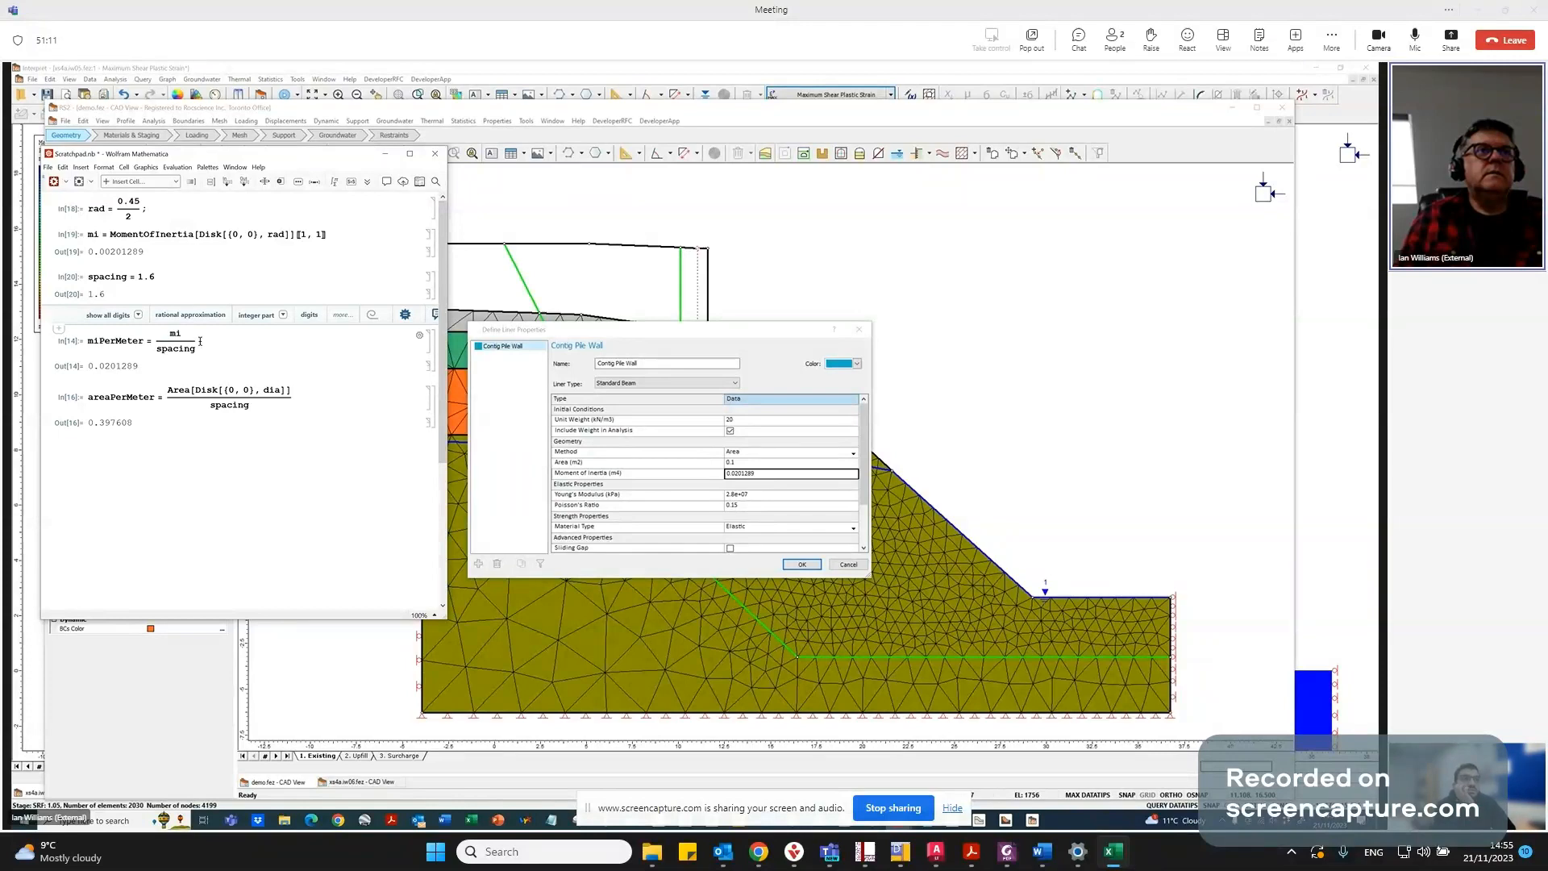
left_click(102, 346)
key("shift+Return")
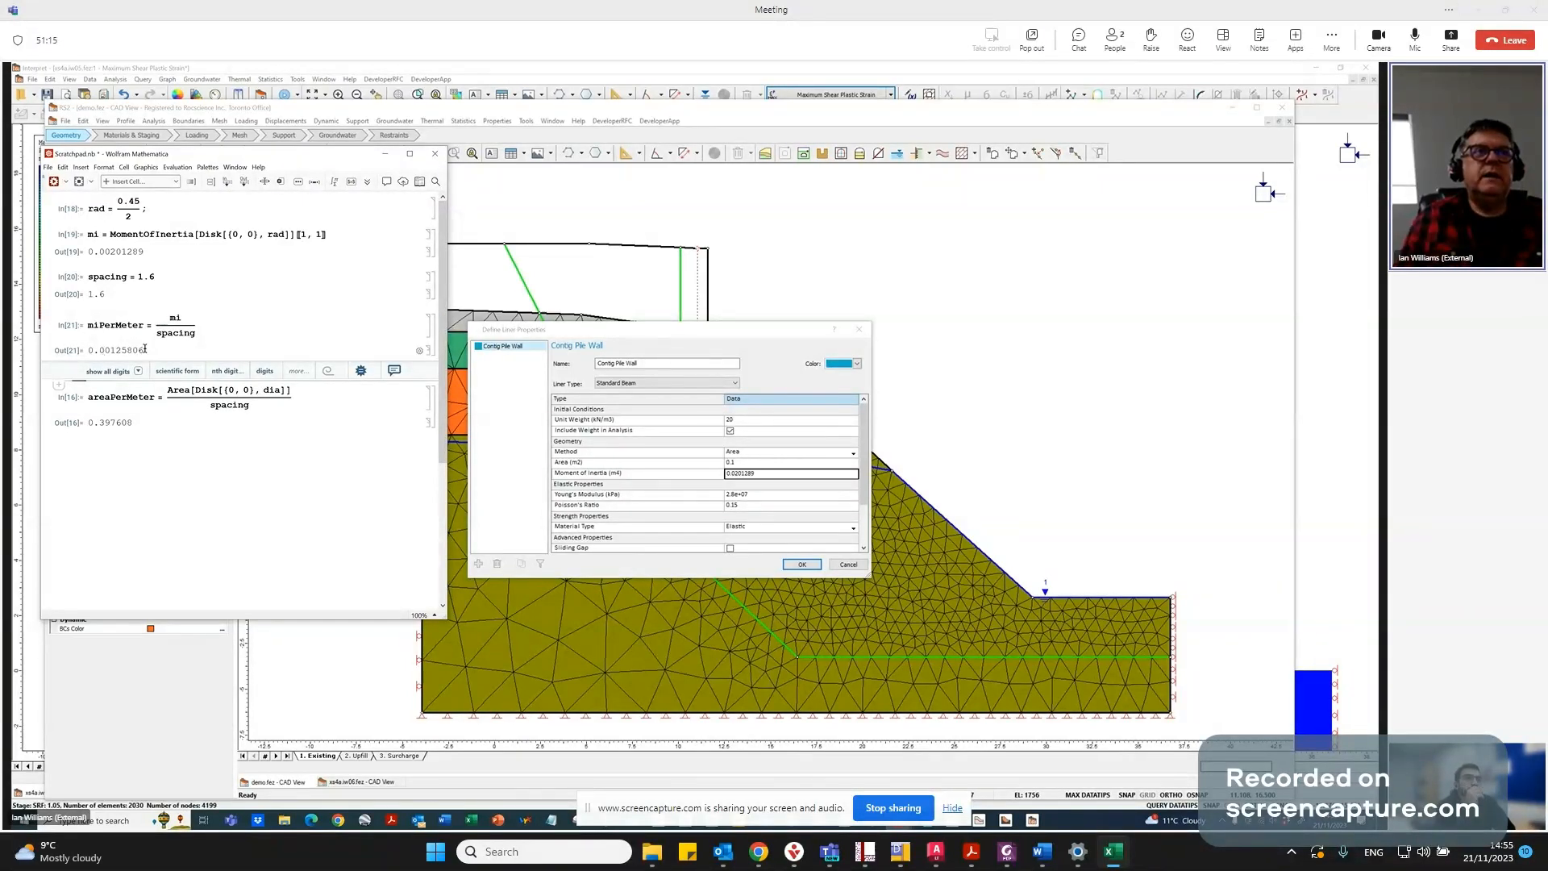
Copy the miPerMeter result into the Contig Pile Wall liner in RS2, setting its moment of inertia to 0.00125806 m4.
left_click(99, 350)
left_click_drag(91, 350, 143, 350)
key("ctrl+c")
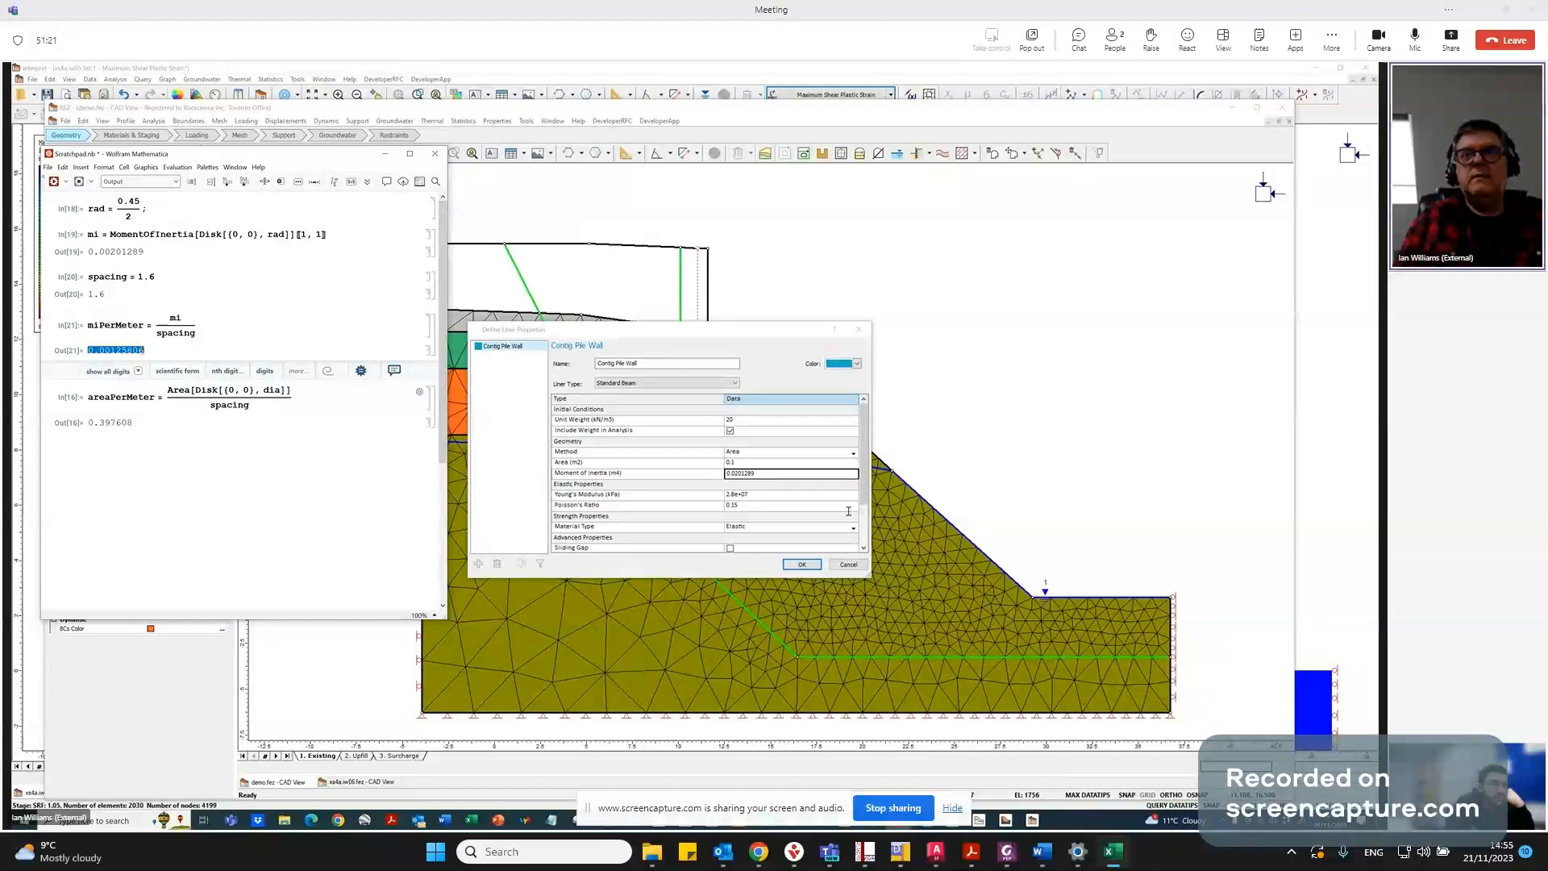
left_click(754, 475)
left_click_drag(754, 475, 706, 476)
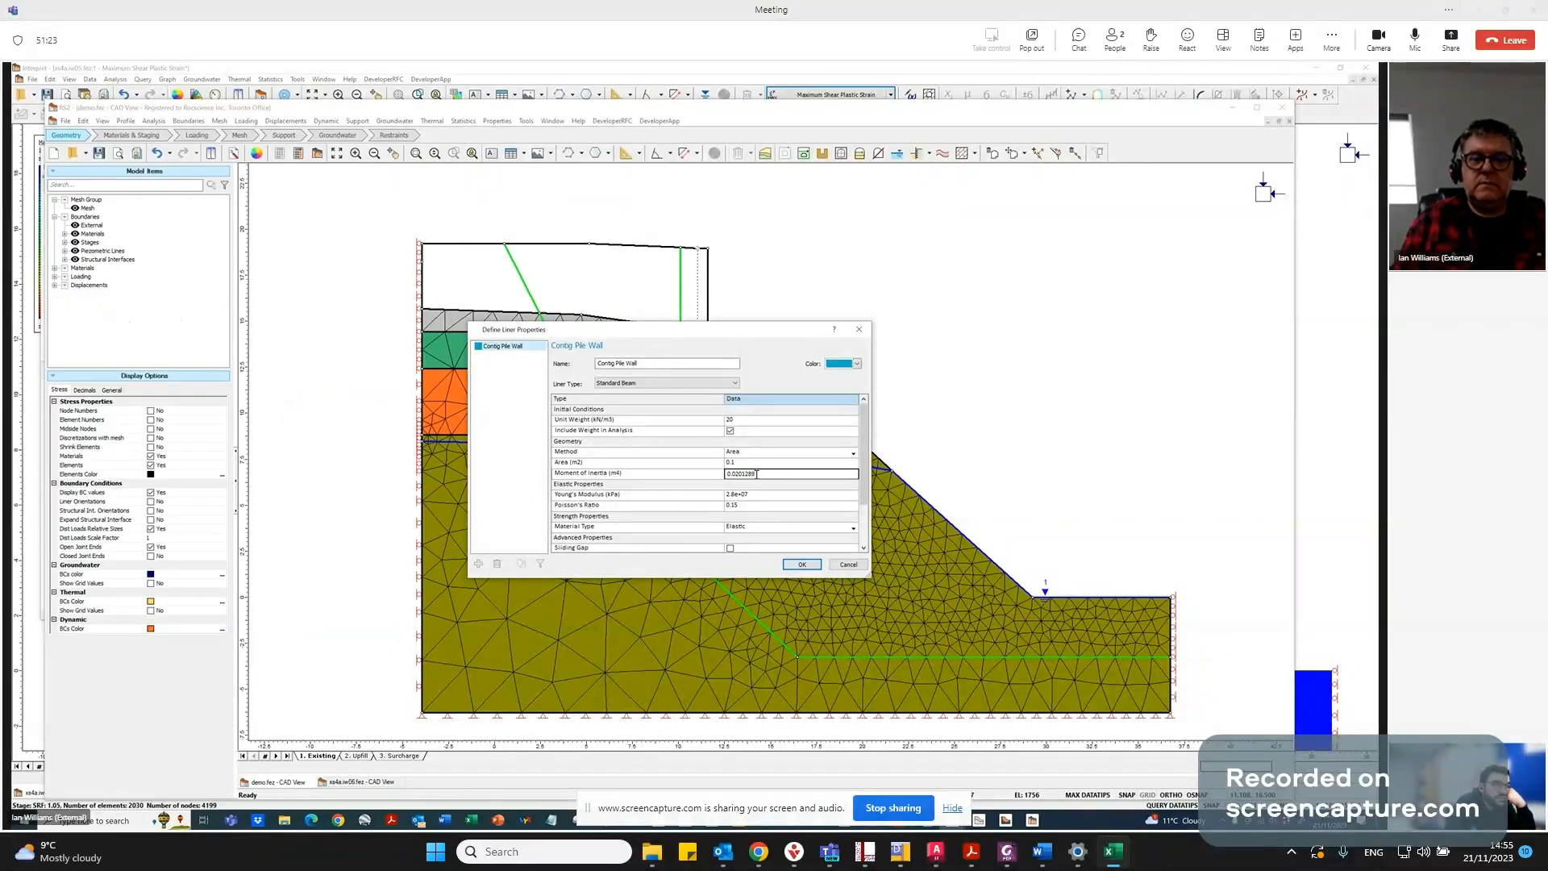
key("ctrl+v")
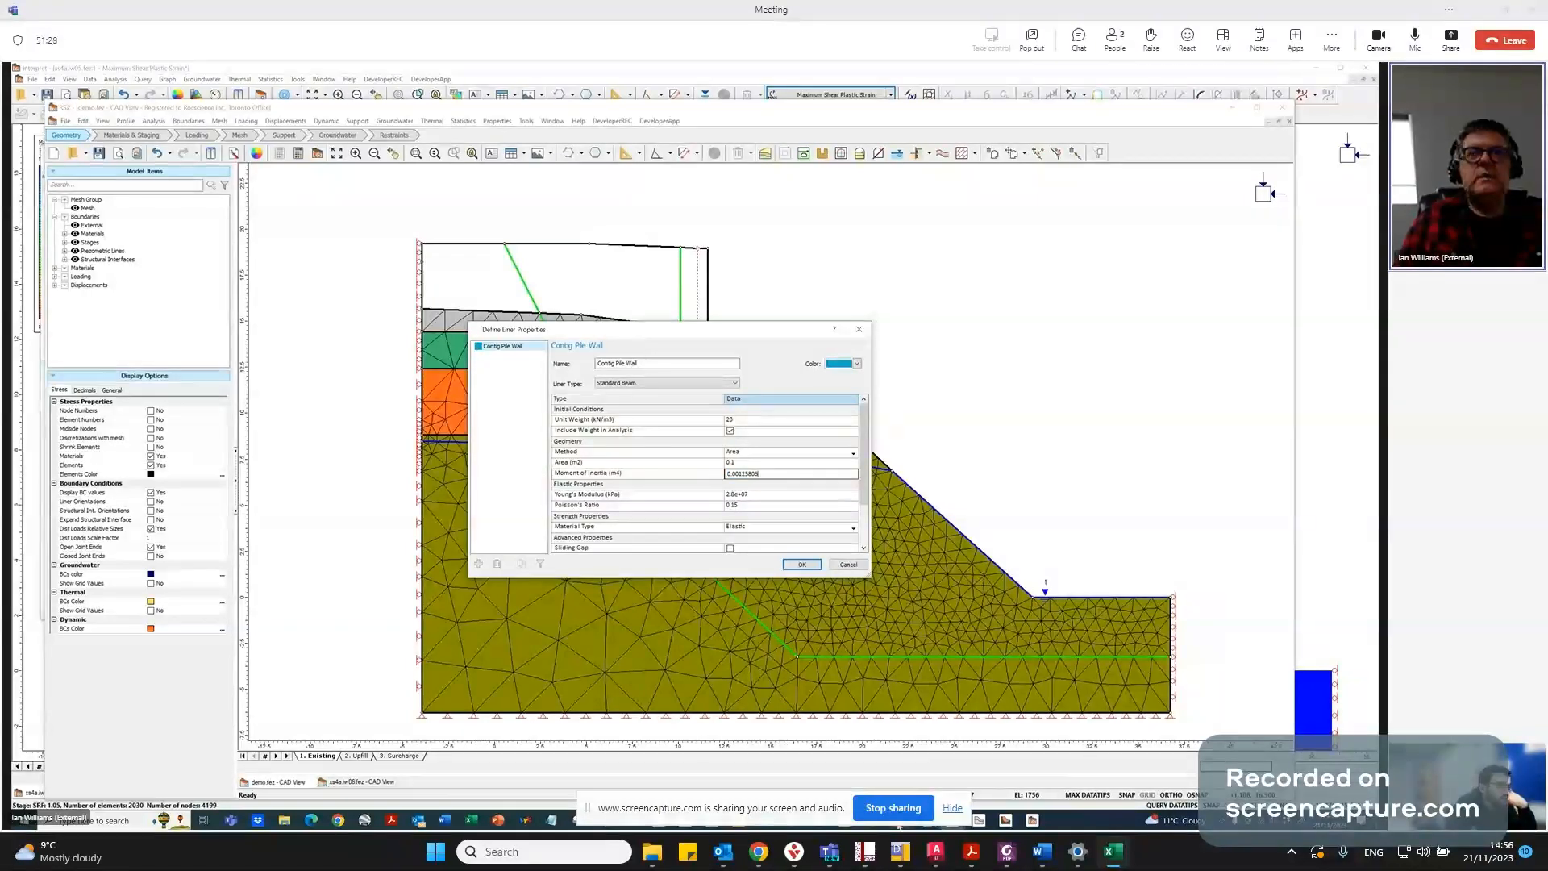
Return to the Mathematica scratchpad, replace dia with rad in the areaPerMeter formula, and evaluate it.
left_click(899, 824)
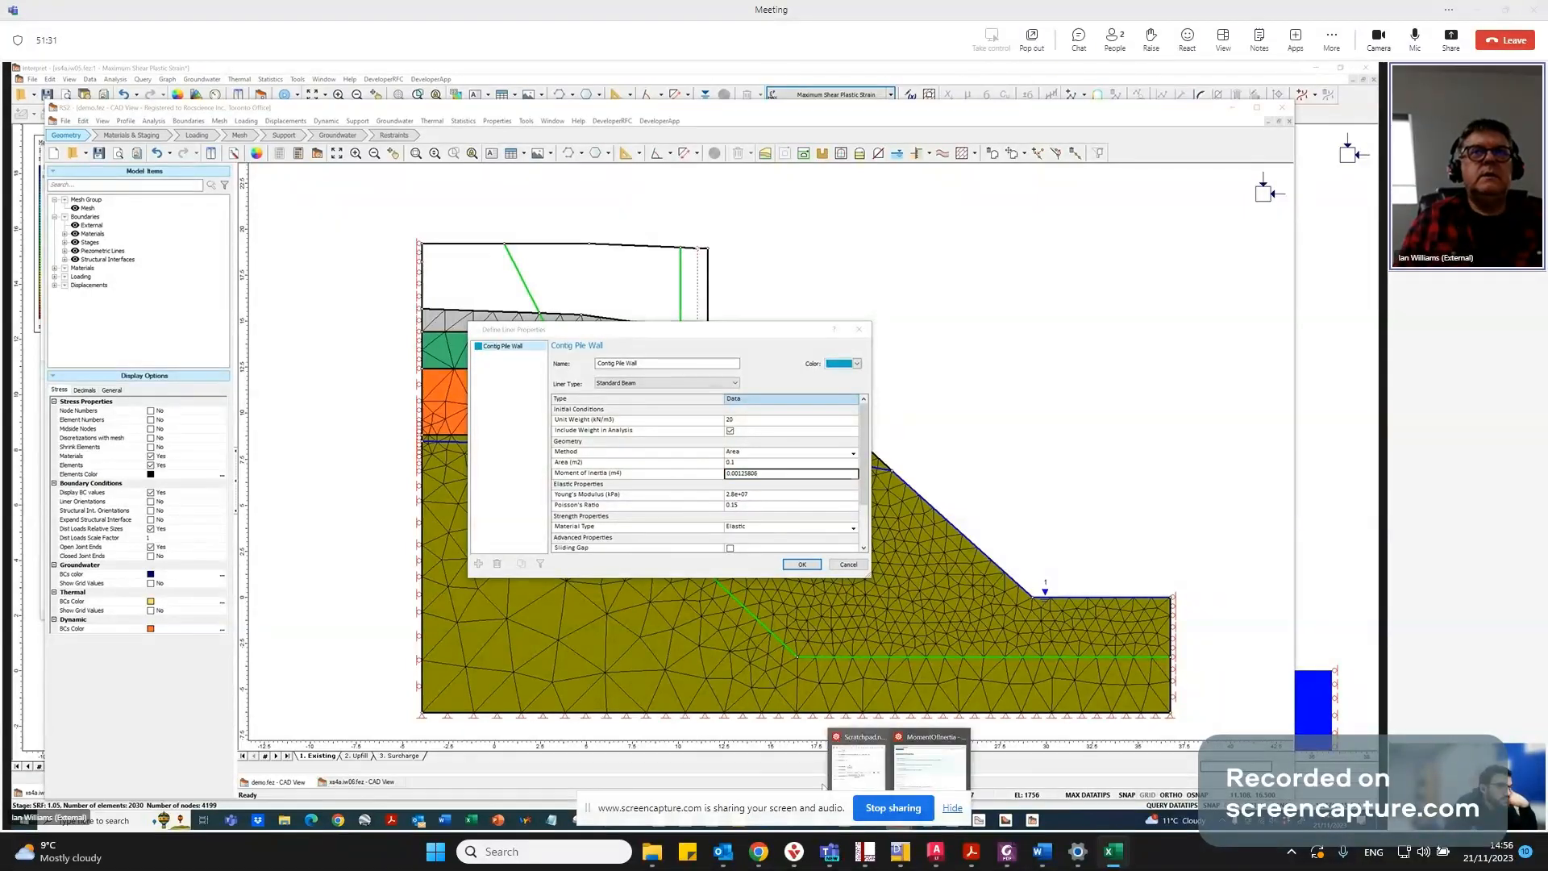
left_click(841, 786)
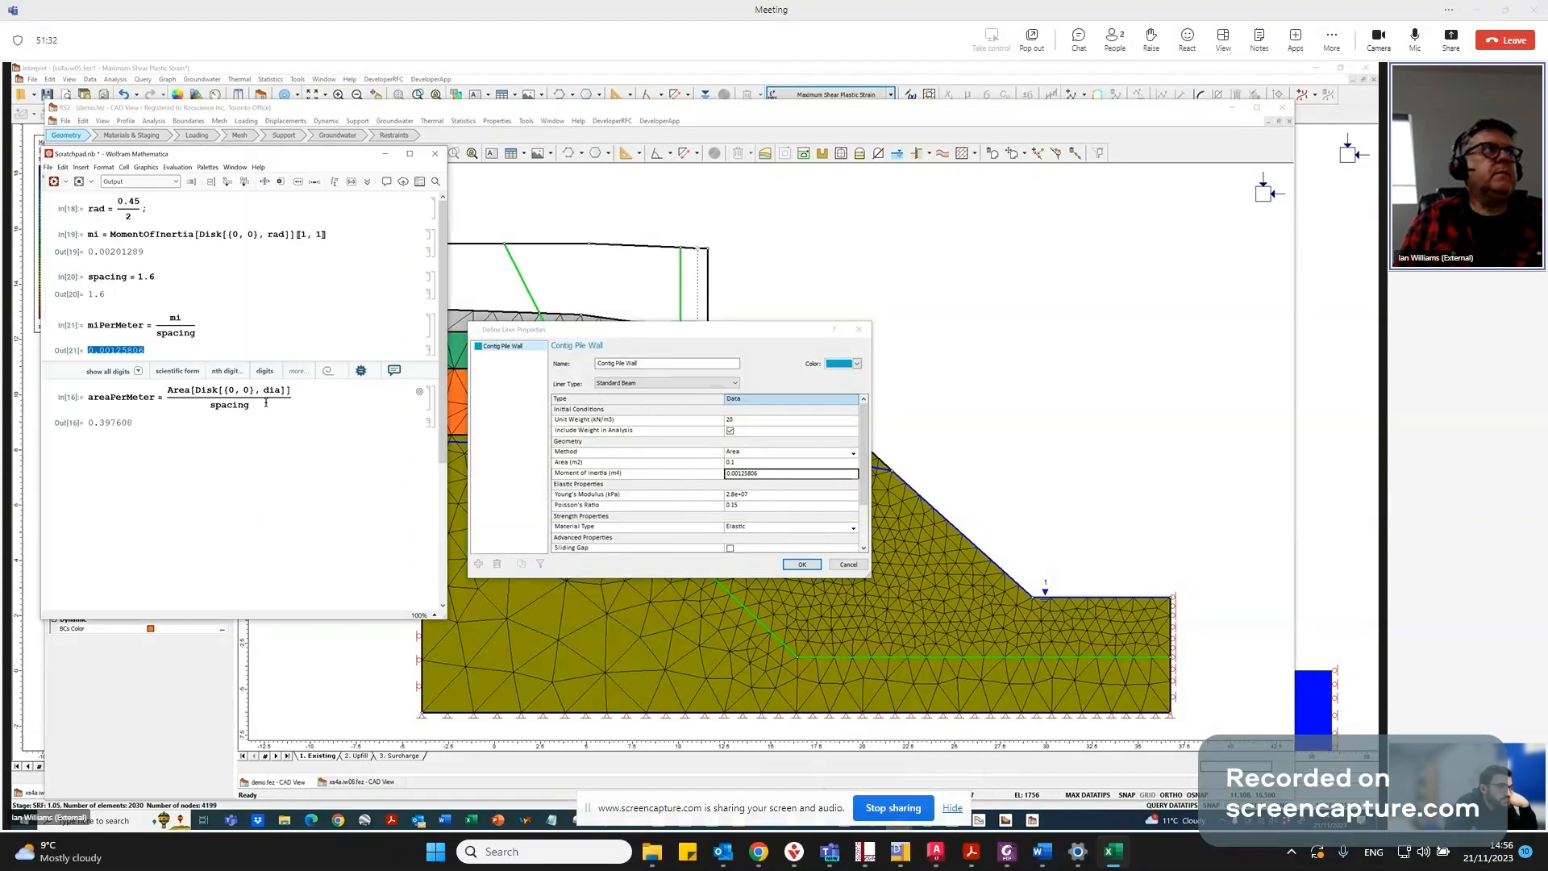
left_click(115, 397)
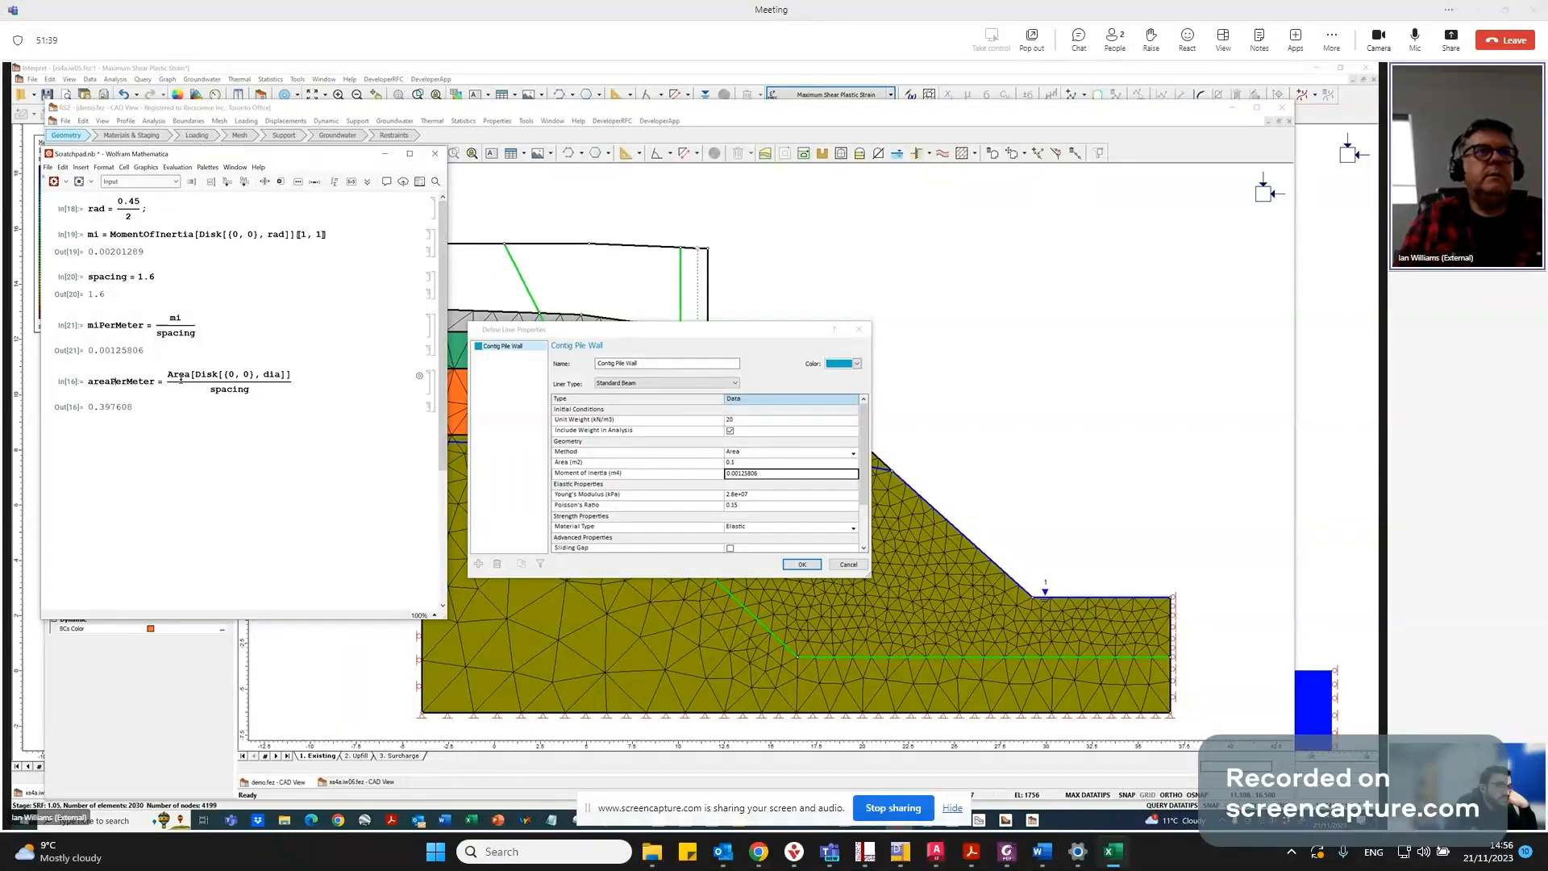
double_click(271, 374)
type("rad")
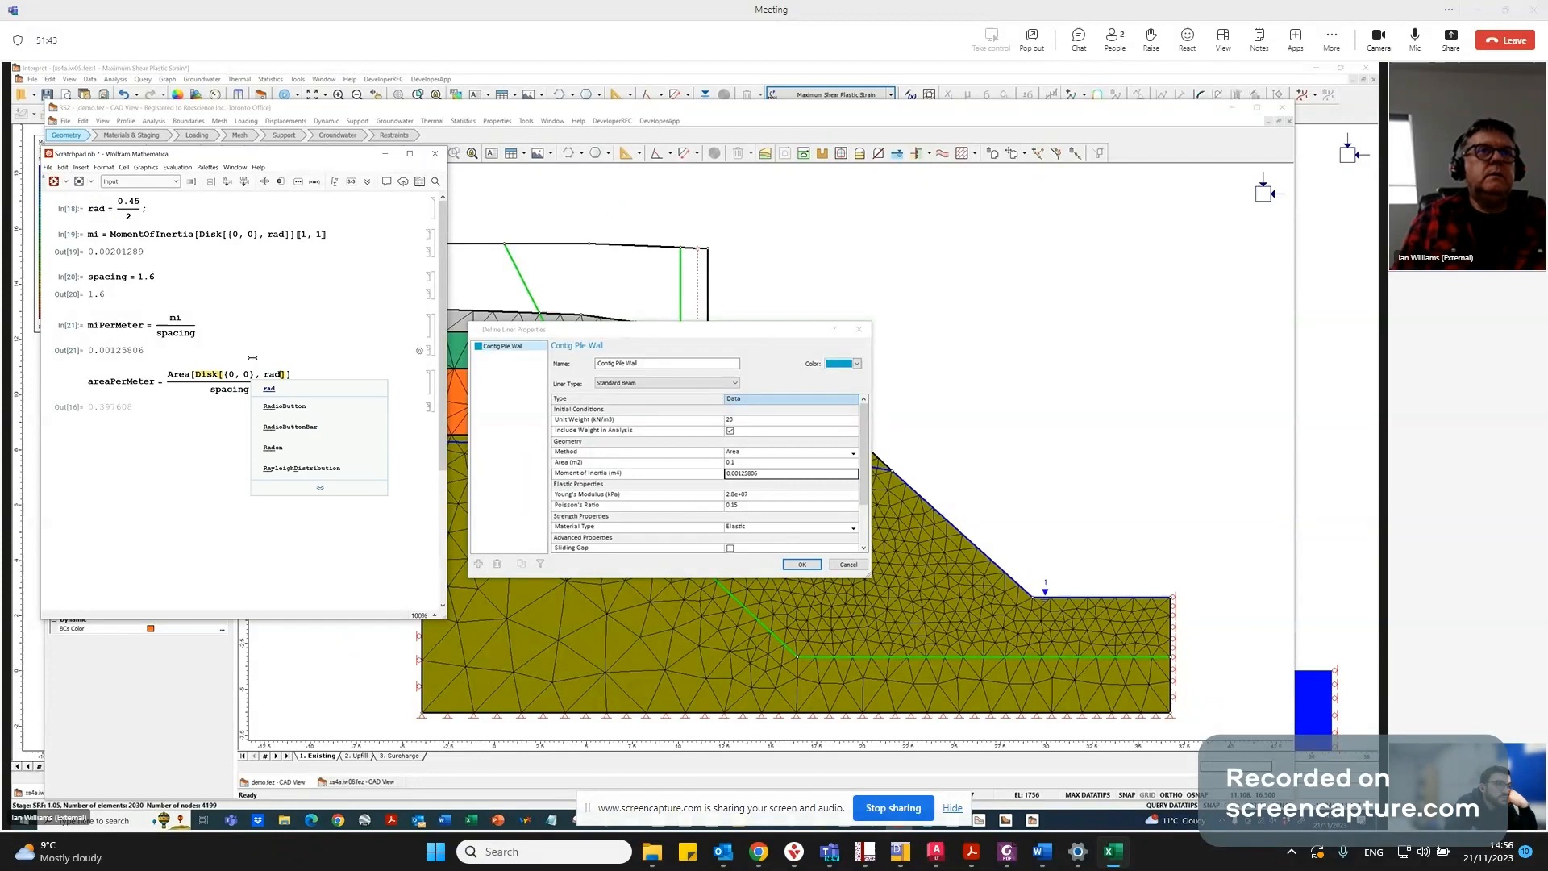
key("shift+Return")
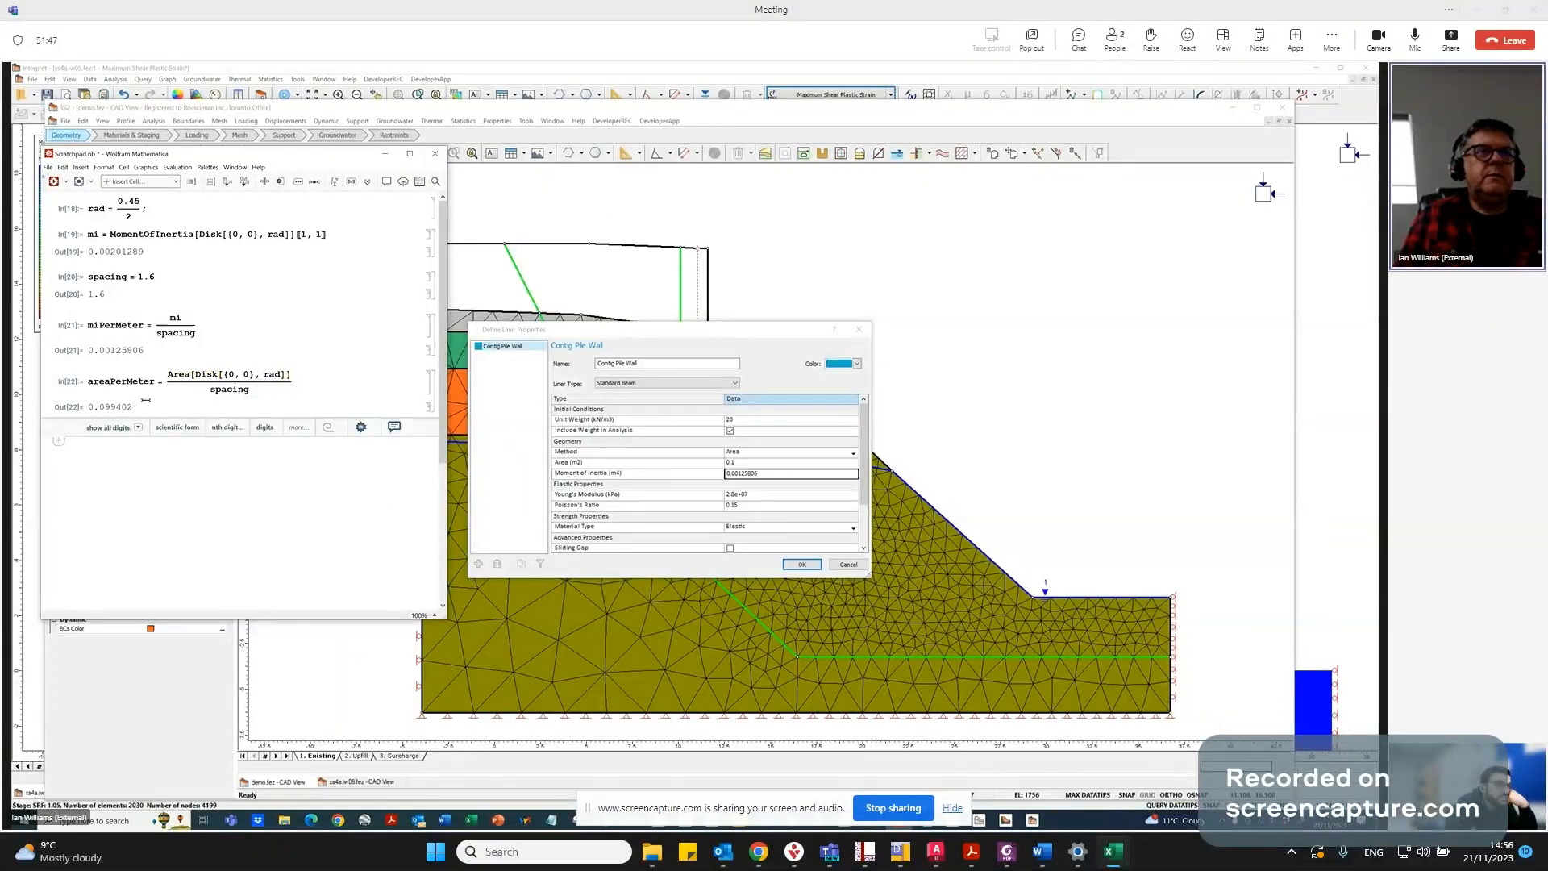
Copy the areaPerMeter result into the Contig Pile Wall liner in RS2, setting its area to 0.099402 m2.
left_click_drag(87, 406, 133, 405)
key("ctrl+c")
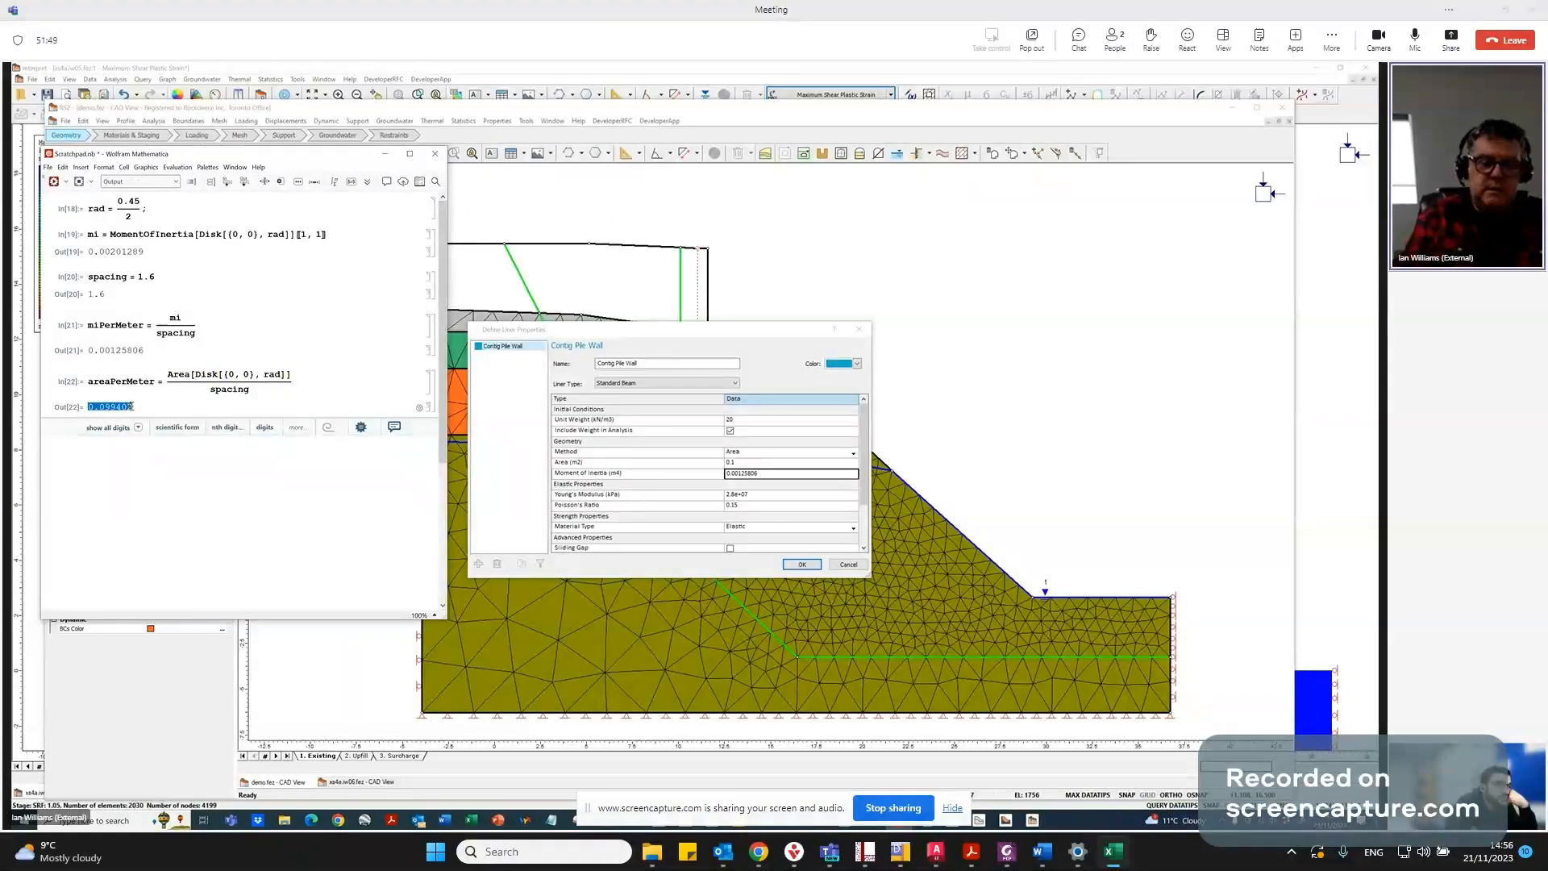
left_click(725, 462)
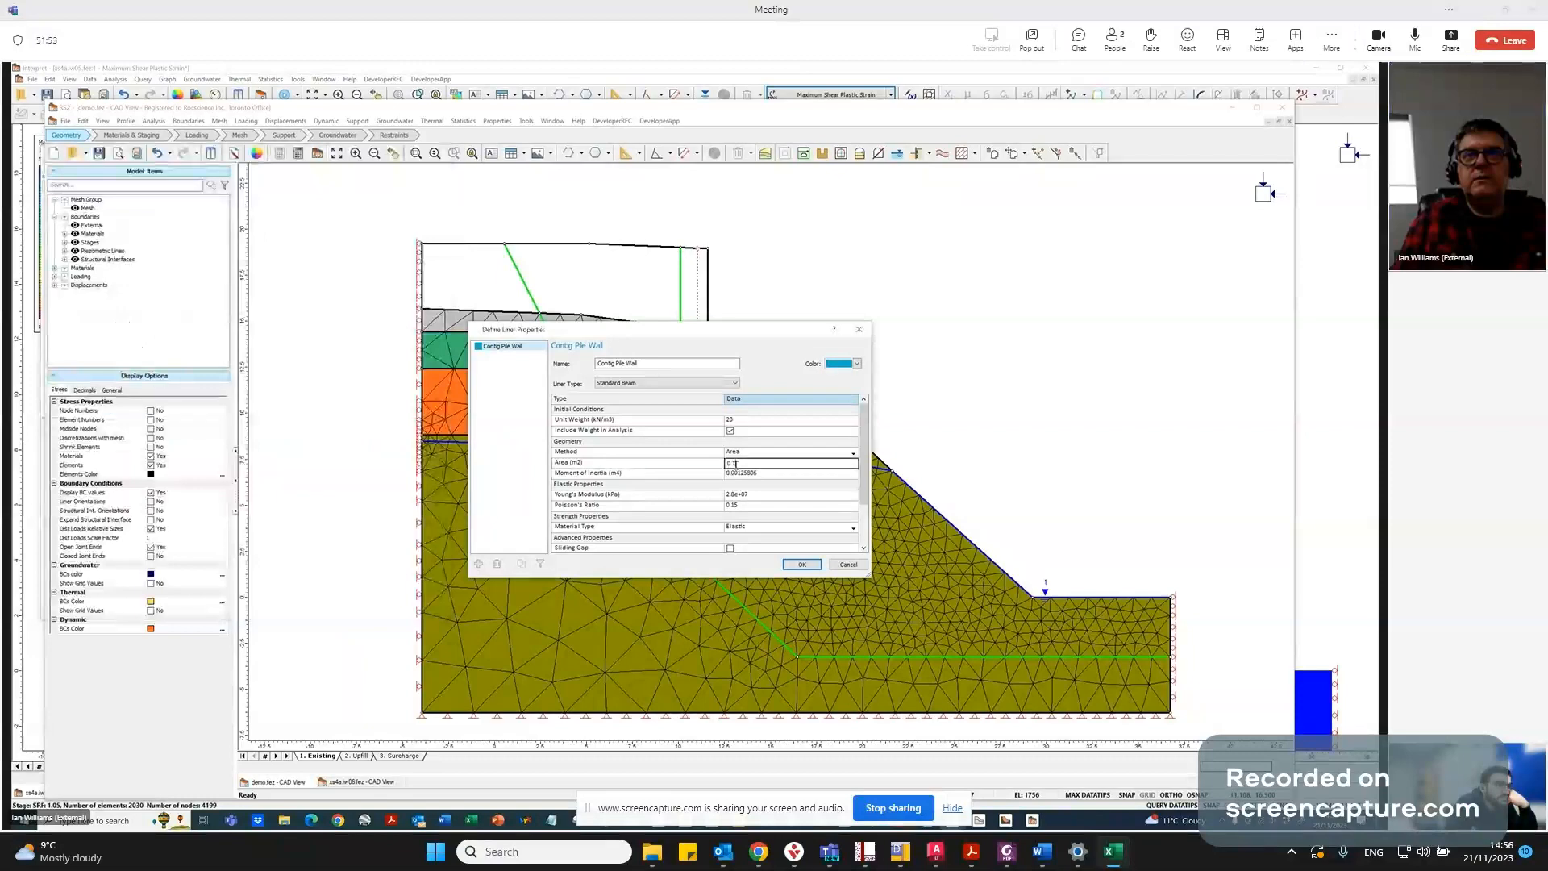
key("ctrl+v")
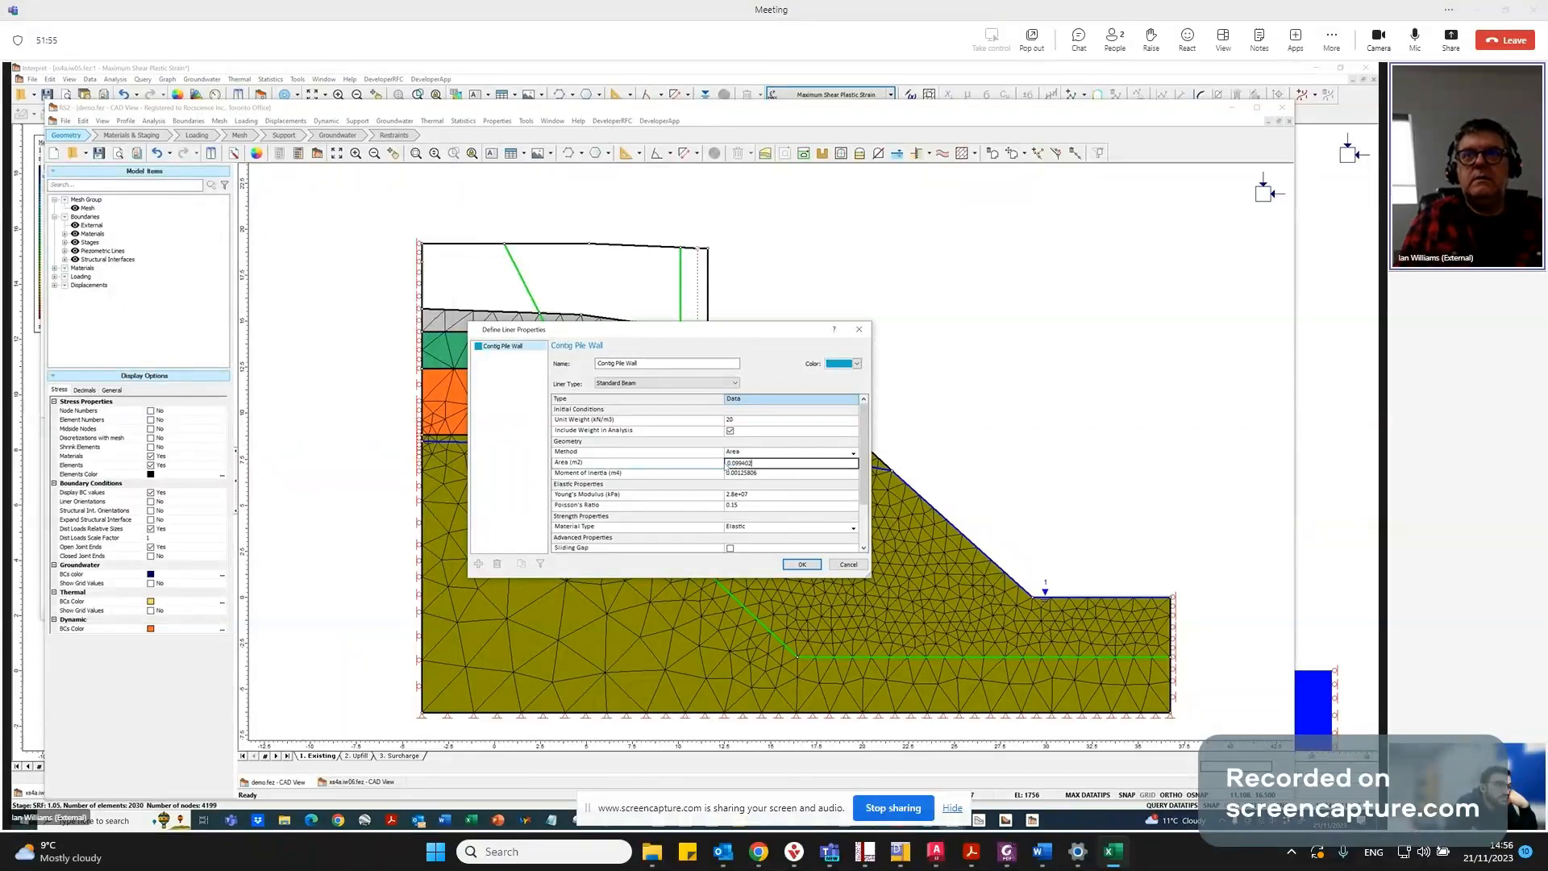
Review the liner's elastic, strength, advanced and stage properties, and accept the liner and structural interface definitions.
left_click(758, 497)
left_click(745, 506)
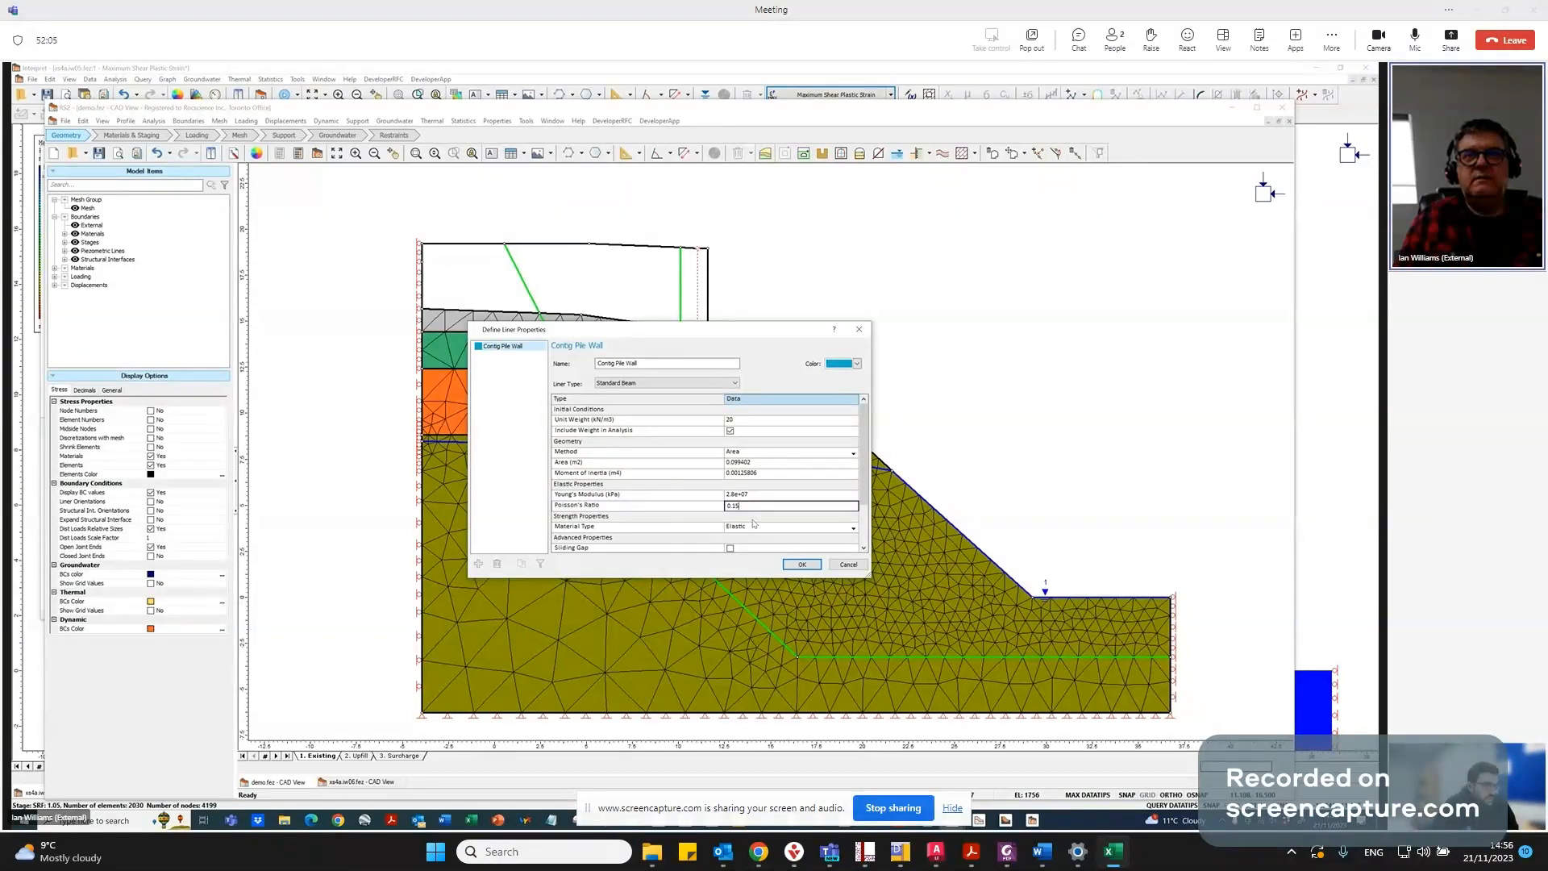
scroll(750, 520, "down", 1)
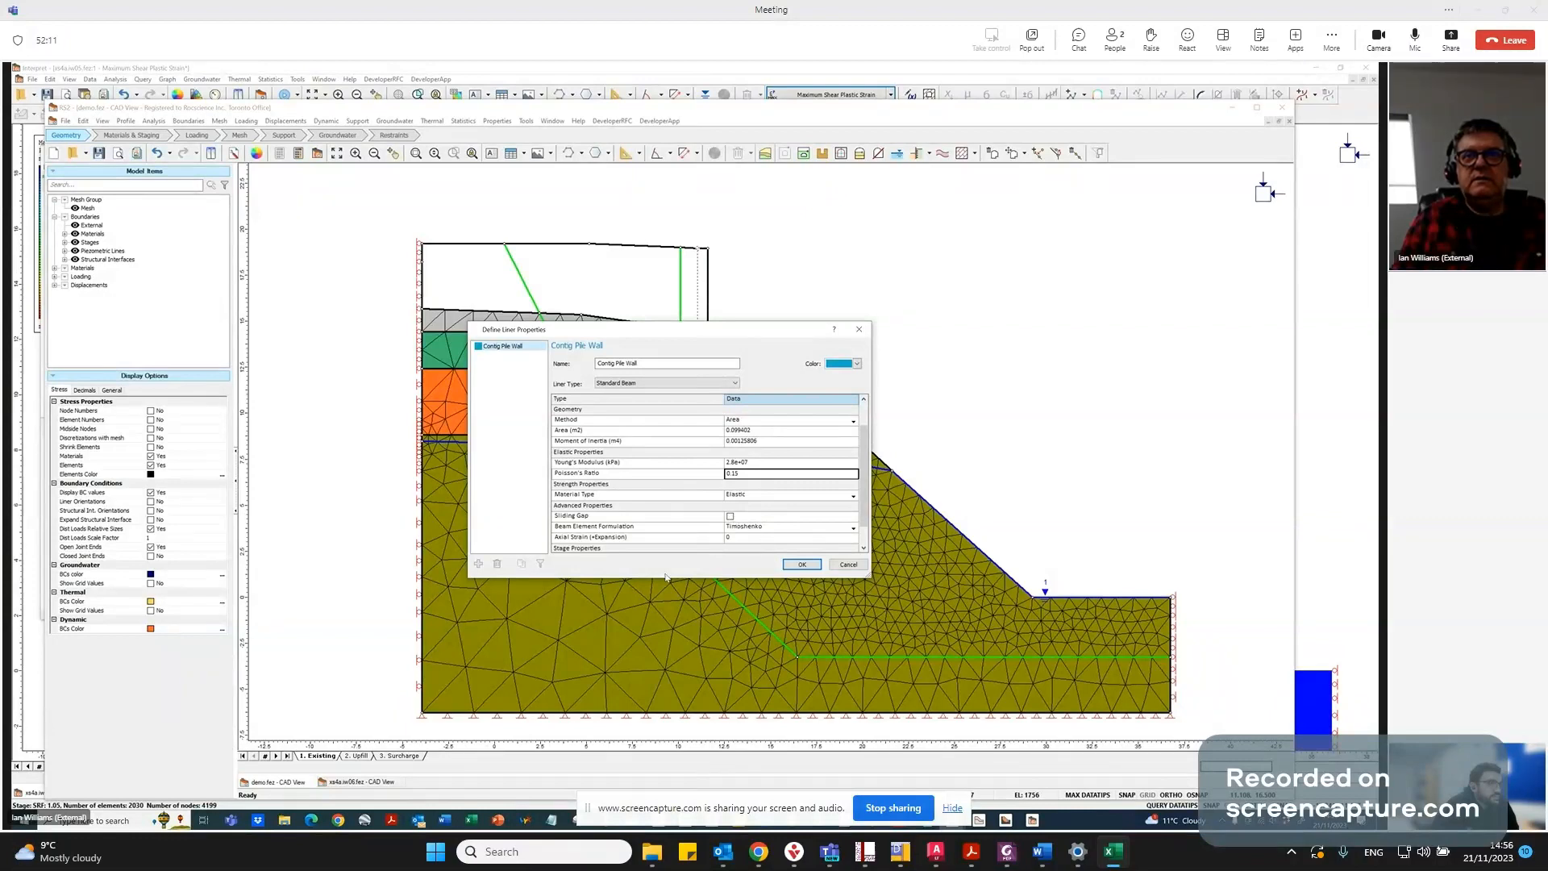
scroll(774, 512, "down", 1)
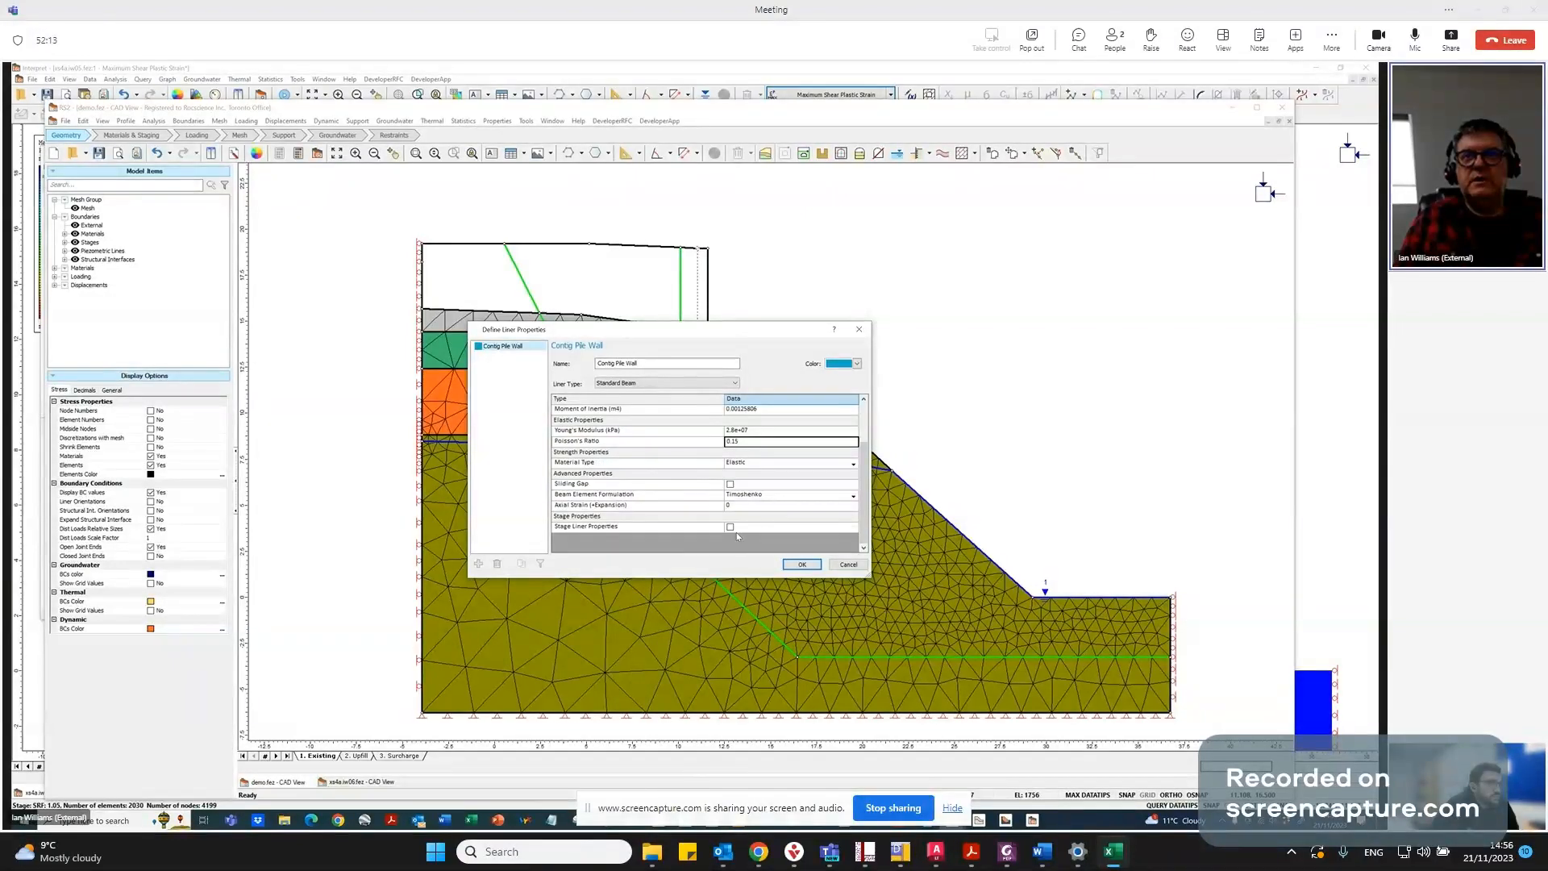
left_click(799, 565)
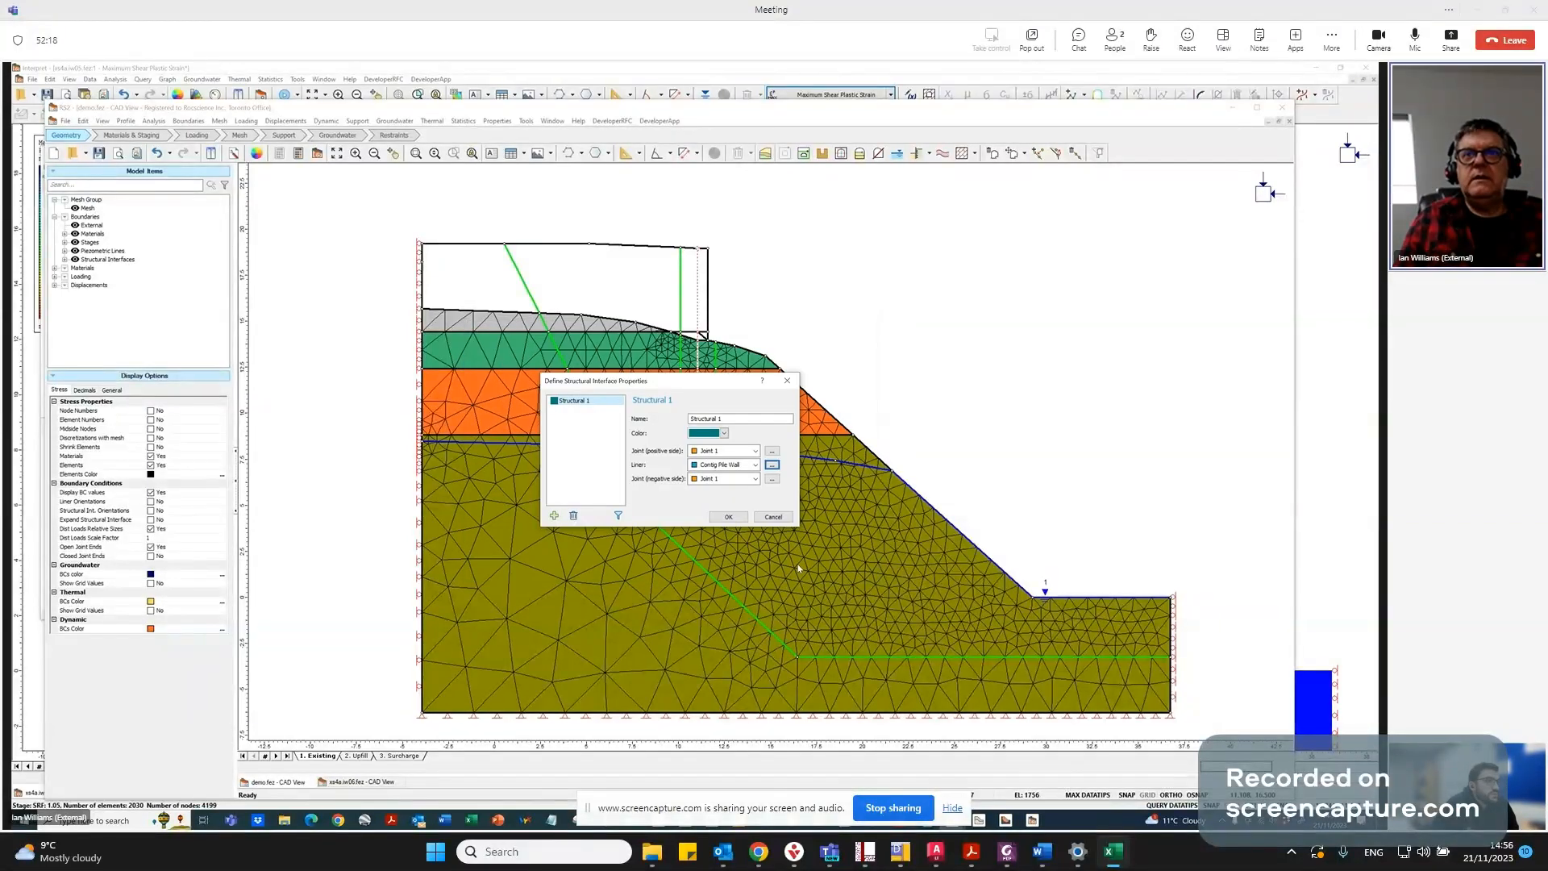
left_click(728, 518)
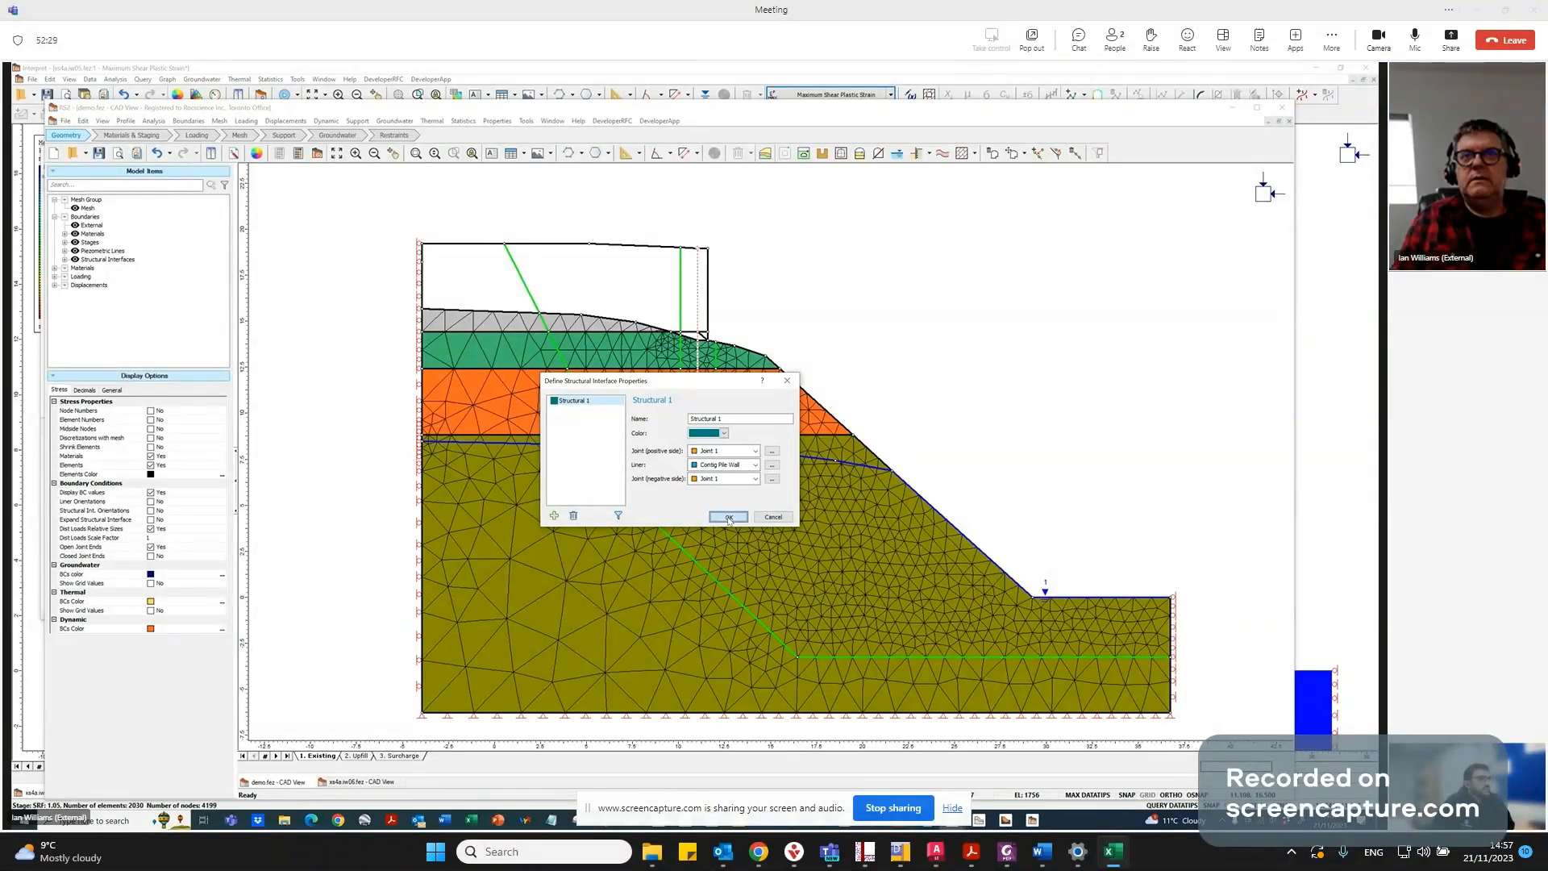
left_click(728, 517)
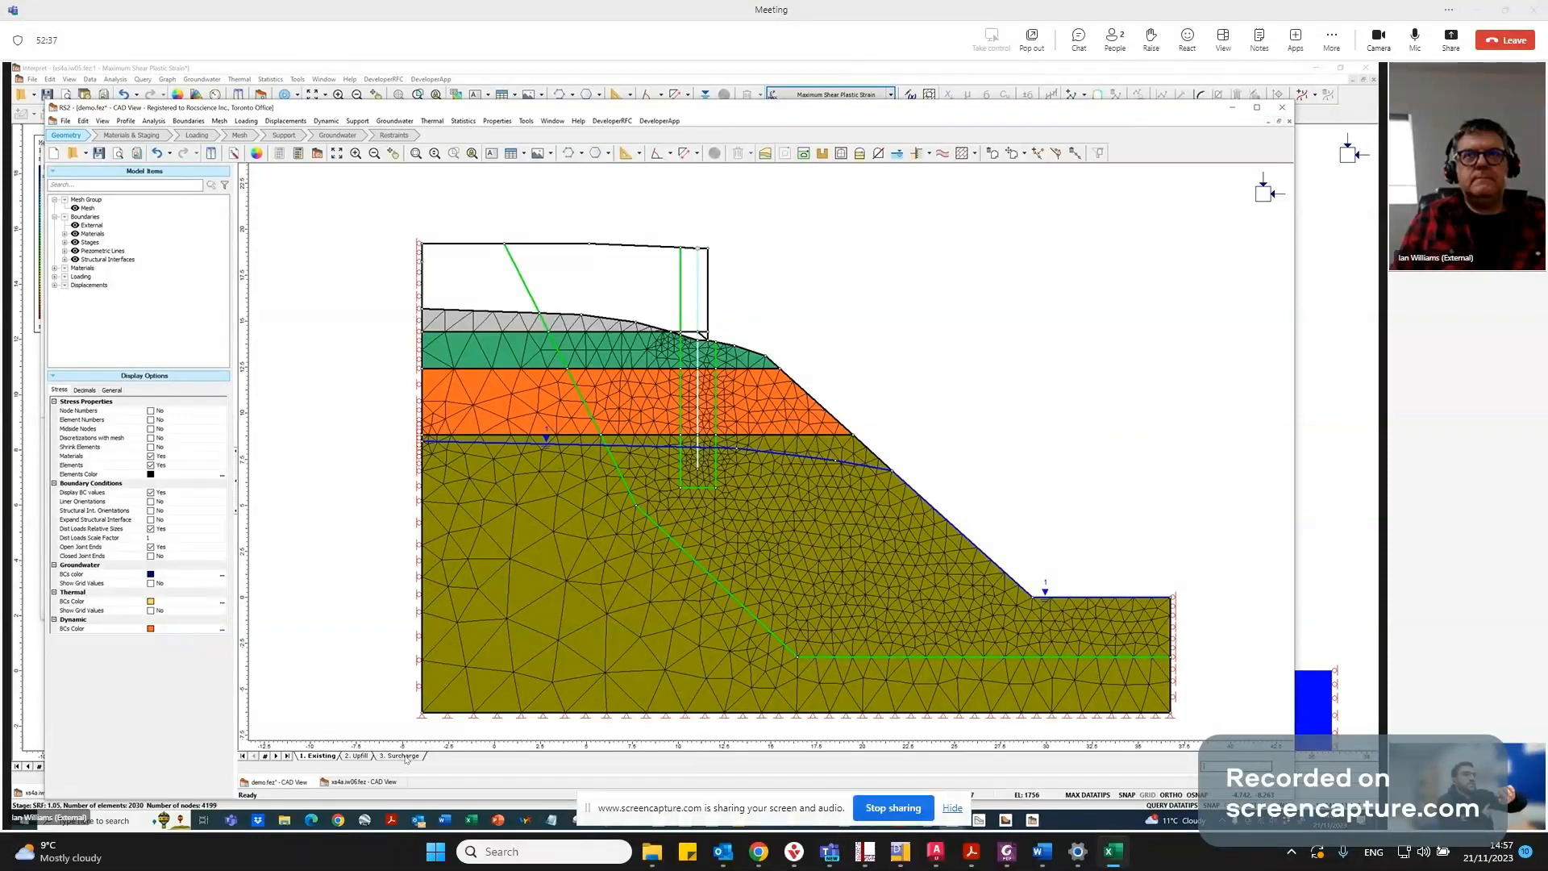
Check the joint and liner assignments of the vertical structural interface at the wall and open its available options.
mouse_move(704, 380)
mouse_move(698, 286)
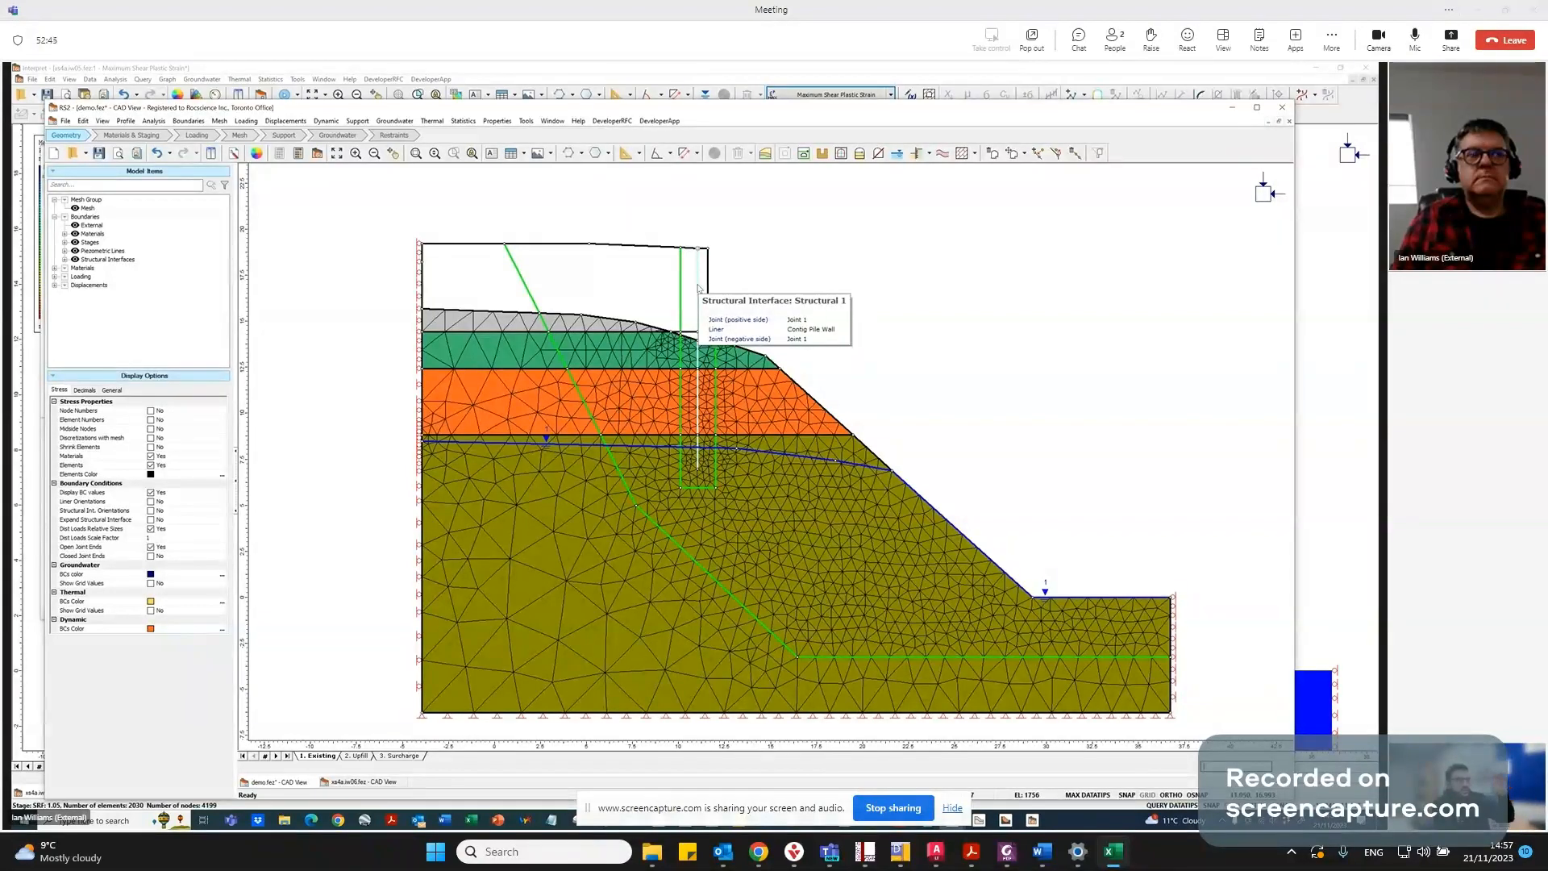
right_click(698, 287)
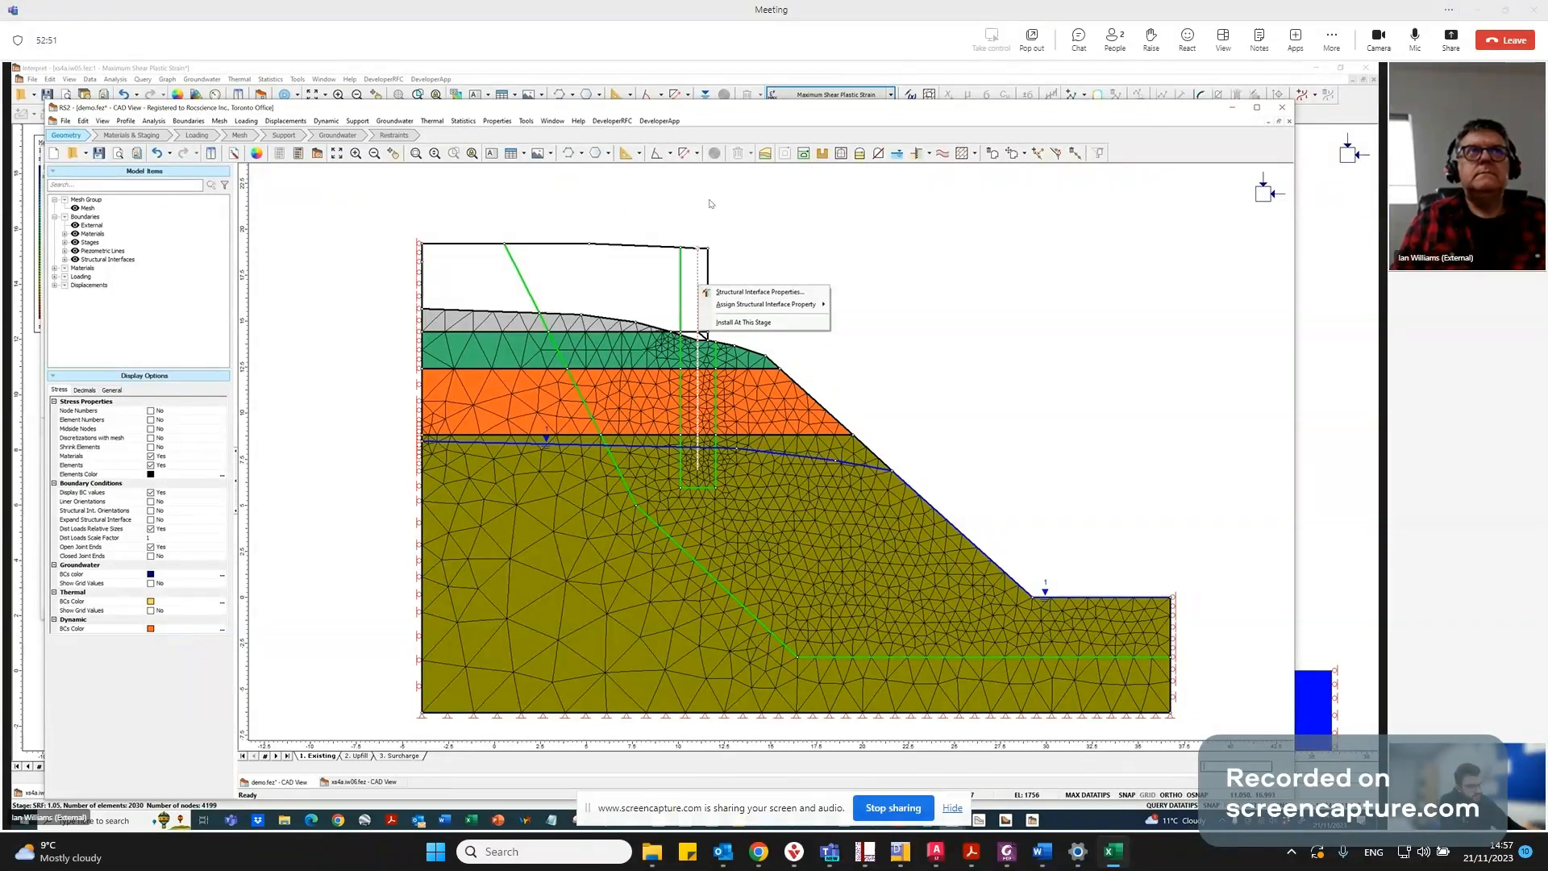
Turn off the determination of the strength reduction factor in the project settings and accept the change.
left_click(155, 122)
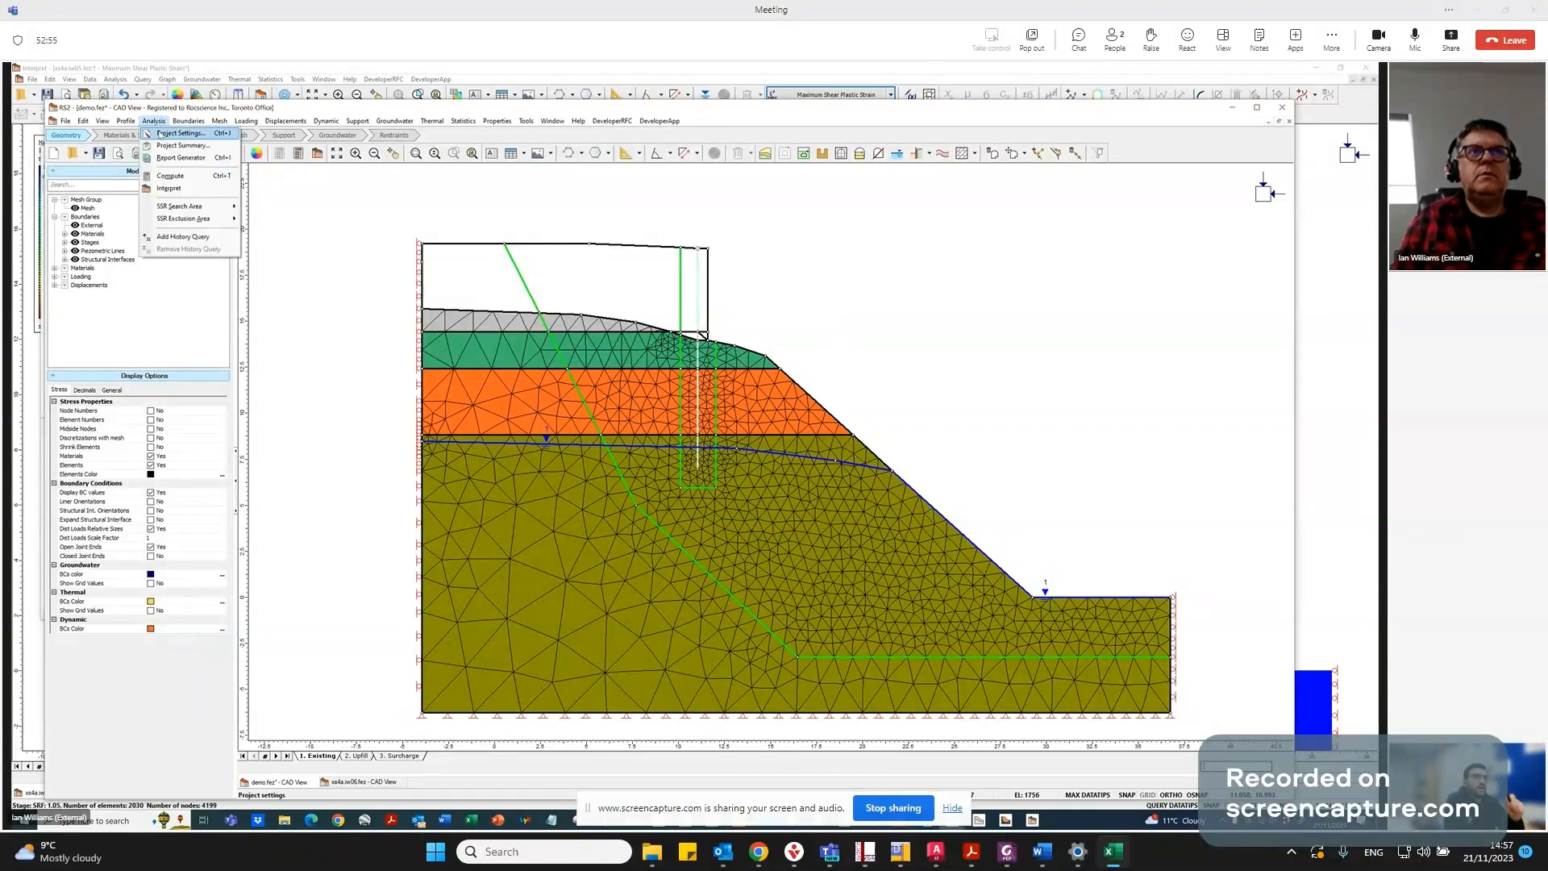
left_click(159, 134)
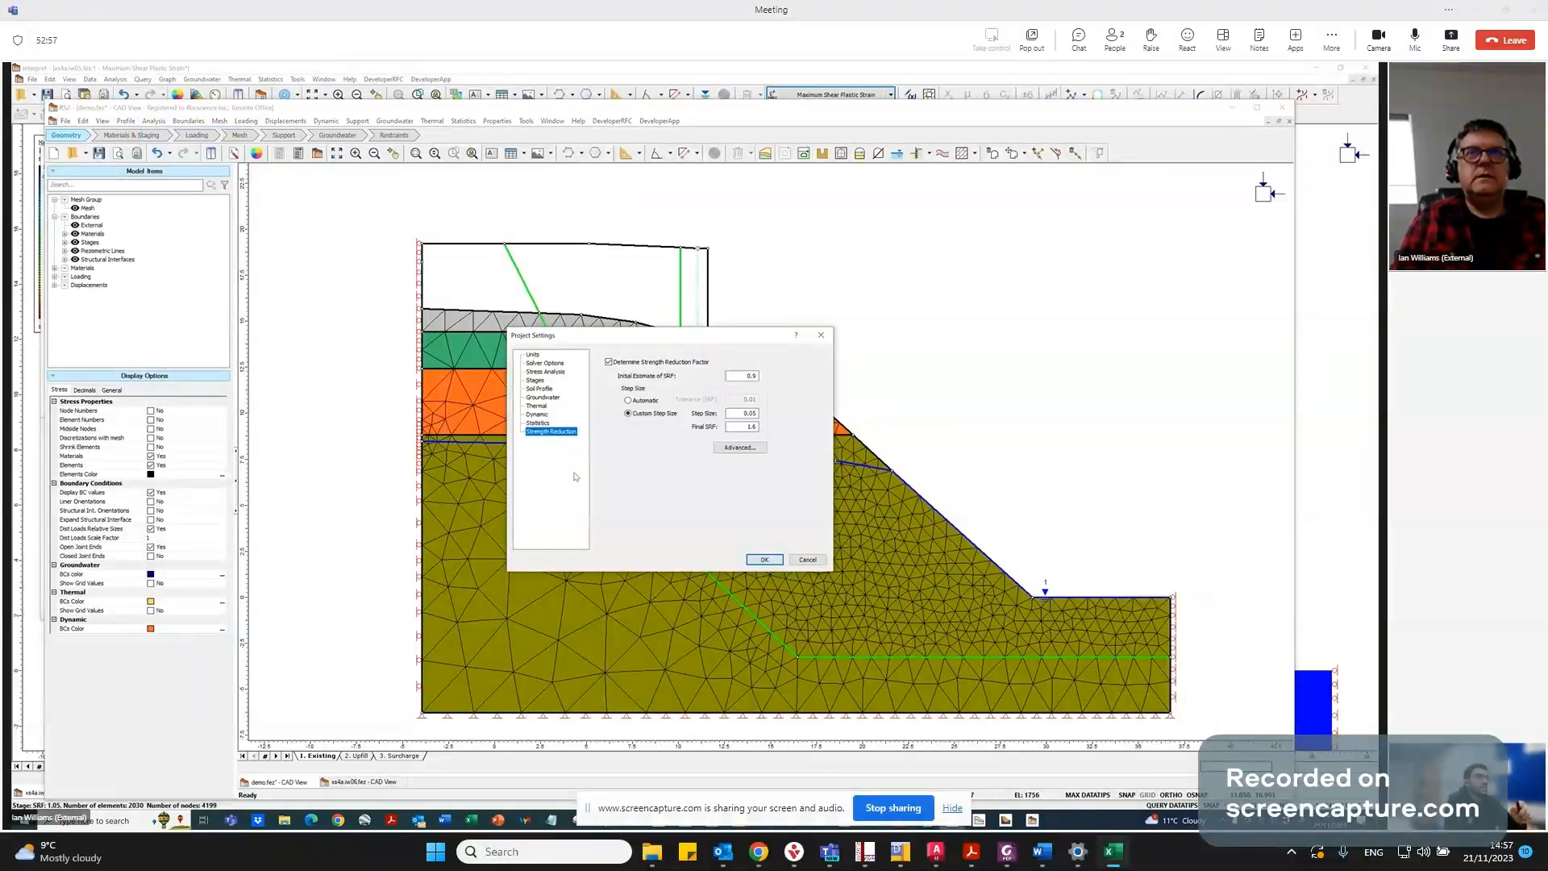
left_click(609, 362)
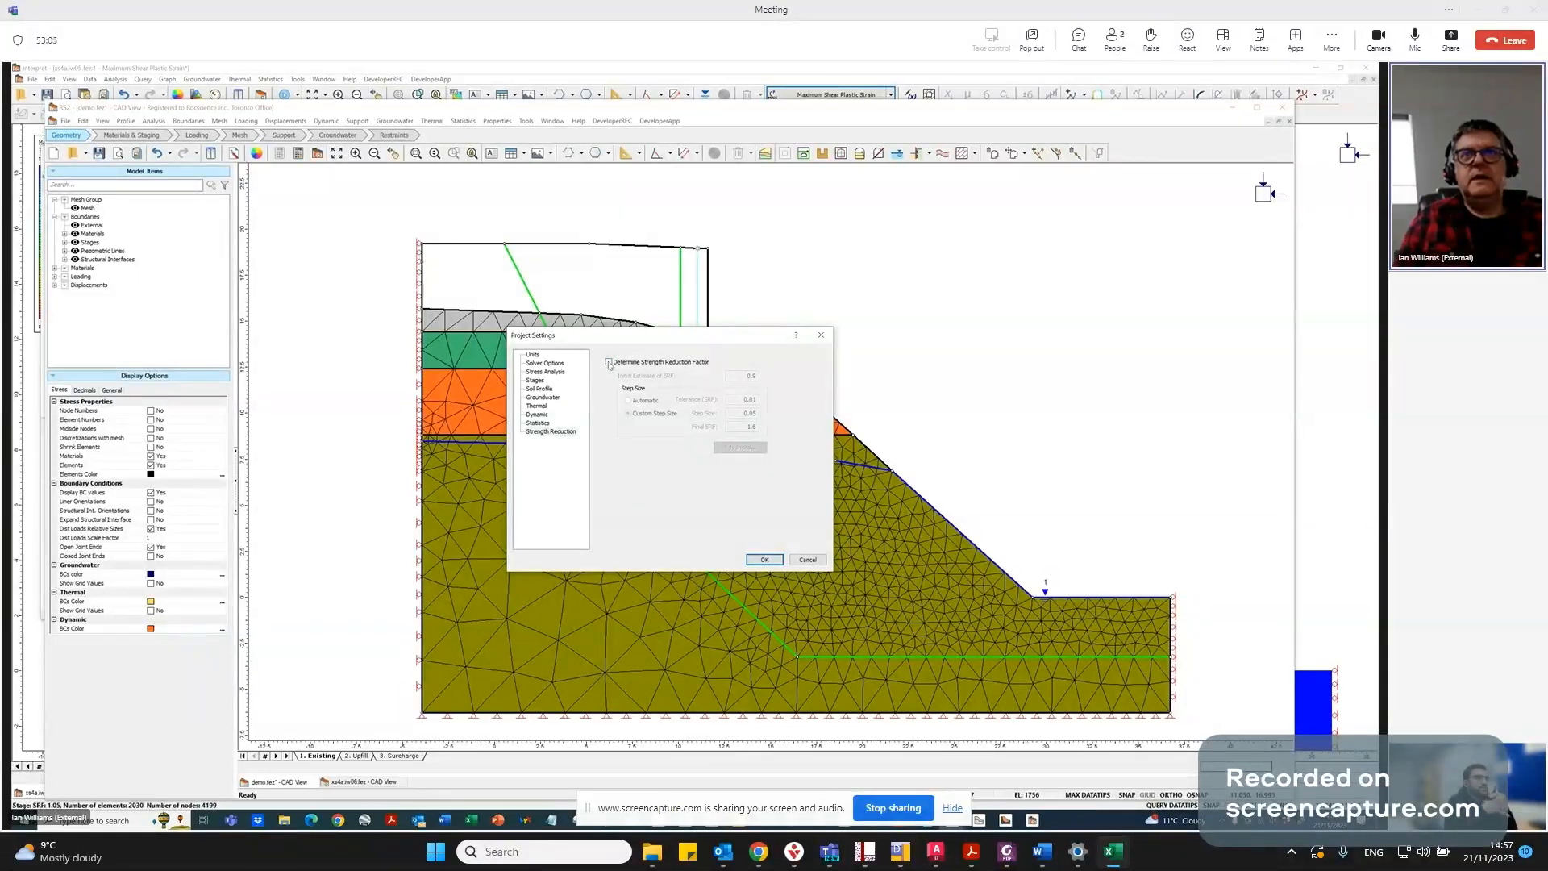
left_click(764, 559)
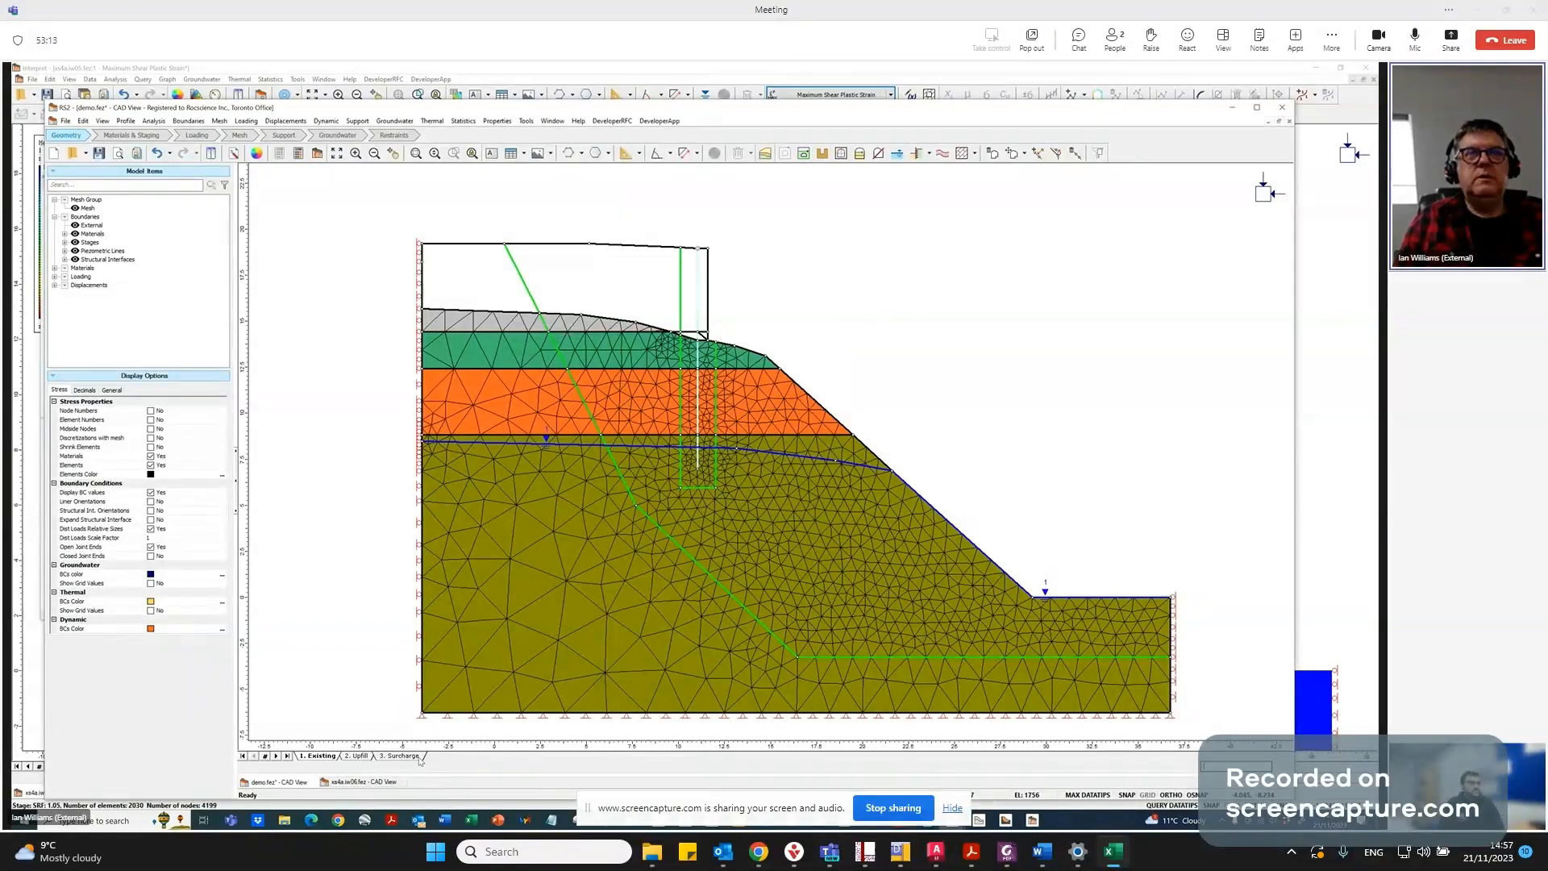
Add a fourth stage after Surcharge in the project settings, name it EC7 DA2, LC1, and accept.
left_click(153, 120)
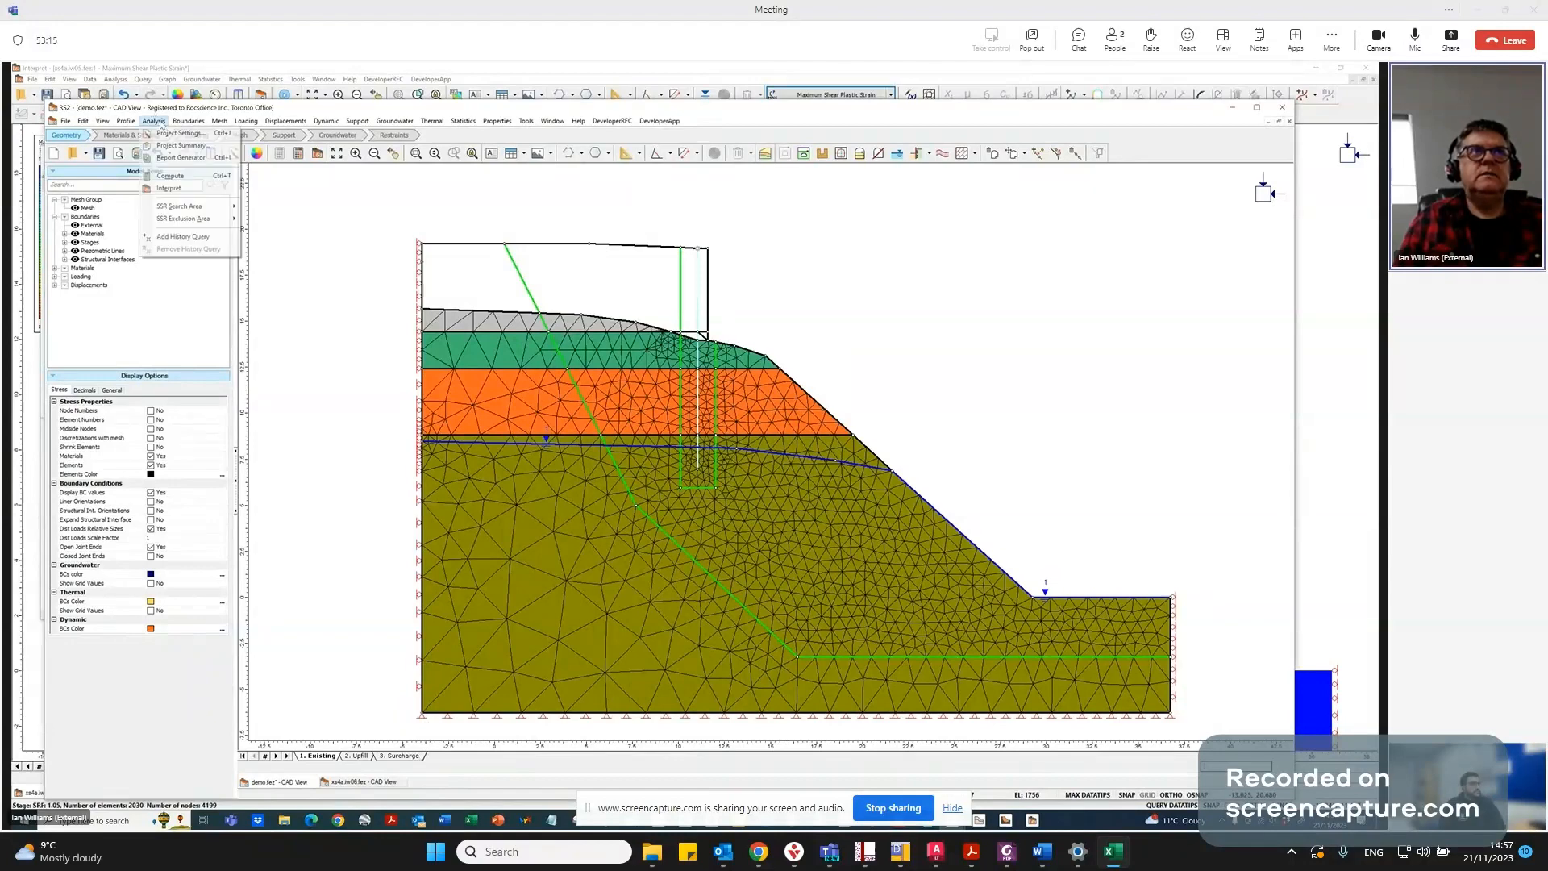
left_click(170, 133)
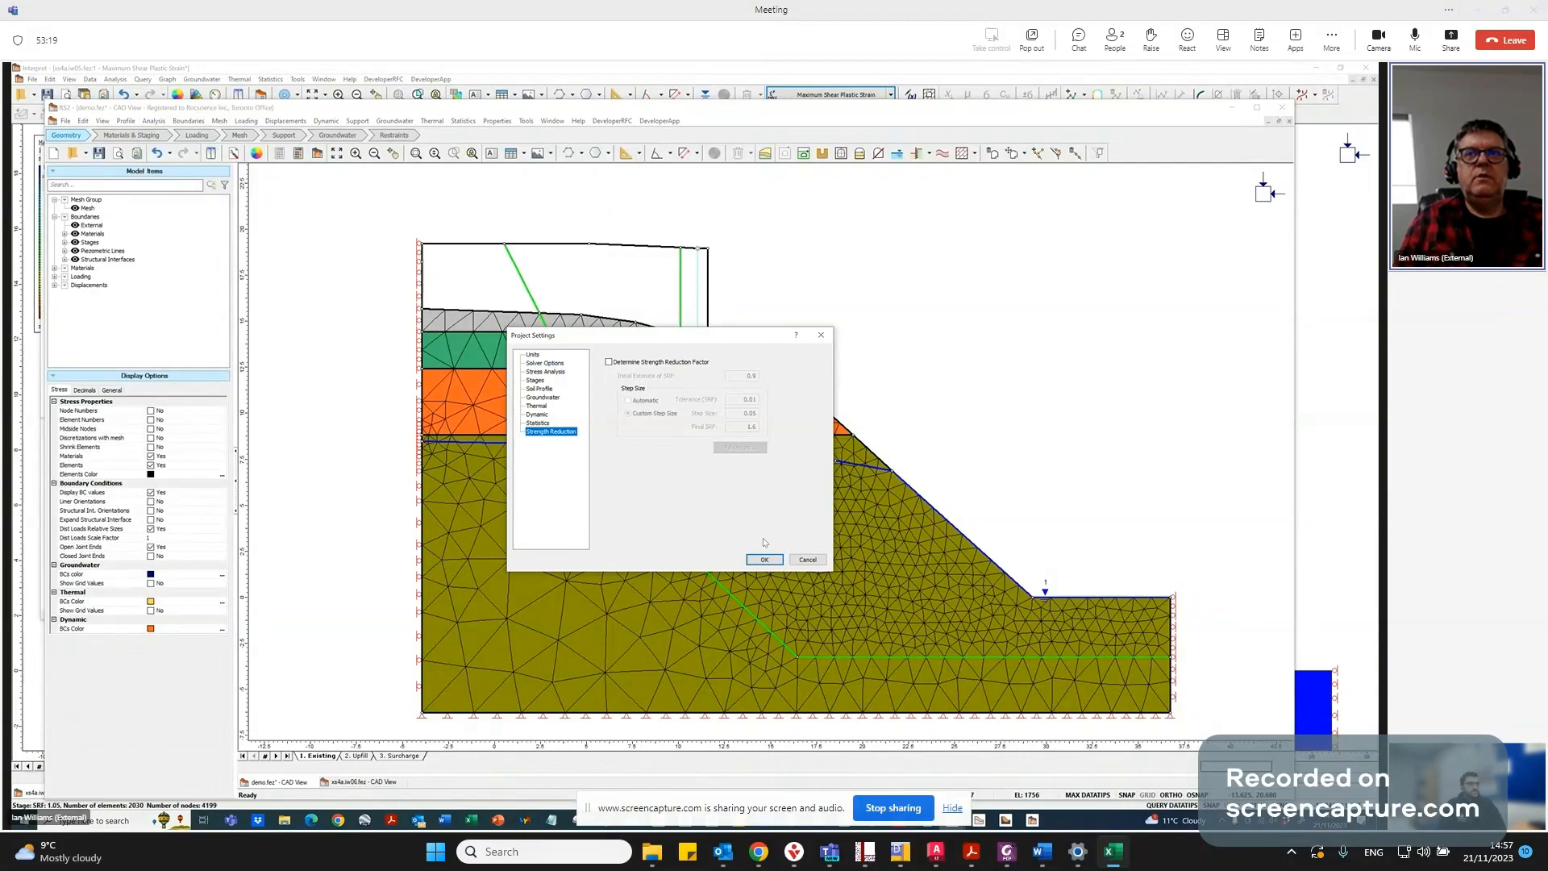
left_click(773, 561)
left_click(539, 381)
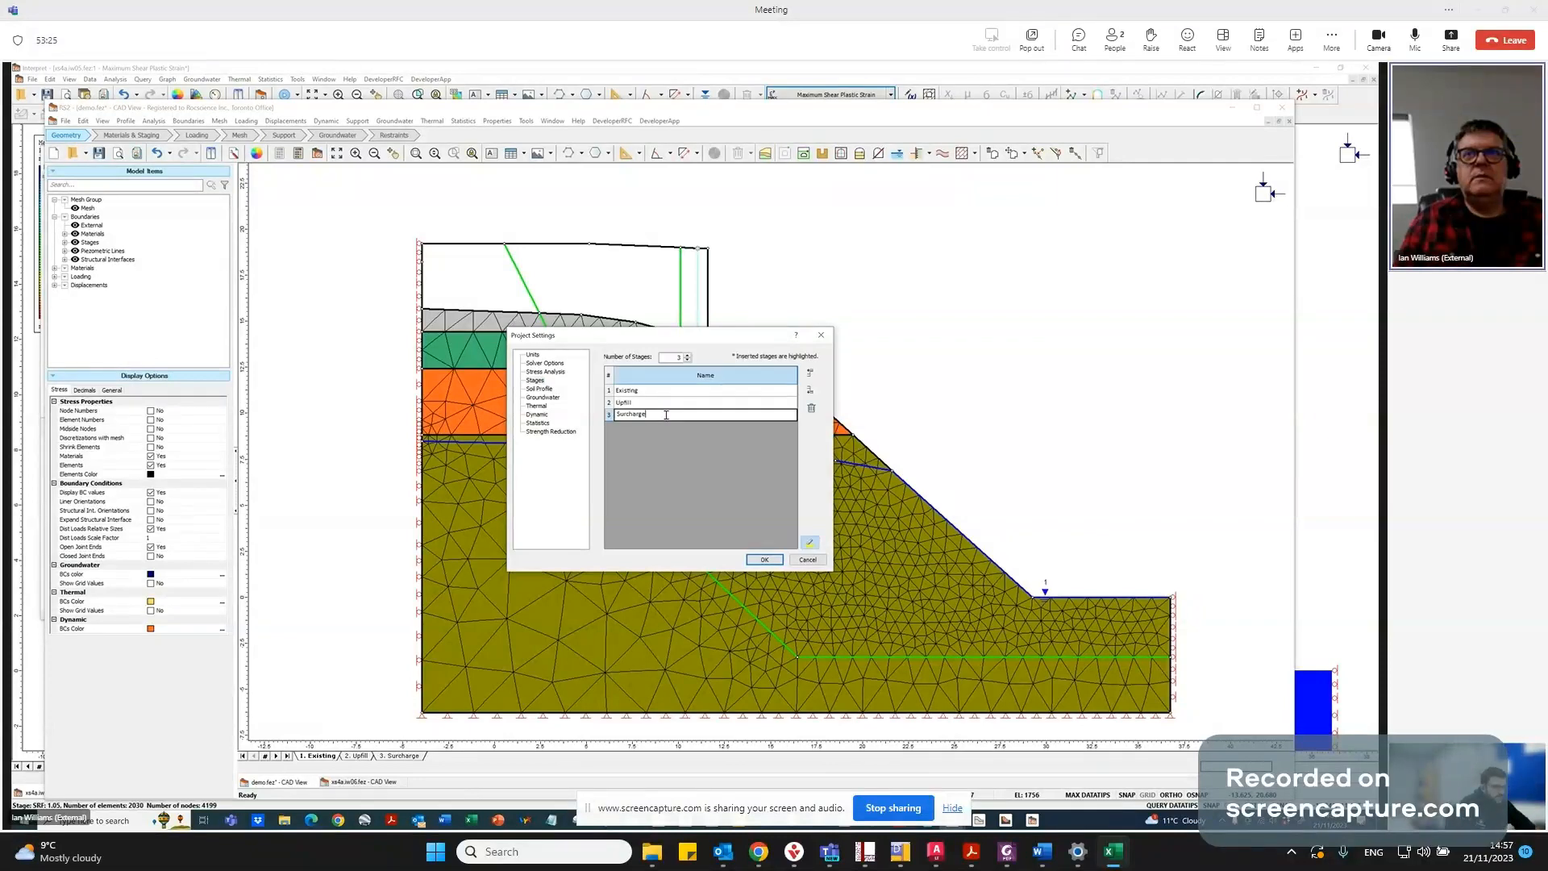
left_click(811, 390)
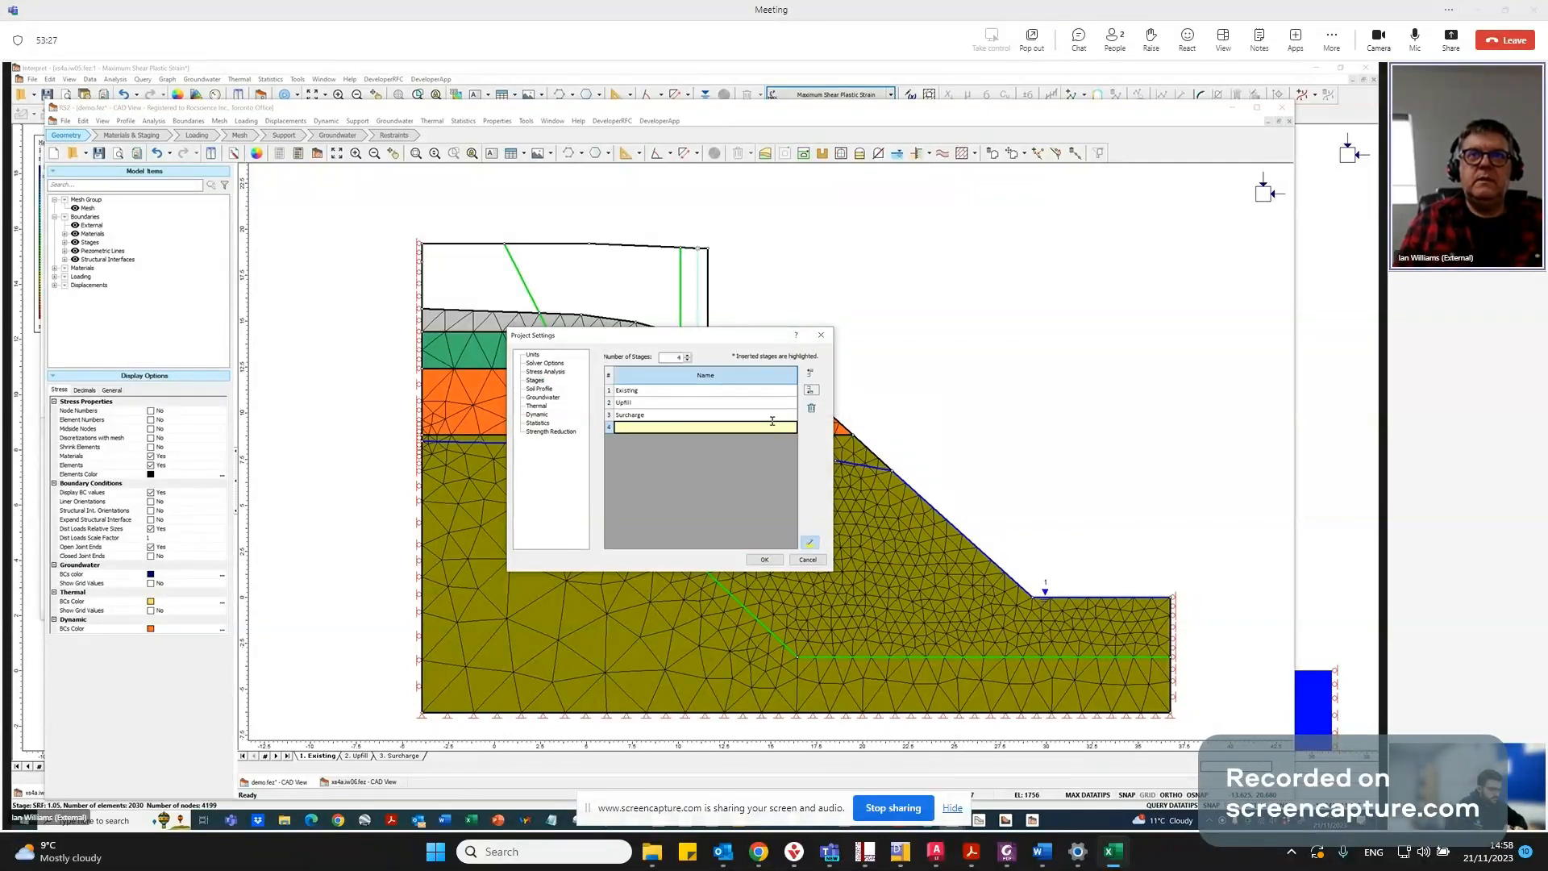
type("E")
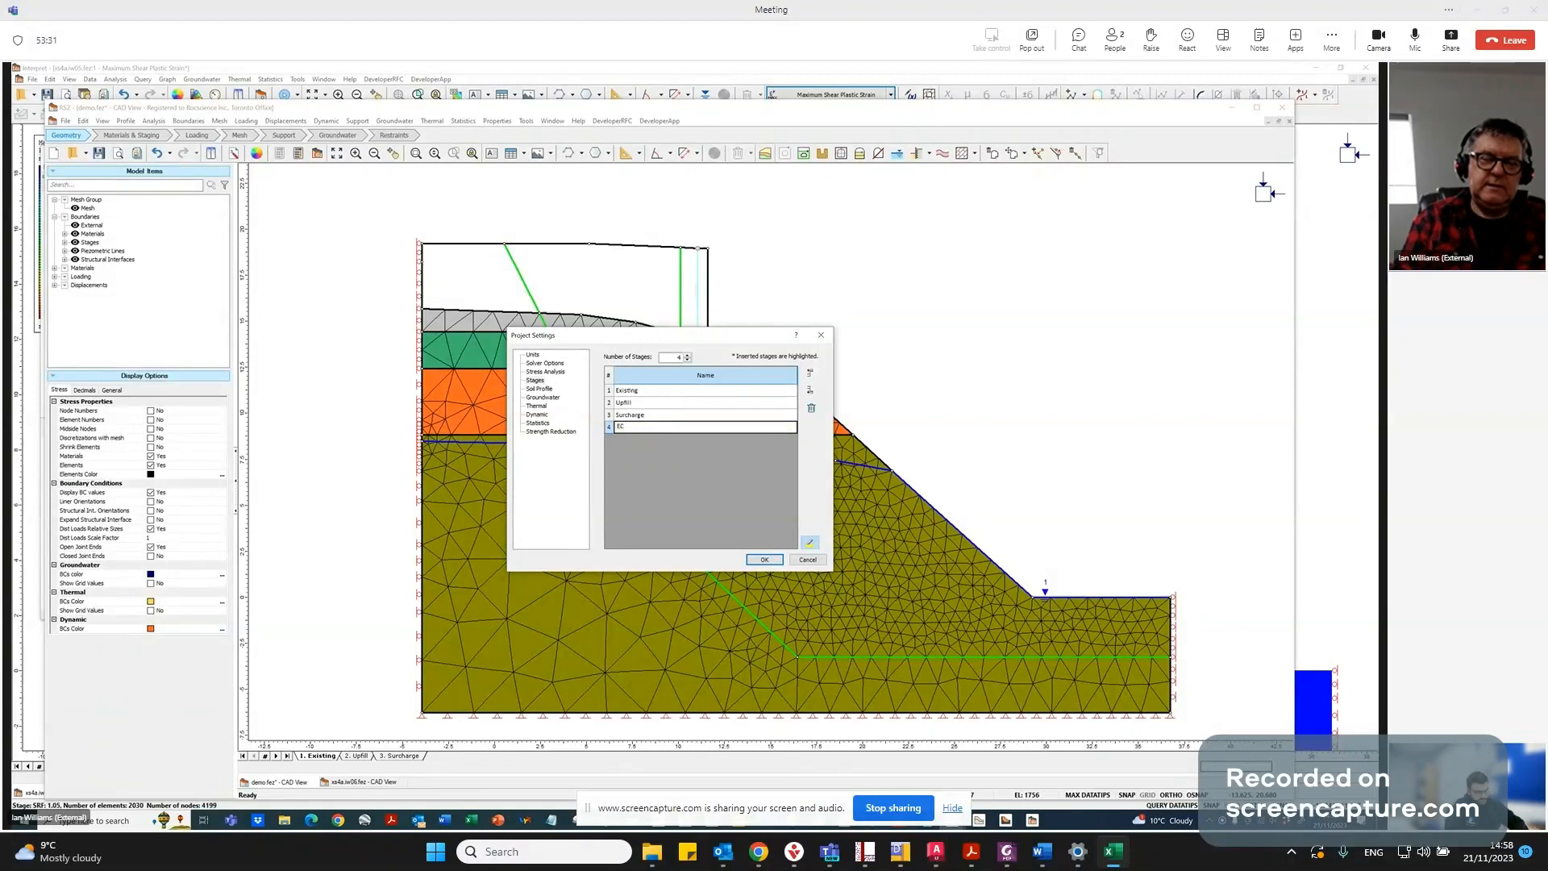
type("C7")
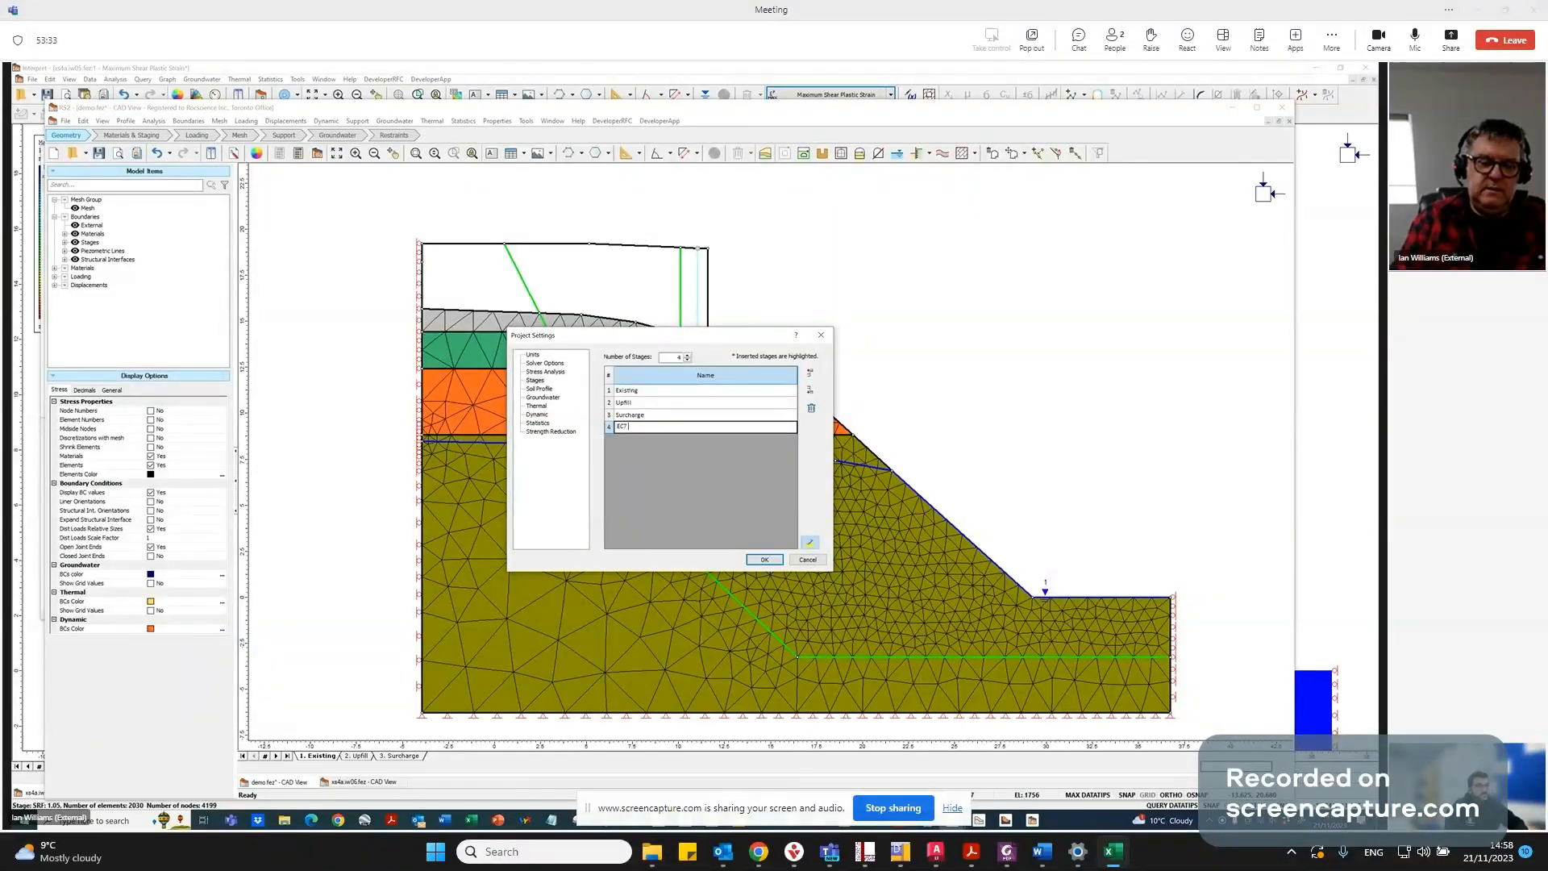
type(" DA")
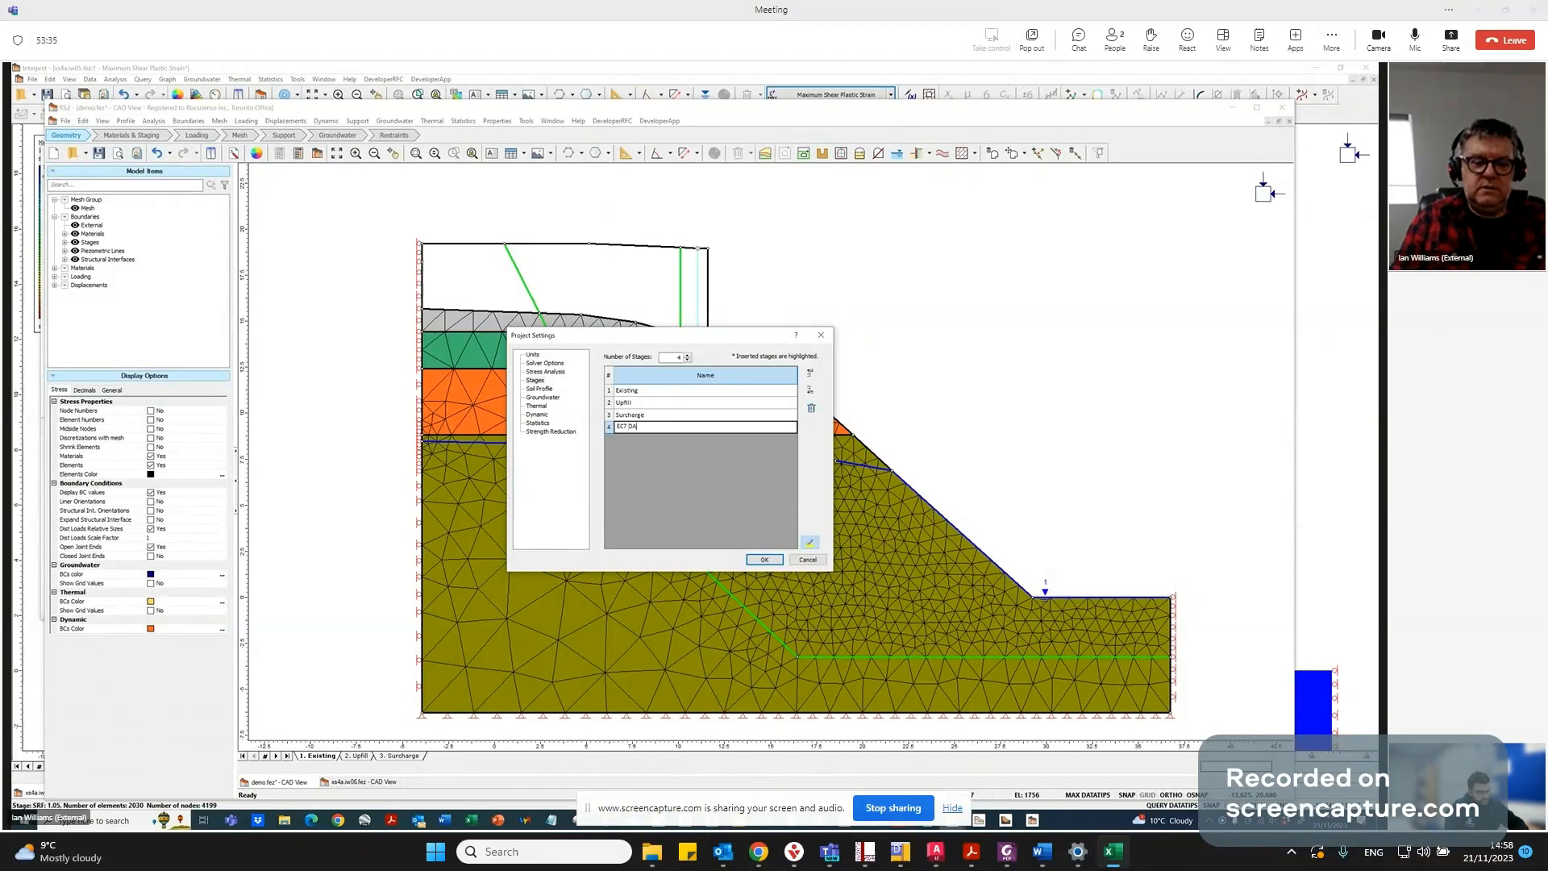
type("2")
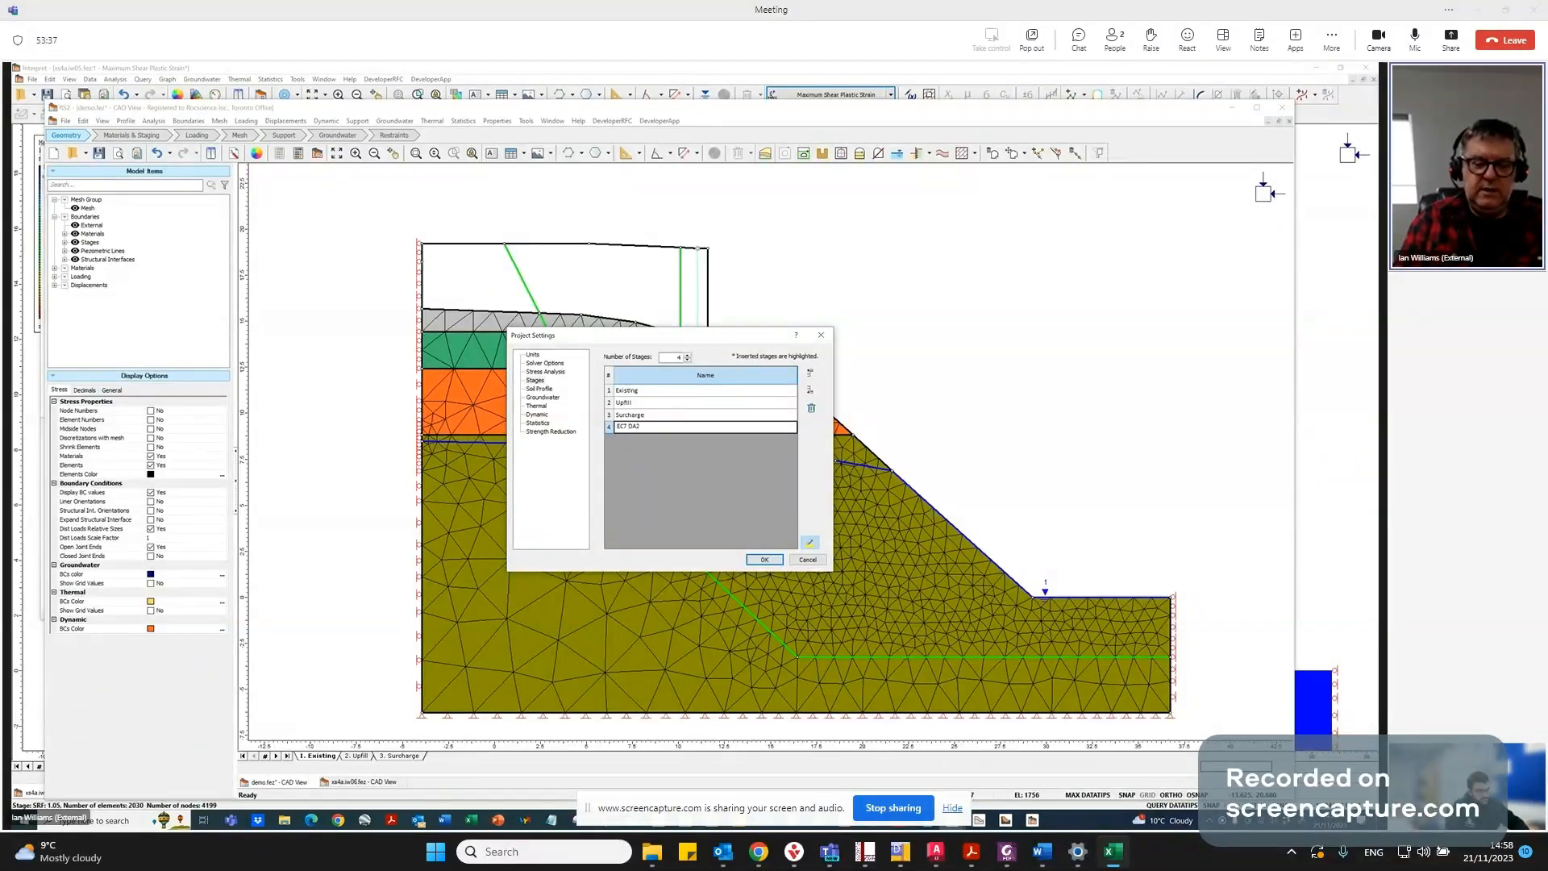
type(", UC1")
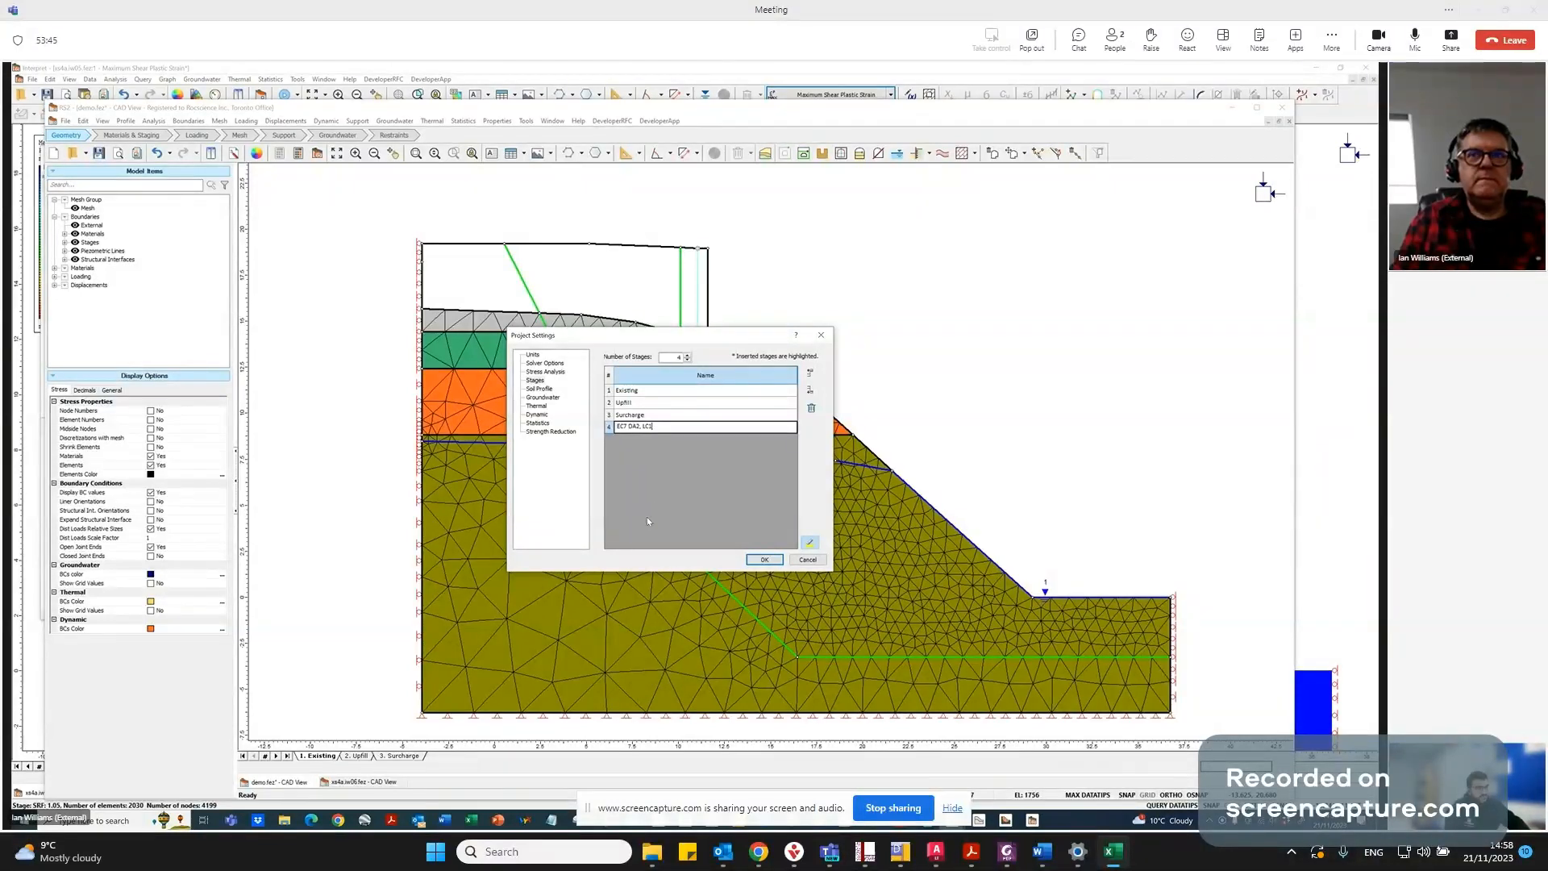
left_click(764, 559)
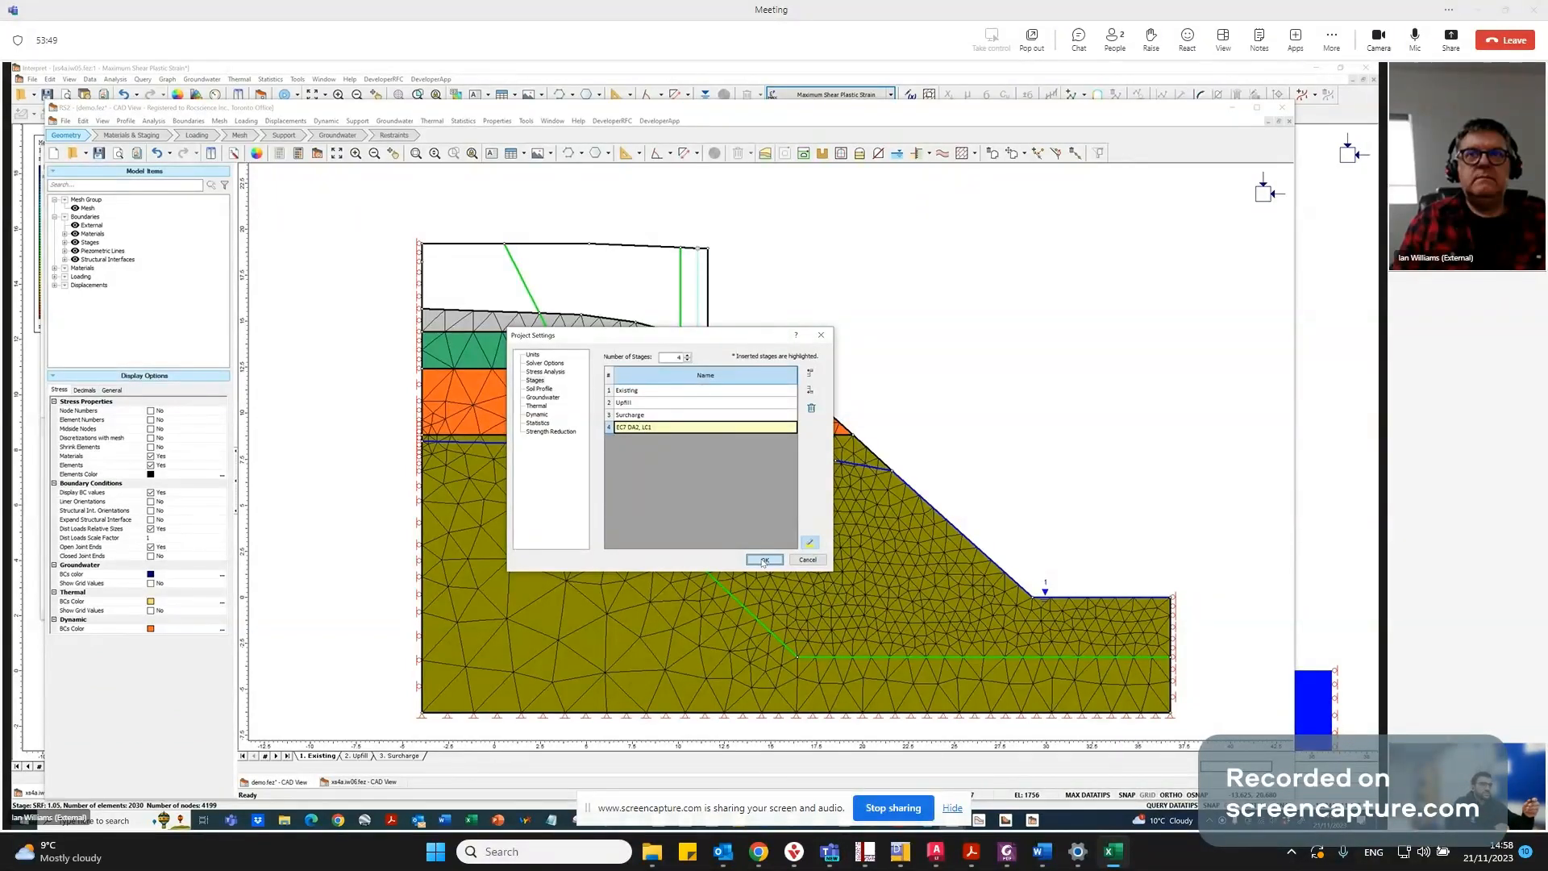
left_click(764, 560)
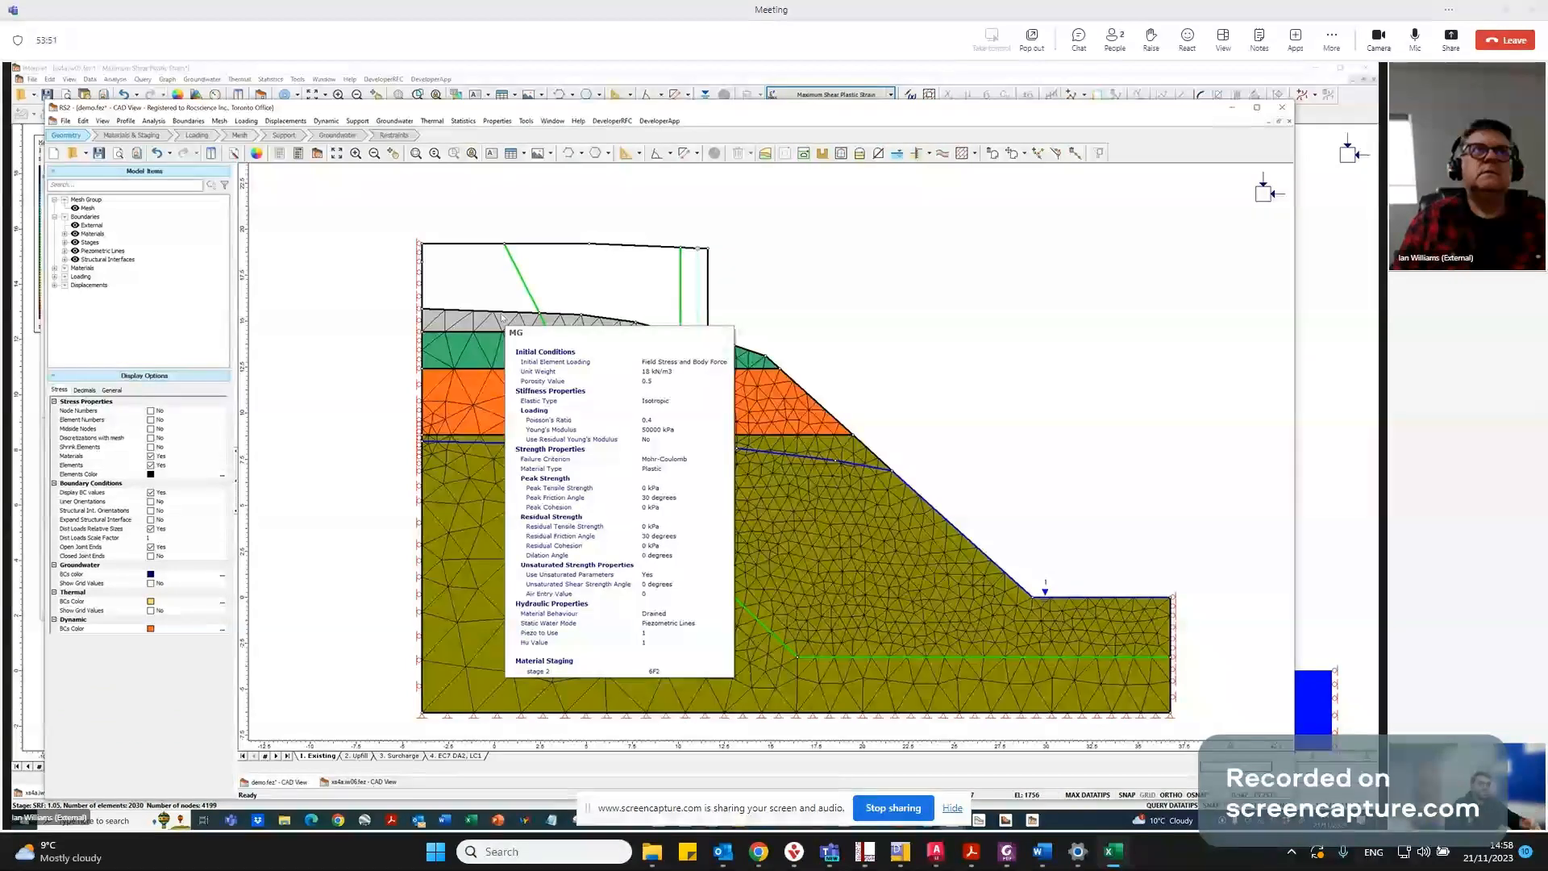
Rename the fourth stage as EC7 DA1, LC2 in the project settings and accept.
left_click(155, 121)
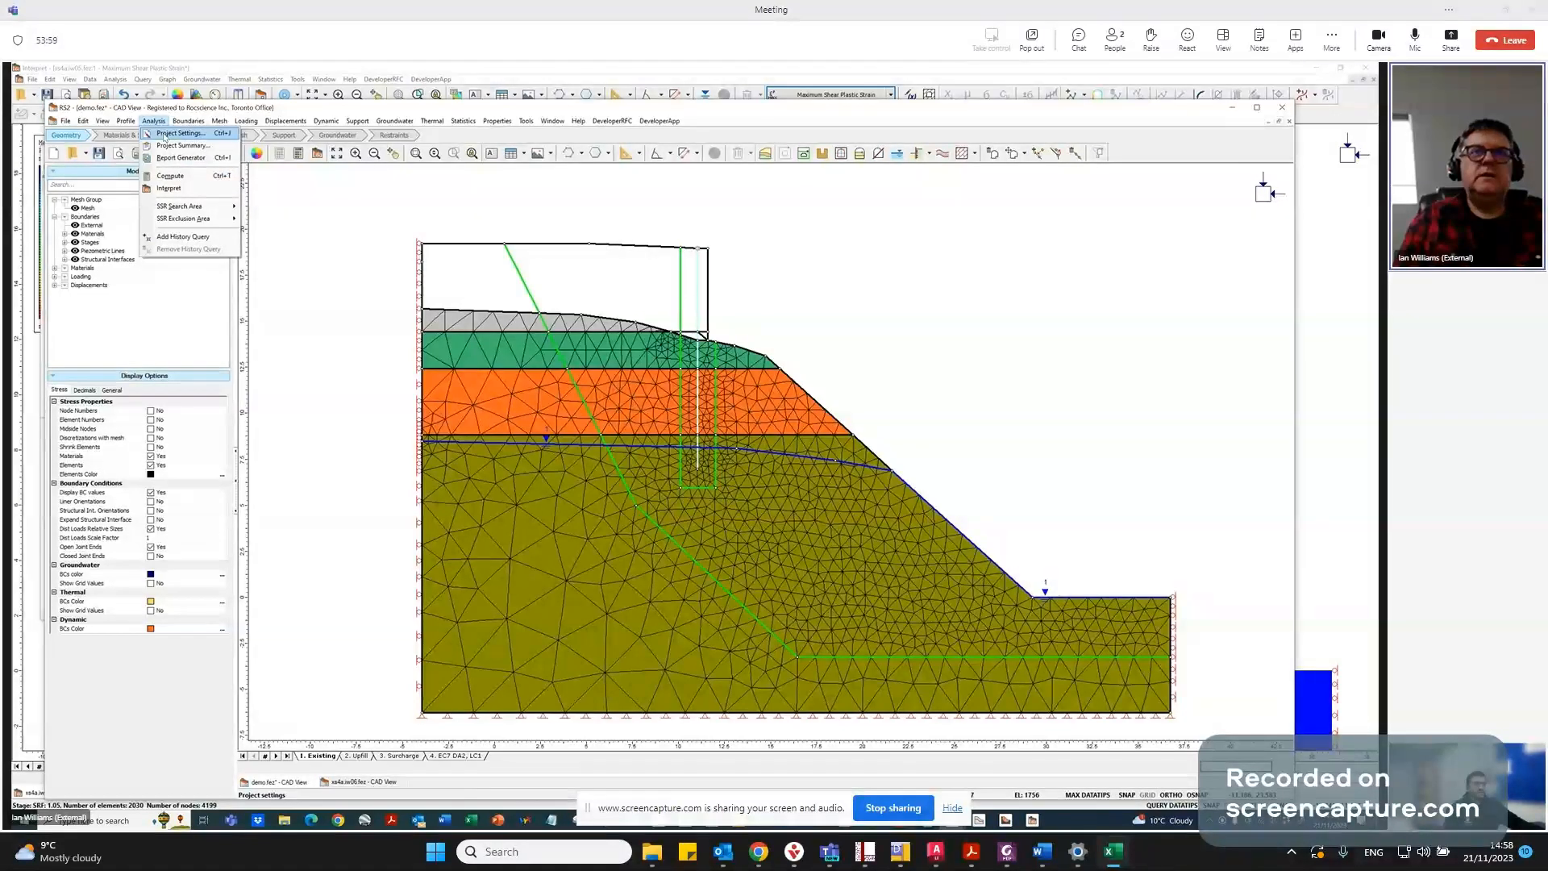
left_click(179, 133)
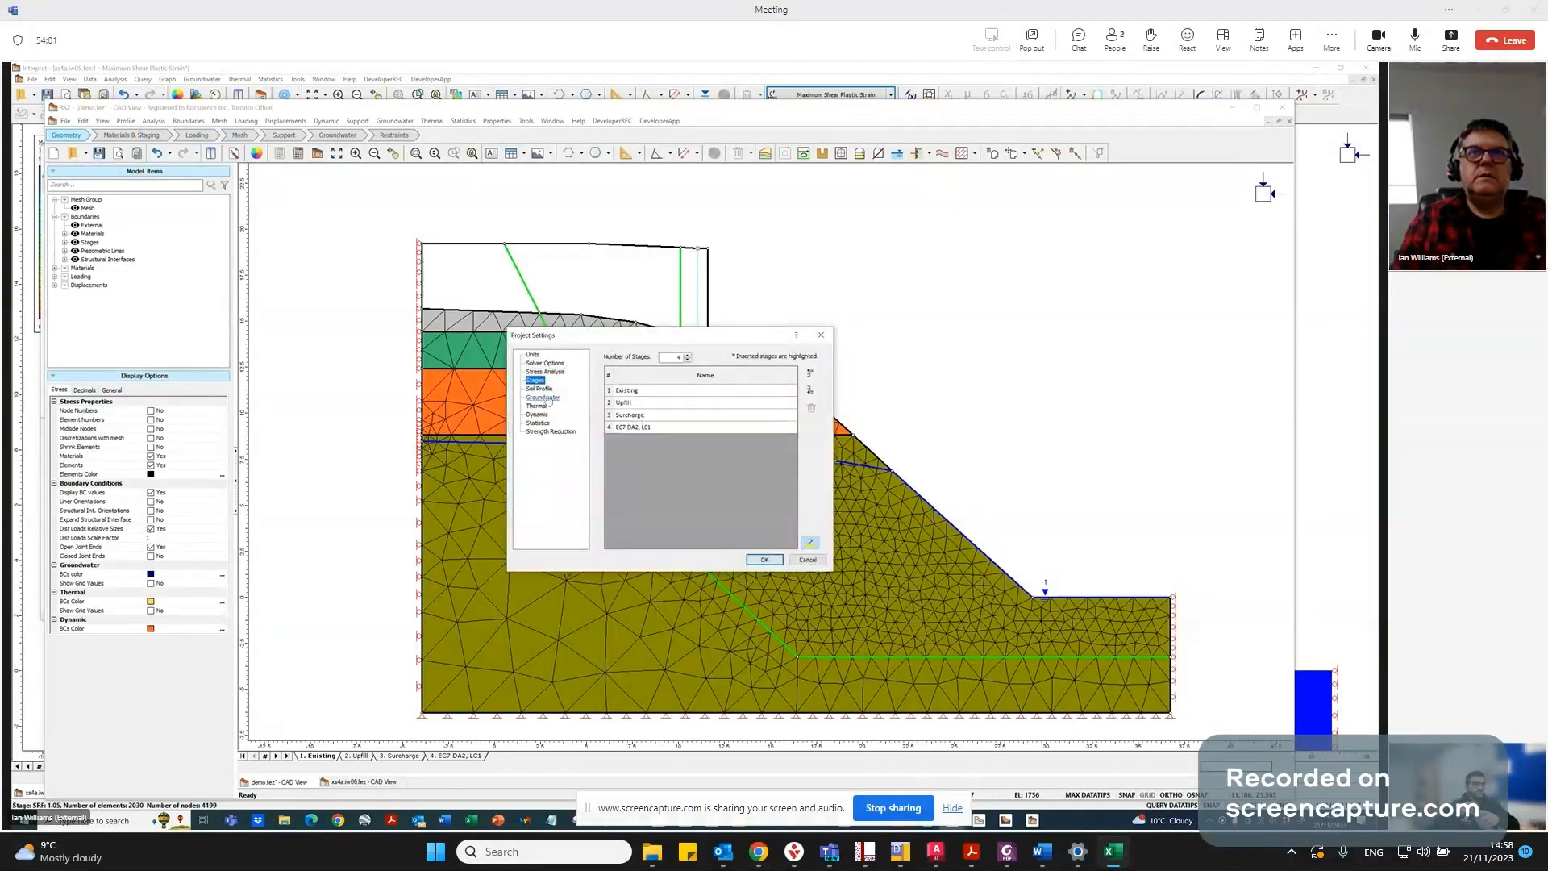
left_click(638, 426)
left_click(638, 427)
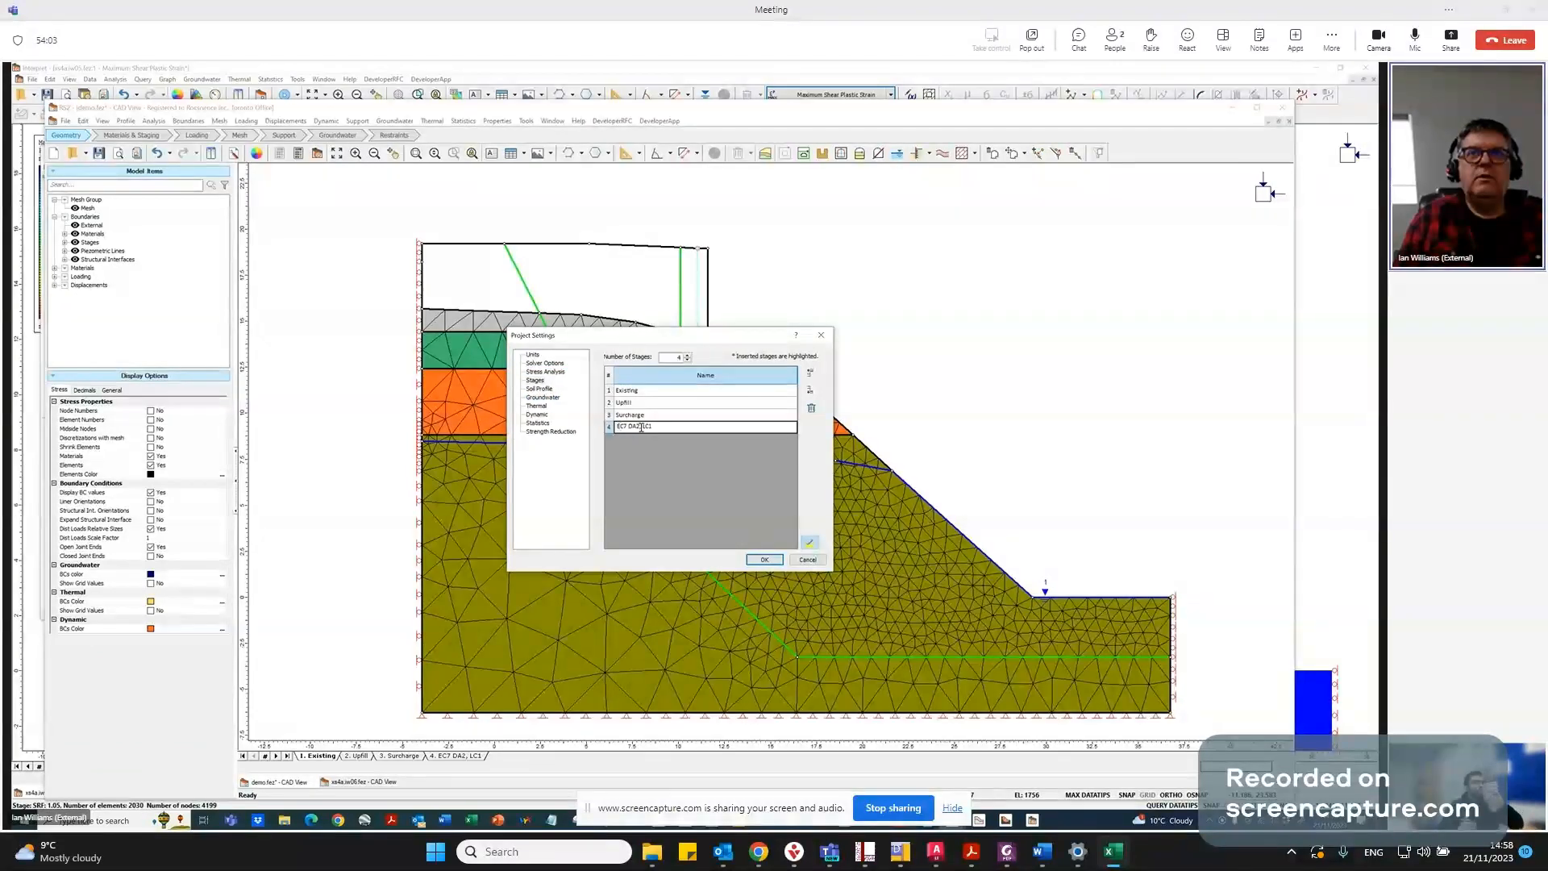
key("BackSpace")
type("1,")
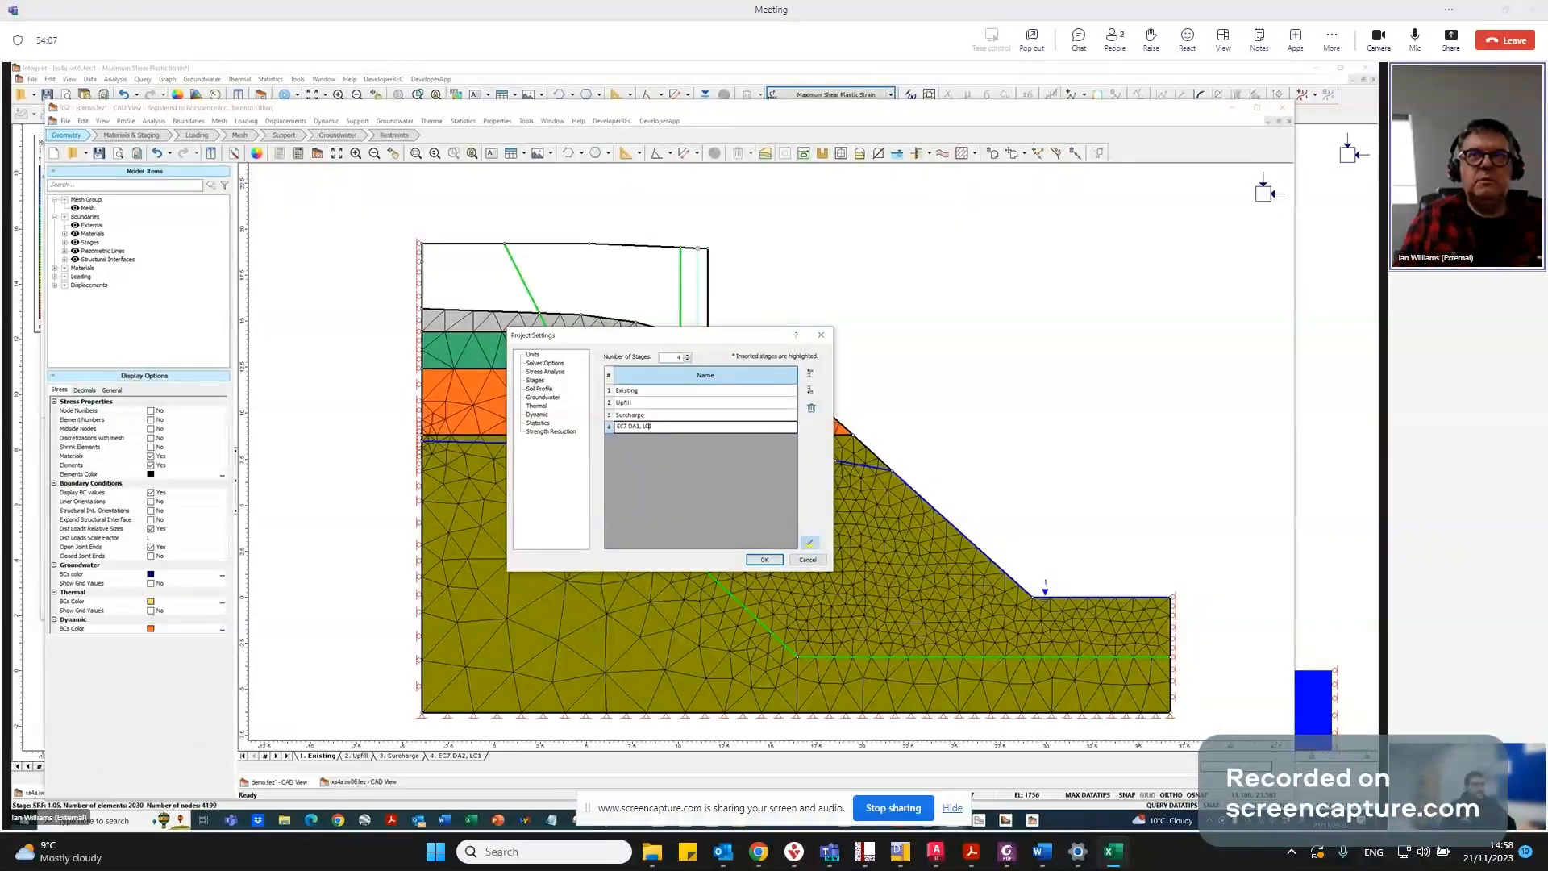
key("BackSpace")
type("2")
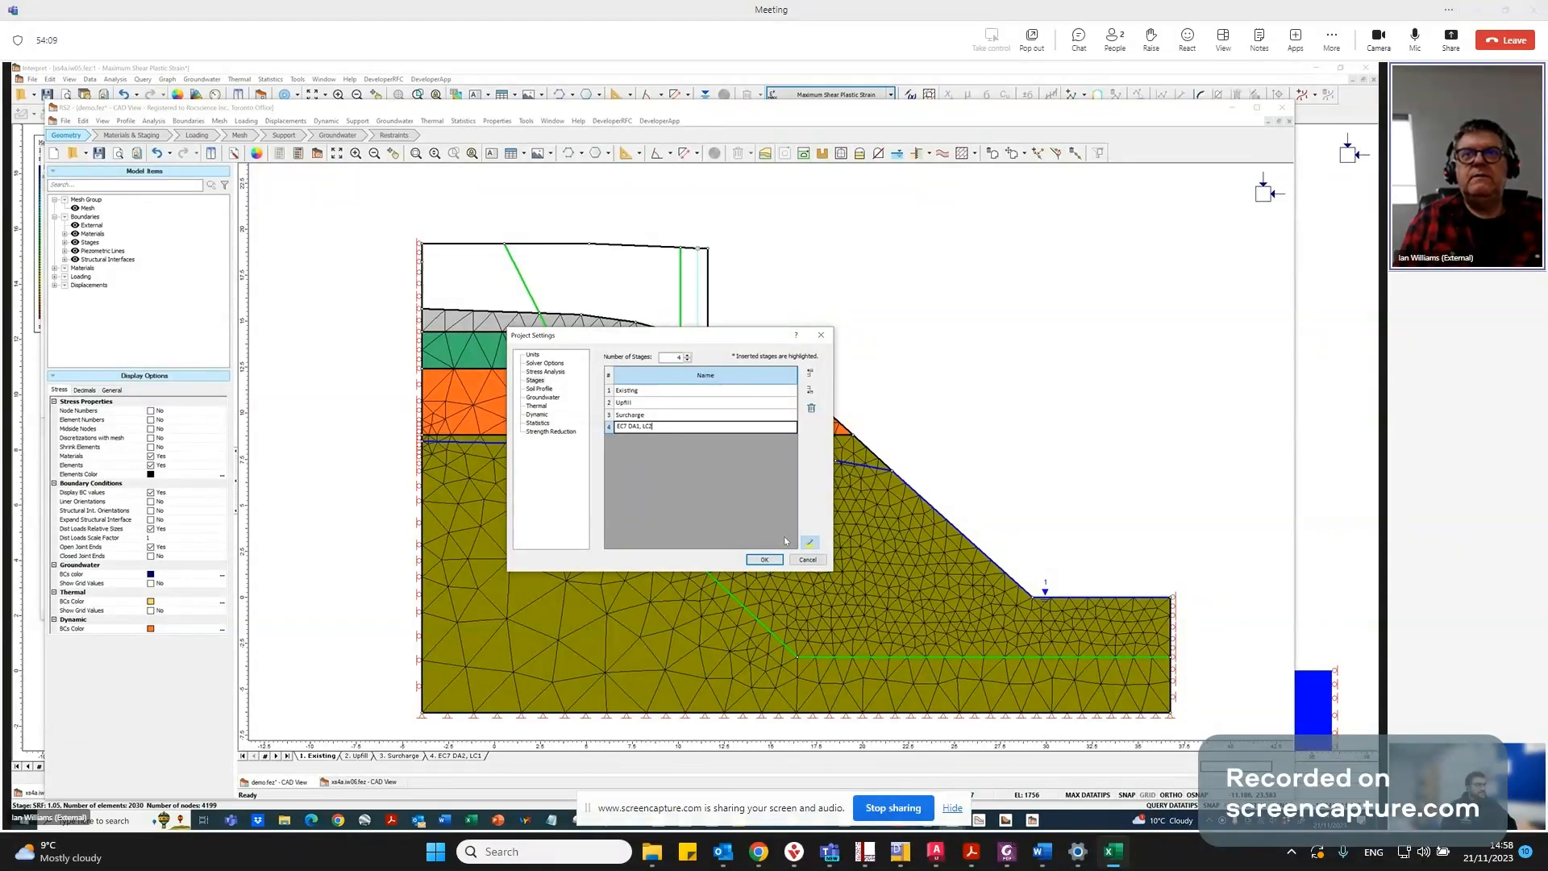
left_click(766, 561)
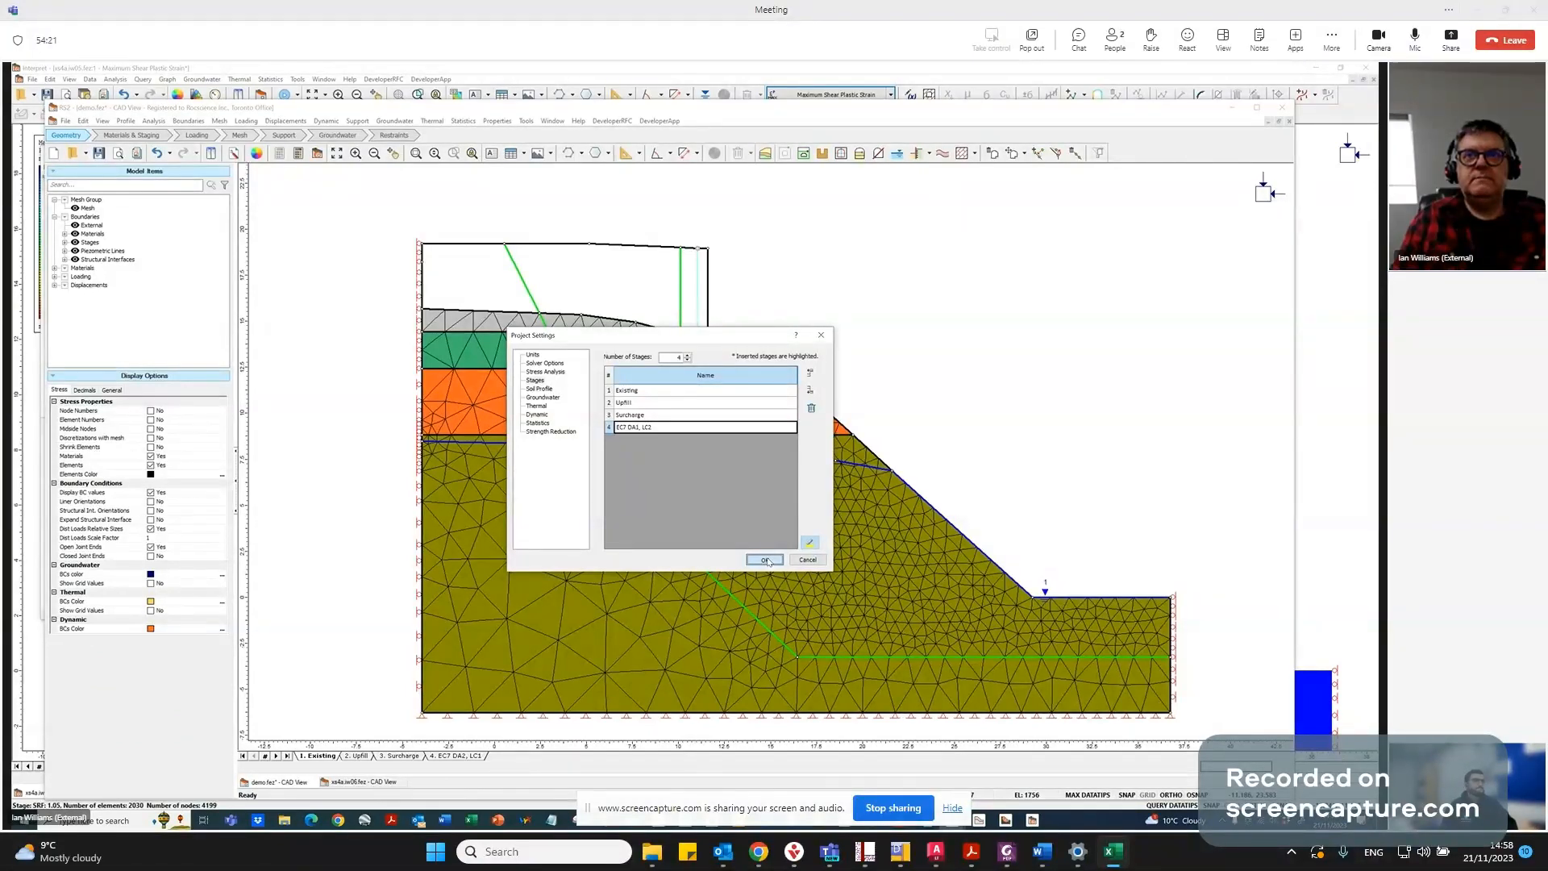
left_click(765, 560)
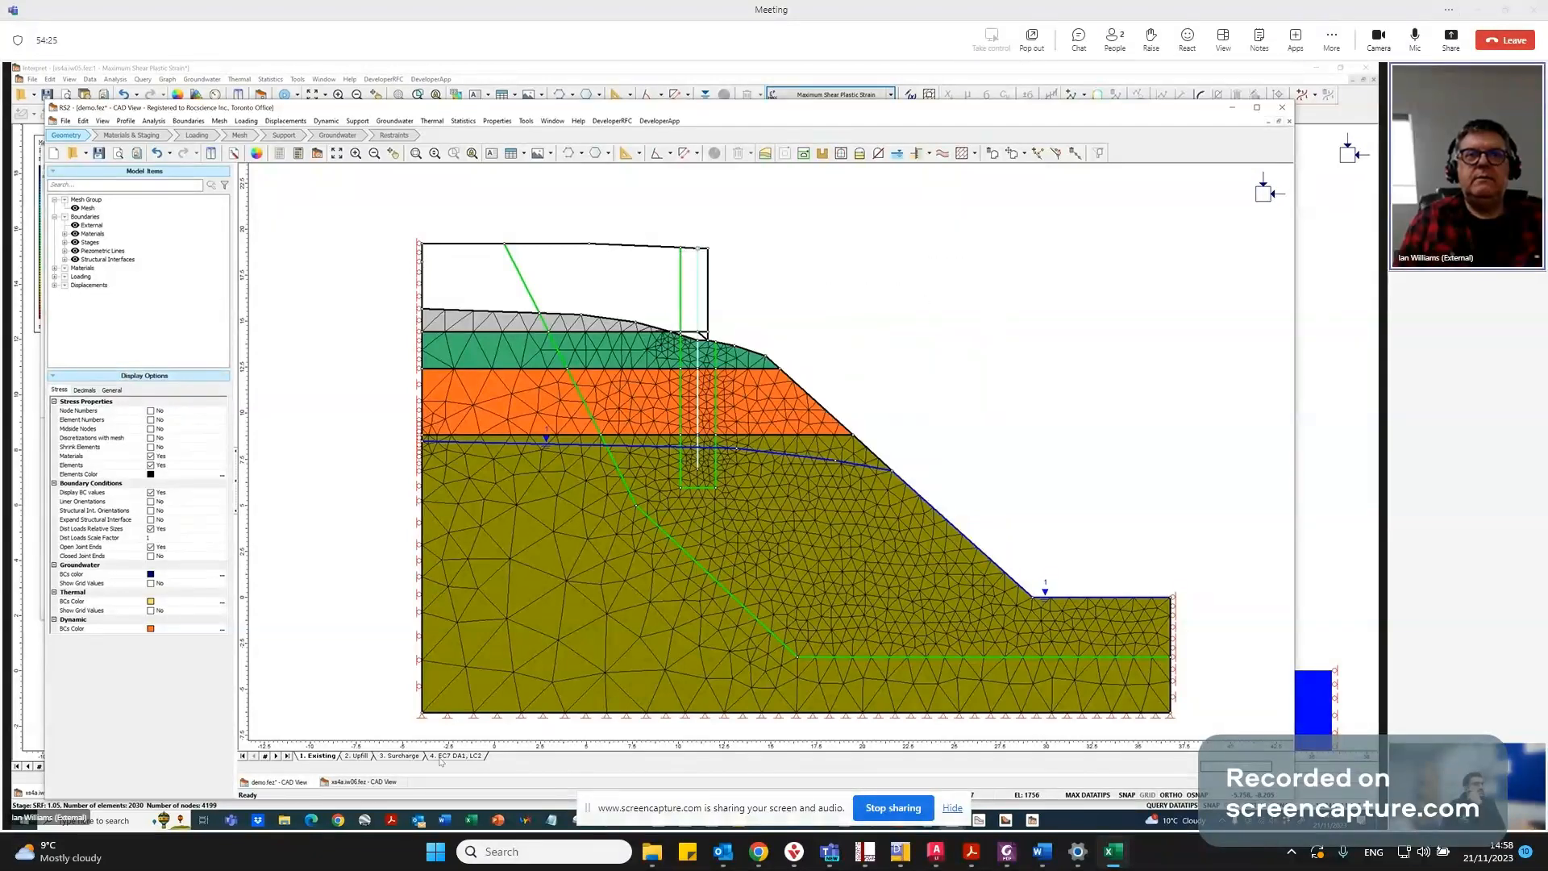
Set the Surcharge distributed load's stage factor to 1.3 for stage 4 and accept the stage factors.
left_click(403, 756)
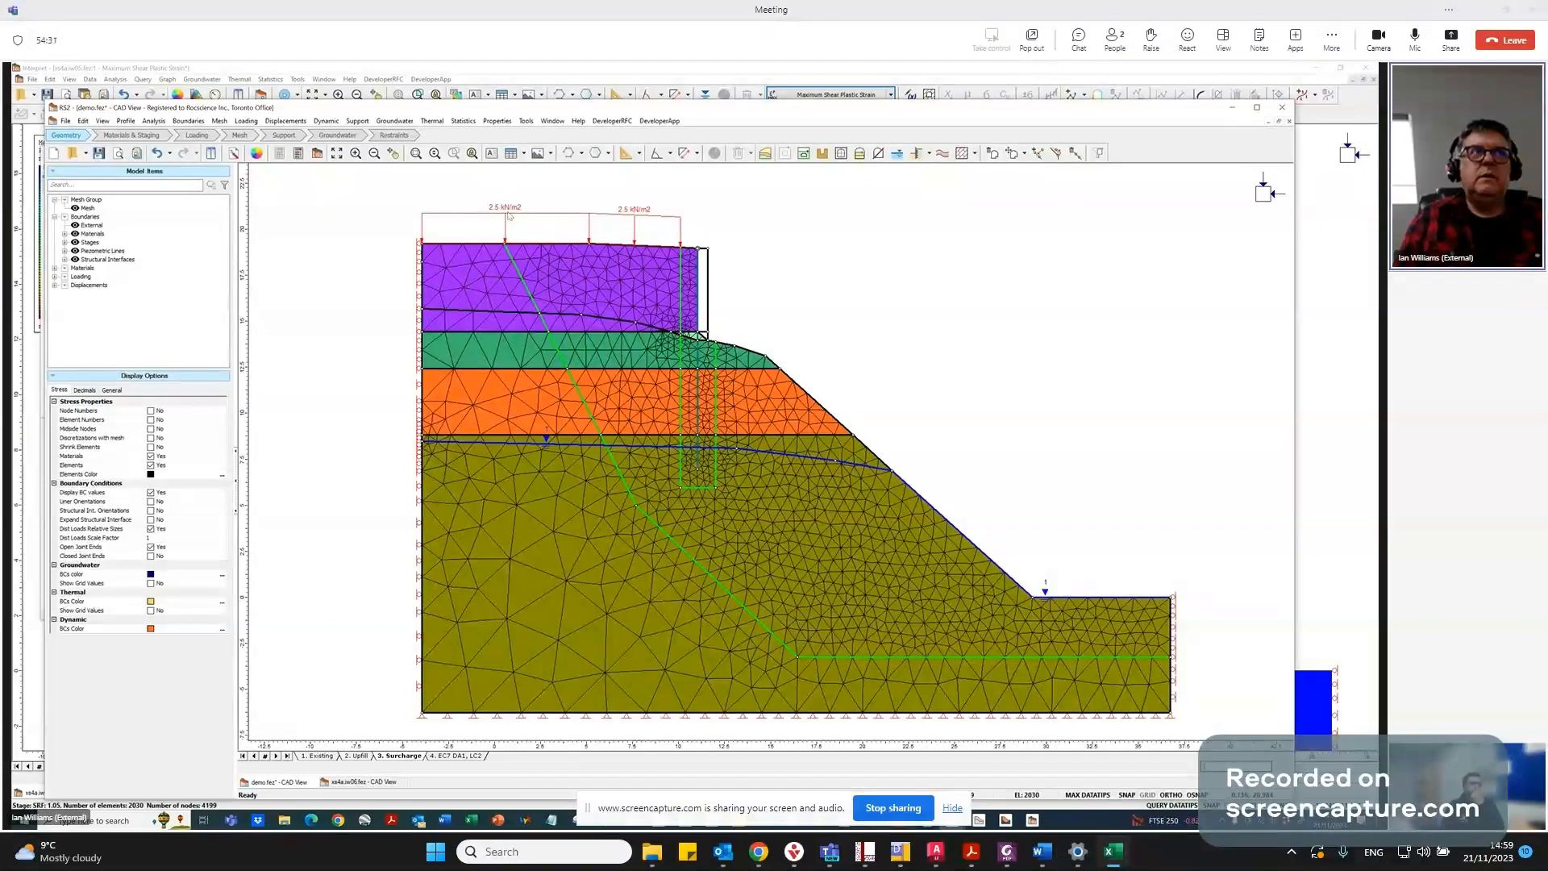
mouse_move(446, 216)
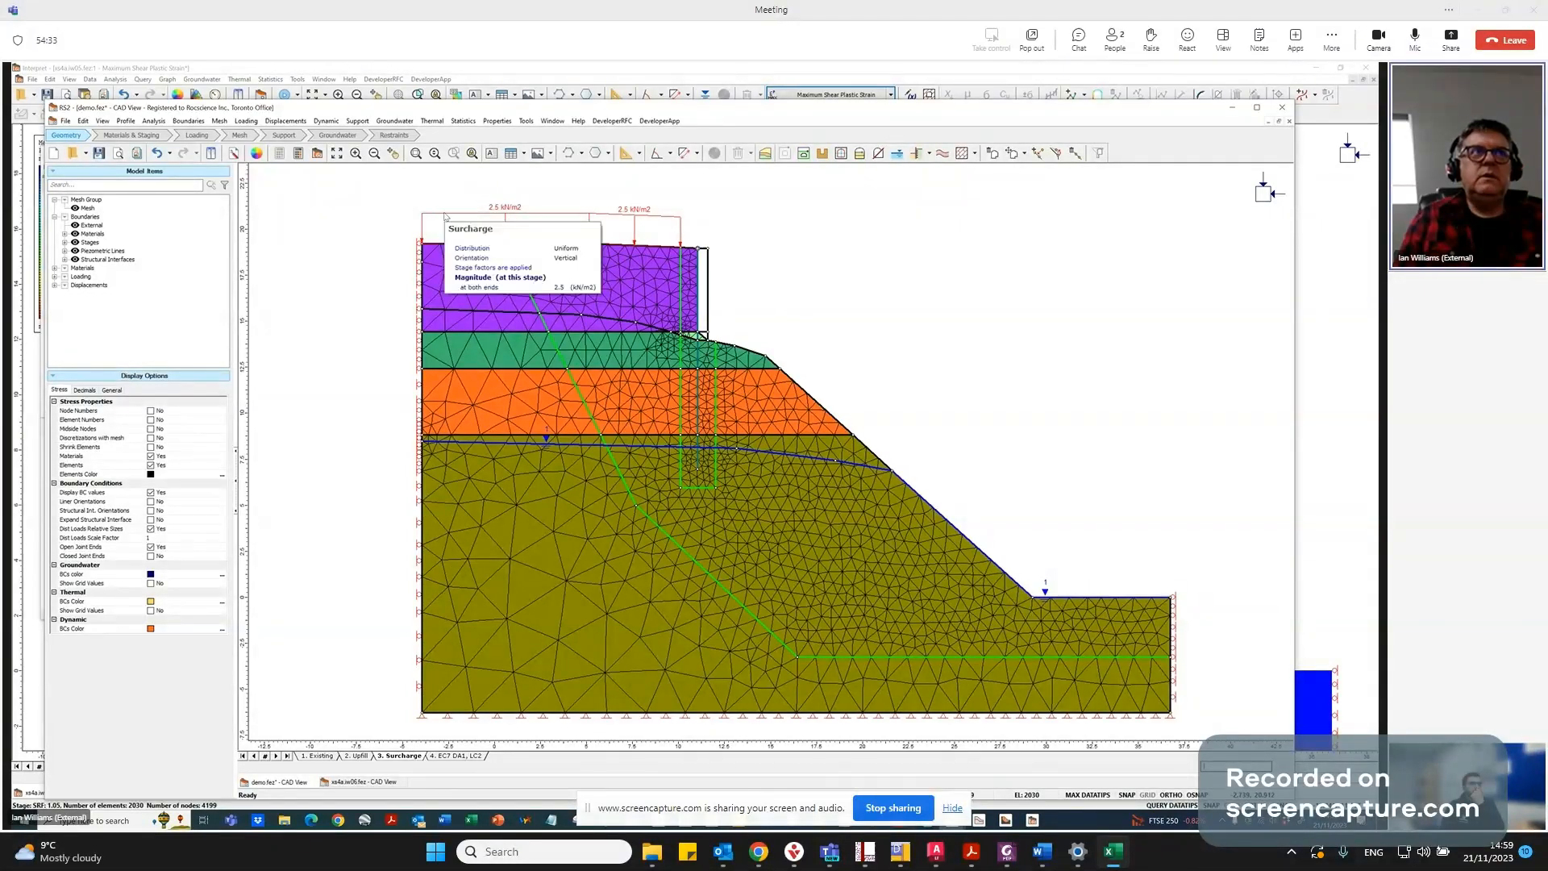
left_click(55, 276)
left_click(64, 294)
left_click(105, 303)
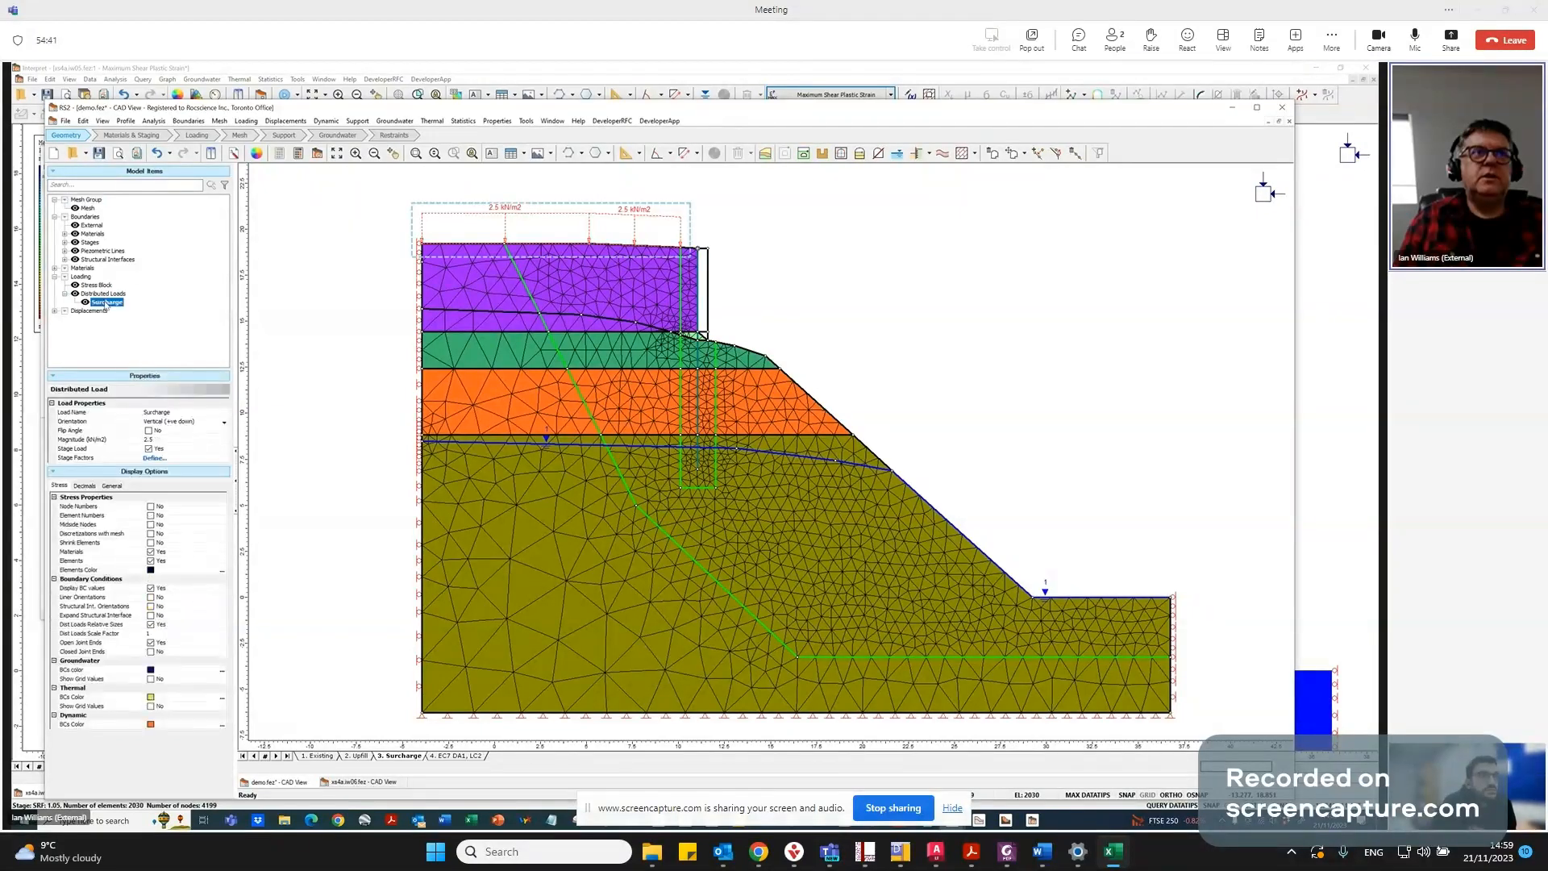
left_click(155, 458)
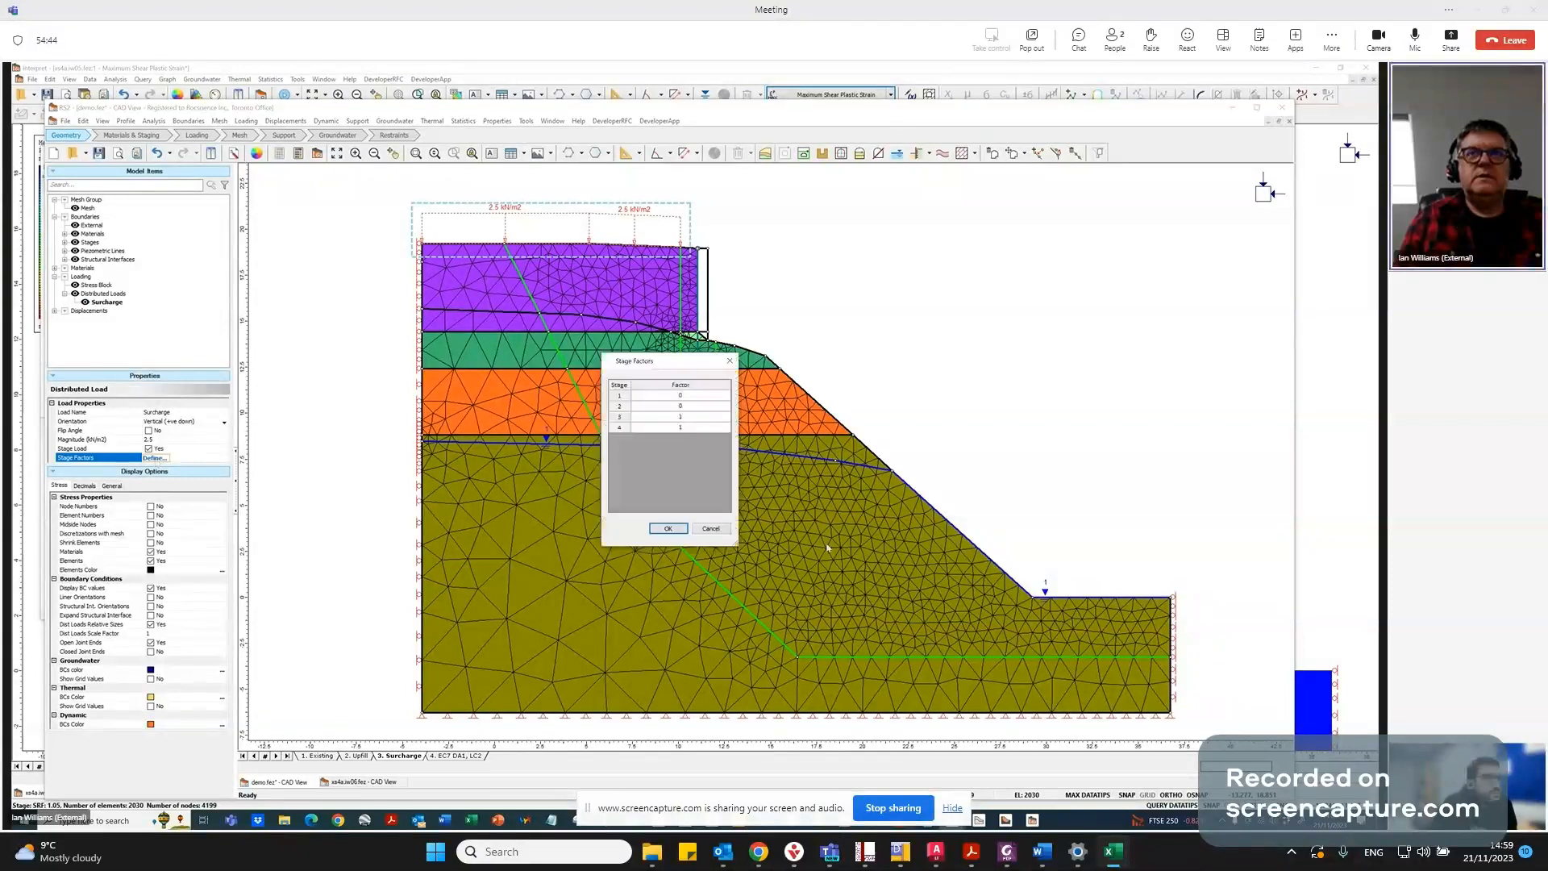
left_click(698, 428)
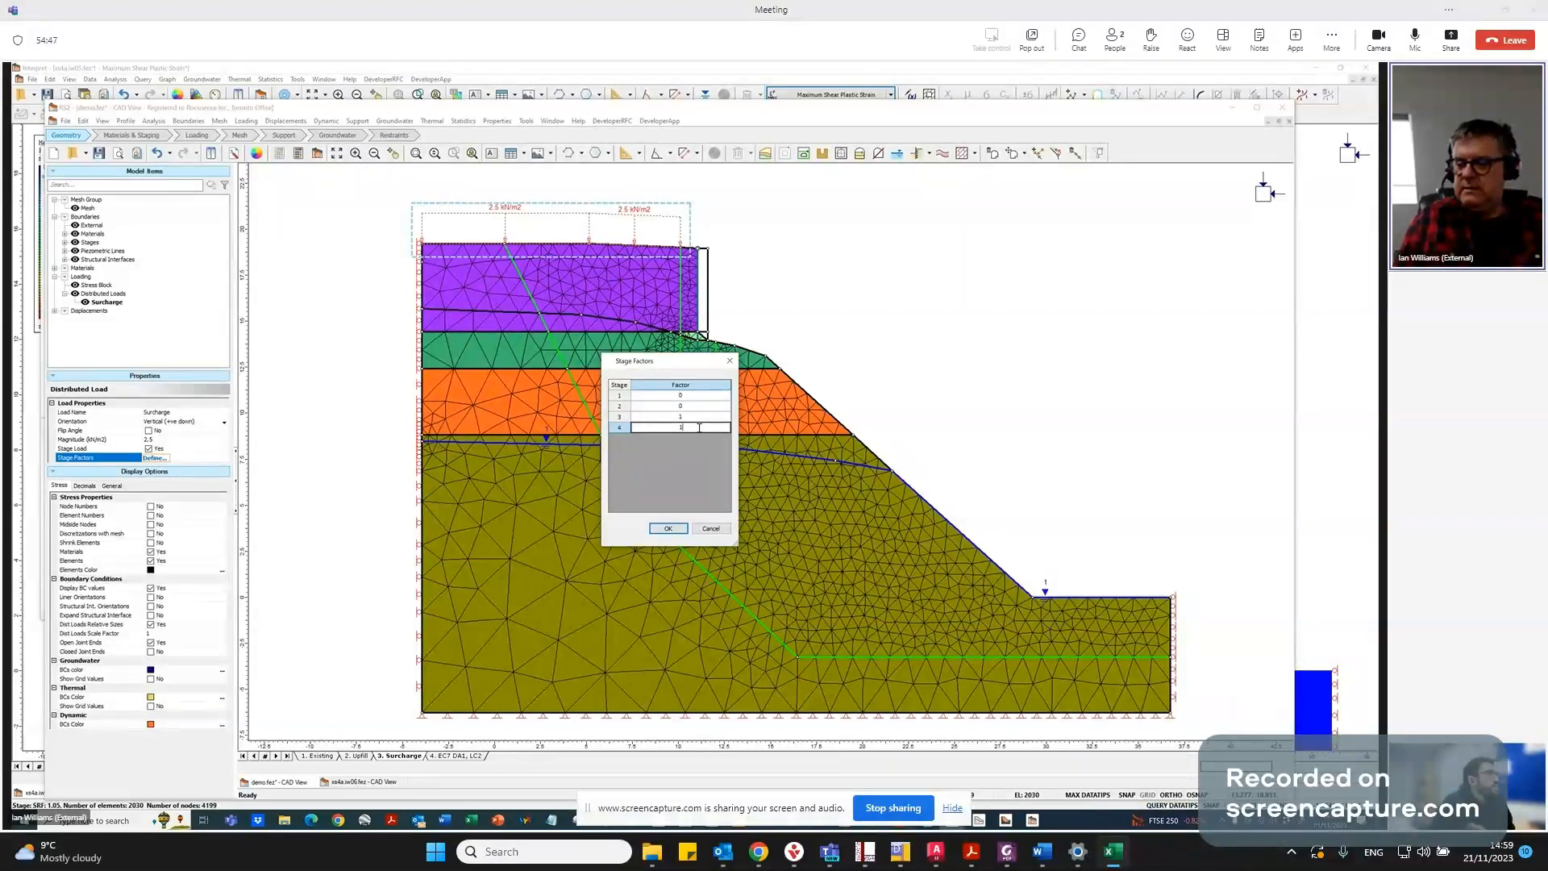
type(".3")
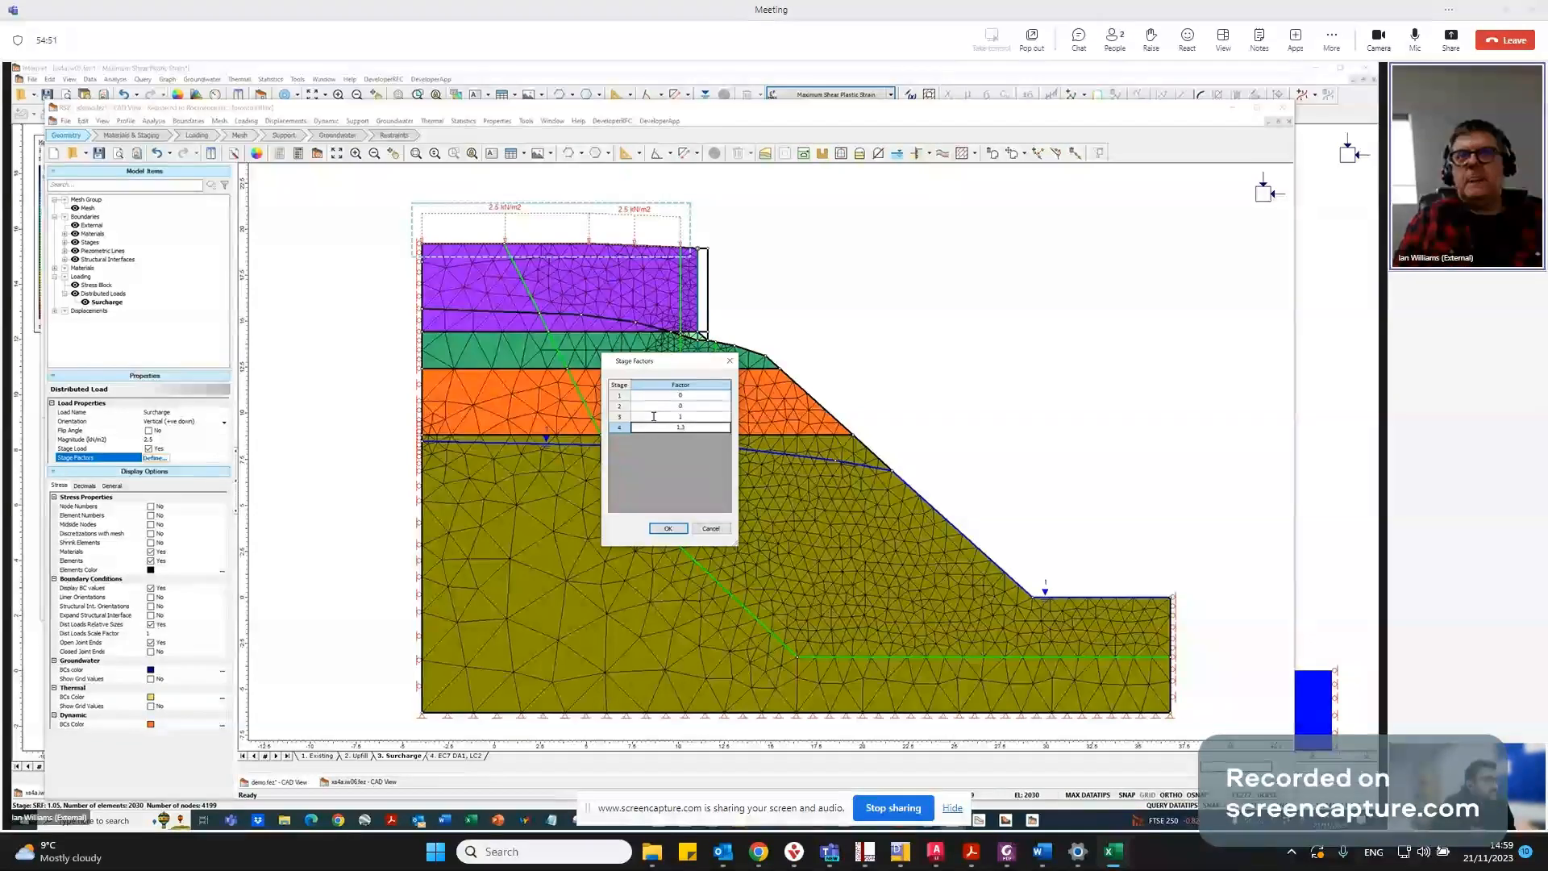
left_click(688, 417)
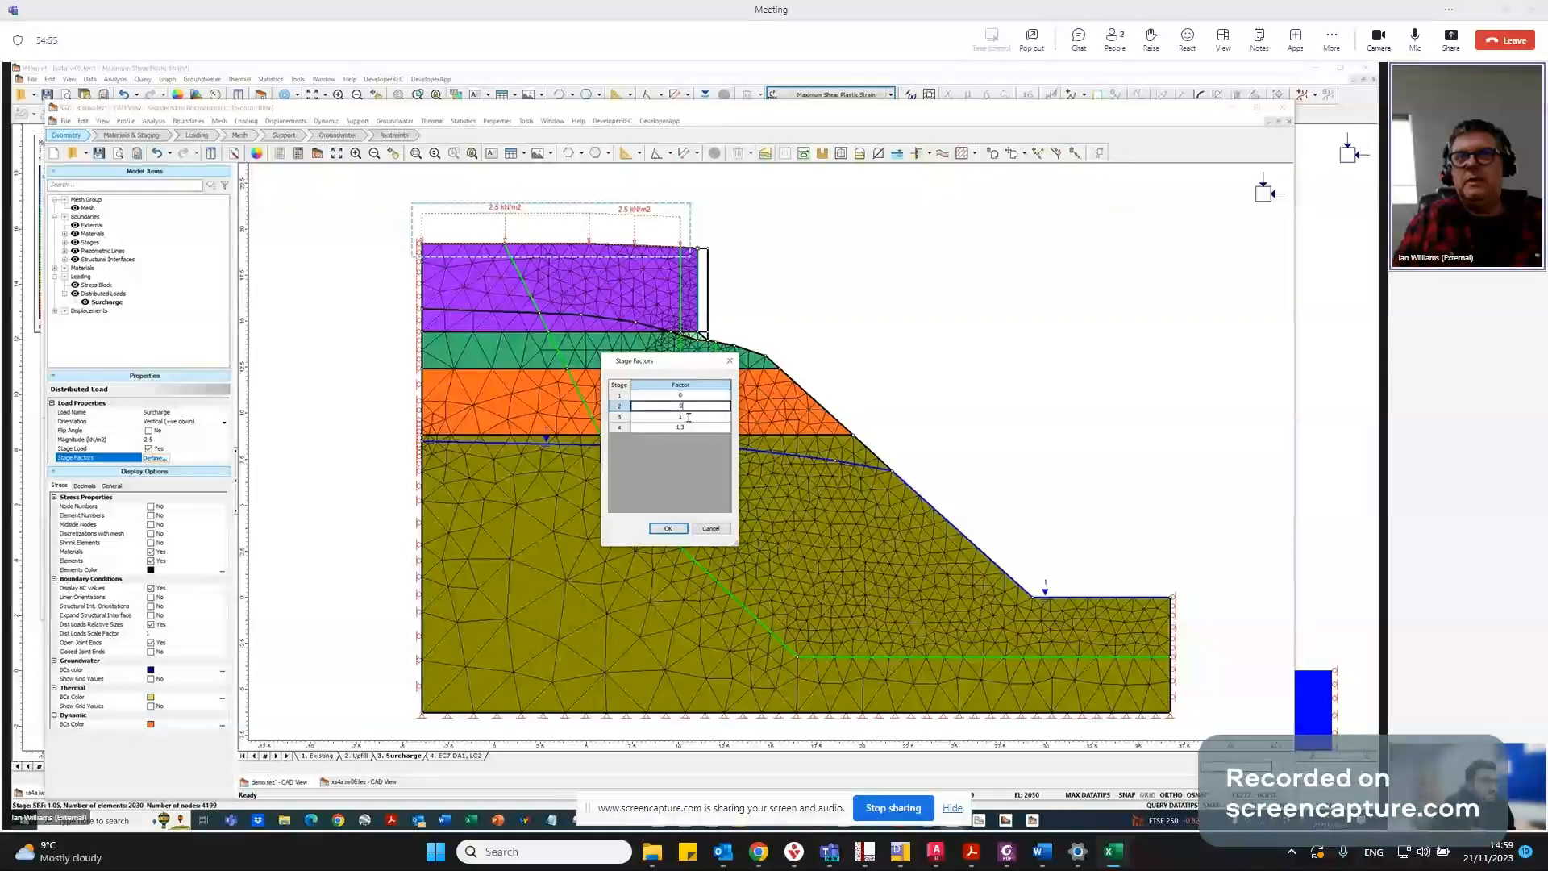
left_click(671, 425)
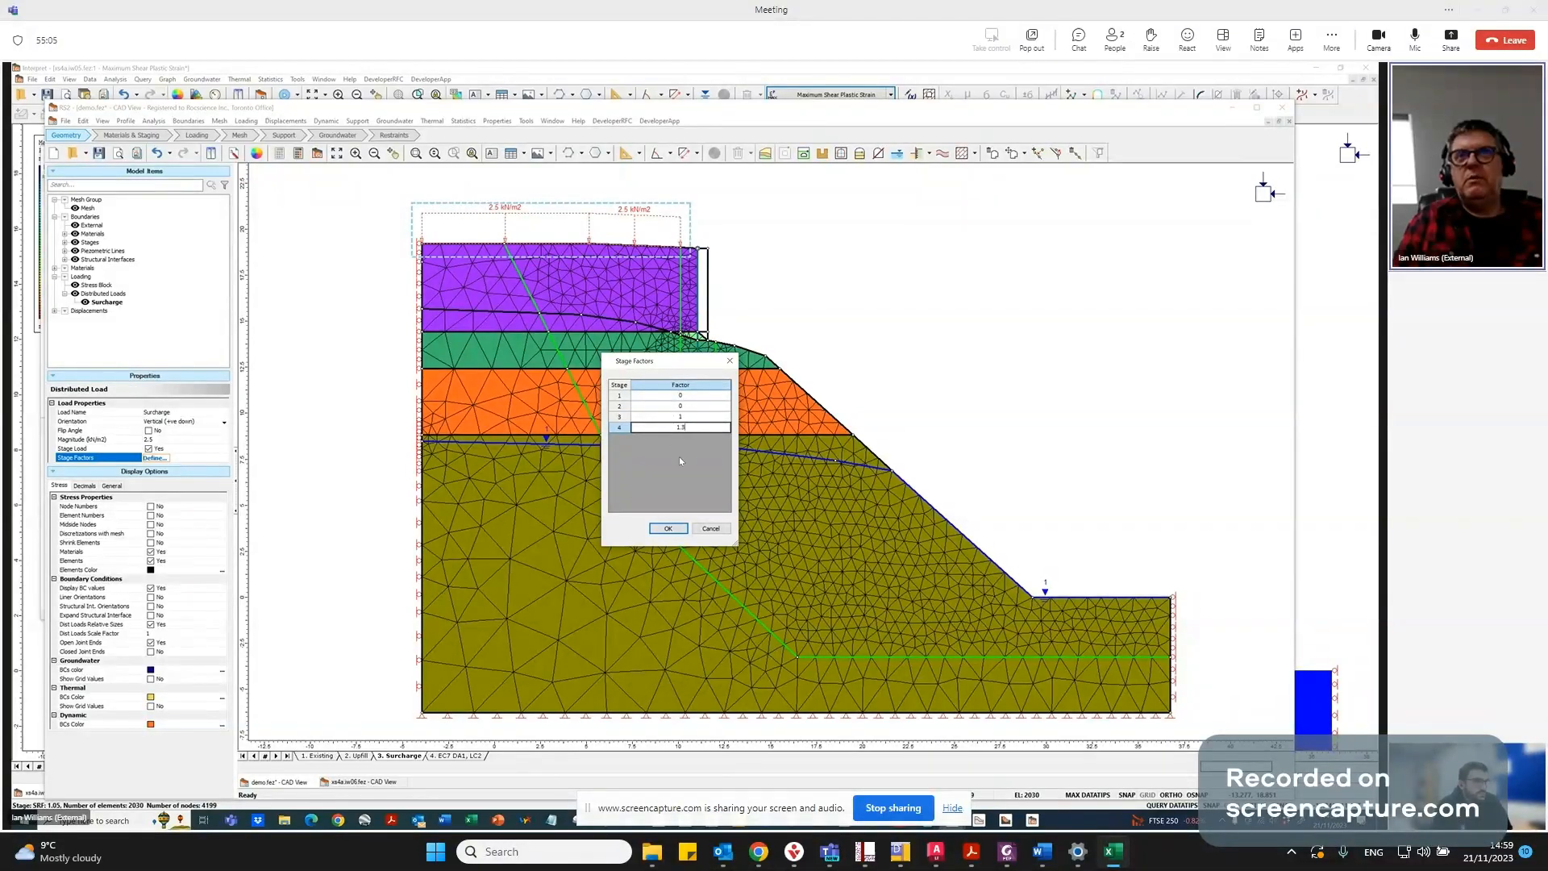
left_click(669, 528)
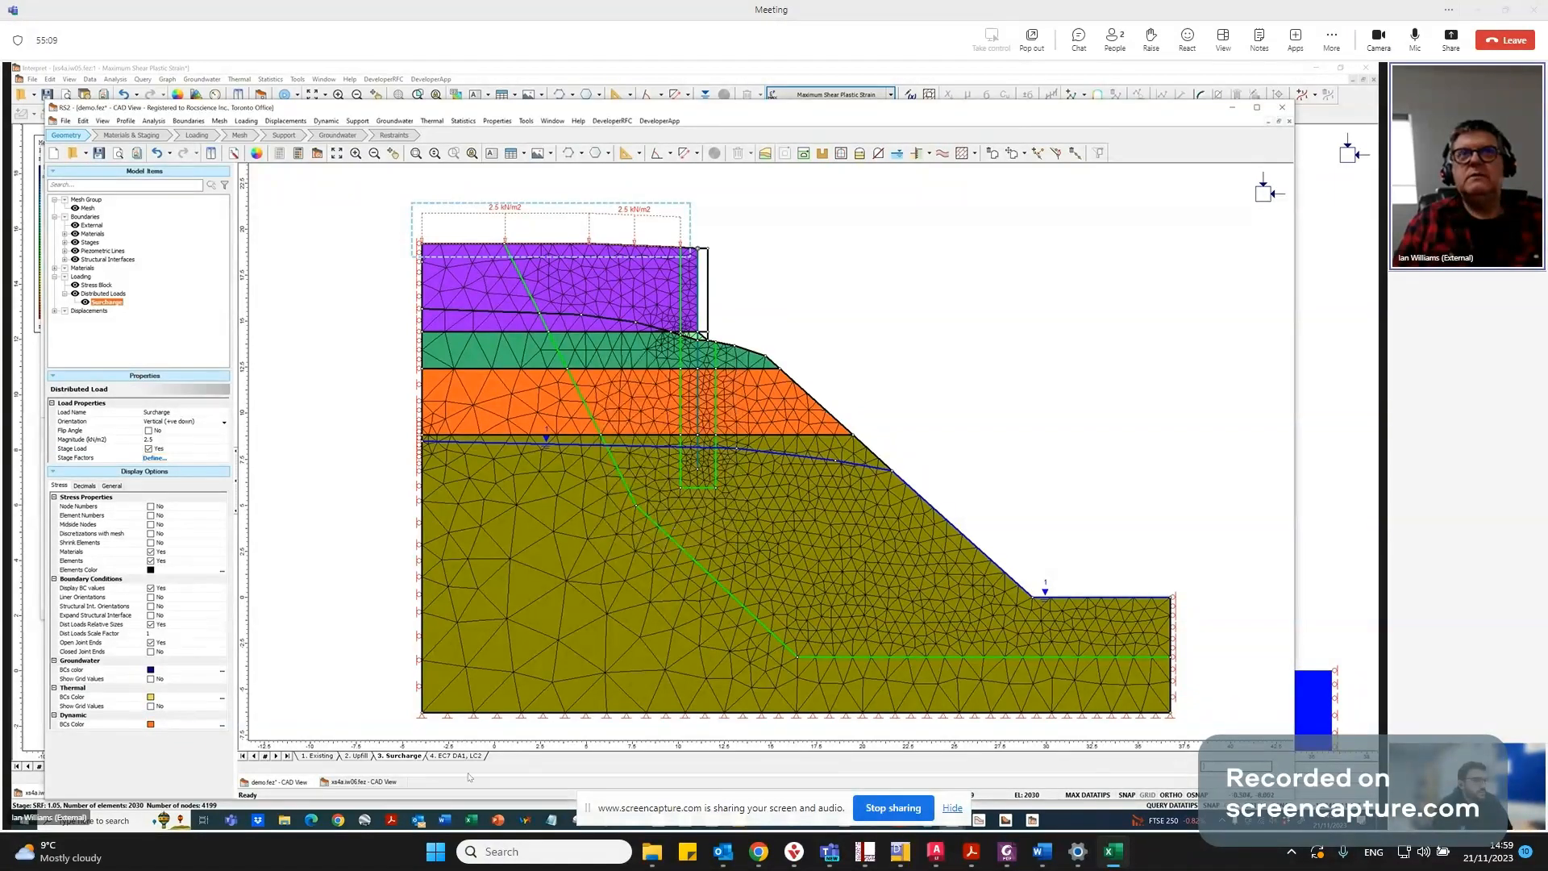
Compare the surcharge magnitude between the Surcharge and EC7 DA1, LC2 stages, and check the upper fill's material properties.
left_click(456, 757)
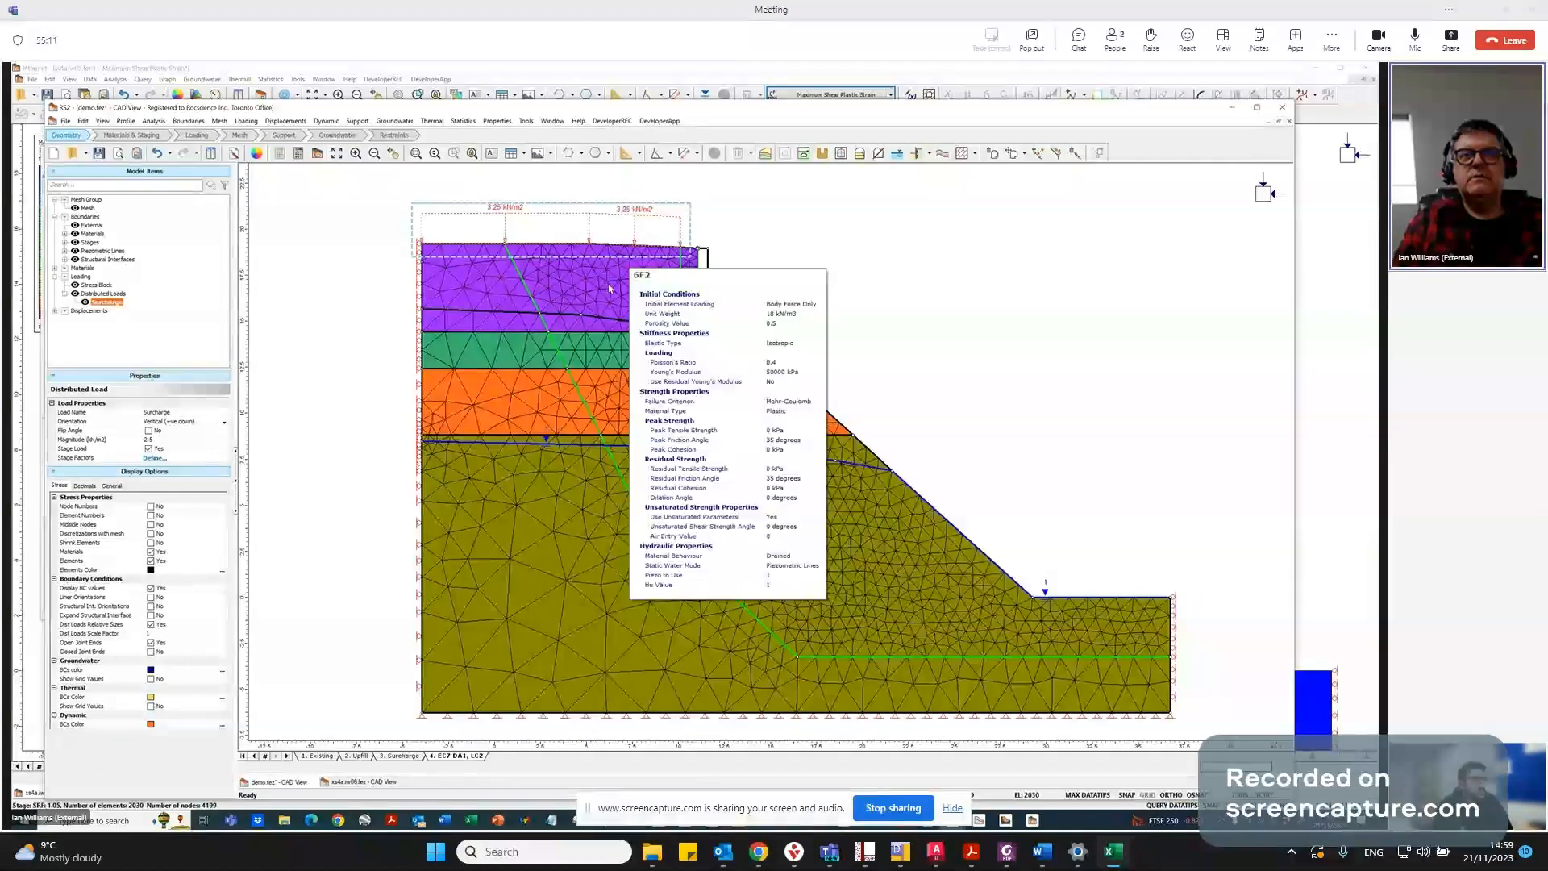
left_click(393, 757)
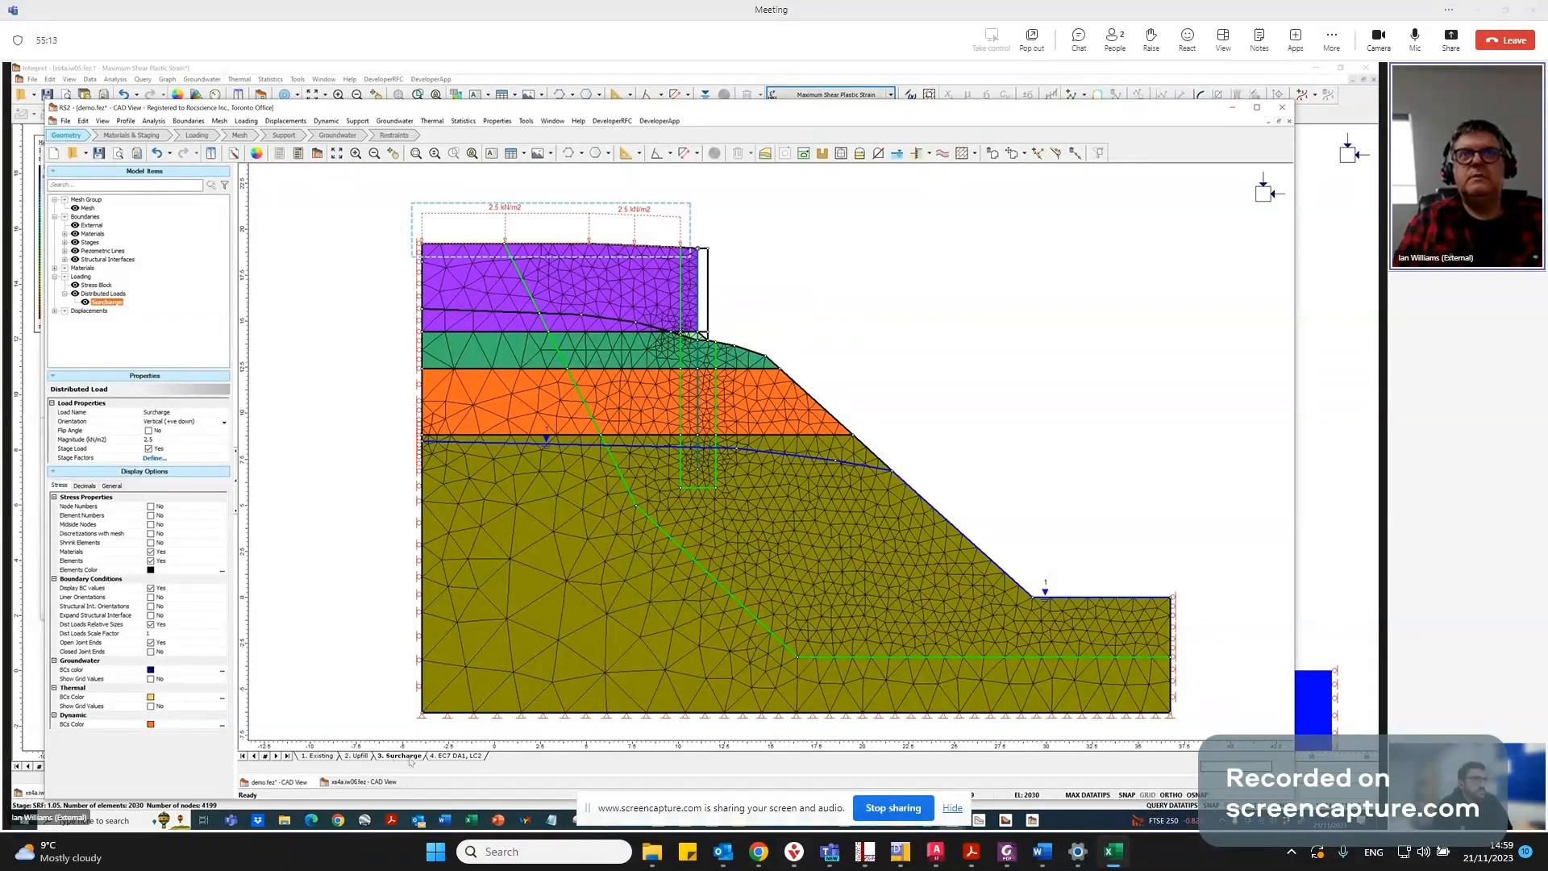
left_click(451, 758)
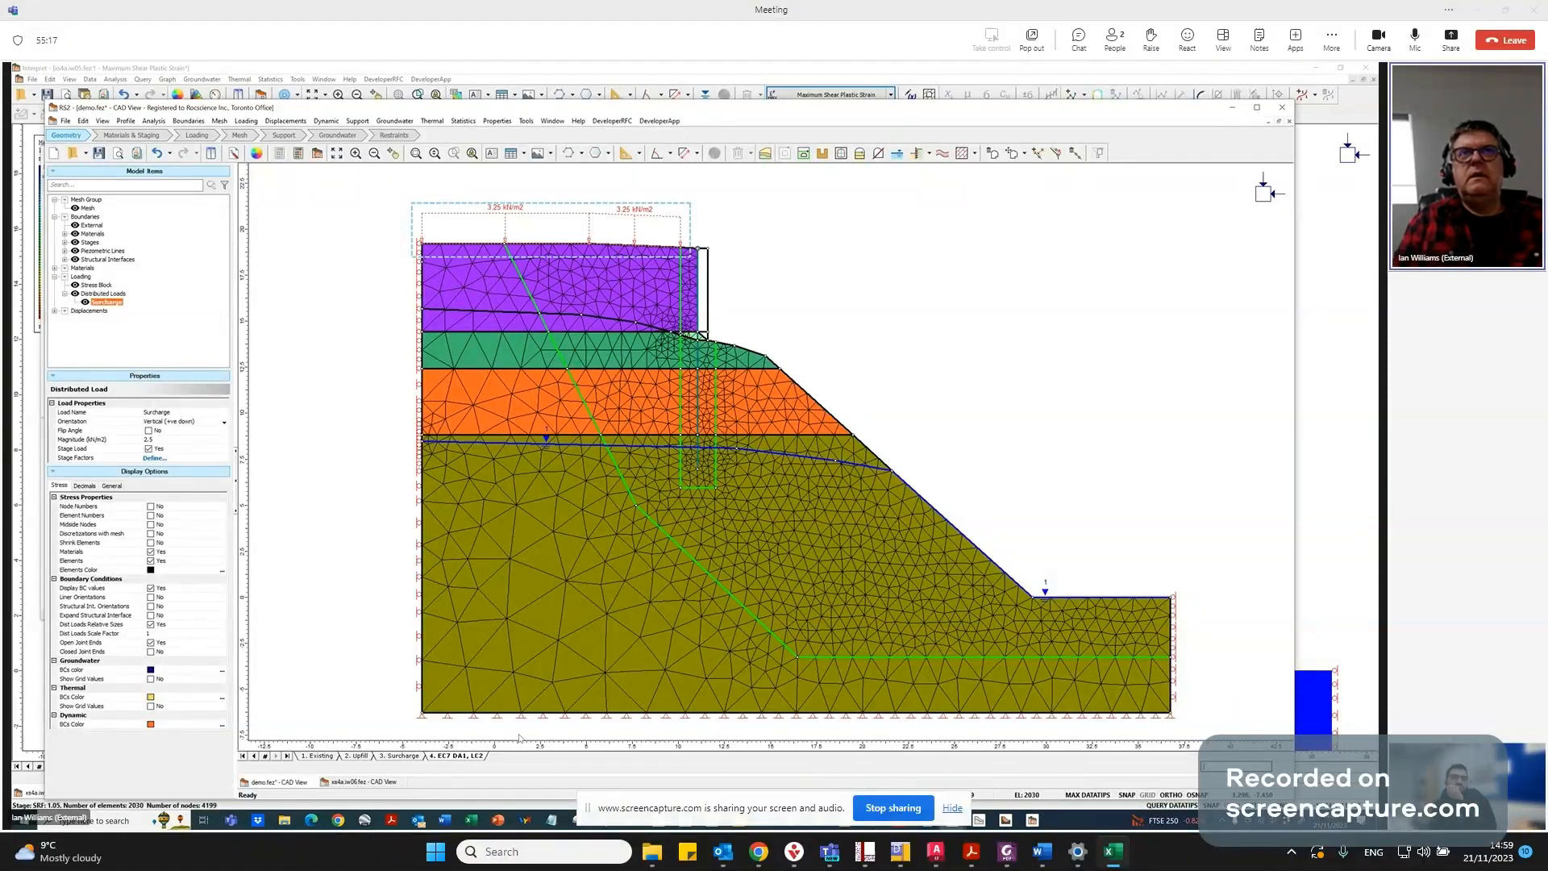
mouse_move(476, 274)
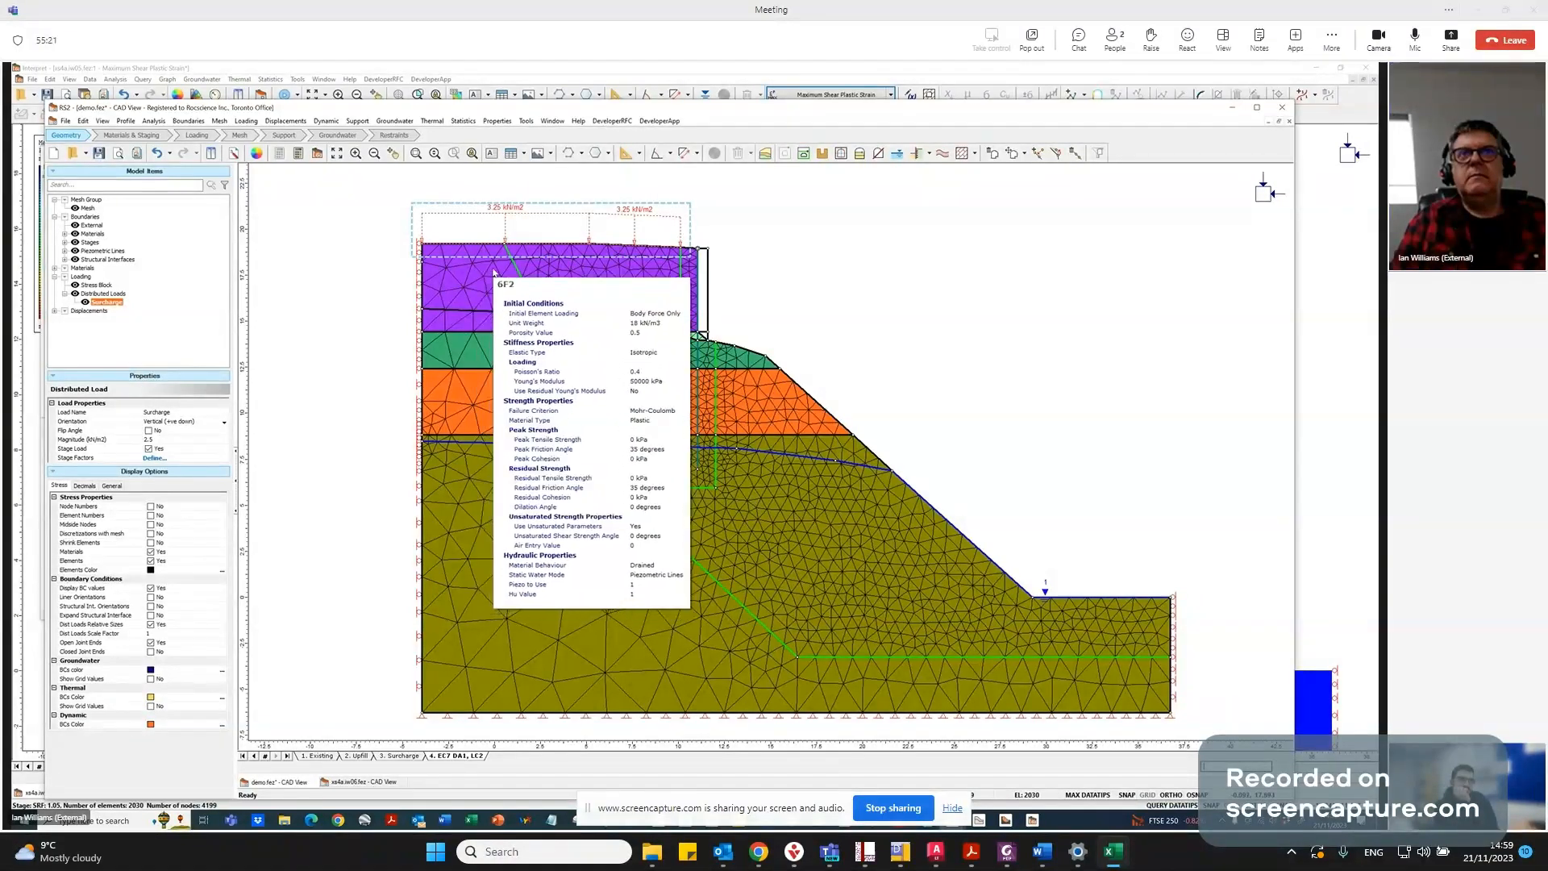
In the 6F2 fill's material properties, enable staged strength/stiffness factors and add a factor row for stage 4.
left_click(490, 275)
right_click(493, 271)
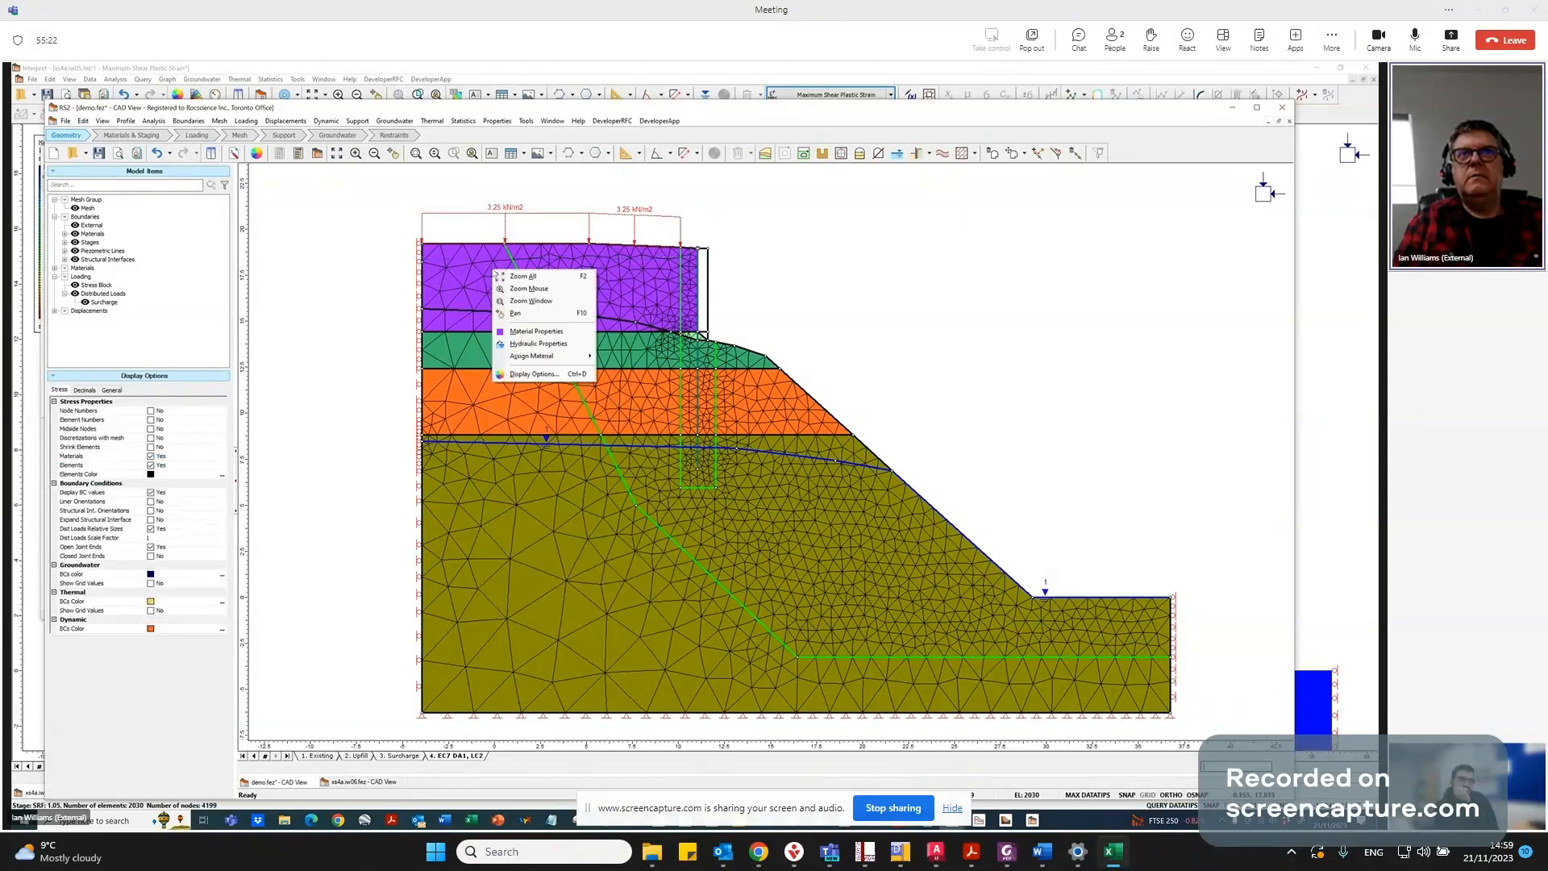
left_click(537, 331)
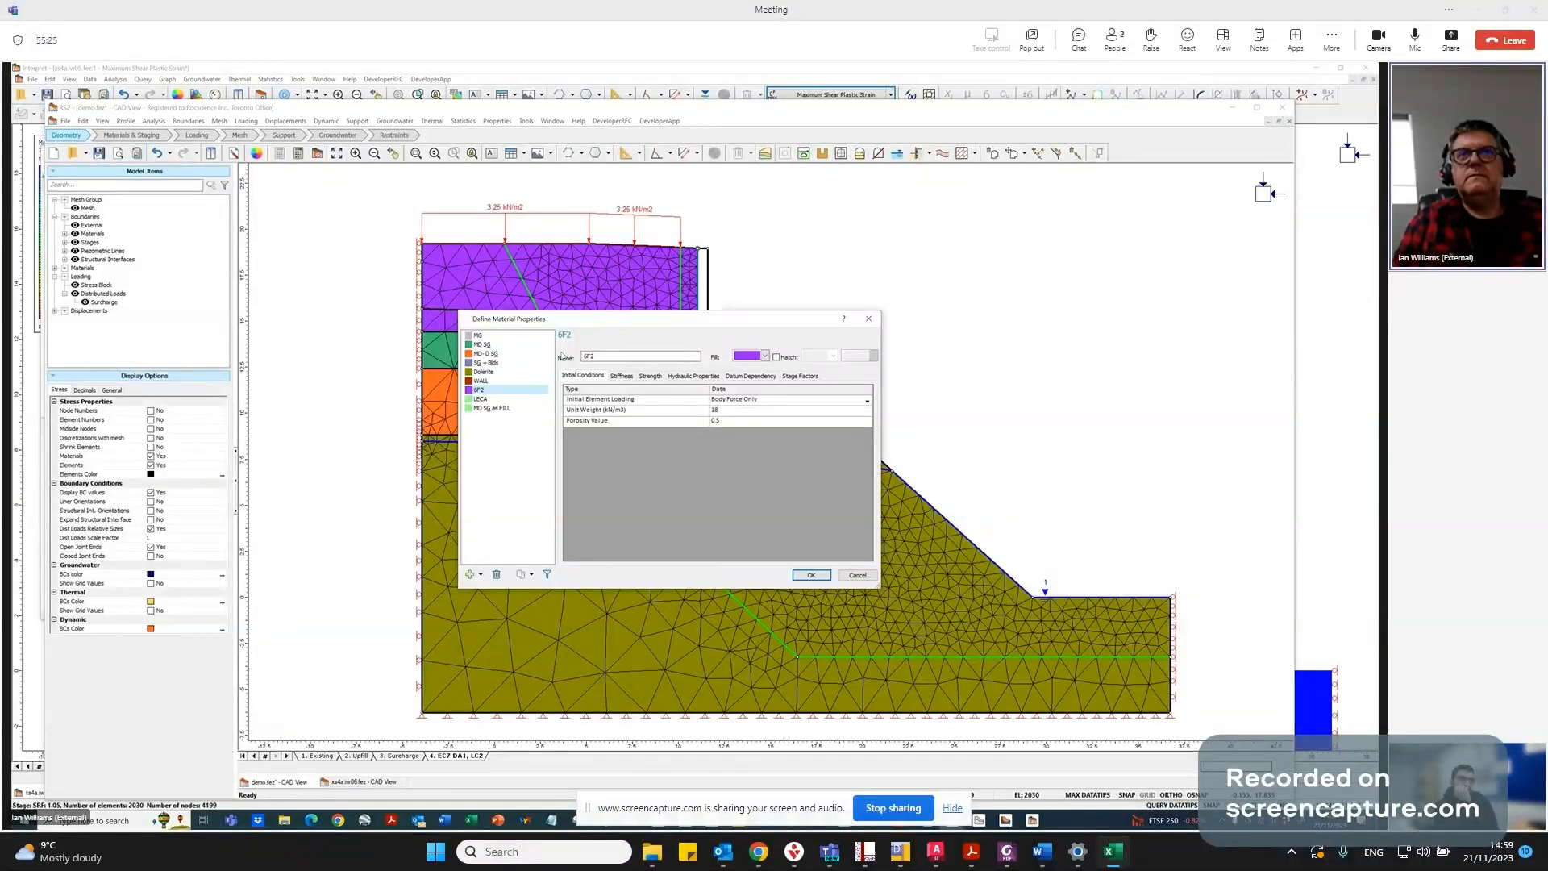
left_click_drag(658, 323, 1007, 179)
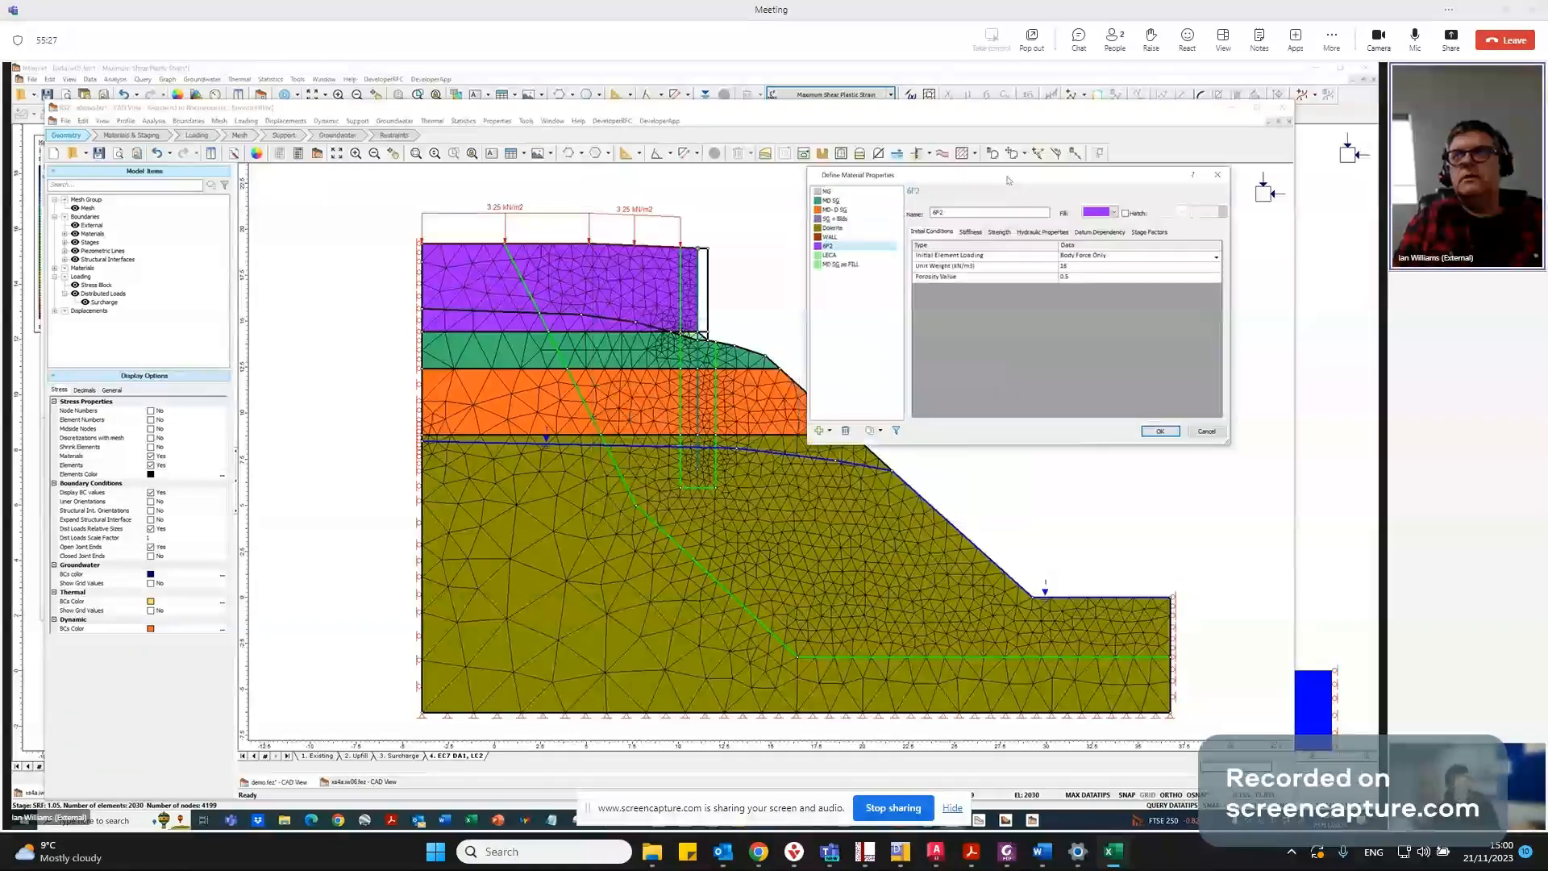
left_click(1142, 234)
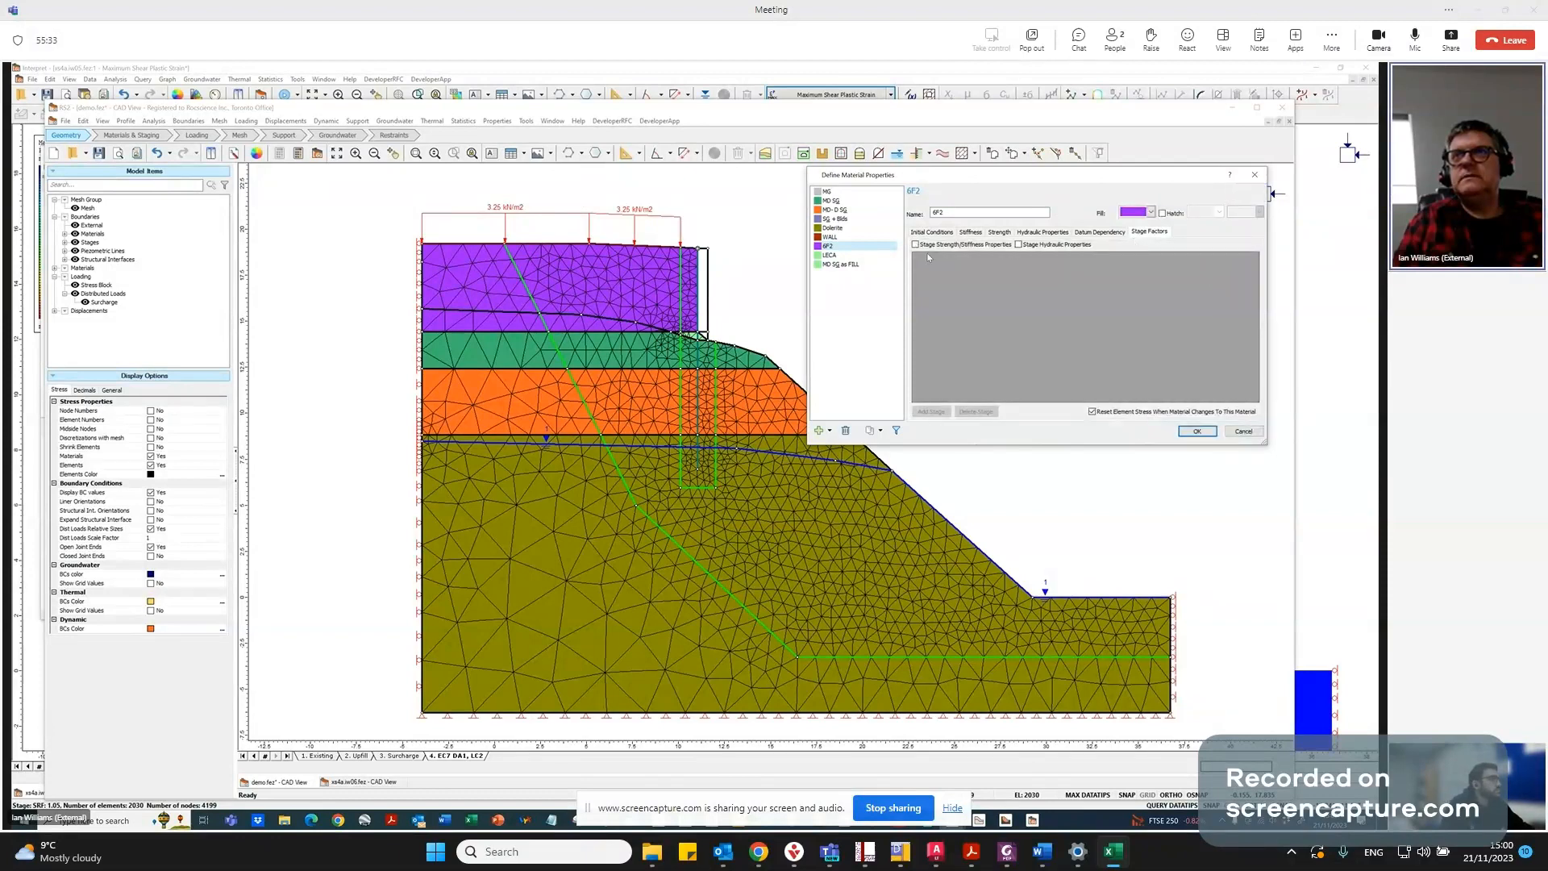
left_click(919, 245)
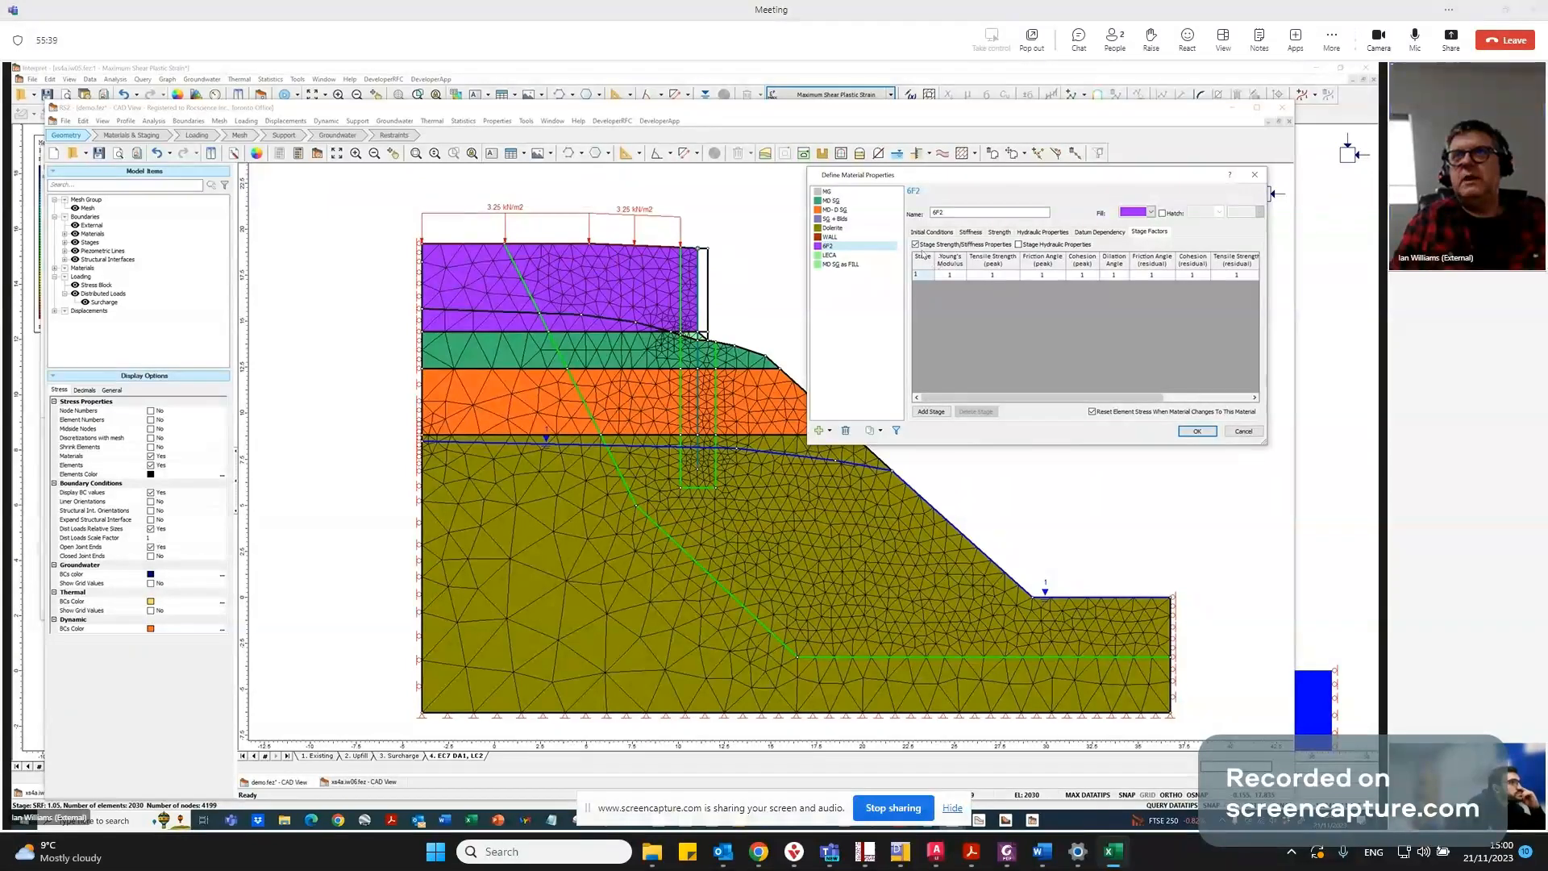
left_click(932, 411)
left_click(918, 285)
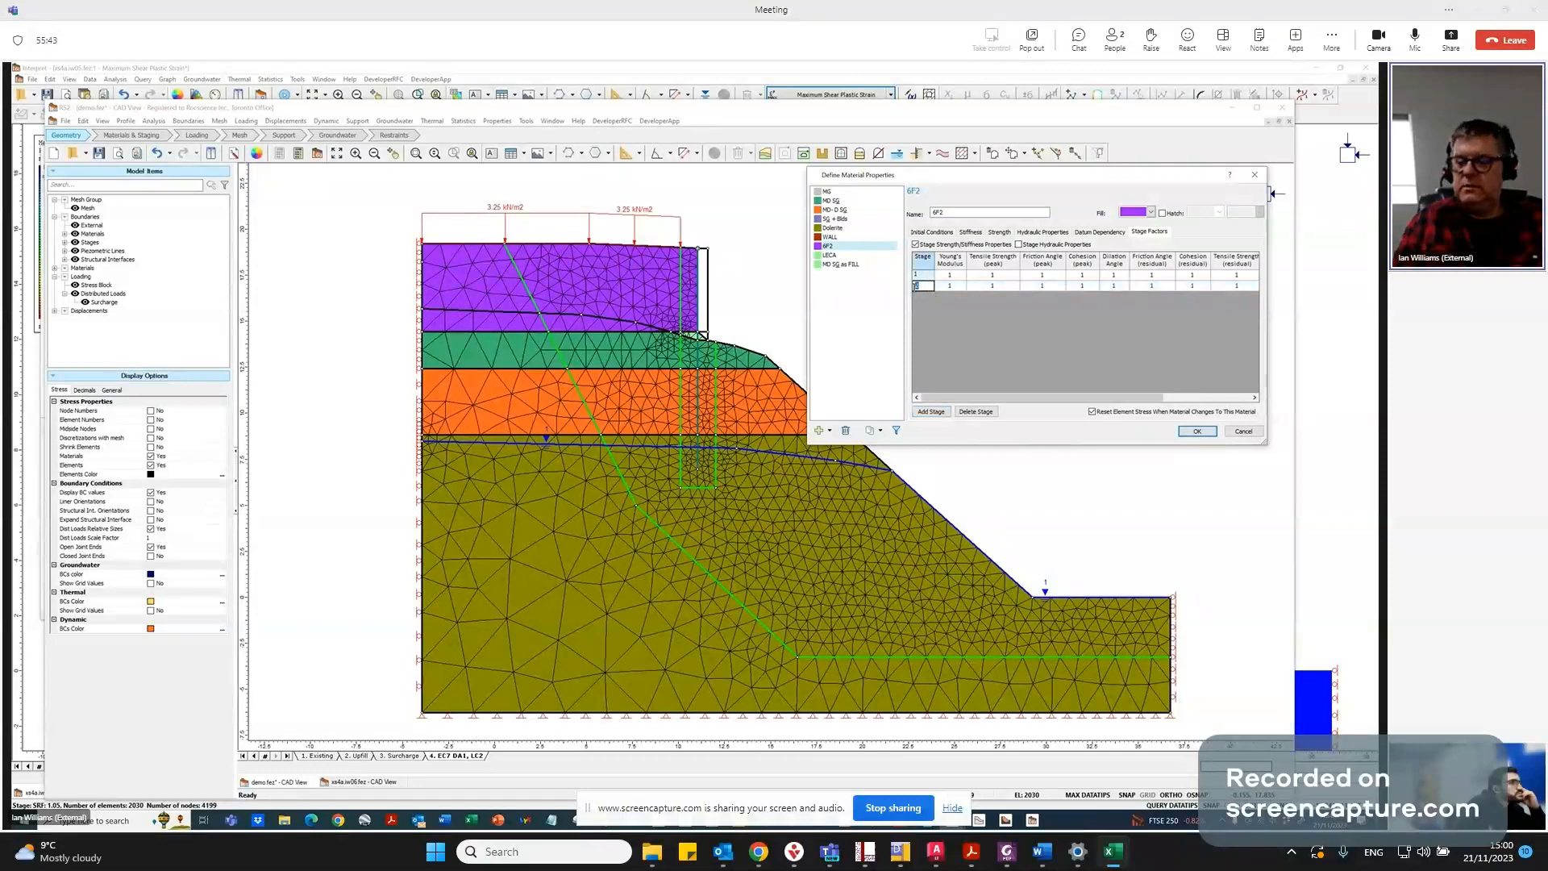
type("4")
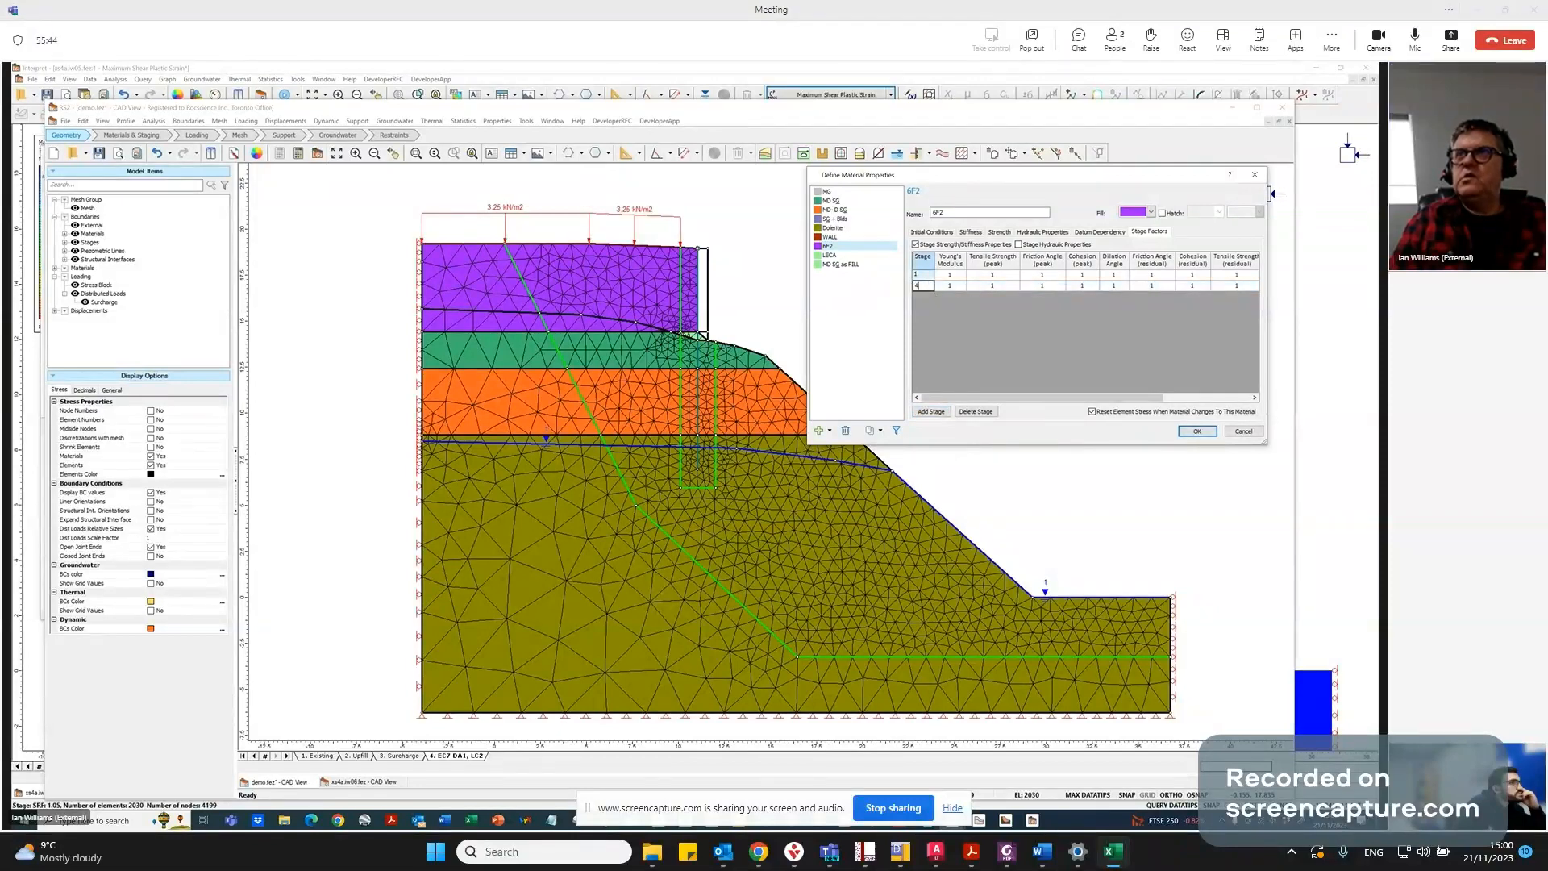
left_click(977, 284)
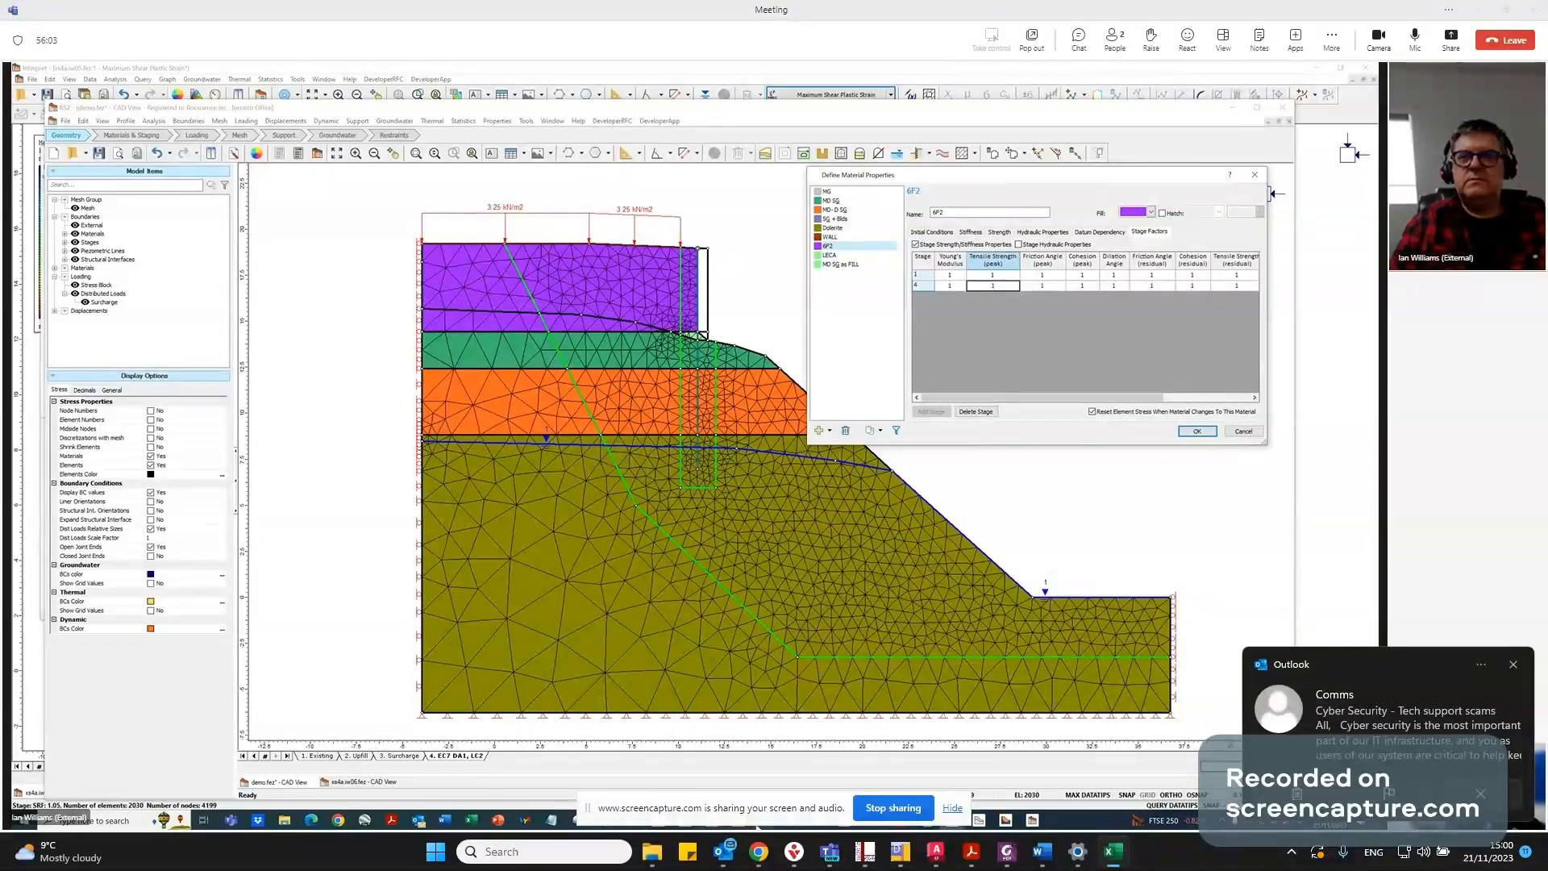
Switch to the Mathematica scratchpad and evaluate 1/1.25 to obtain the strength reduction factor.
mouse_move(902, 824)
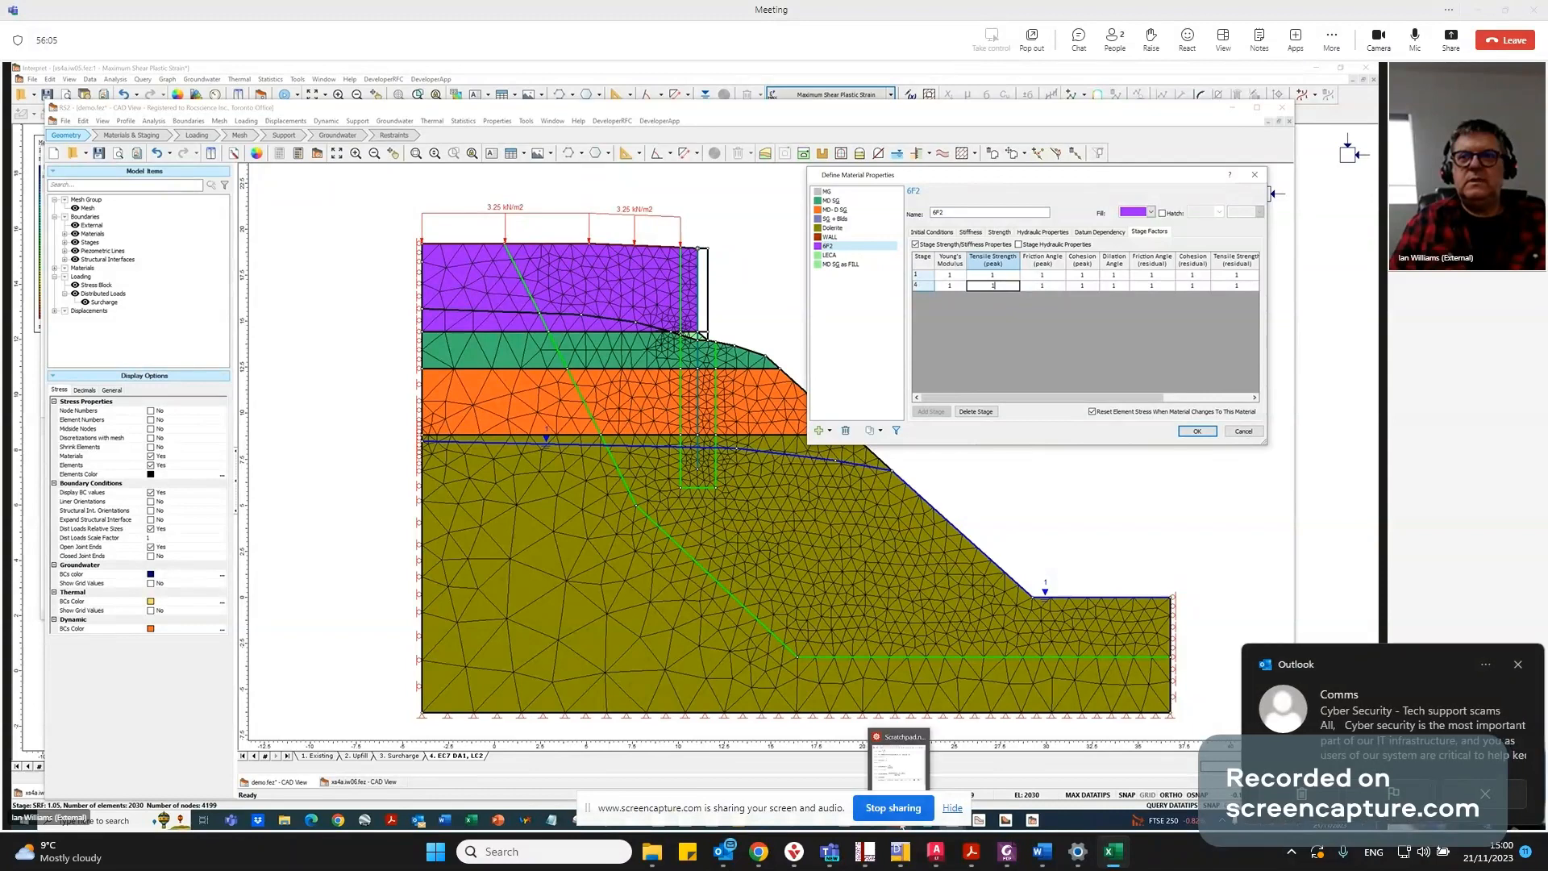
left_click(900, 824)
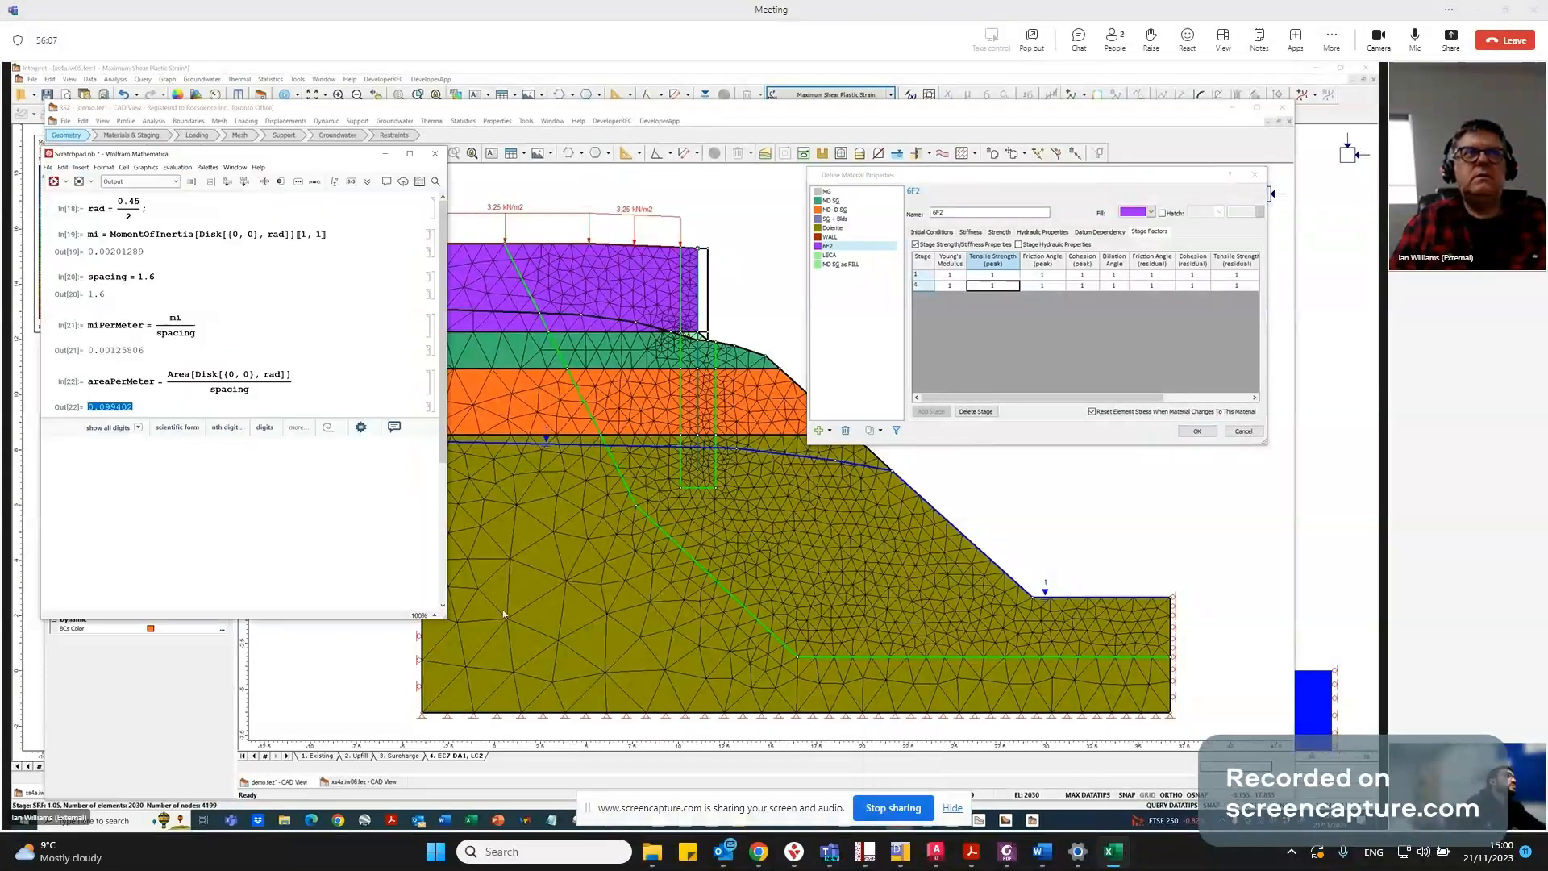
left_click(99, 452)
type("1")
key("ctrl+slash")
type("1.")
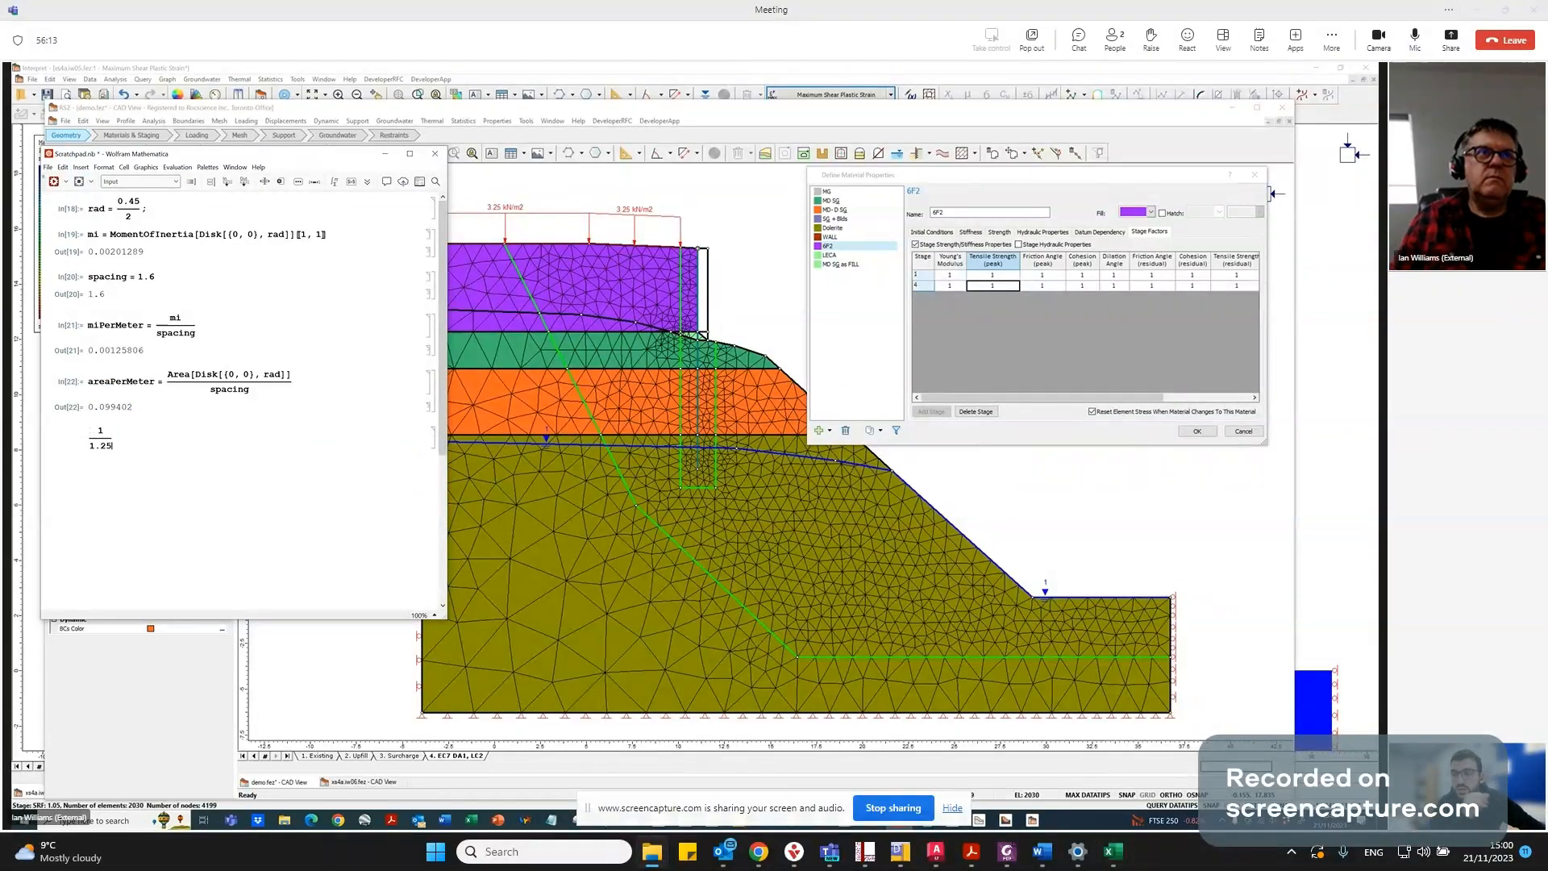
type("25")
key("shift+Return")
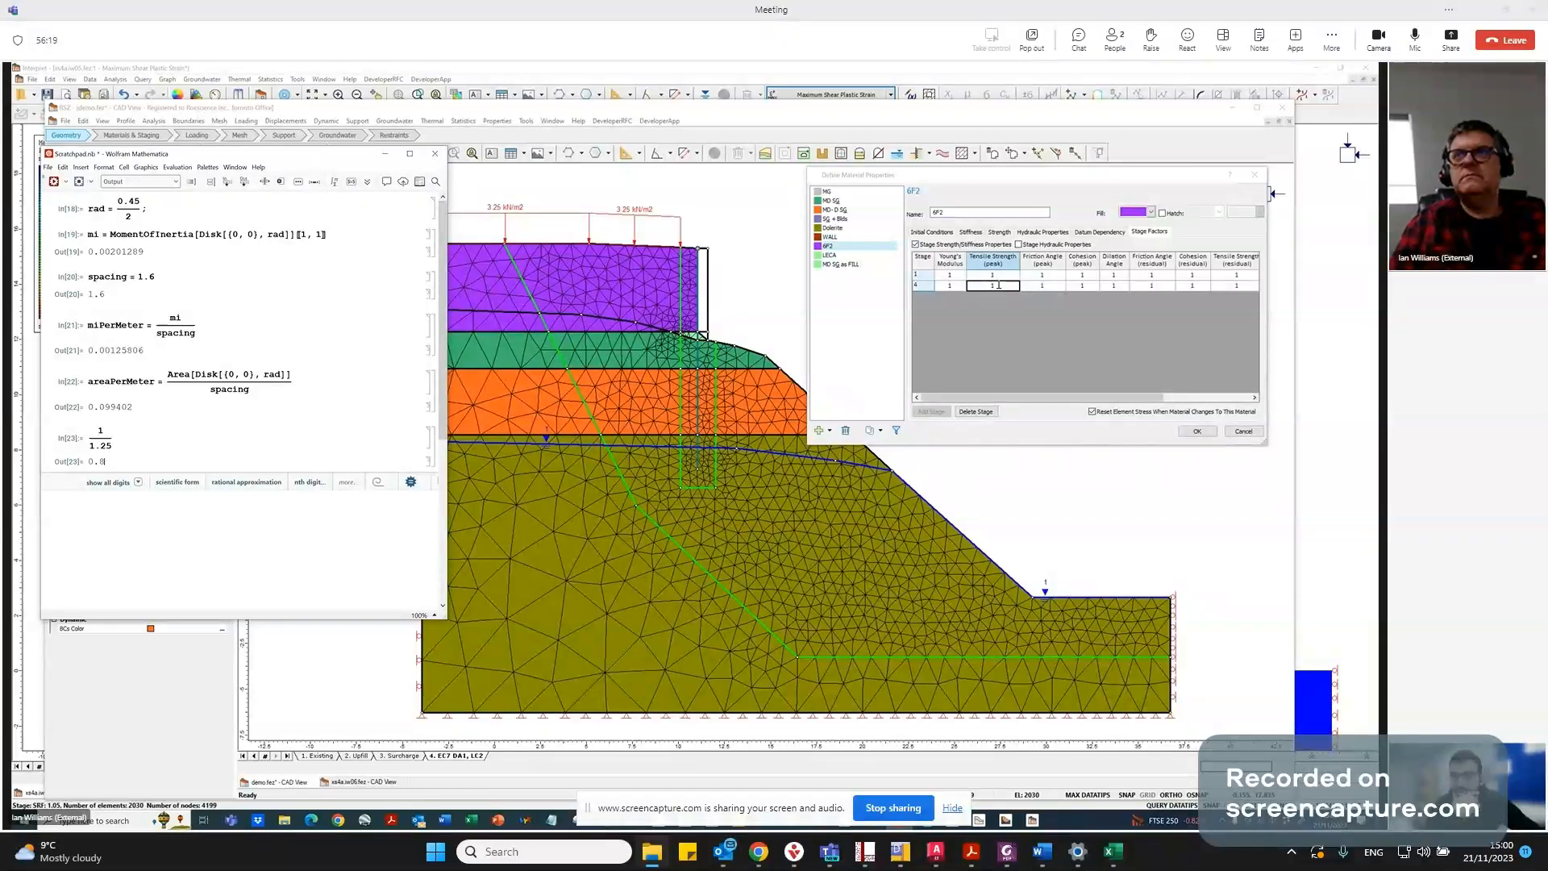
Back in RS2, set 6F2's stage 4 peak tensile strength, friction angle and cohesion factors to 0.8.
left_click(1006, 283)
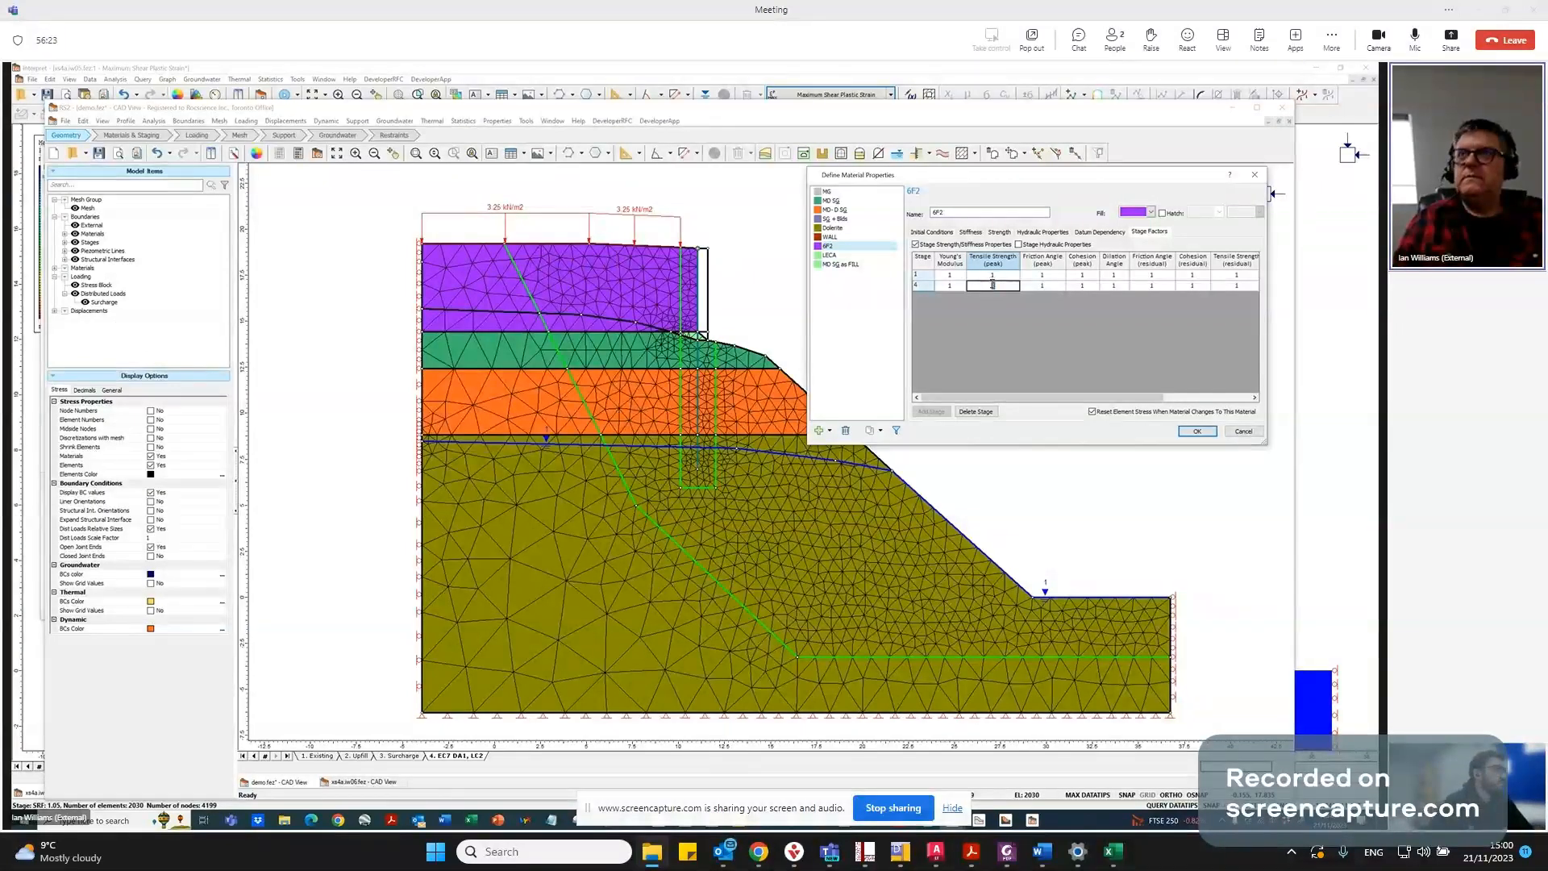
type("0.8")
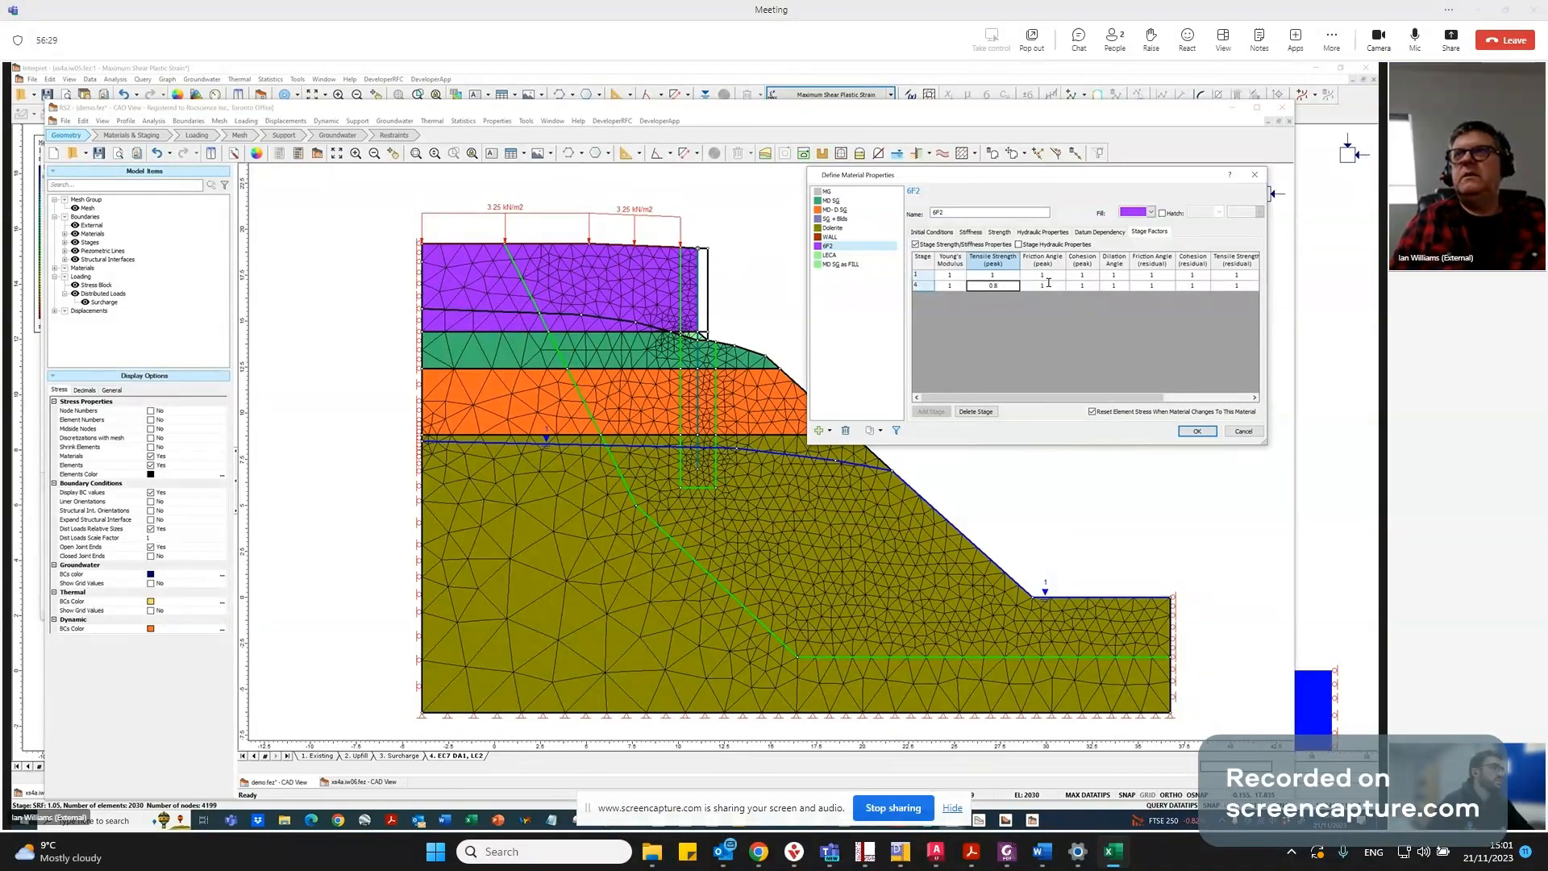
left_click(1048, 284)
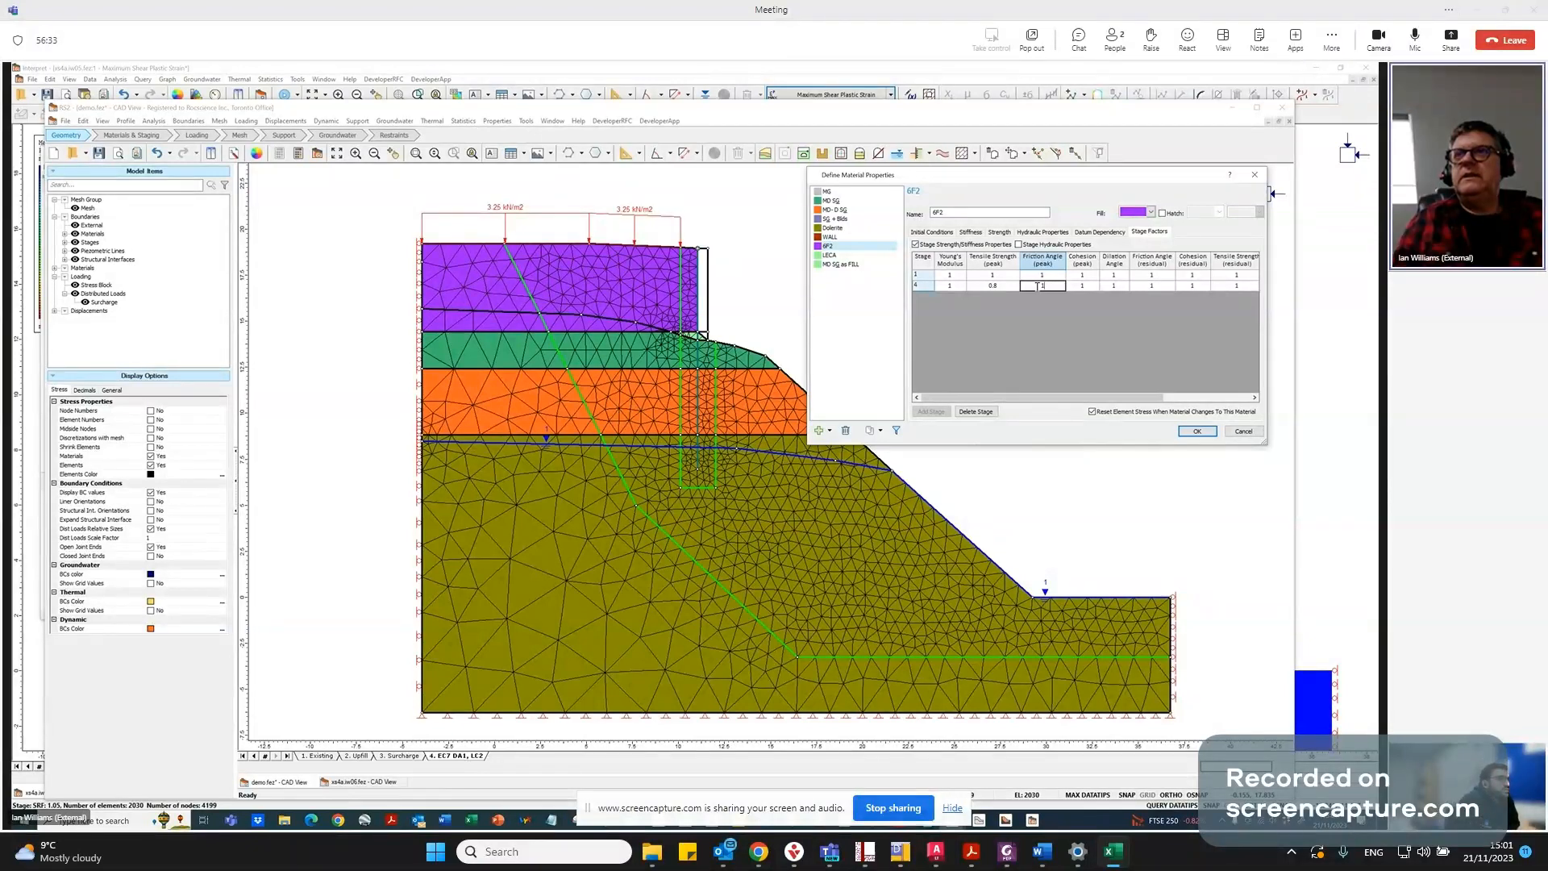
double_click(1040, 287)
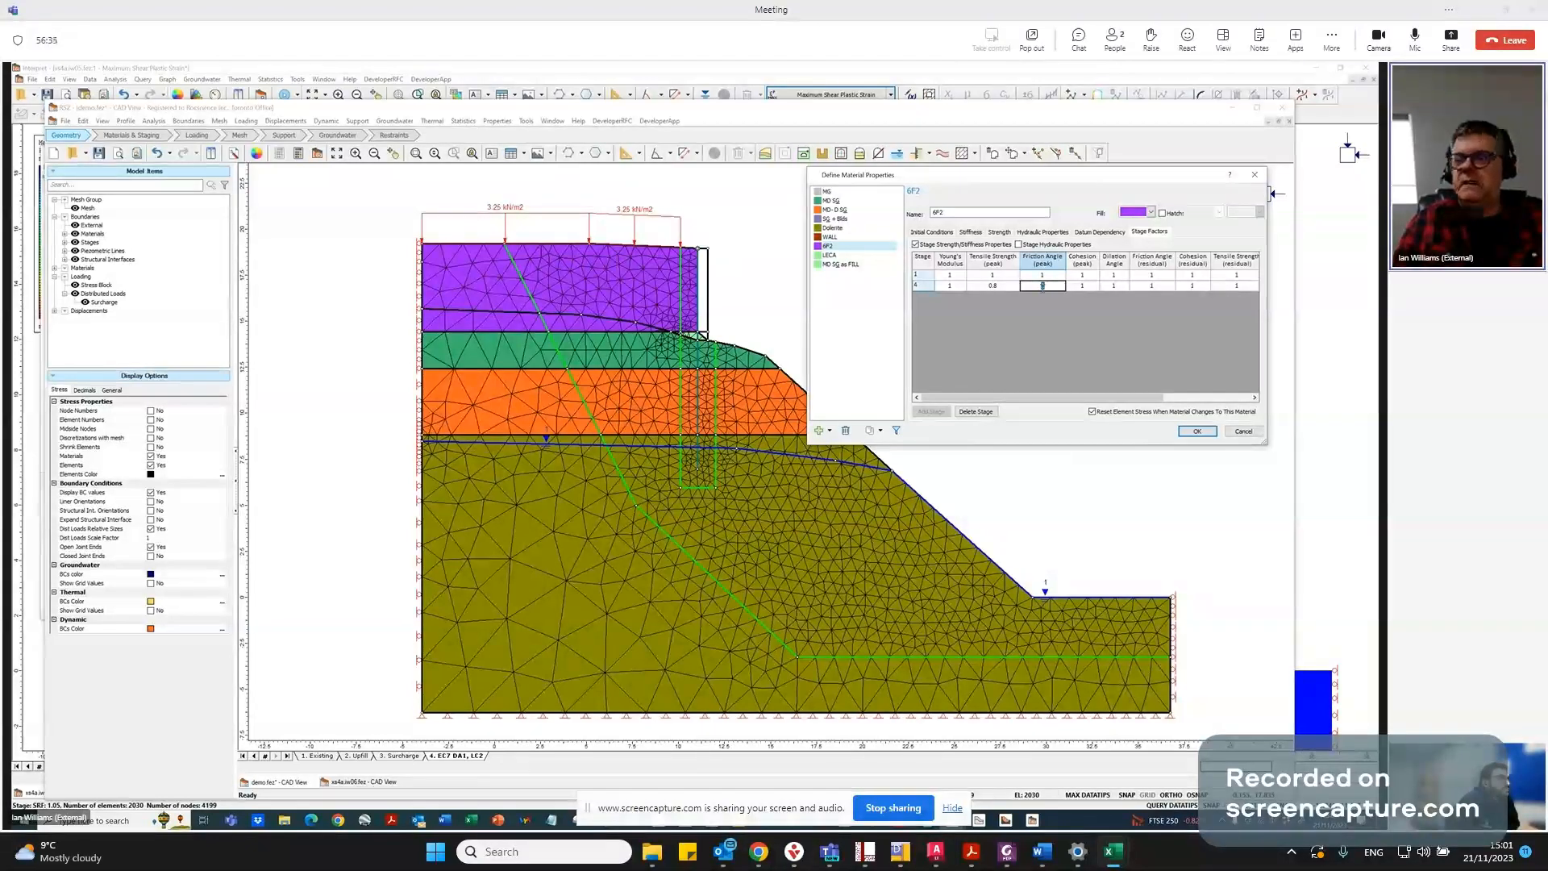
type("0.8")
key("Tab")
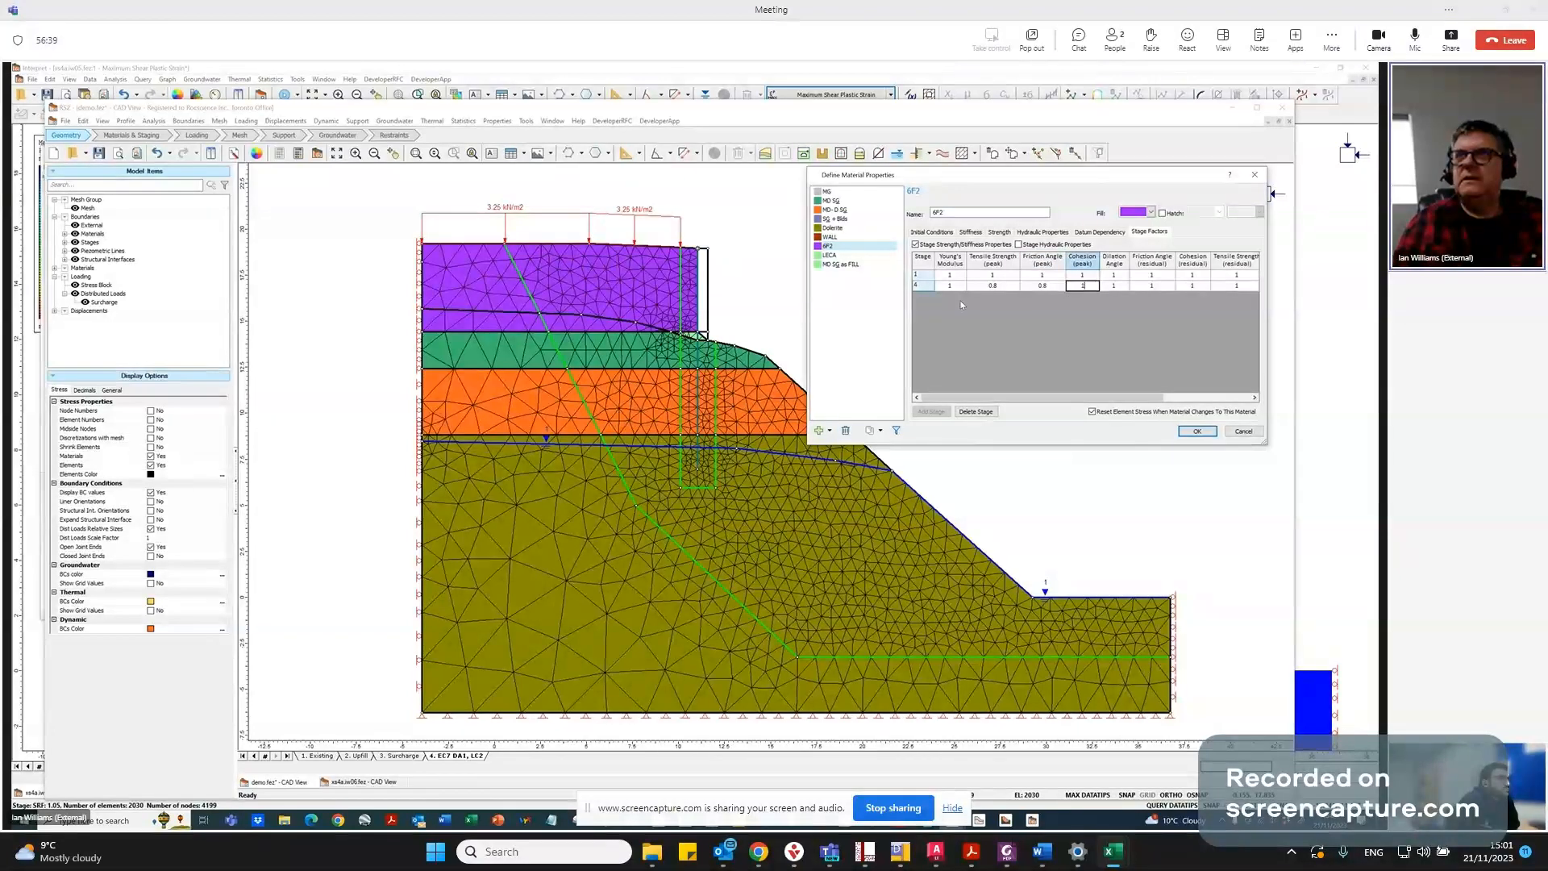
left_click(1037, 285)
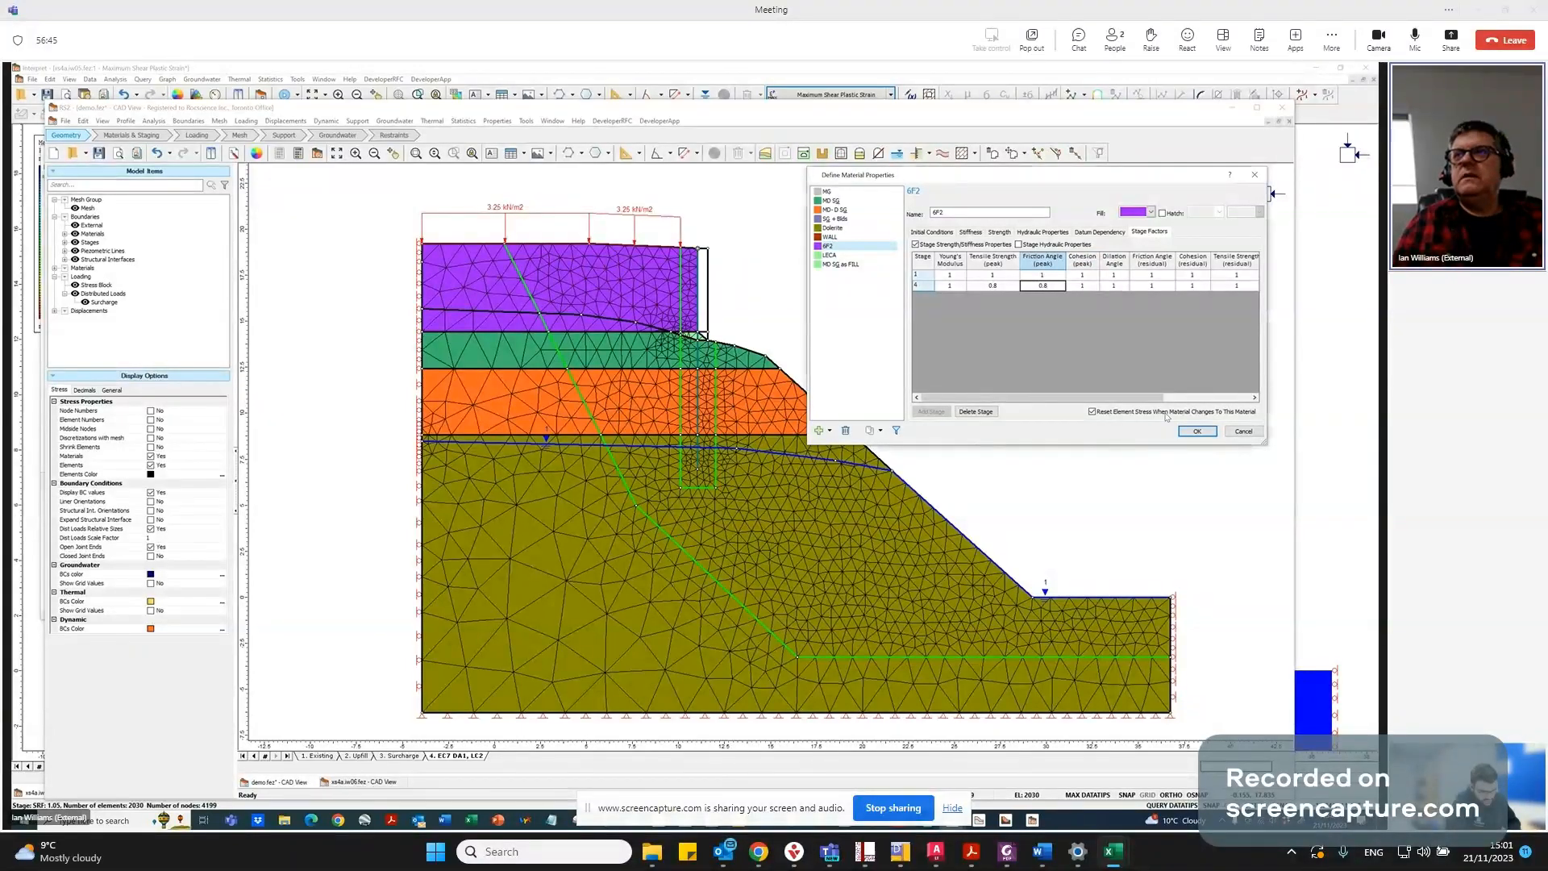
left_click(1078, 286)
type("0.")
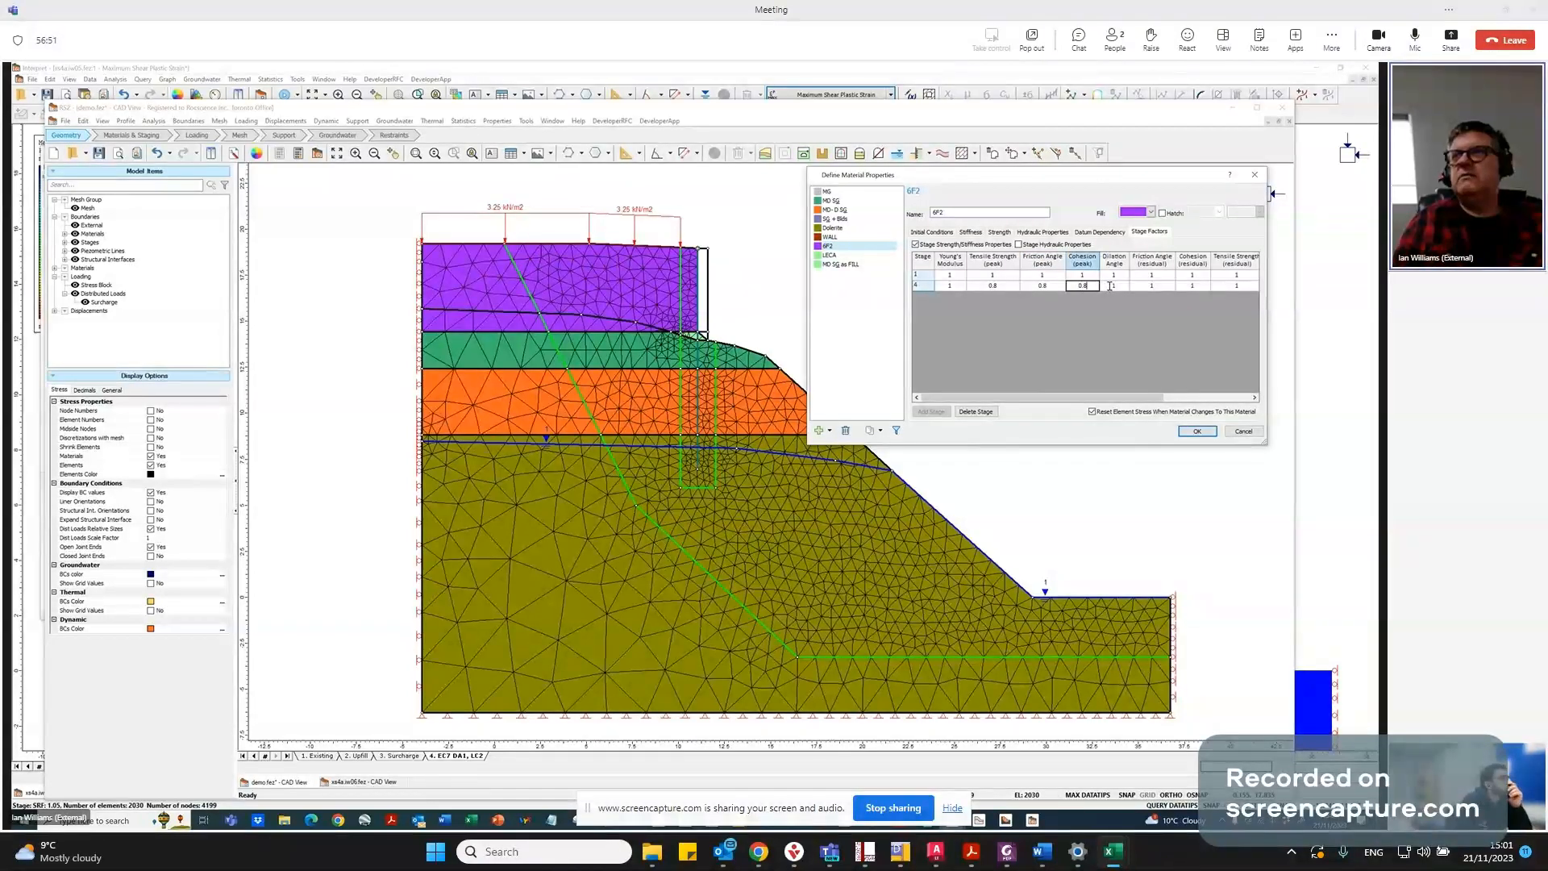
type("8")
Set 6F2's stage 4 residual friction angle, cohesion and tensile strength factors to 0.8.
left_click(1113, 286)
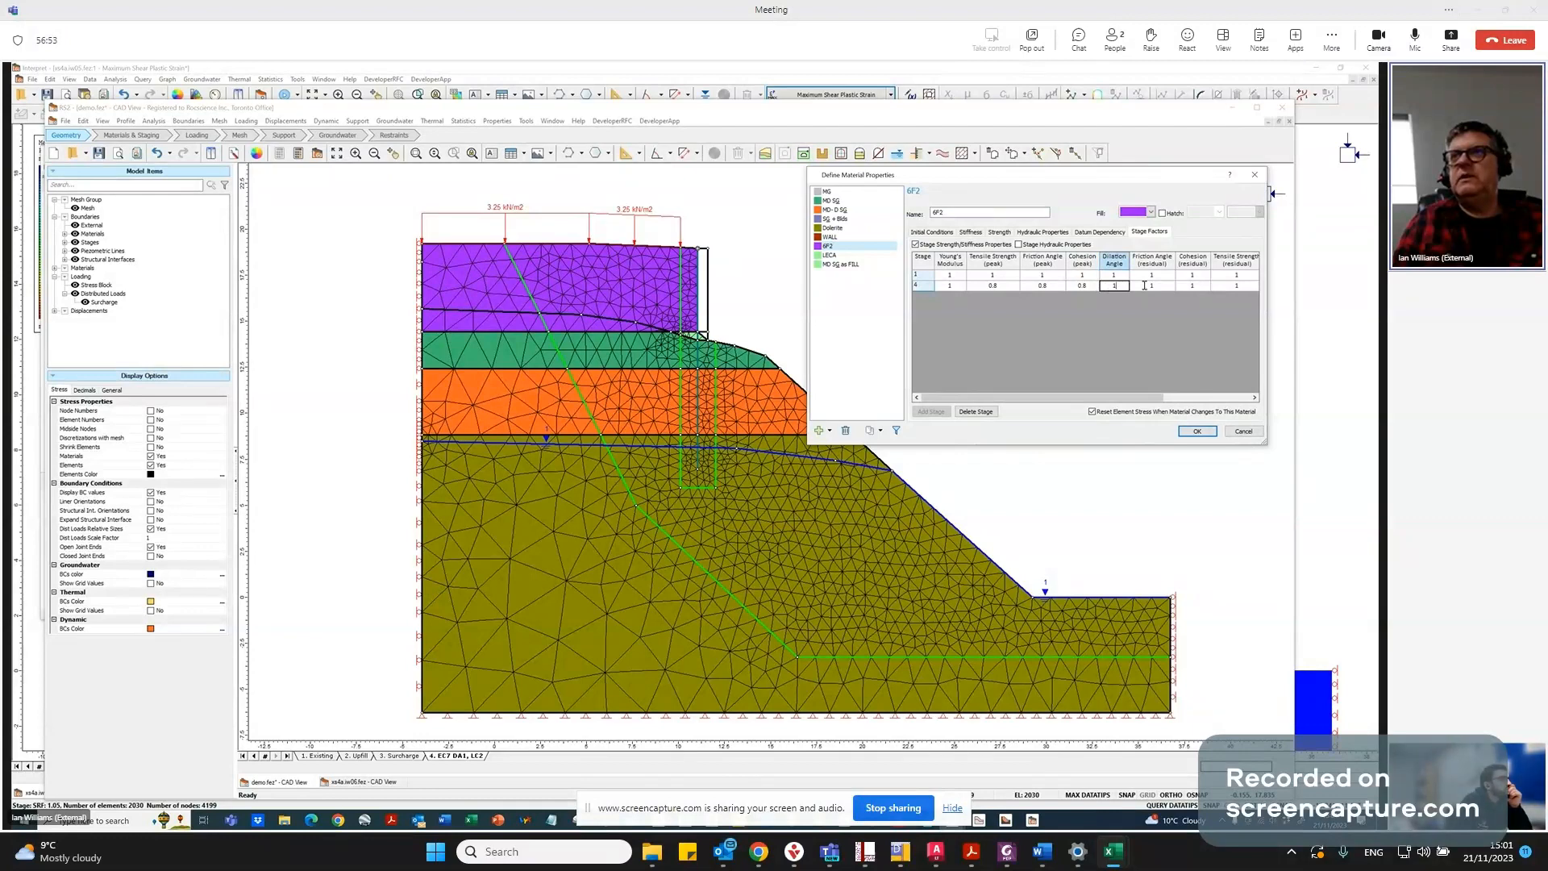
left_click(1146, 286)
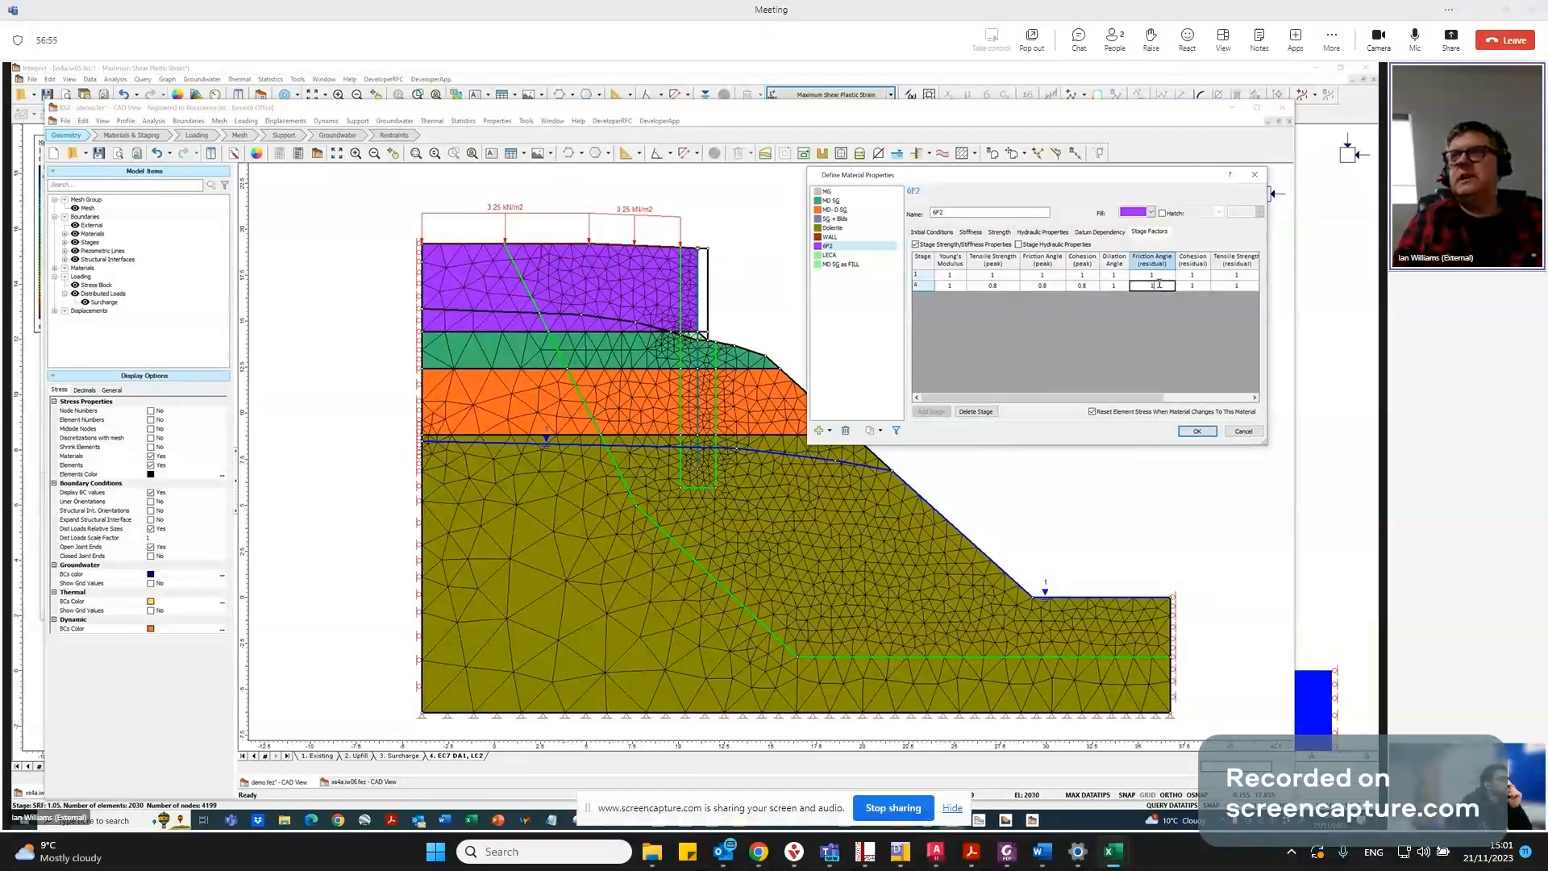
type("0.8")
left_click(1182, 286)
type("0")
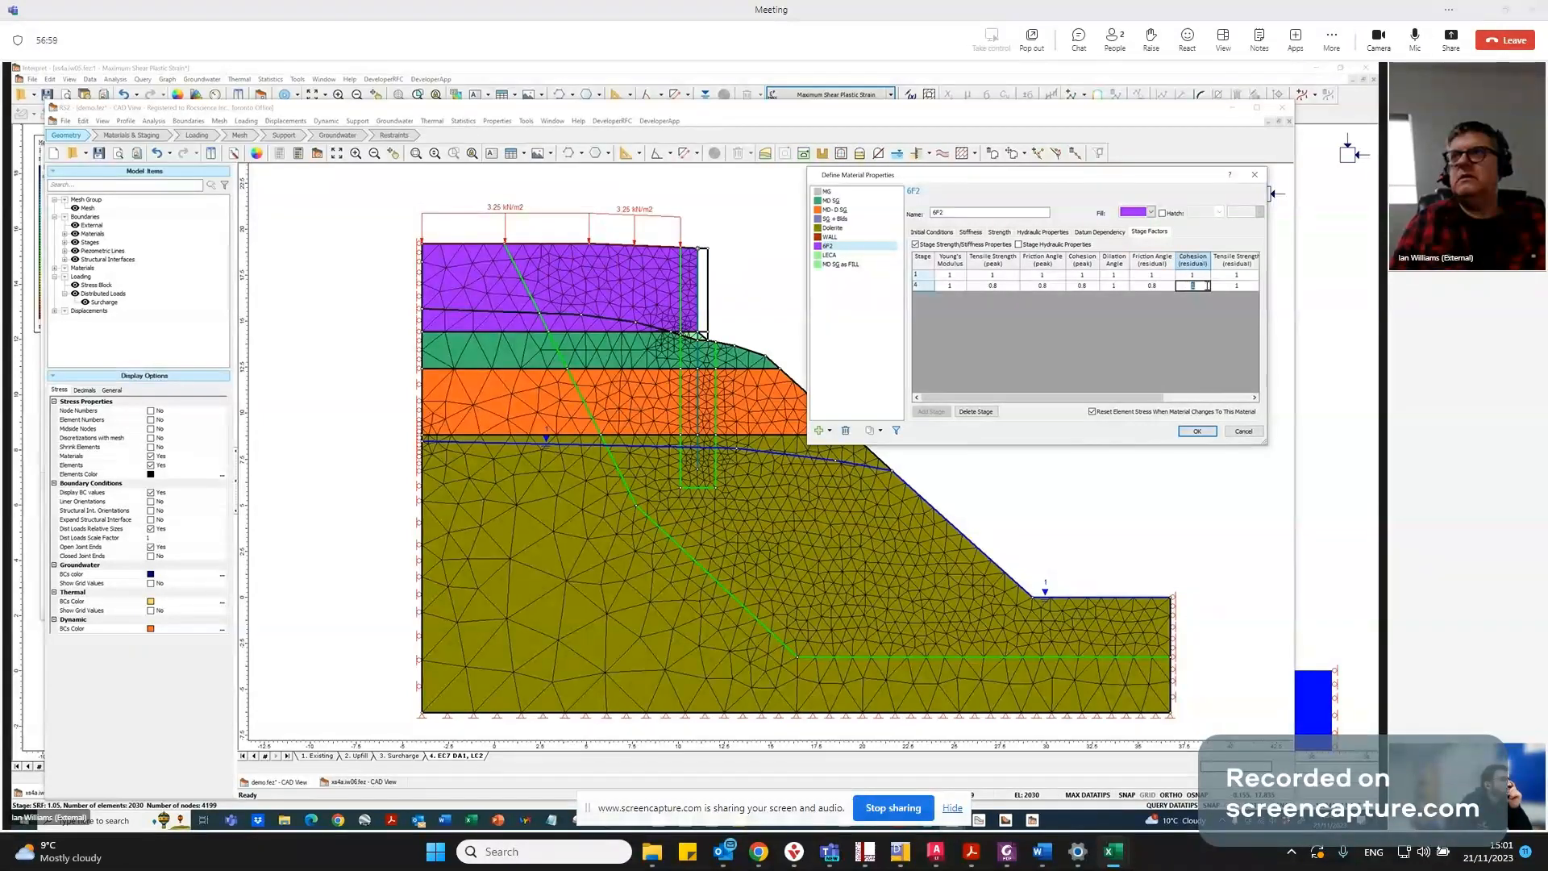
left_click(1232, 286)
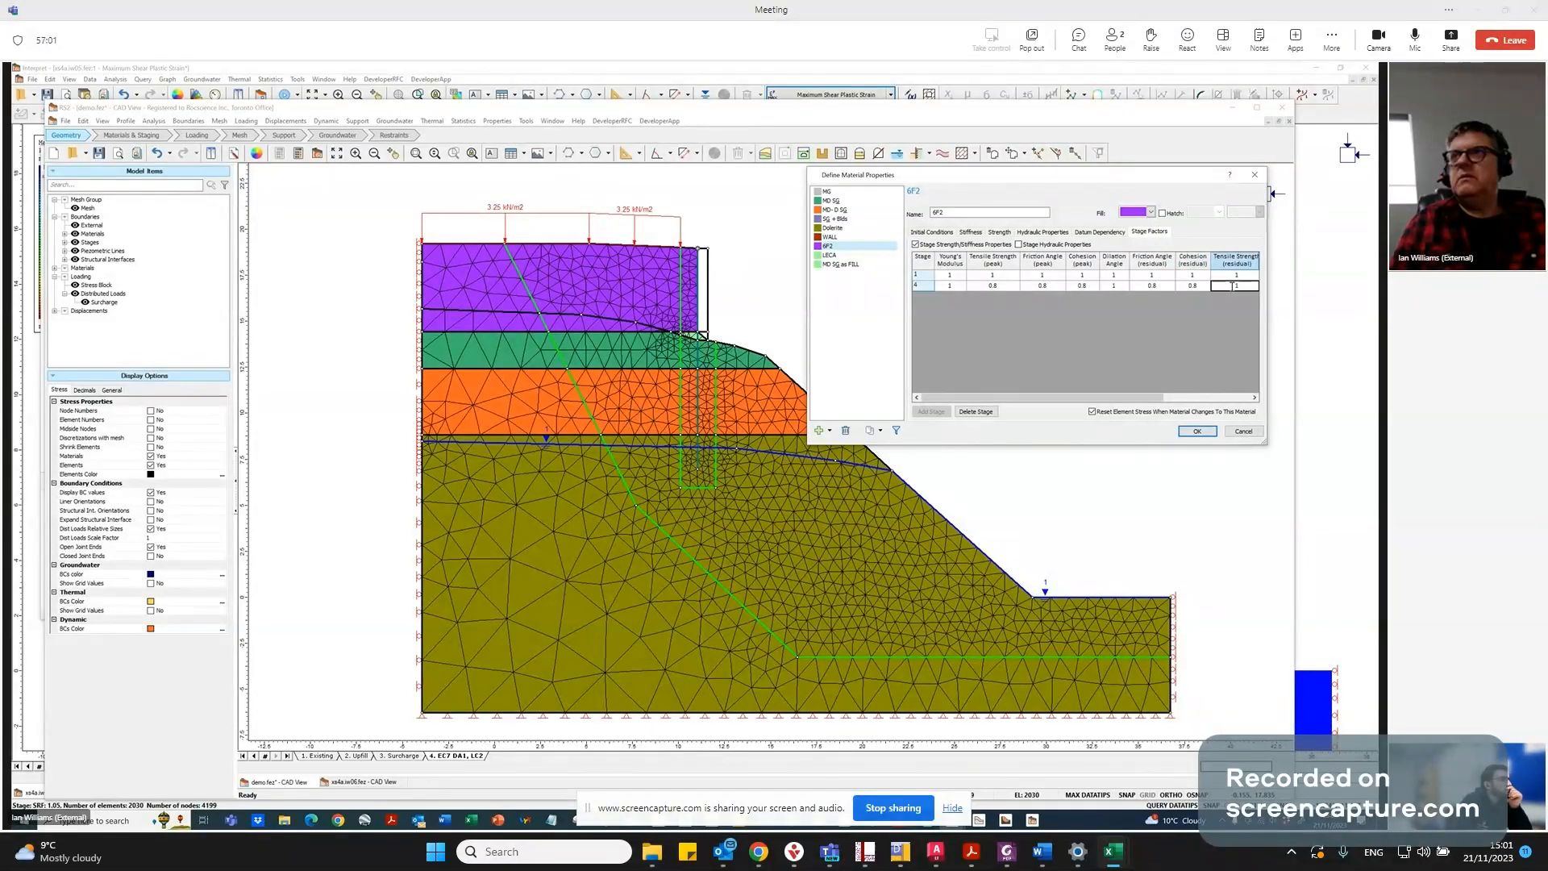
type(".8")
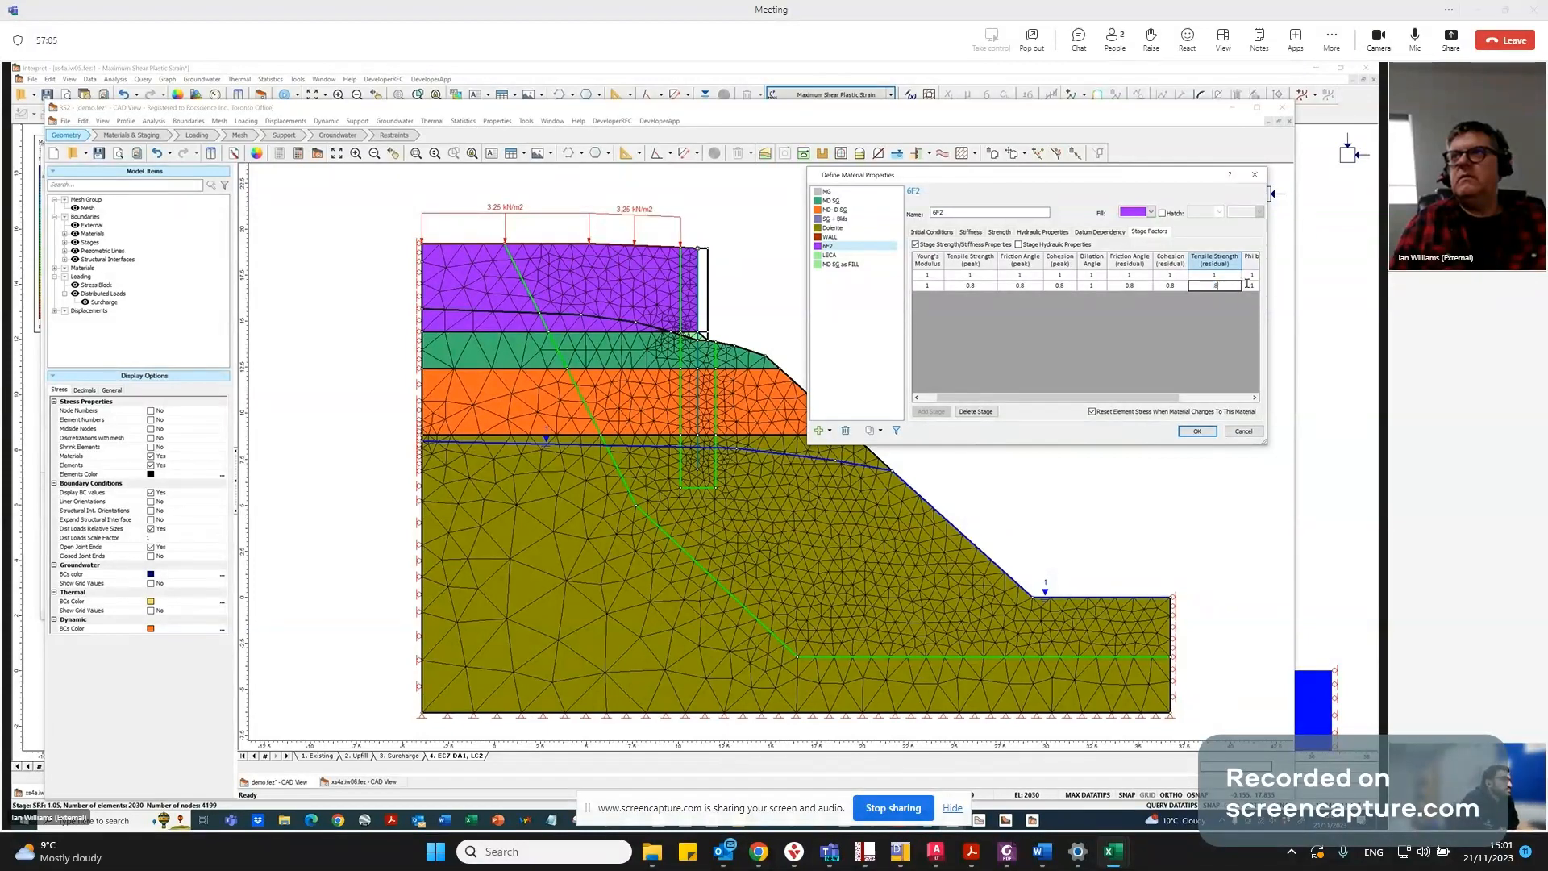
left_click(1246, 285)
Review all of 6F2's stage 4 factors, from Young's modulus through reset yield to unit weight.
left_click(1246, 285)
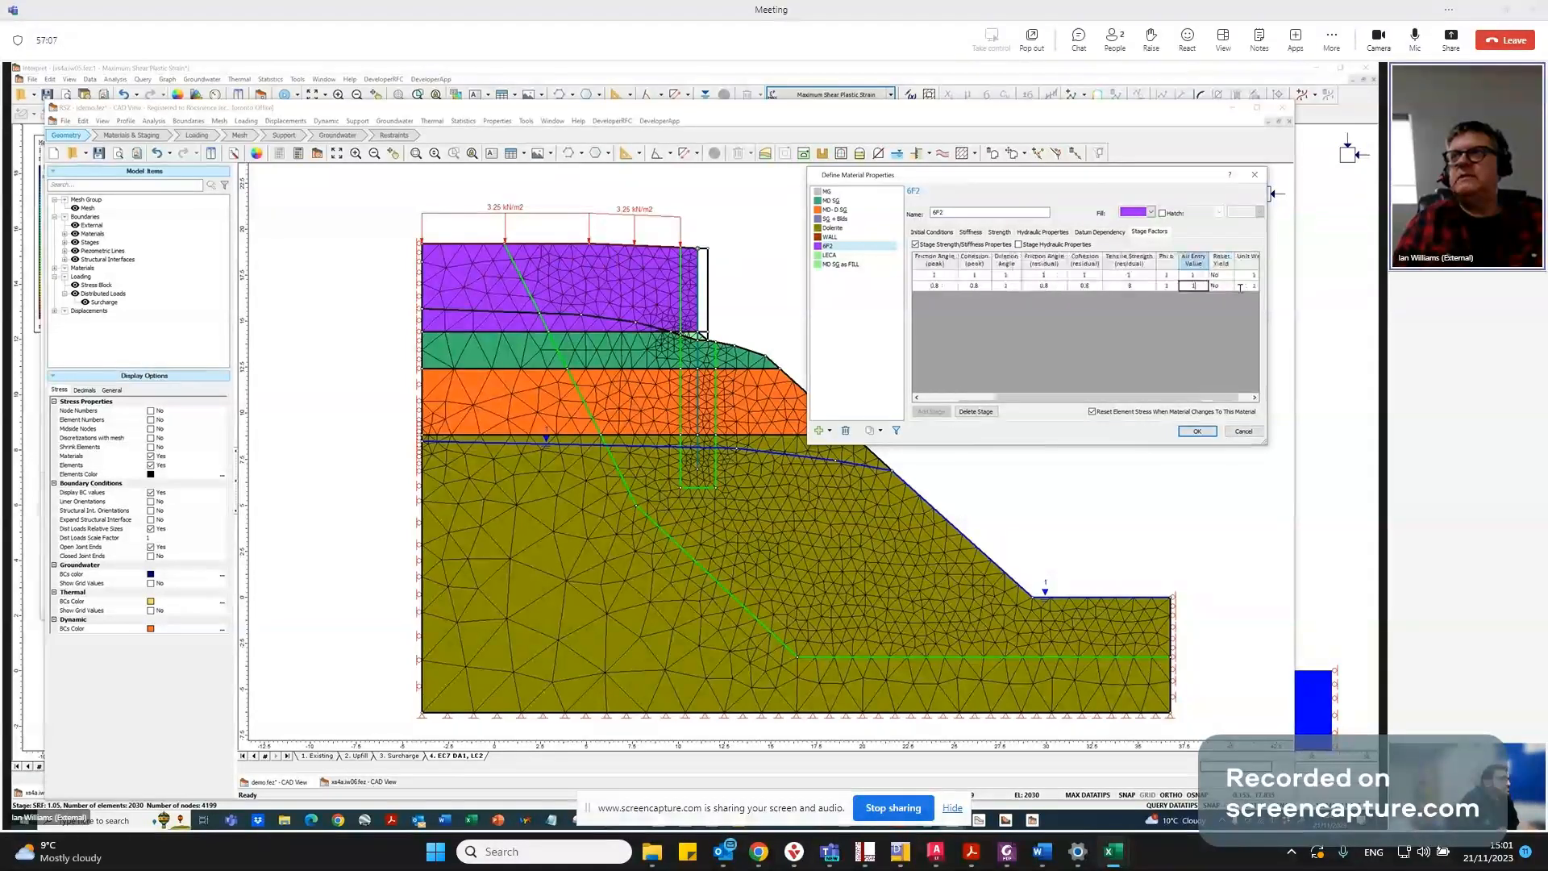
left_click(1221, 286)
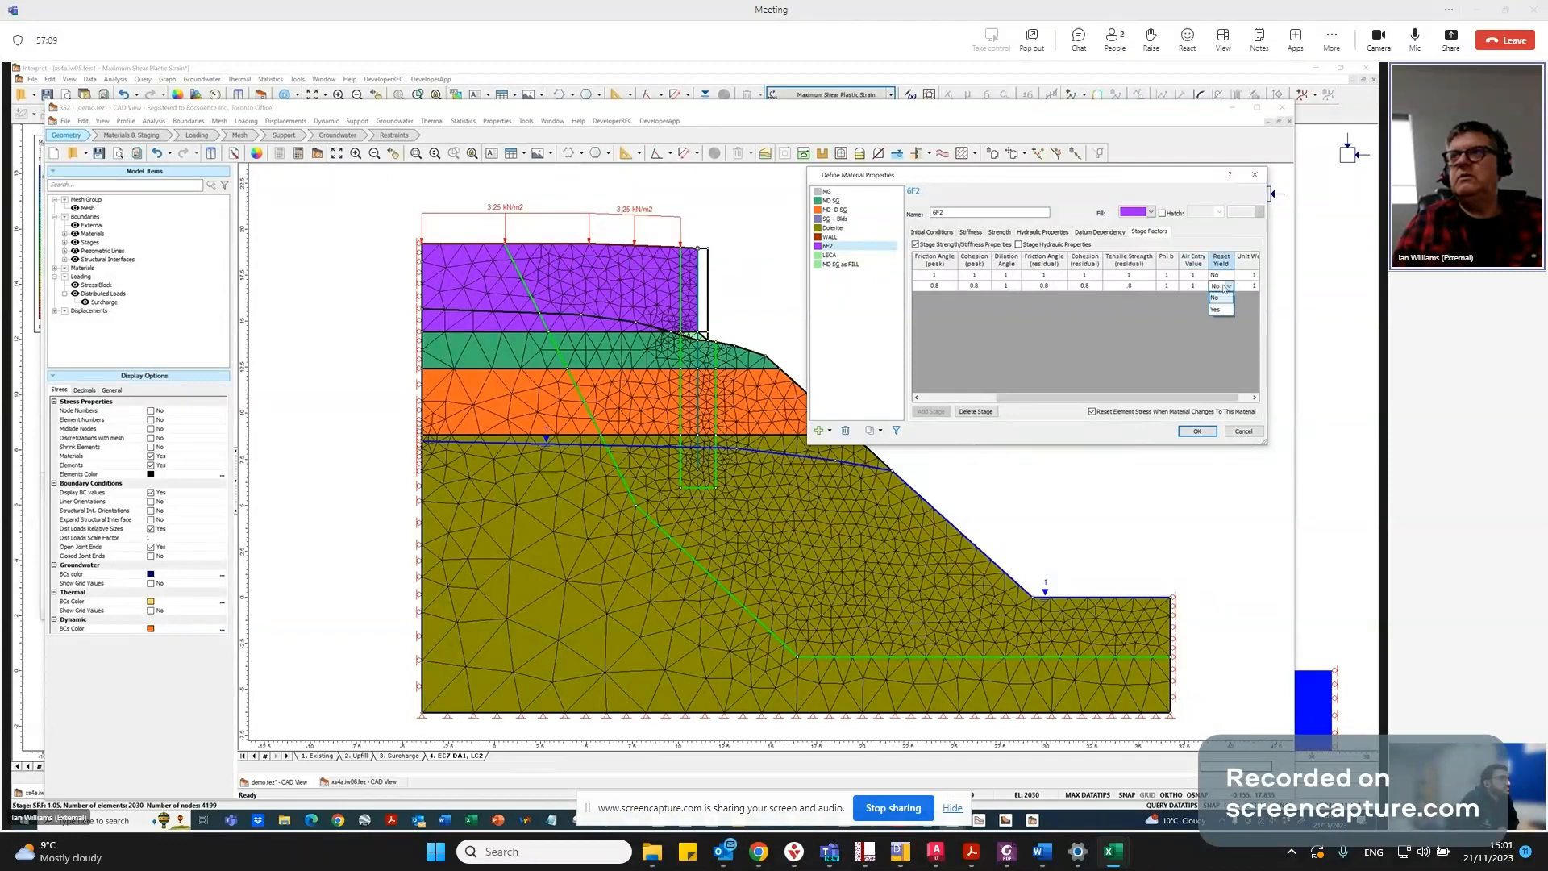
left_click(1244, 285)
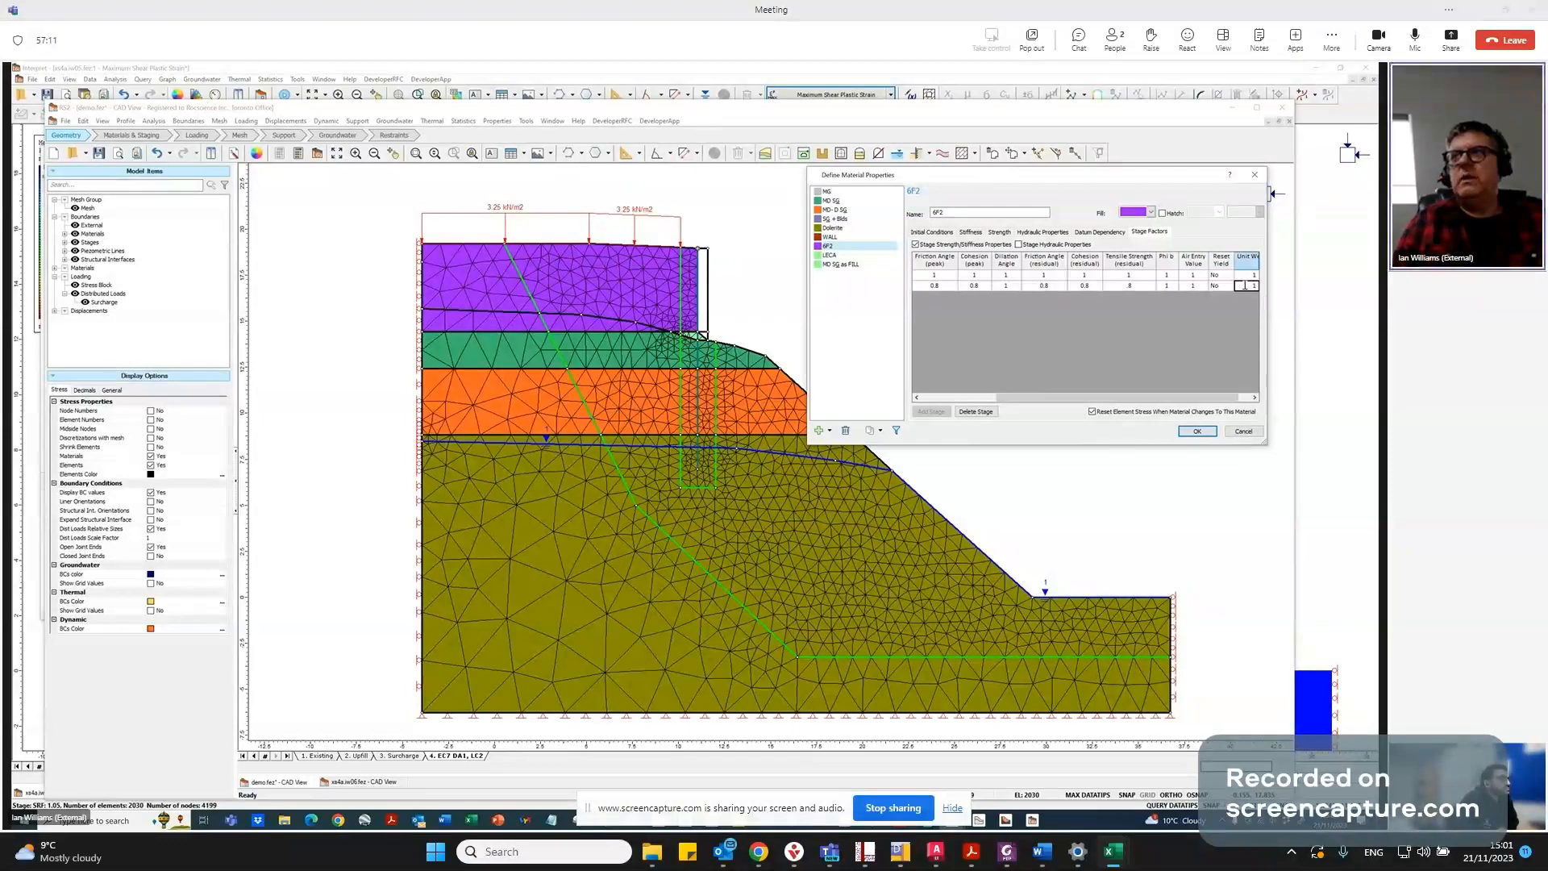
key("Left")
key("Left")
key("Left")
key("Left")
key("Left")
key("Left")
key("Left")
key("Left")
key("Left")
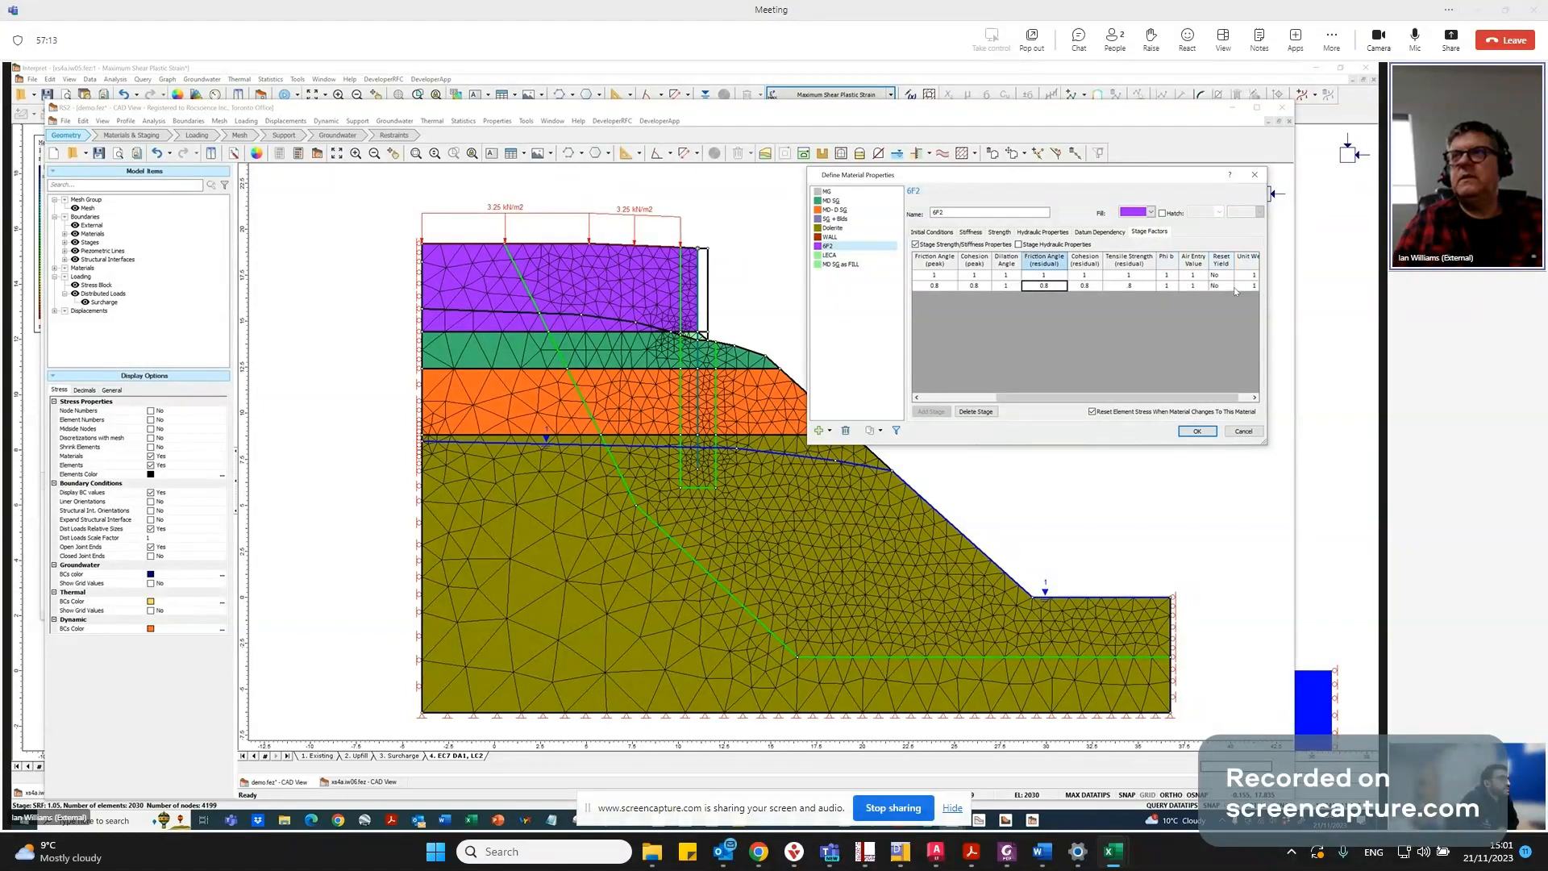
key("Left")
key("Left")
key("Left")
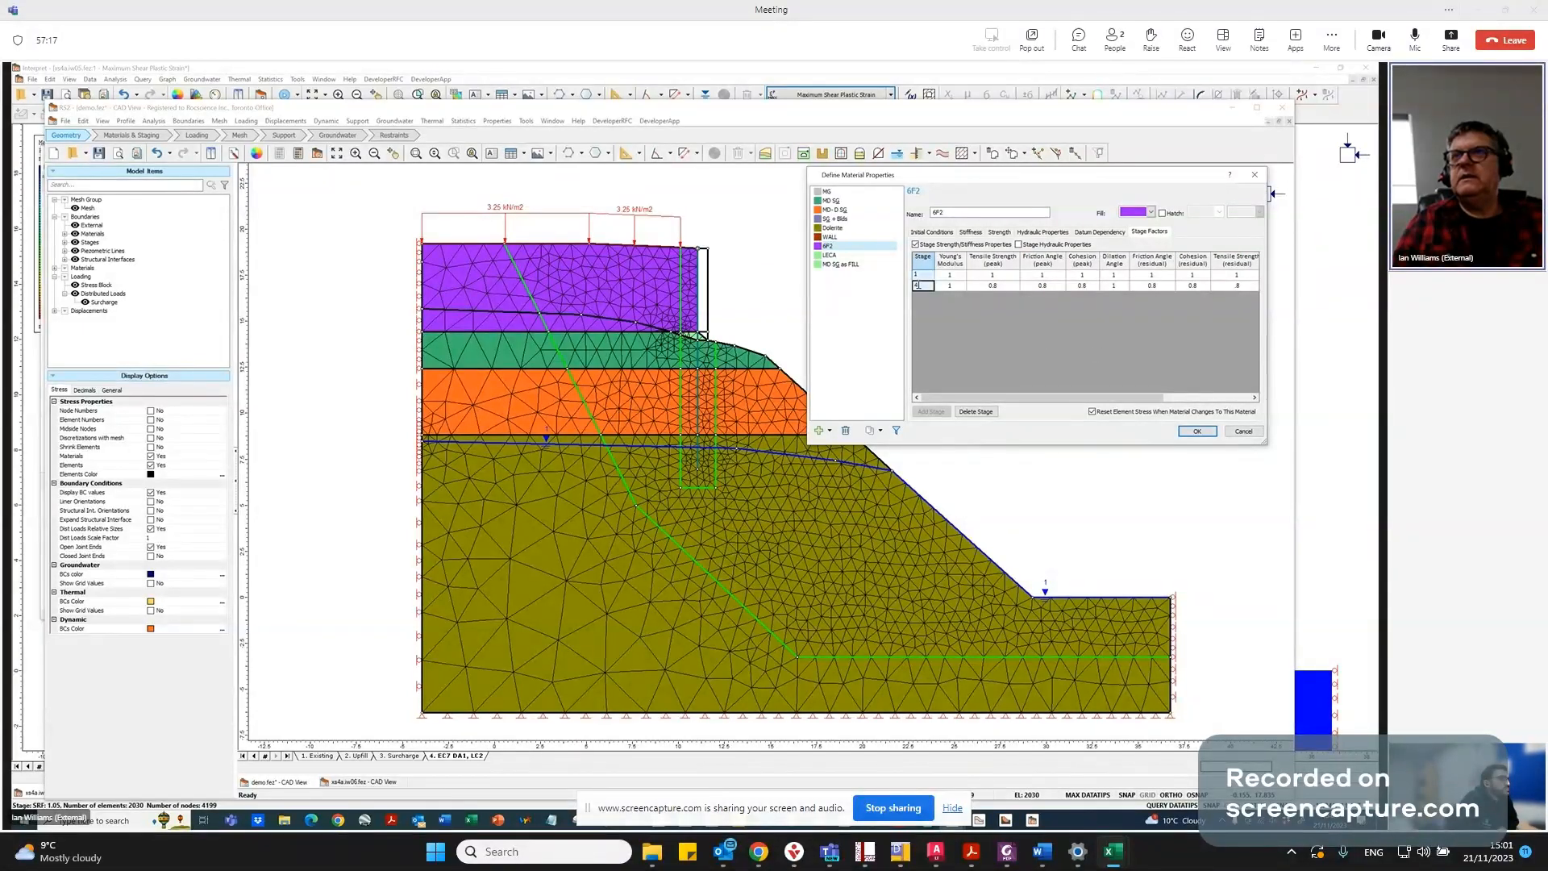
key("F2")
left_click_drag(949, 284, 1208, 288)
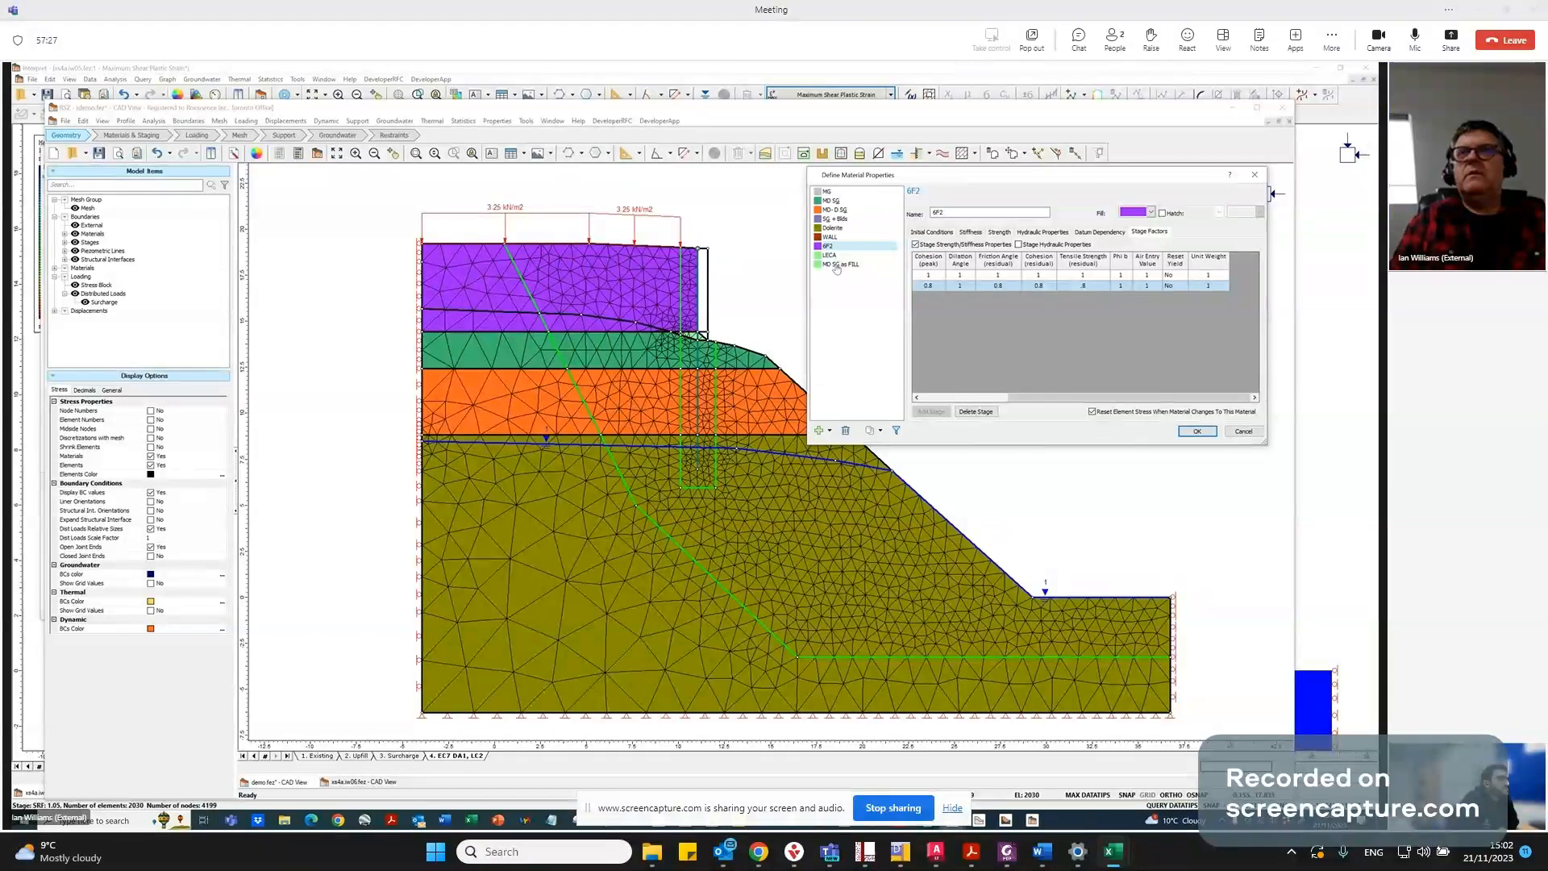
List only the materials in use and give MD S&G as FILL stage 4 strength factors of 0.8, copied from 6F2.
left_click(899, 432)
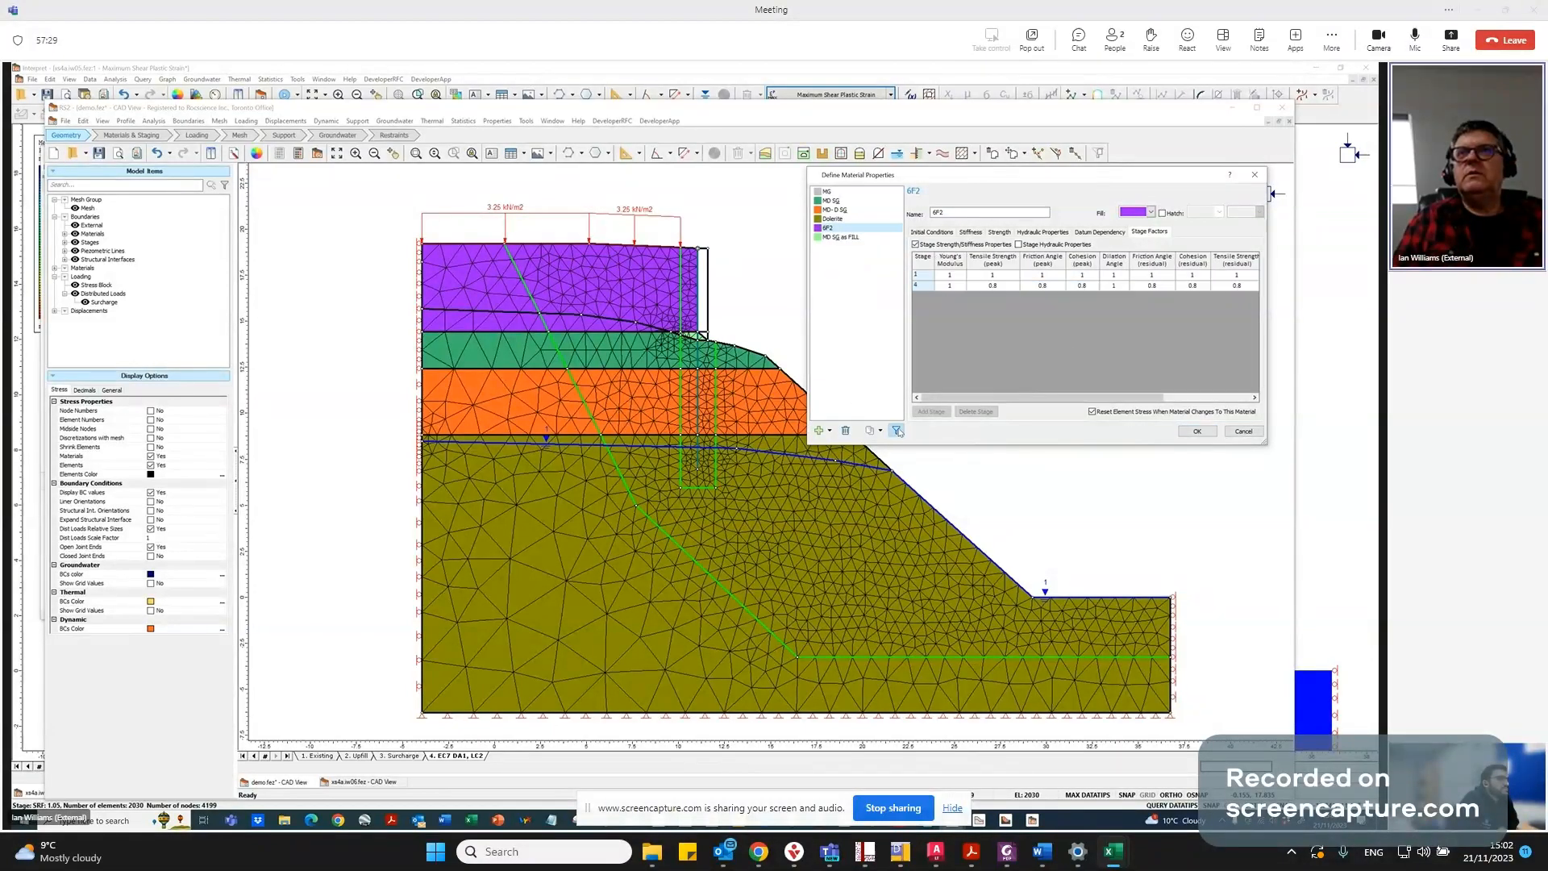
left_click(834, 237)
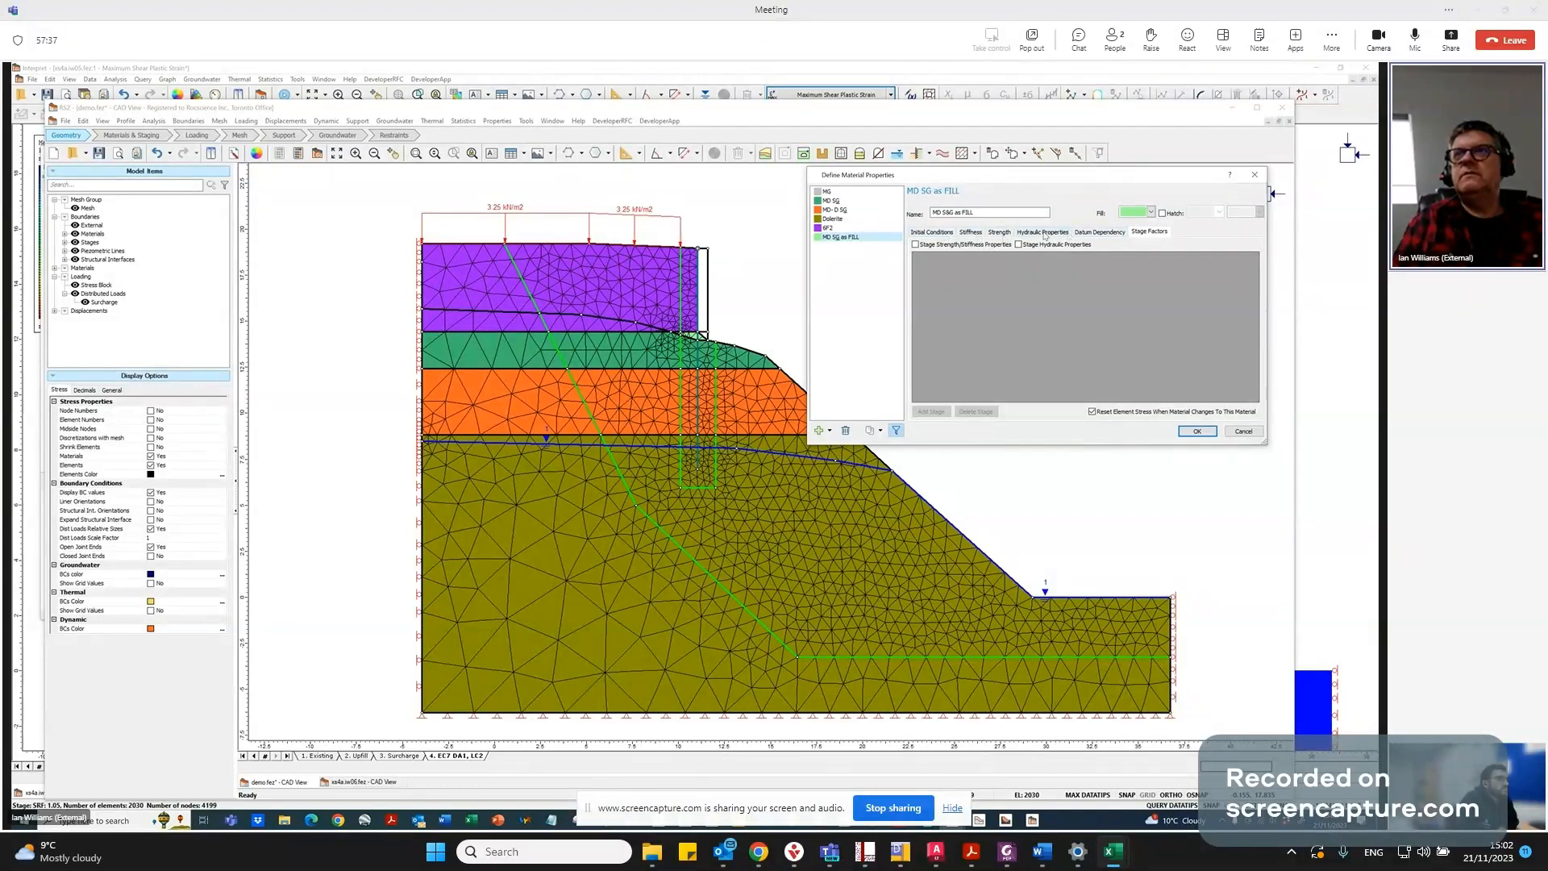
left_click(919, 245)
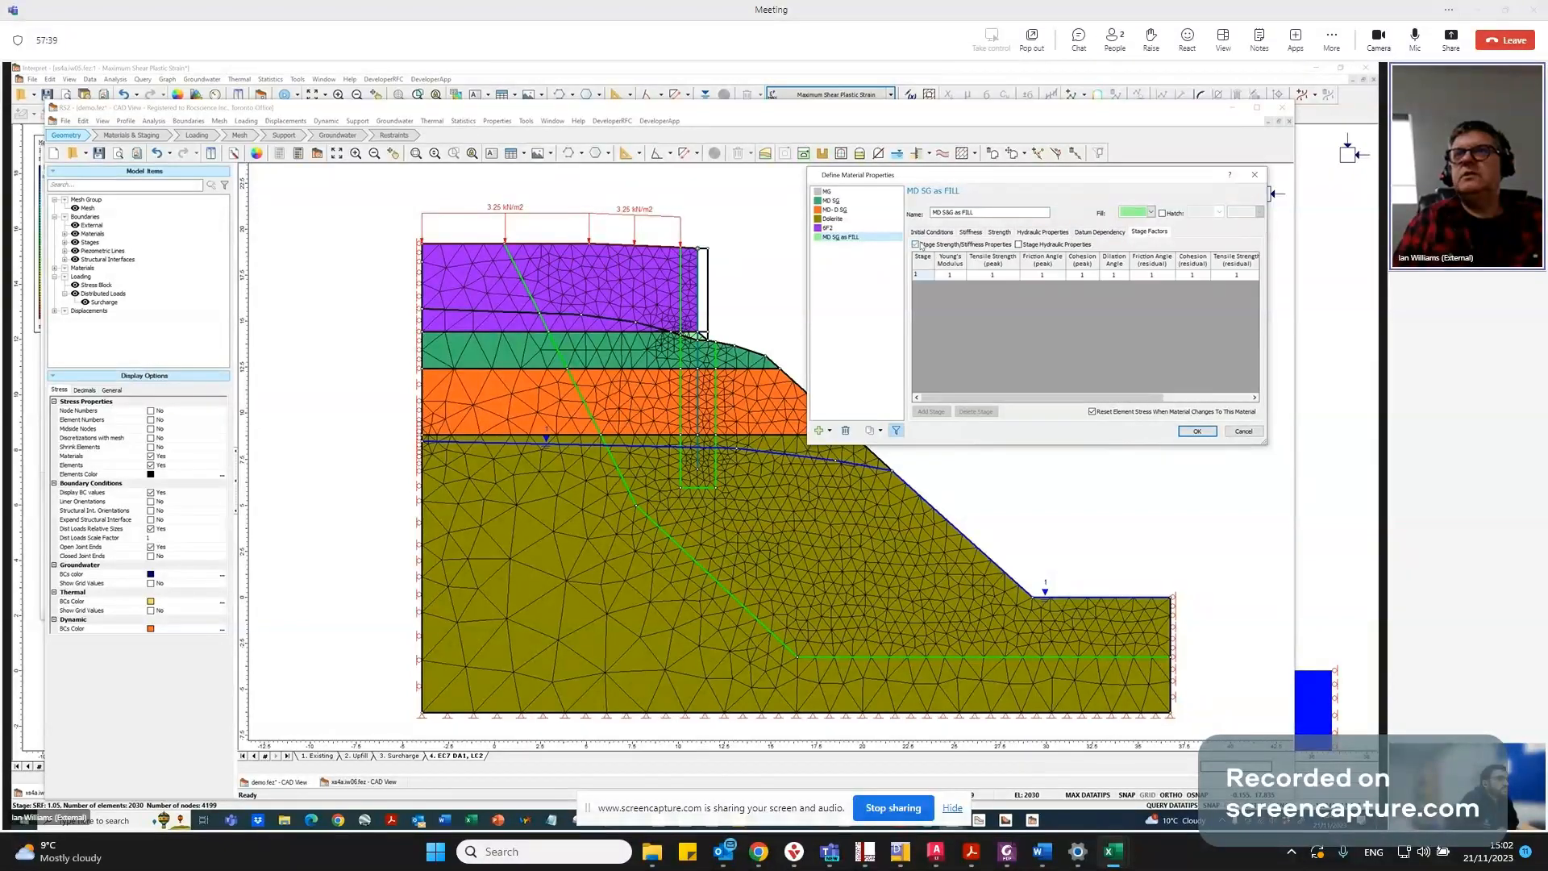
left_click(929, 412)
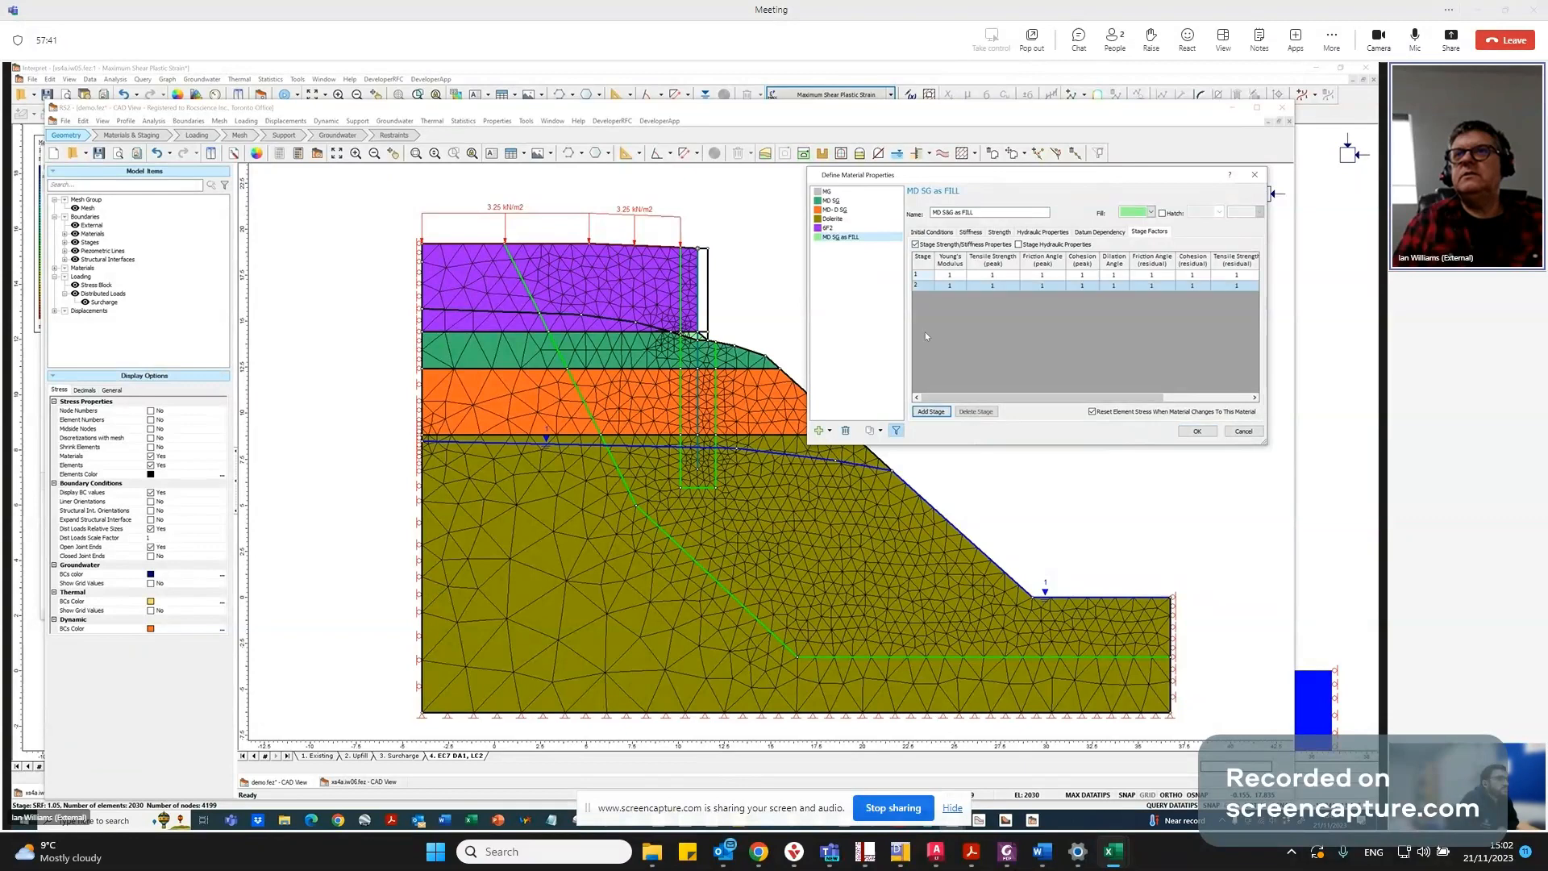
left_click(920, 286)
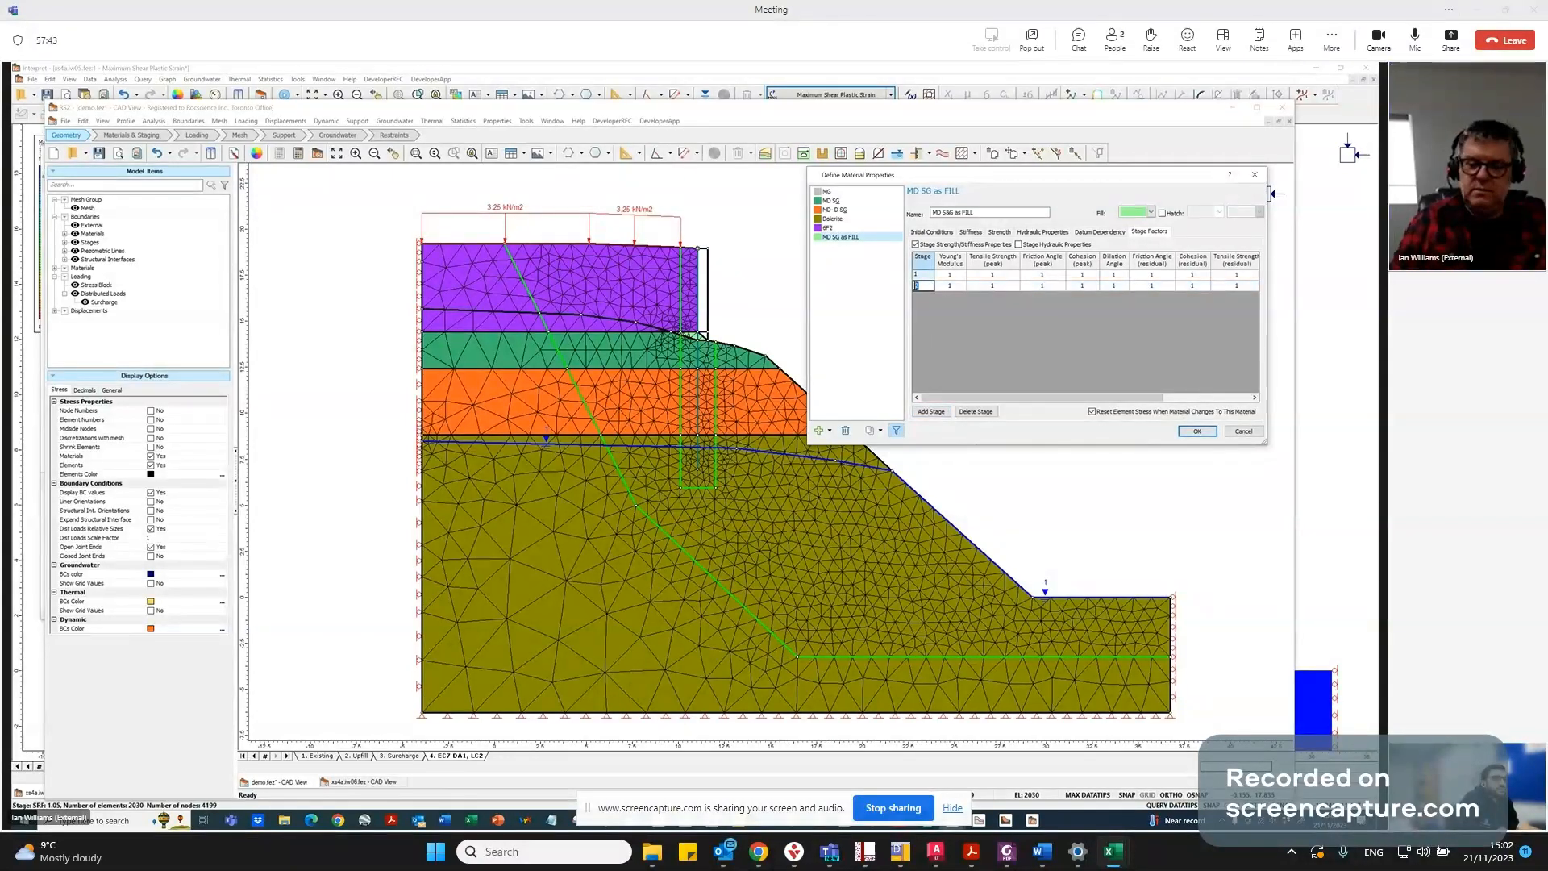
type("4")
left_click_drag(946, 285, 1225, 284)
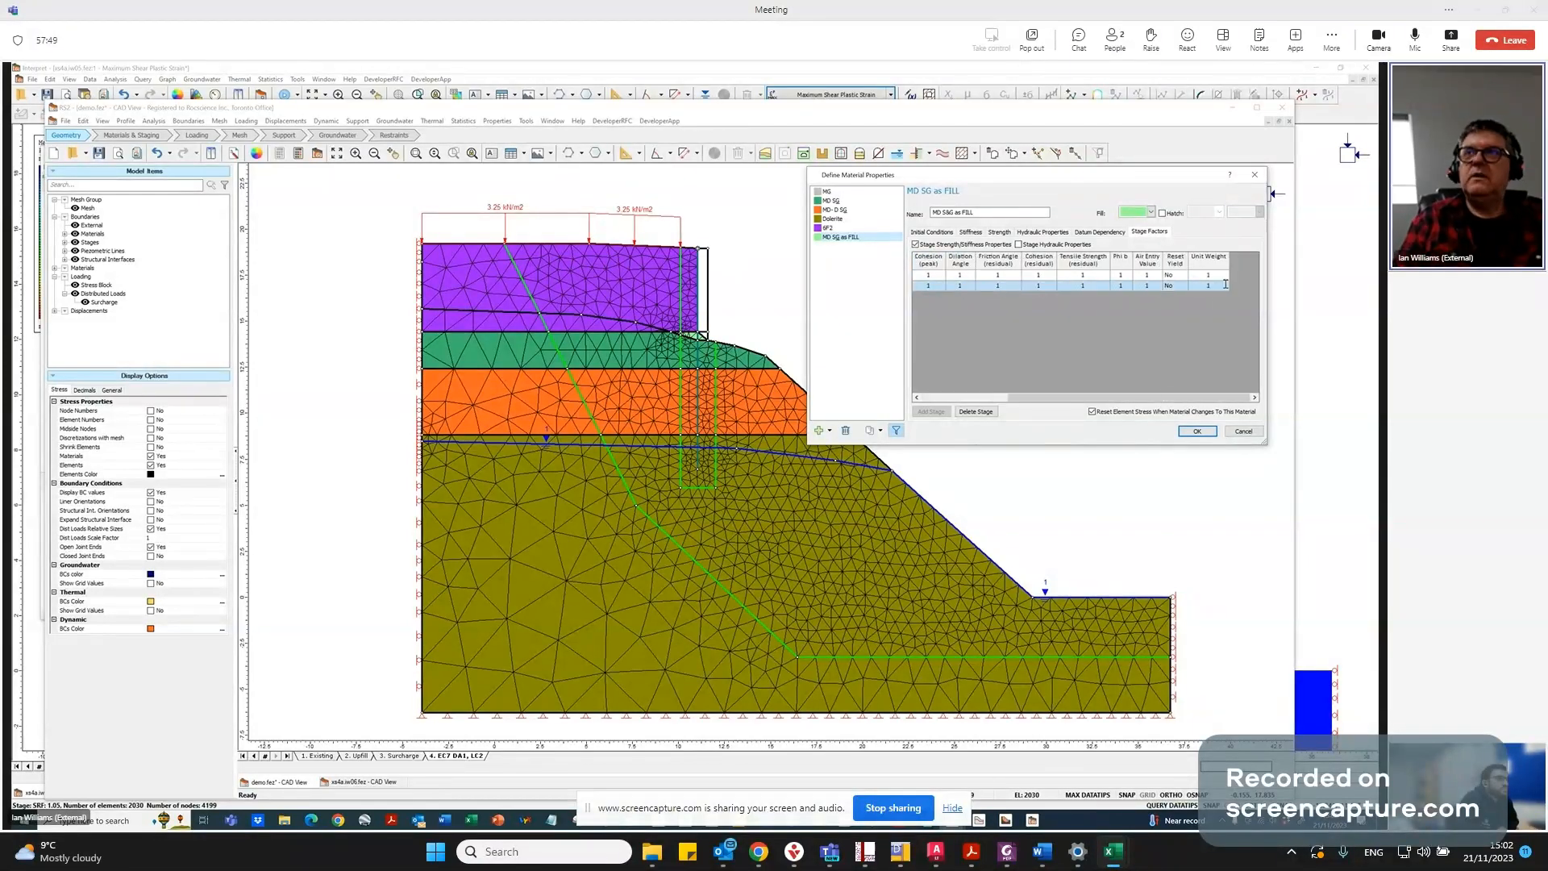
key("ctrl+v")
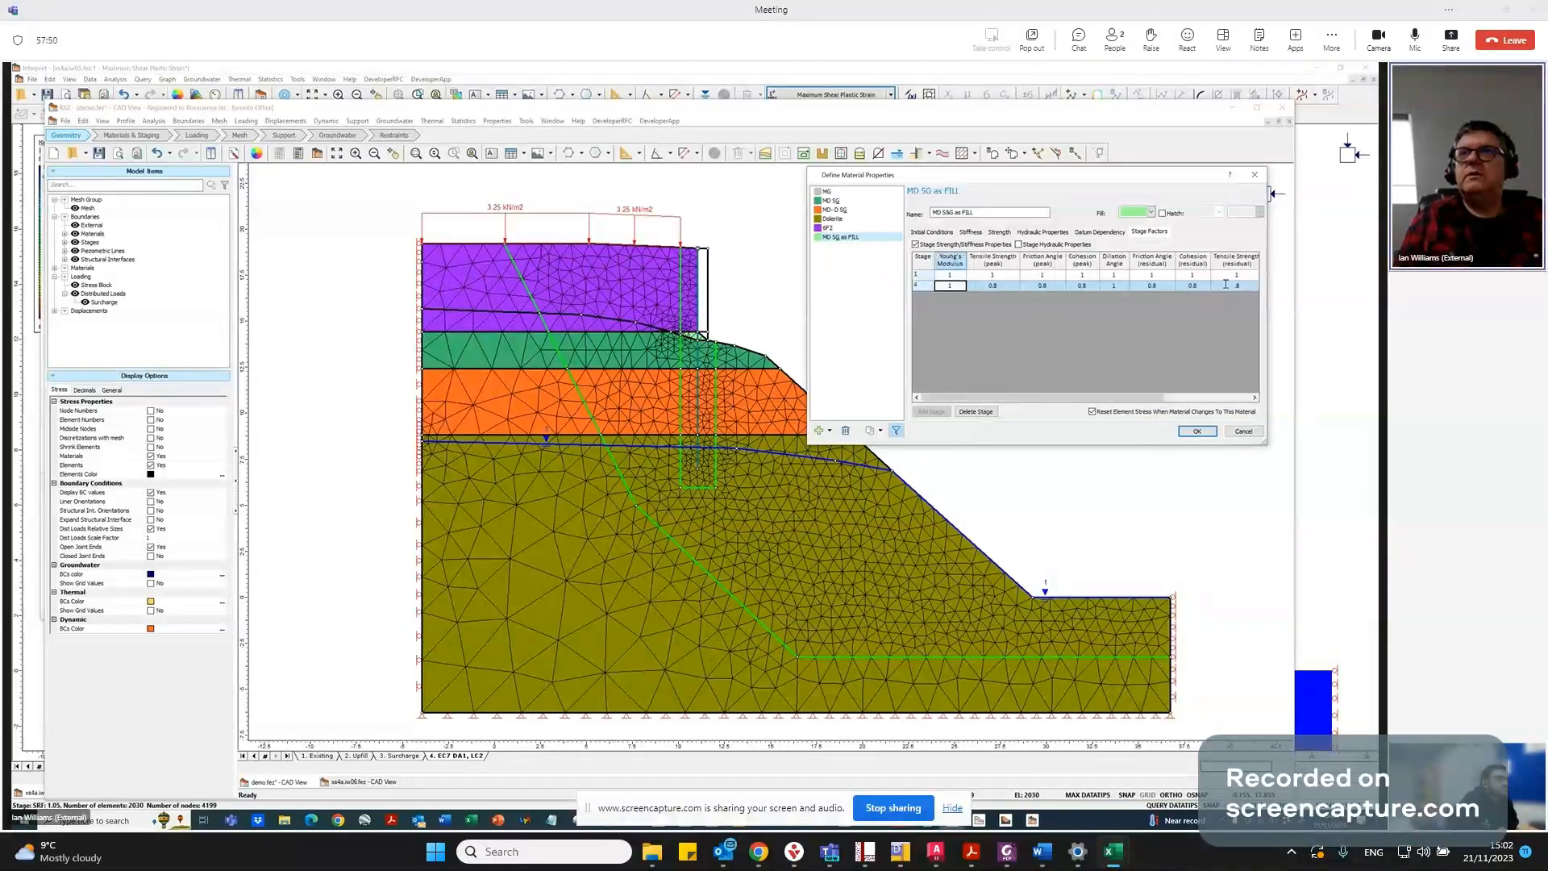
Enable stage strength/stiffness factors for the Dolerite and add stage 4 with the same copied 0.8 strength factors.
left_click(832, 220)
left_click(935, 245)
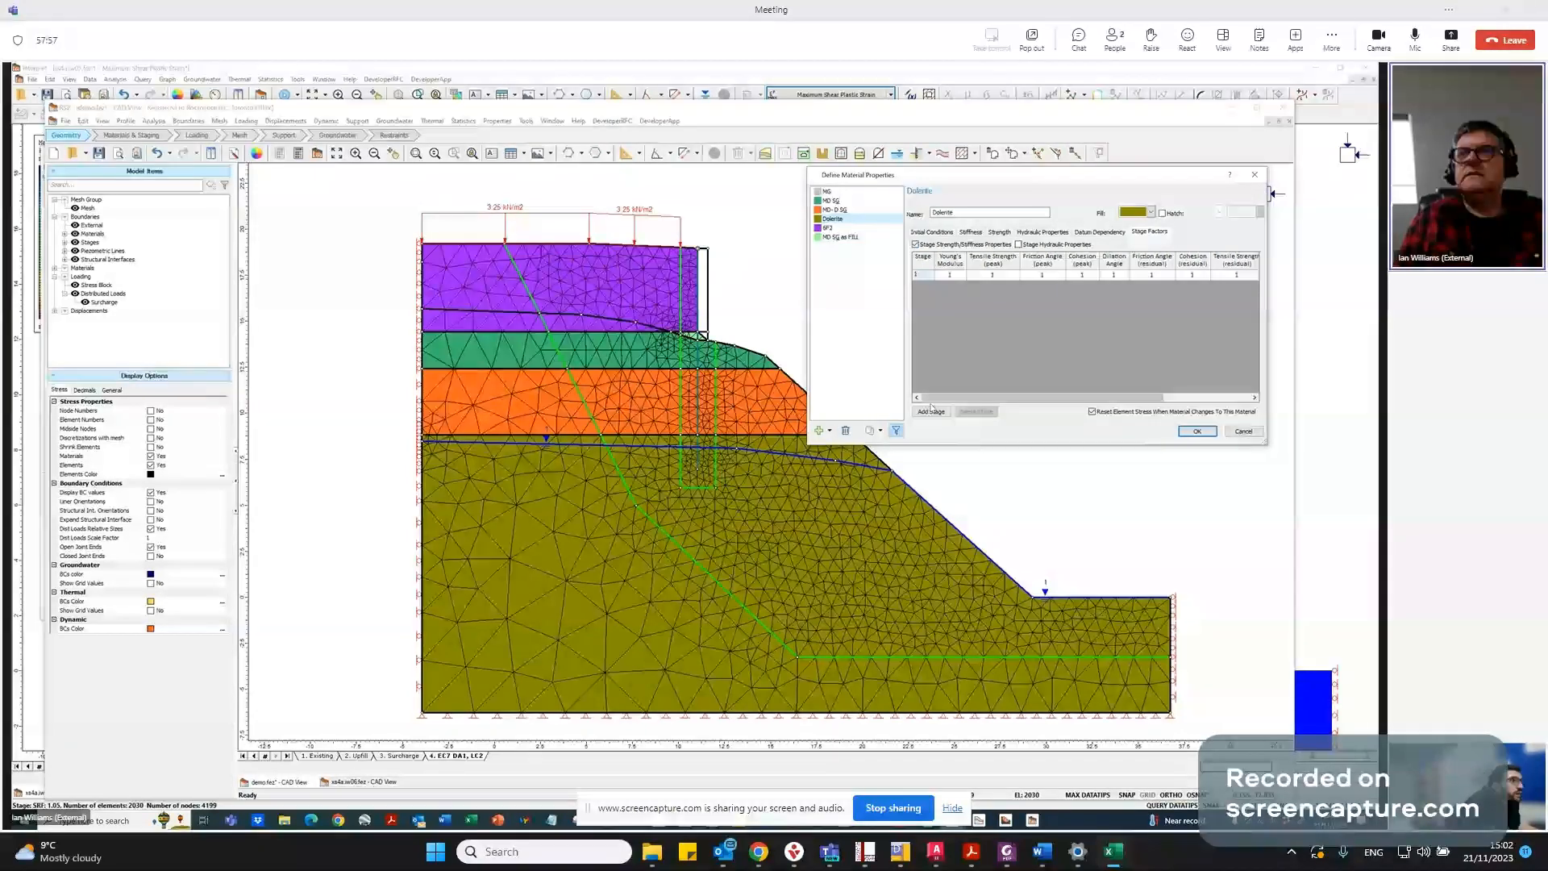
left_click(931, 411)
left_click(925, 286)
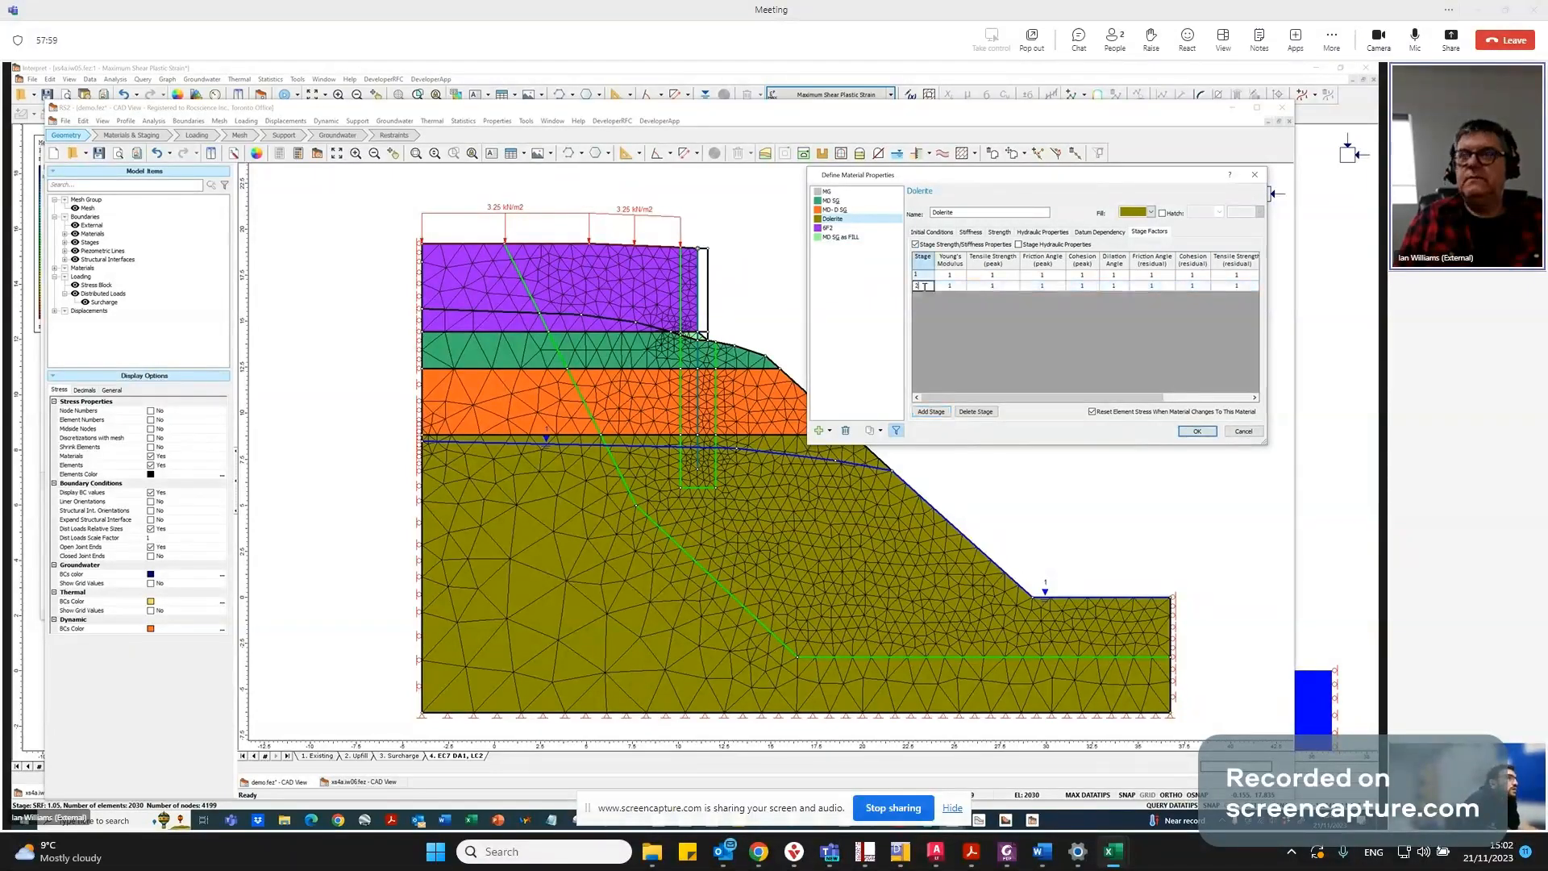
left_click_drag(950, 286, 1220, 287)
key("ctrl+v")
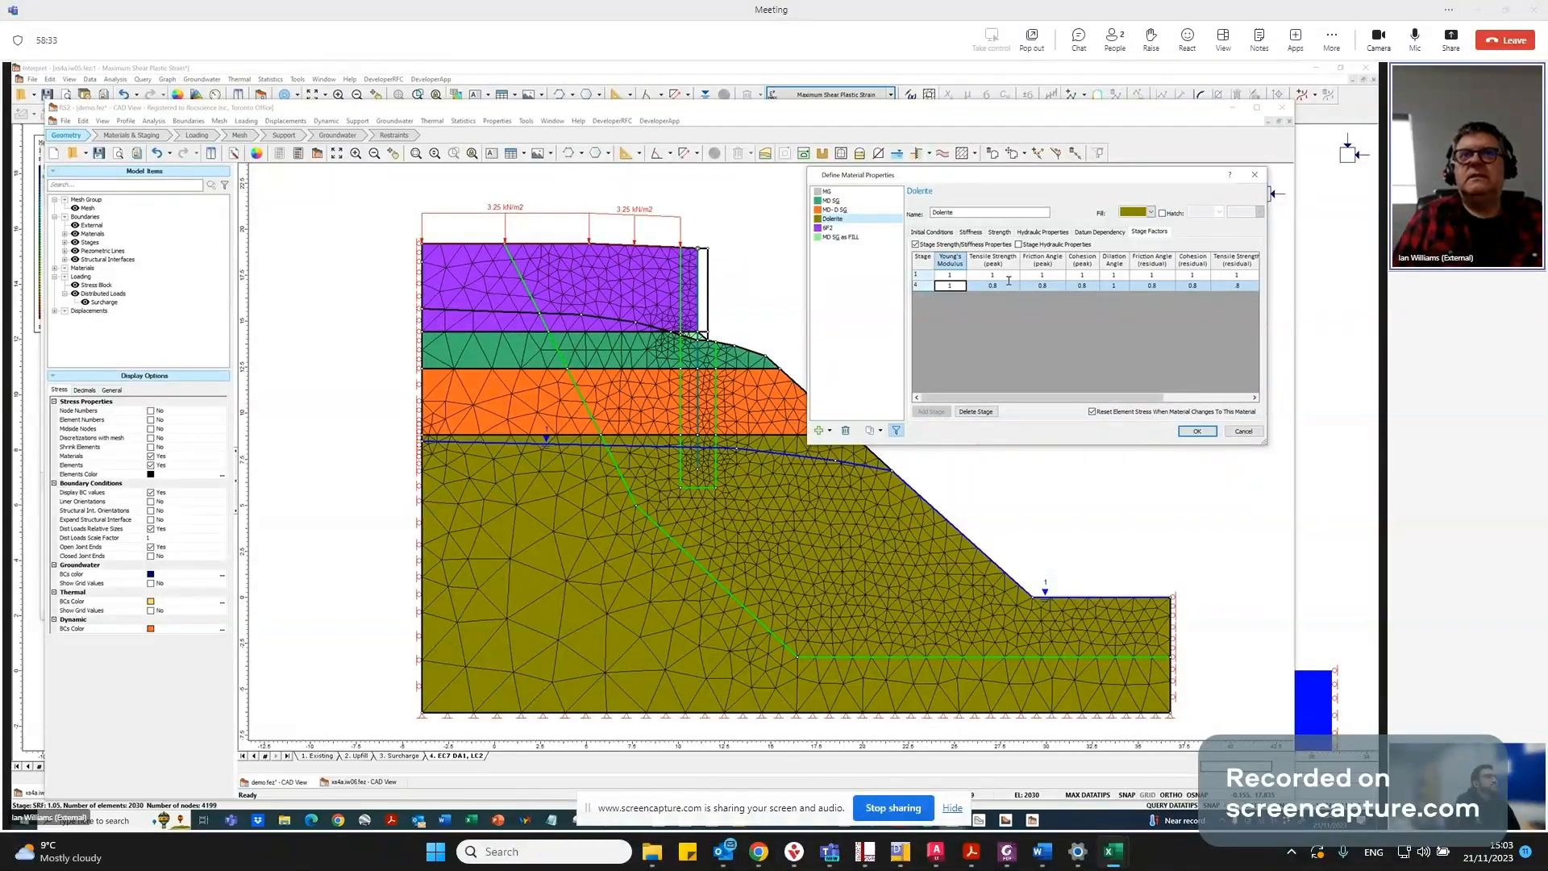
Enable stage strength/stiffness factors for MD-D S&G, add stage 4 and paste in the factors copied from 6F2.
left_click(830, 209)
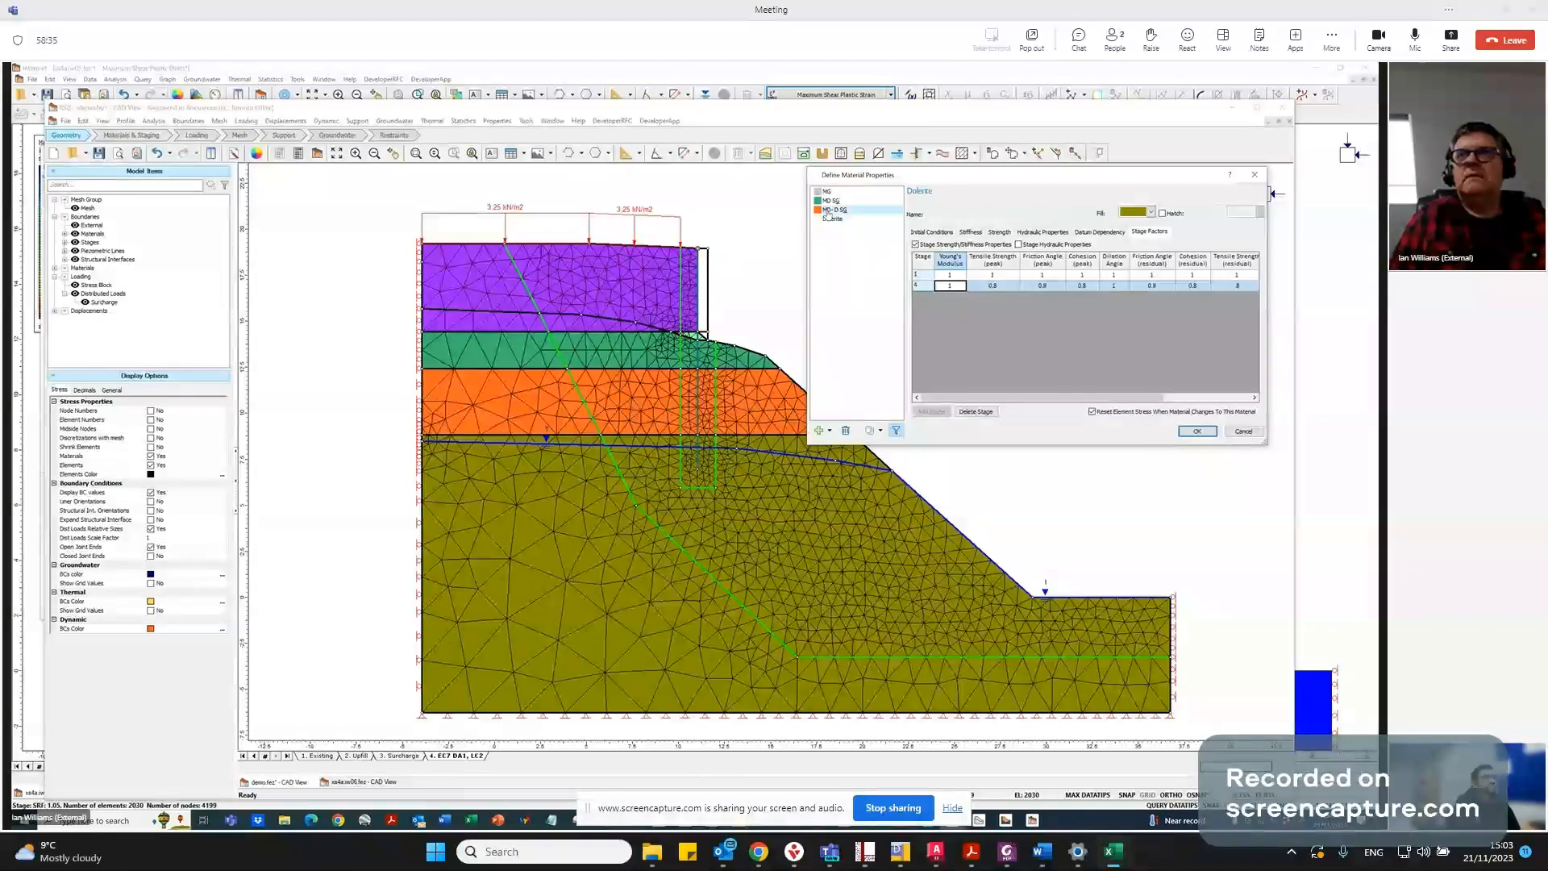
left_click(915, 245)
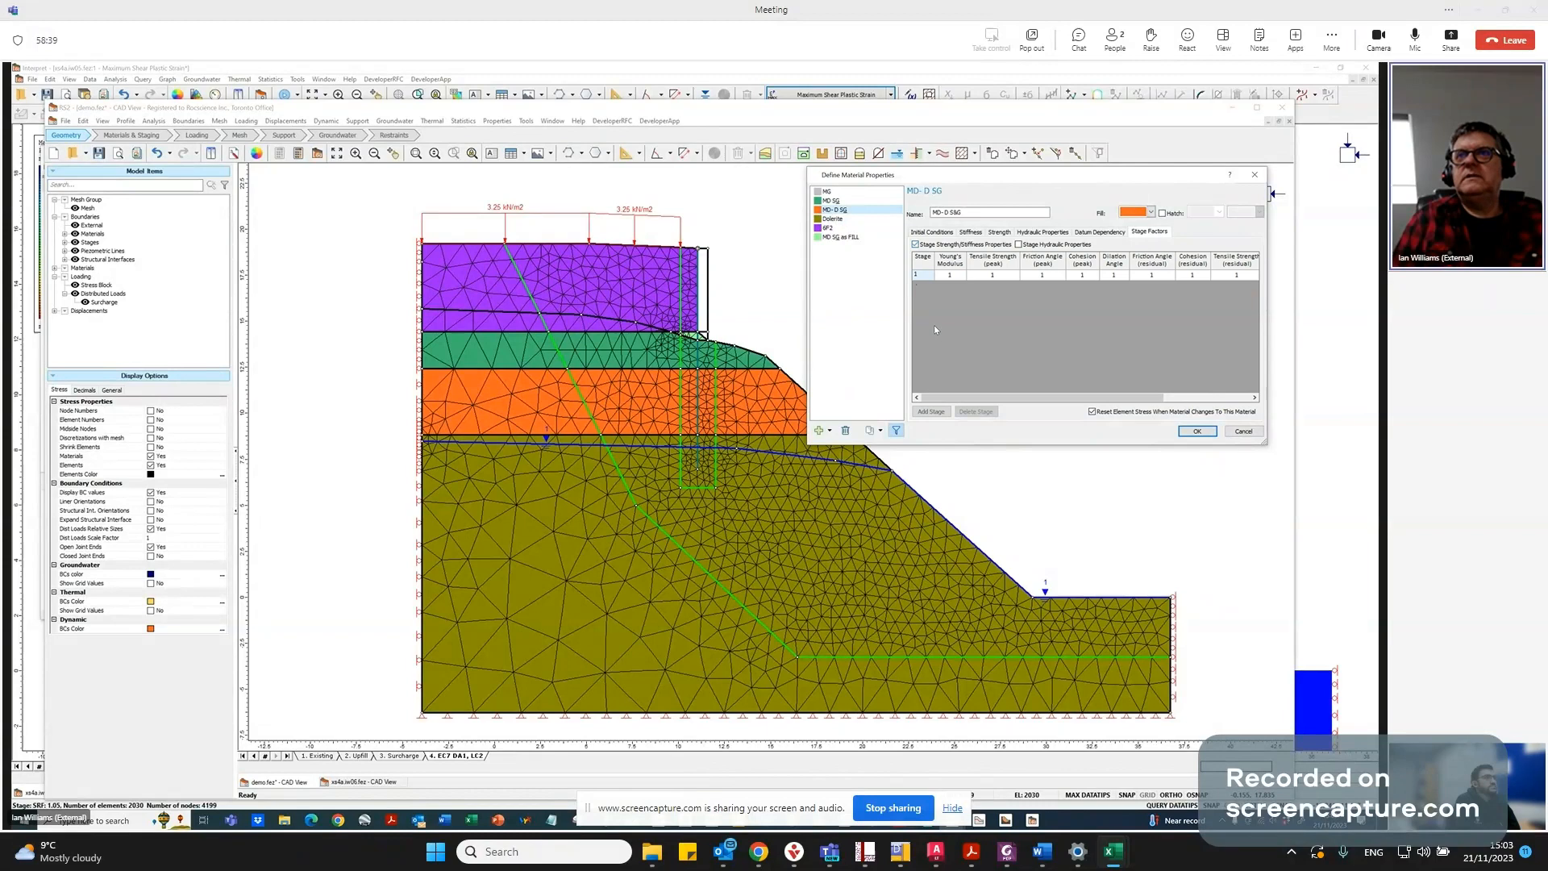
left_click(932, 412)
left_click(925, 288)
type("4")
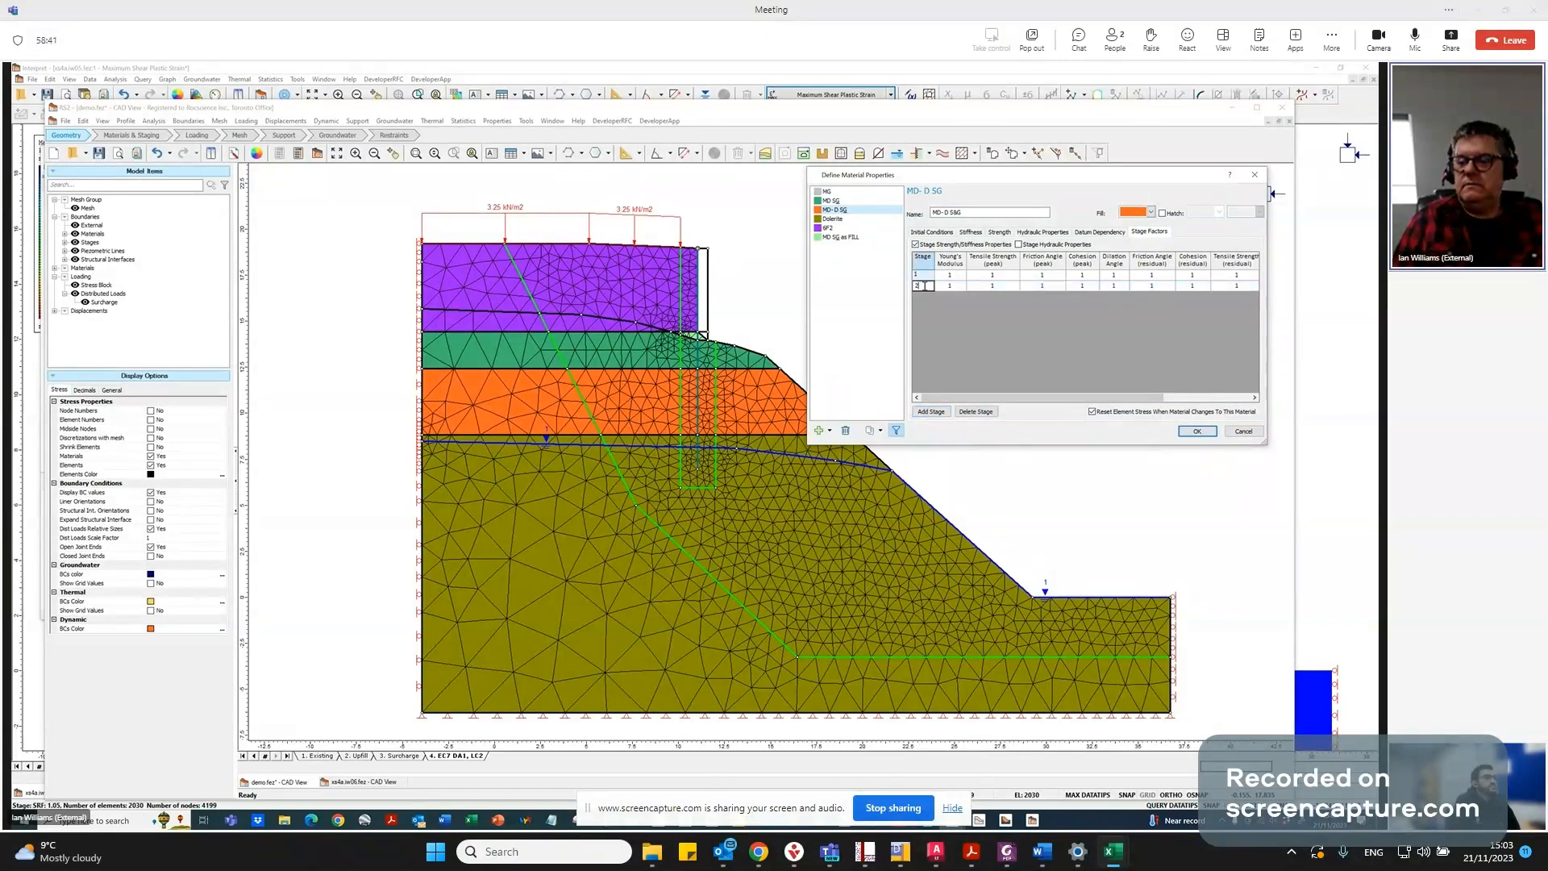
left_click(946, 285)
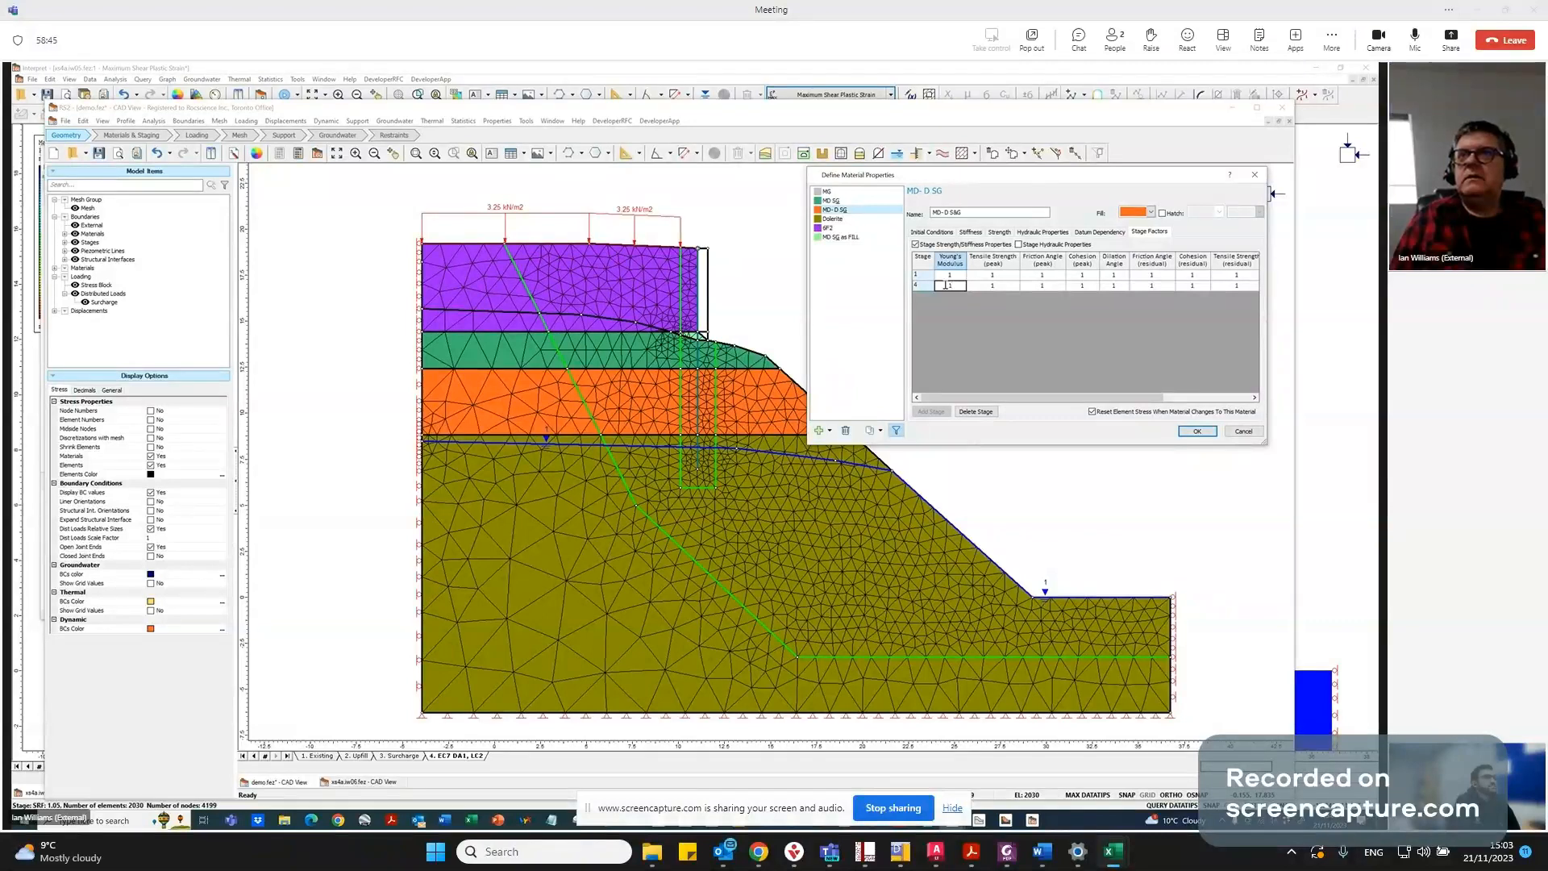
left_click_drag(945, 285, 1219, 287)
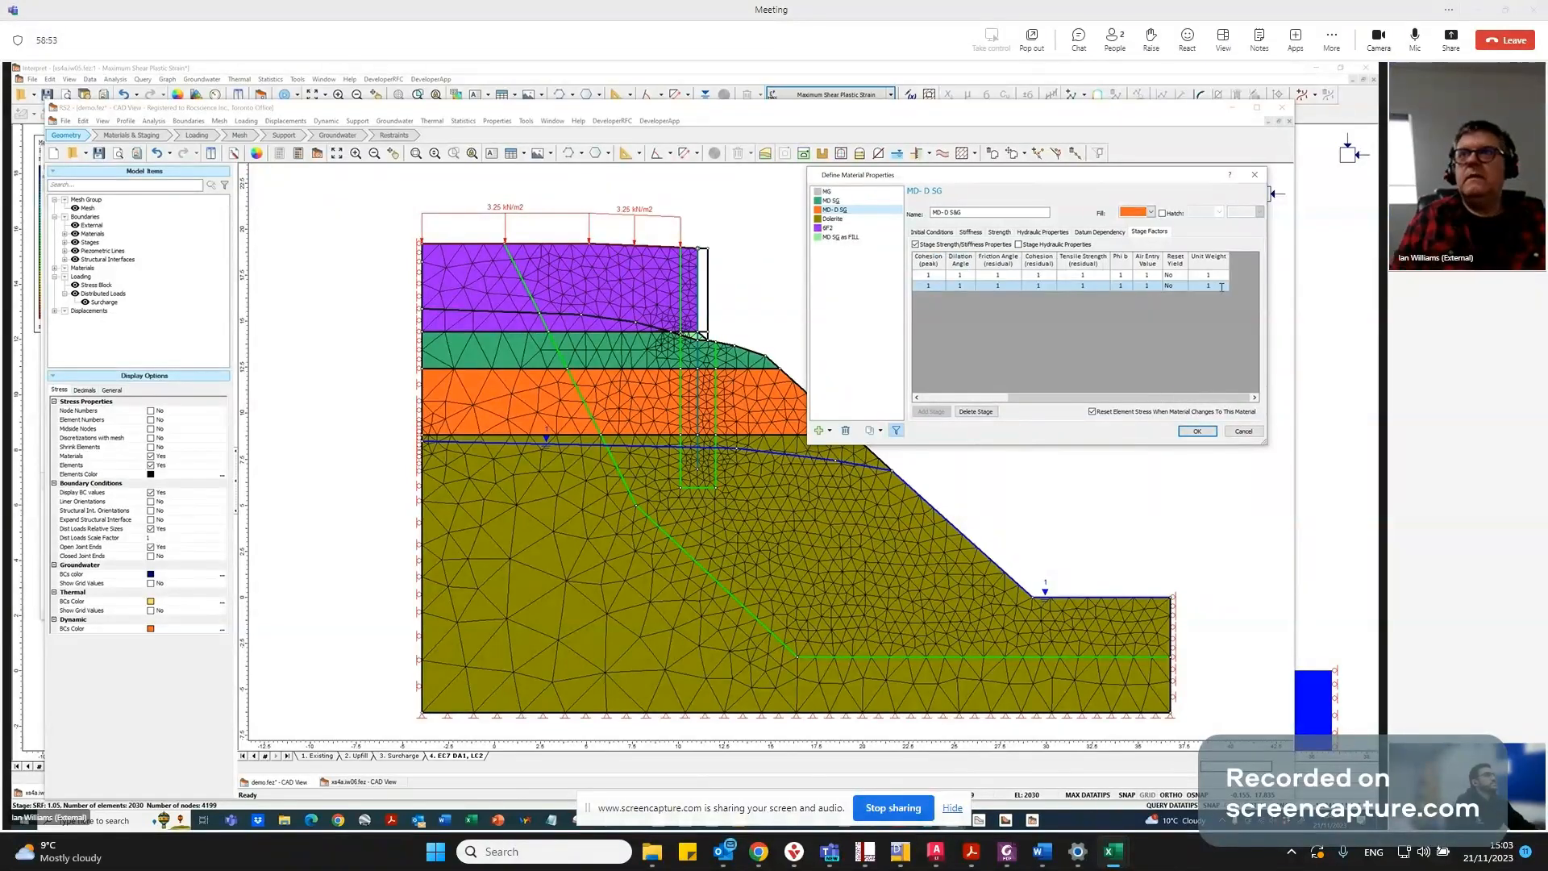
key("ctrl+v")
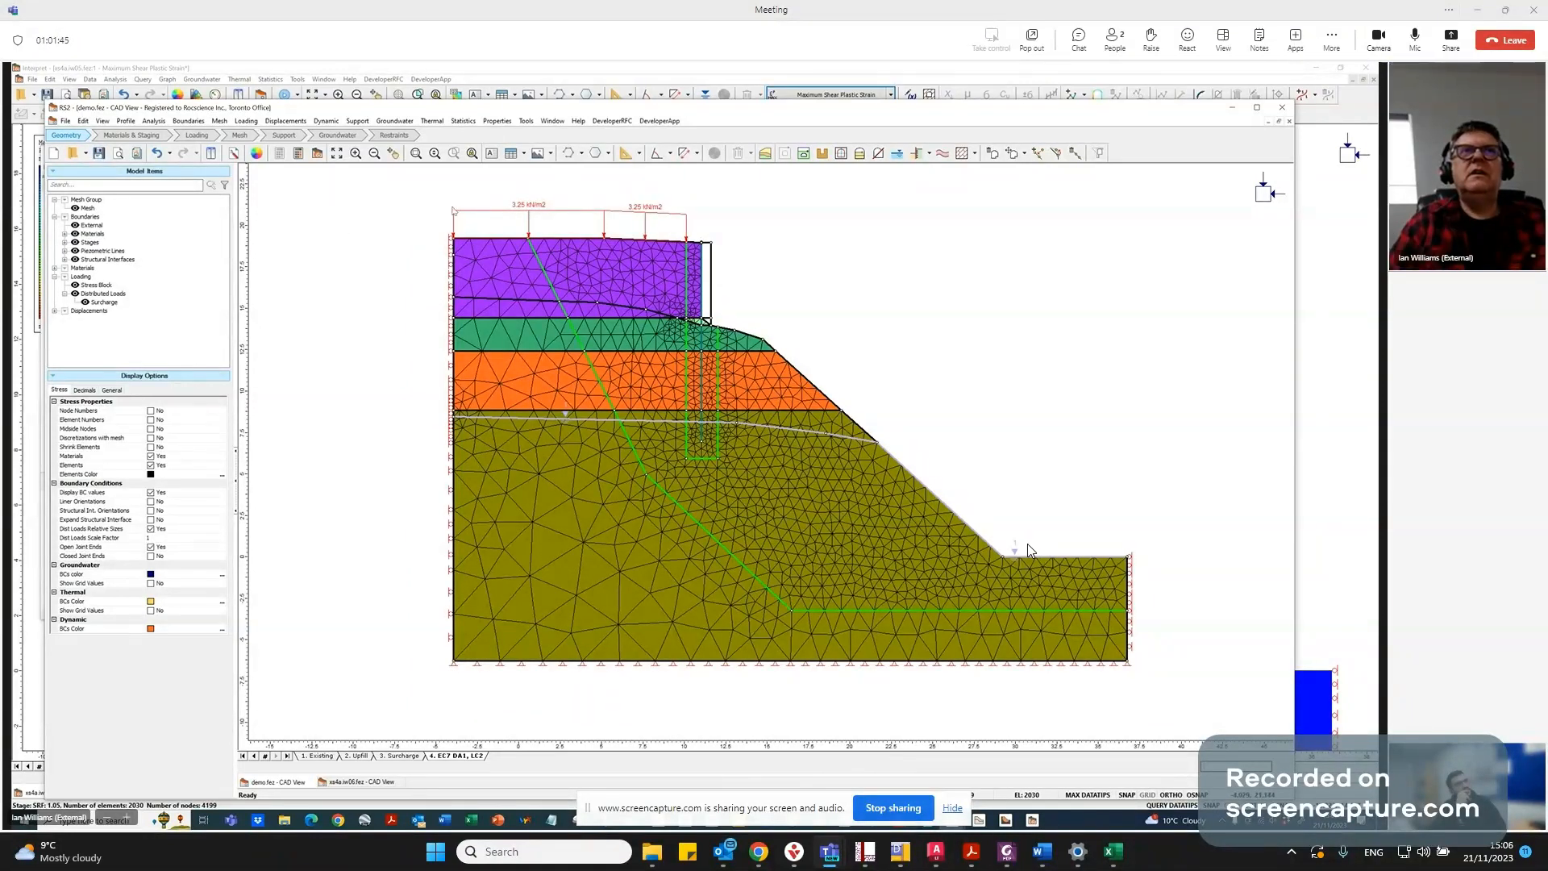
Compute the staged model, open its results in Interpret and view the analysis log file.
left_click(300, 154)
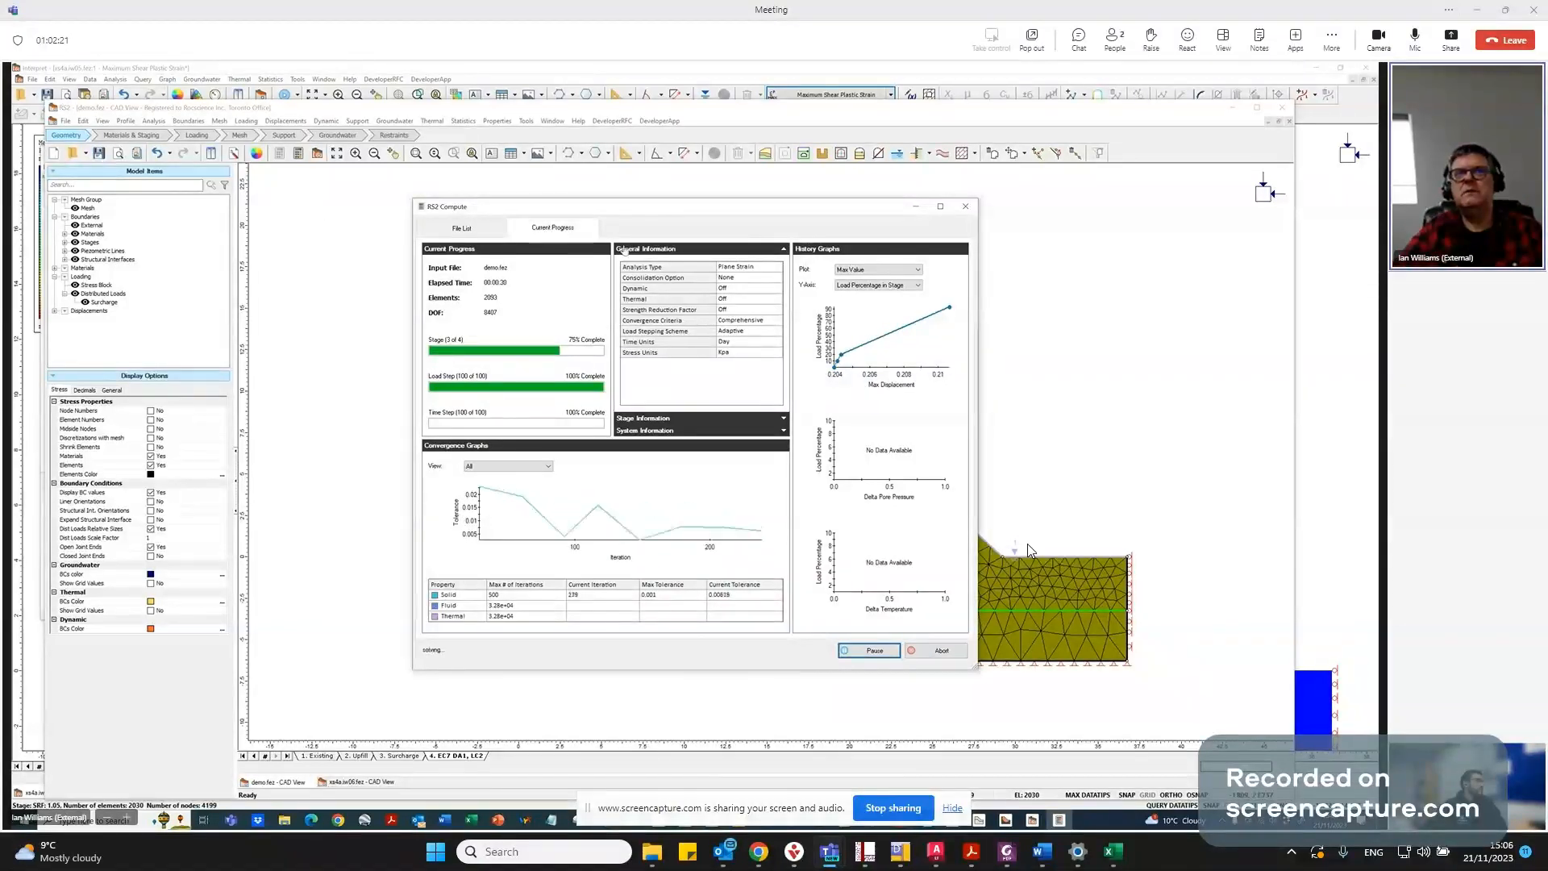
left_click_drag(605, 197, 222, 312)
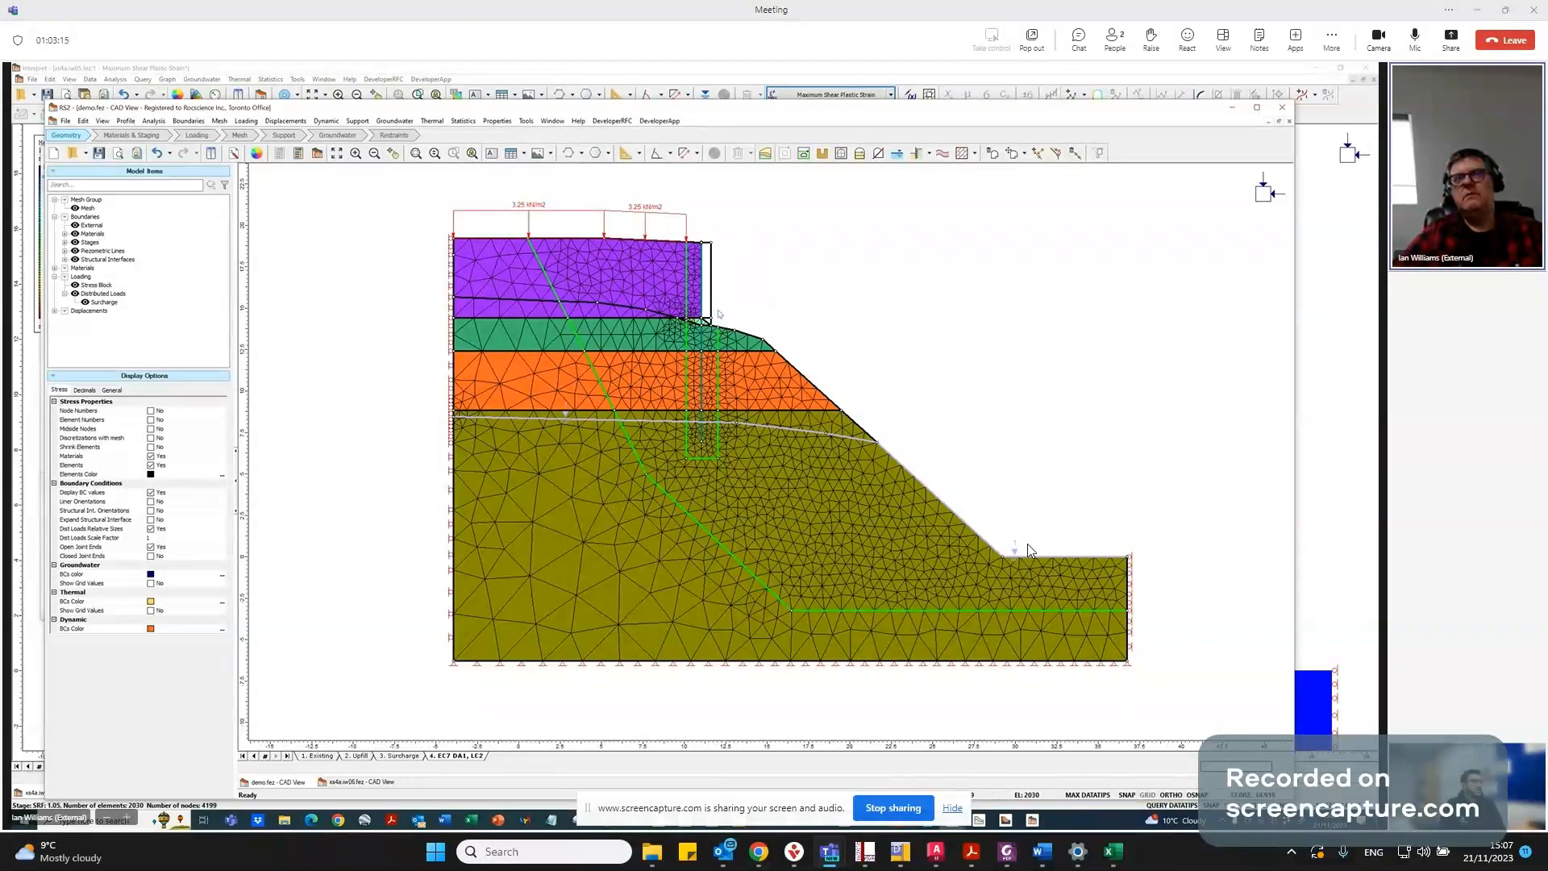
mouse_move(657, 342)
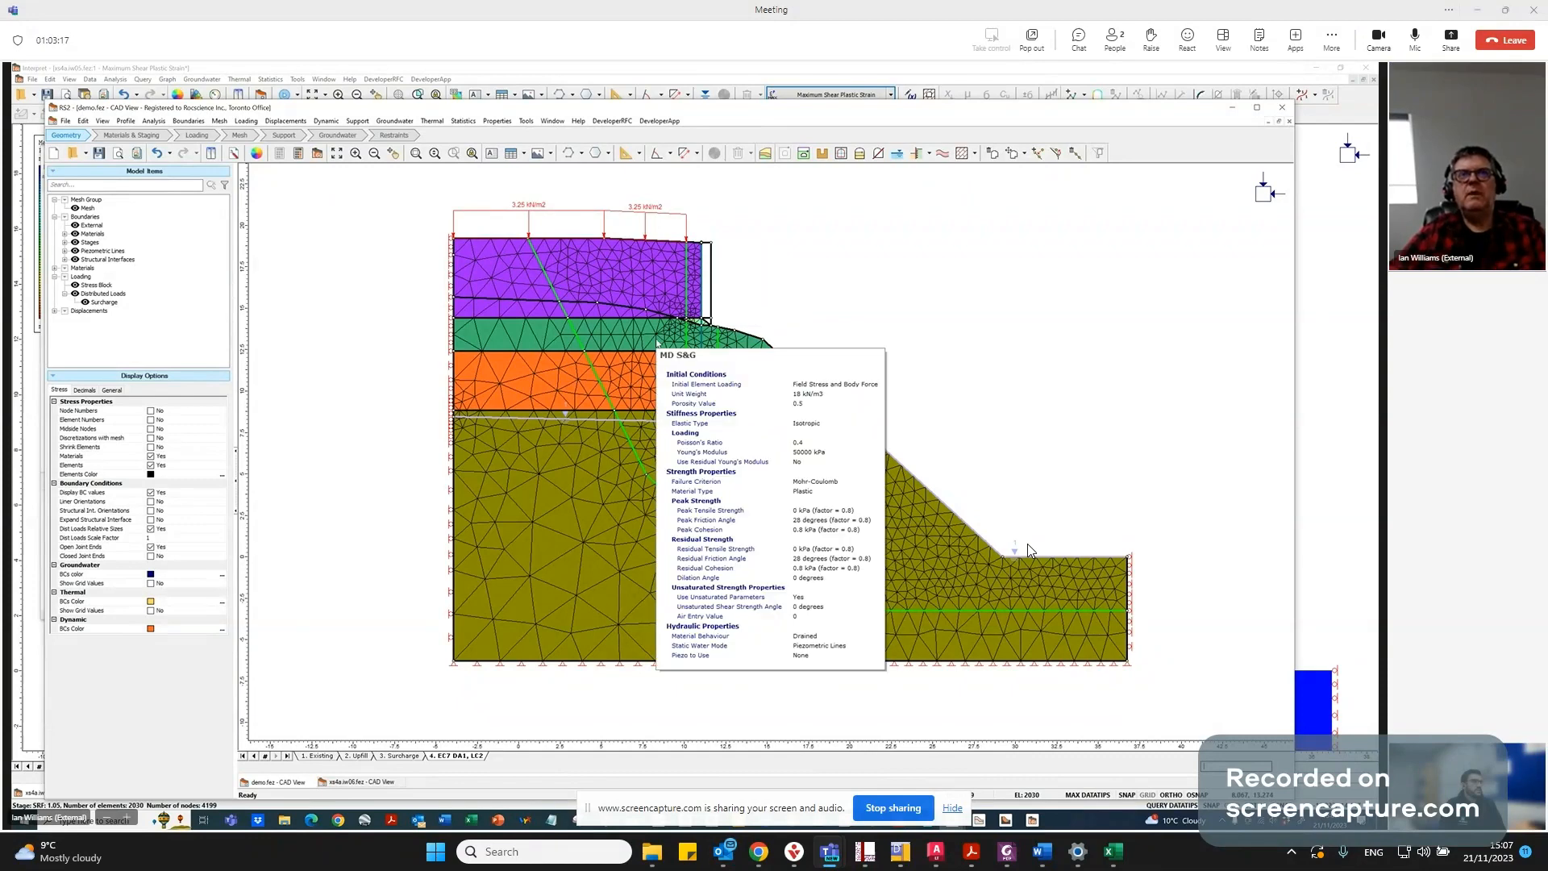
mouse_move(482, 436)
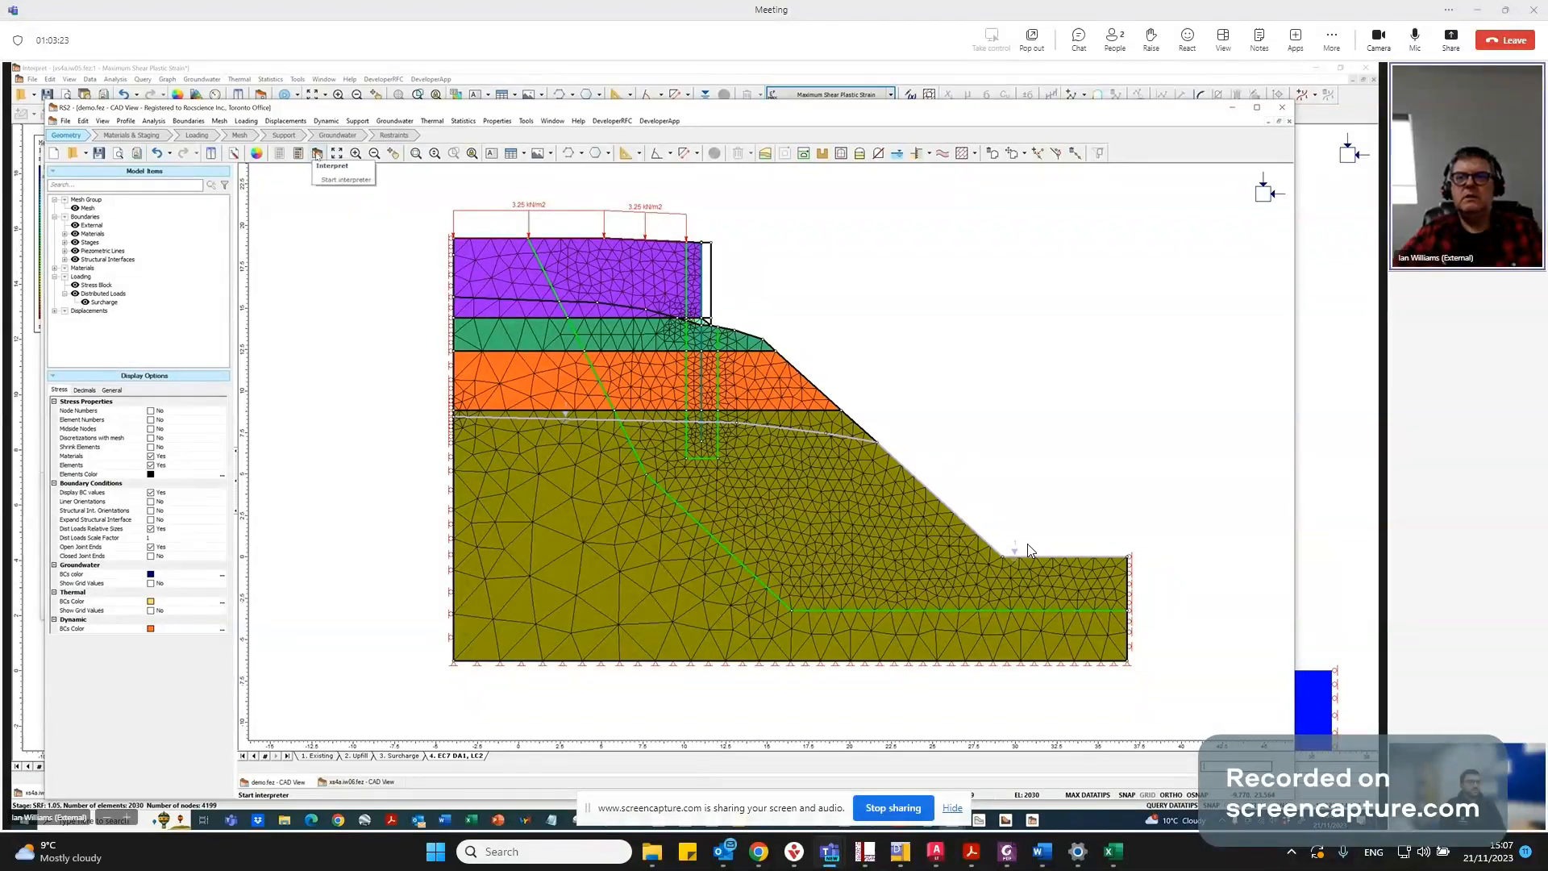
right_click(1031, 821)
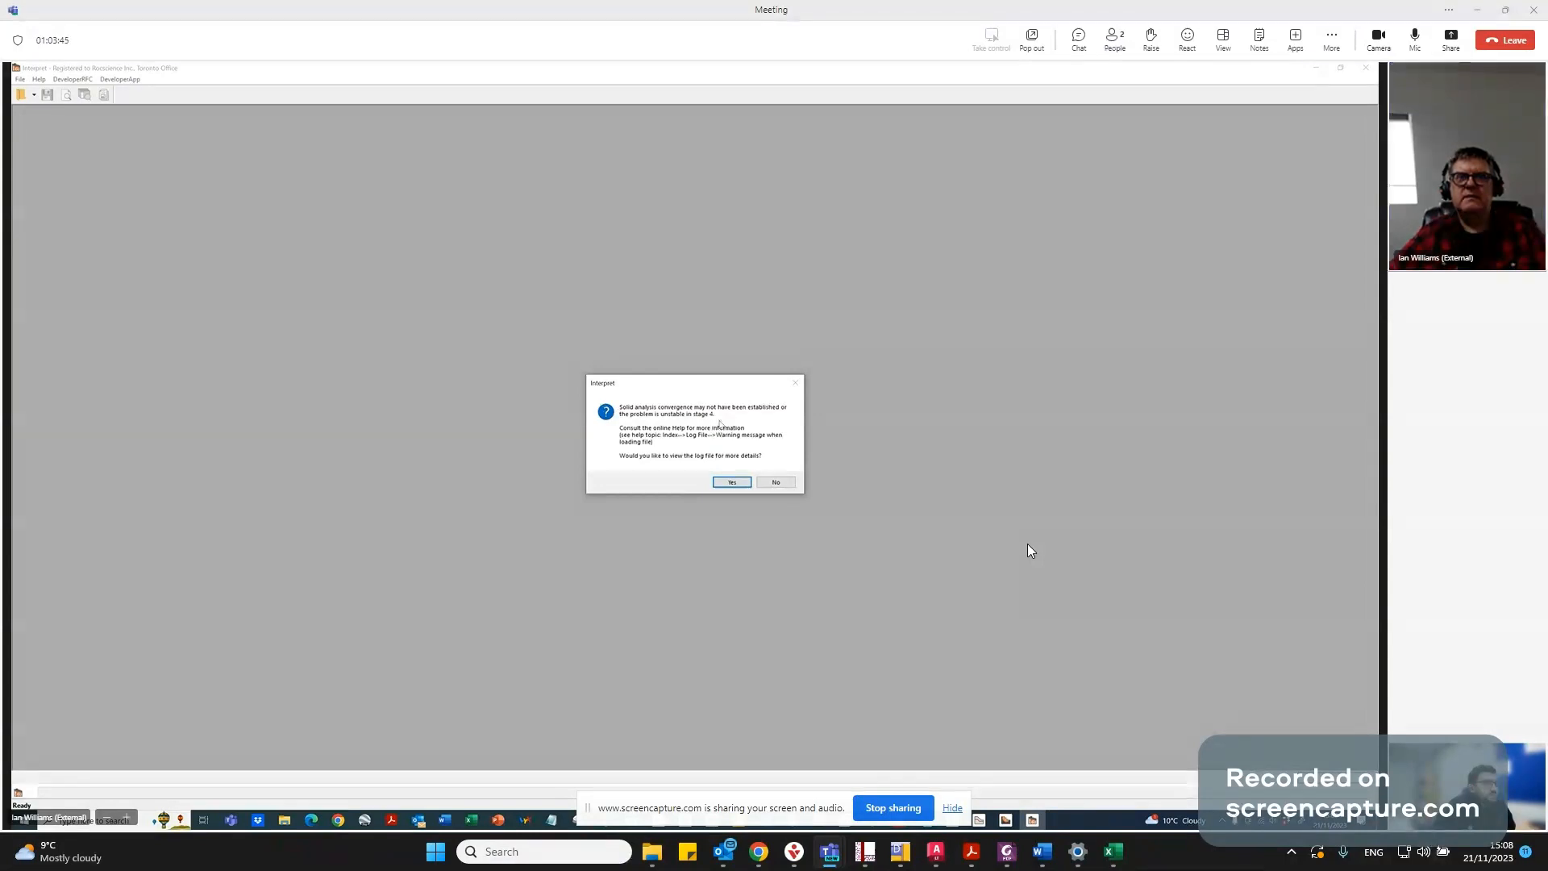
left_click(731, 483)
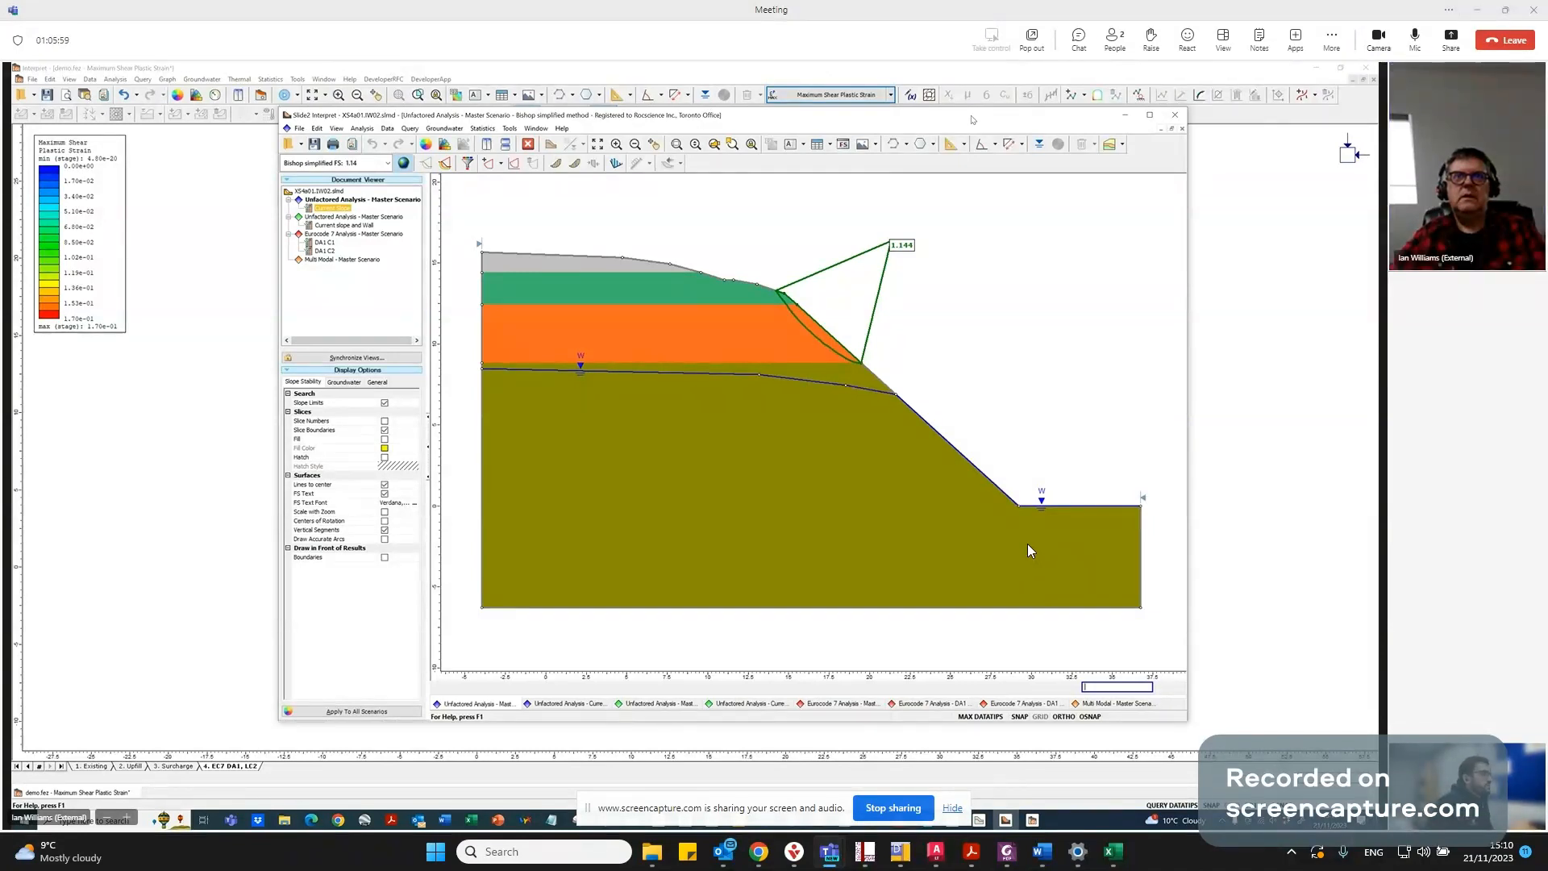
Compare the maximum shear plastic strain contours of the Surcharge stage with those of the EC7 DA1, LC2 stage.
left_click_drag(972, 119, 11, 150)
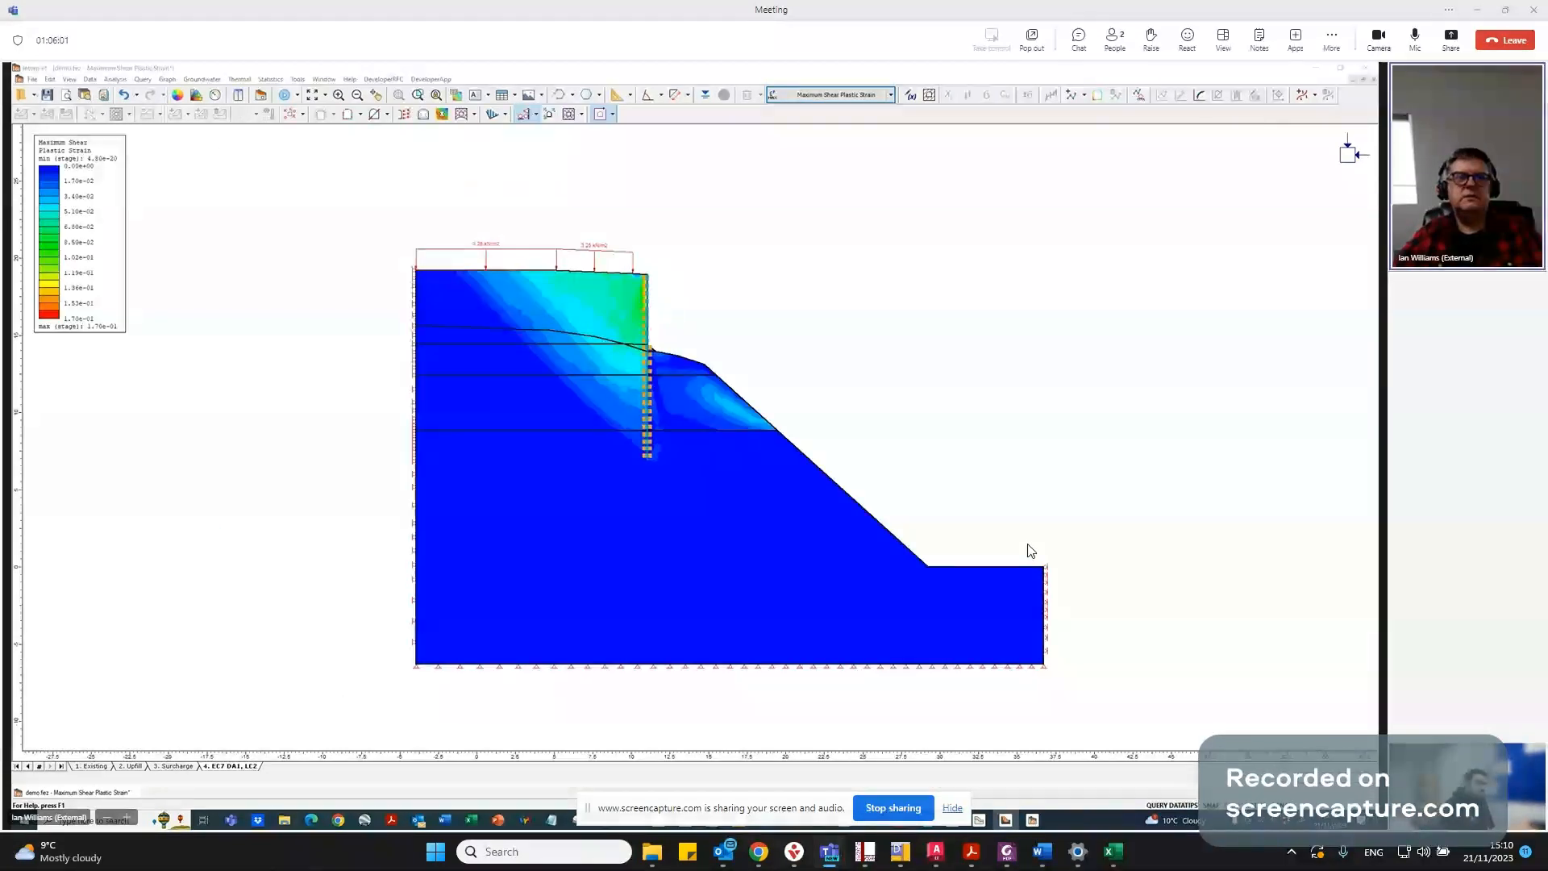
left_click(174, 766)
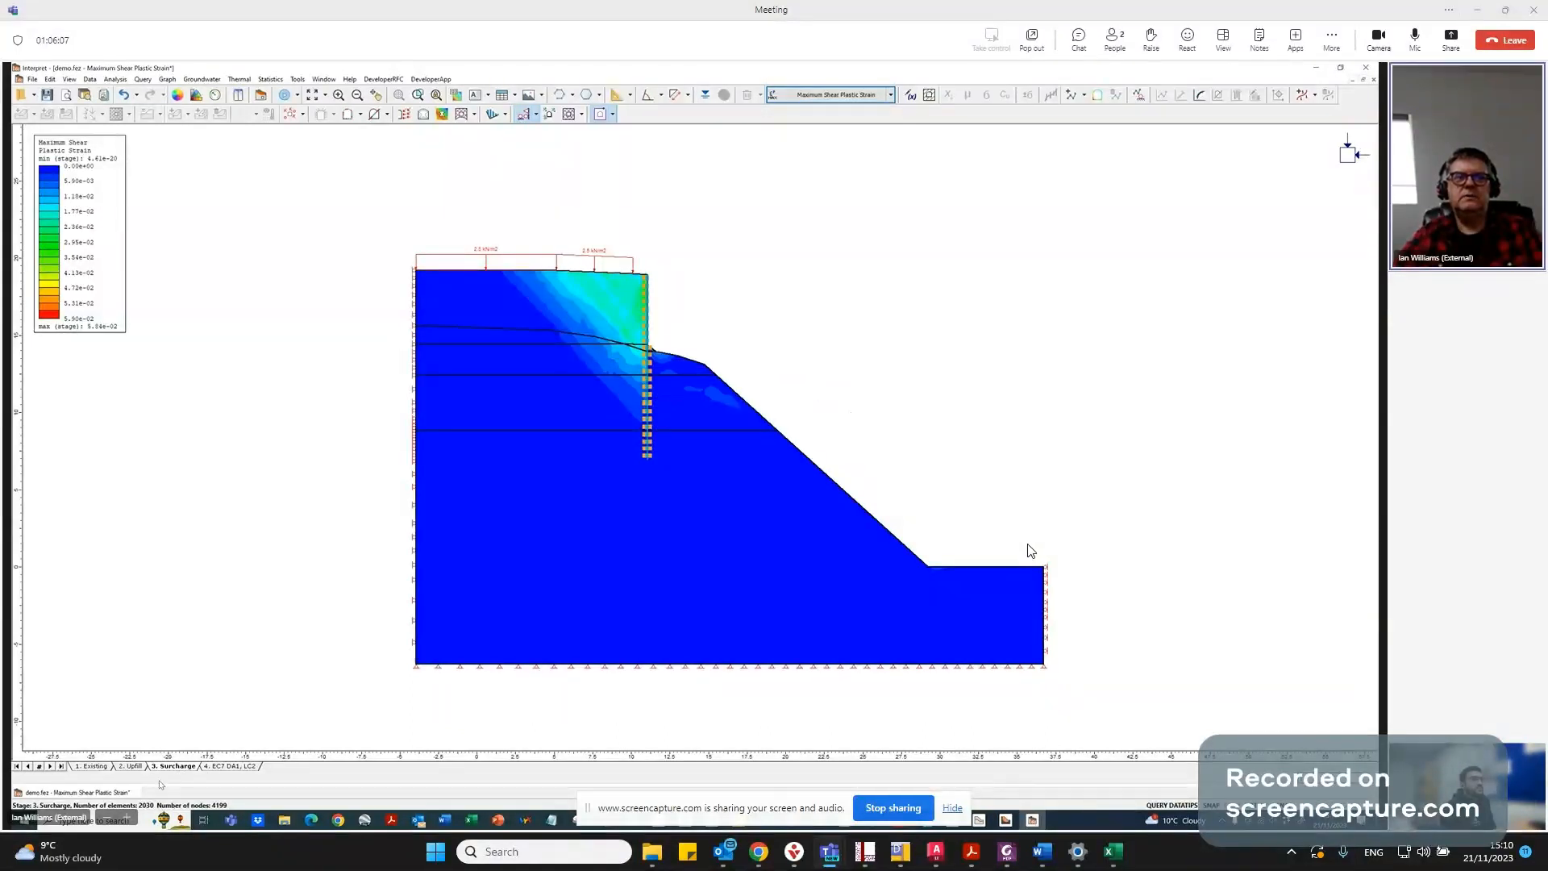
left_click(235, 765)
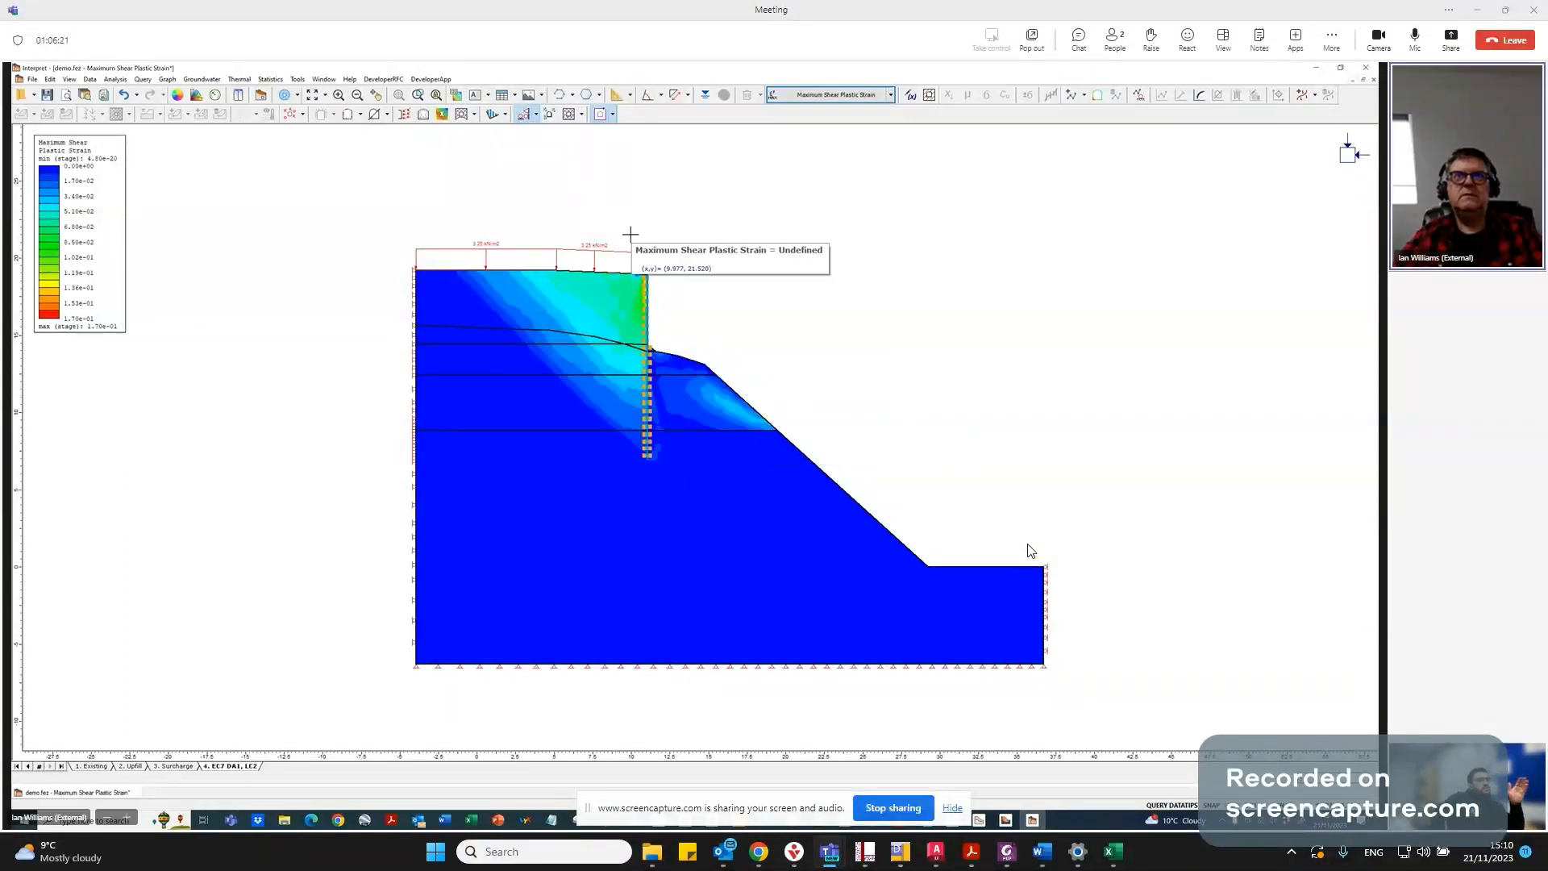
Show the liner bending moment diagram along the wall for the EC7 DA1, LC2 stage.
left_click(505, 115)
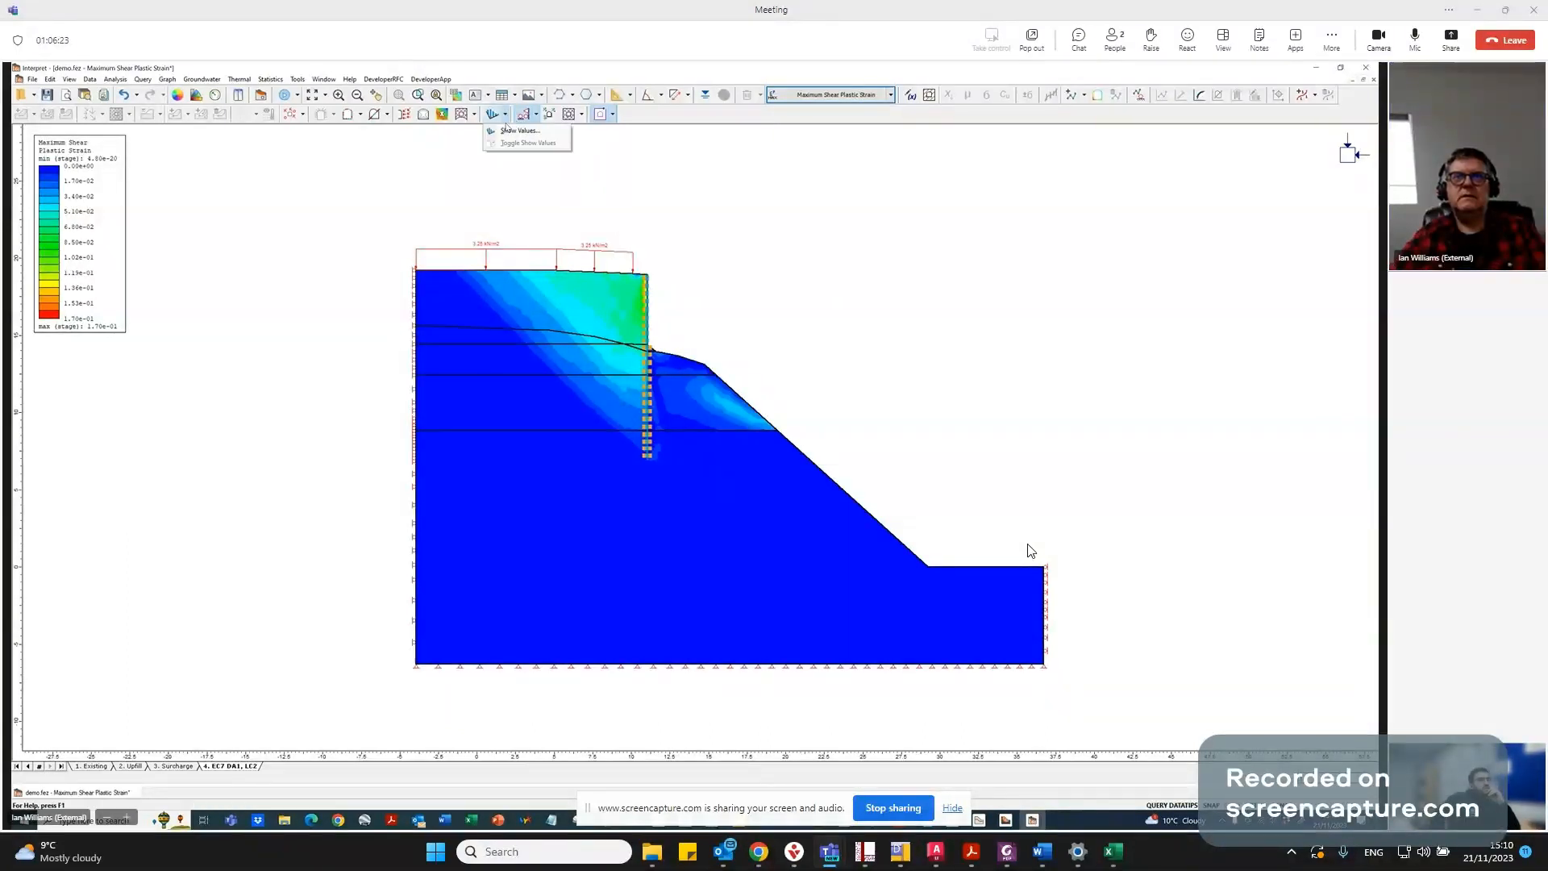
left_click(508, 130)
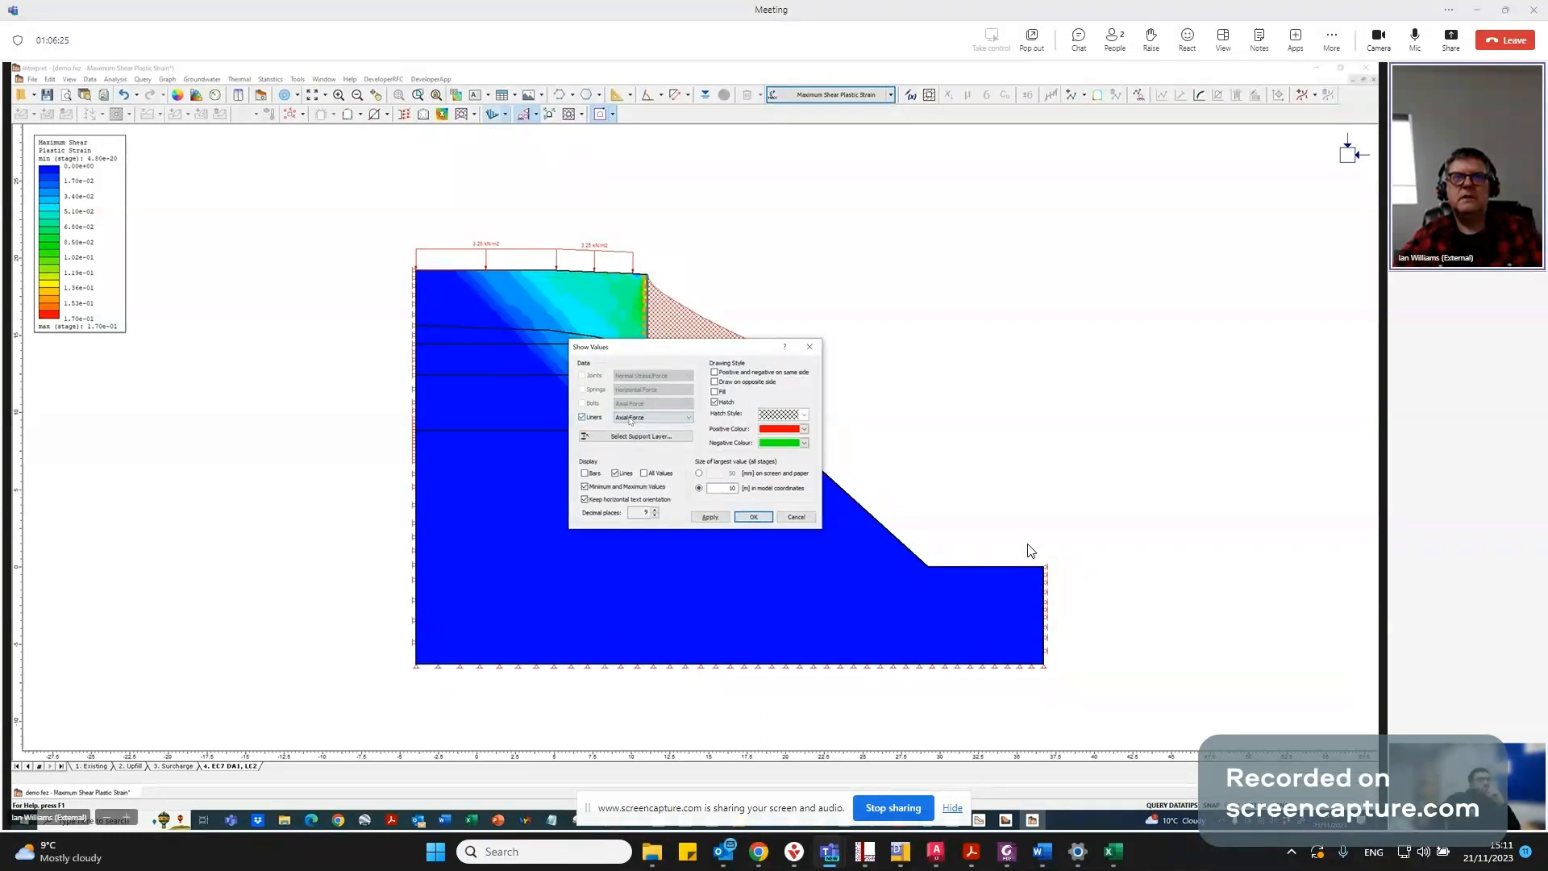
left_click(630, 418)
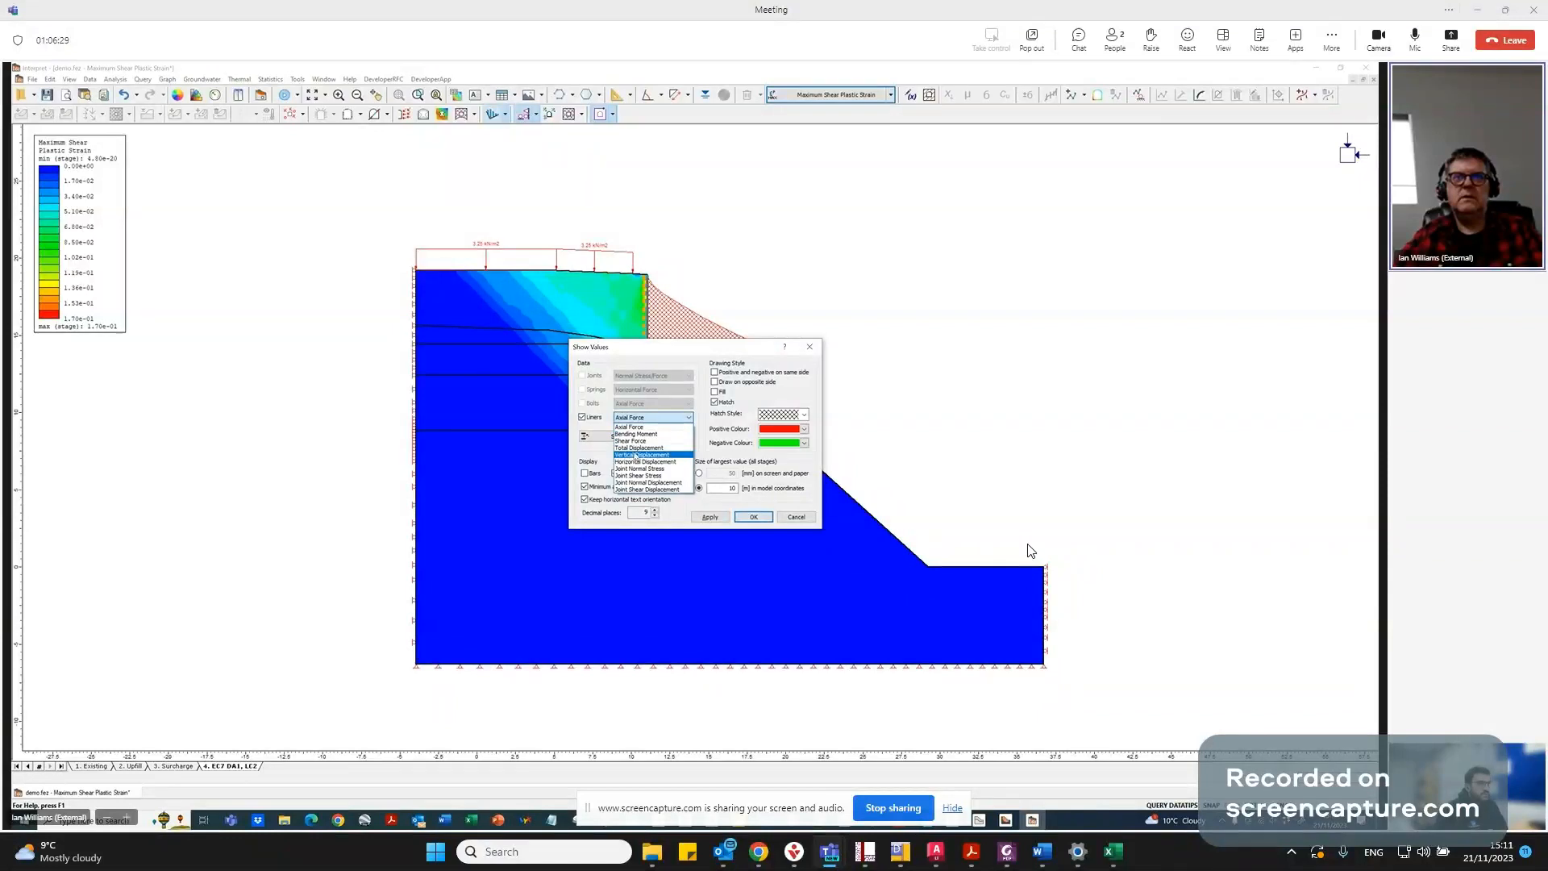
left_click(636, 433)
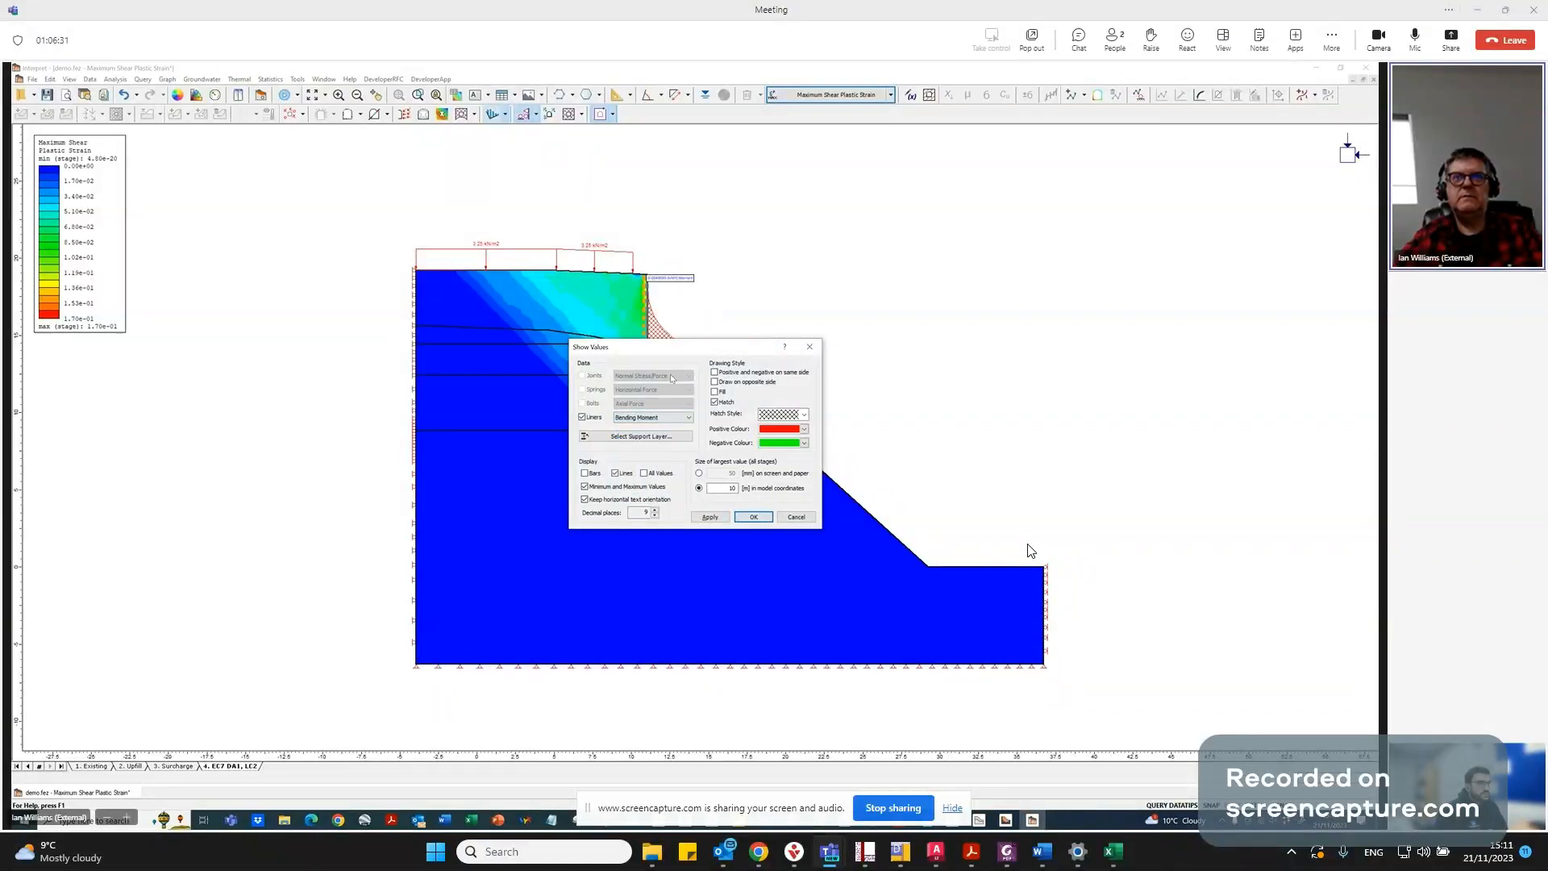
left_click_drag(669, 347, 935, 193)
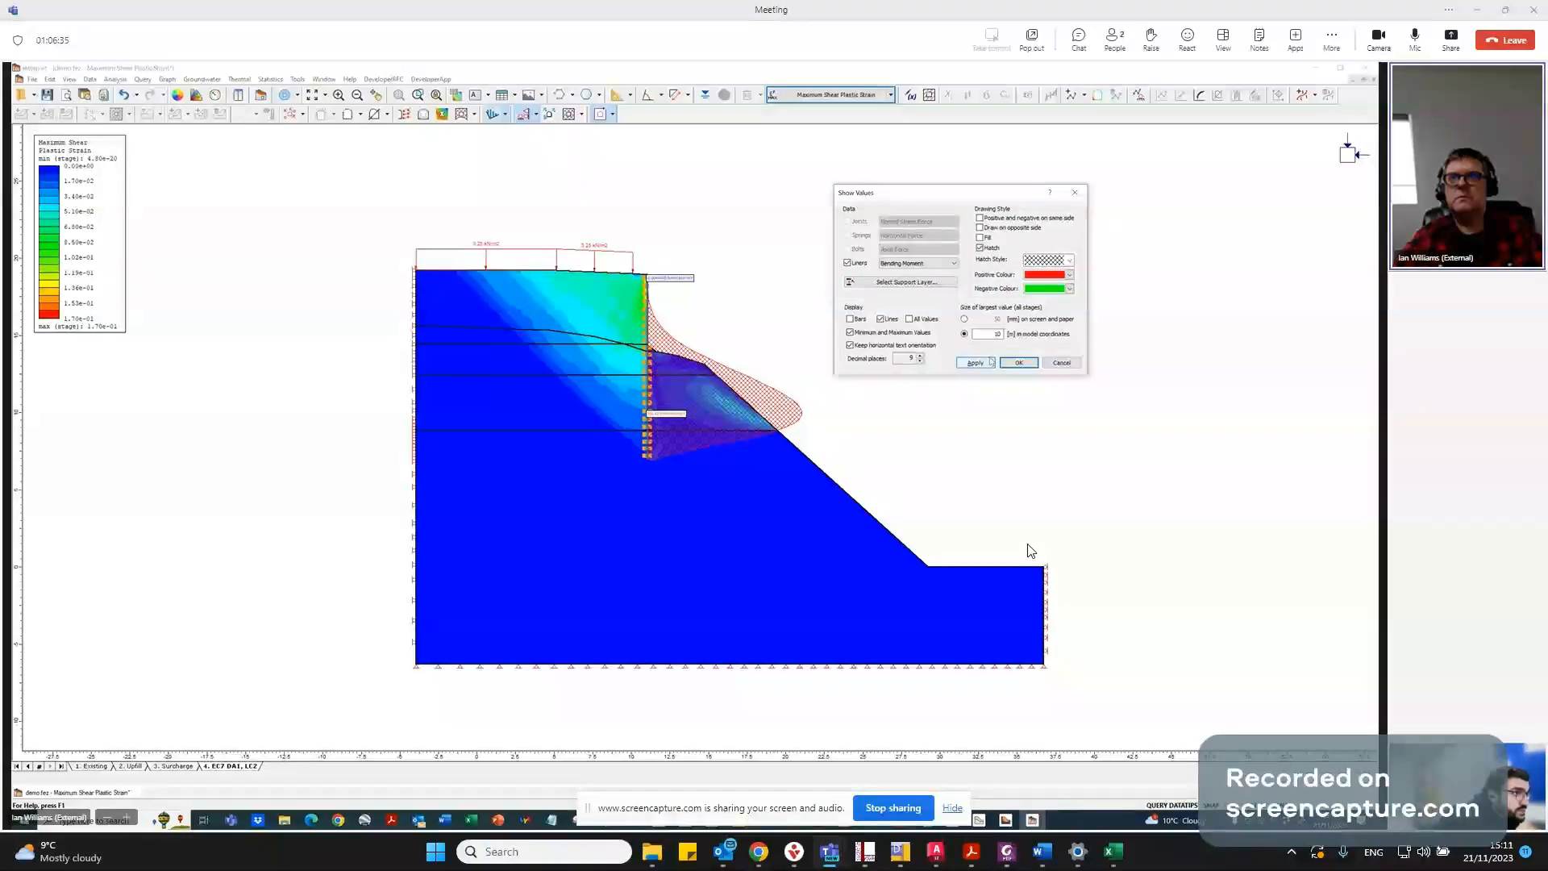
Set the bending moment diagram's positive colour to black and examine the moment labels along the wall.
left_click(1037, 276)
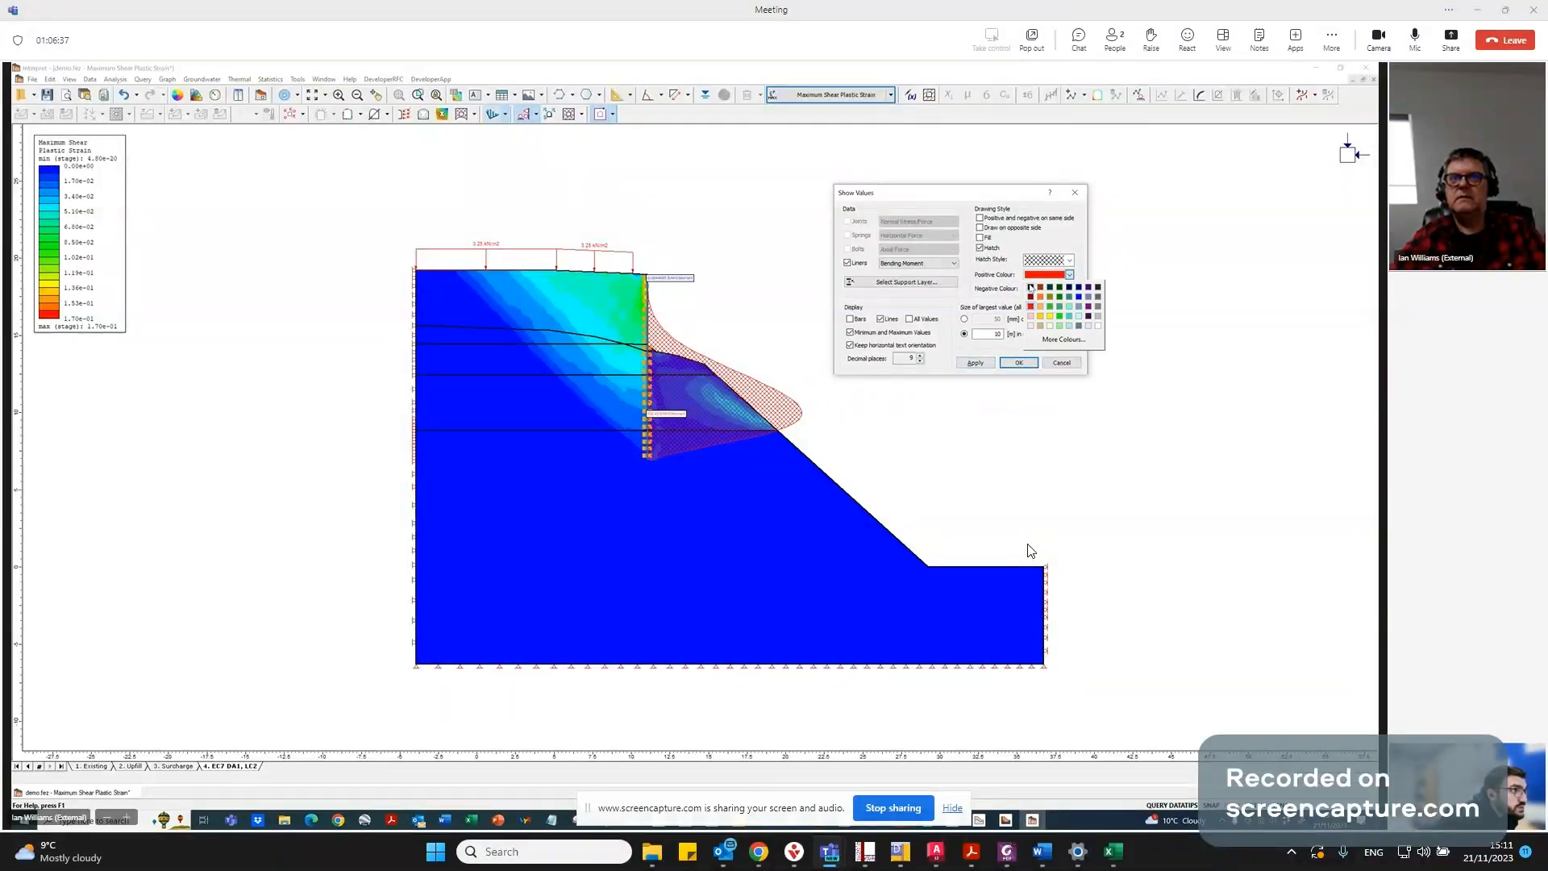
left_click(1030, 288)
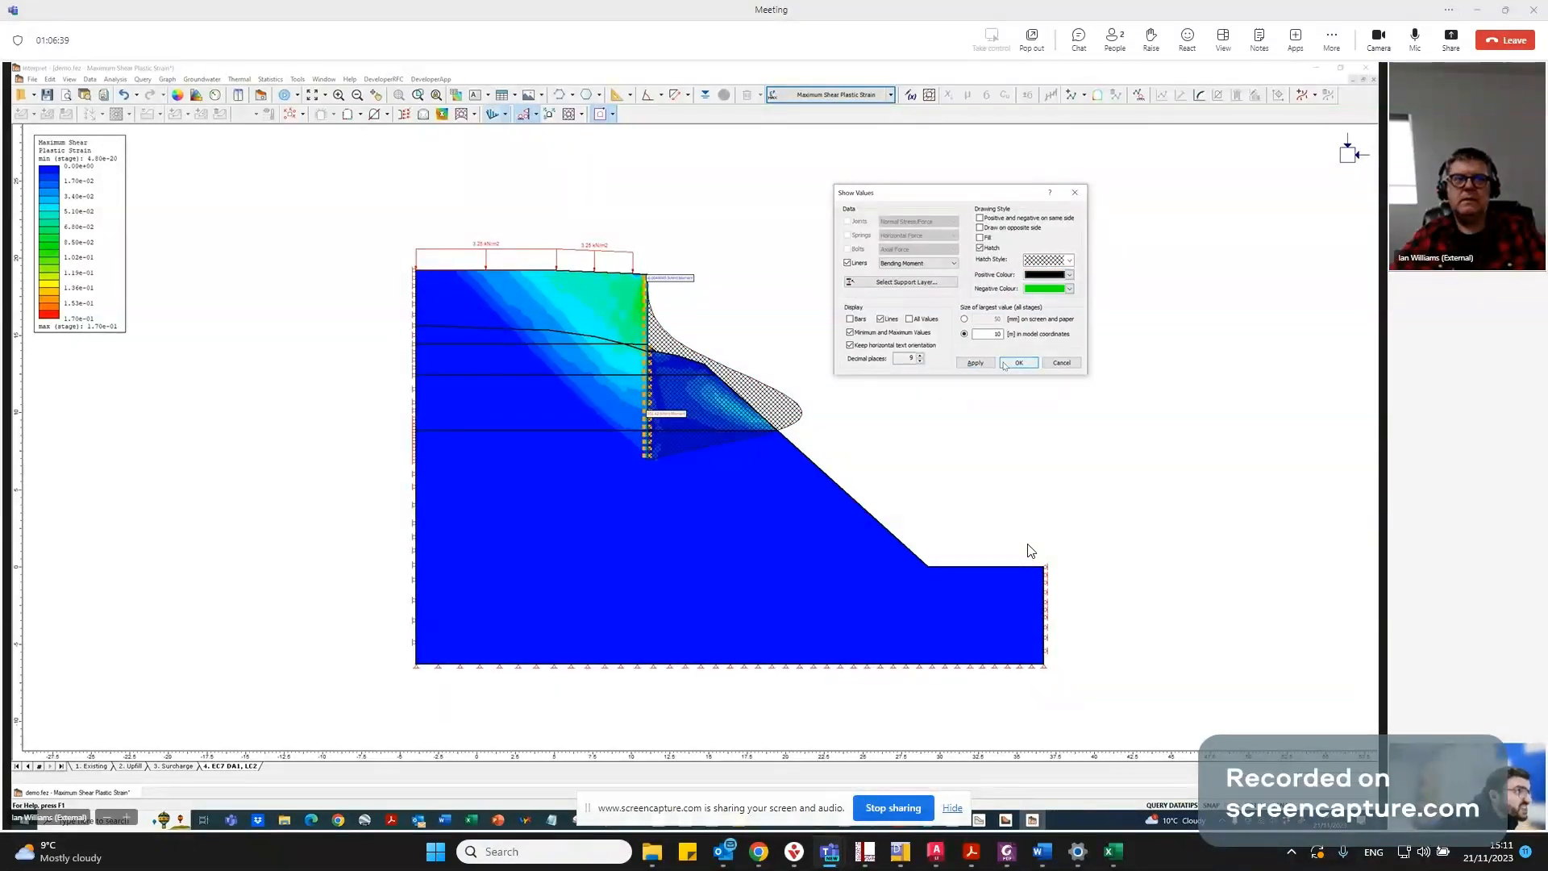
left_click(1011, 365)
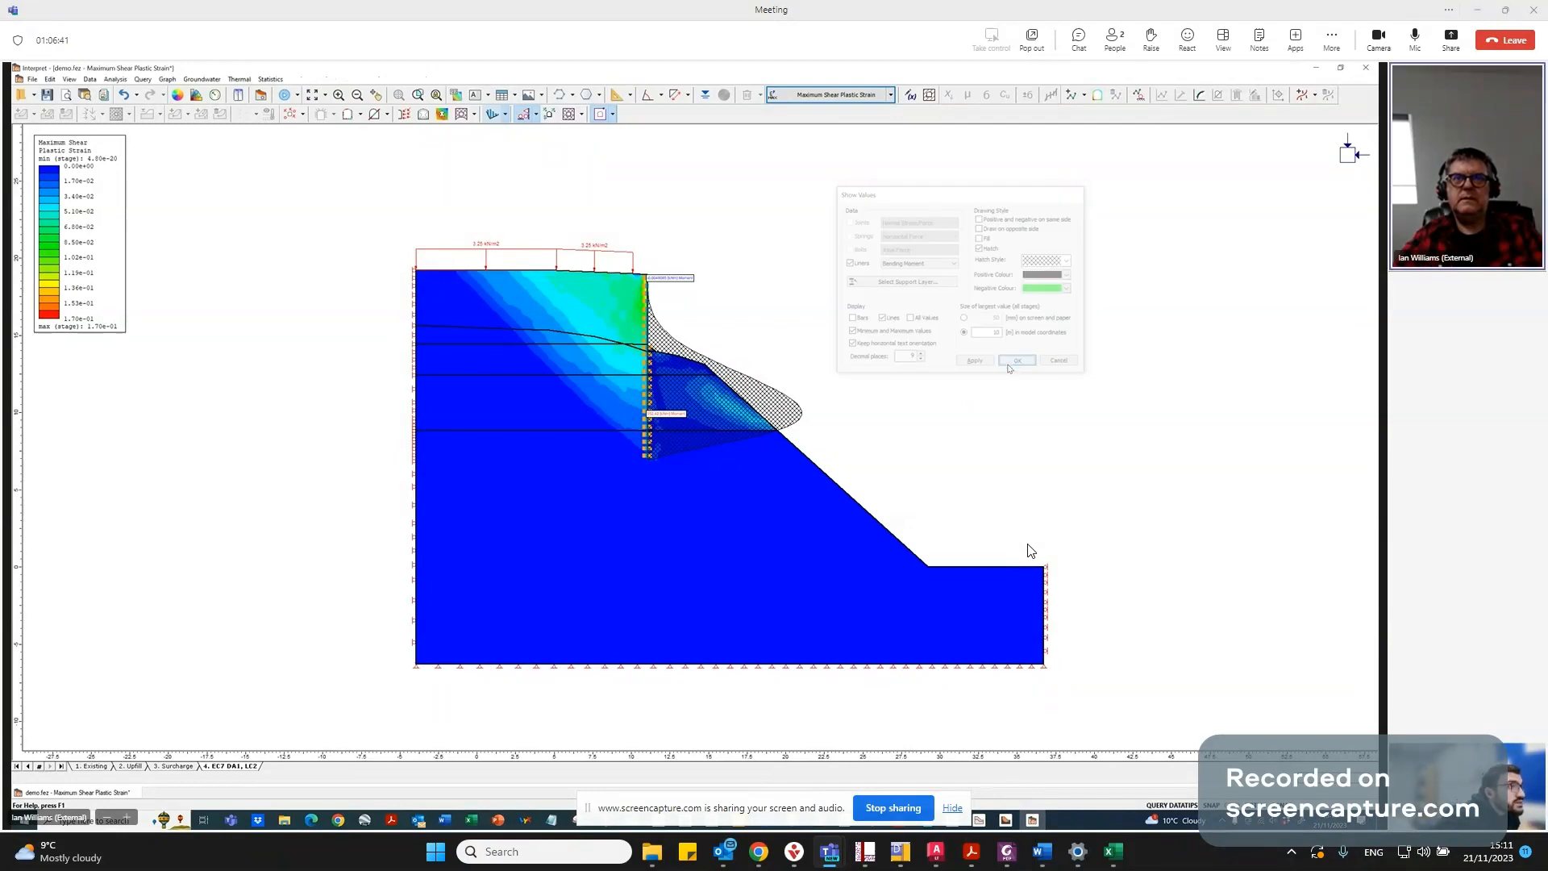
scroll(651, 420, "up", 3)
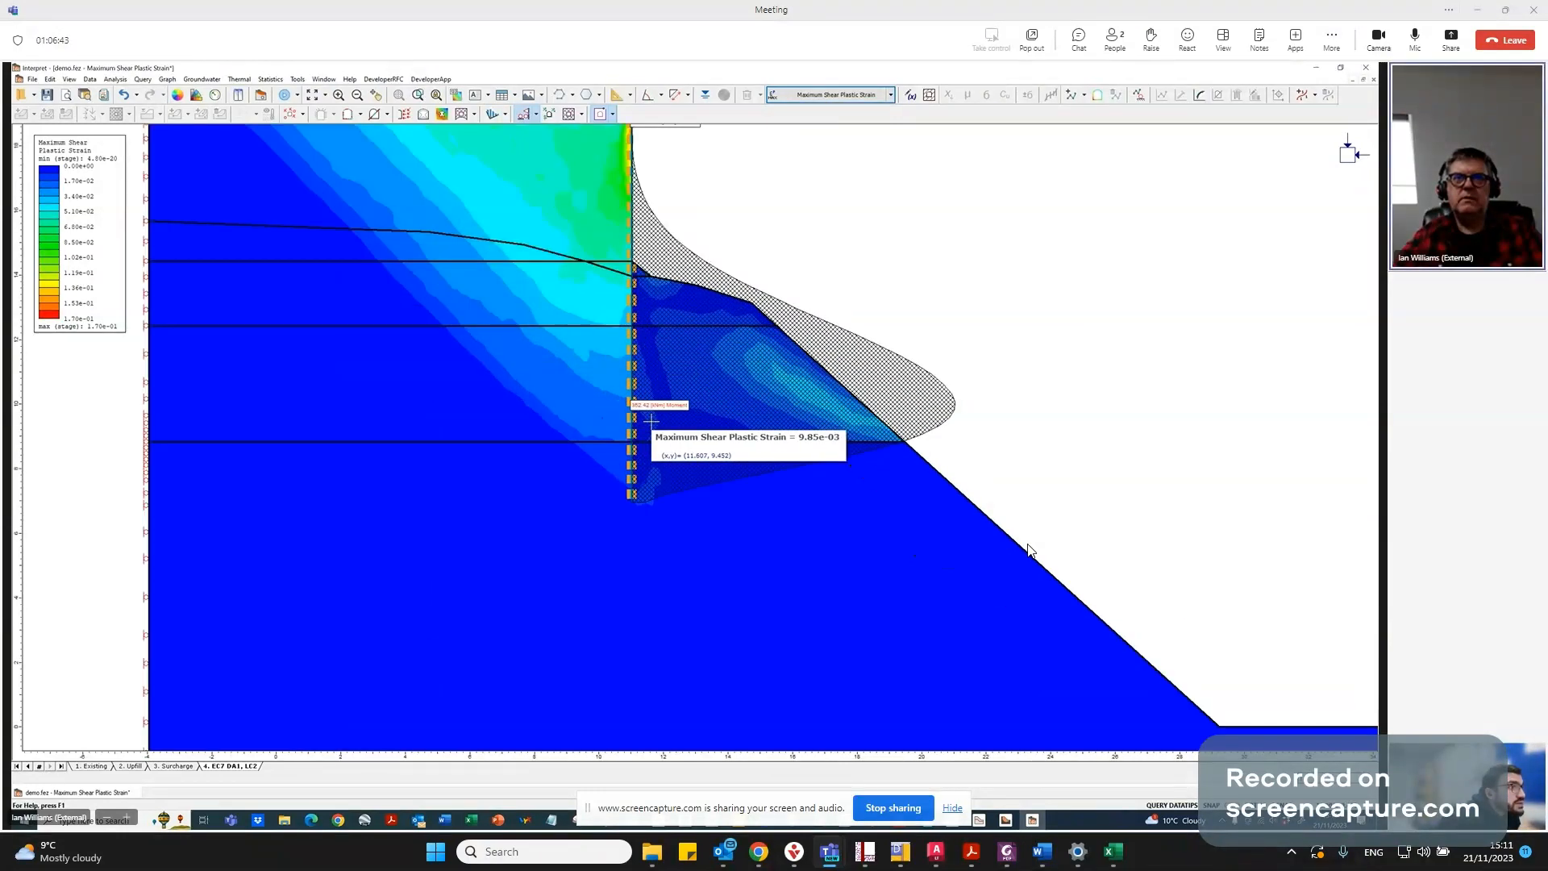
scroll(652, 420, "down", 4)
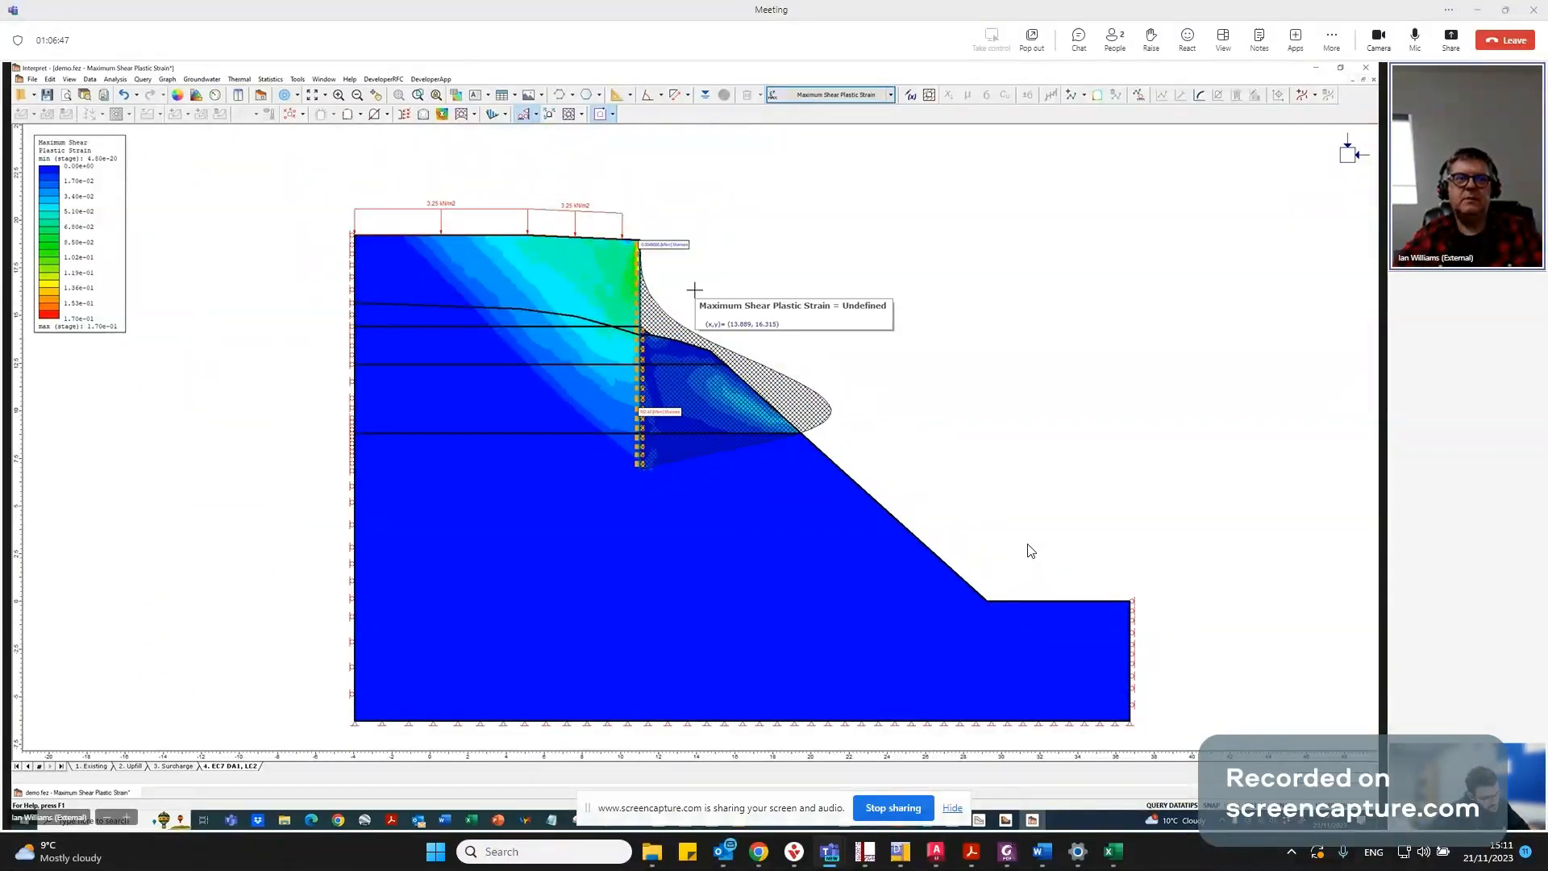
Compare the wall's bending moment diagram and shear strain contours between the Surcharge and EC7 DA1, LC2 stages.
left_click(174, 766)
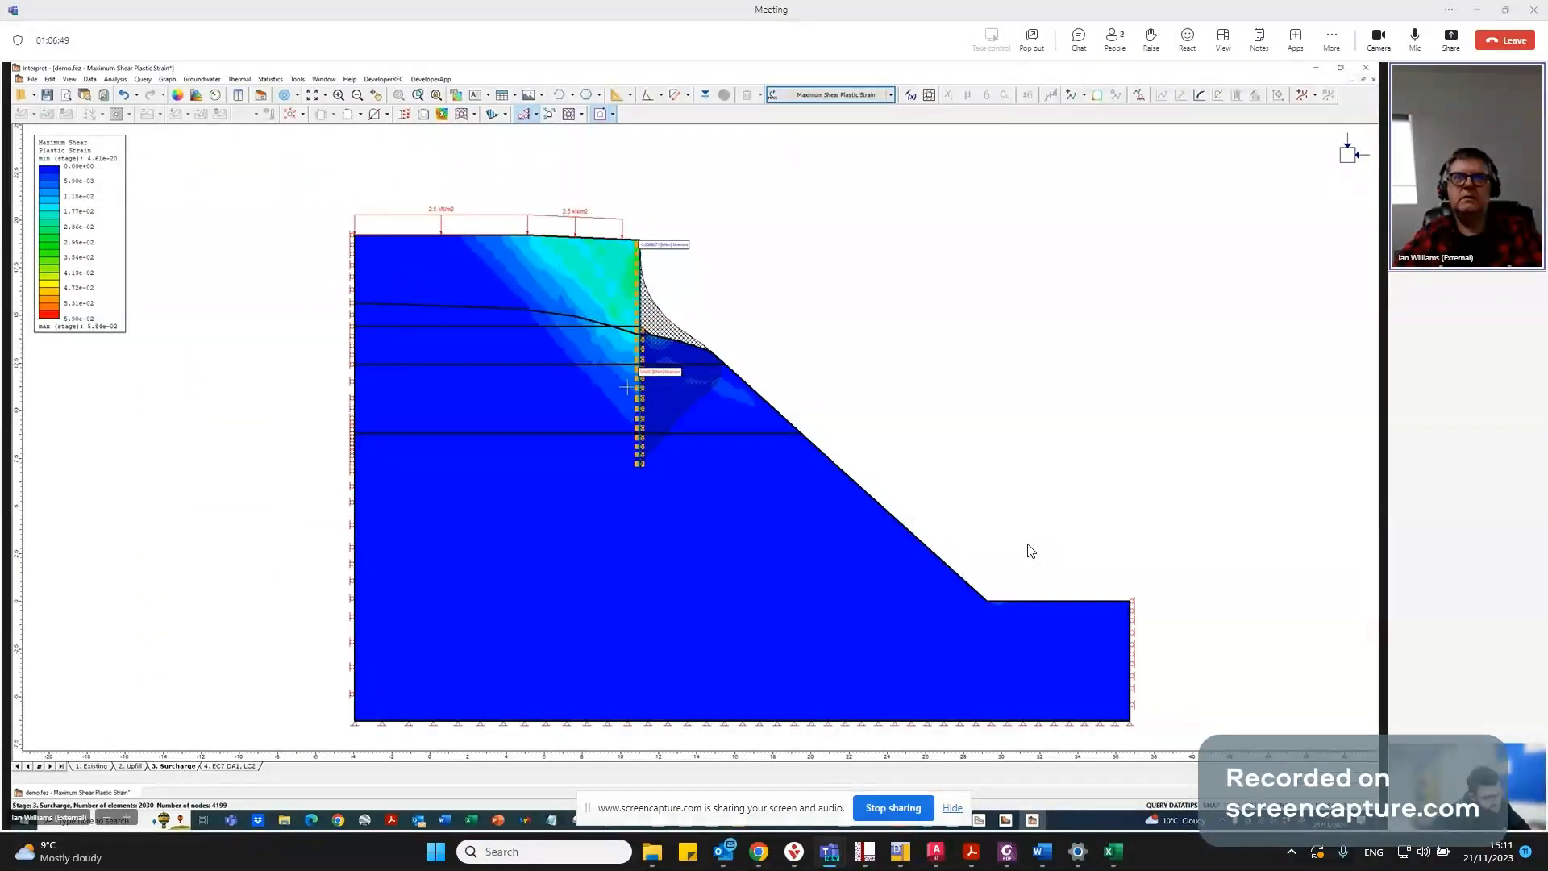
scroll(645, 365, "up", 3)
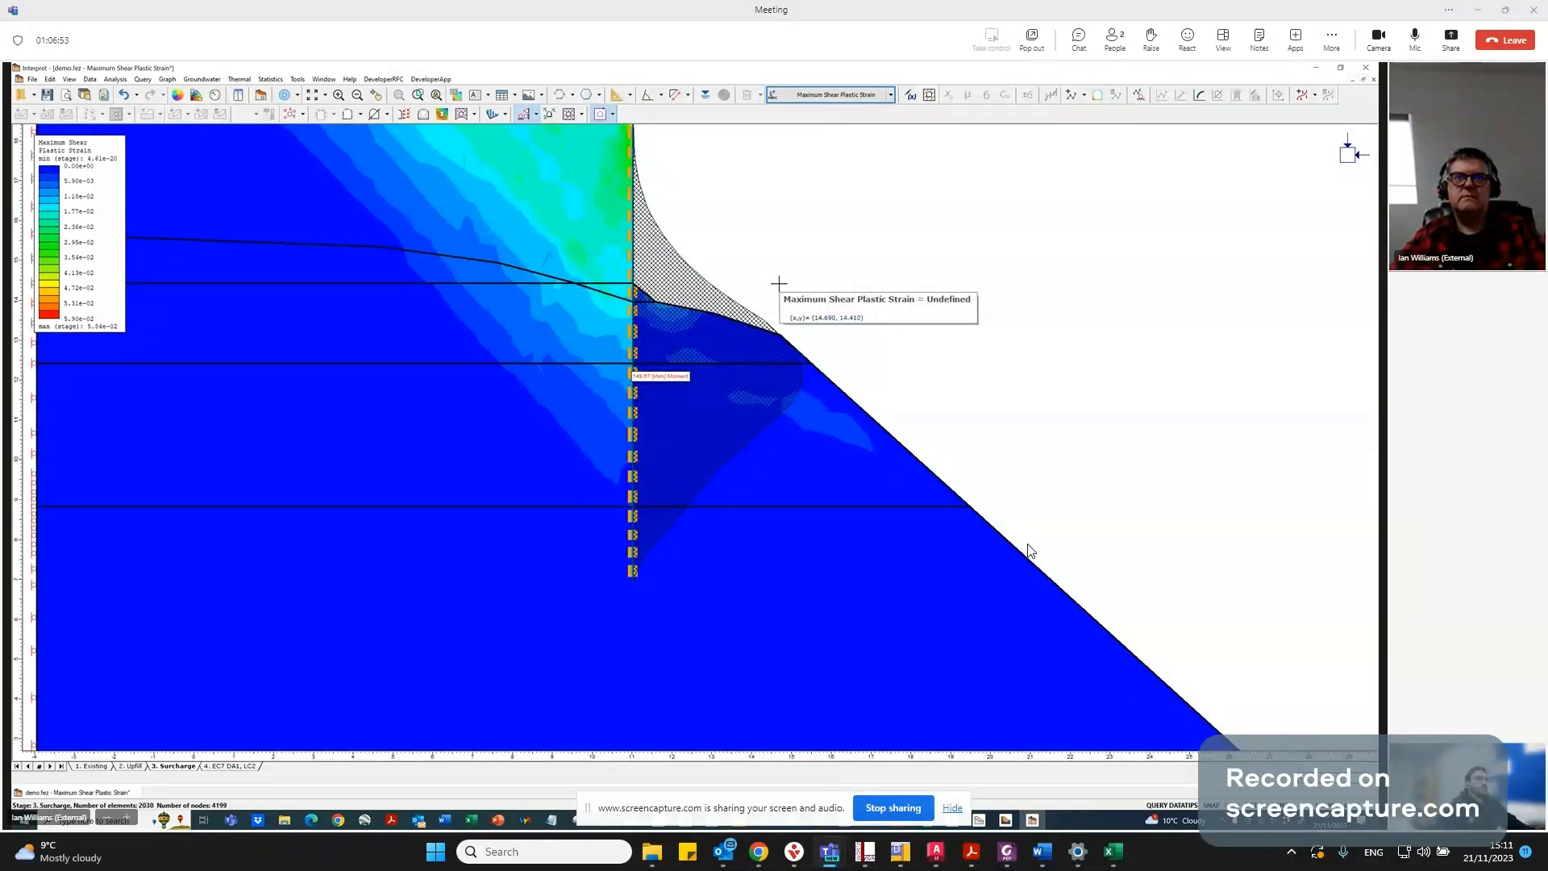
scroll(778, 283, "down", 3)
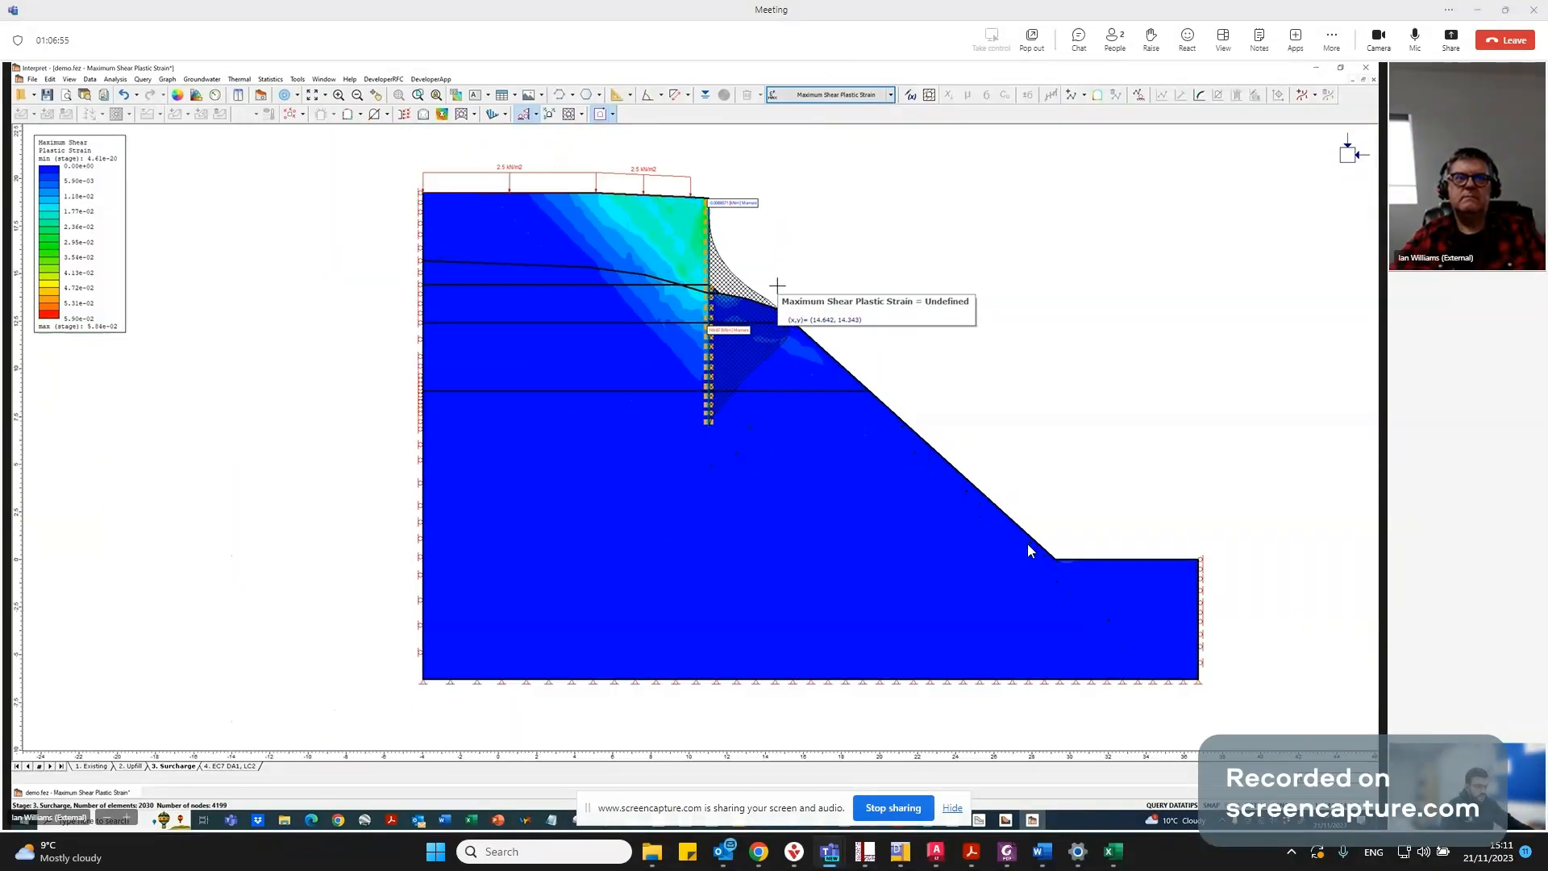
left_click(234, 766)
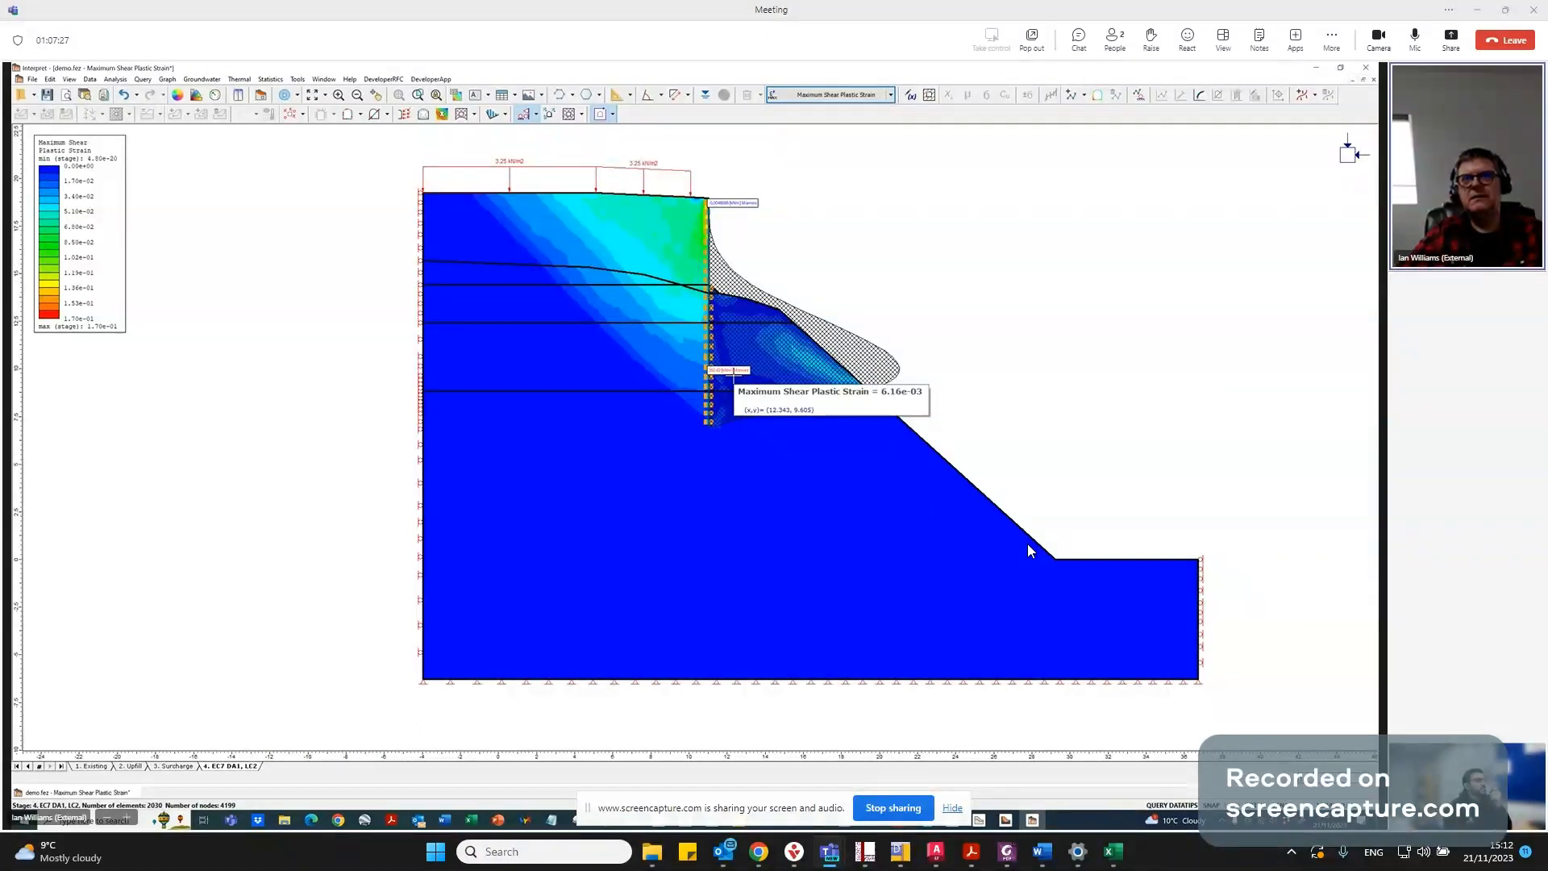
scroll(775, 574, "down", 3)
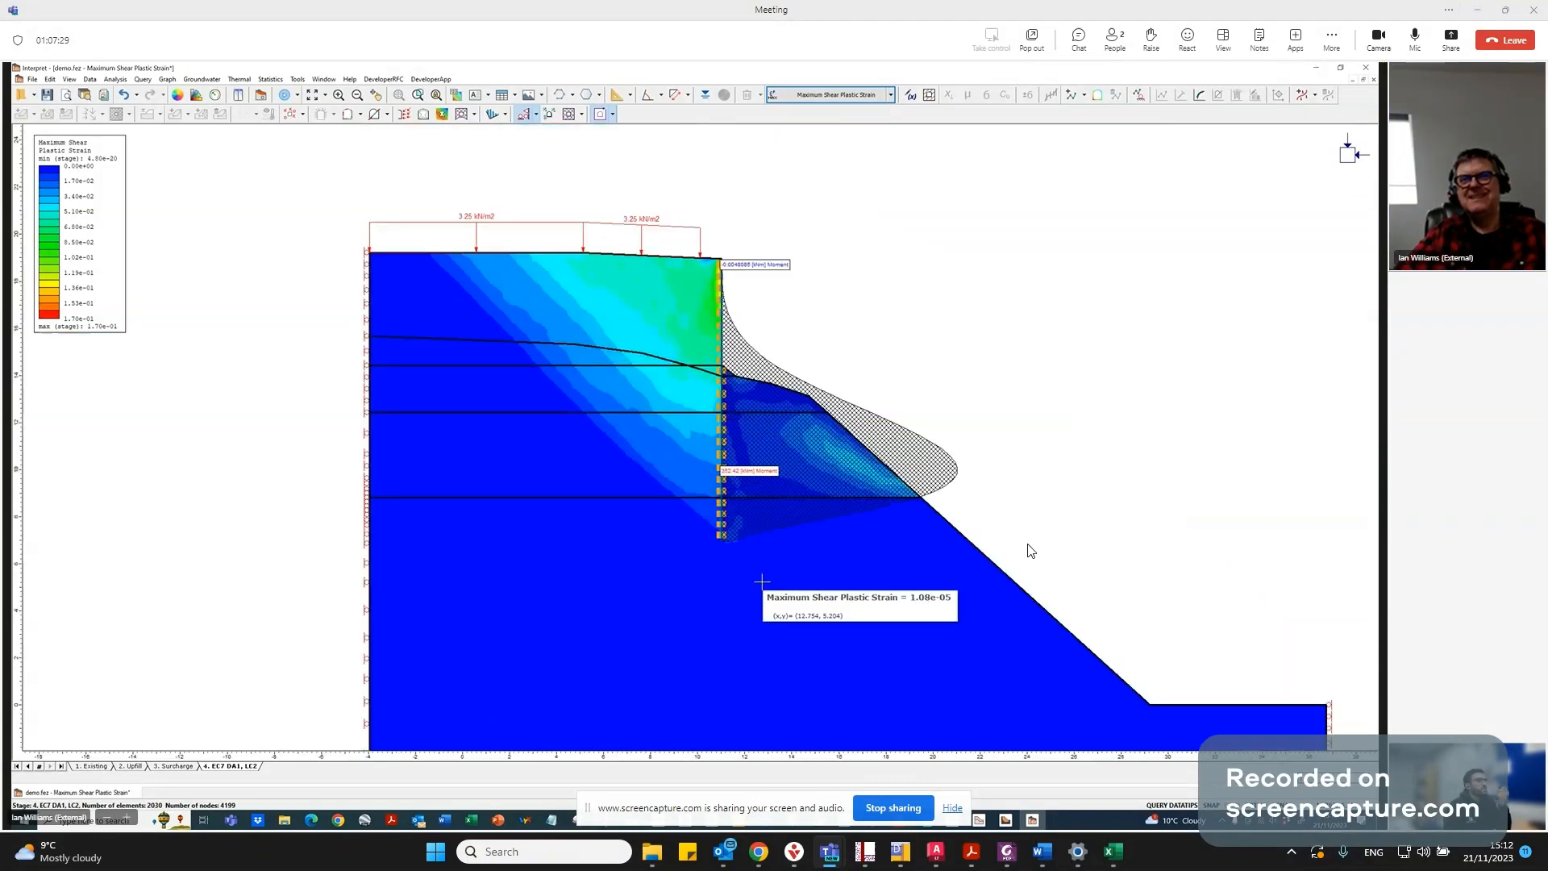
scroll(762, 580, "up", 1)
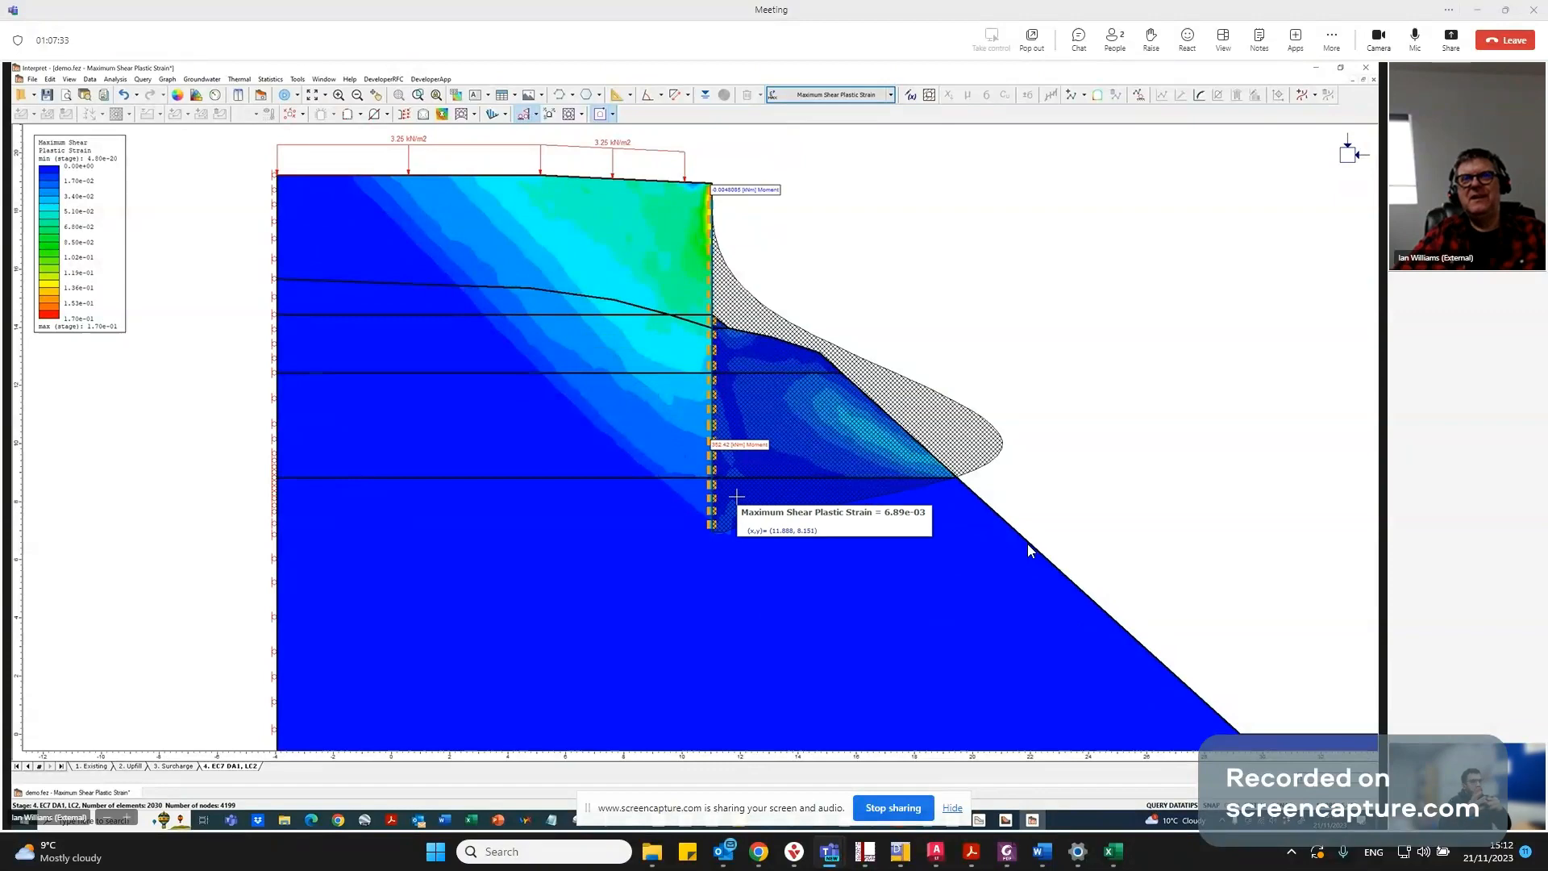
scroll(736, 489, "down", 1)
scroll(737, 495, "down", 3)
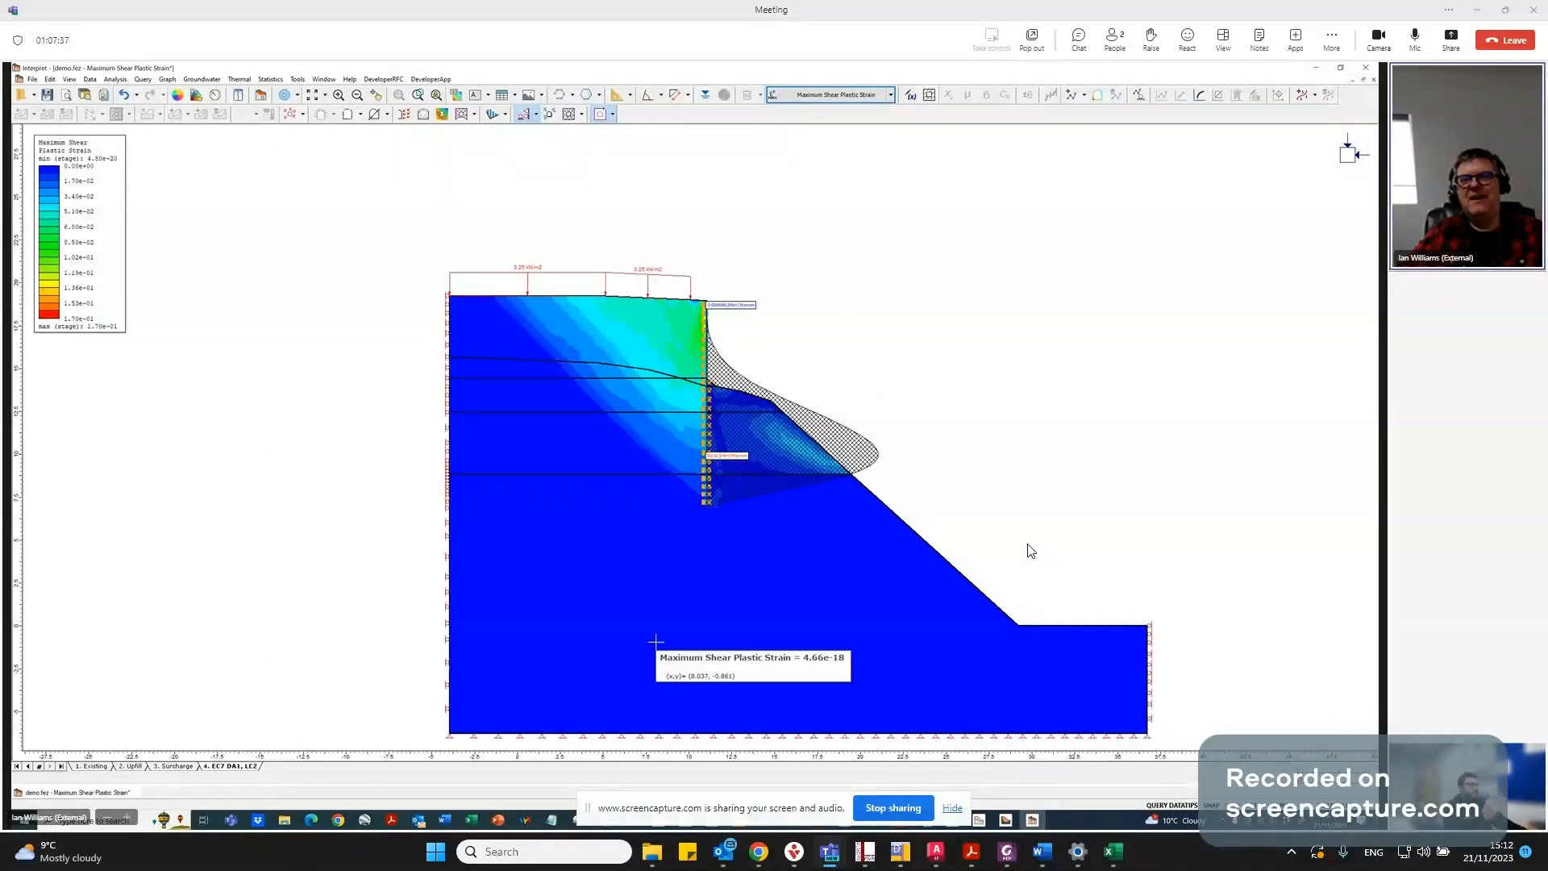
scroll(702, 742, "up", 1)
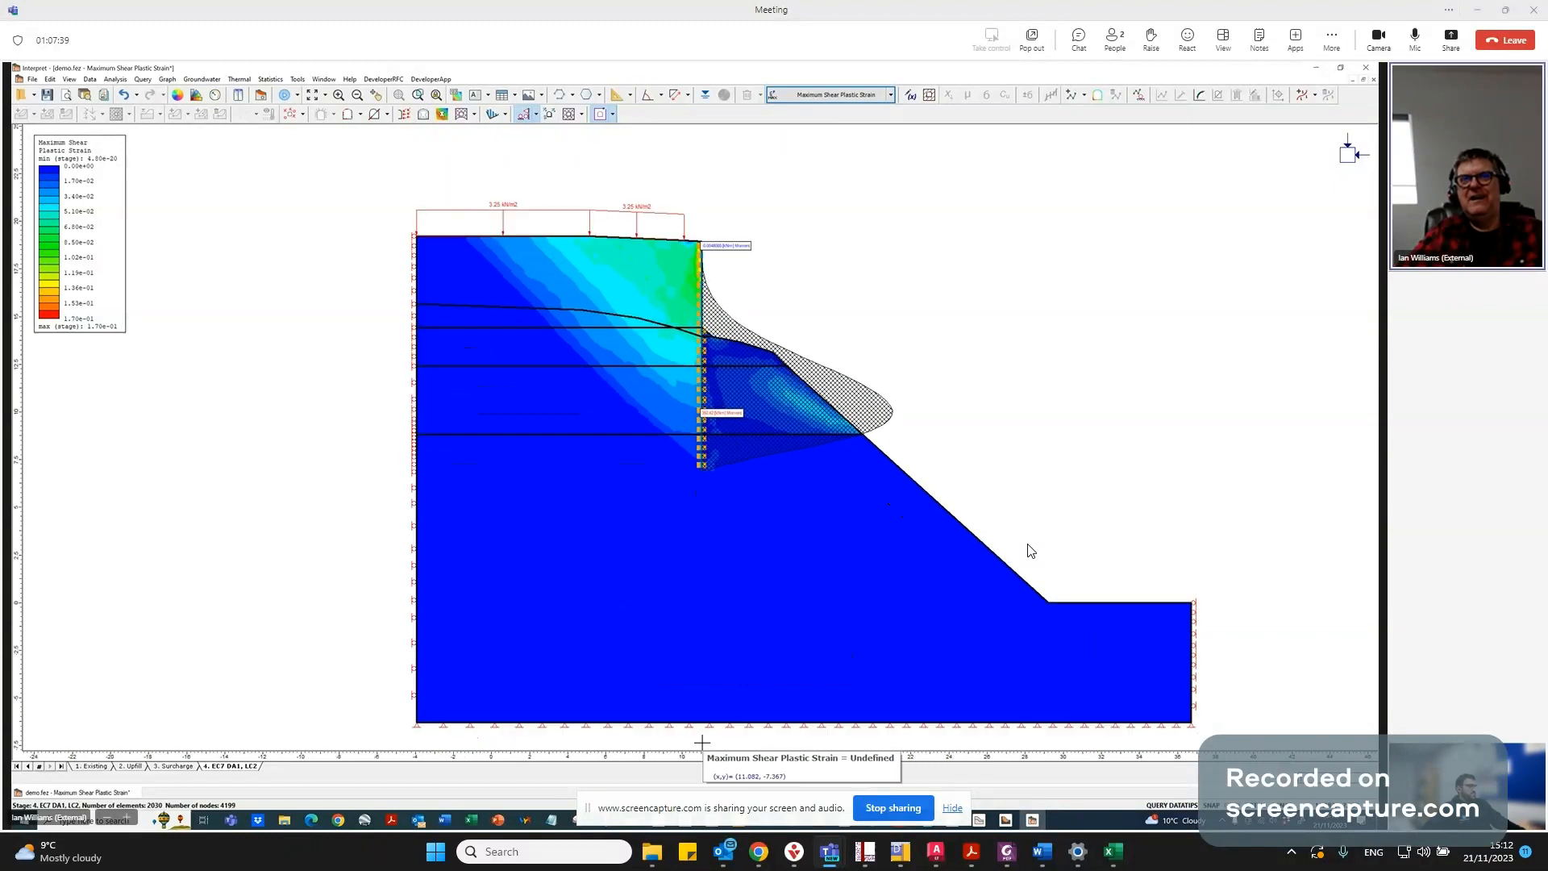
scroll(701, 741, "up", 1)
scroll(701, 742, "down", 1)
scroll(701, 742, "up", 1)
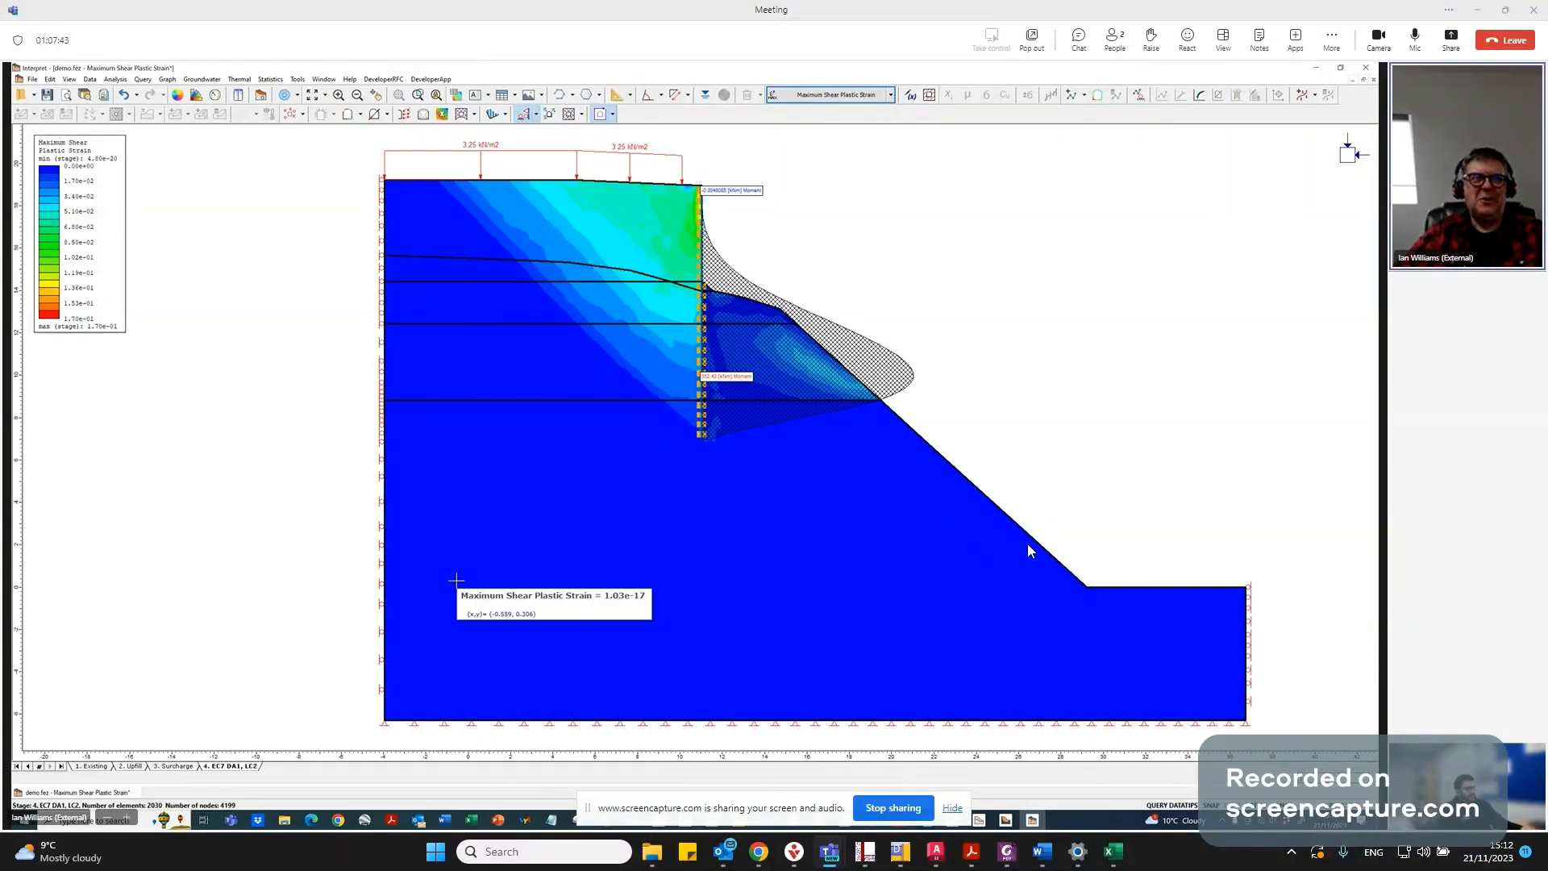
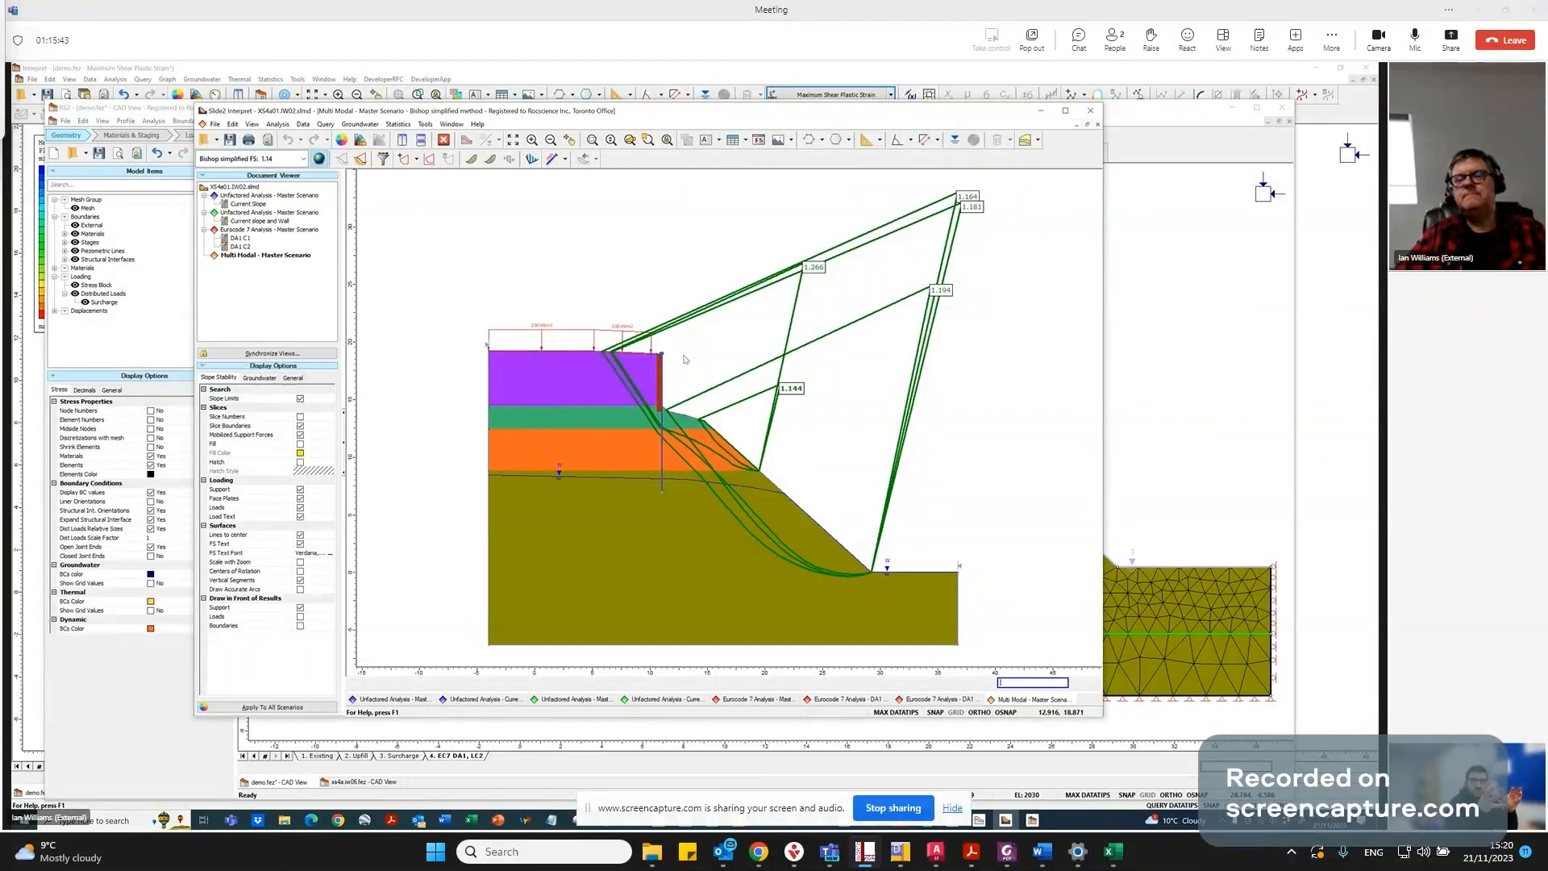
Examine the slip surfaces around the wall and the MD- D S&G material's properties in the Slide2 multi-modal results.
mouse_move(677, 448)
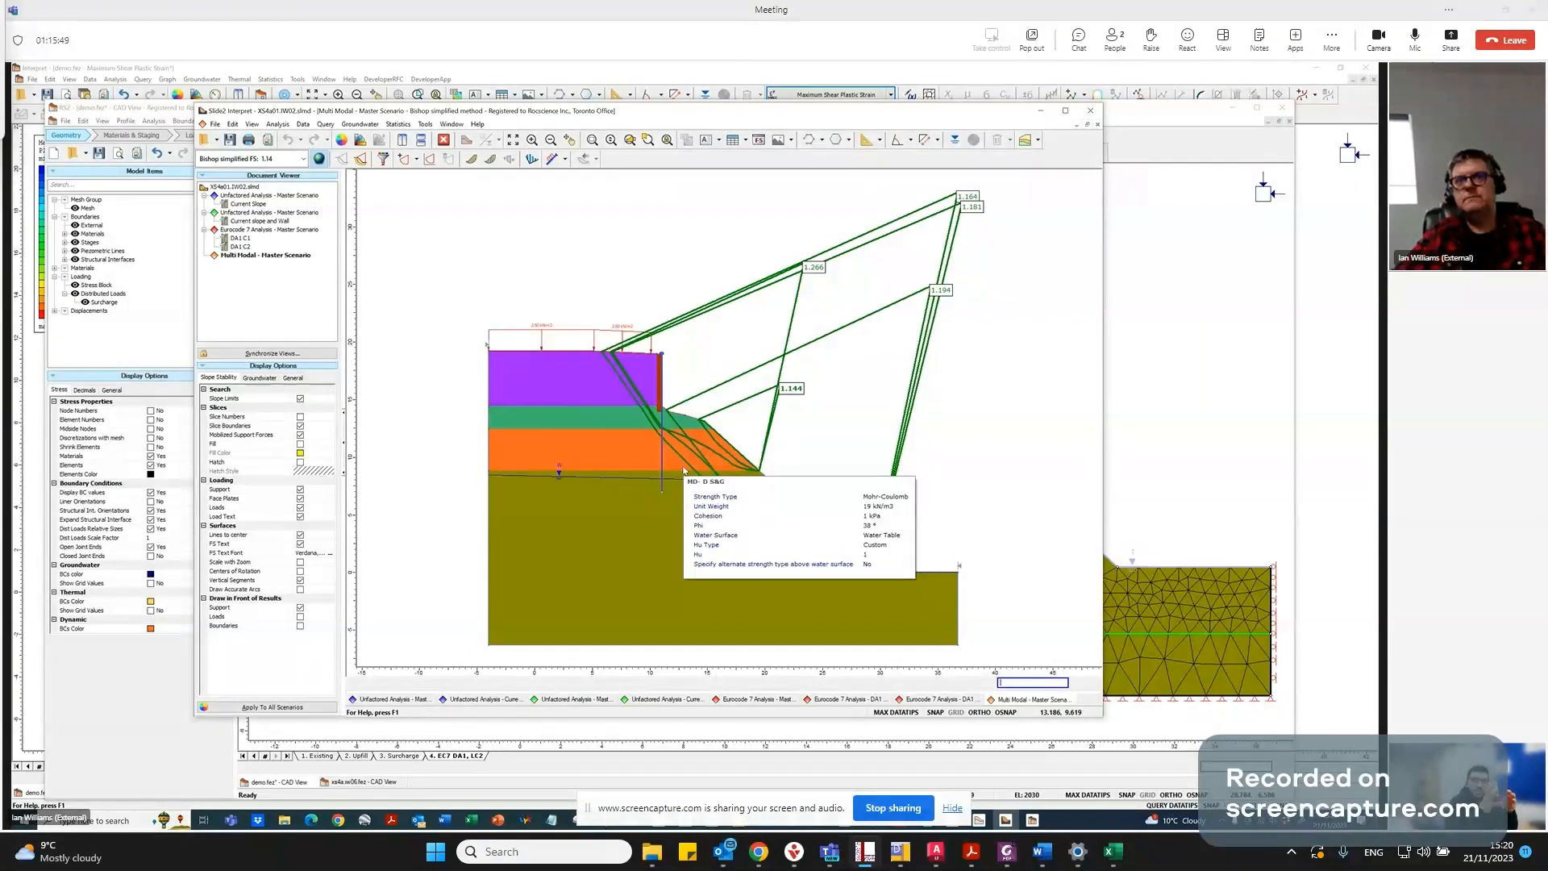
mouse_move(616, 369)
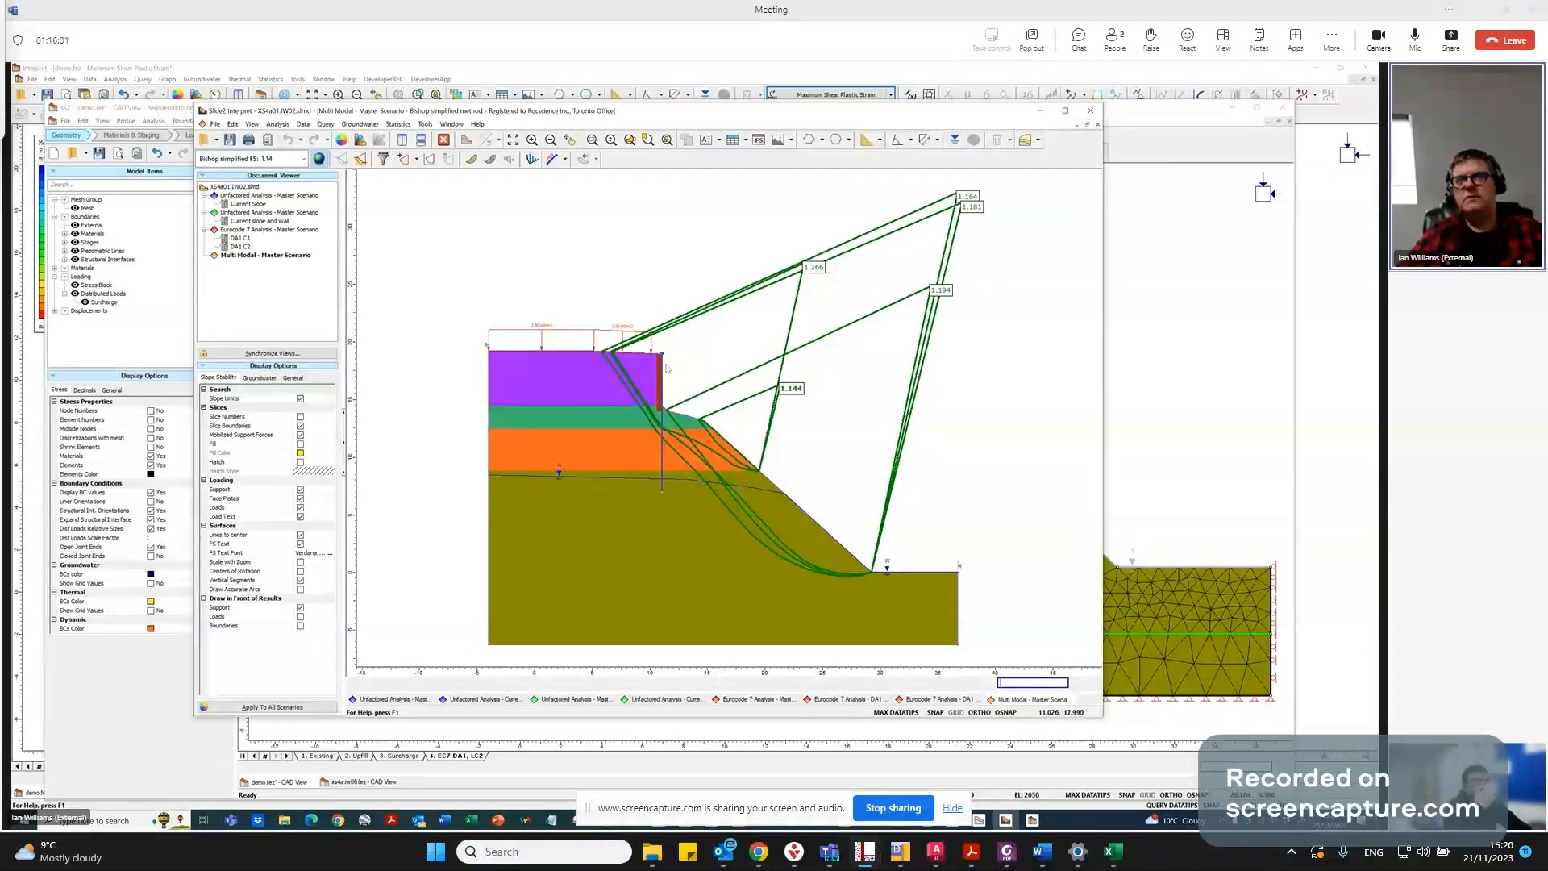
mouse_move(663, 411)
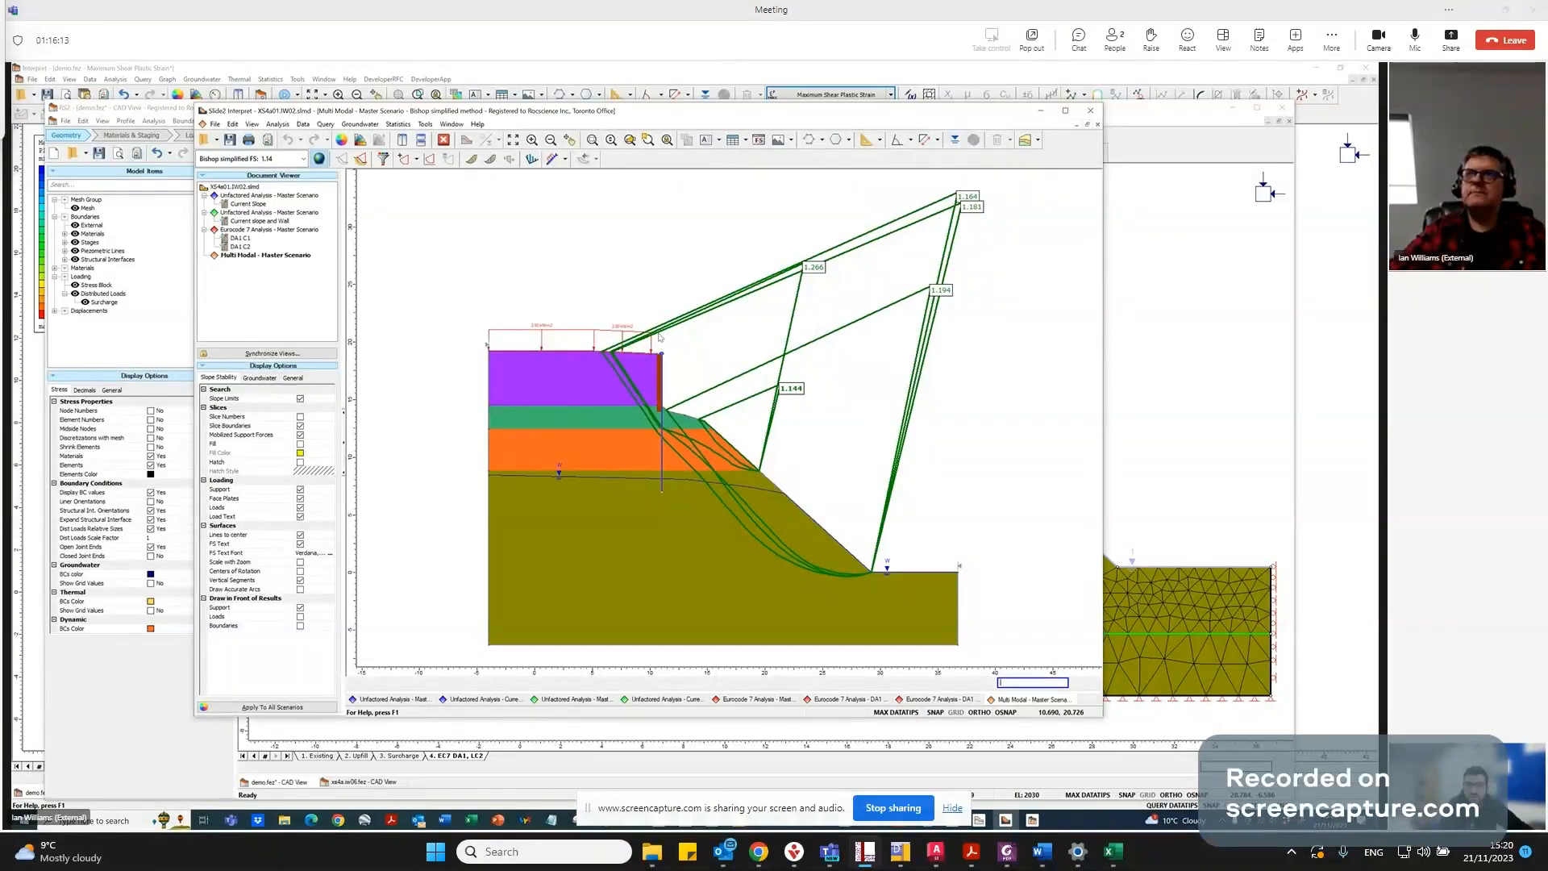
Minimise Slide2 Interpret, review the meshed RS2 model and switch to its Maximum Shear Plastic Strain results in Interpret.
left_click(1040, 113)
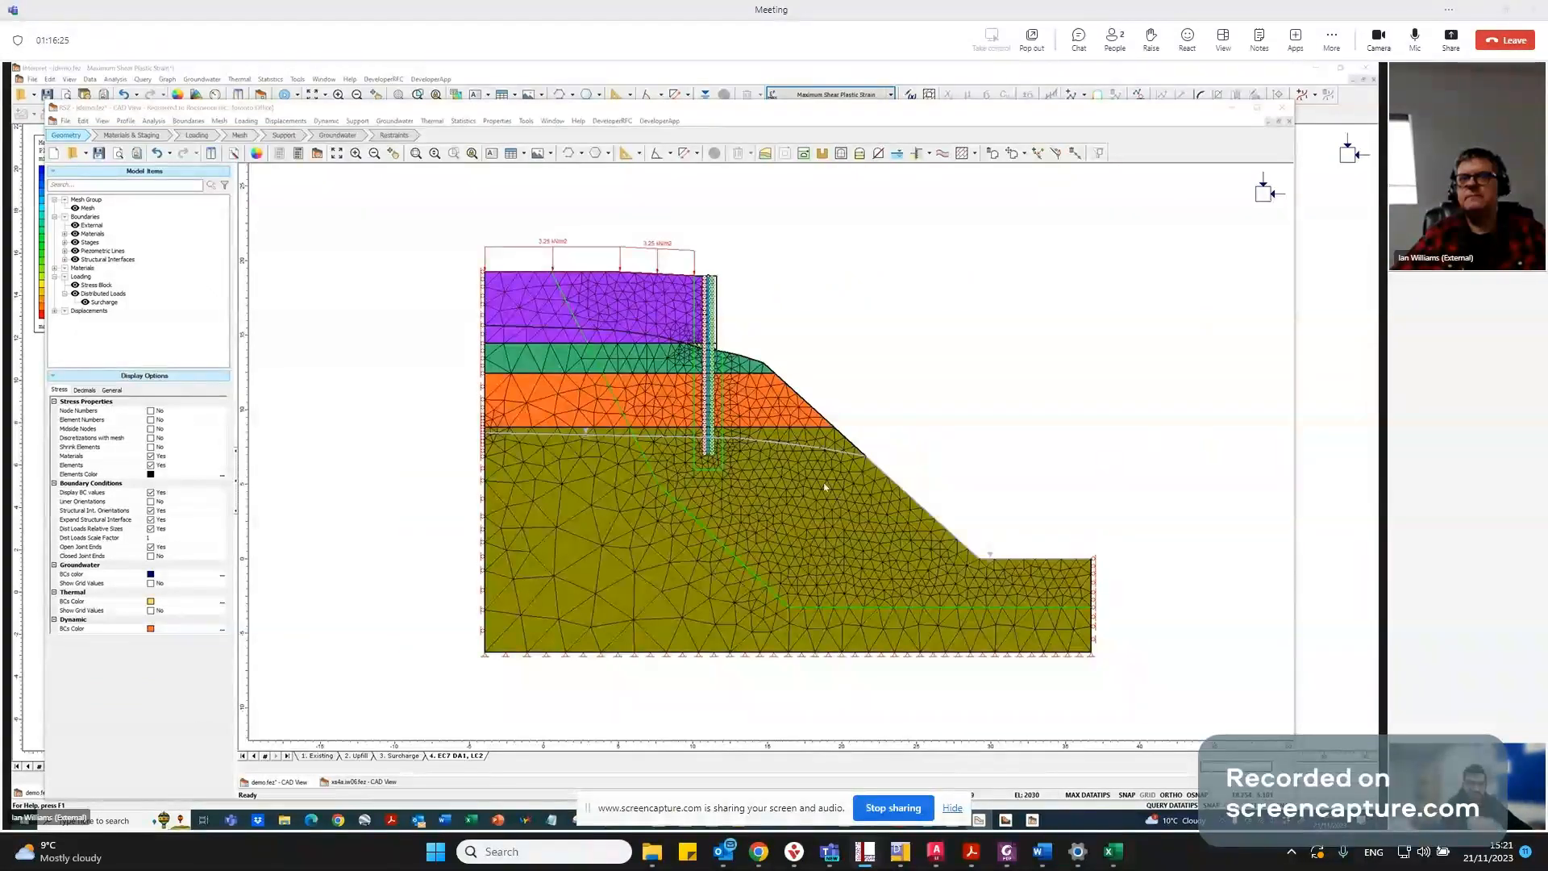
scroll(824, 487, "up", 1)
scroll(839, 485, "up", 1)
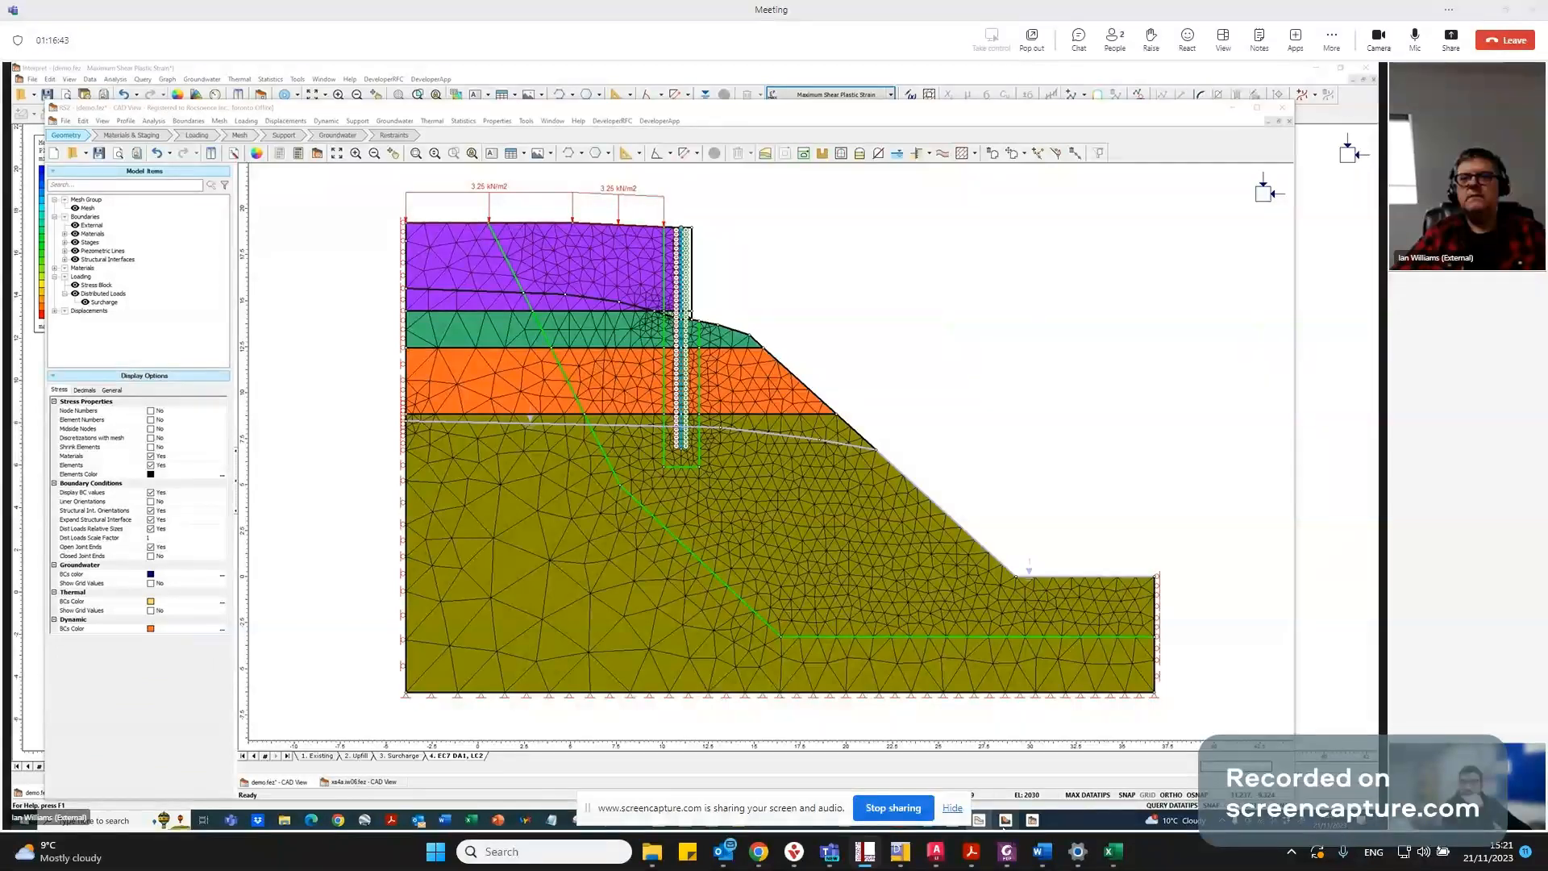
mouse_move(997, 827)
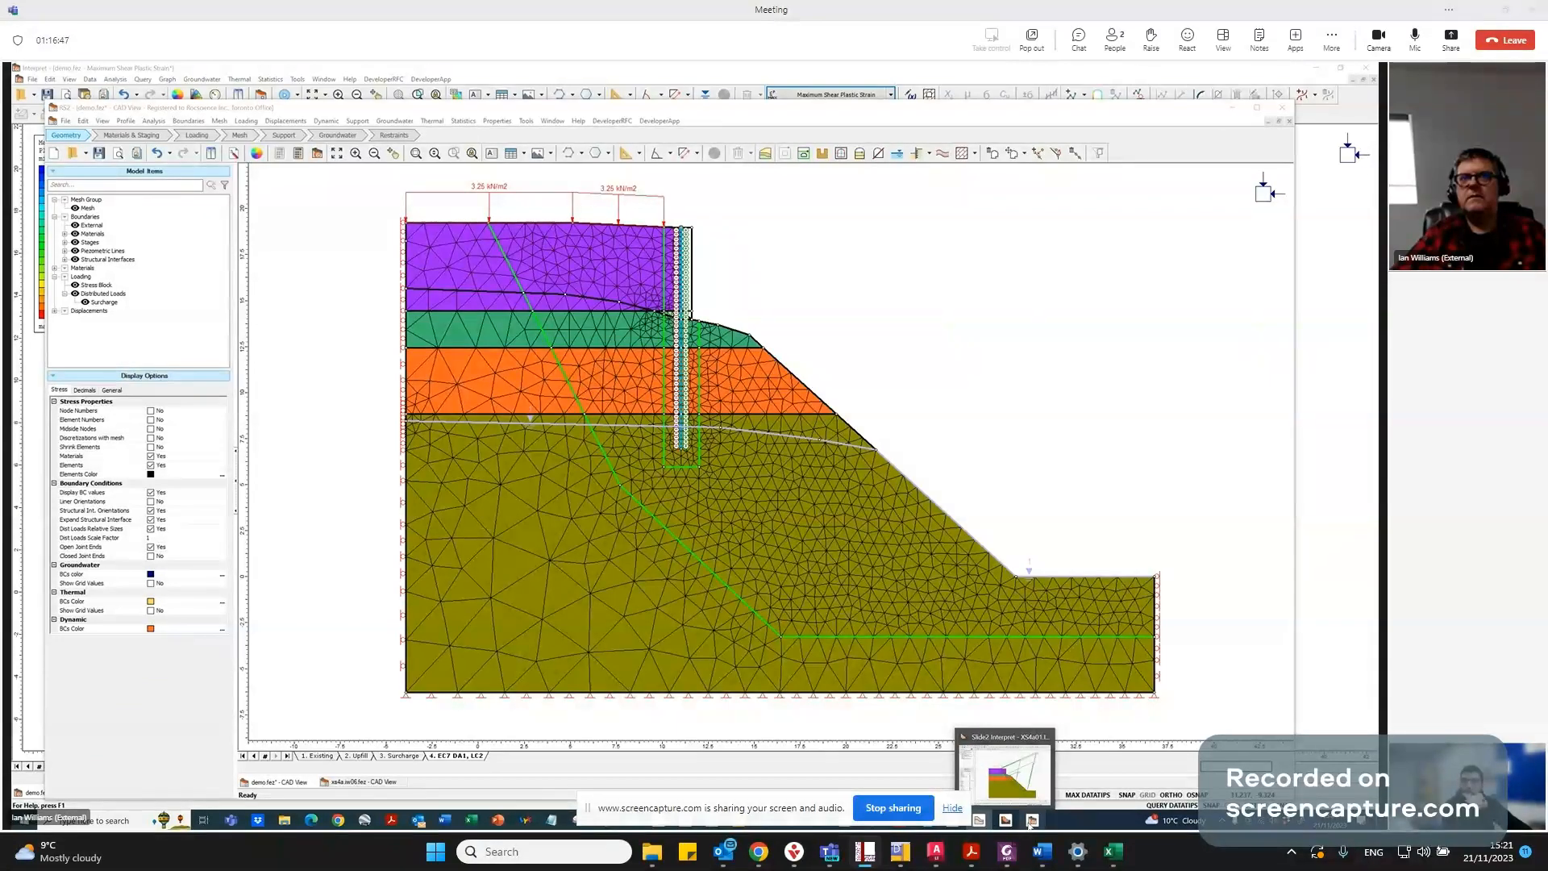
left_click(1004, 821)
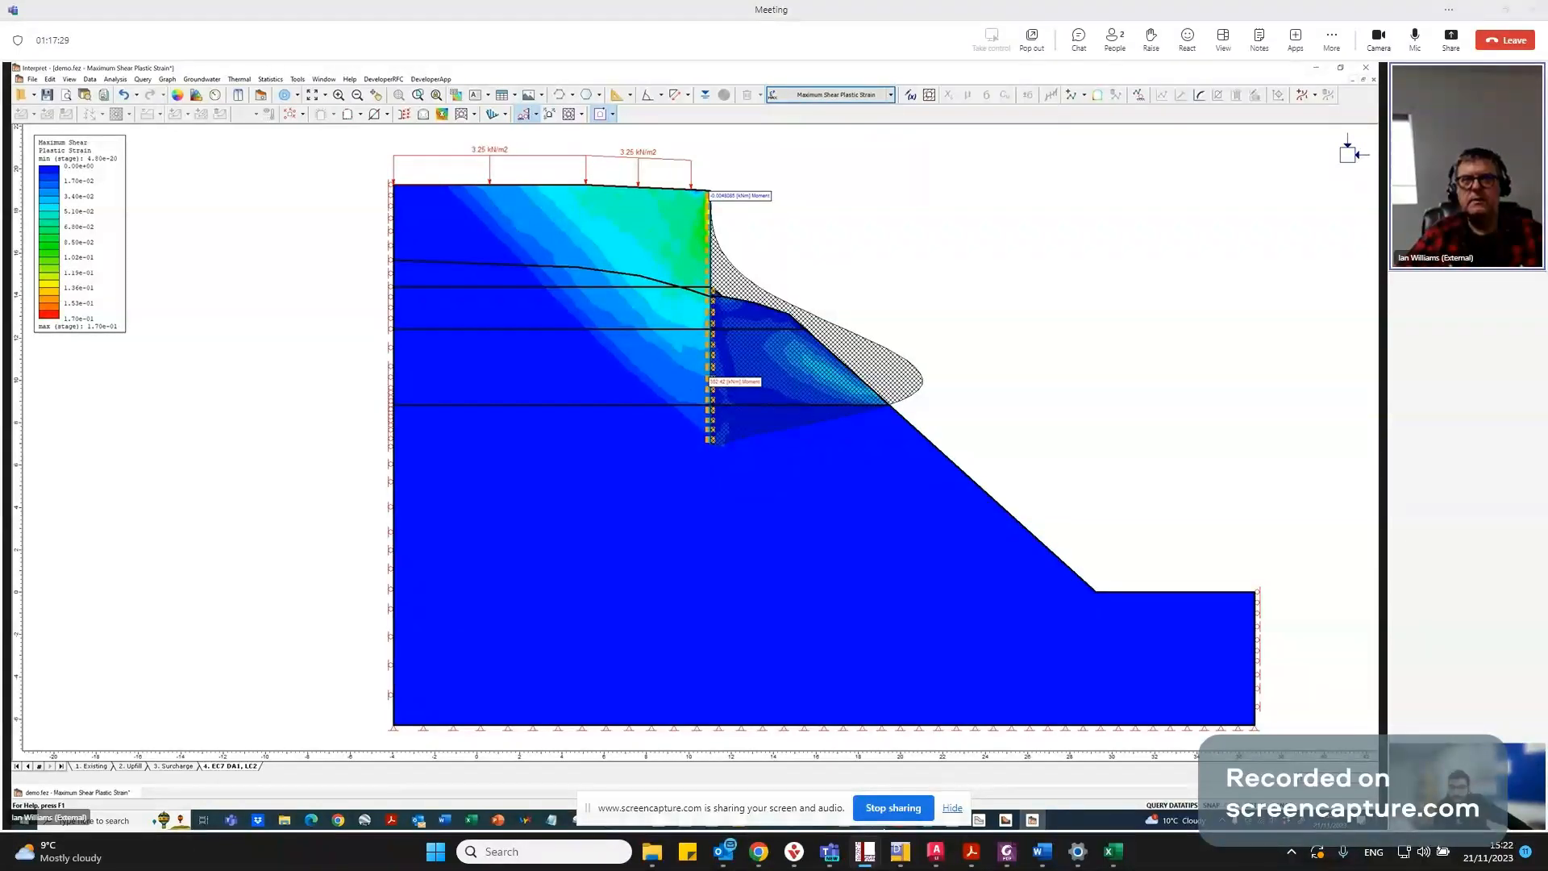
Switch to the Mathematica scratchpad and start an empty Tan[] expression below the 1/1.25 calculation.
left_click(901, 824)
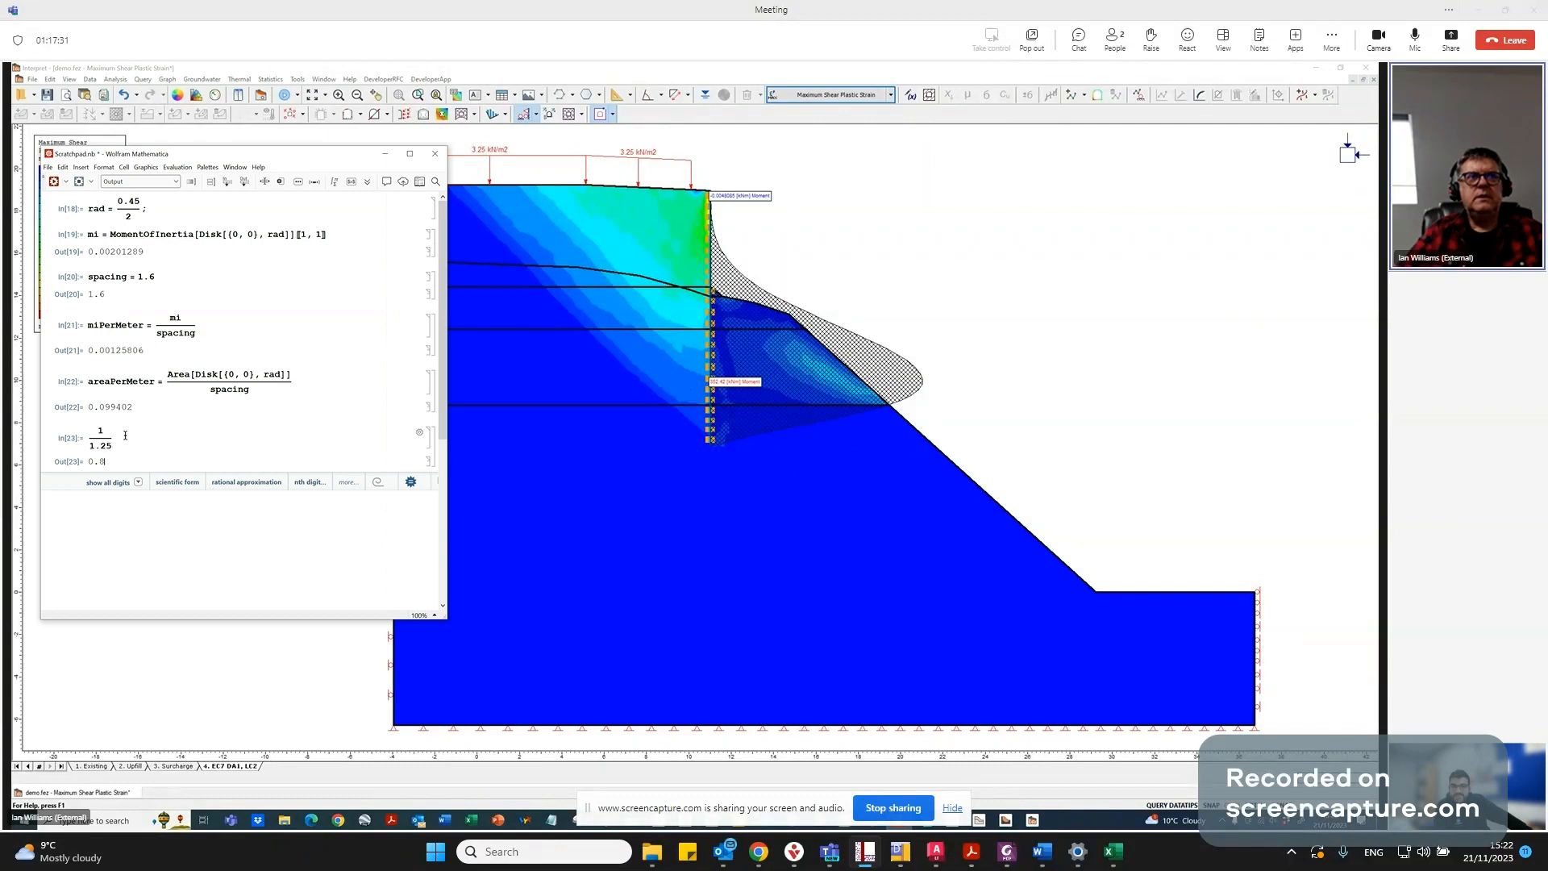
left_click(106, 493)
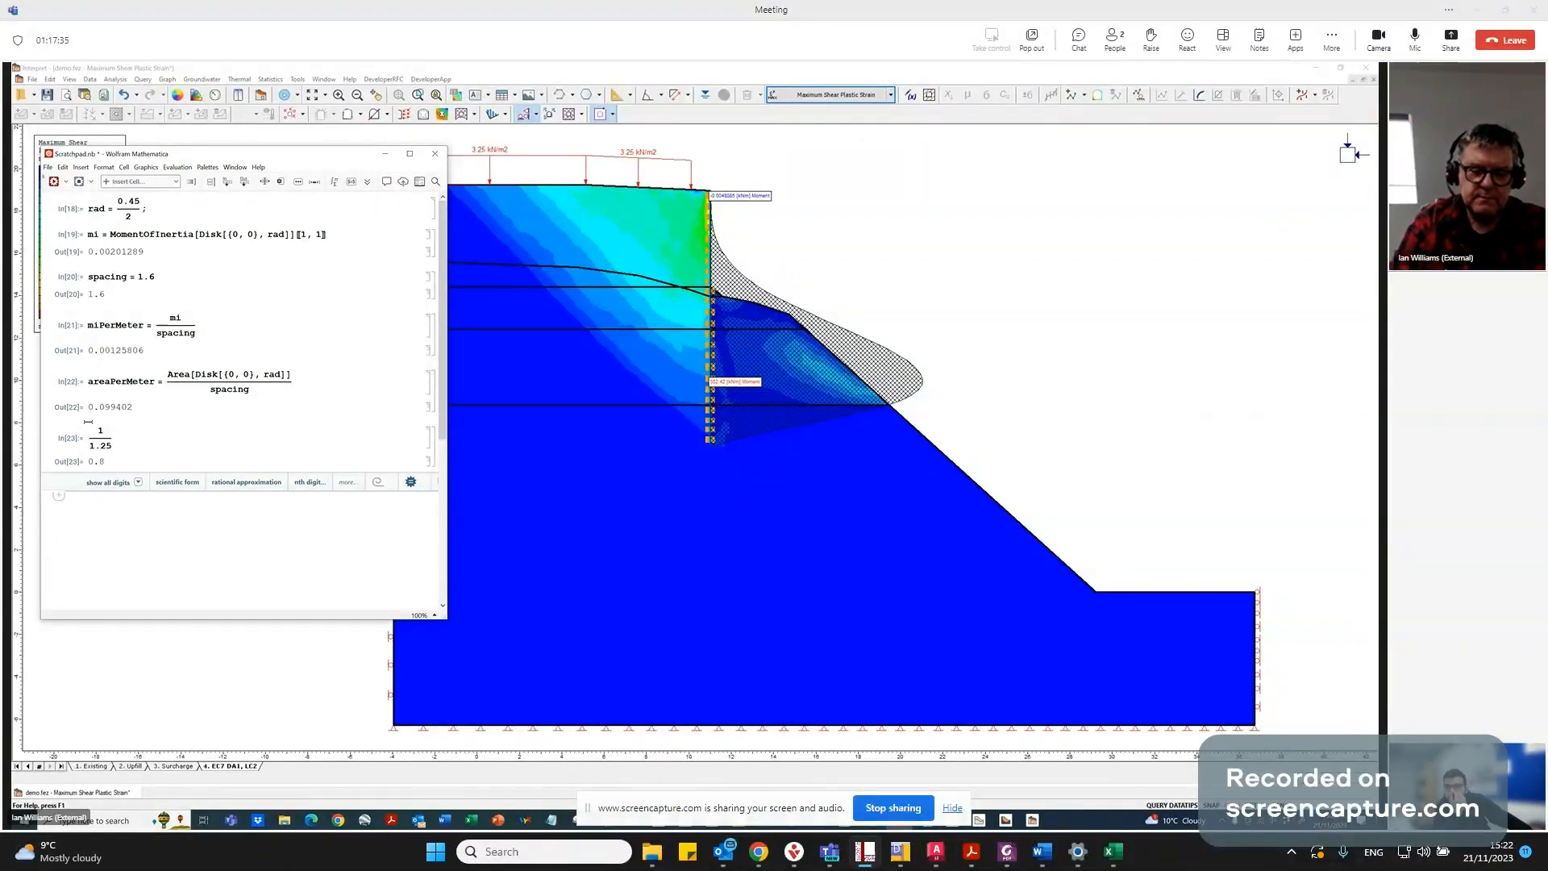
type("Tan")
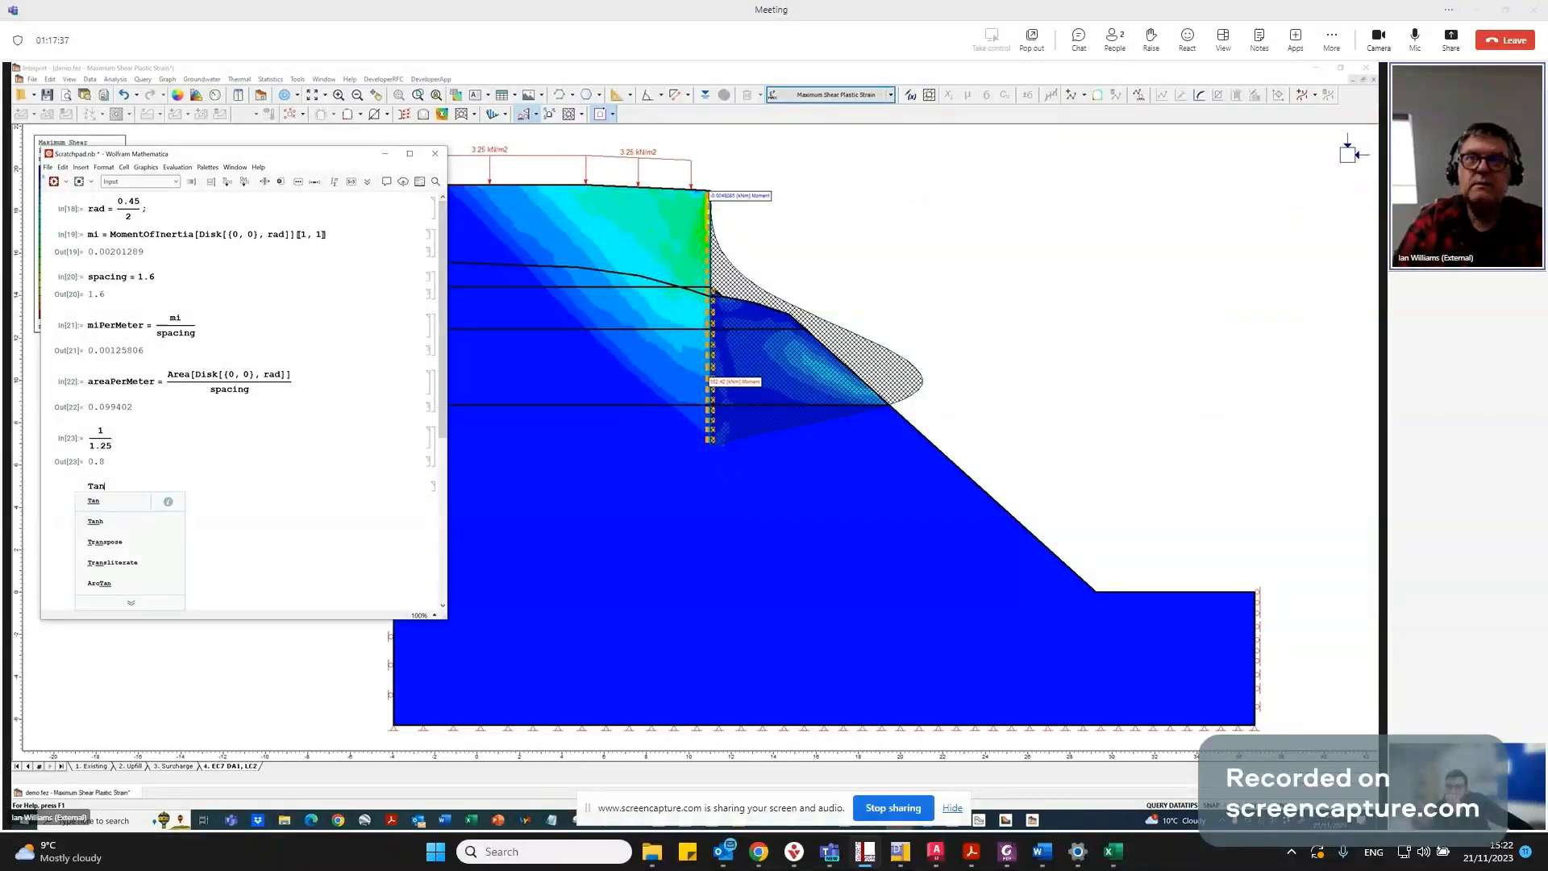
type("[")
key("Left")
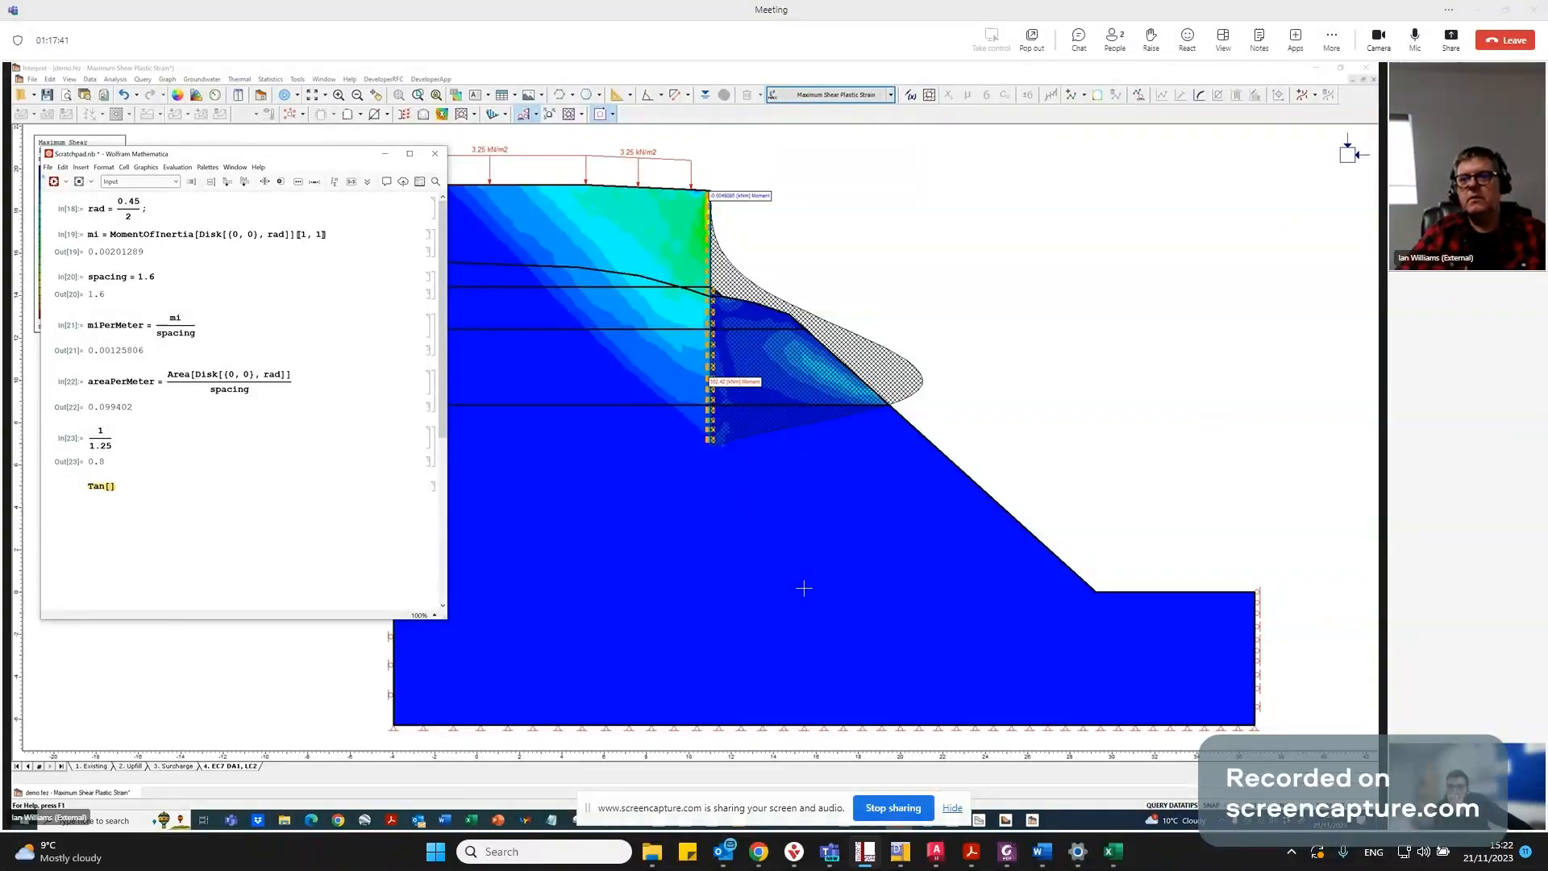
Back in Interpret, set data tips to maximum, inspect the MD- D S&G material's factored properties and show the Surcharge stage.
left_click(1150, 808)
left_click(1151, 808)
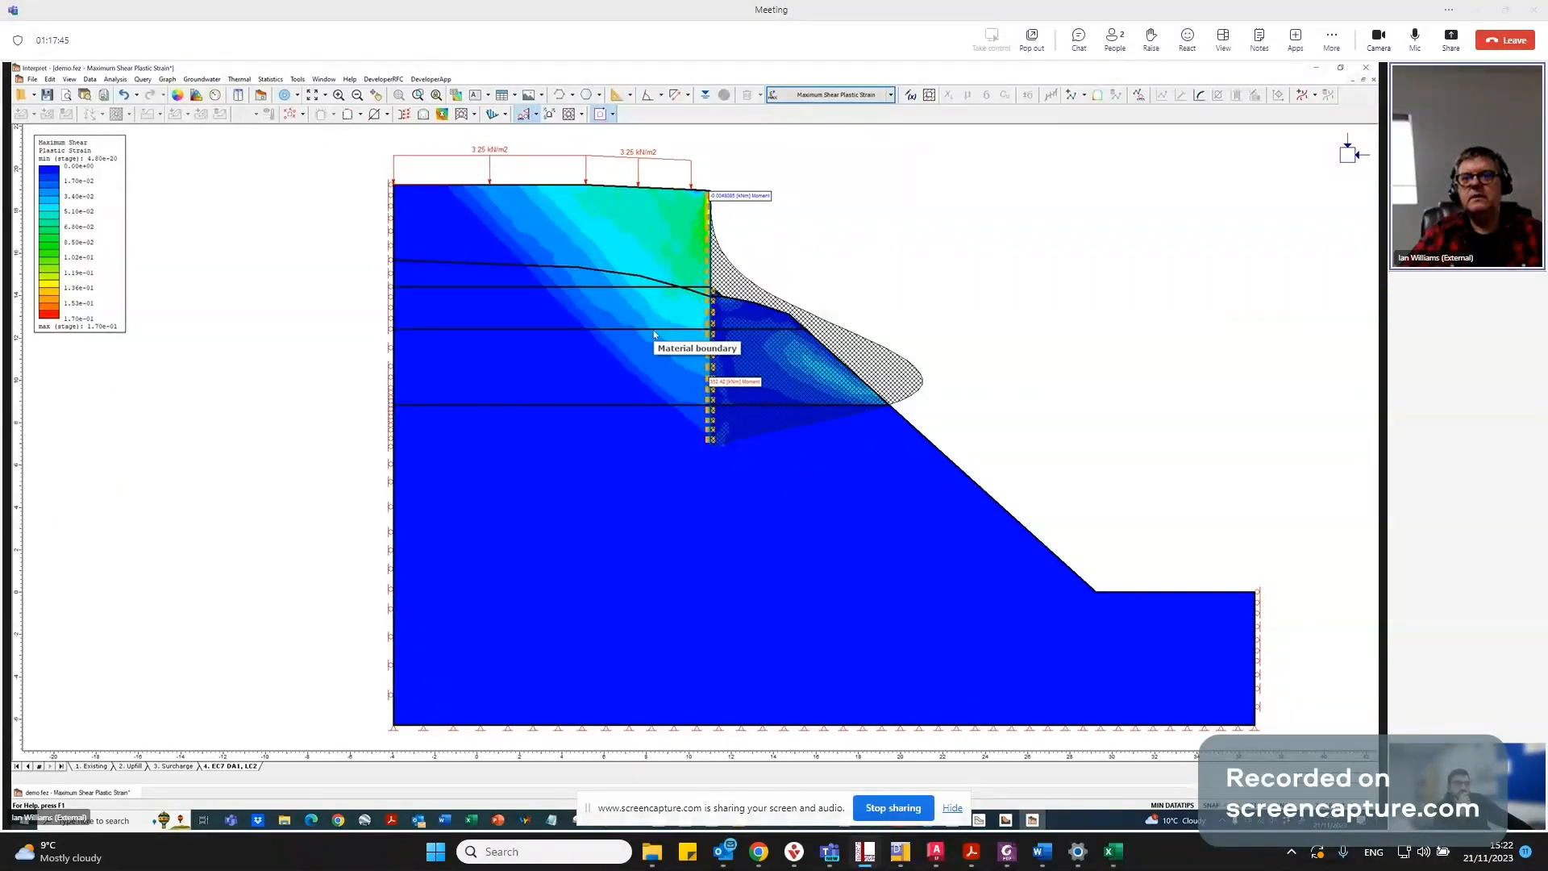
left_click(1171, 805)
mouse_move(645, 365)
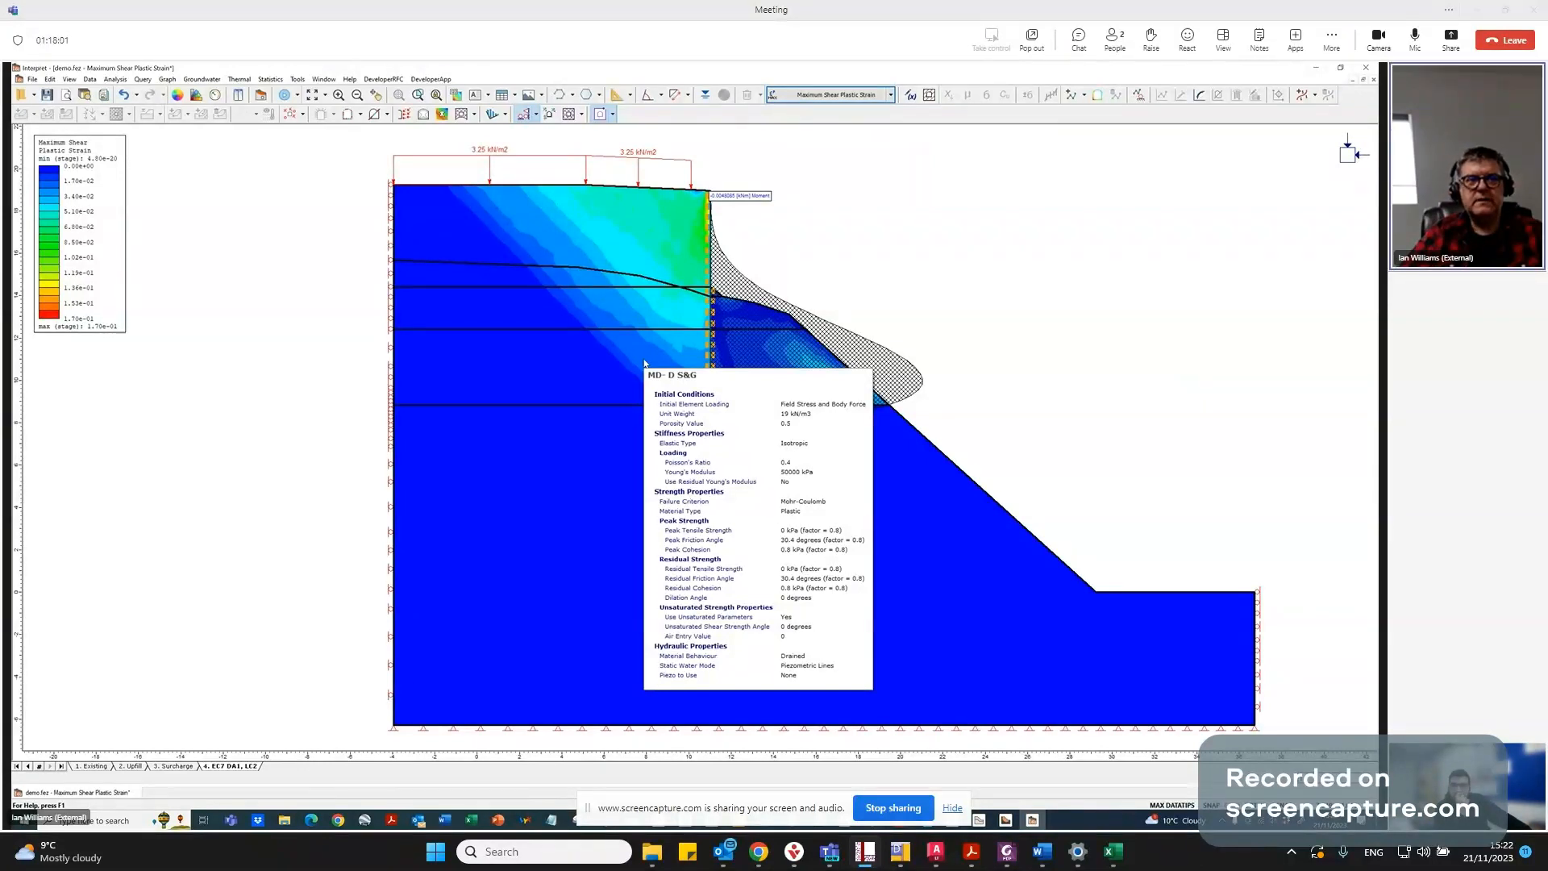
left_click(174, 766)
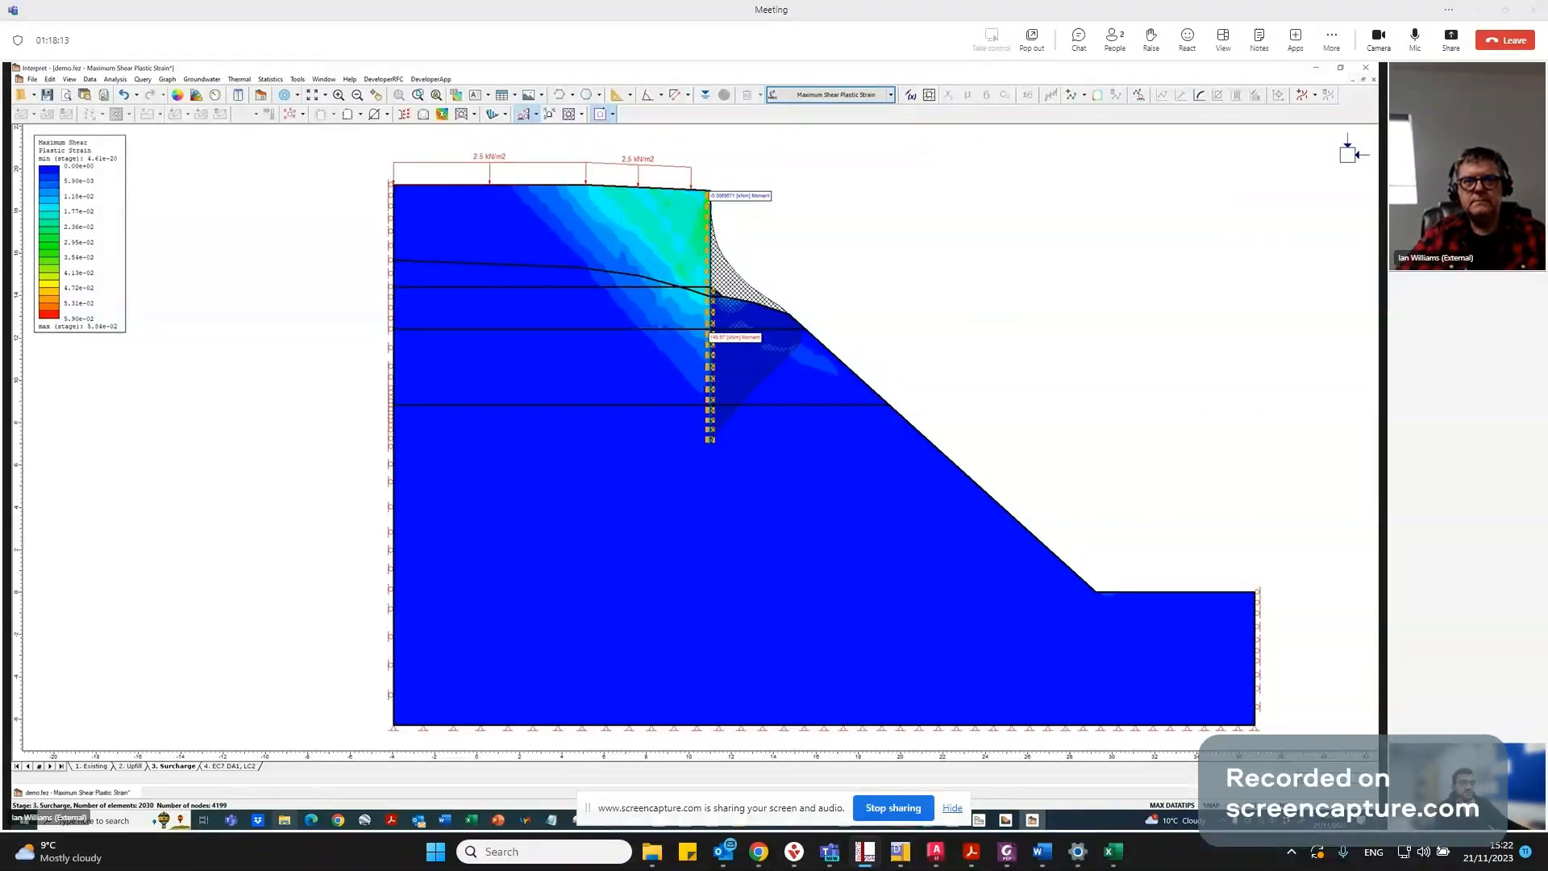
Return to the Mathematica scratchpad and complete the tangent expression with an angle of 38 degrees.
left_click(899, 820)
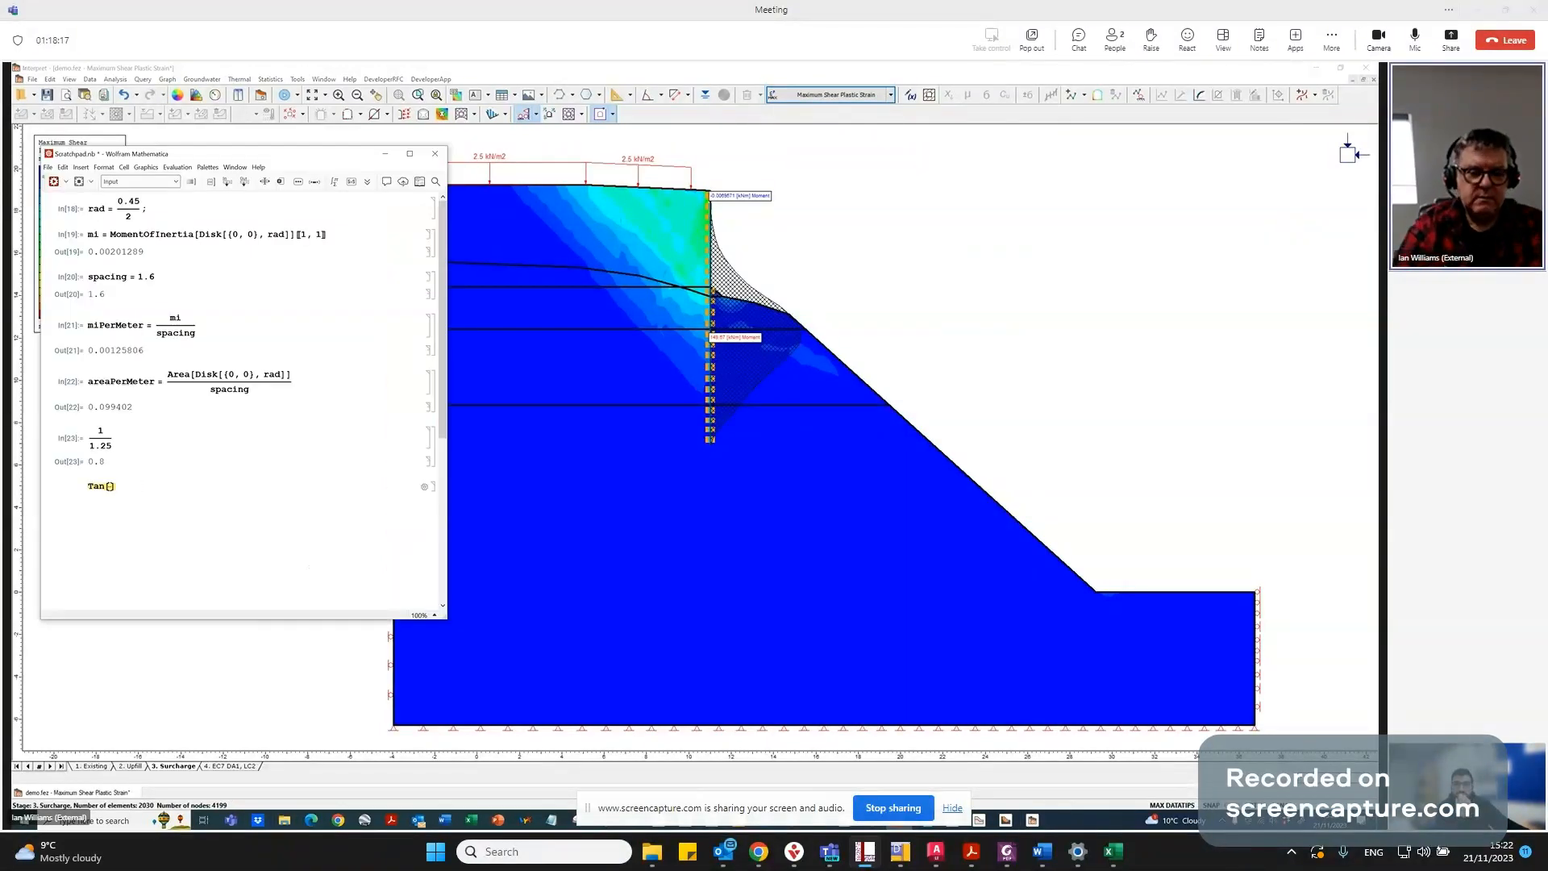
type("38")
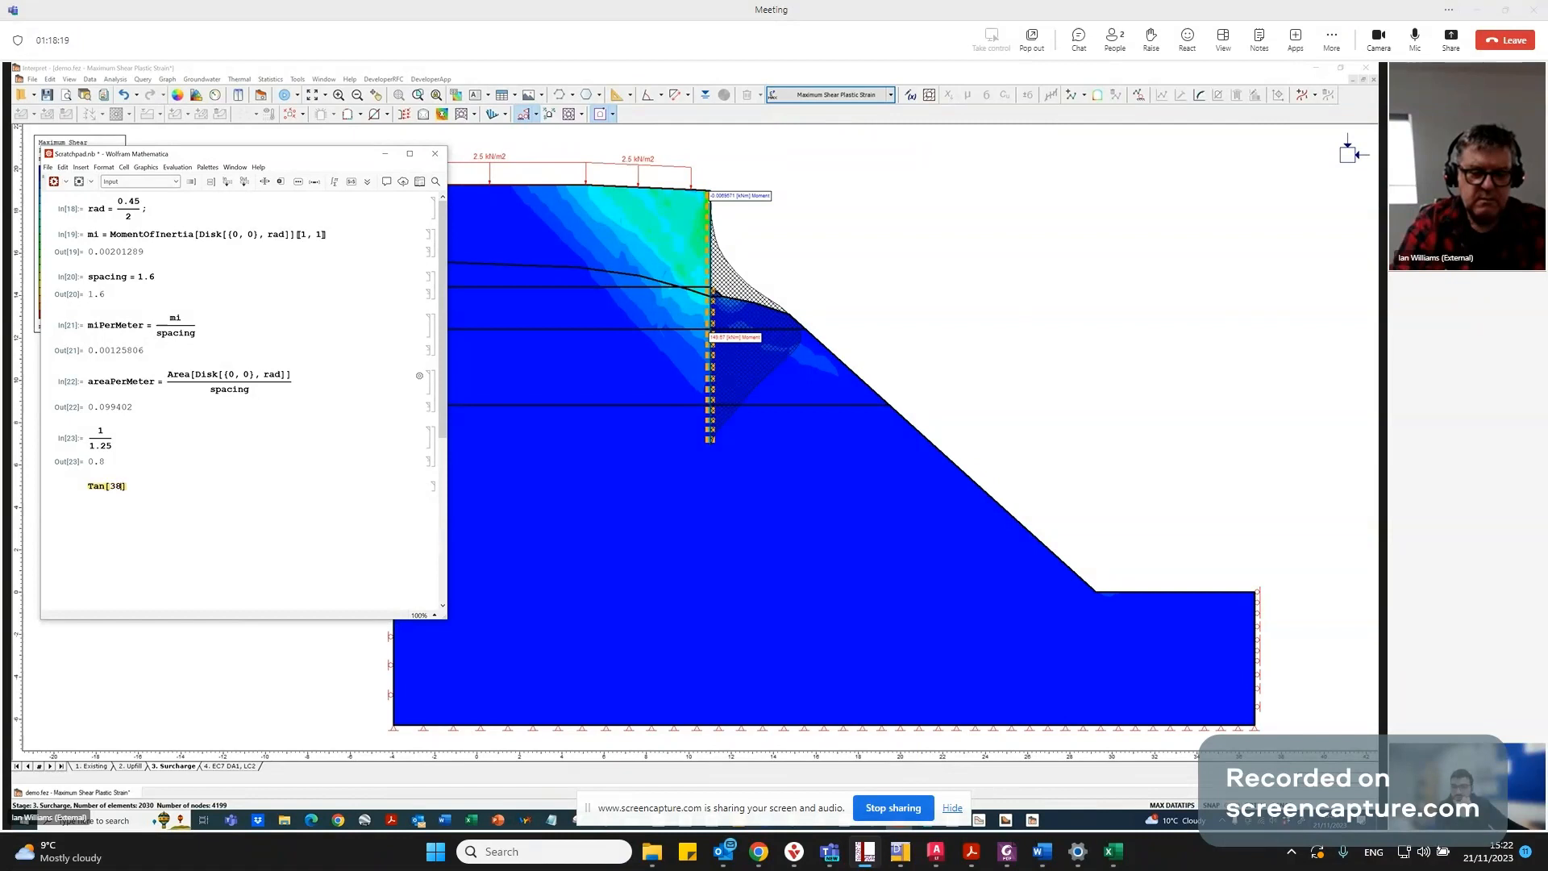
key("Escape")
type("deg")
key("Escape")
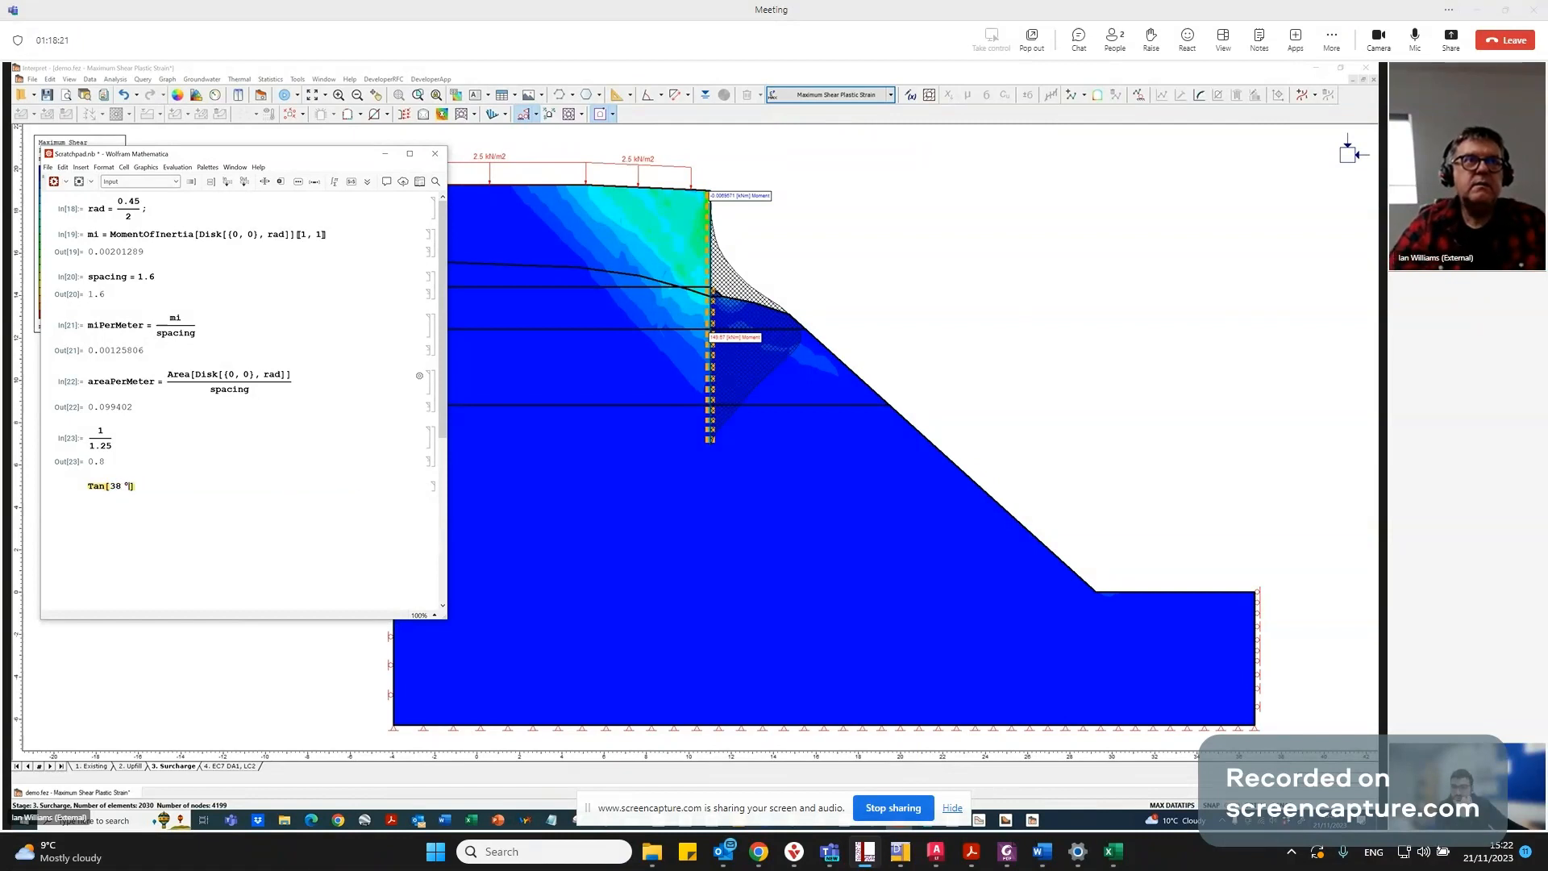
Divide the tangent of 38 degrees by 1.25 and evaluate the expression.
key("shift+Left")
key("shift+Left")
key("shift+Left")
key("shift+Left")
key("shift+Left")
key("shift+Left")
key("shift+Left")
key("shift+Left")
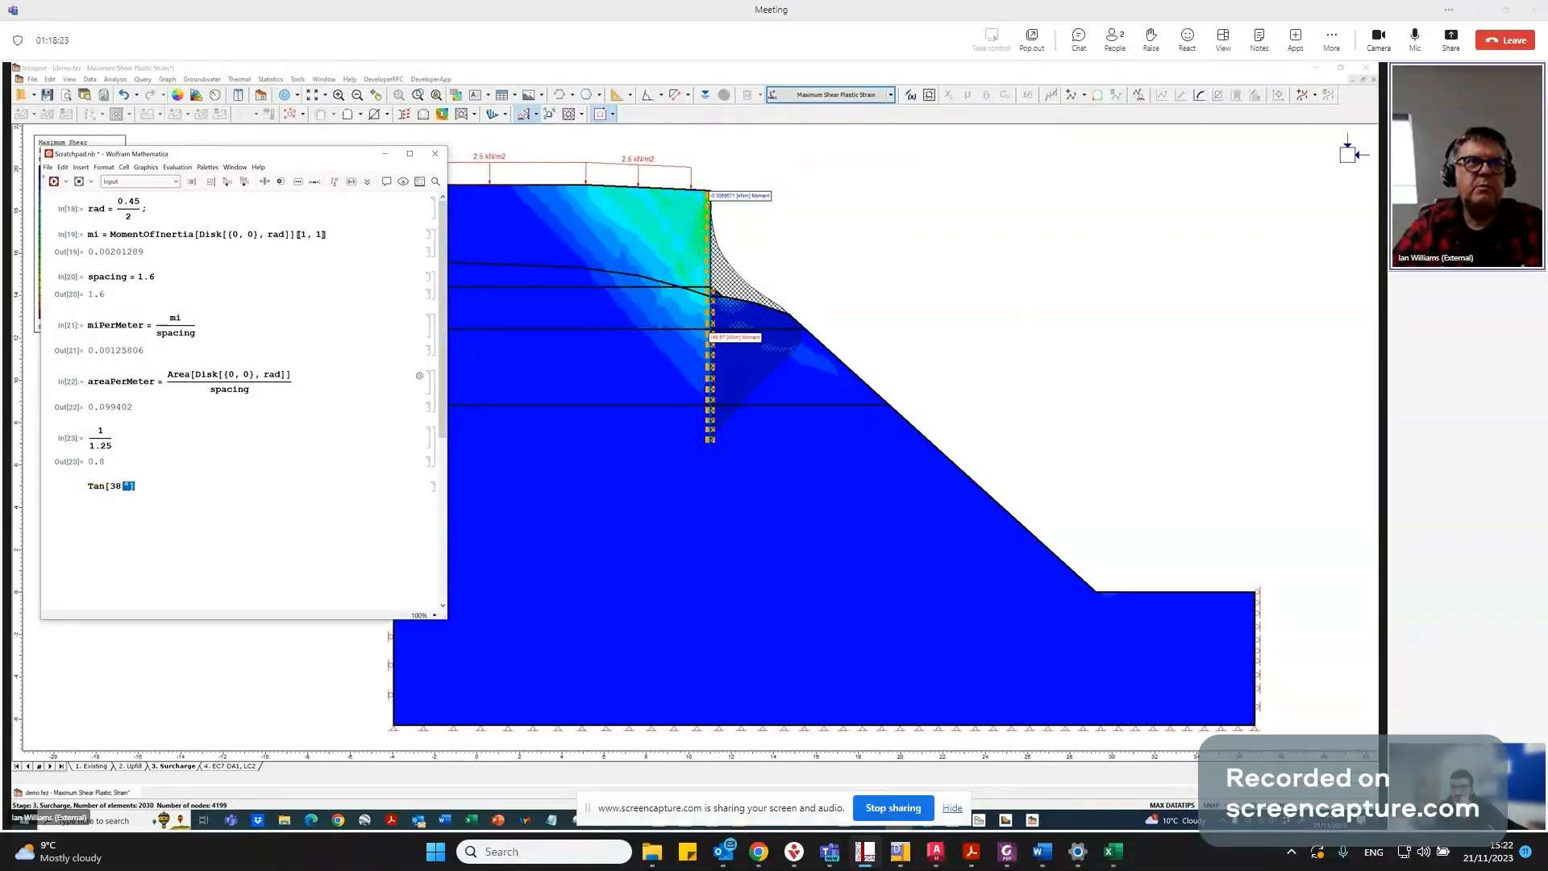
key("ctrl+slash")
type("1.25")
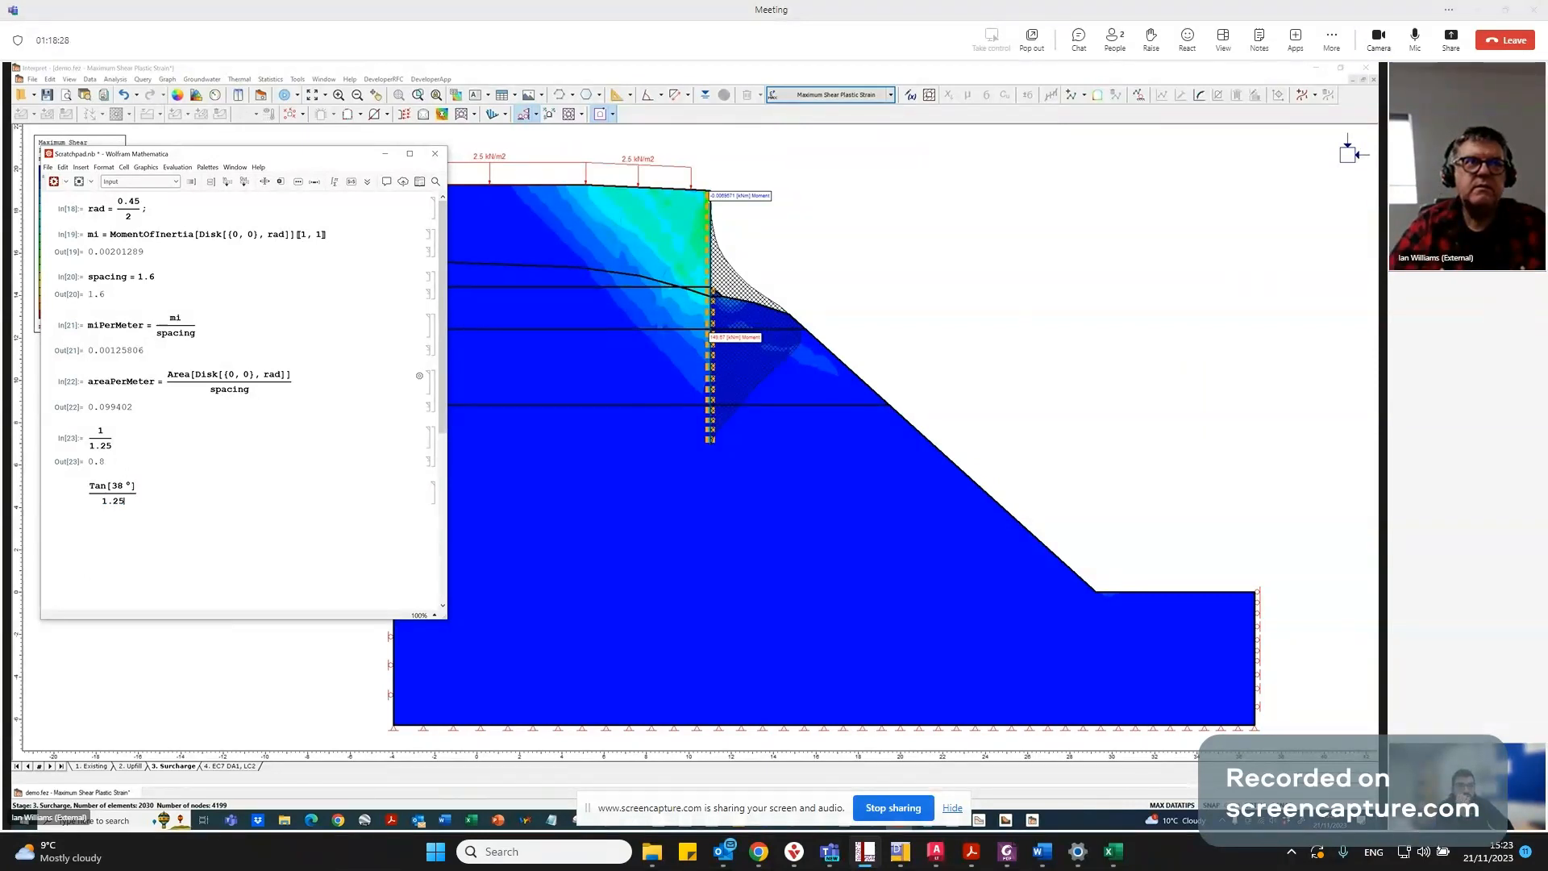
key("shift+Return")
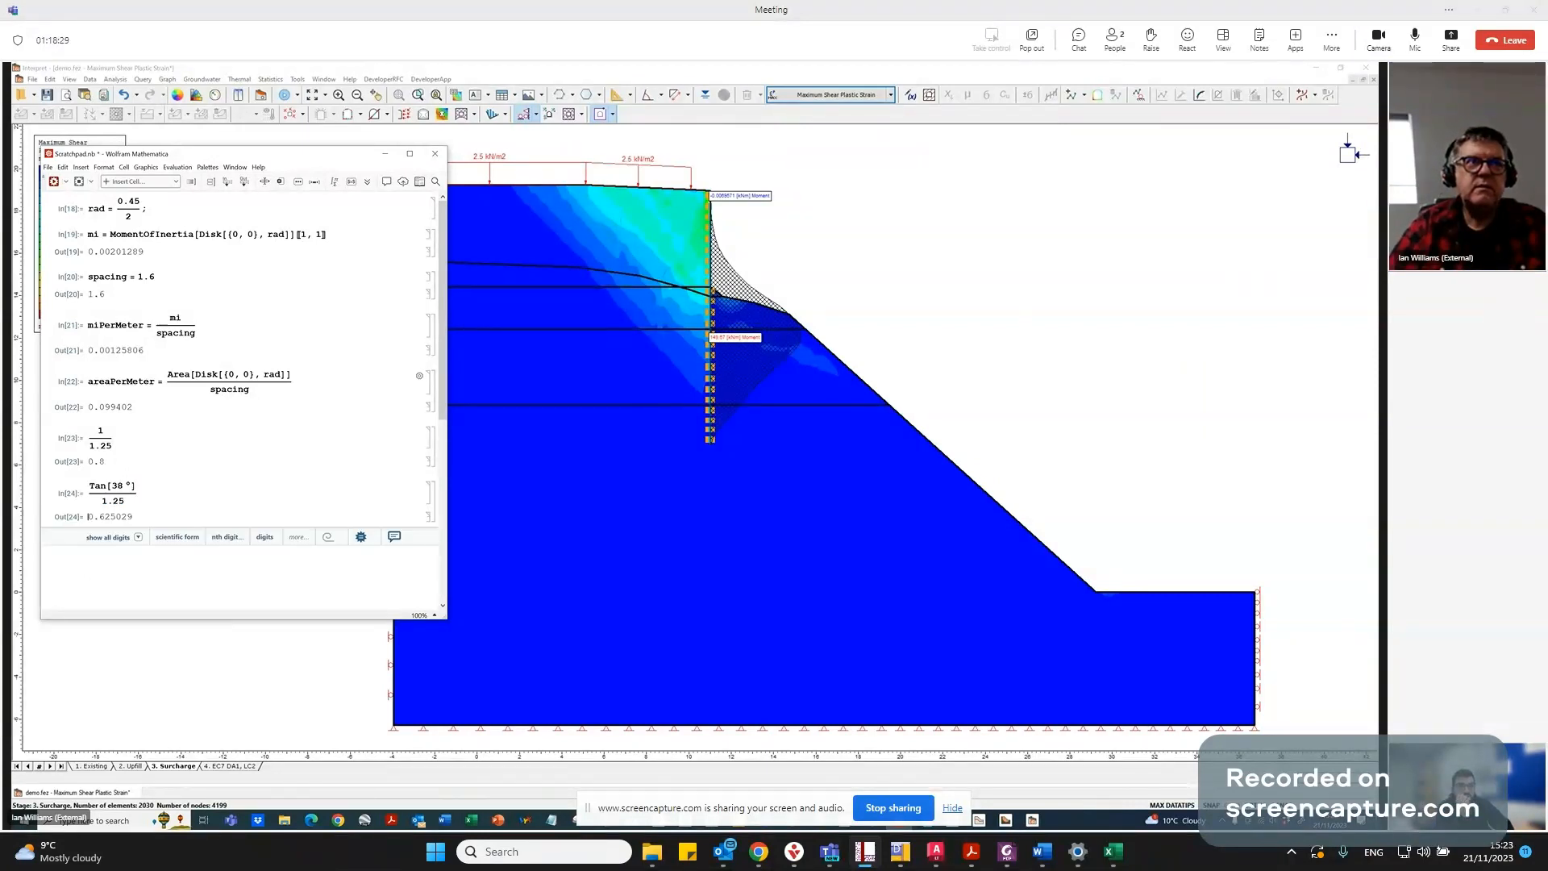
Wrap the factored tangent expression in ArcTan, divide it by Degree and evaluate the factored friction angle.
left_click(88, 493)
type("Arc")
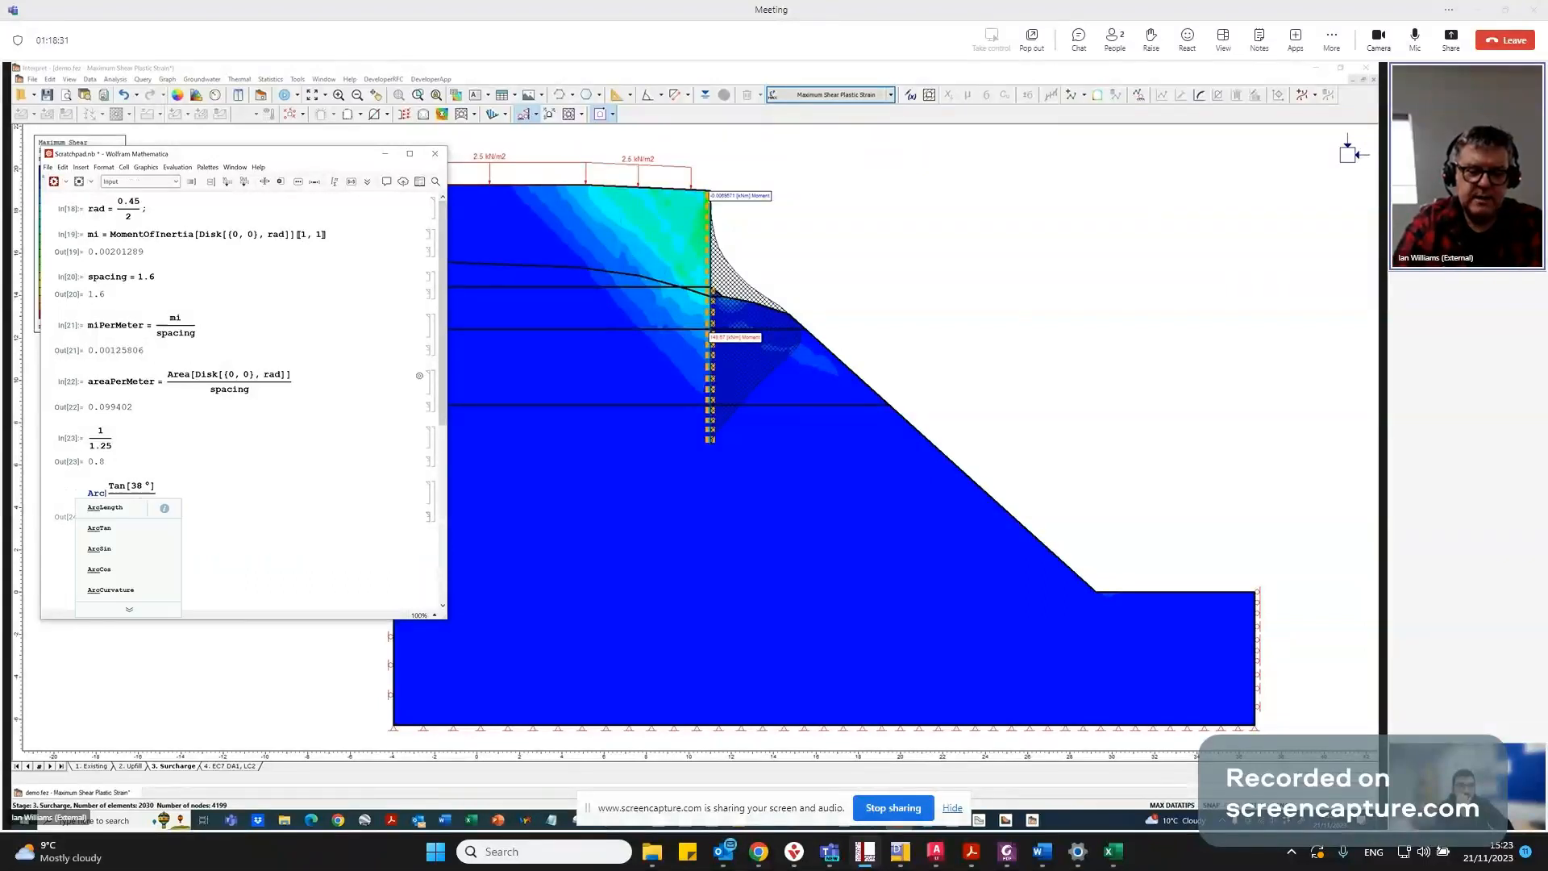
type("Tan[")
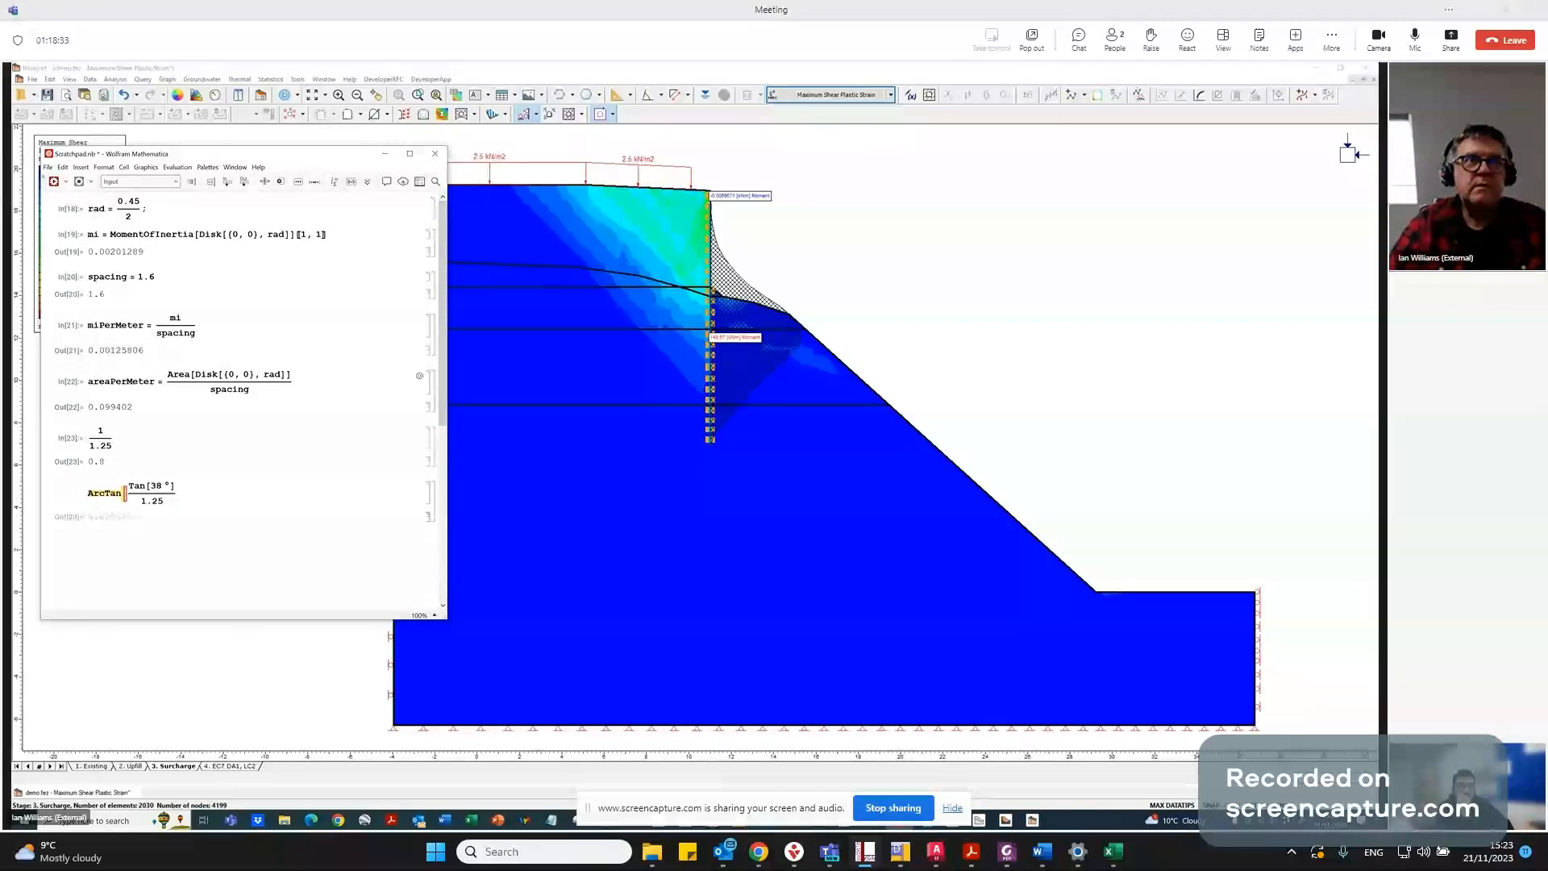
left_click(180, 492)
type("]")
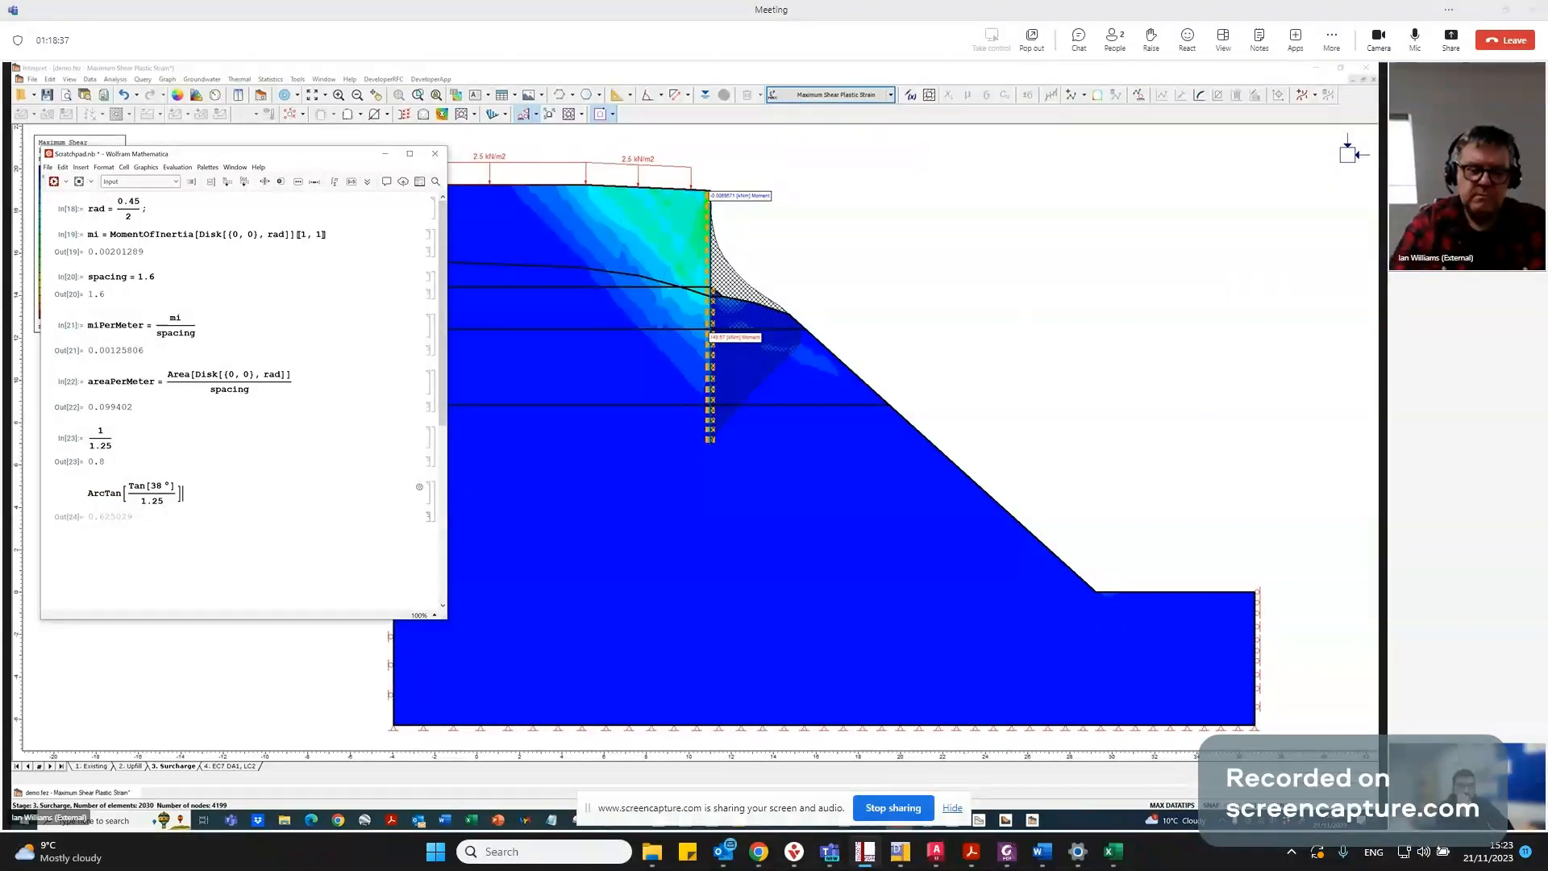
type("/Degree")
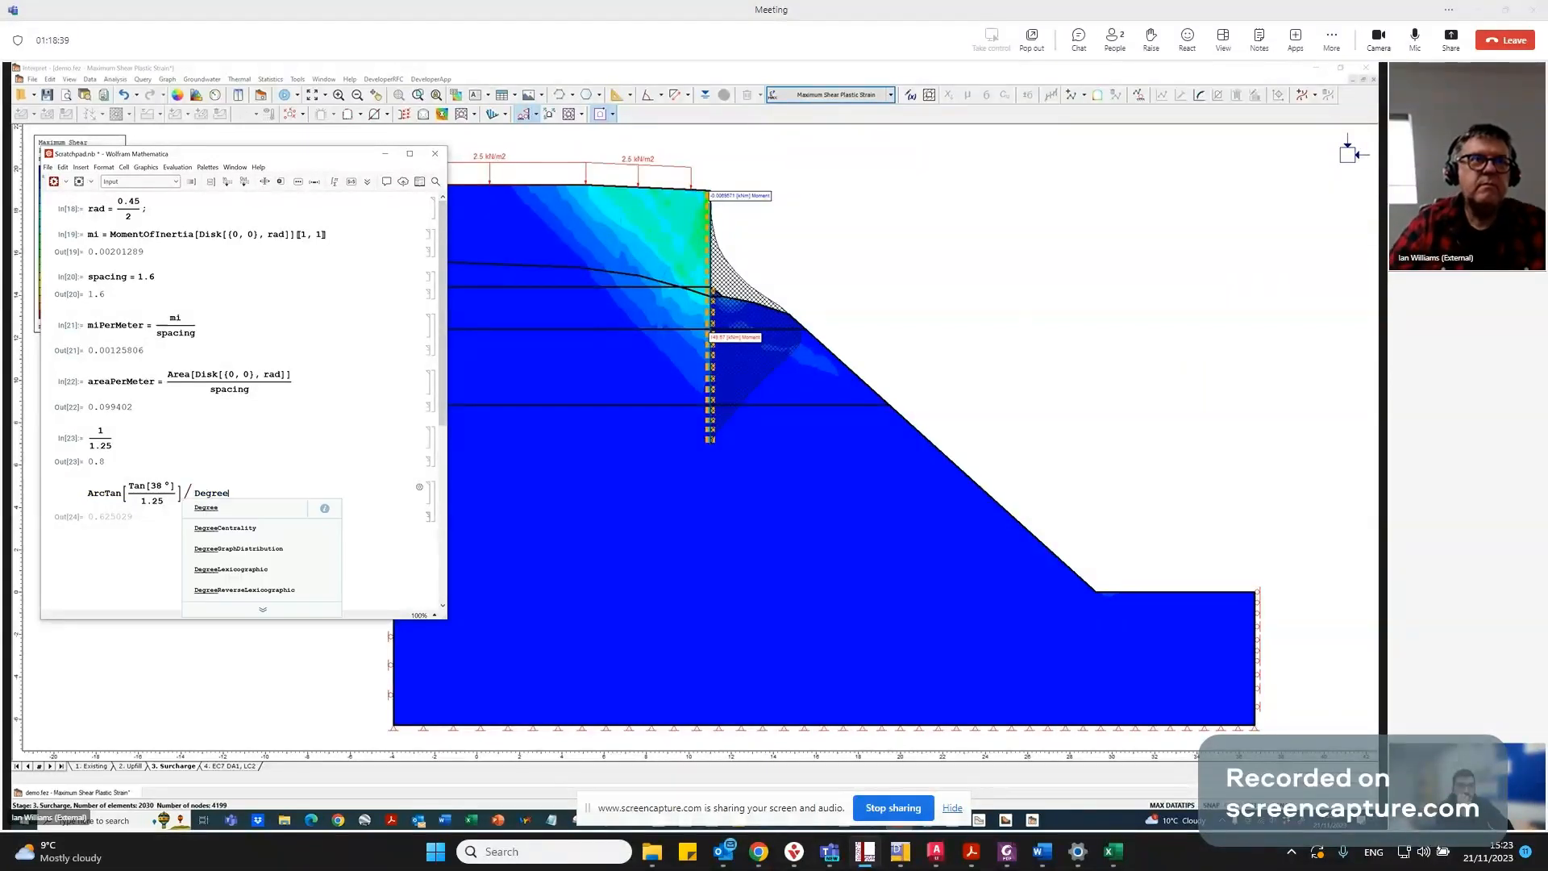
key("Return")
key("shift+Return")
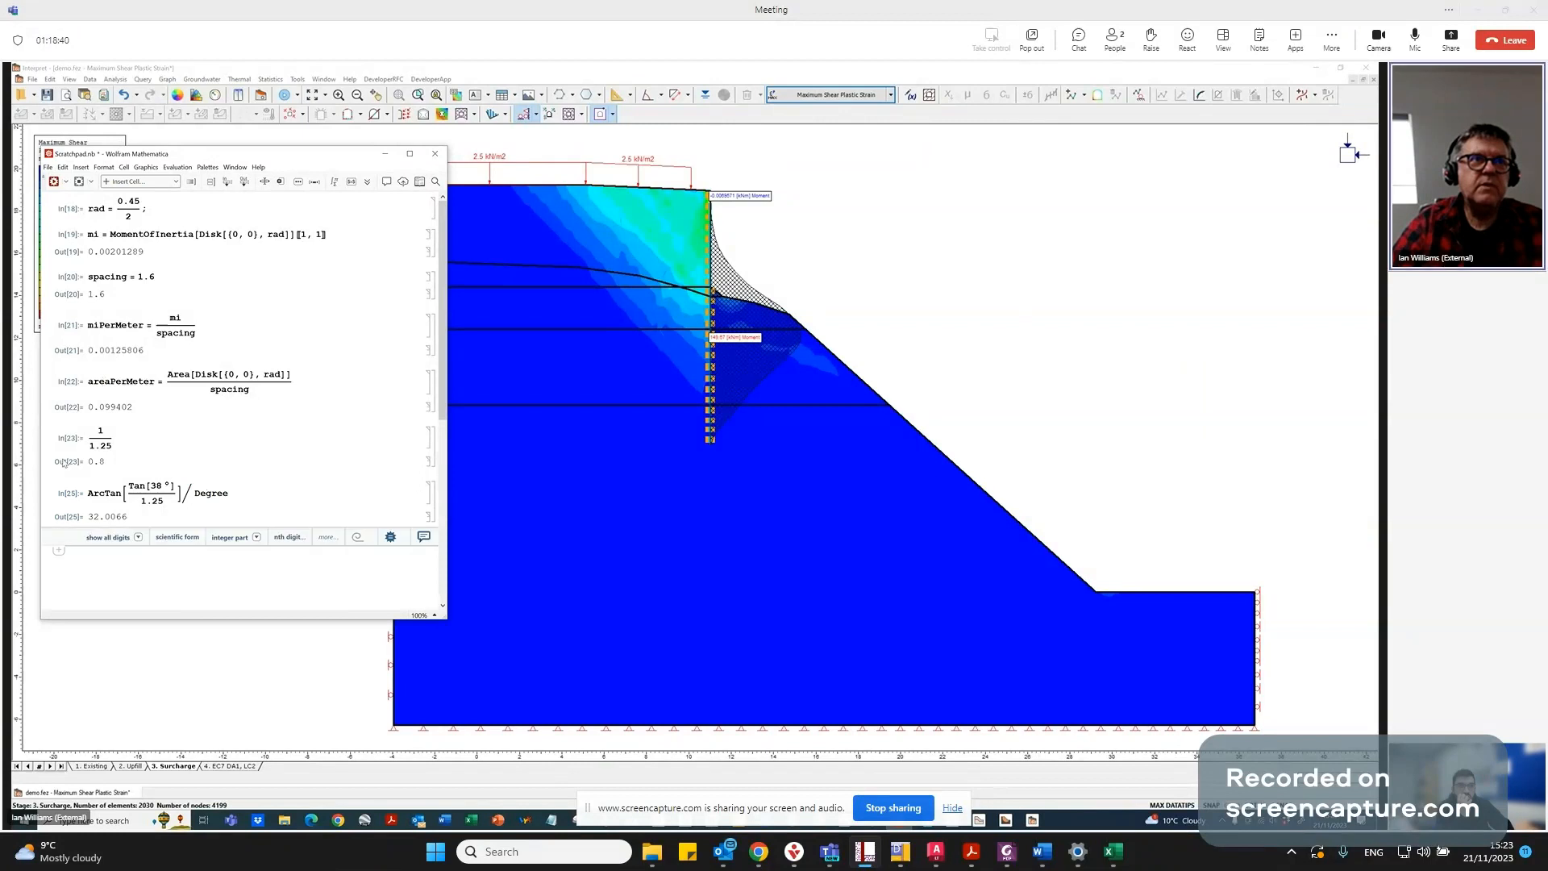
Move the Mathematica notebook off the model, inspect the MD- D S&G properties in the Surcharge stage and show the EC7 DA1, LC2 stage.
left_click(104, 516)
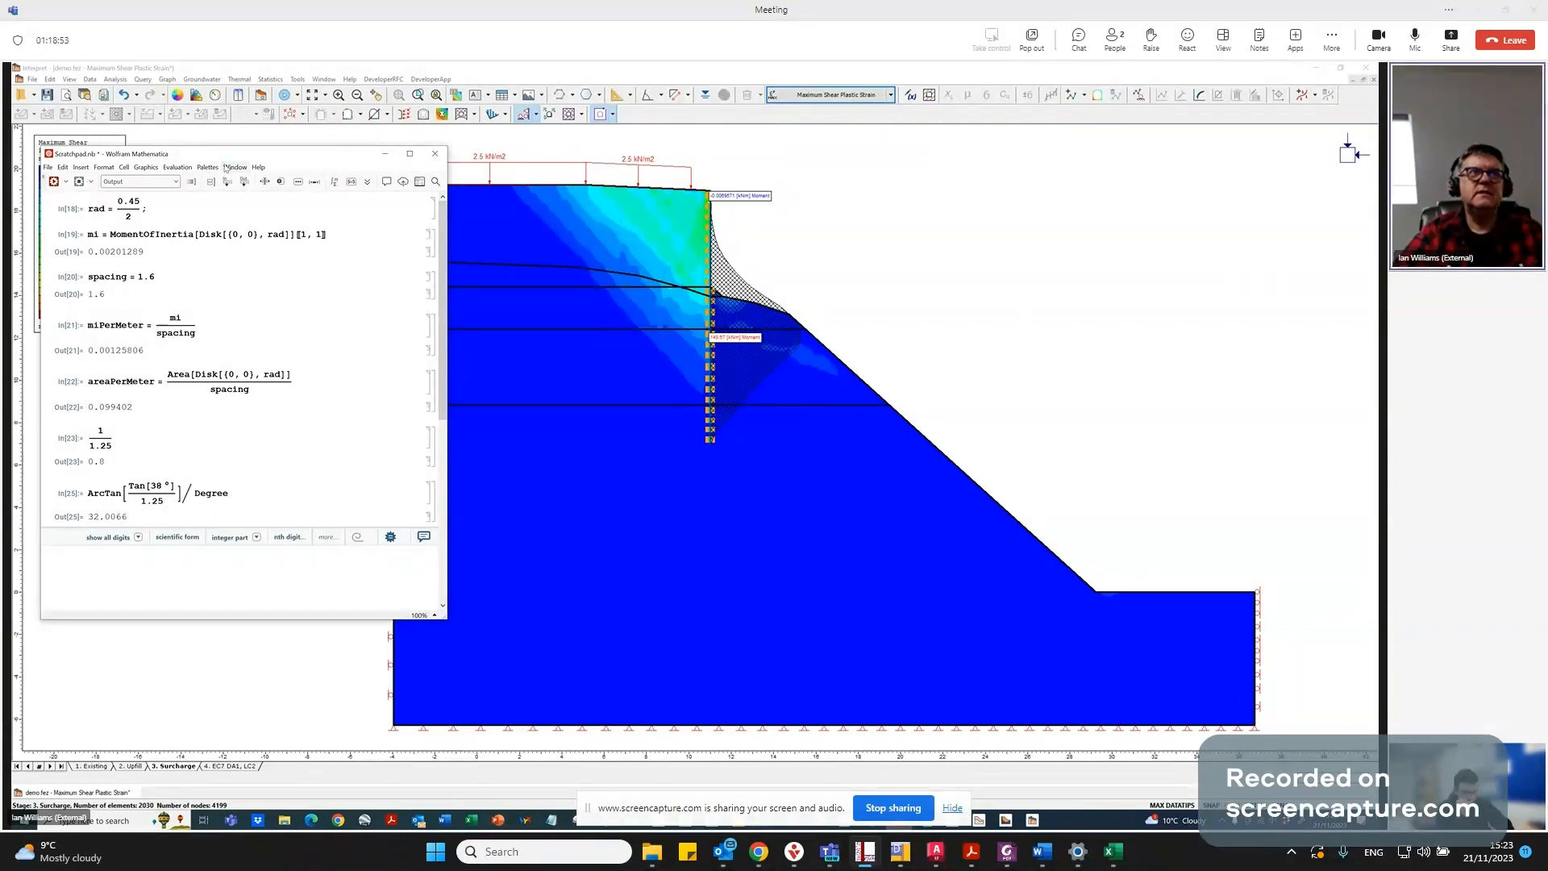
left_click_drag(233, 156, 3, 133)
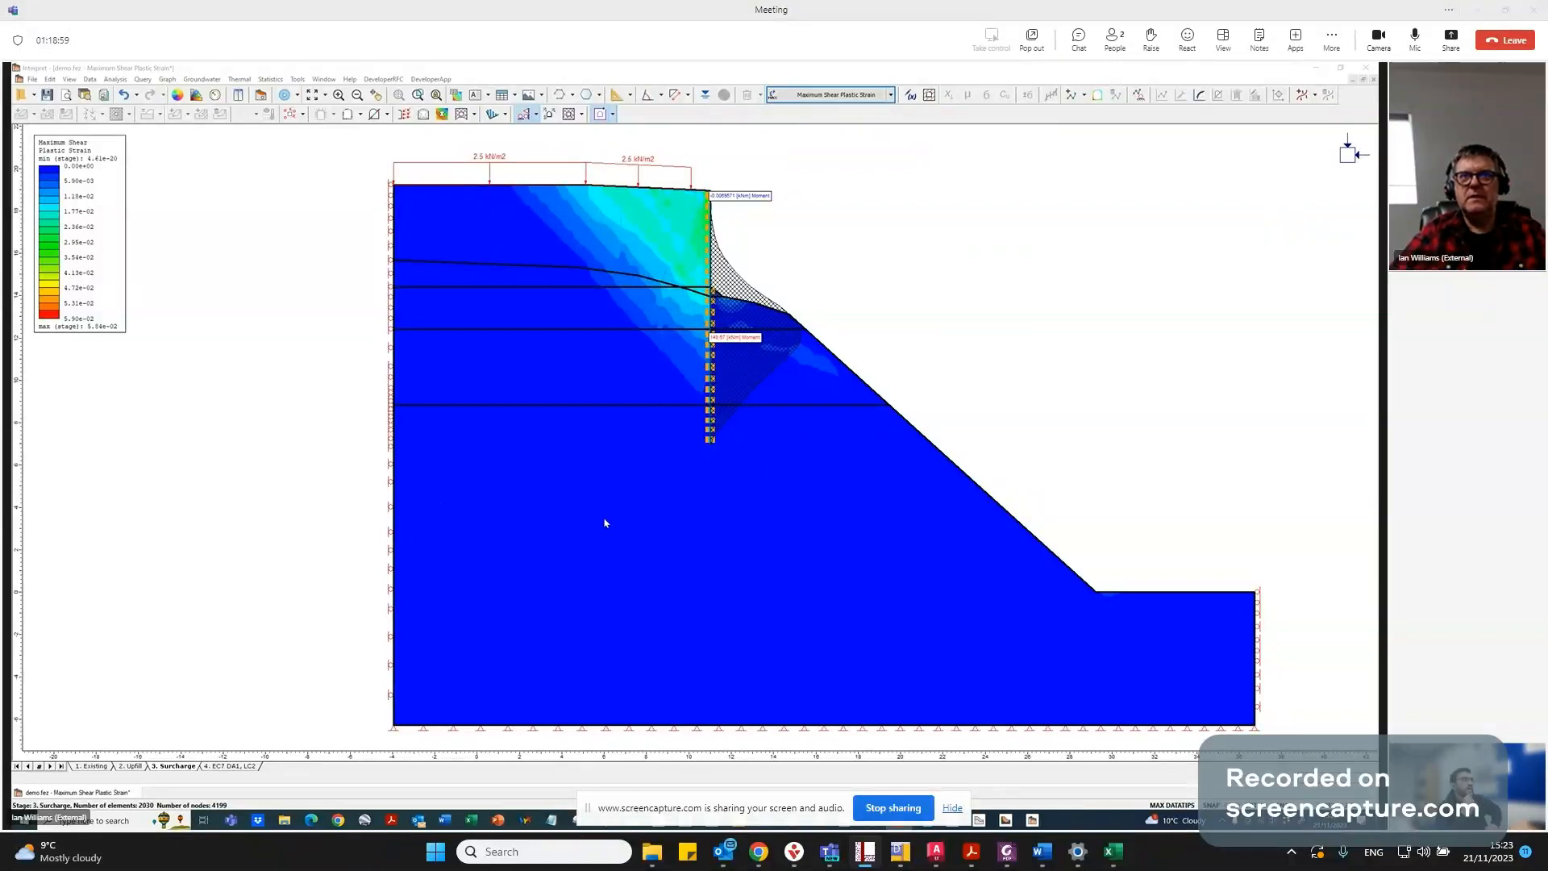
mouse_move(584, 377)
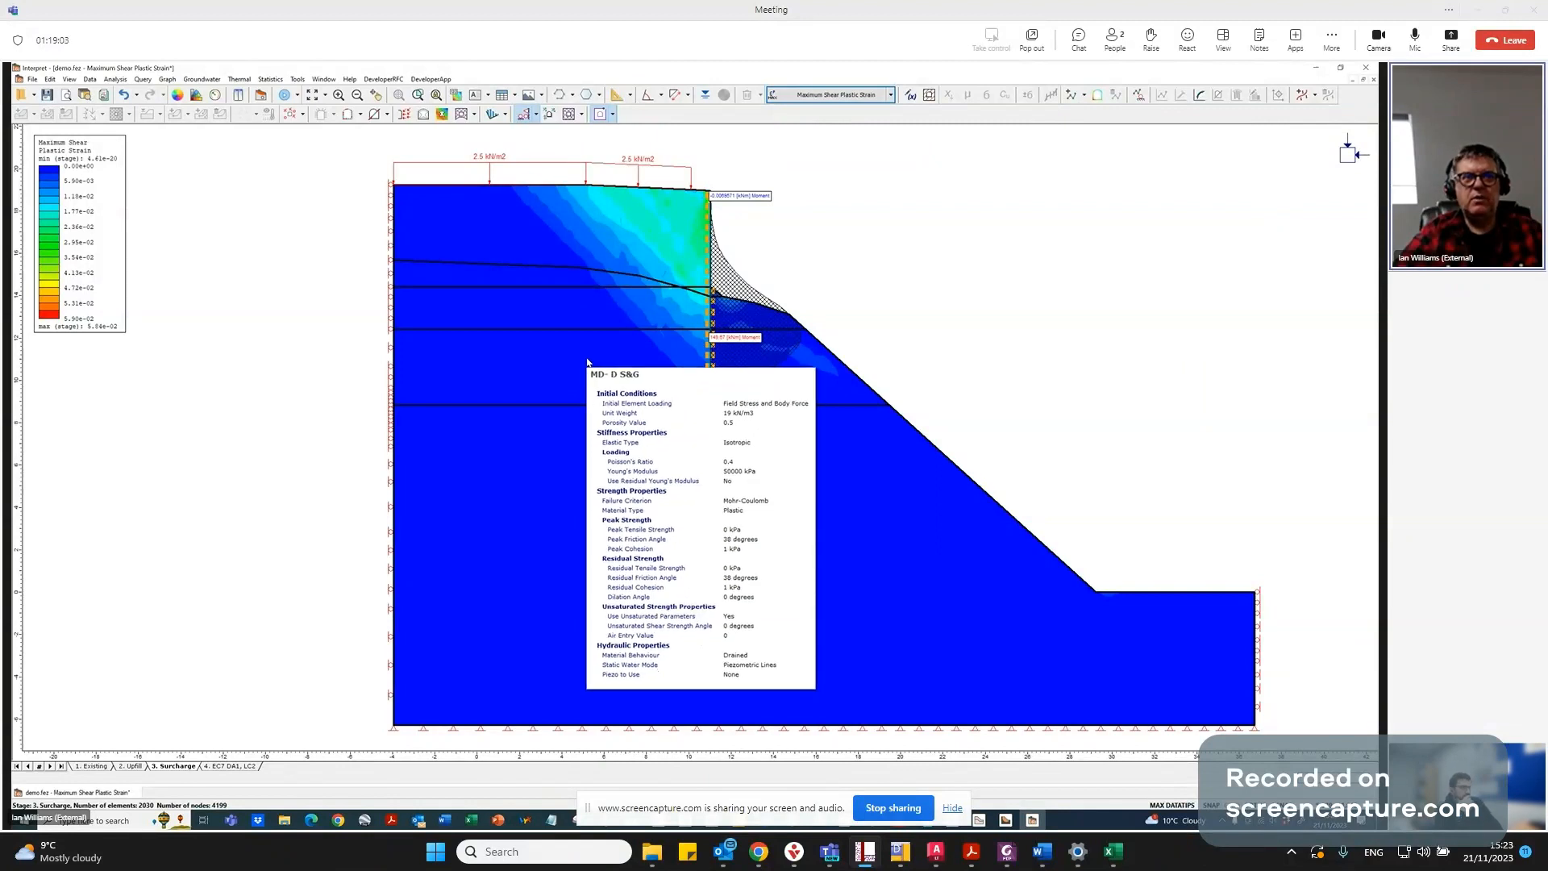
left_click(234, 766)
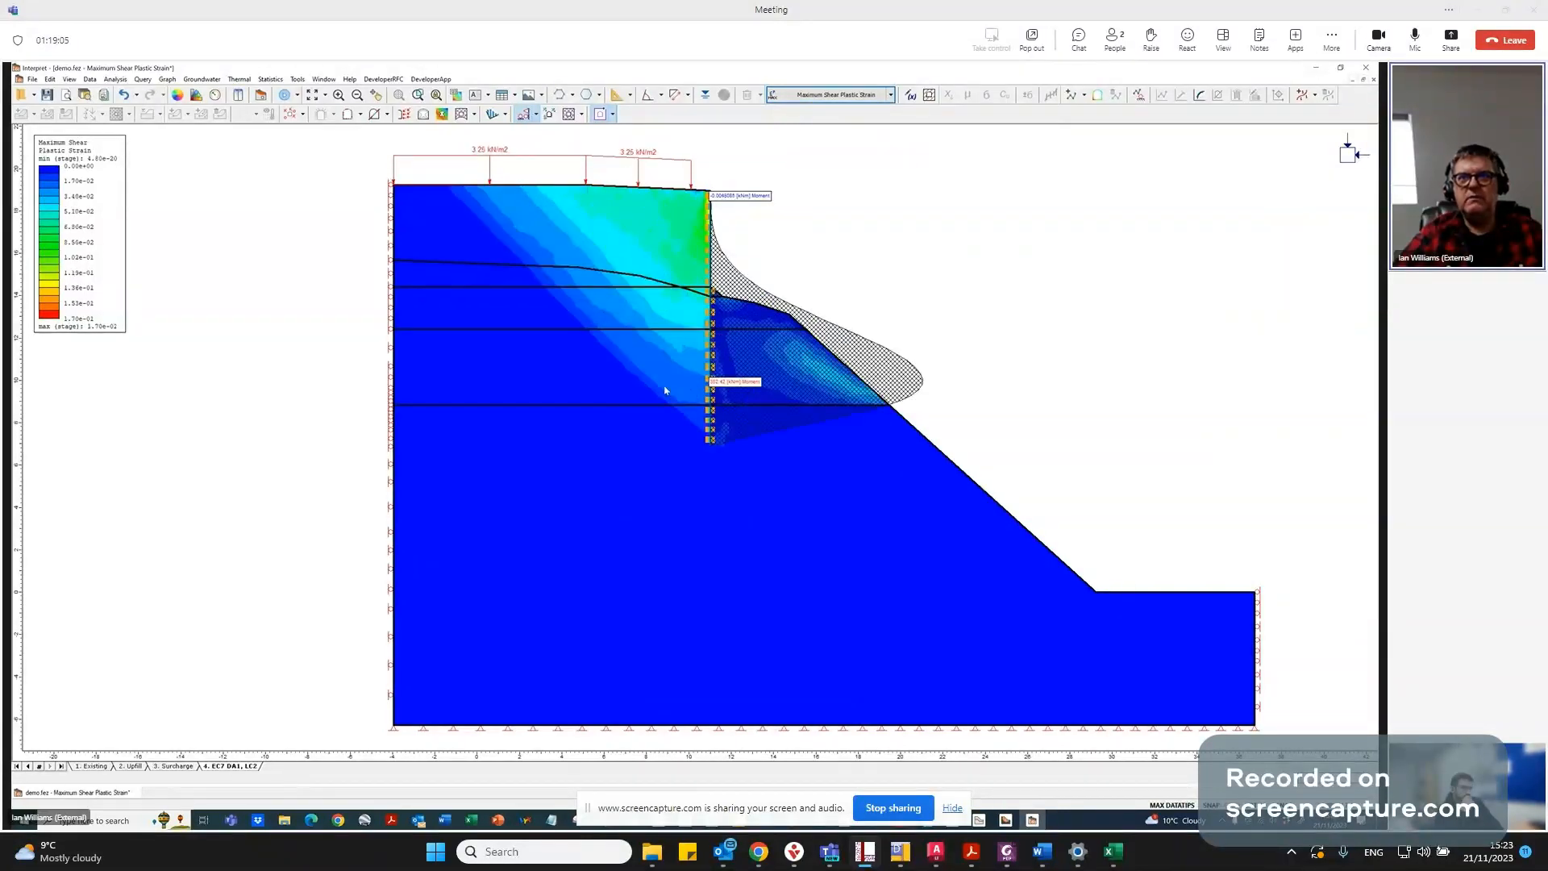
mouse_move(678, 369)
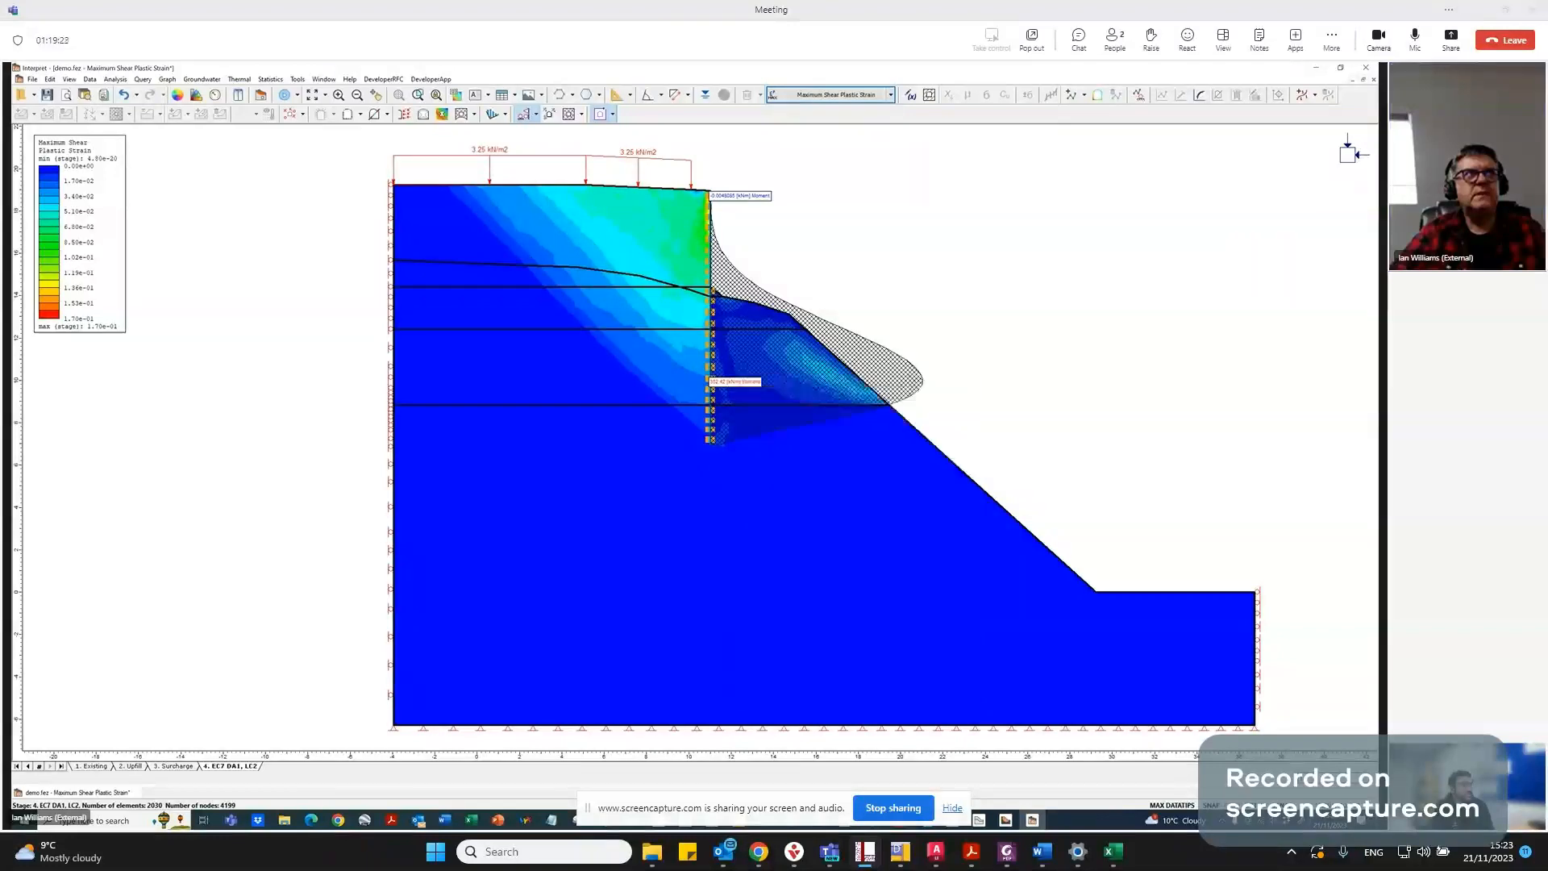
left_click_drag(13, 184, 321, 155)
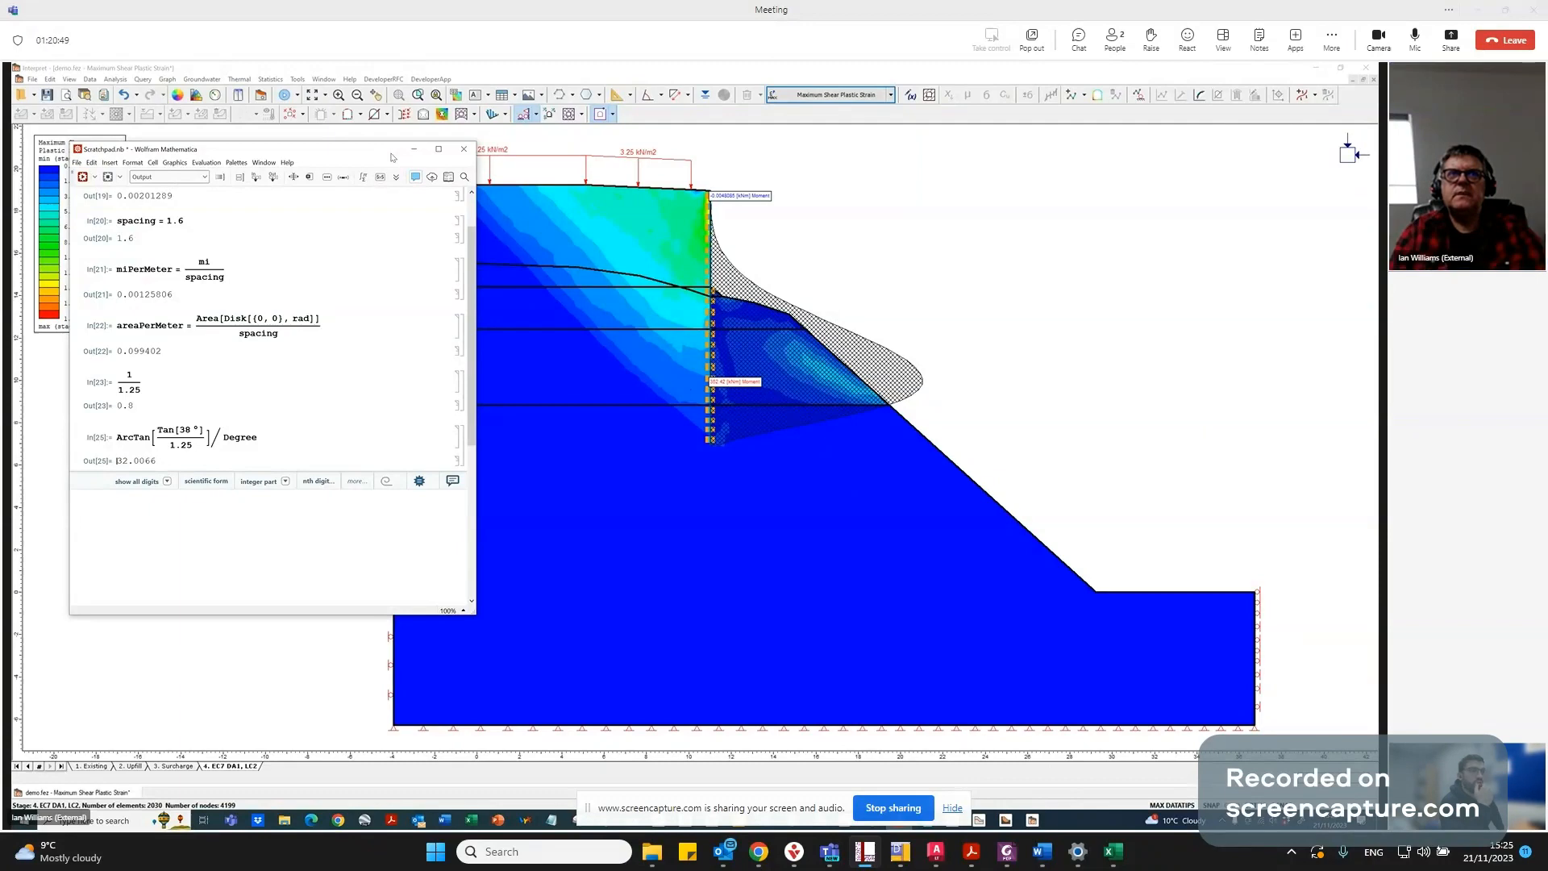
left_click_drag(393, 157, 383, 253)
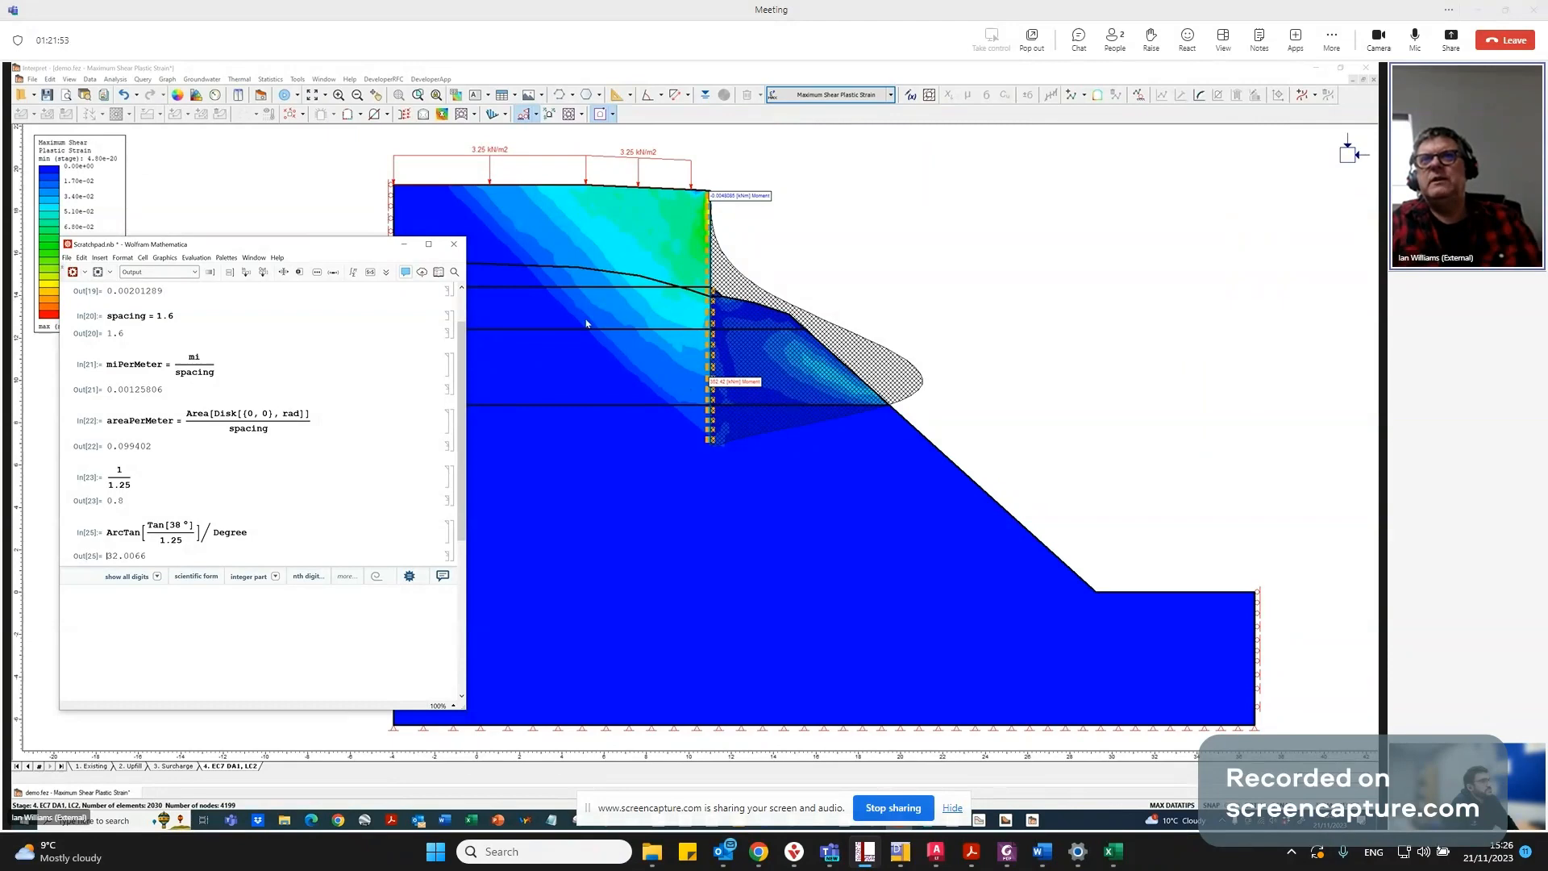
scroll(586, 323, "down", 1)
scroll(665, 444, "up", 1)
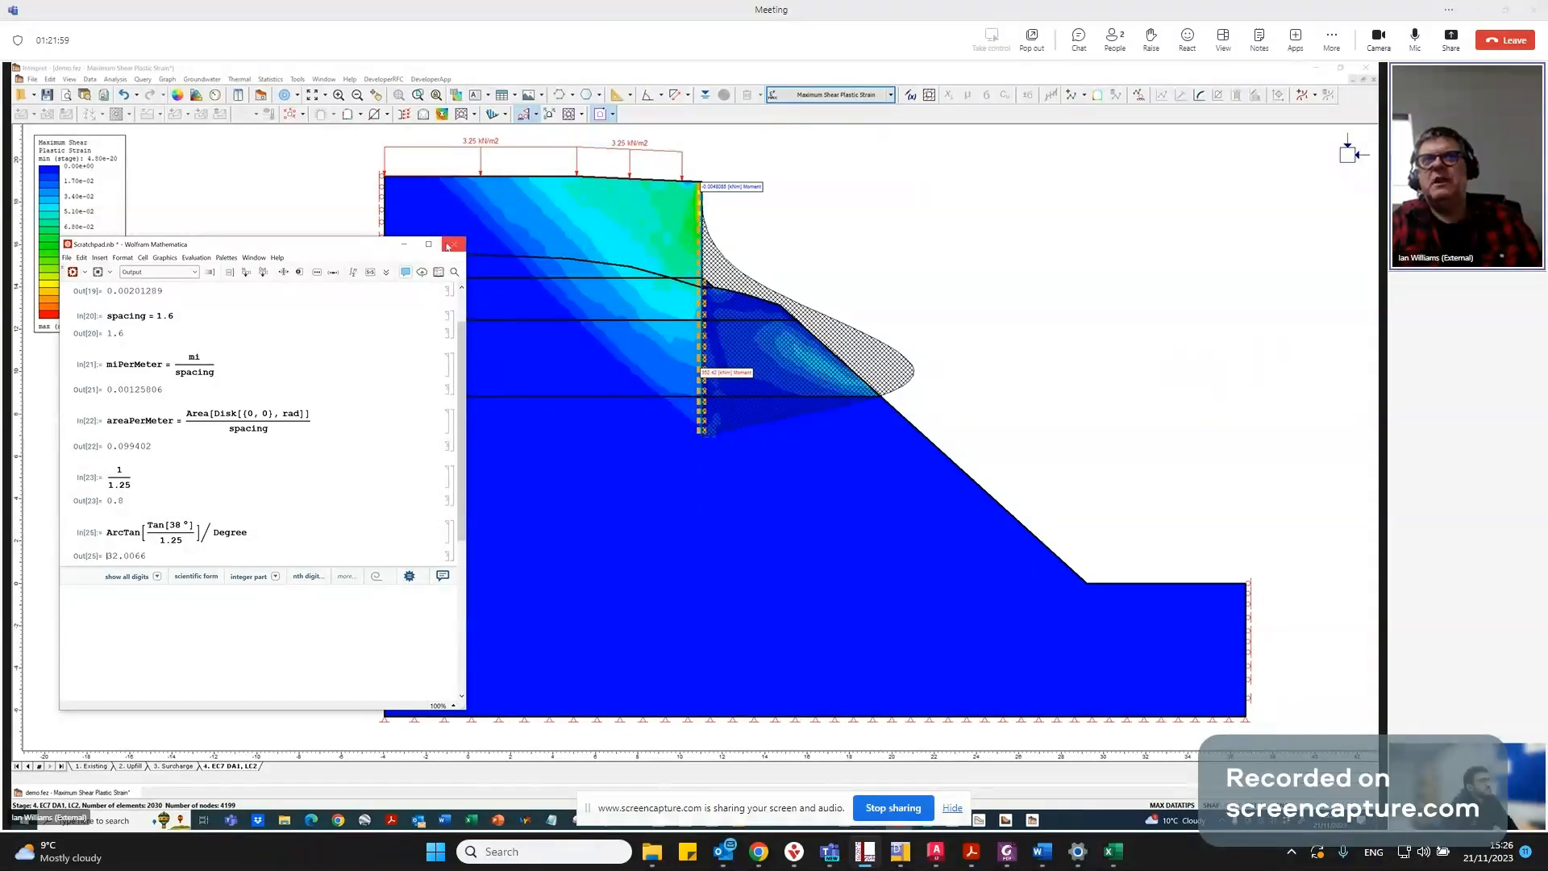
scroll(362, 150, "down", 1)
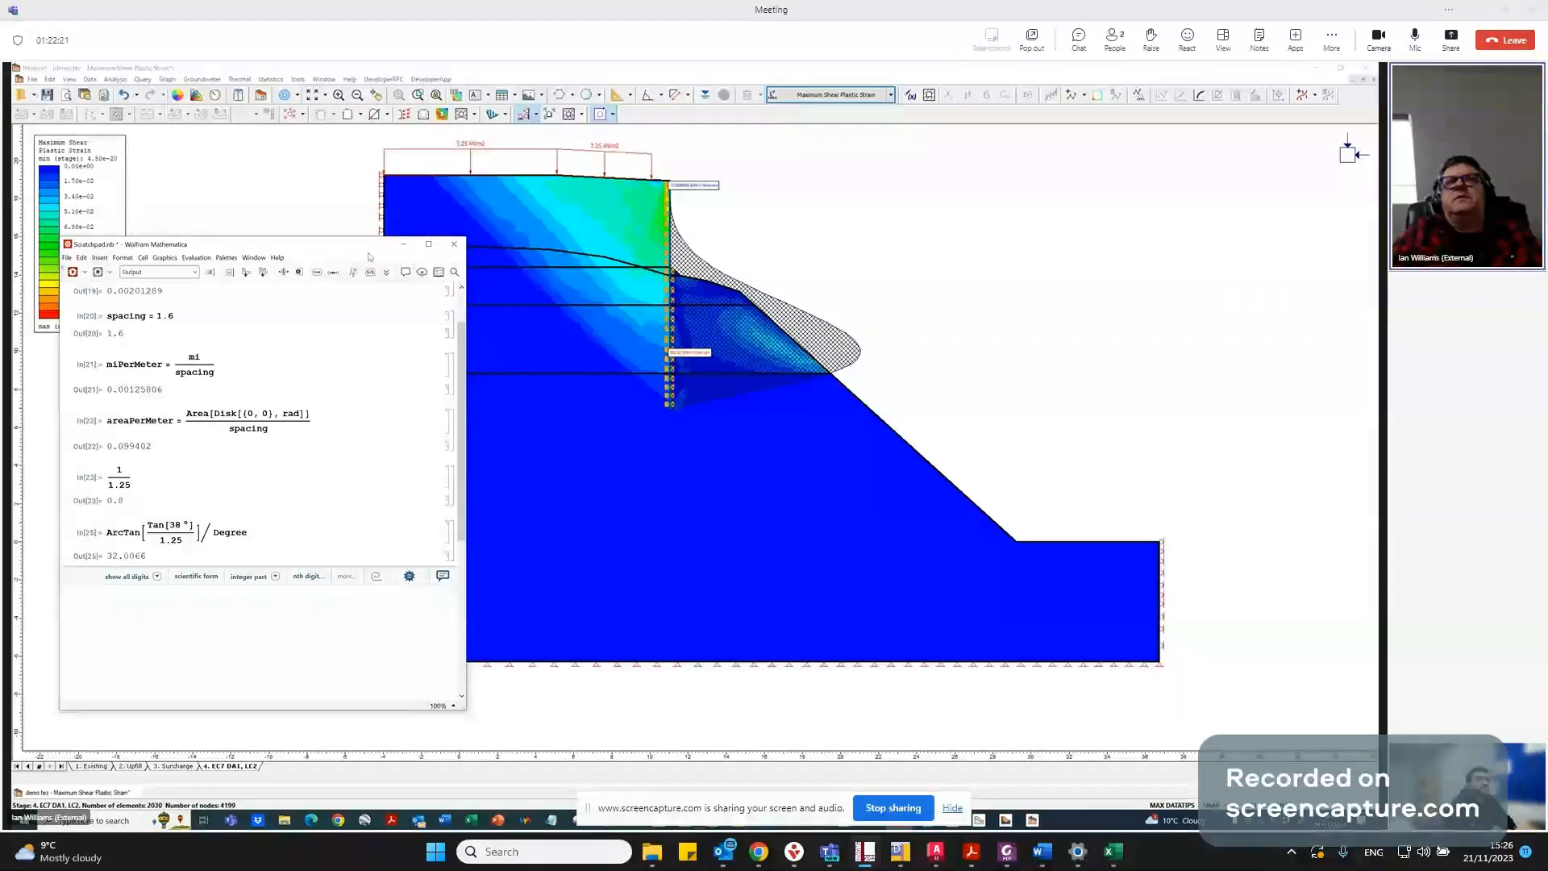
left_click_drag(369, 254, 355, 170)
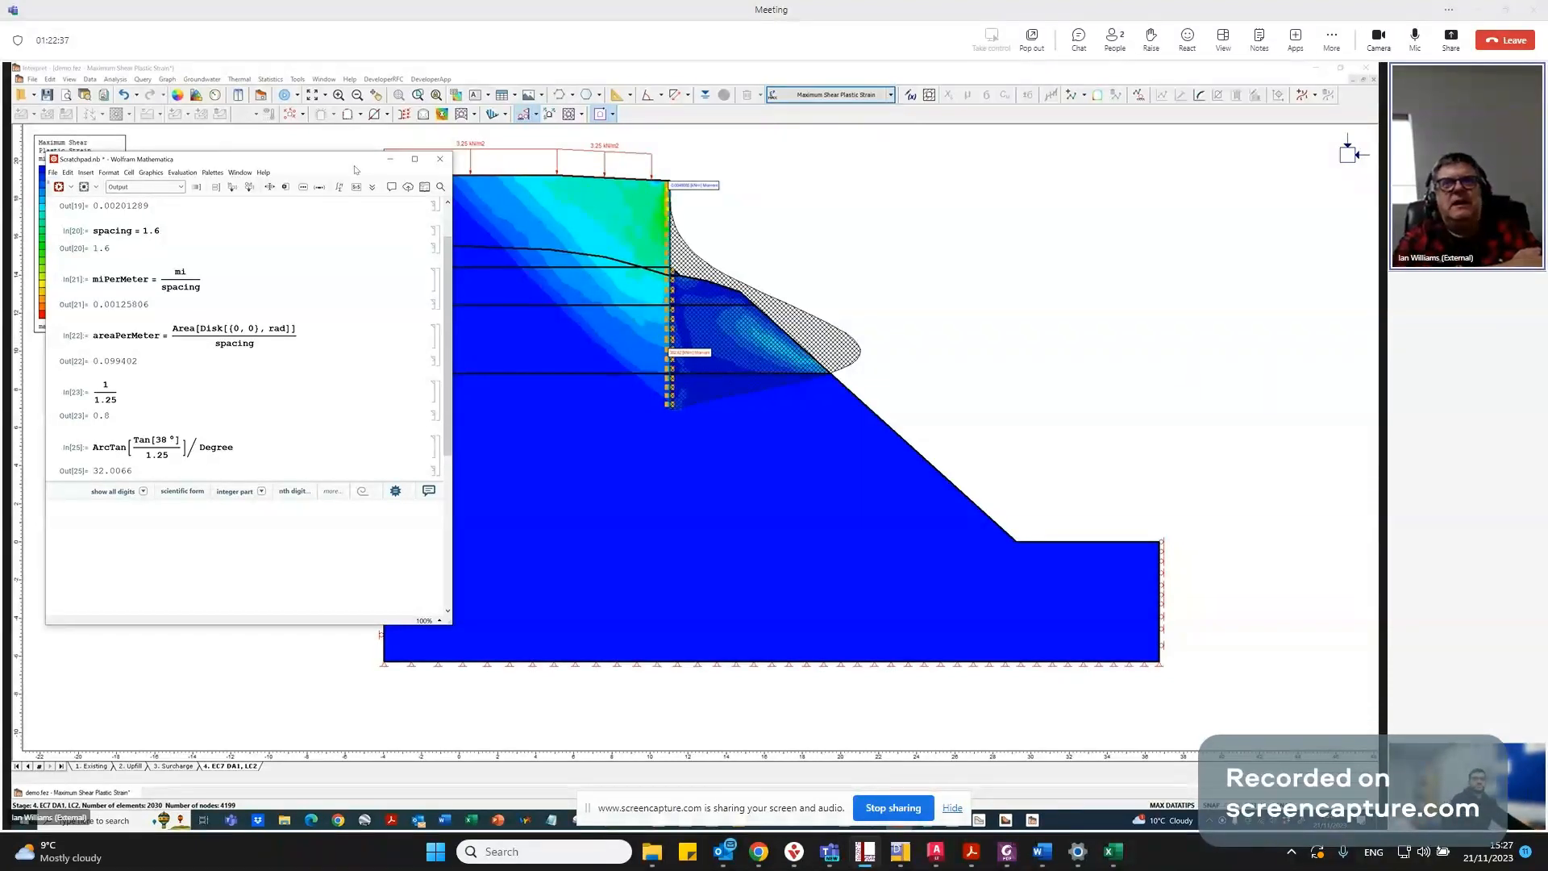
key("alt+Tab")
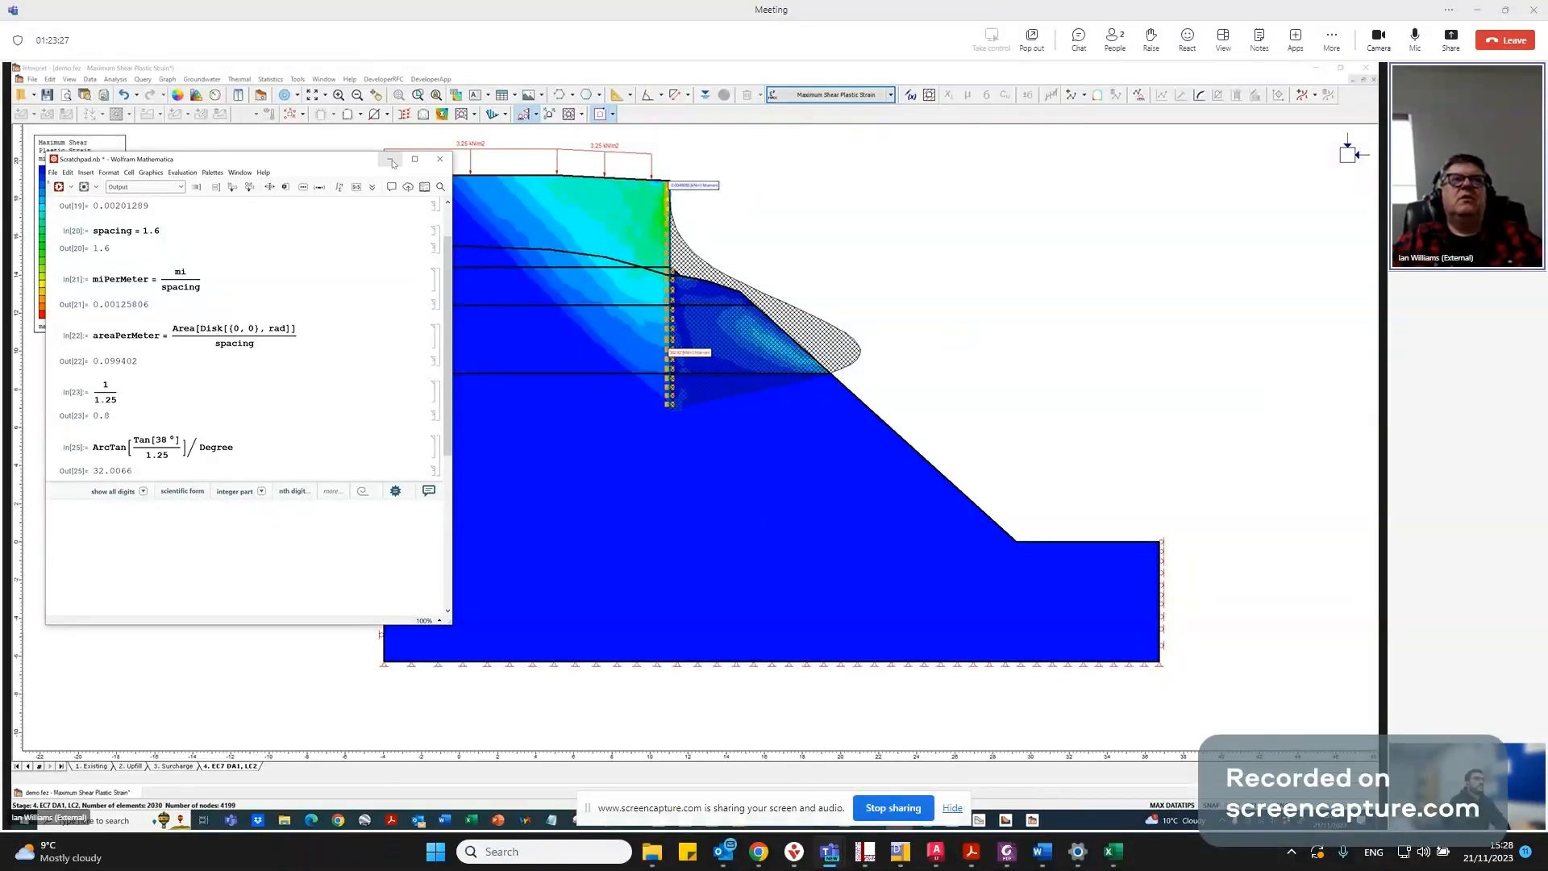
Hide the Mathematica notebook and display the liner's Horizontal Displacement on the model.
left_click(52, 173)
left_click(57, 234)
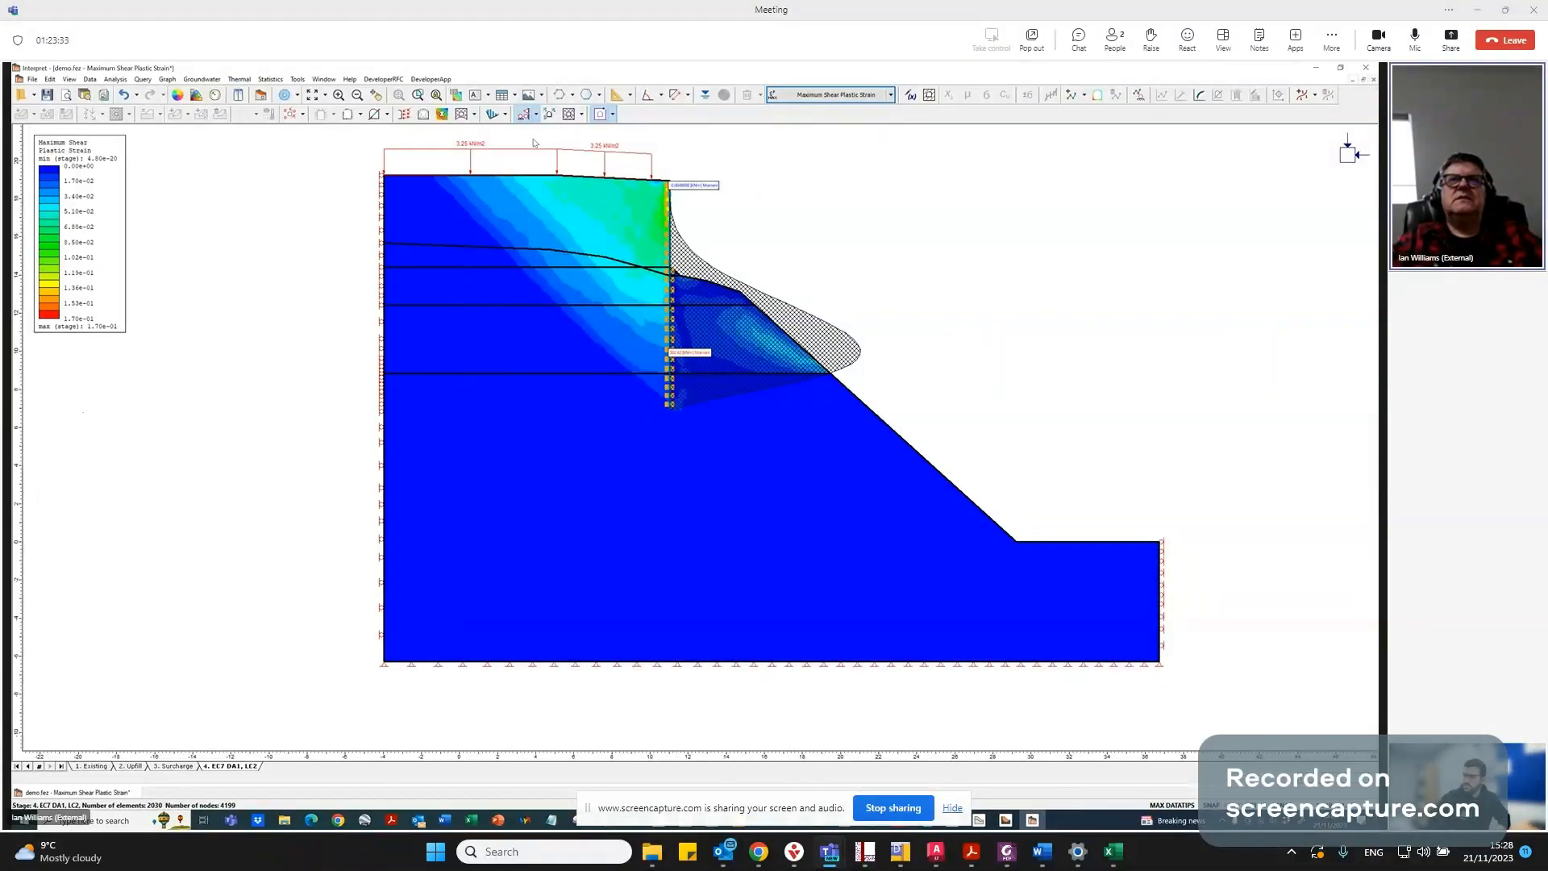
left_click(504, 115)
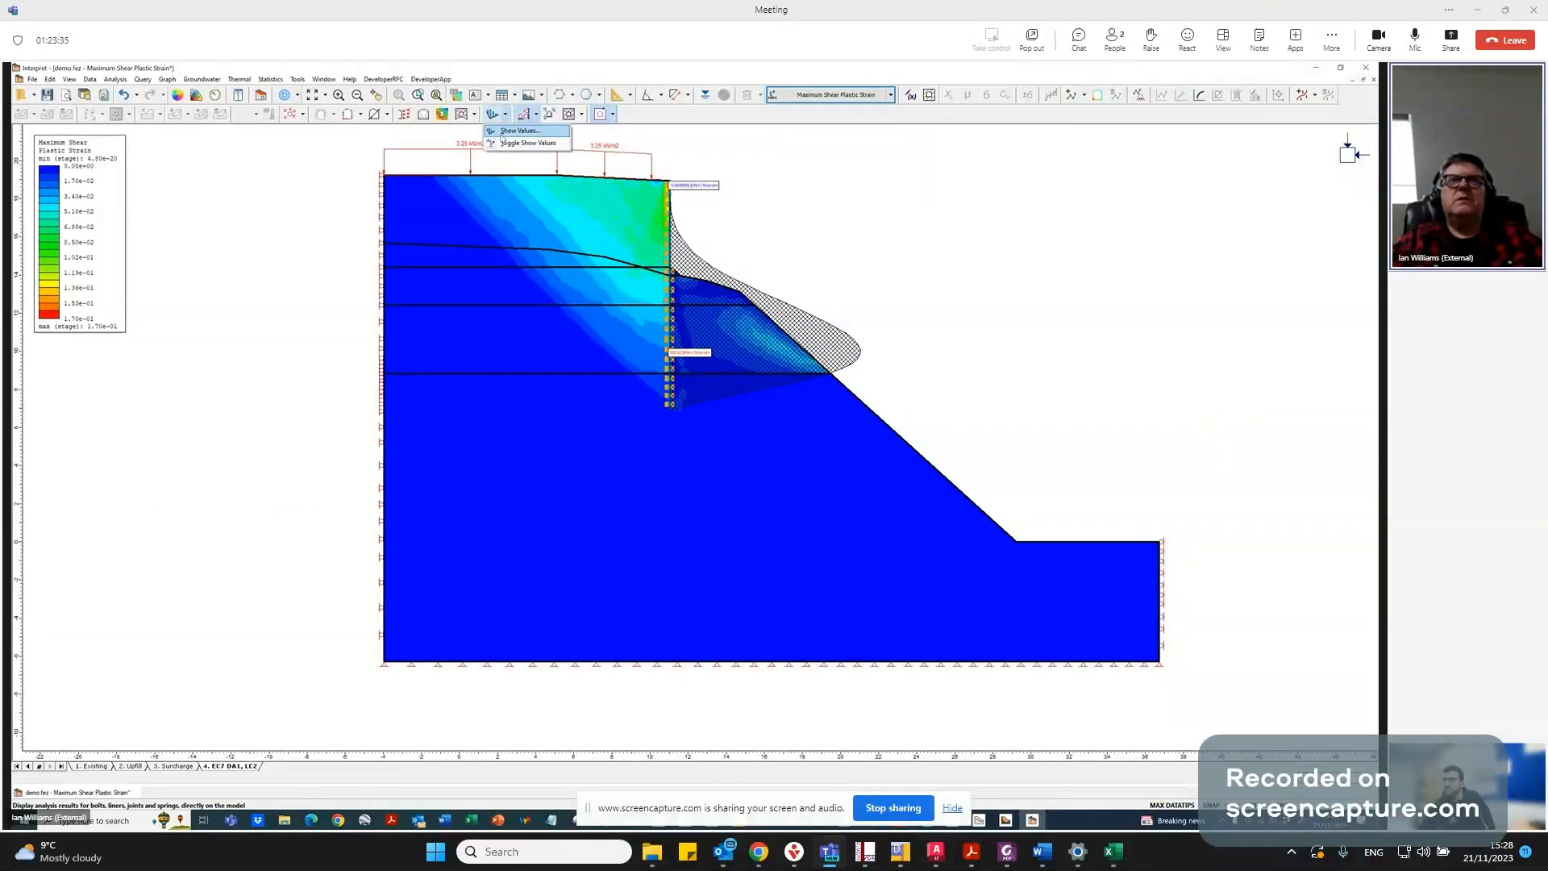
left_click(504, 132)
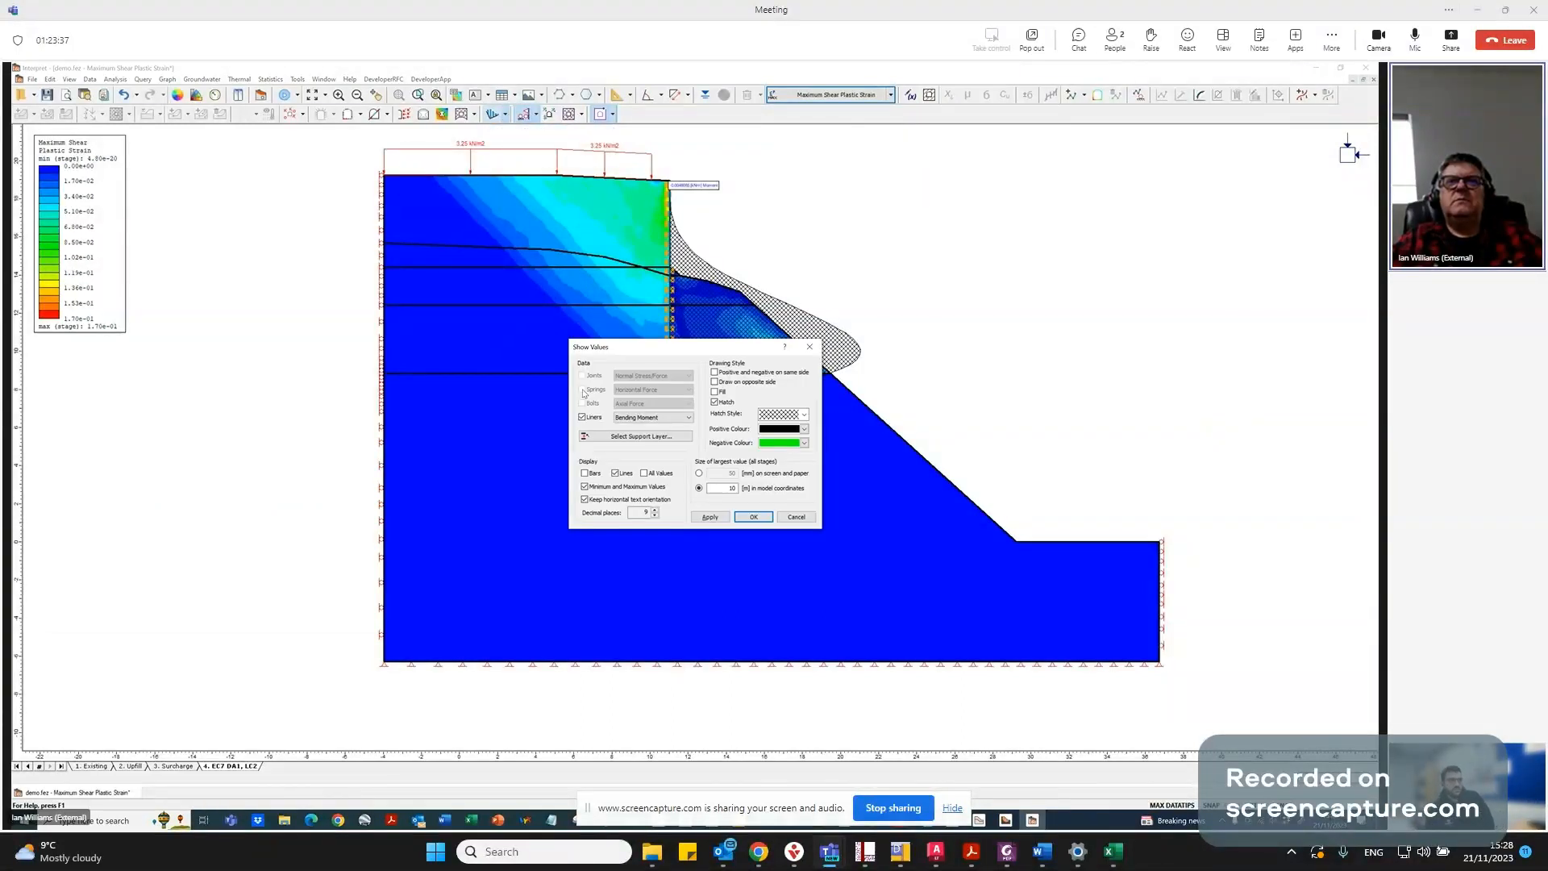
left_click(624, 418)
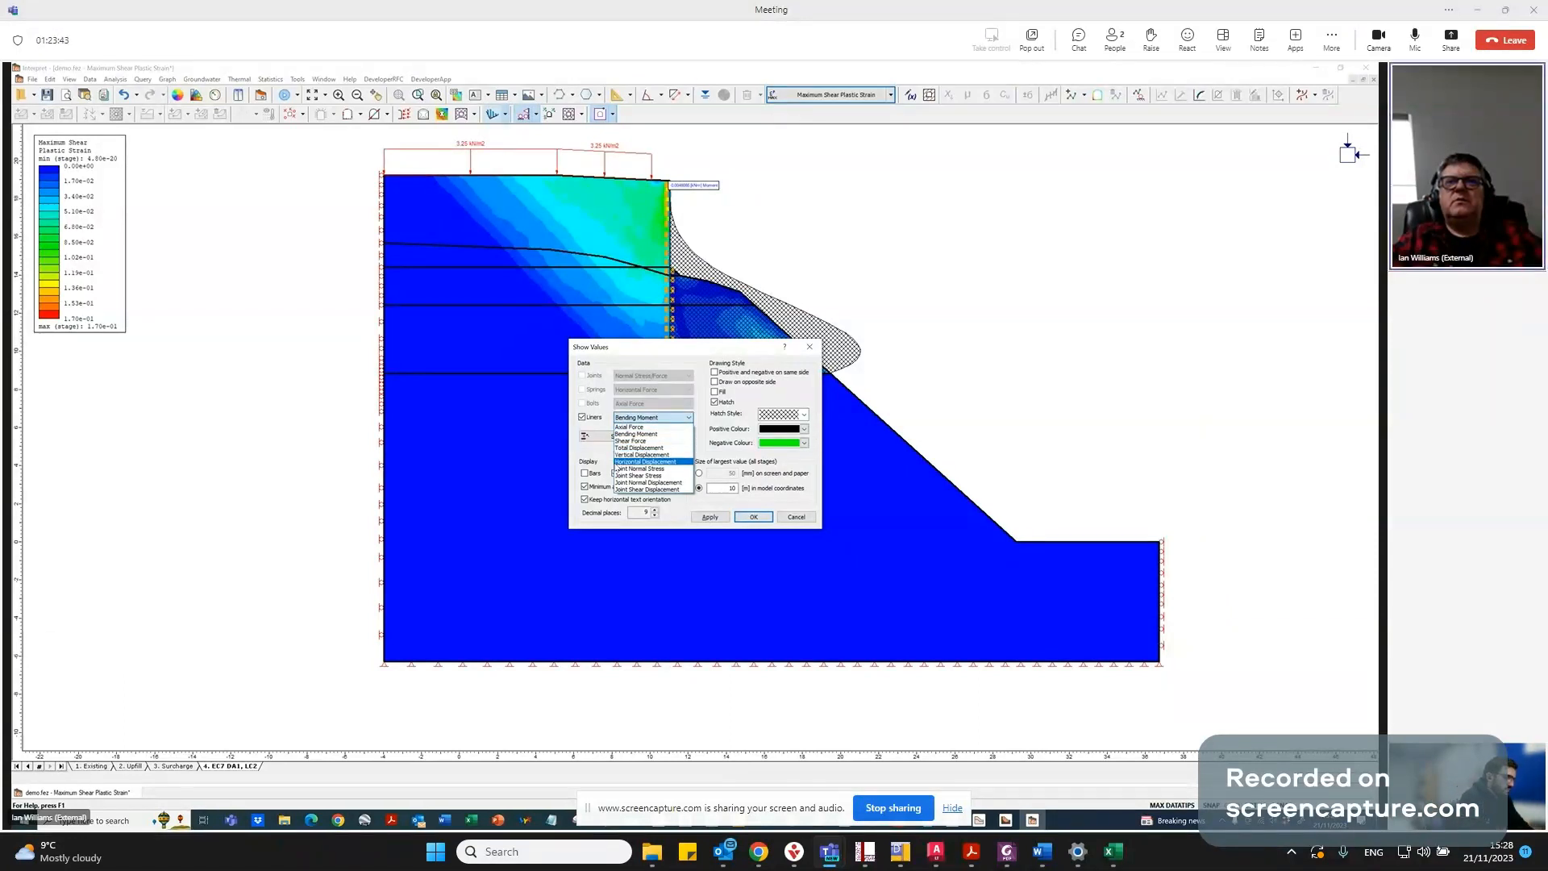
left_click(620, 461)
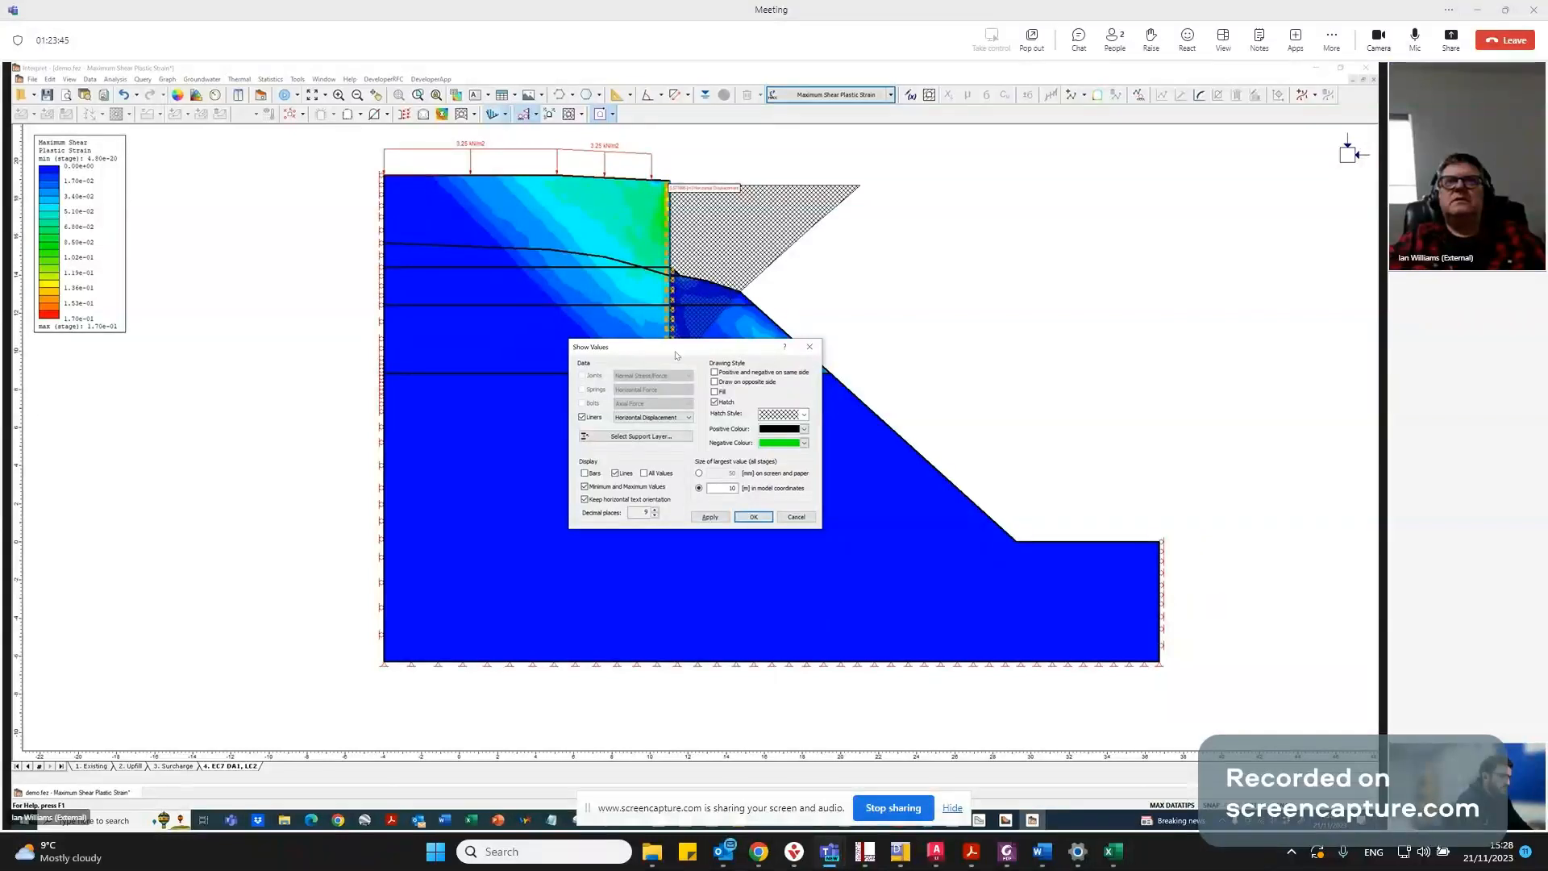
left_click_drag(676, 350, 698, 349)
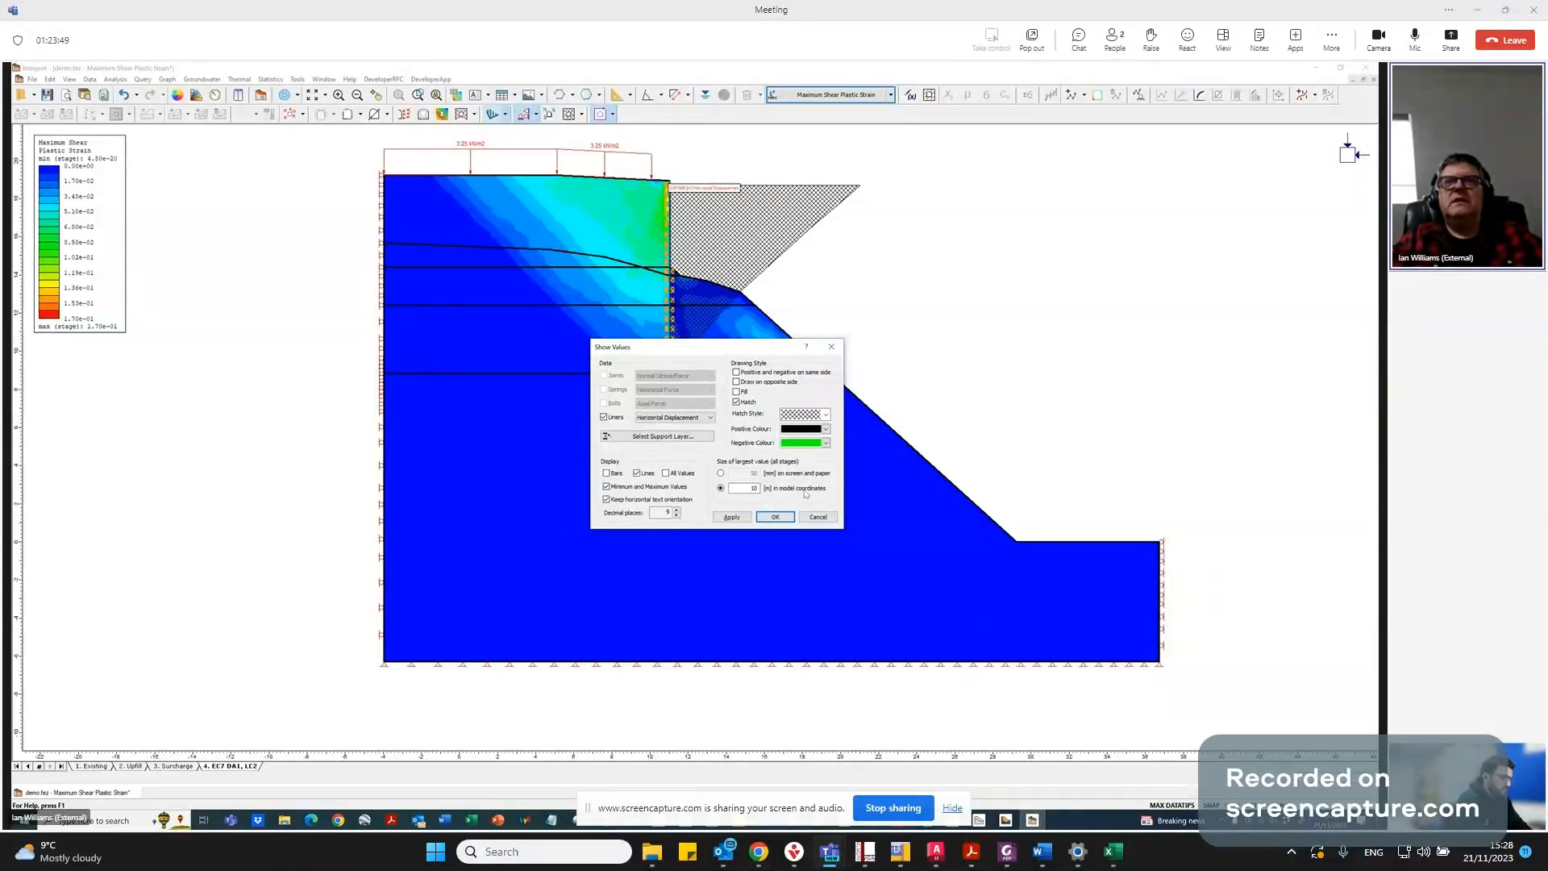
left_click(775, 516)
Inspect the wall's horizontal displacement at its head in the EC7 DA1, LC2 stage, and at its head and toe in the Surcharge stage.
scroll(674, 182, "up", 4)
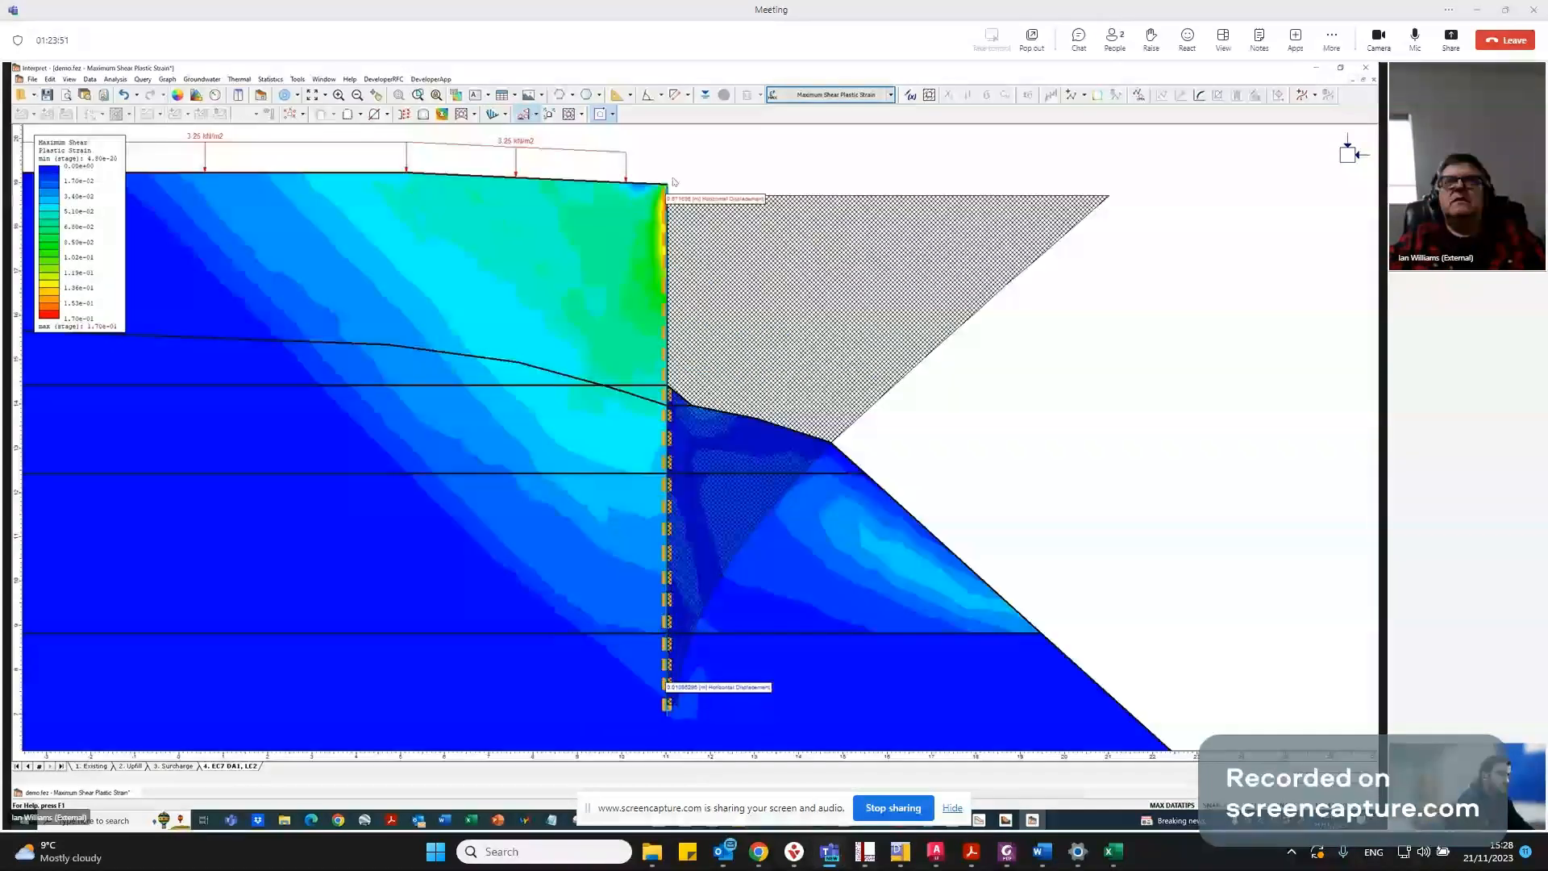
mouse_move(668, 202)
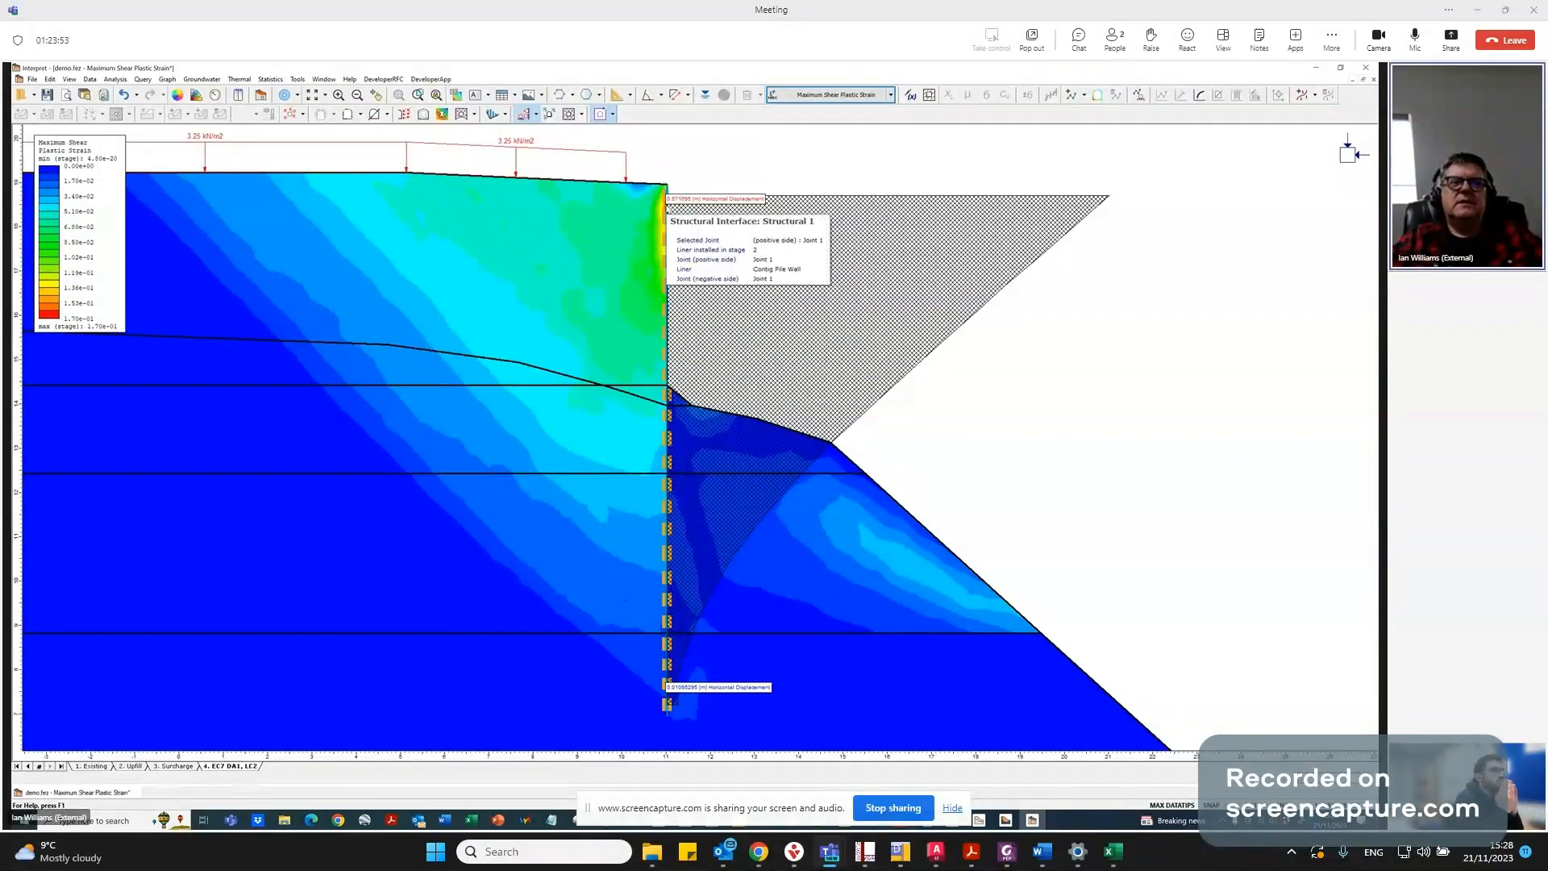
left_click(171, 766)
scroll(674, 202, "up", 2)
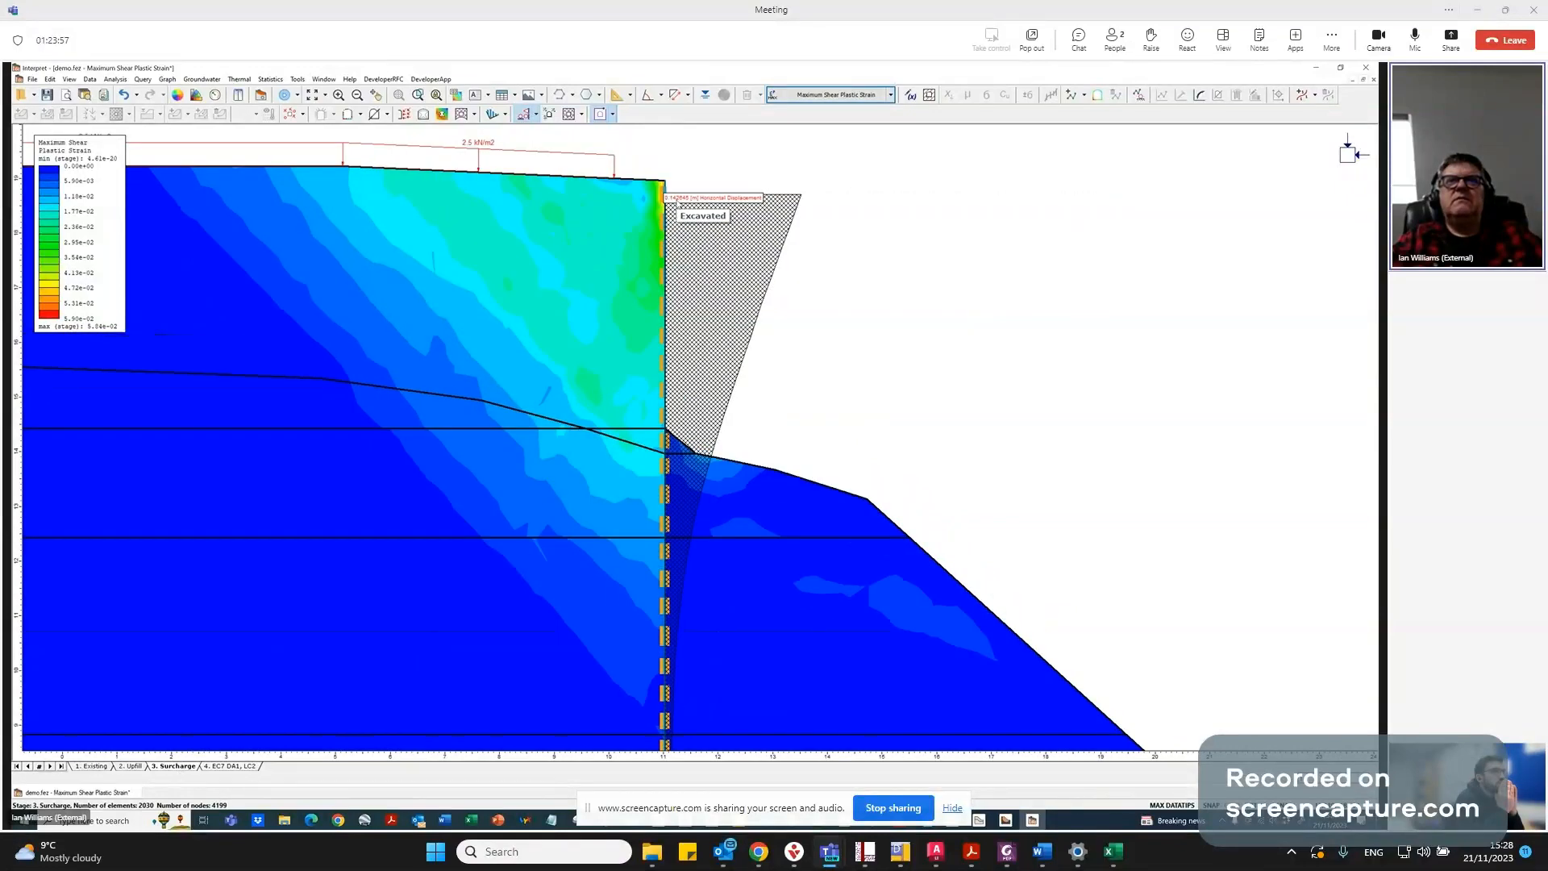
mouse_move(662, 205)
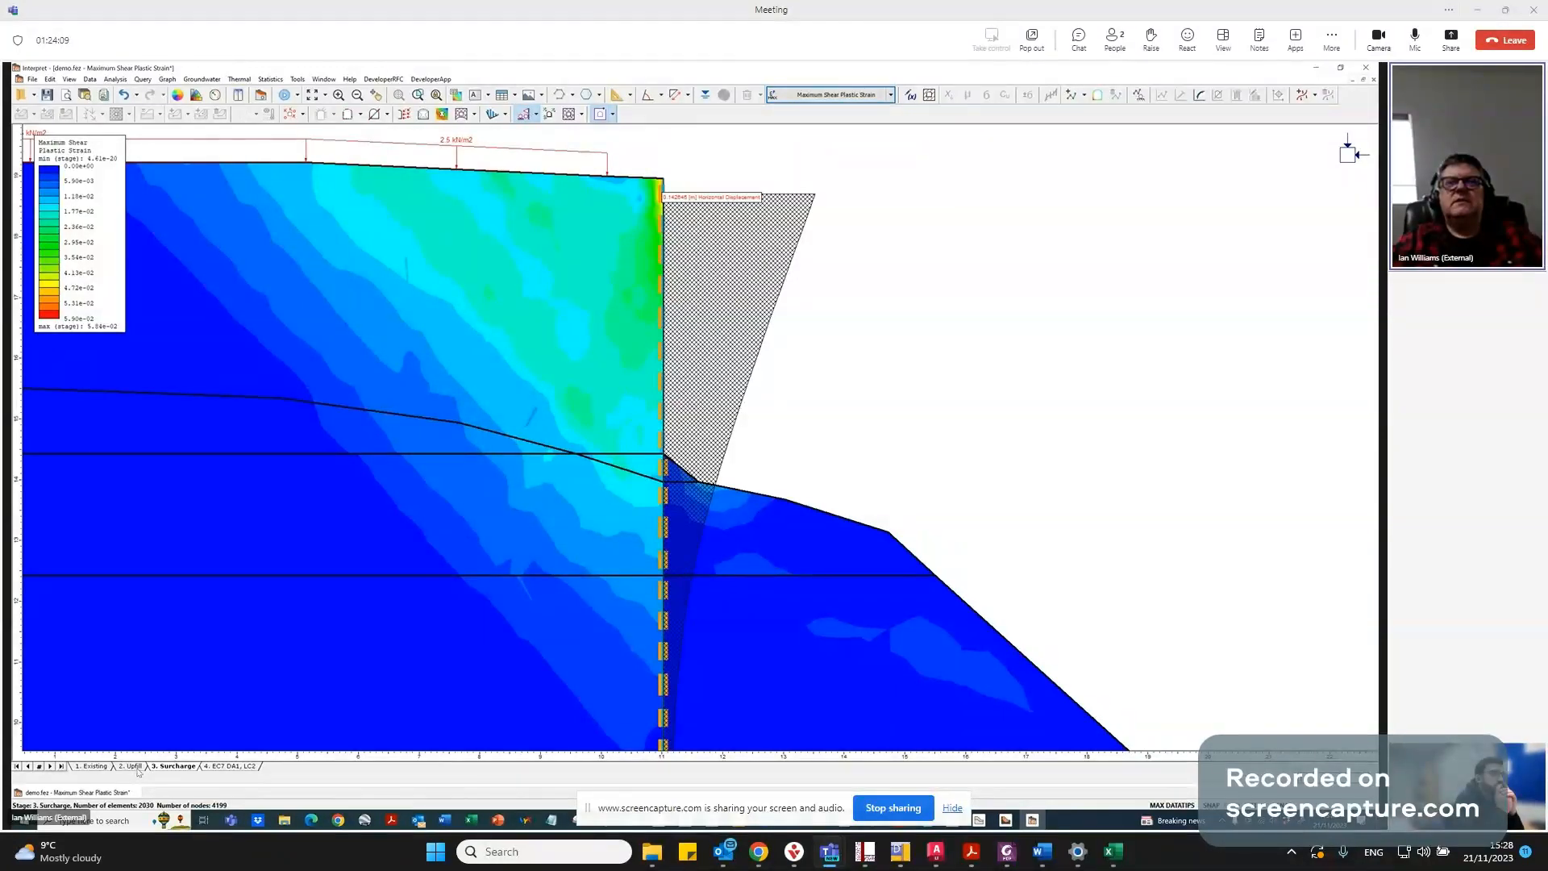
scroll(741, 432, "down", 5)
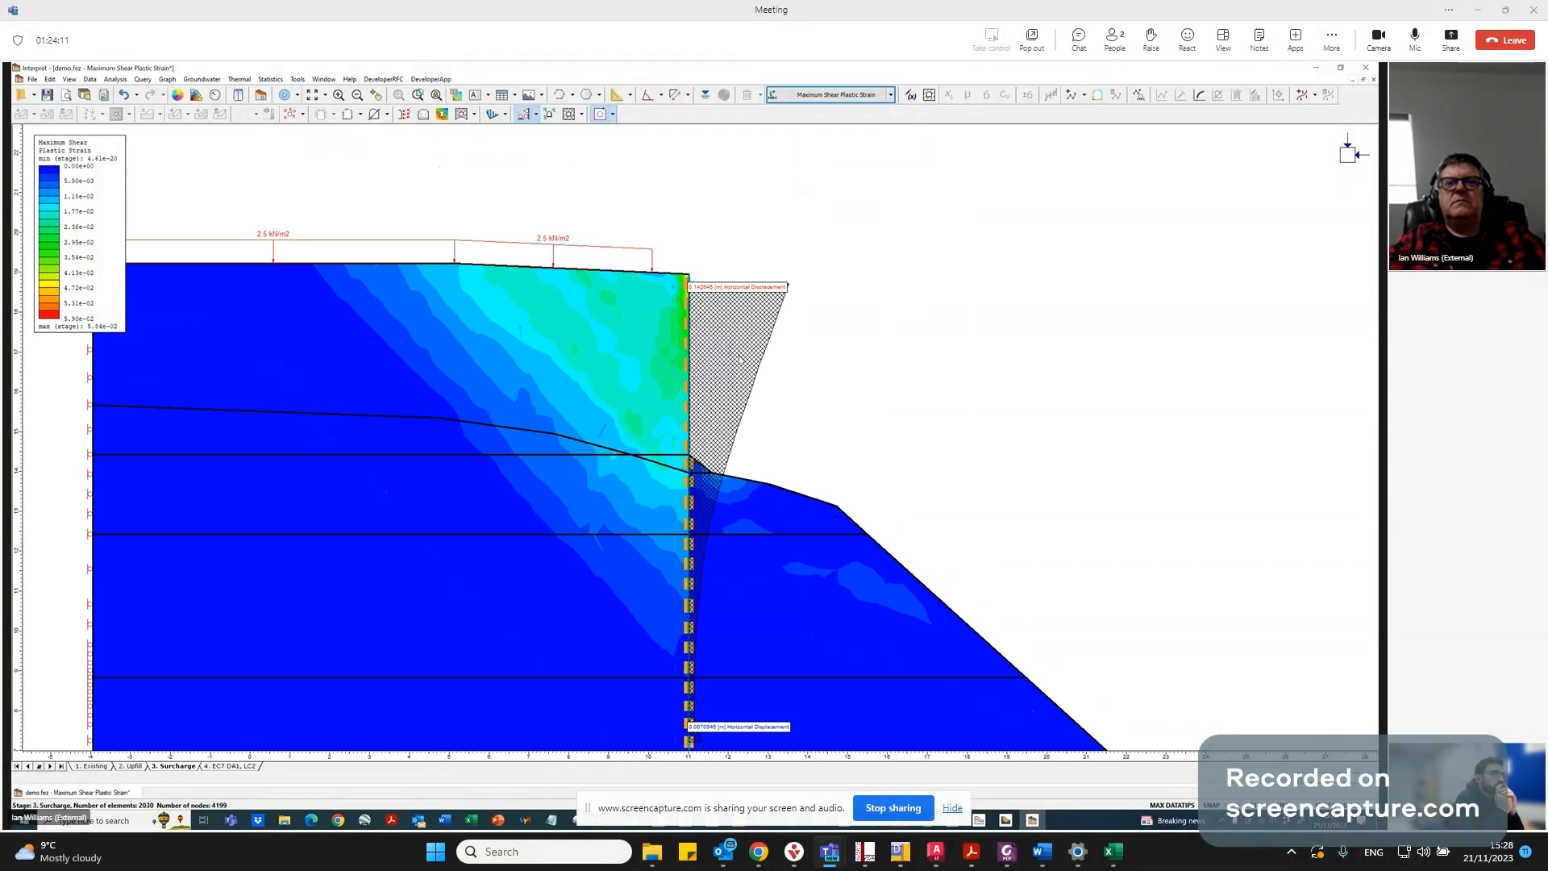
scroll(720, 707, "up", 3)
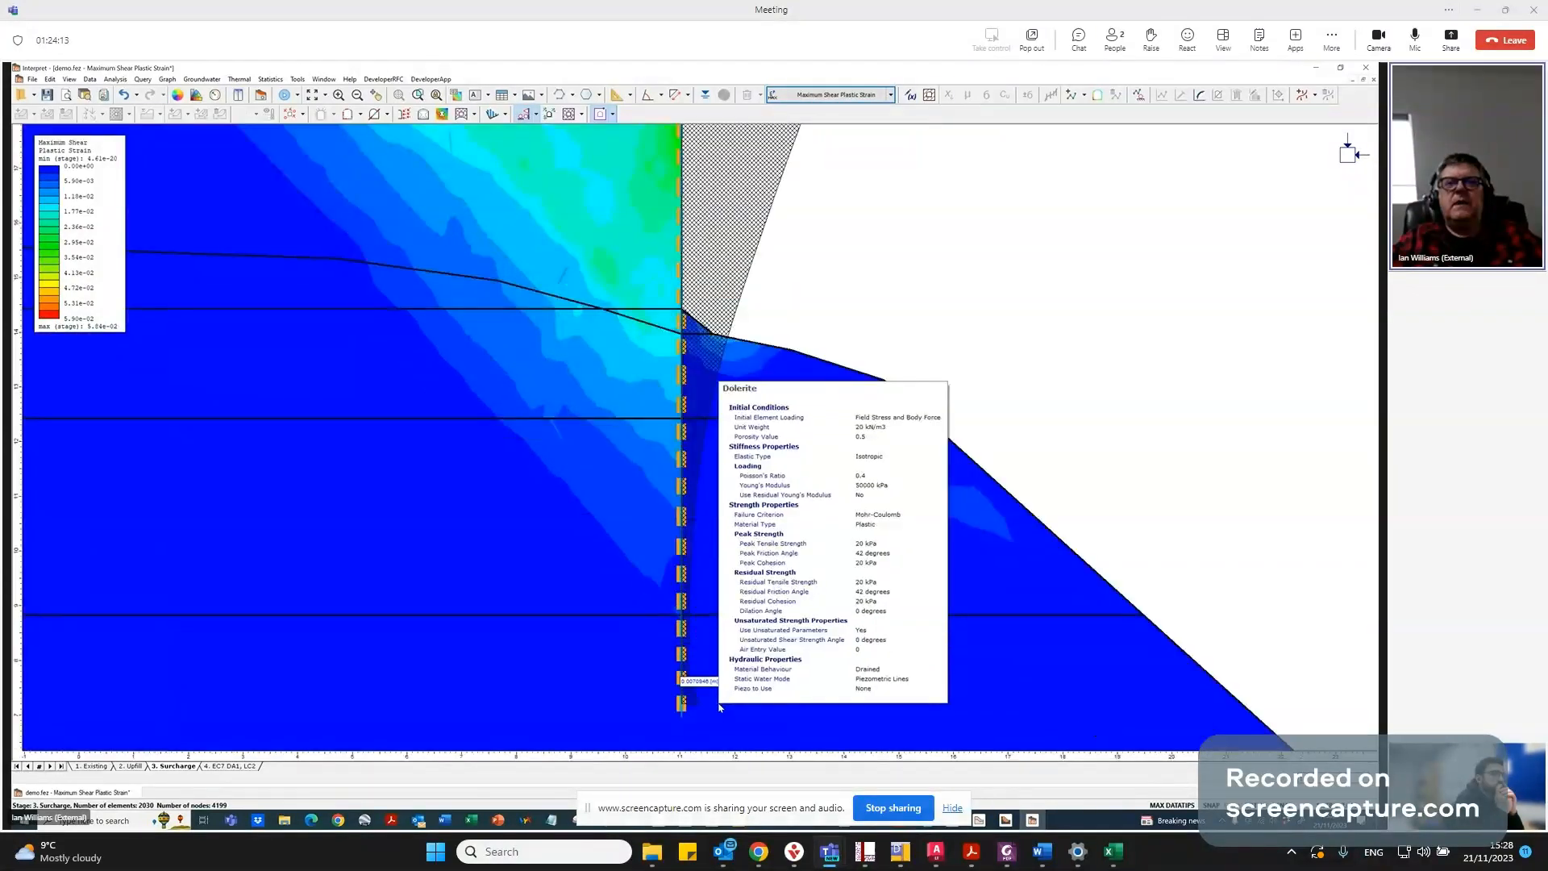
scroll(720, 707, "down", 2)
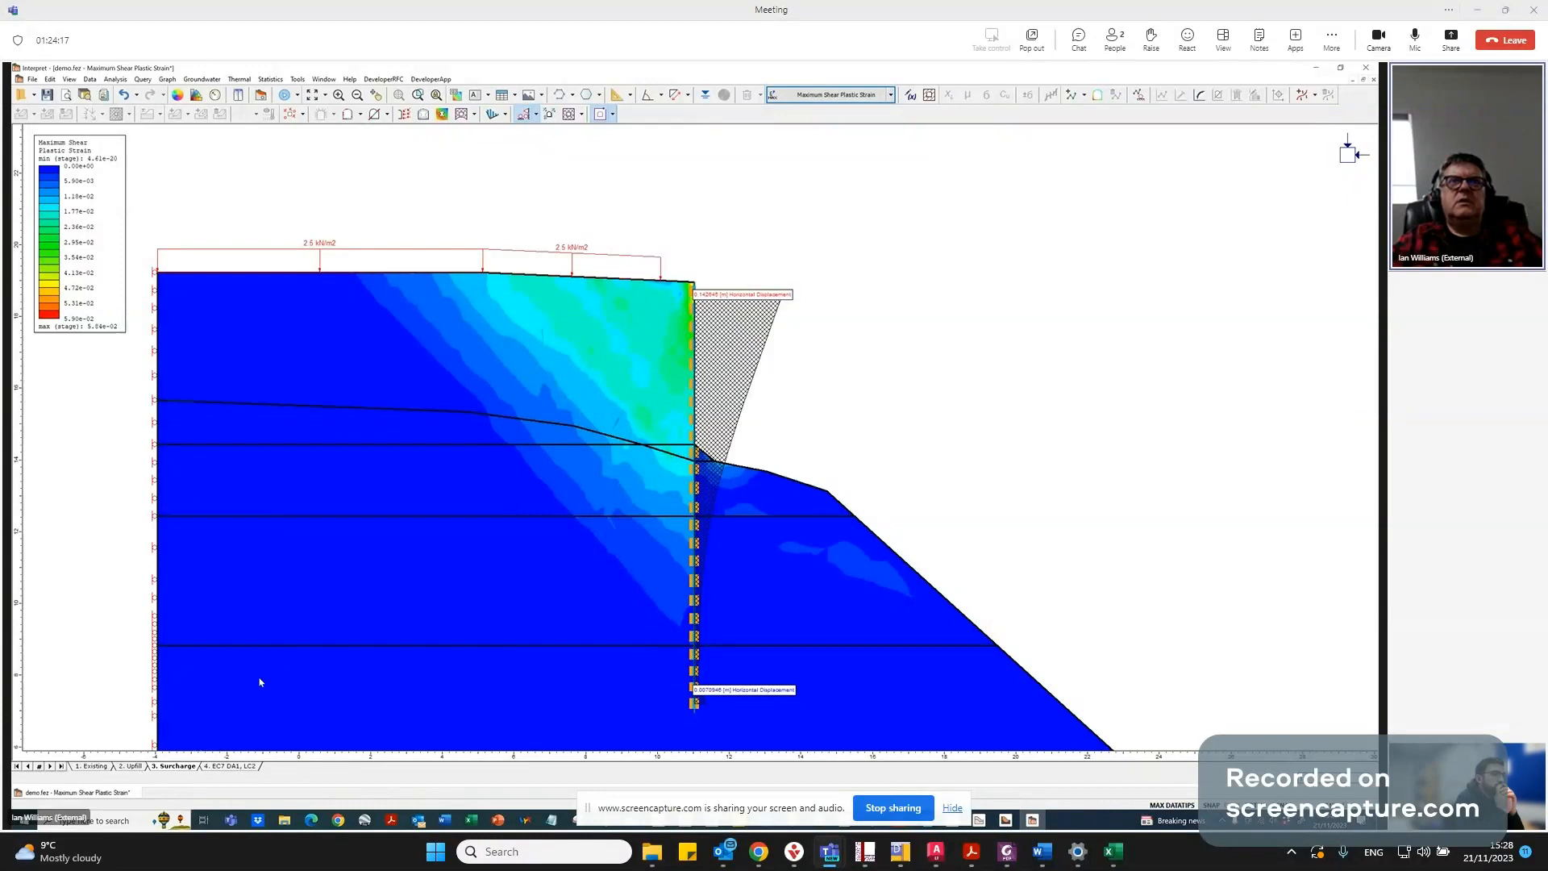
Display the yielded joint elements along the wall in the Surcharge stage.
left_click(506, 115)
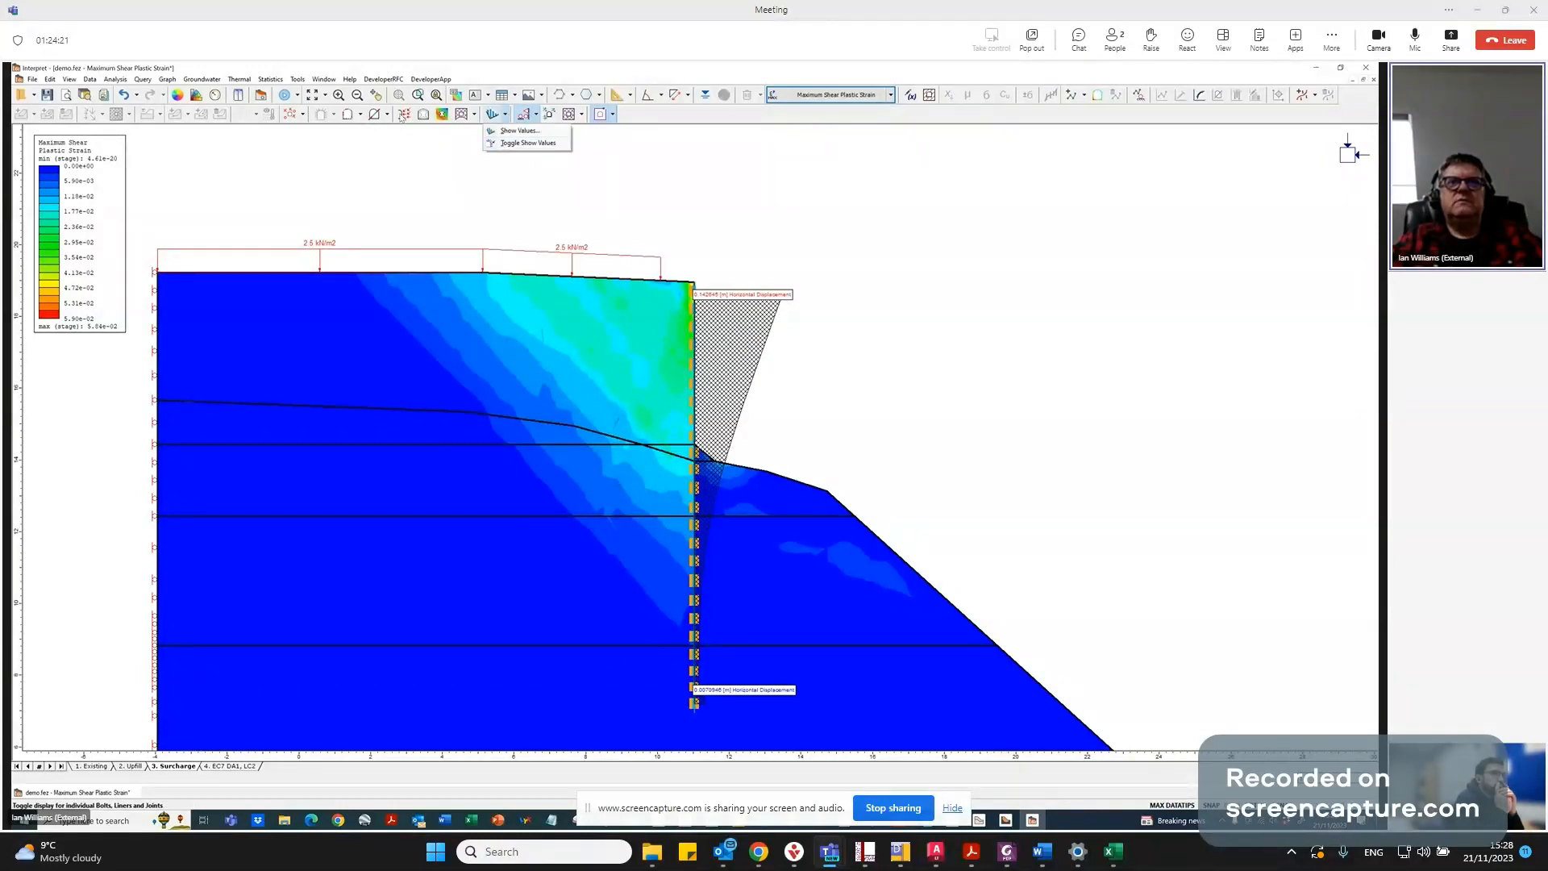
left_click(402, 118)
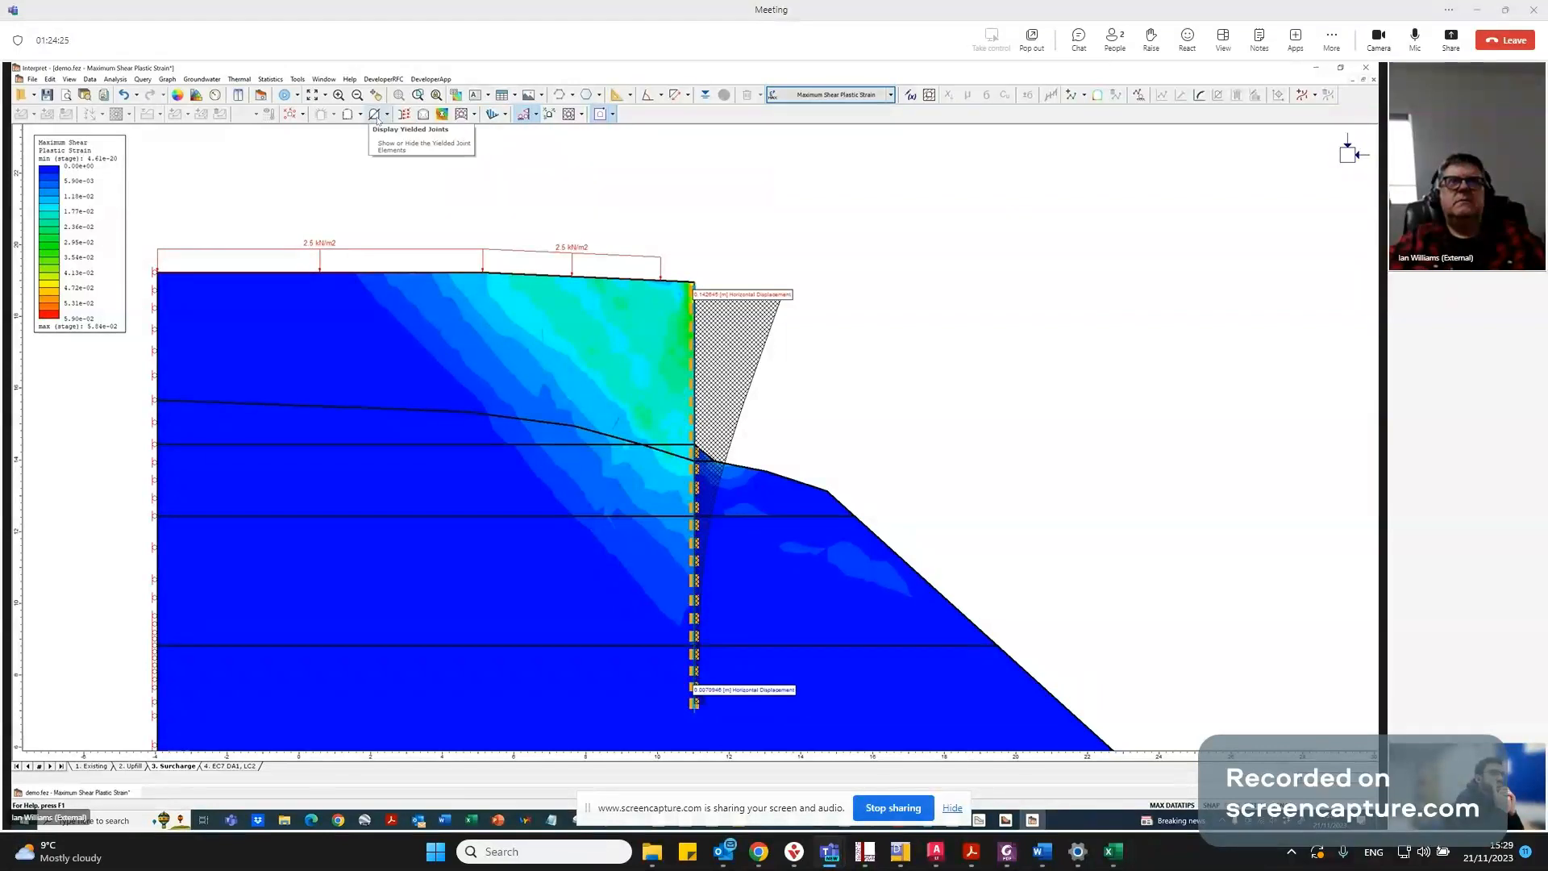
left_click(376, 117)
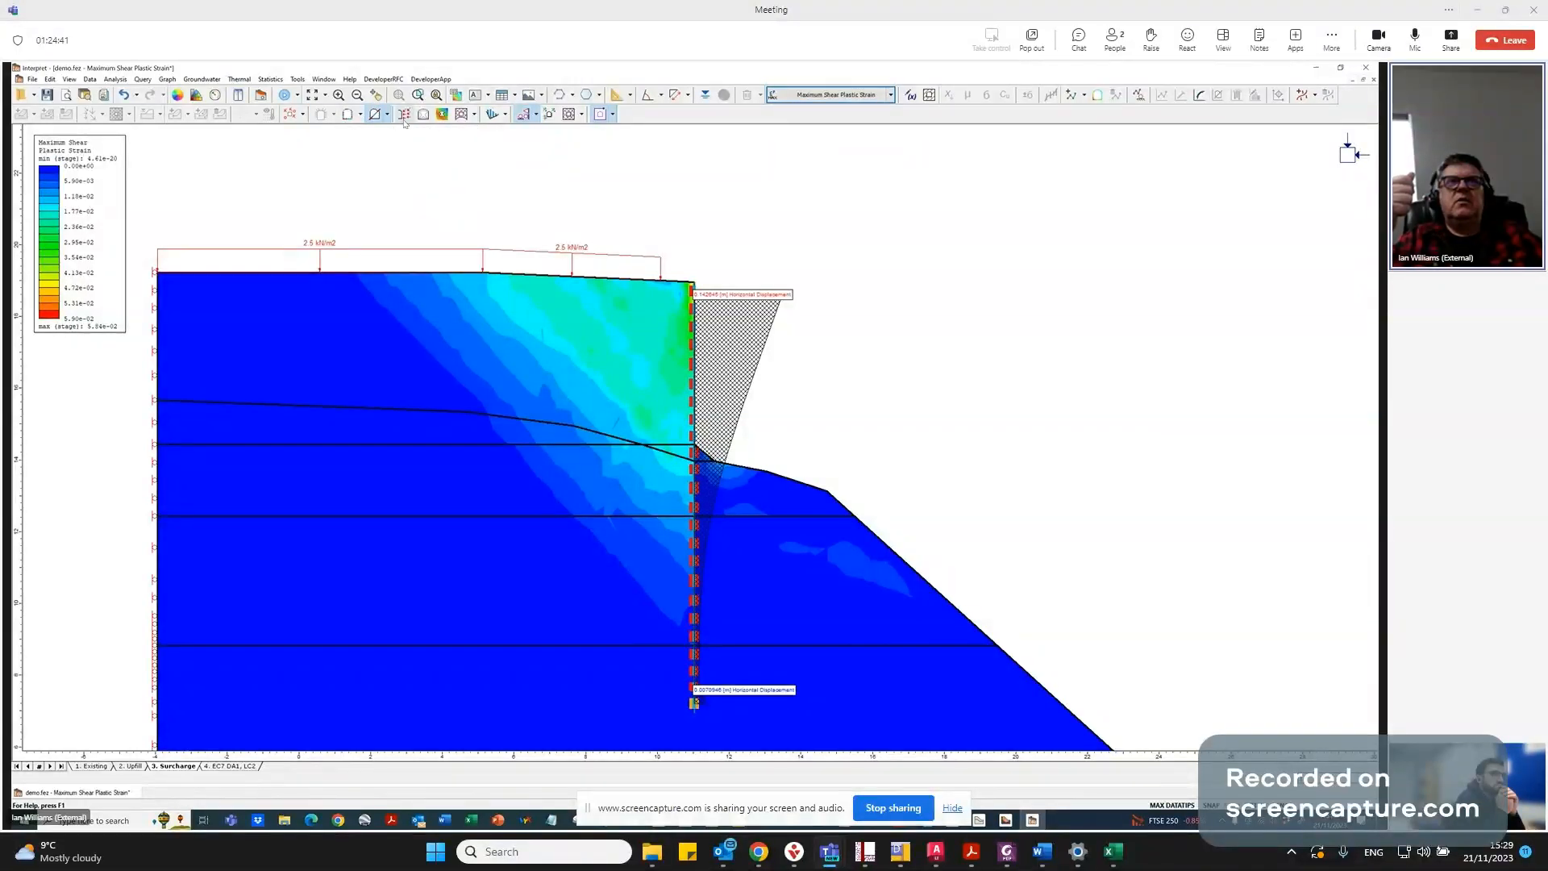
Change the liner values shown on the wall to Joint Normal Stress.
left_click(506, 115)
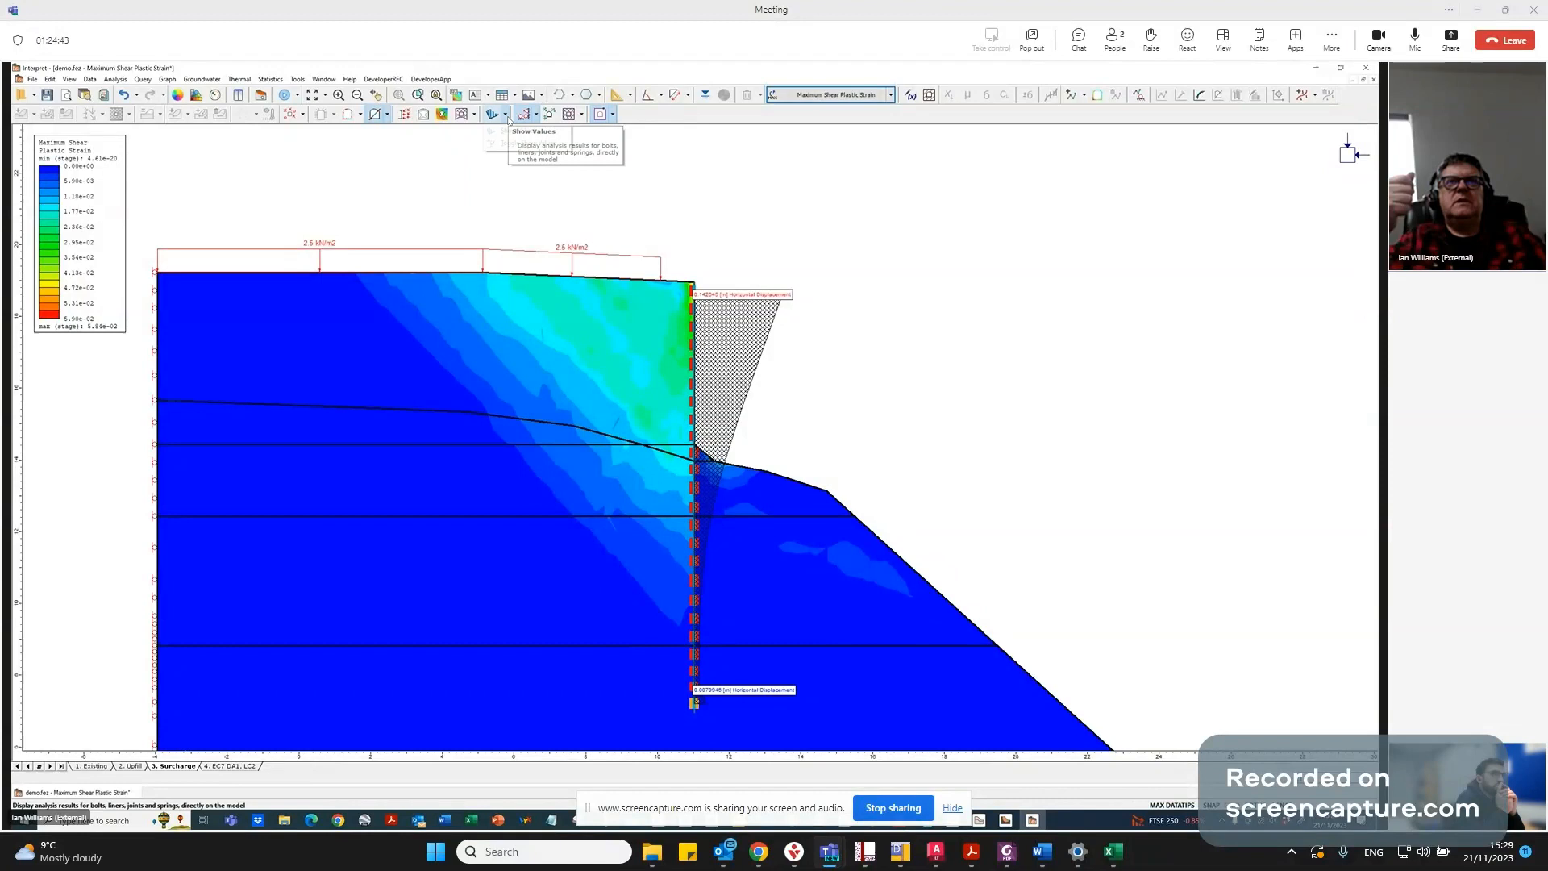
left_click(503, 131)
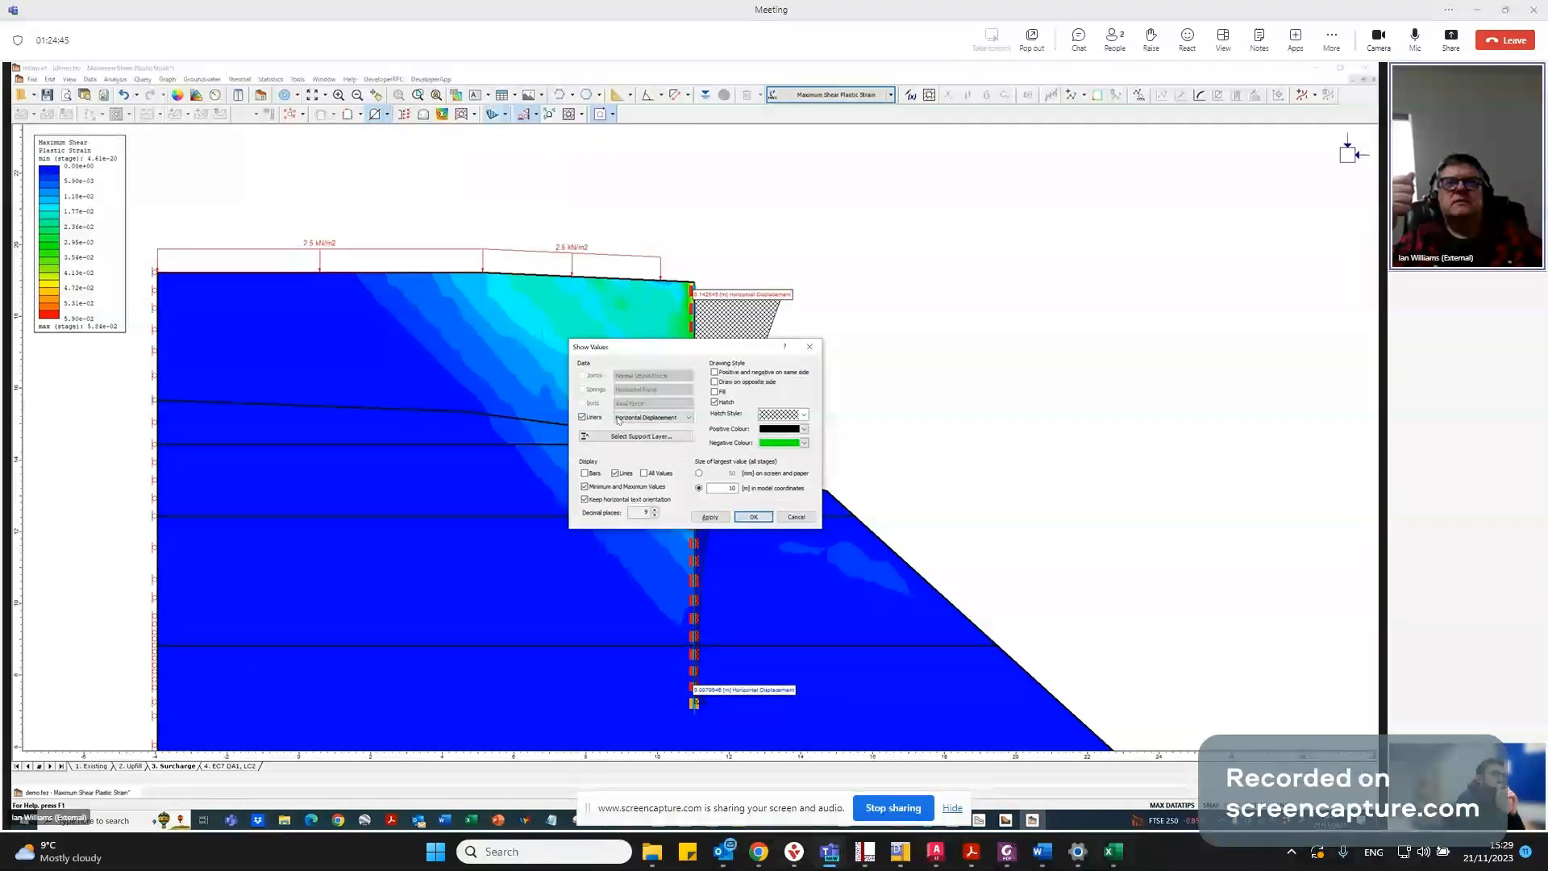
left_click(582, 418)
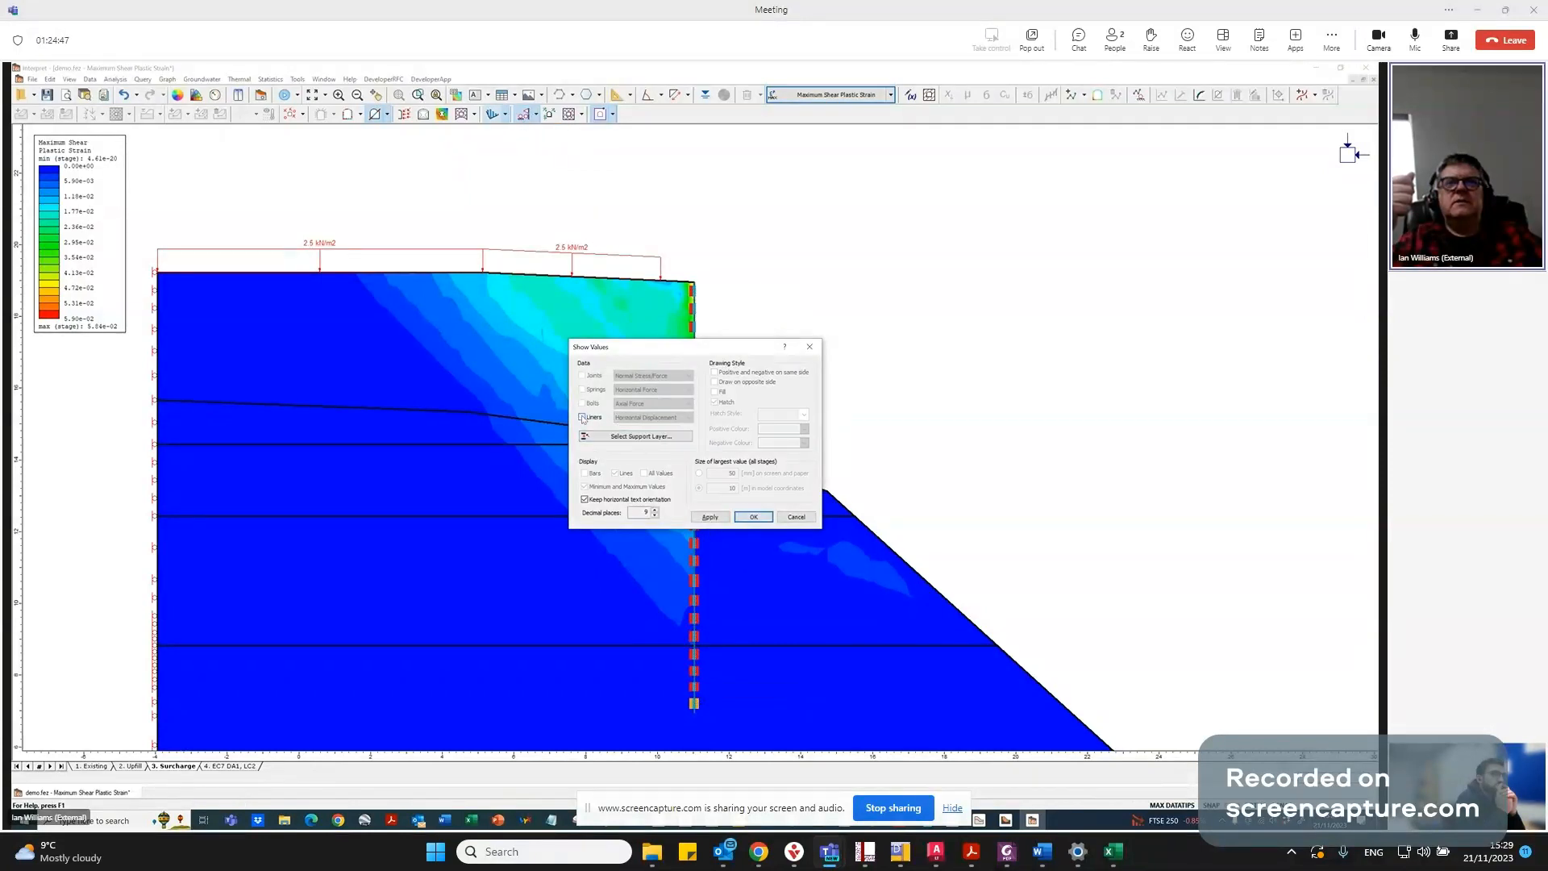
left_click(582, 417)
left_click(652, 417)
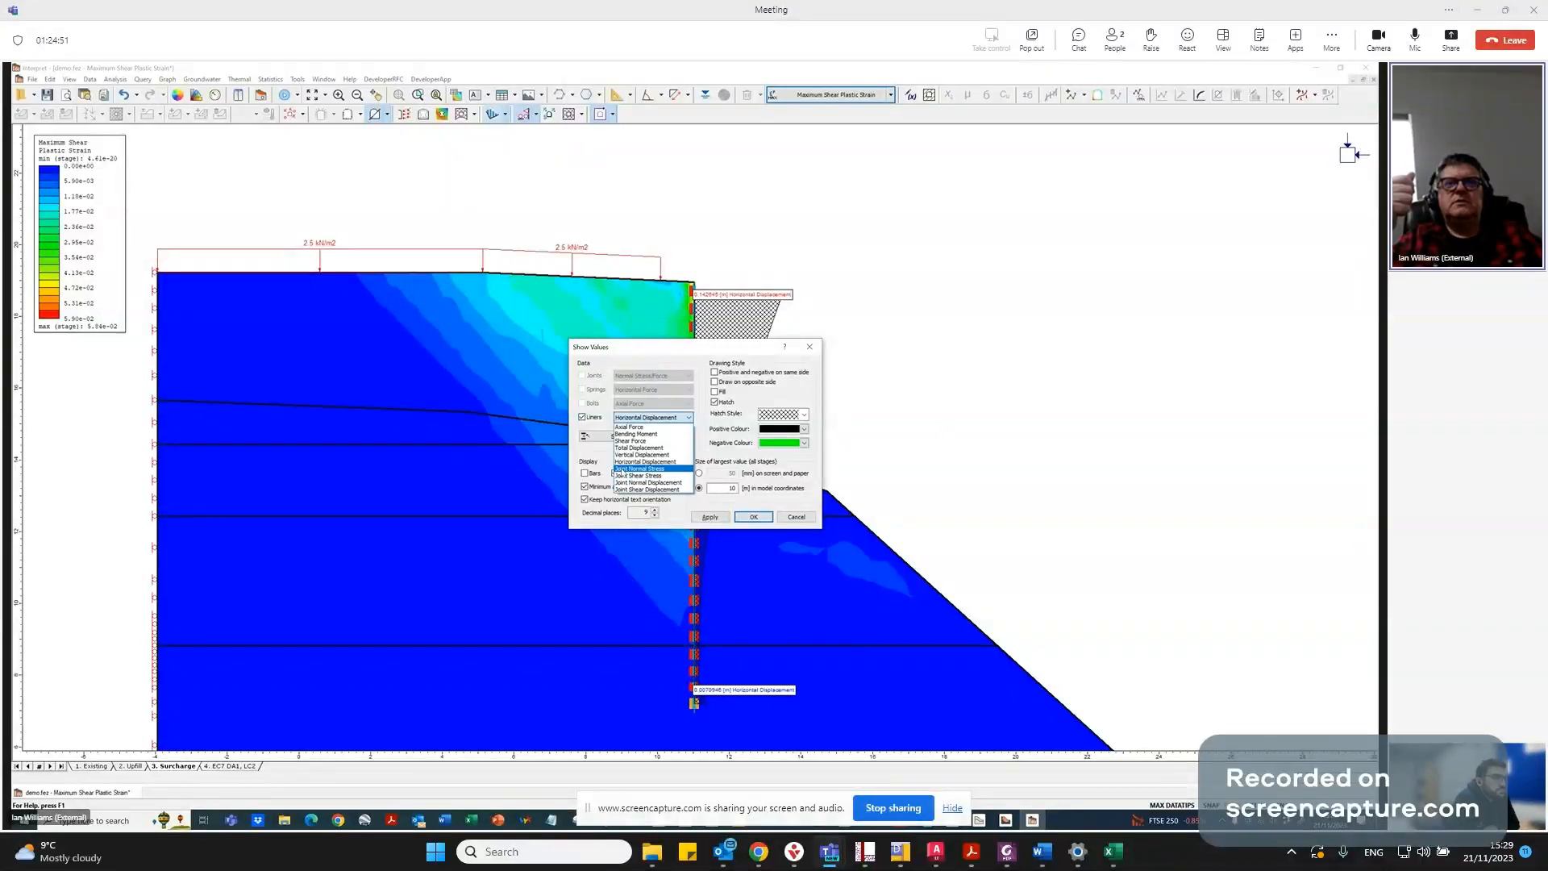
left_click(623, 470)
Set the support layer's joint for Structural 1 to the negative side of Joint 1 and apply it to the plot.
left_click(608, 436)
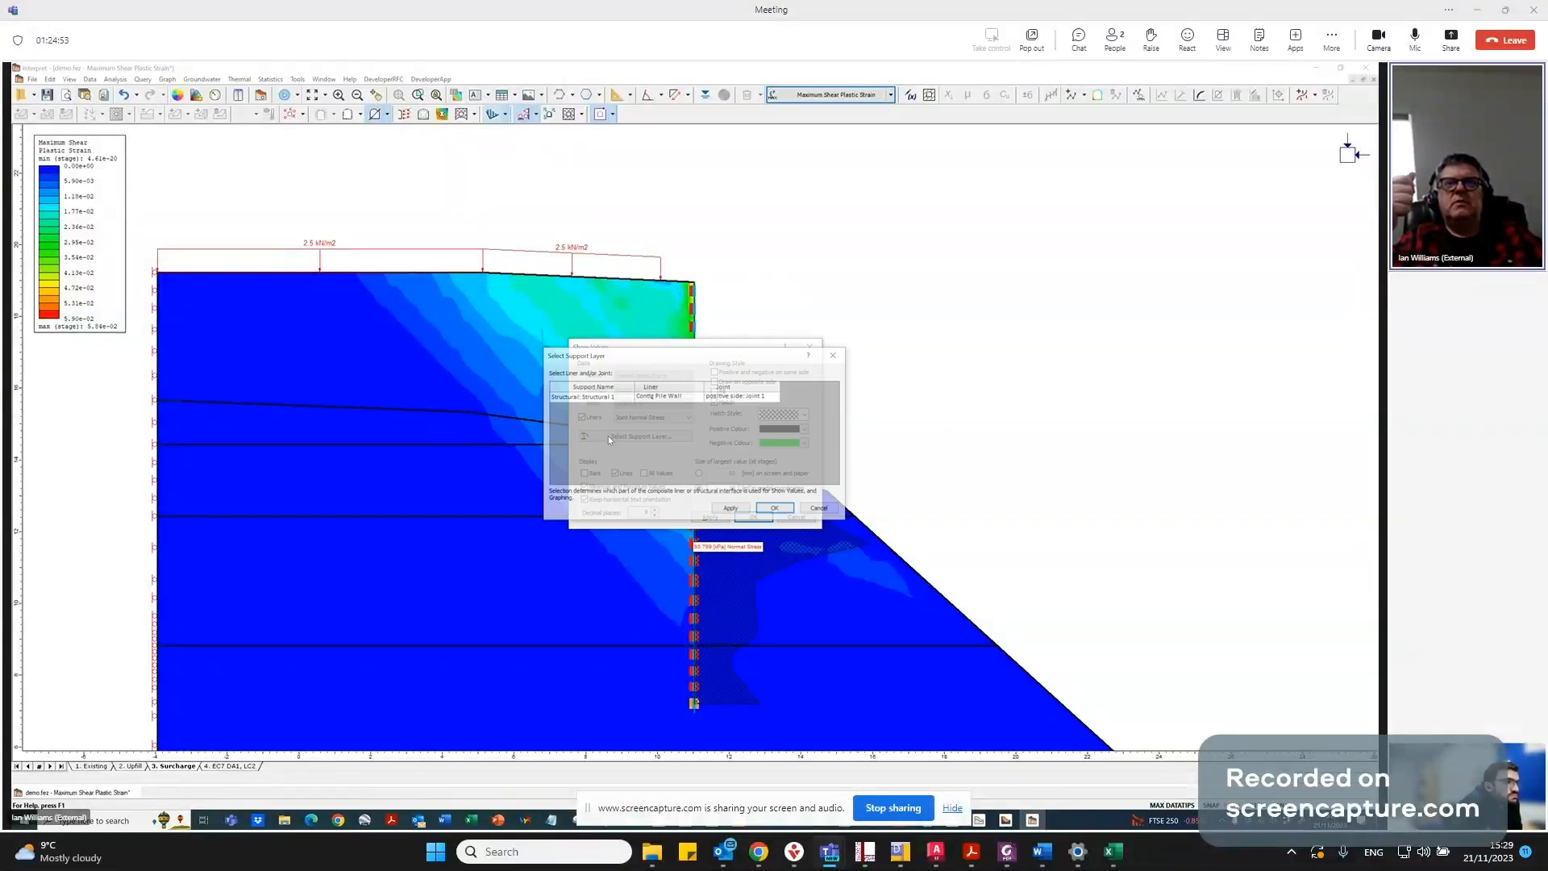
left_click(718, 399)
left_click(718, 398)
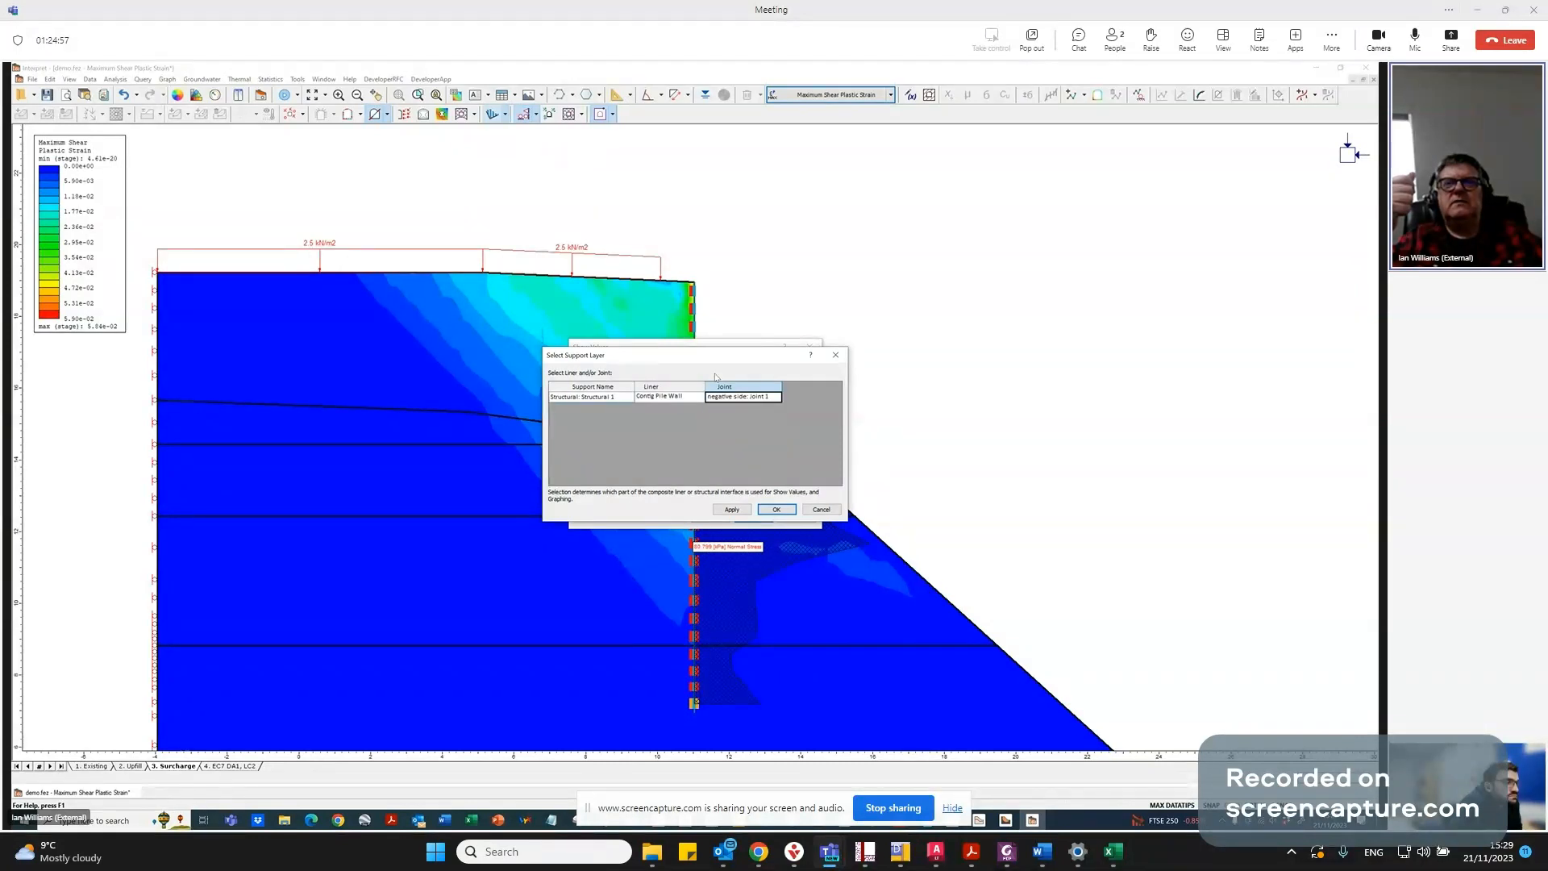
left_click_drag(709, 360, 1012, 243)
left_click(1035, 392)
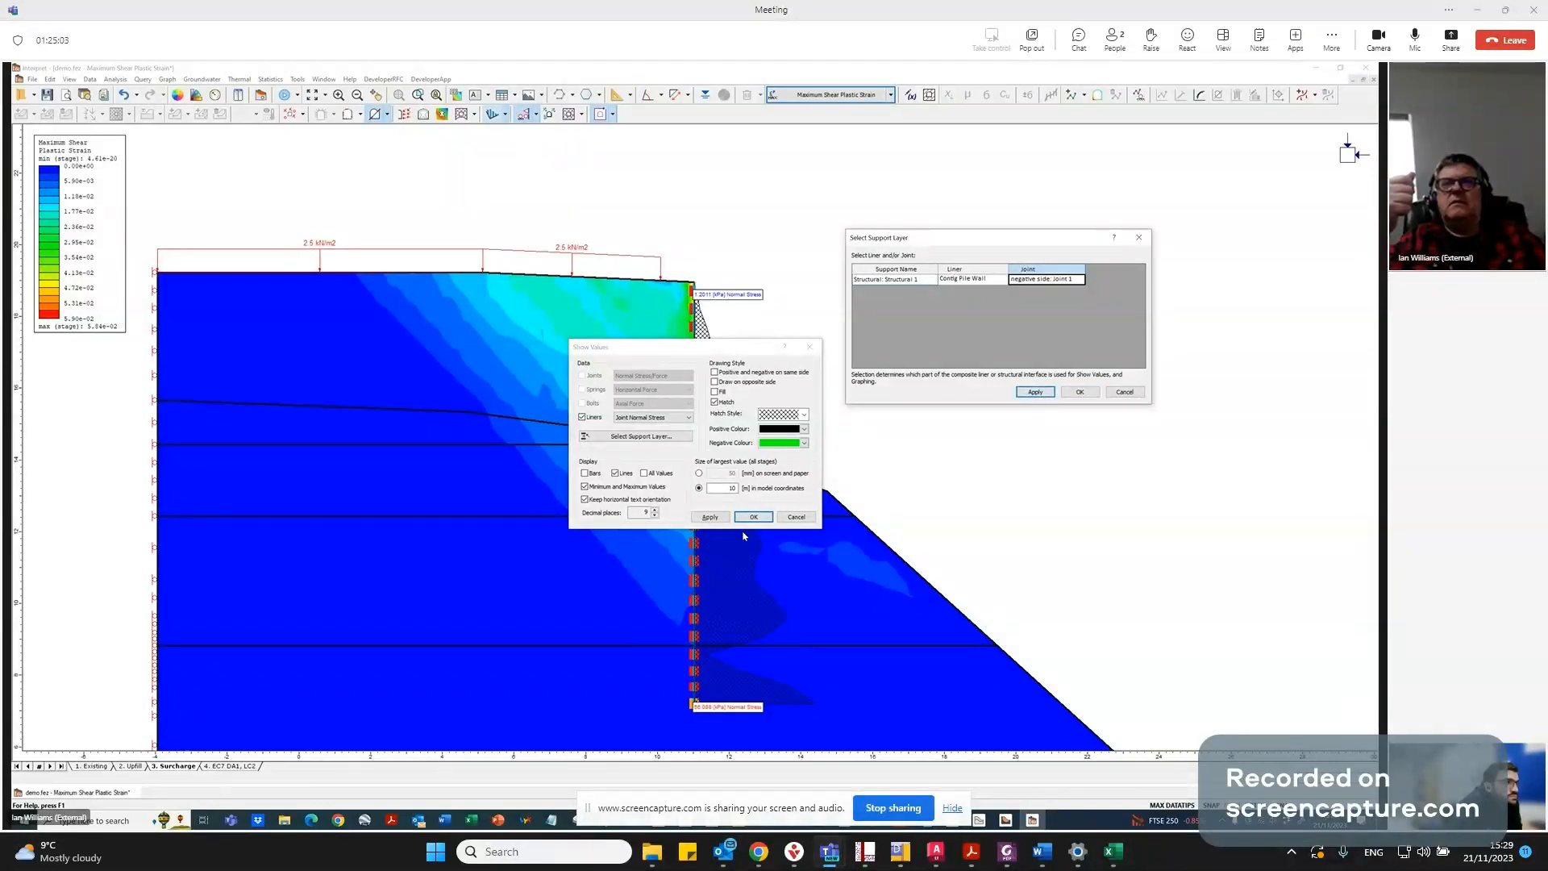
left_click(1080, 392)
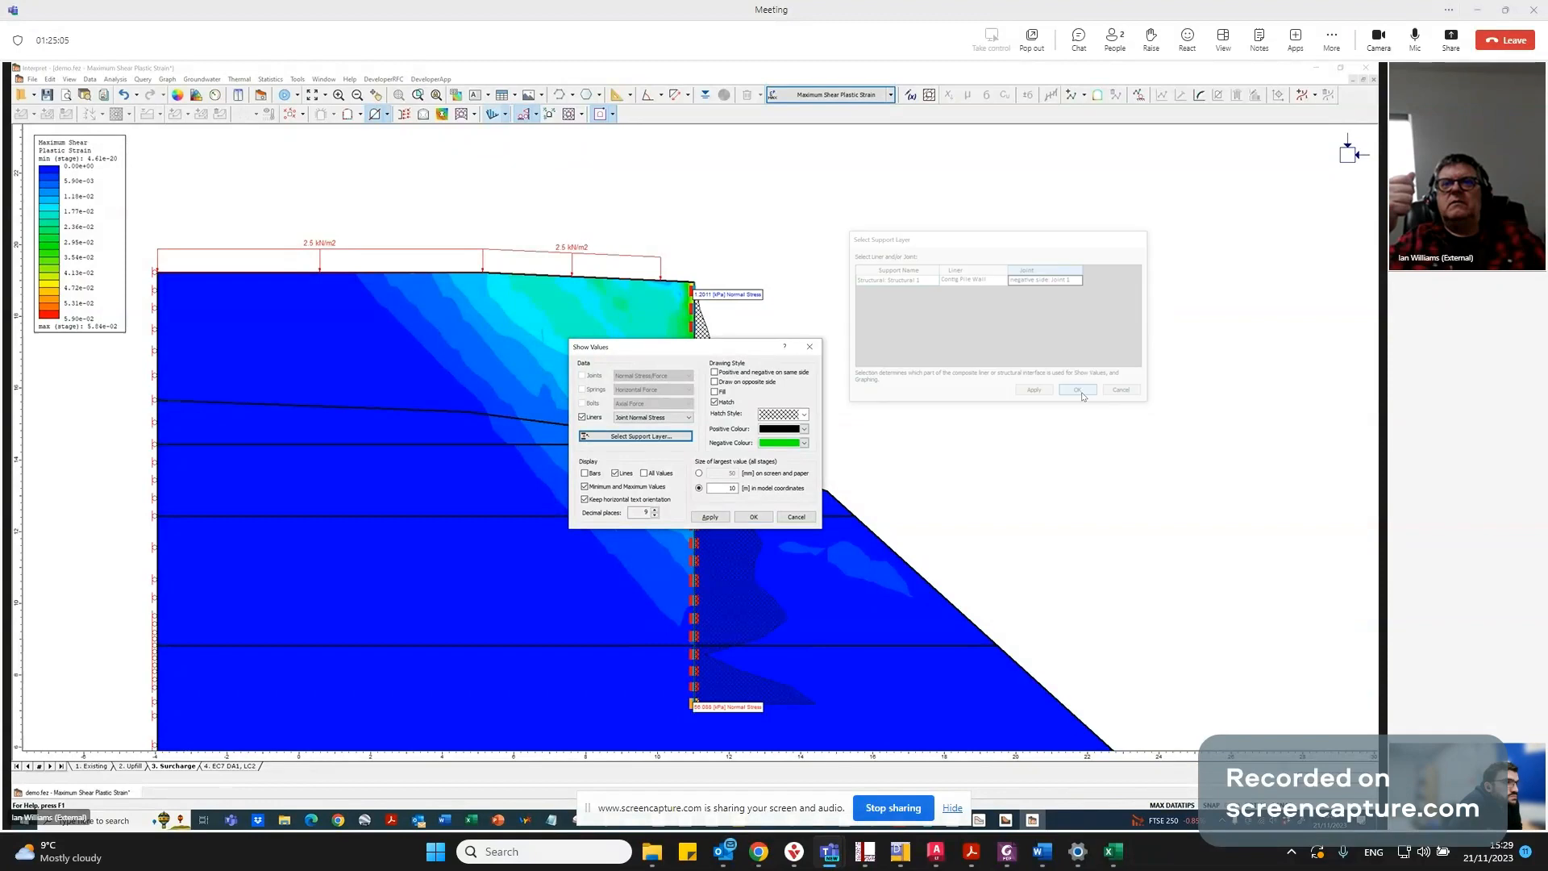
Accept the liner value settings and examine the negative-side joint normal stress diagram along the wall.
left_click(754, 517)
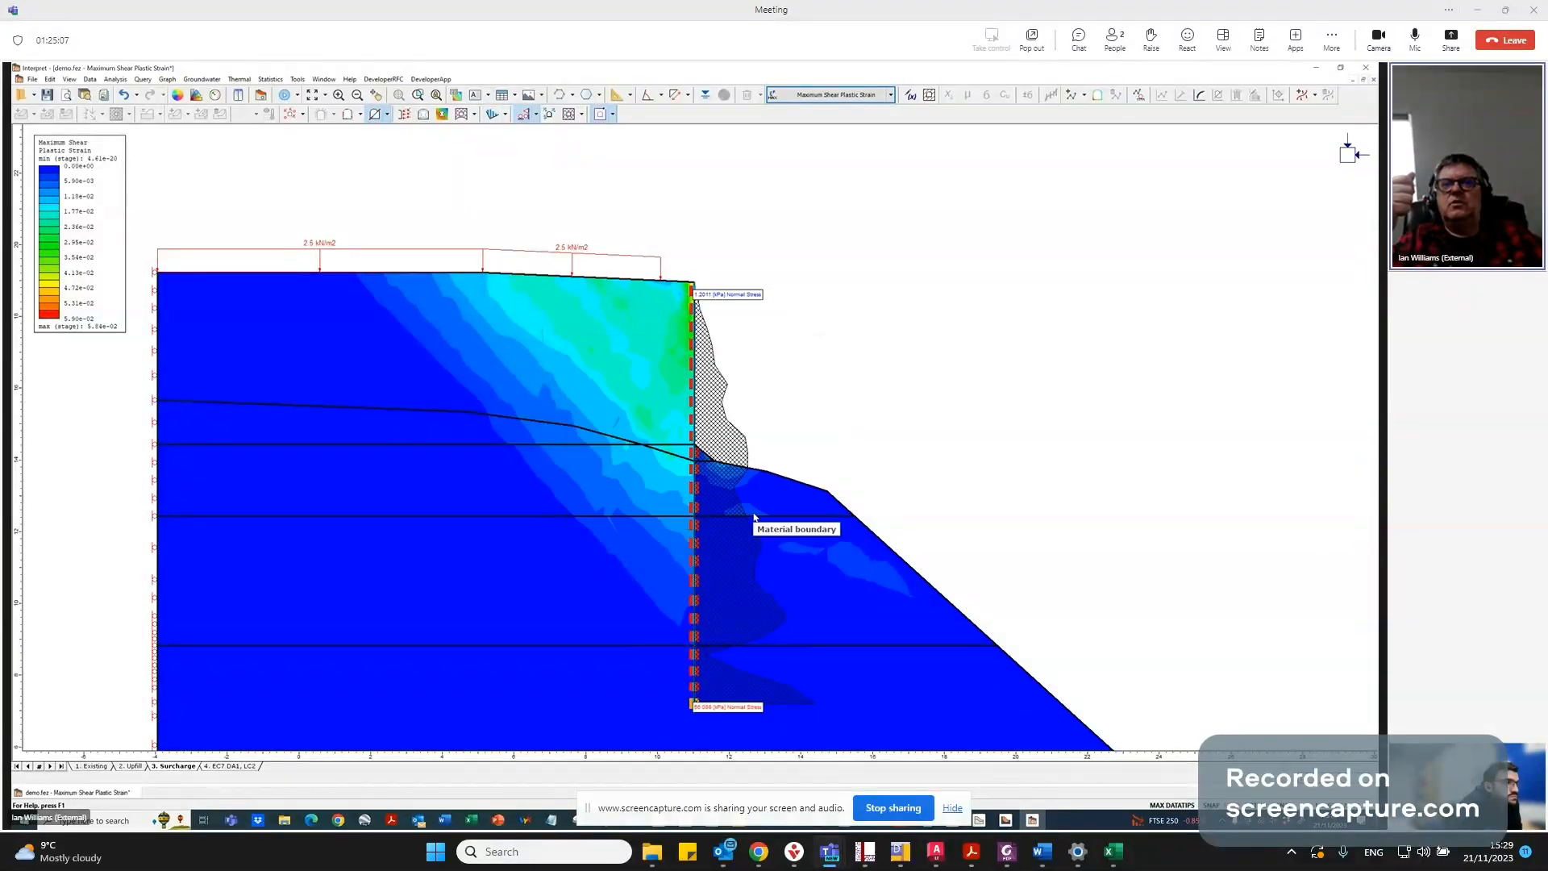
mouse_move(761, 634)
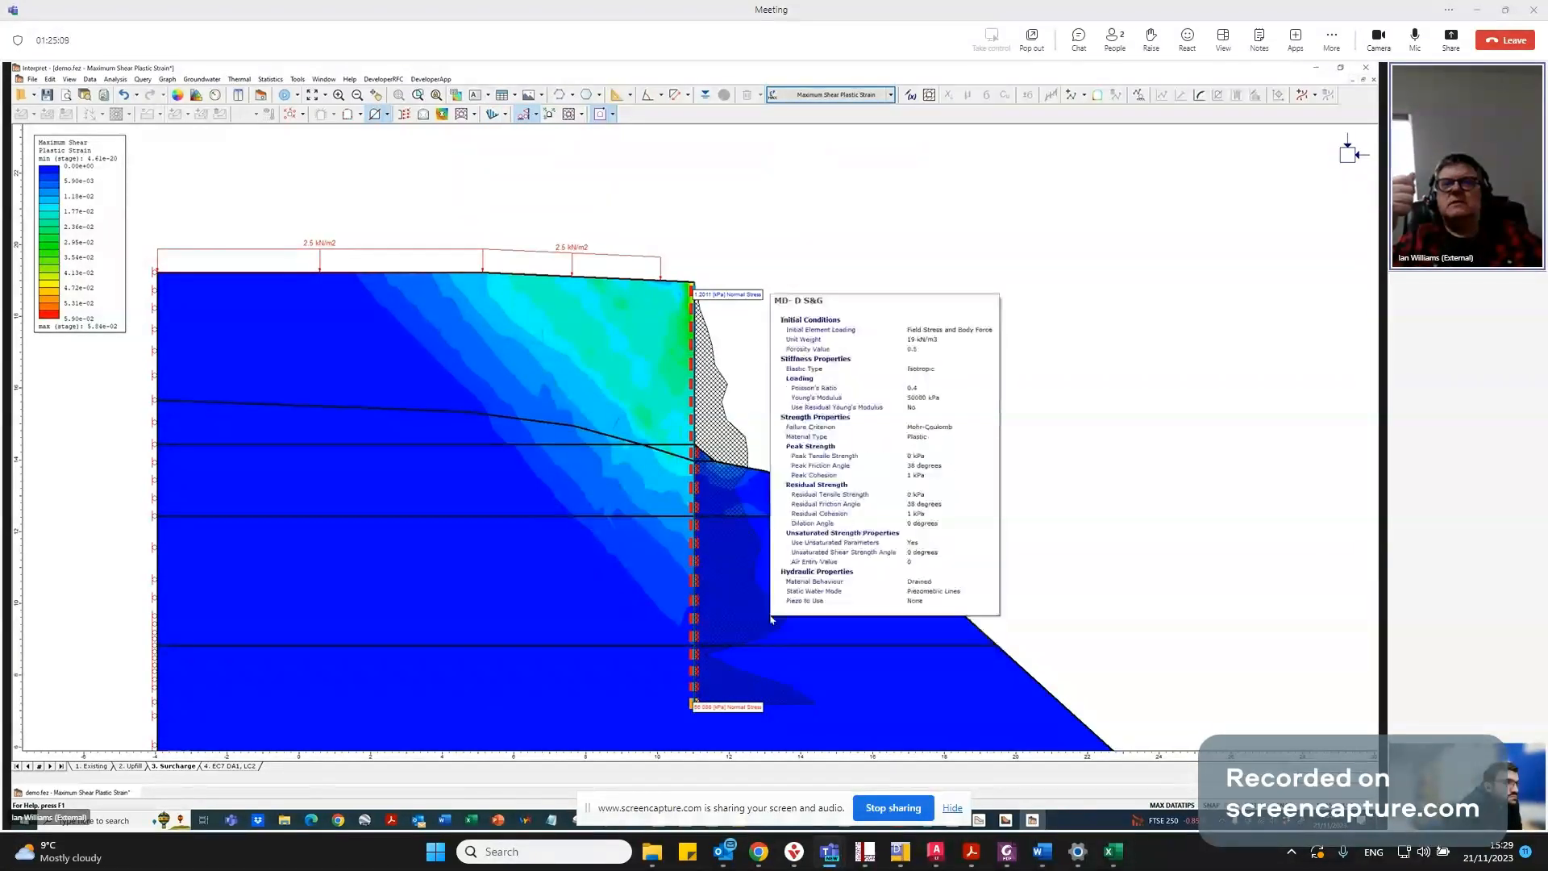
mouse_move(772, 496)
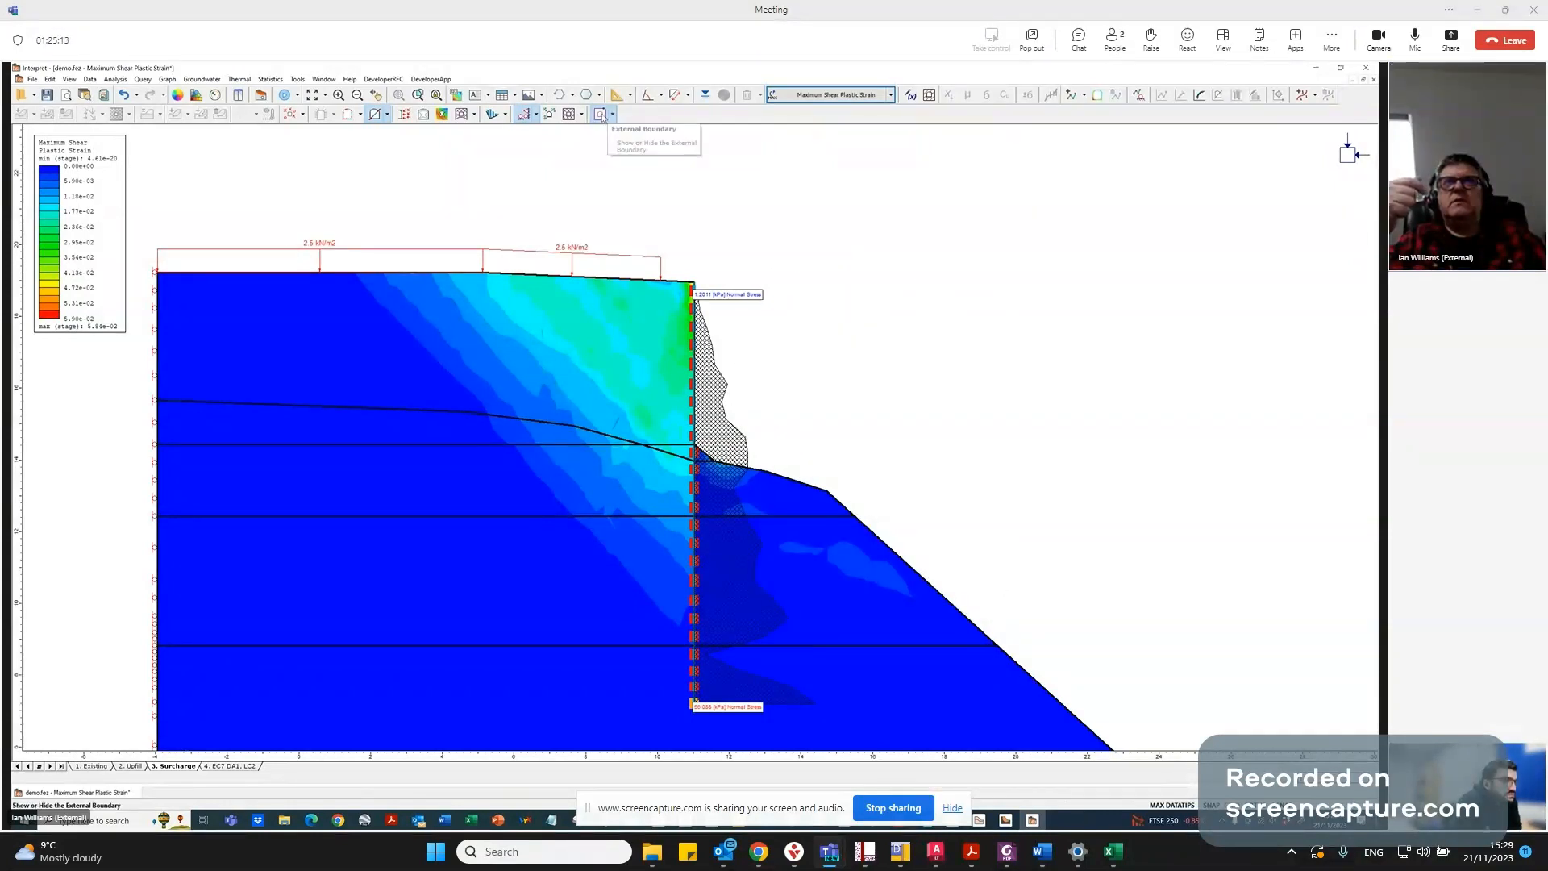
Keep Joint Normal Stress as the liner value, set Structural 1's joint to the positive side of Joint 1, and display it on the wall.
left_click(506, 114)
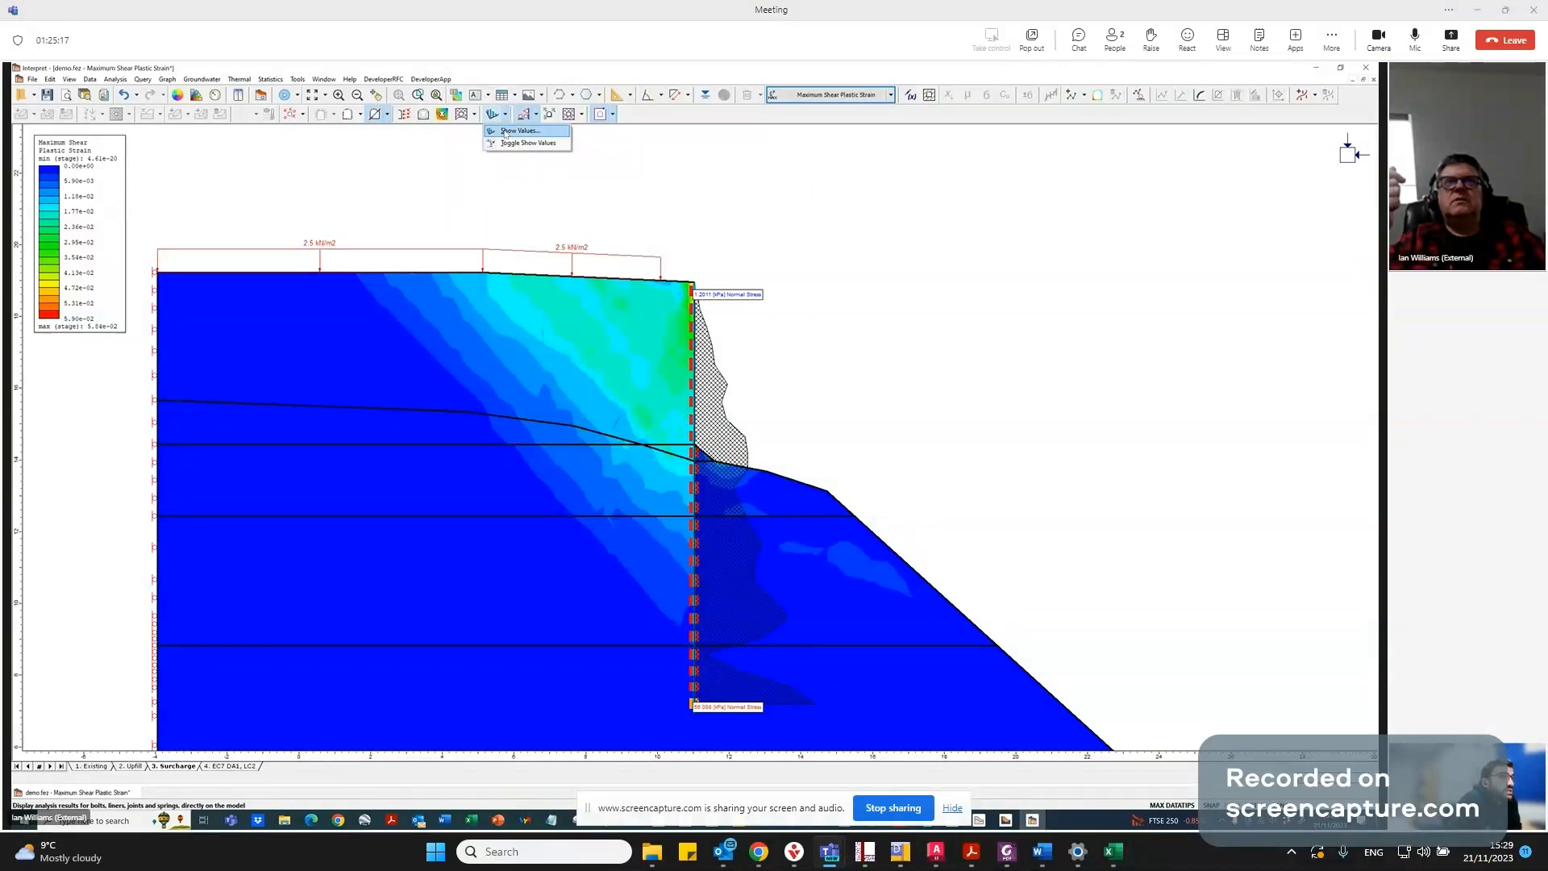
left_click(519, 130)
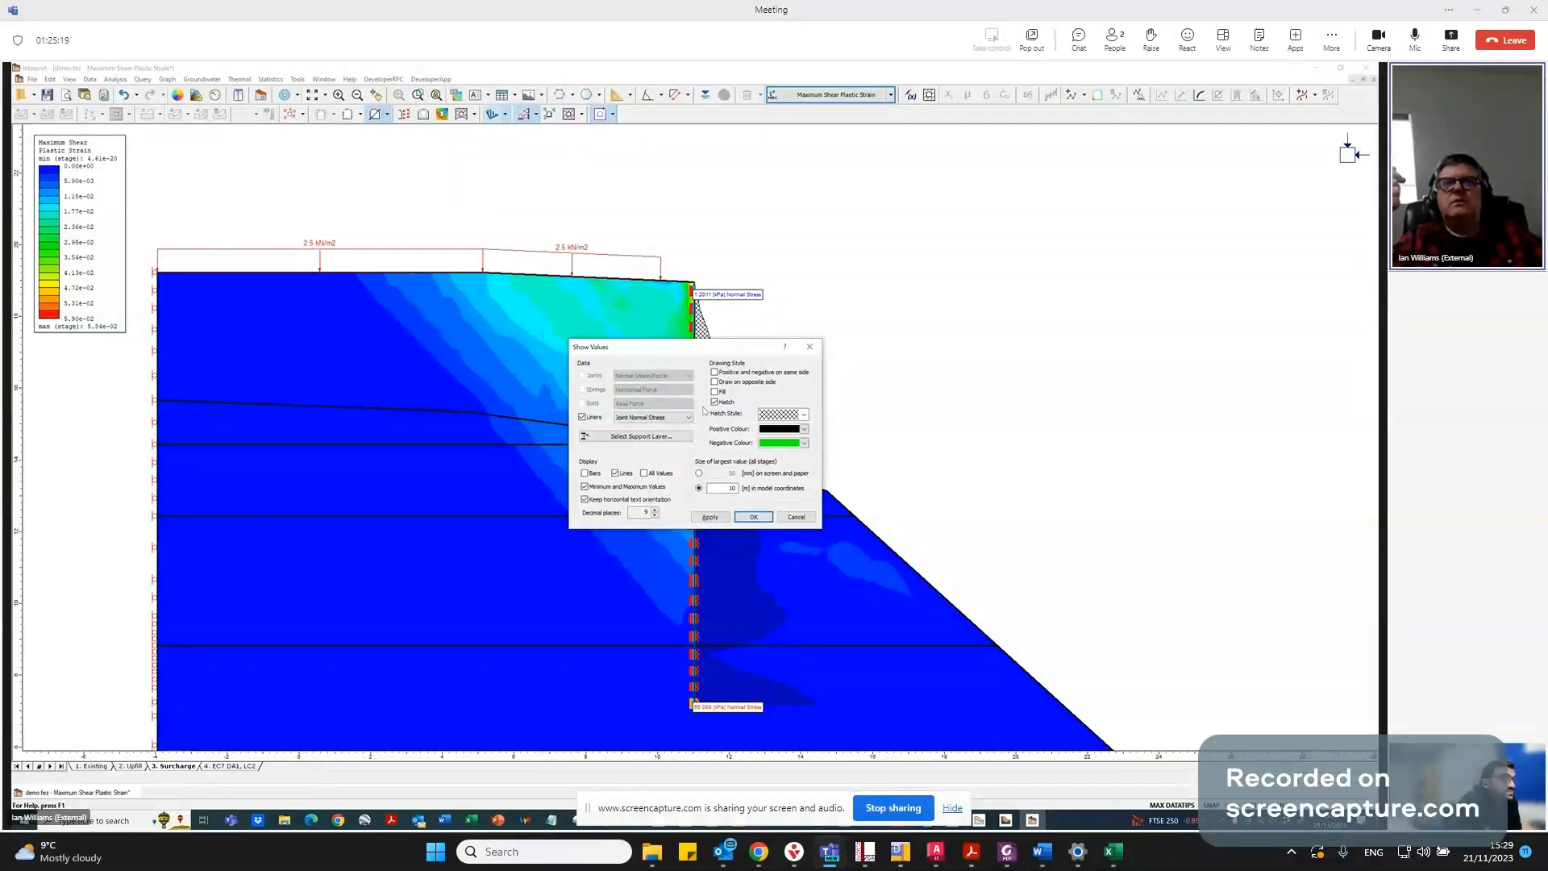
left_click(649, 418)
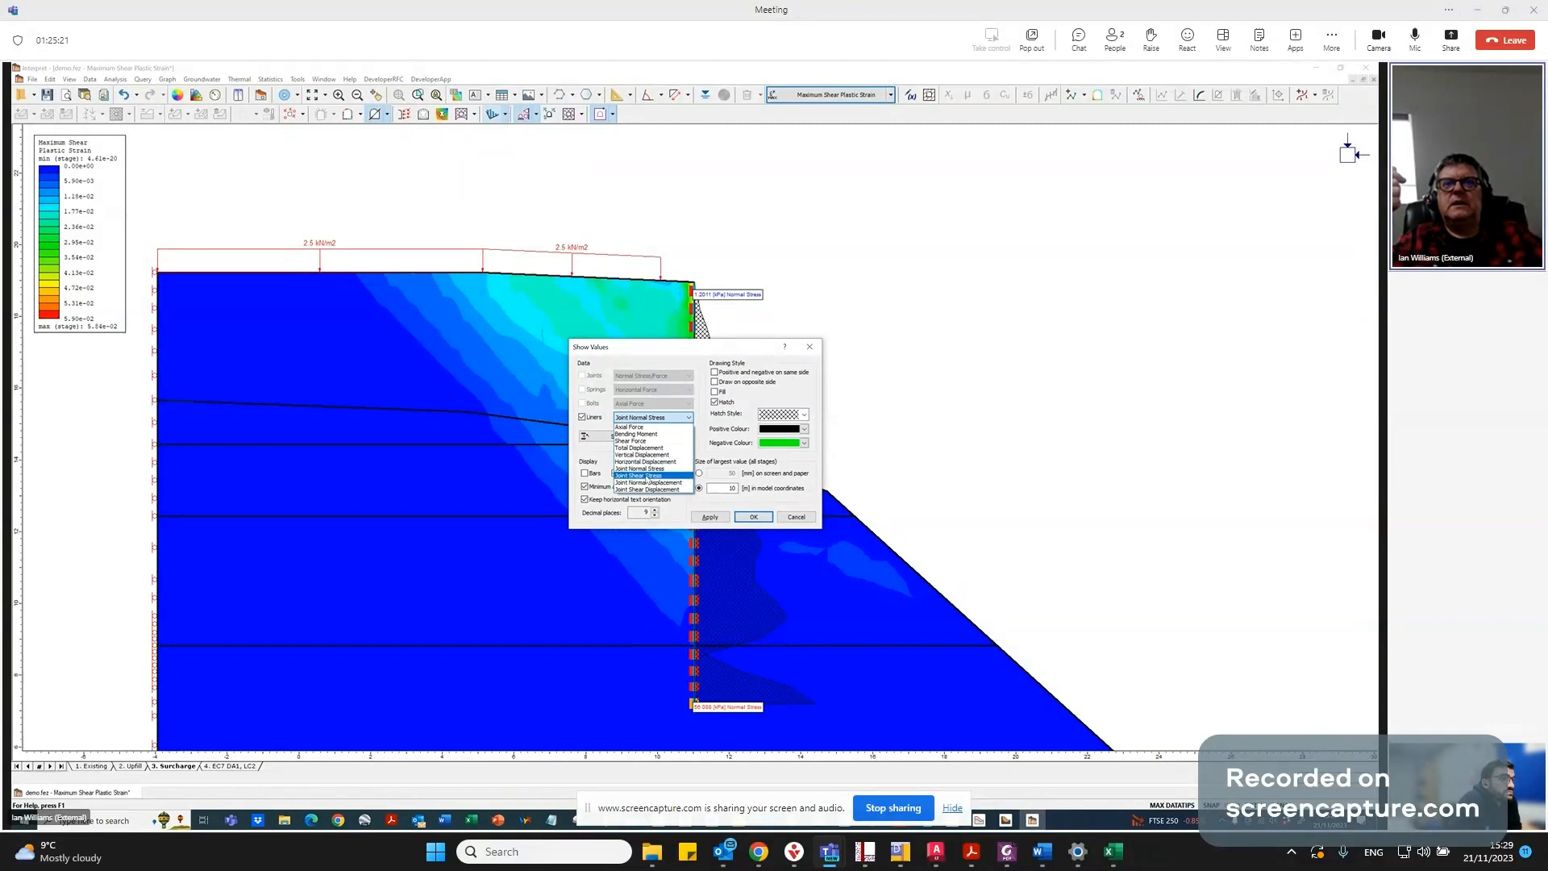
left_click(634, 417)
left_click(650, 436)
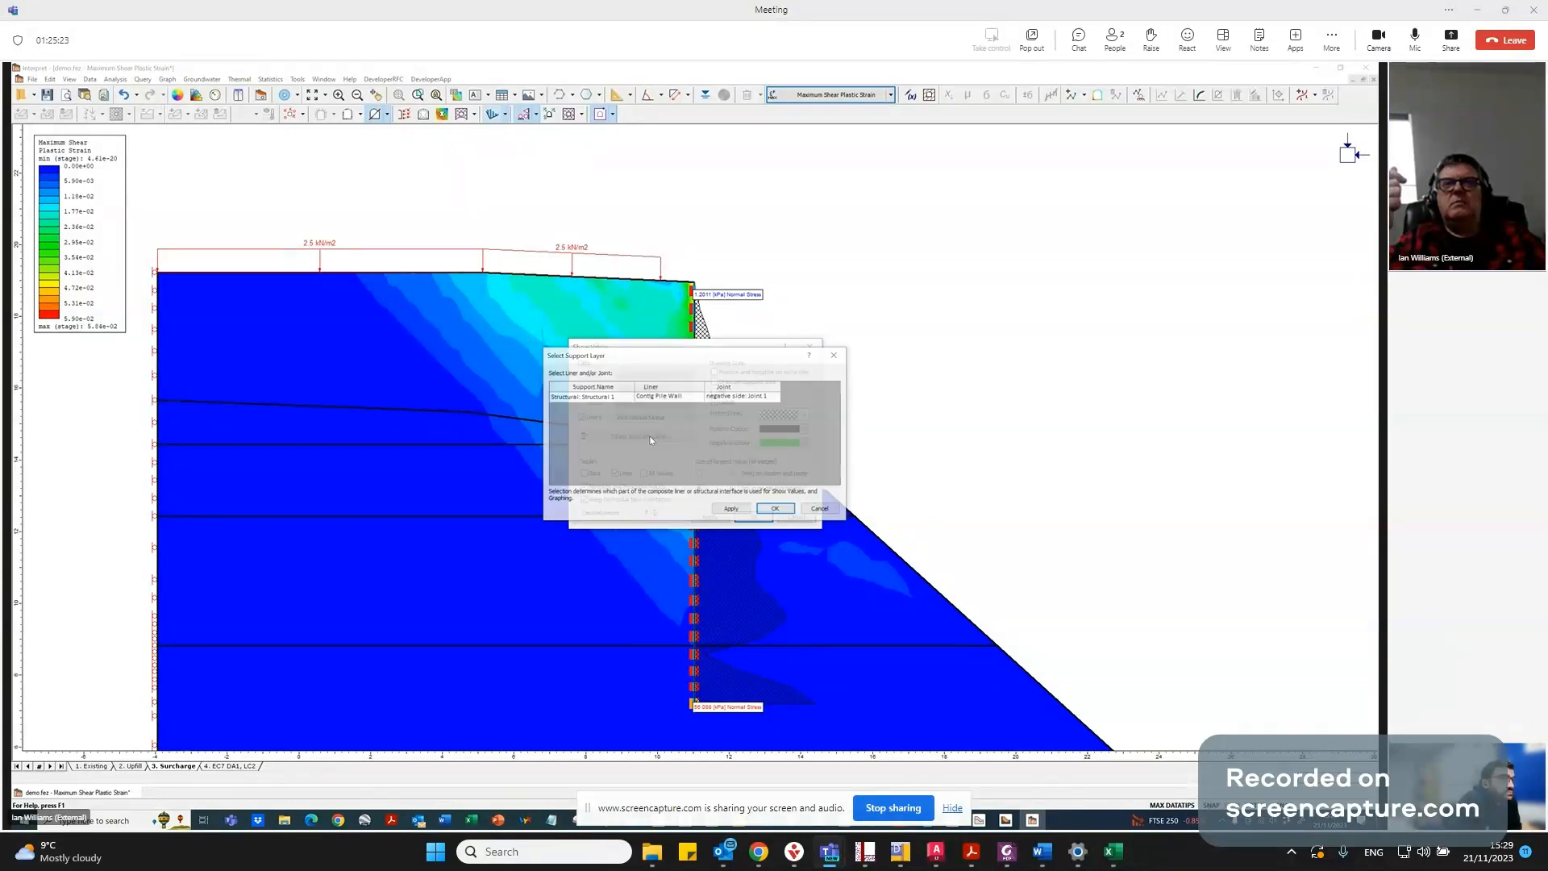
left_click(721, 396)
left_click(729, 413)
left_click_drag(715, 360, 978, 194)
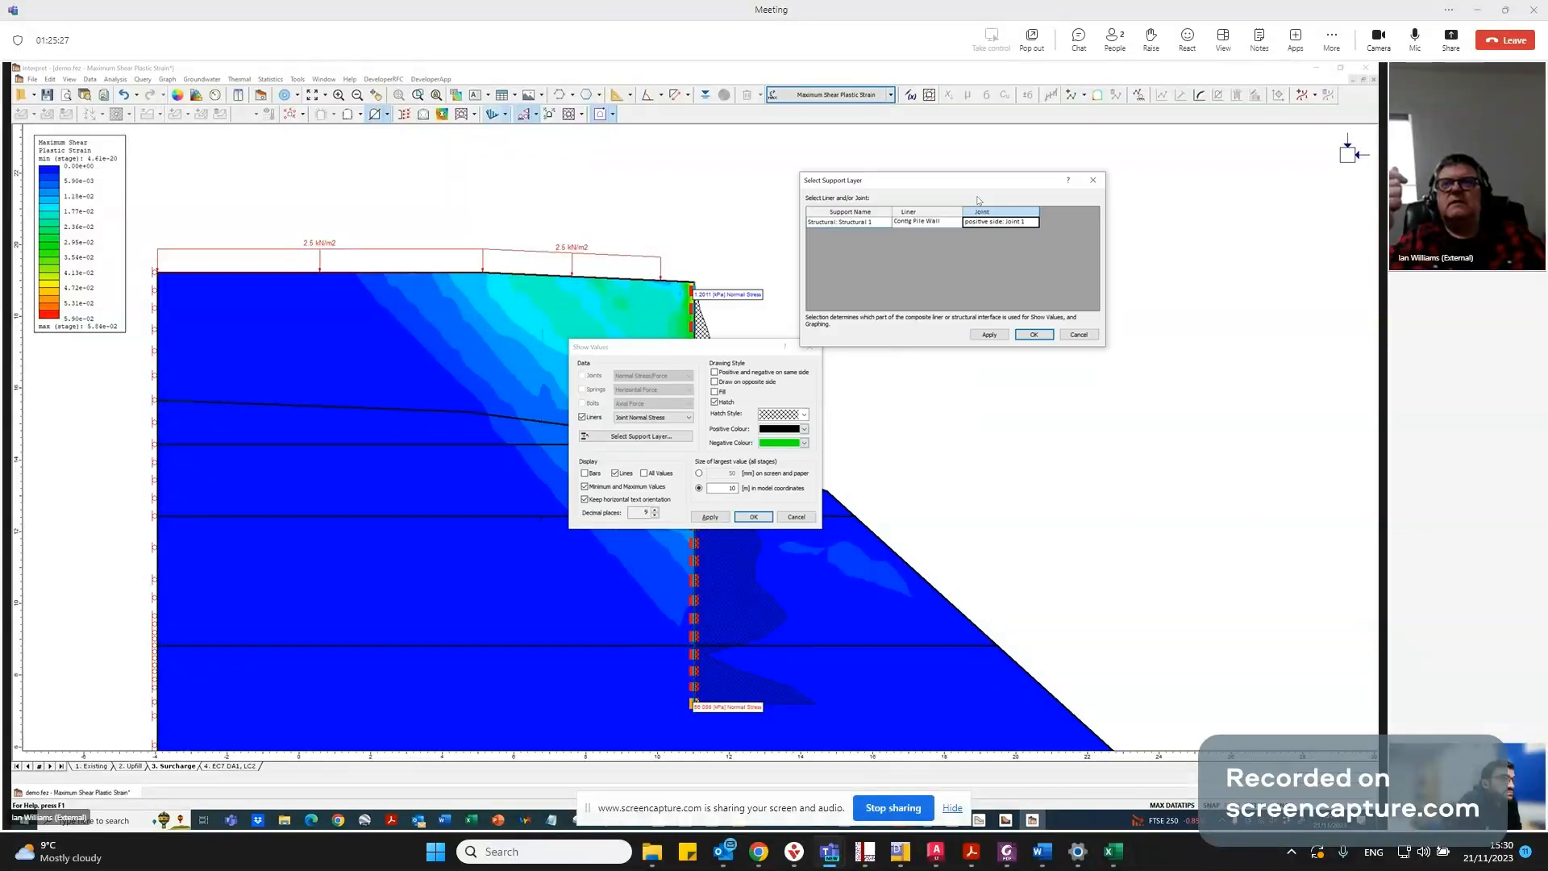
left_click(1034, 334)
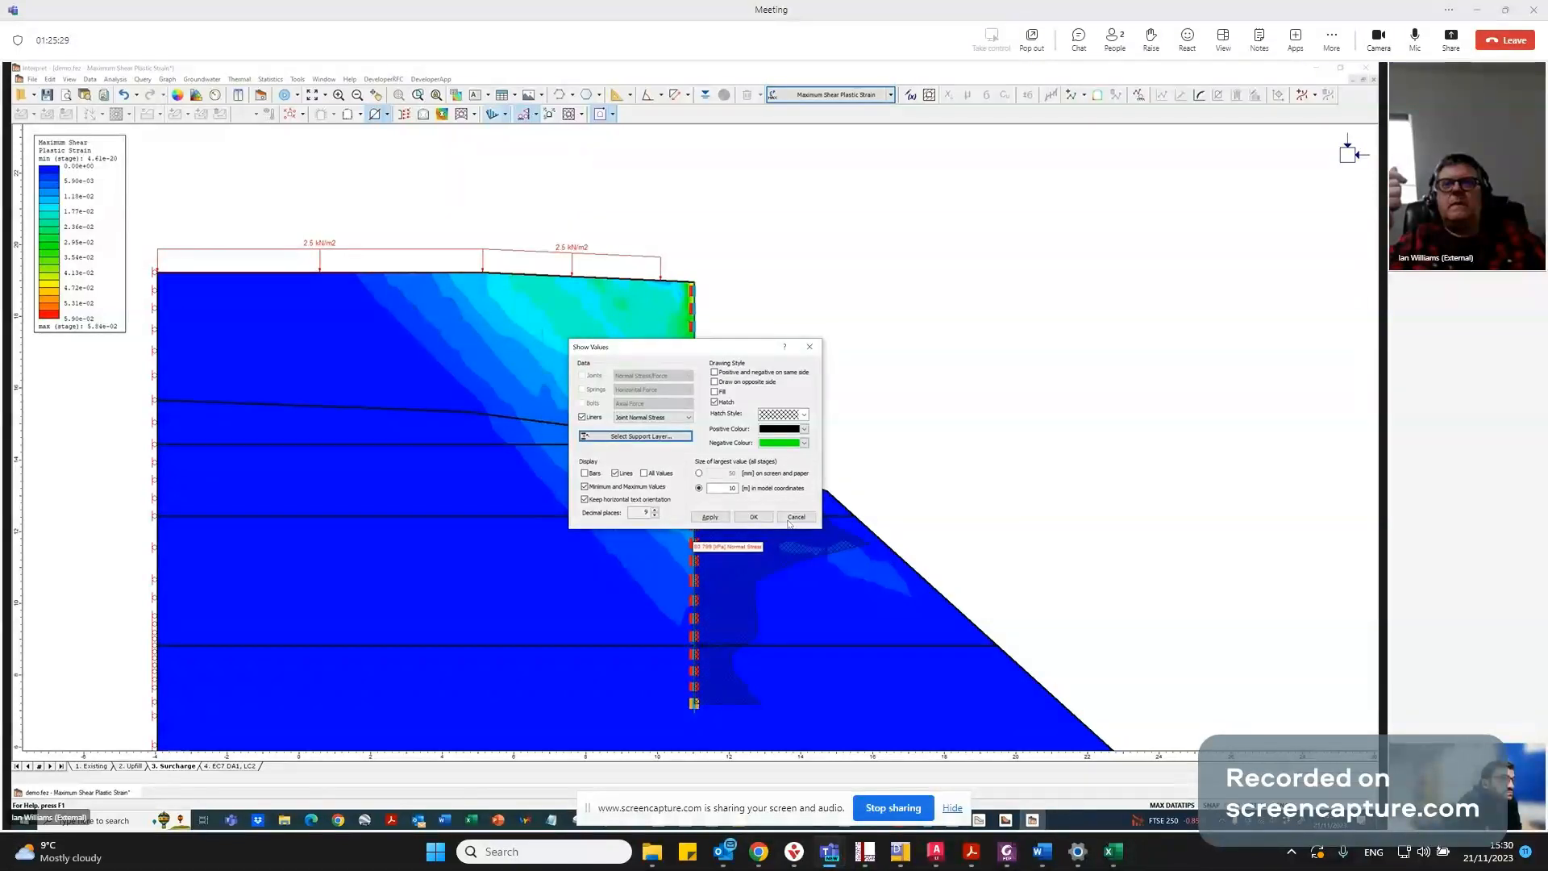
left_click(755, 516)
mouse_move(816, 524)
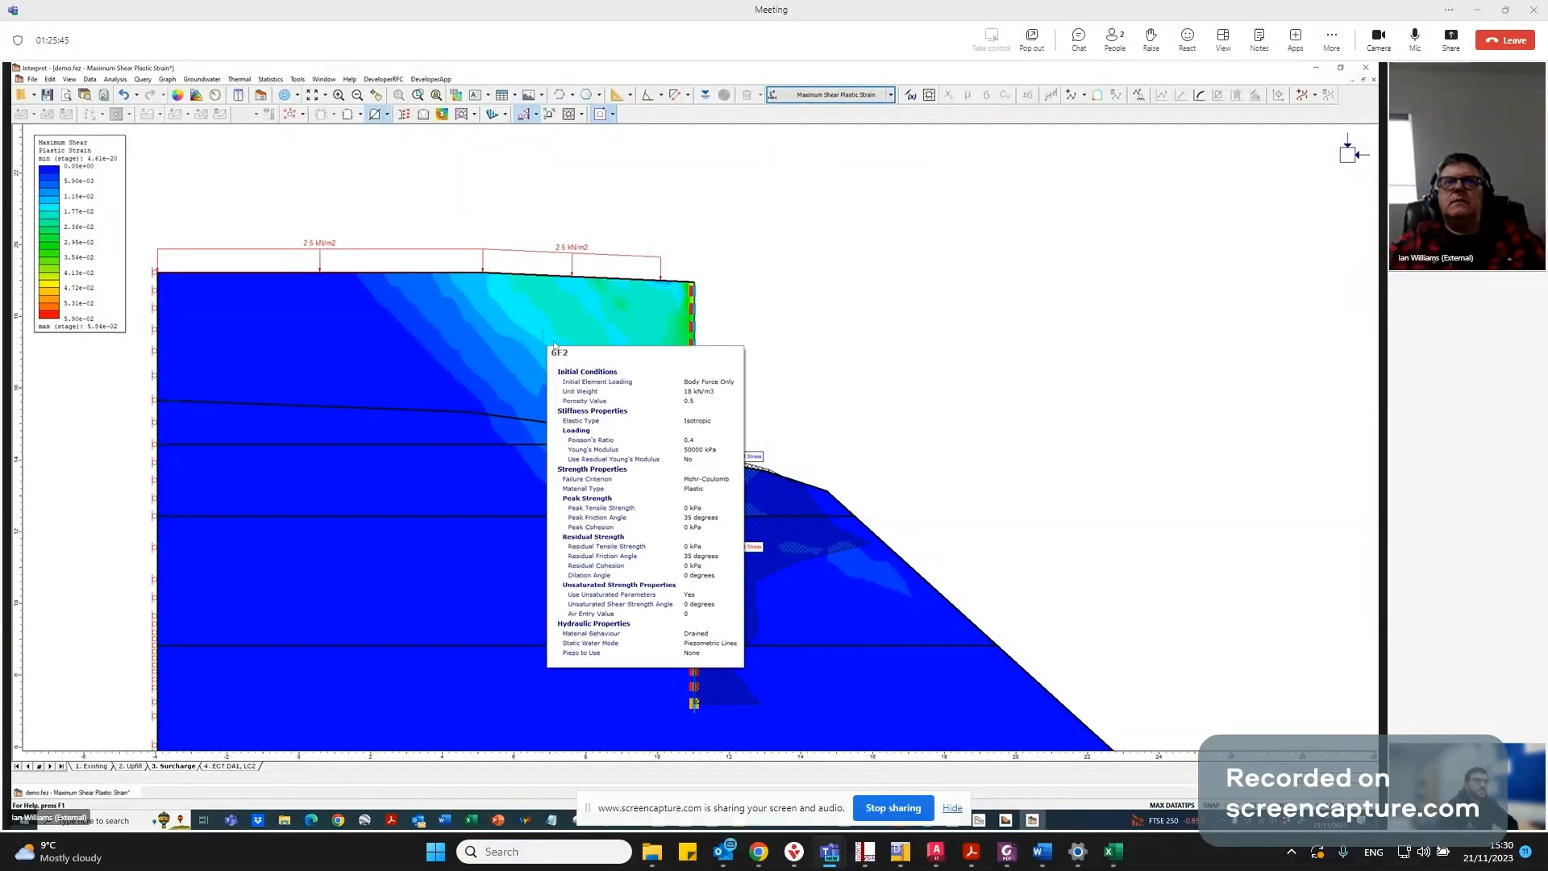
scroll(660, 220, "down", 4)
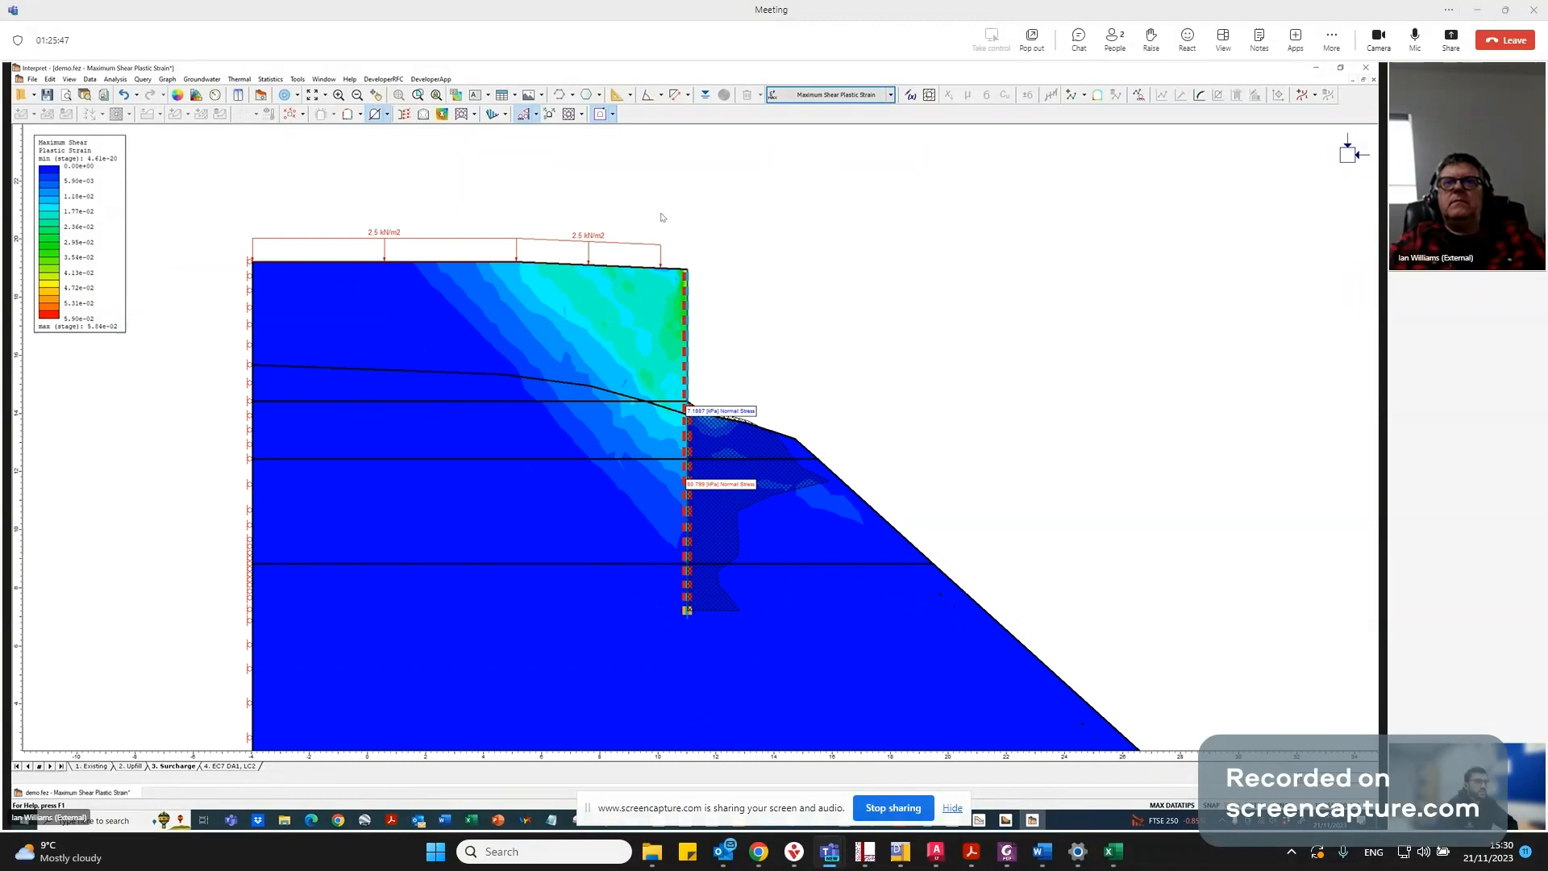